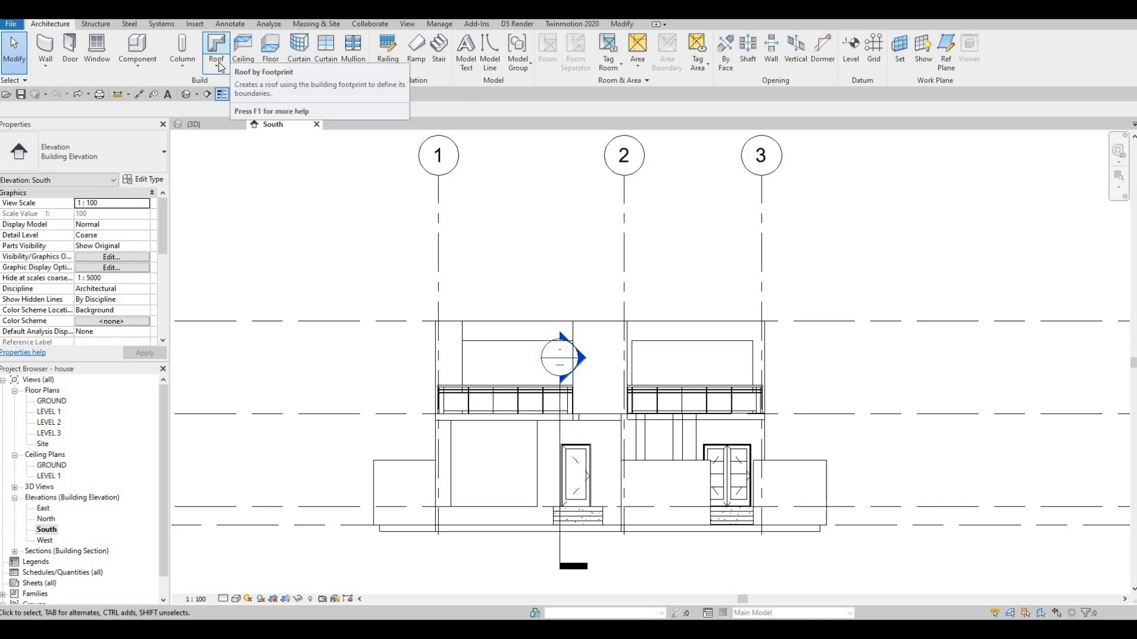
Step: Start a roof by extrusion on the upper exterior wall's face, referenced to LEVEL 3 with 0.0 offset
{"action": "left_click", "coordinate": [218, 67]}
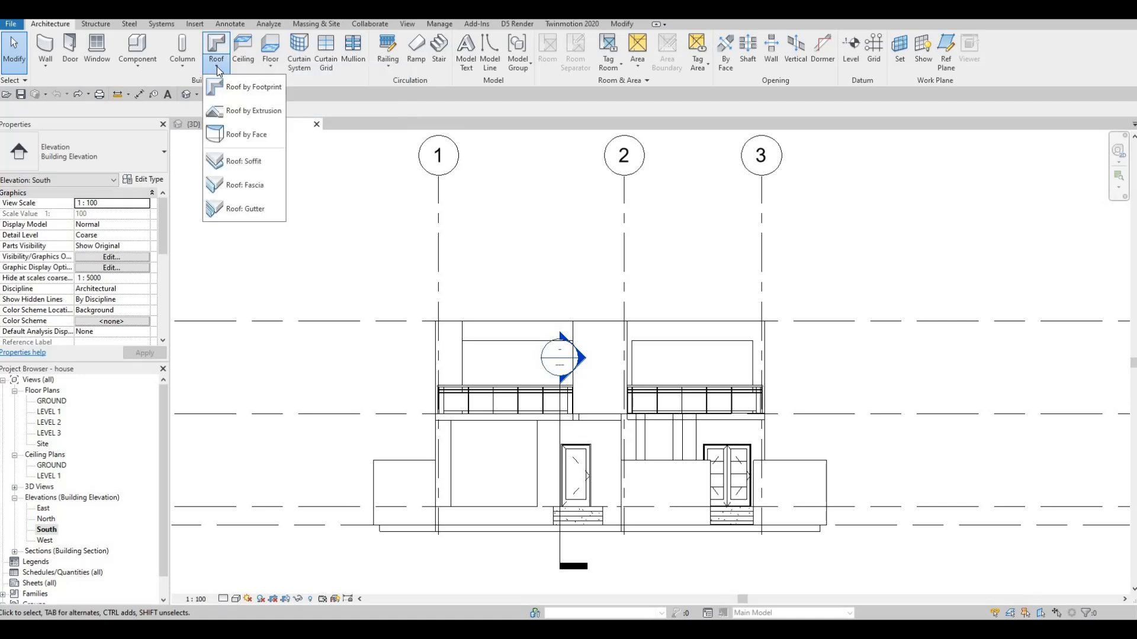
{"action": "left_click", "coordinate": [232, 111]}
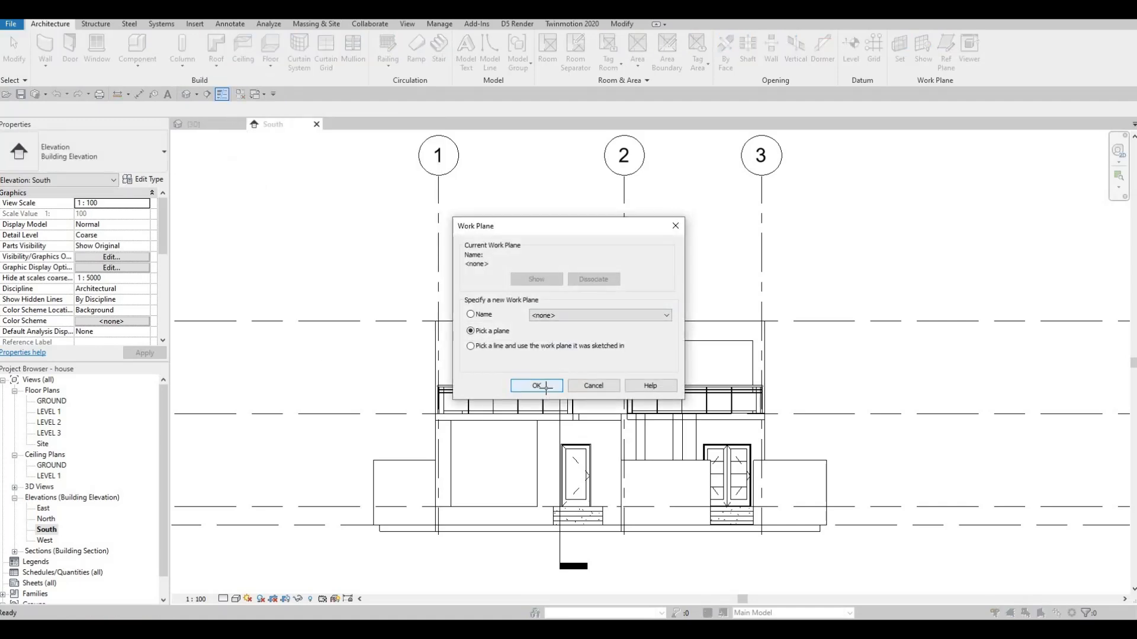
{"action": "left_click", "coordinate": [536, 386]}
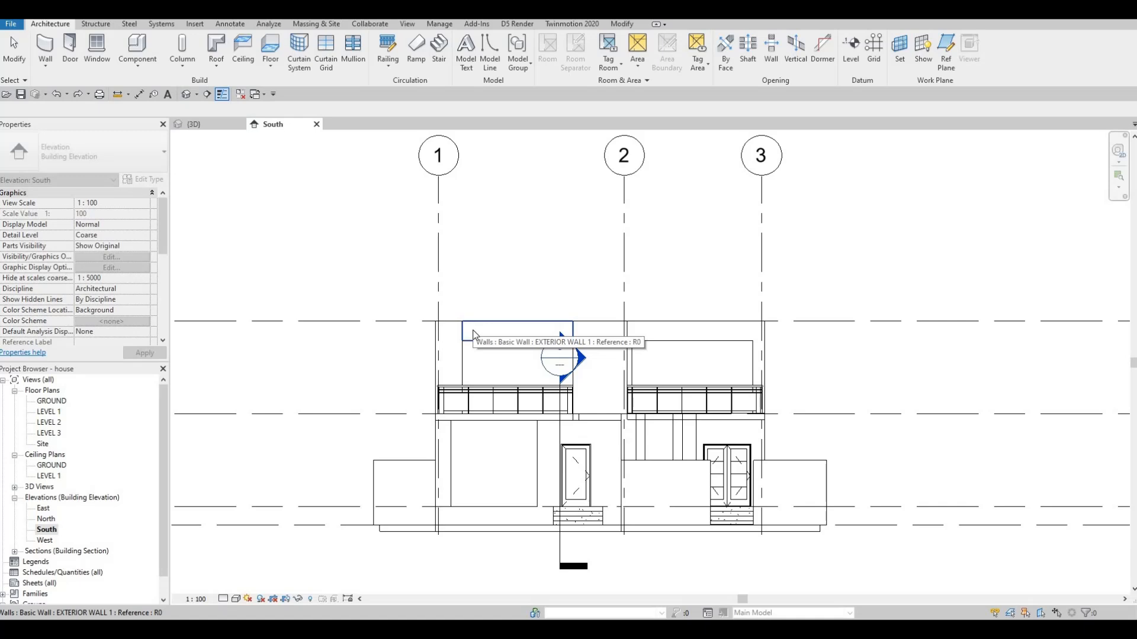
{"action": "left_click", "coordinate": [482, 335]}
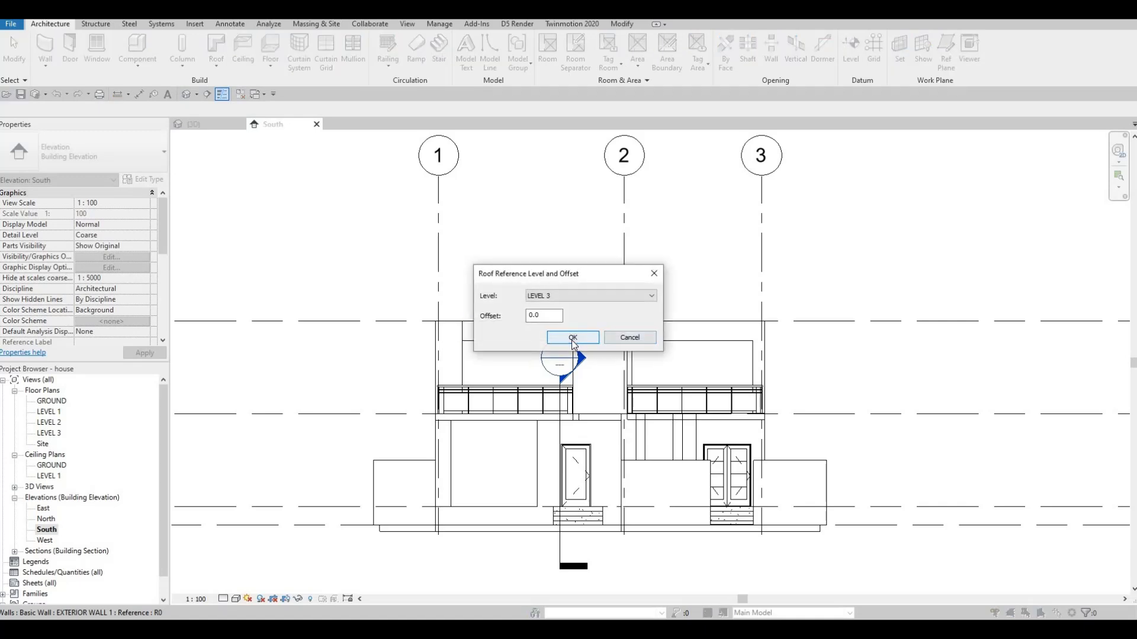
{"action": "left_click", "coordinate": [572, 339]}
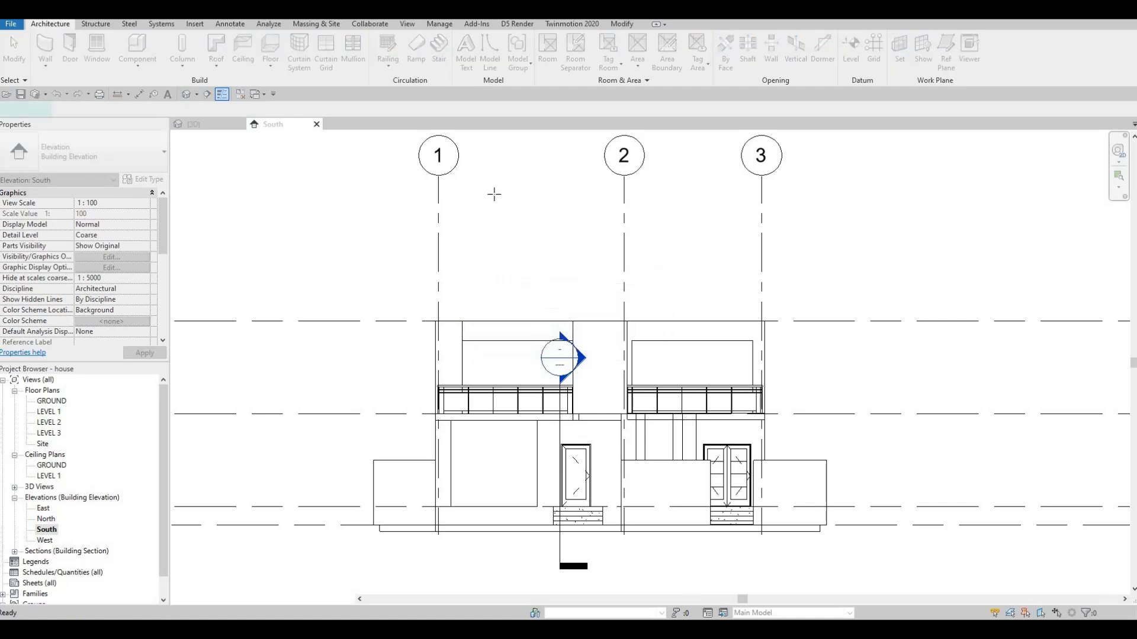
{"action": "left_click", "coordinate": [511, 40]}
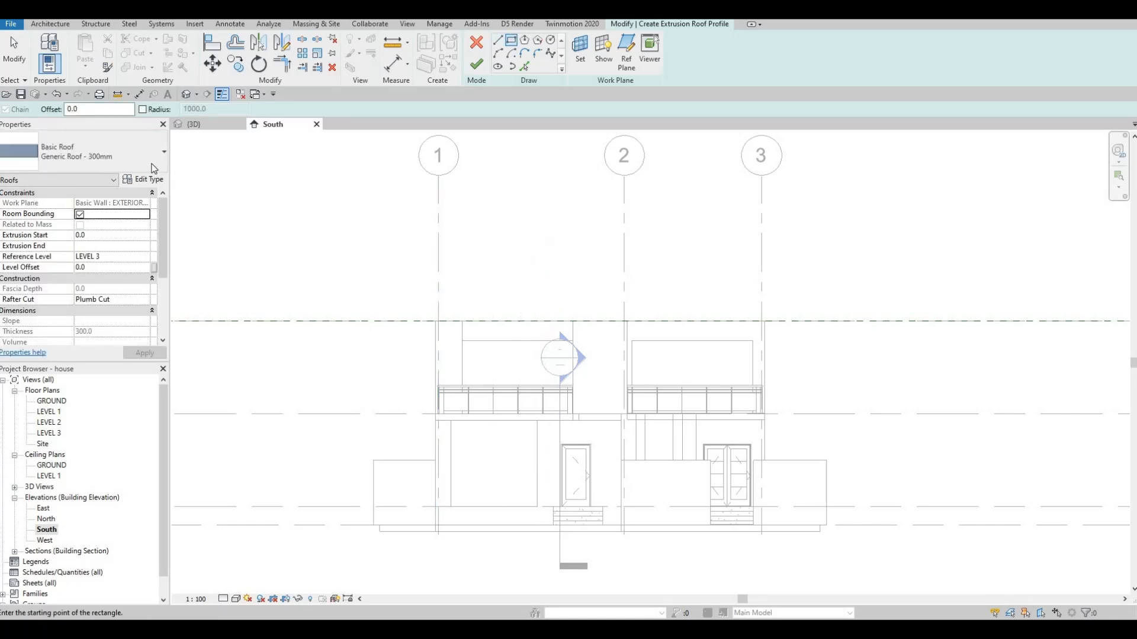
Step: Duplicate the Generic Roof - 300mm type under the name ROOF 1
{"action": "left_click", "coordinate": [144, 180]}
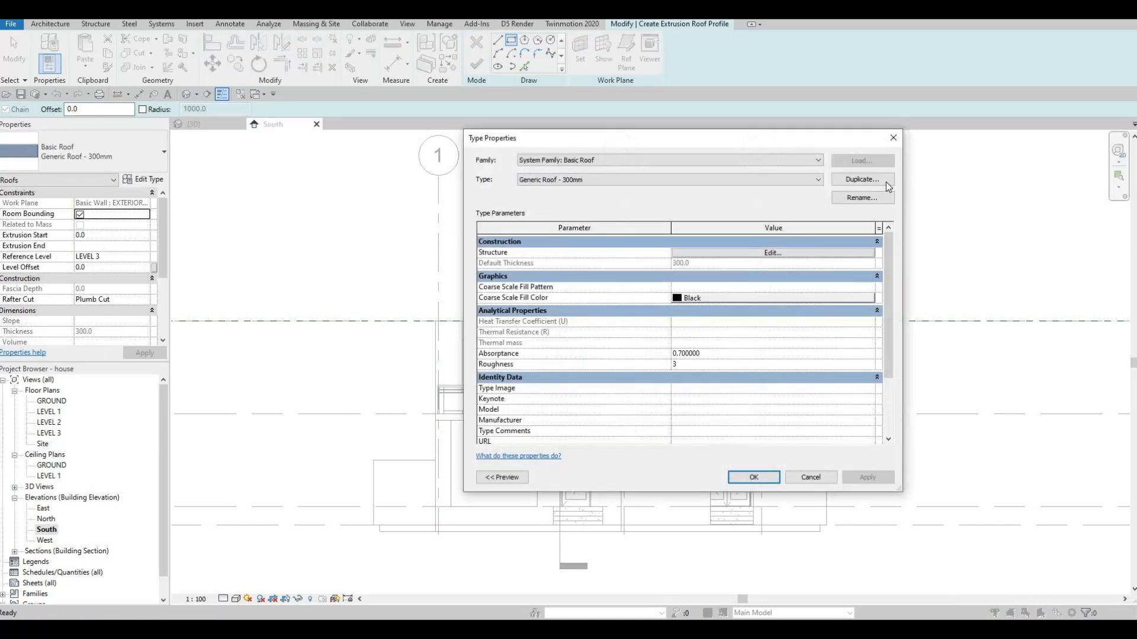
{"action": "left_click", "coordinate": [862, 179]}
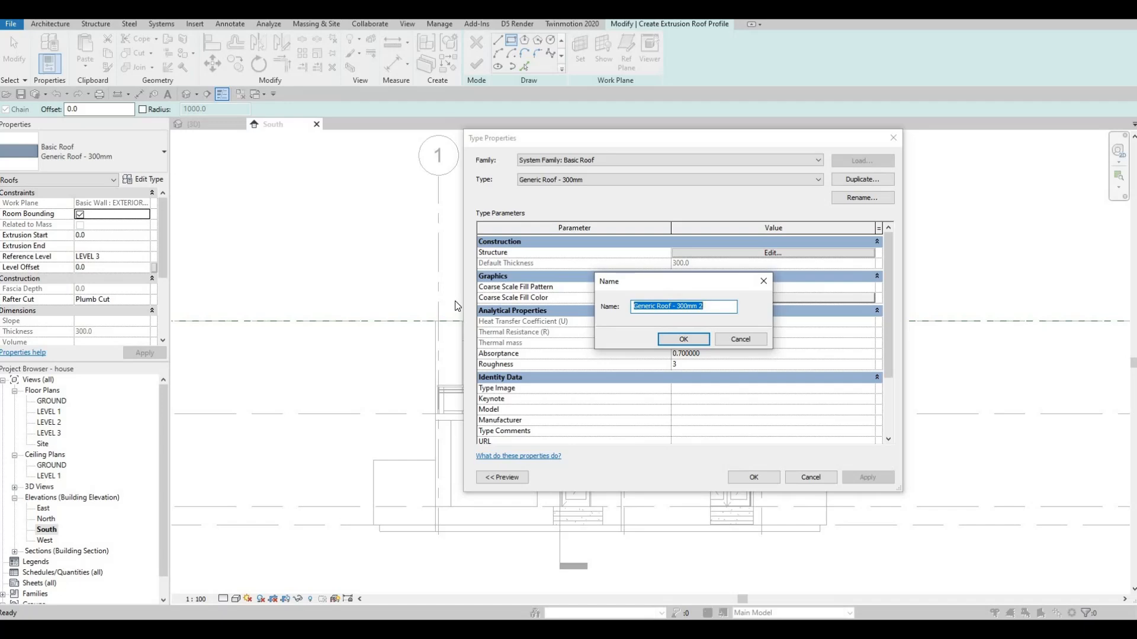
{"action": "type", "text": "roo"}
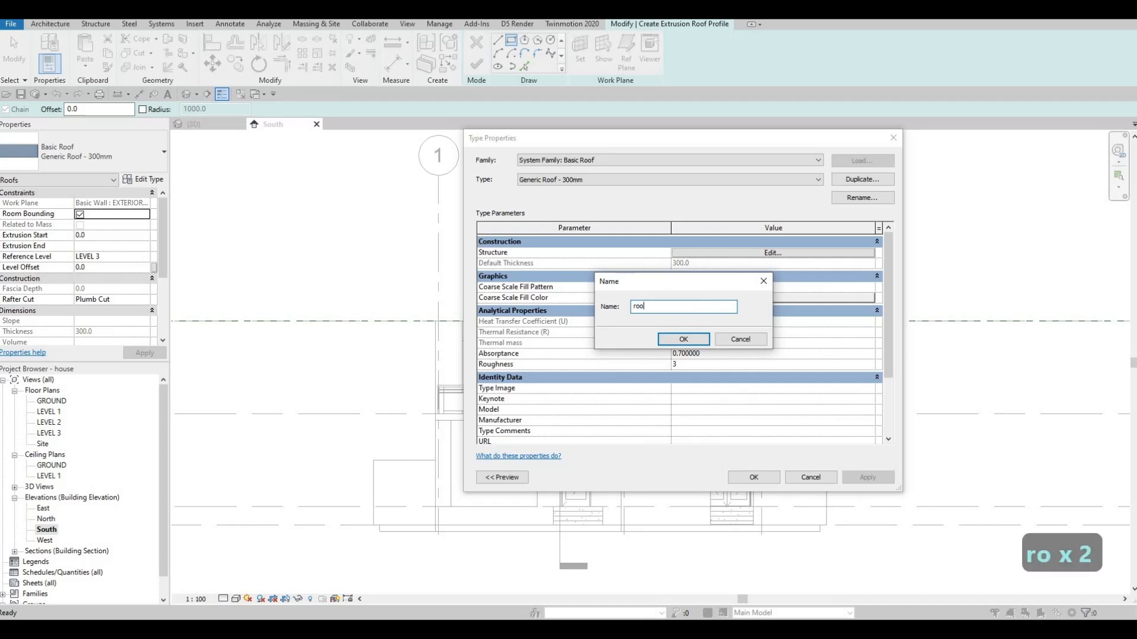
{"action": "key", "text": "BackSpace"}
{"action": "key", "text": "BackSpace"}
{"action": "key", "text": "BackSpace"}
{"action": "key", "text": "BackSpace"}
{"action": "key", "text": "Caps_Lock"}
{"action": "type", "text": "ROOF 1"}
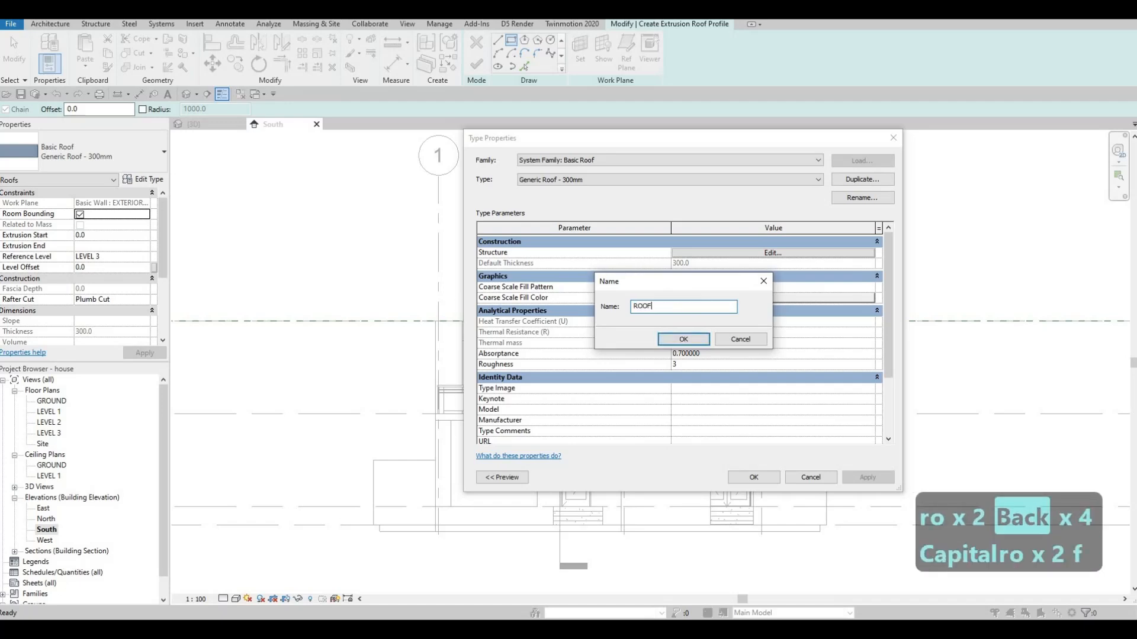
{"action": "left_click", "coordinate": [683, 339]}
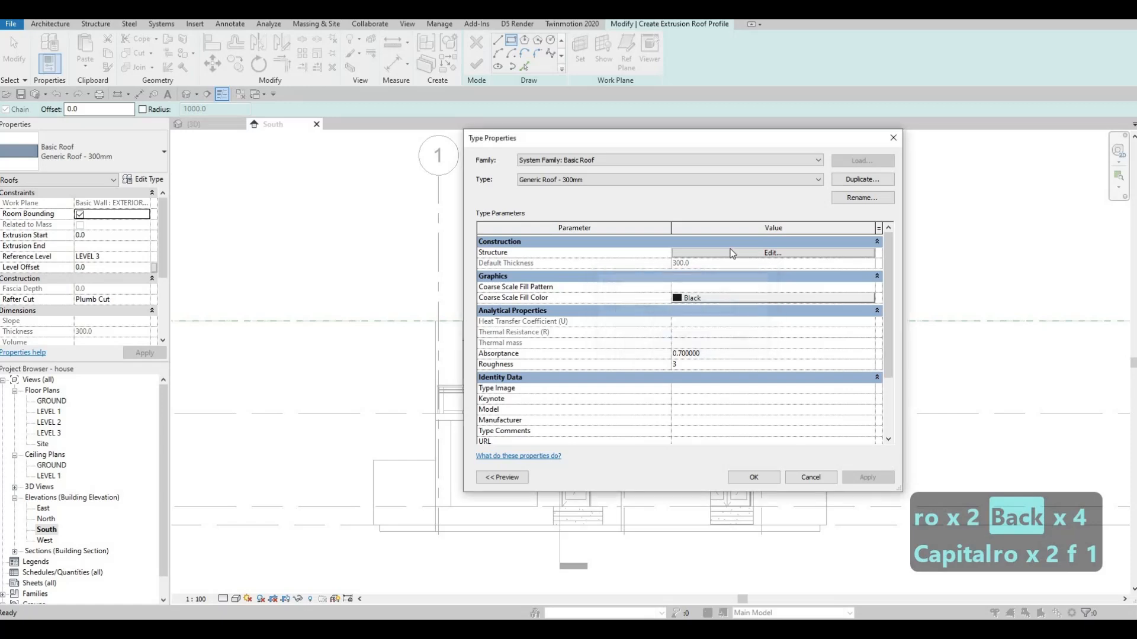
Step: Set the thickness of ROOF 1's structure layer to 200
{"action": "left_click", "coordinate": [714, 253]}
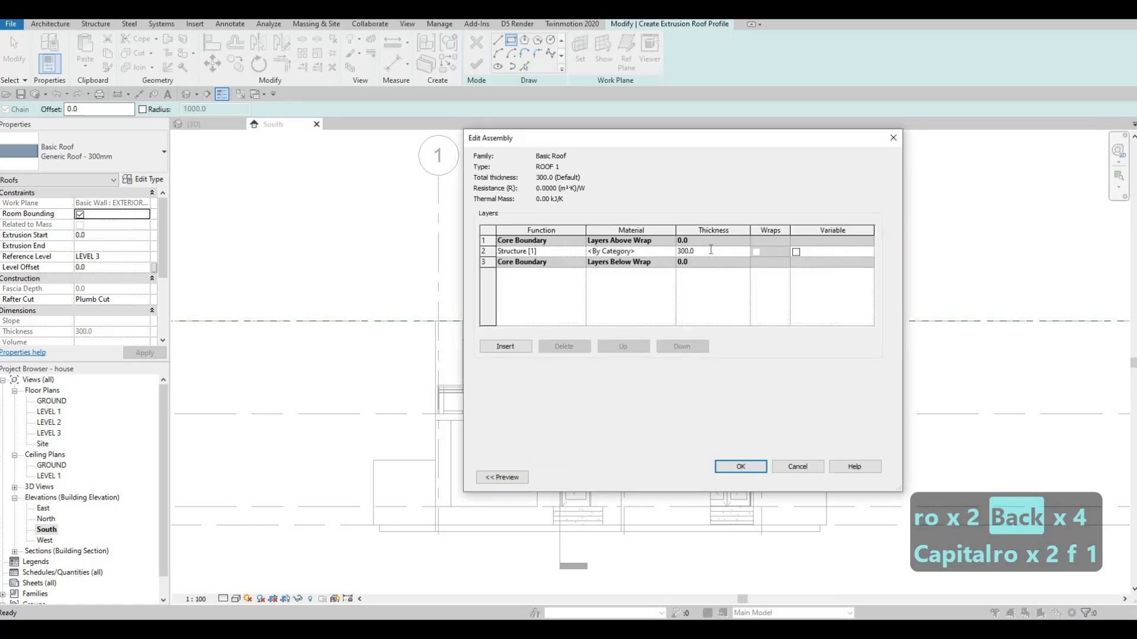
{"action": "type", "text": "200"}
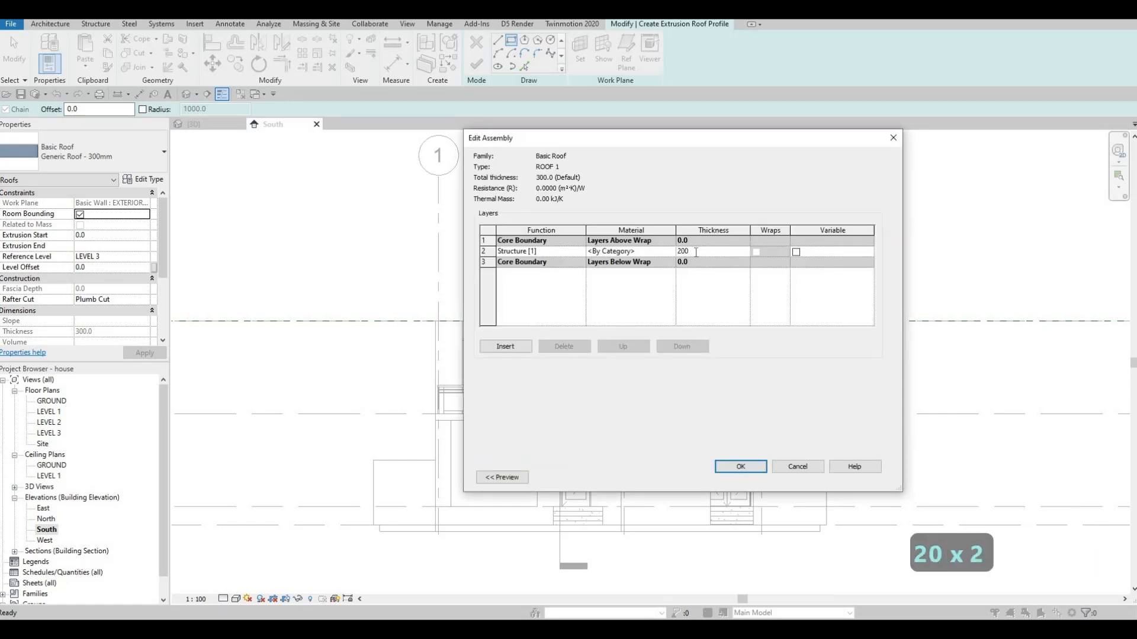
{"action": "left_click", "coordinate": [666, 254]}
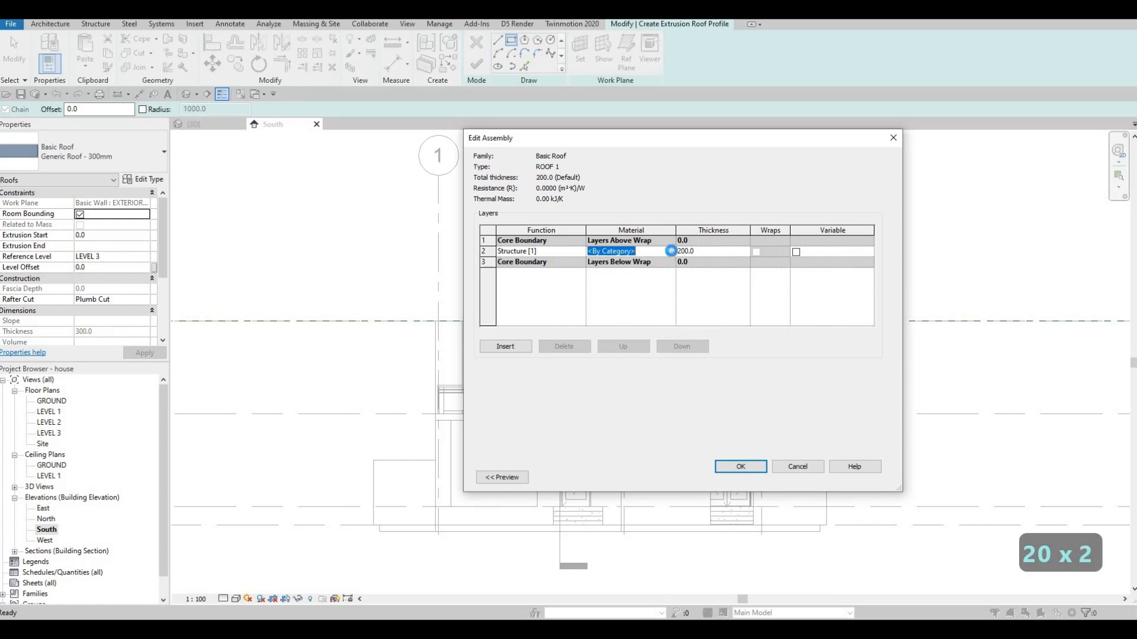
Step: Assign a duplicate of the Gypsum Wall Board material to the structure layer and accept the roof type
{"action": "left_click", "coordinate": [670, 251]}
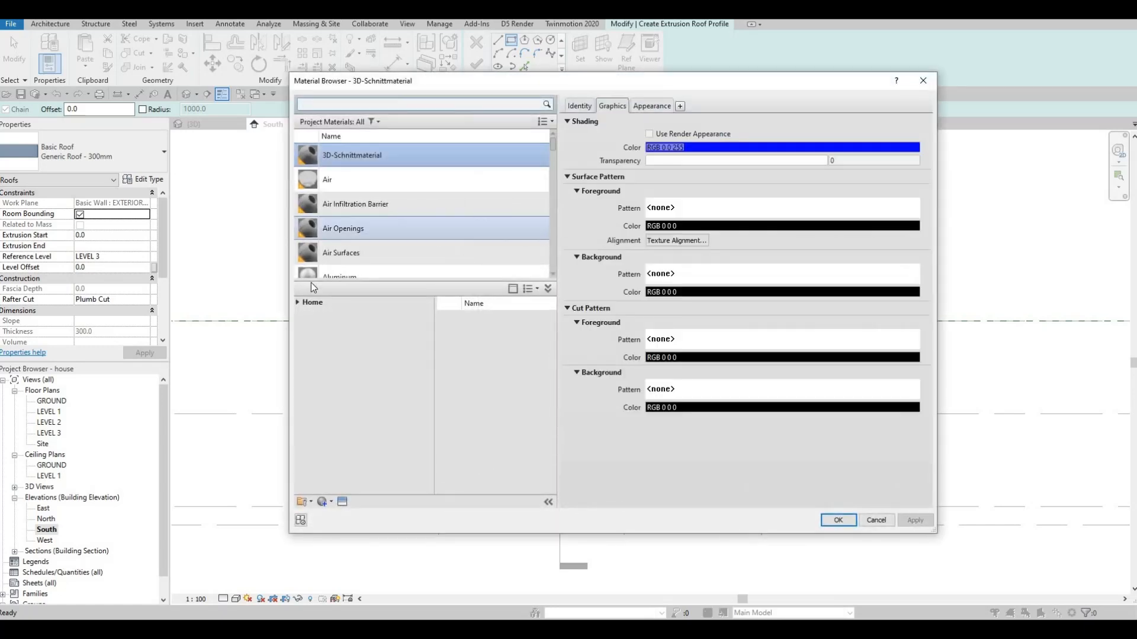
{"action": "scroll", "coordinate": [345, 235], "scroll_direction": "down", "scroll_amount": 1}
{"action": "scroll", "coordinate": [344, 234], "scroll_direction": "down", "scroll_amount": 3}
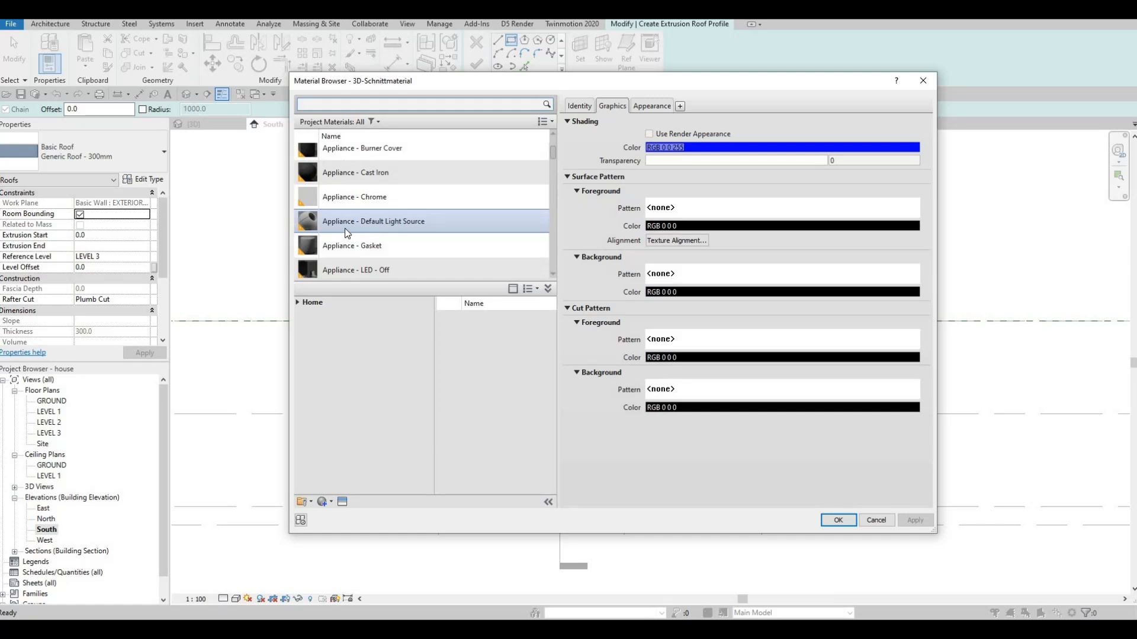
{"action": "scroll", "coordinate": [346, 232], "scroll_direction": "down", "scroll_amount": 12}
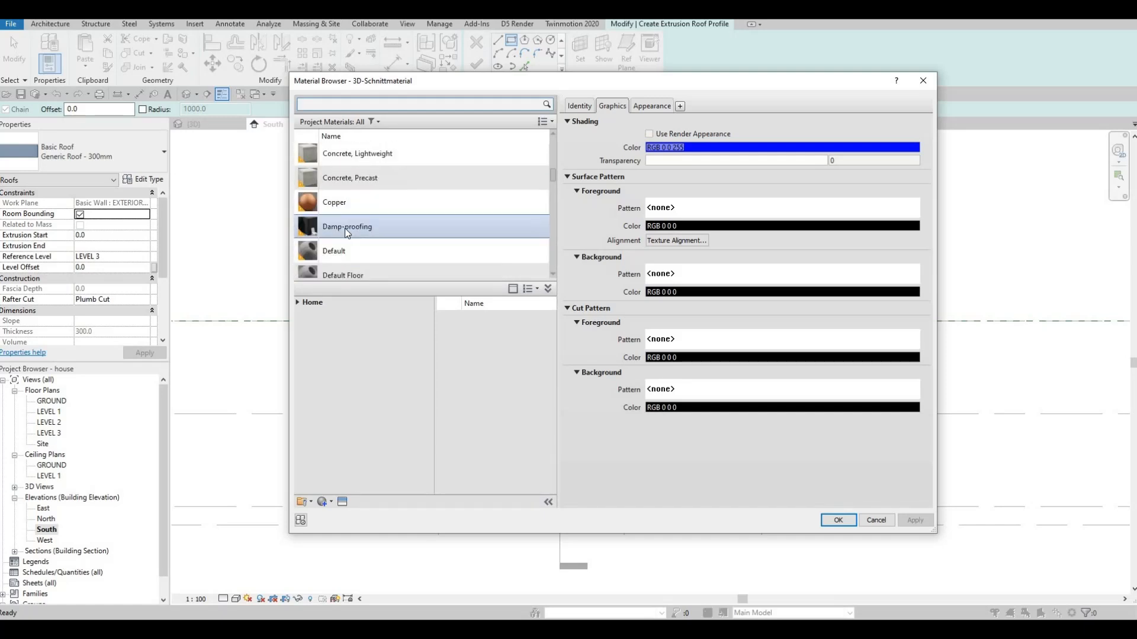
{"action": "scroll", "coordinate": [345, 229], "scroll_direction": "down", "scroll_amount": 10}
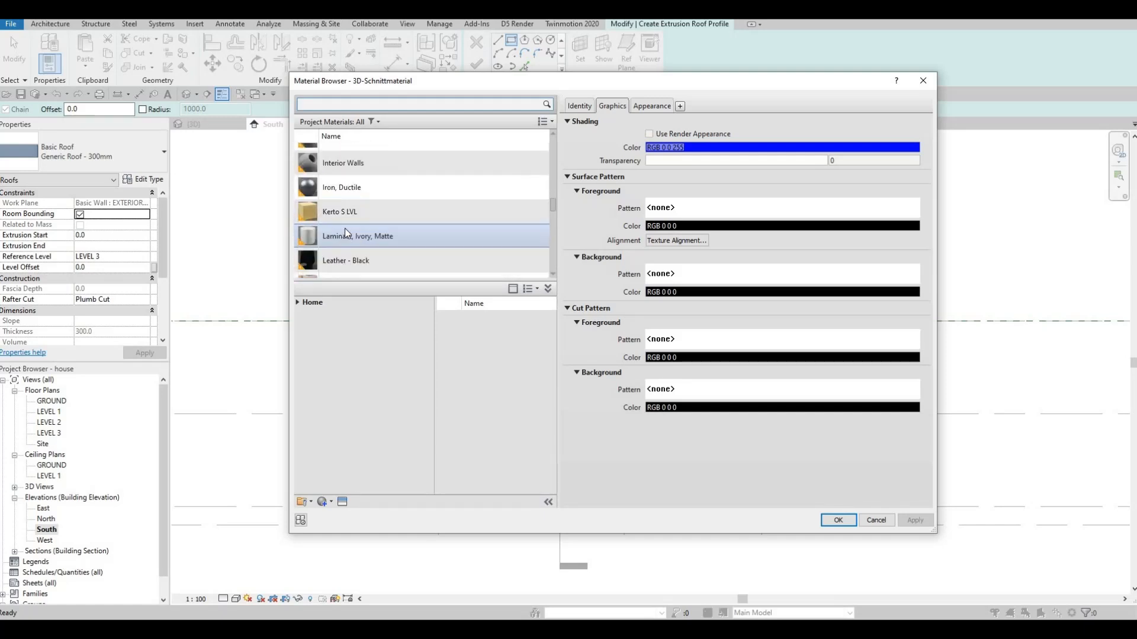
{"action": "scroll", "coordinate": [344, 229], "scroll_direction": "down", "scroll_amount": 1}
{"action": "scroll", "coordinate": [345, 228], "scroll_direction": "up", "scroll_amount": 5}
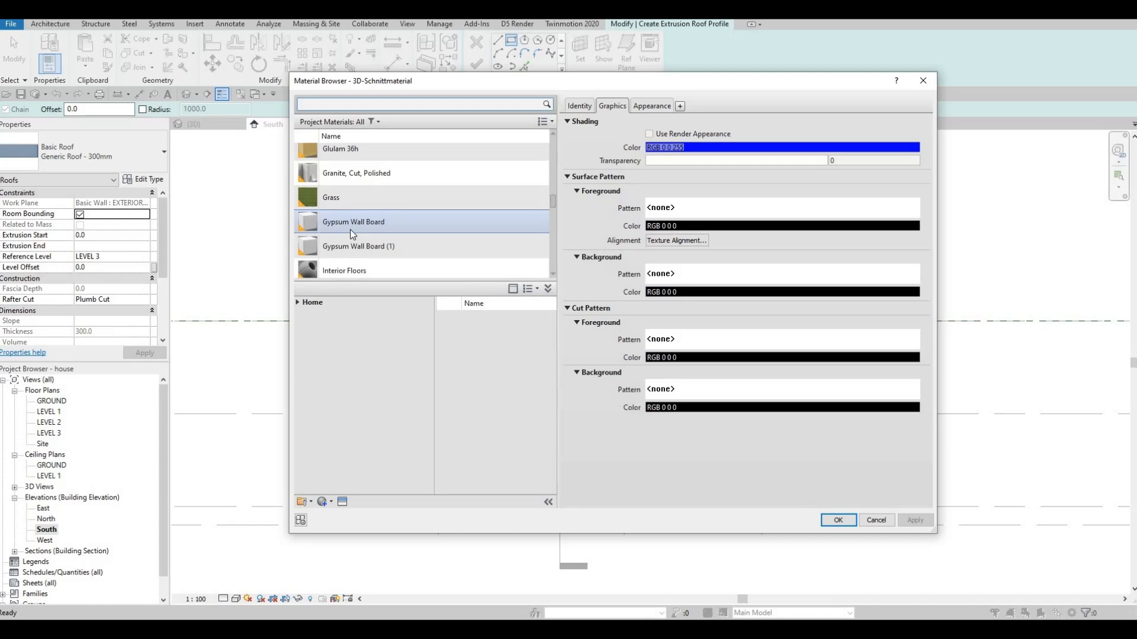
{"action": "left_click", "coordinate": [350, 229]}
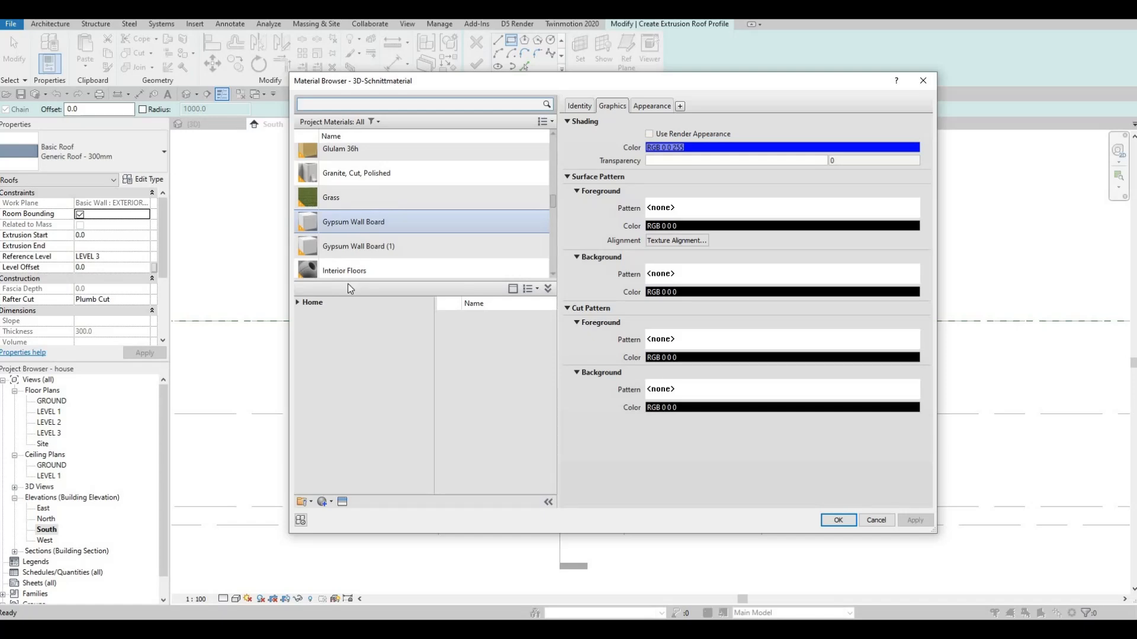
{"action": "left_click", "coordinate": [330, 501]}
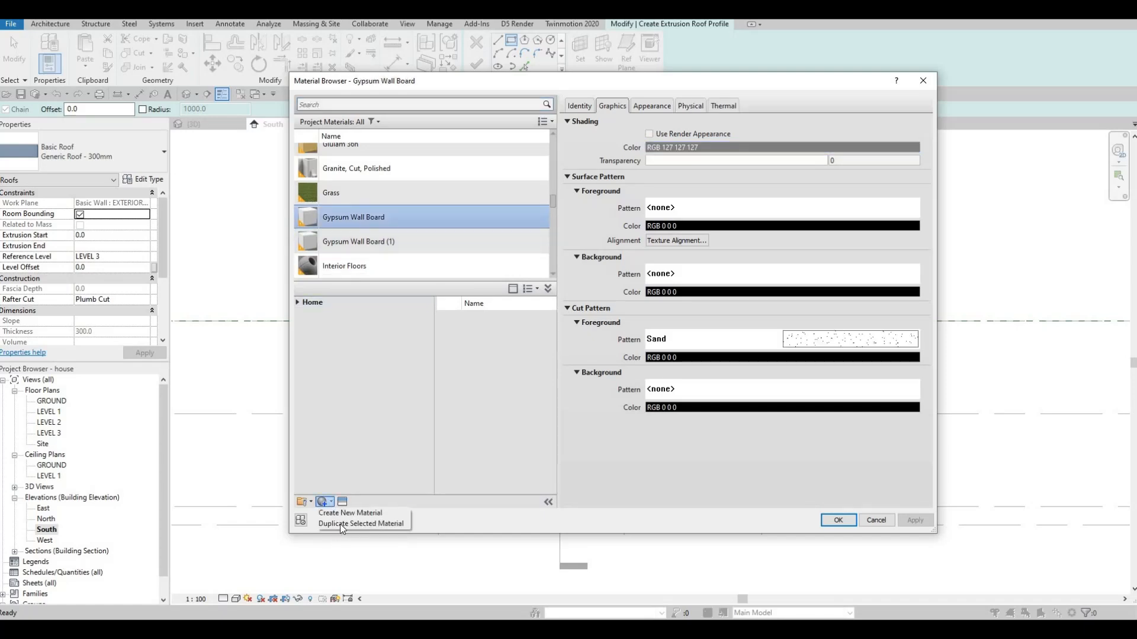
{"action": "left_click", "coordinate": [340, 524]}
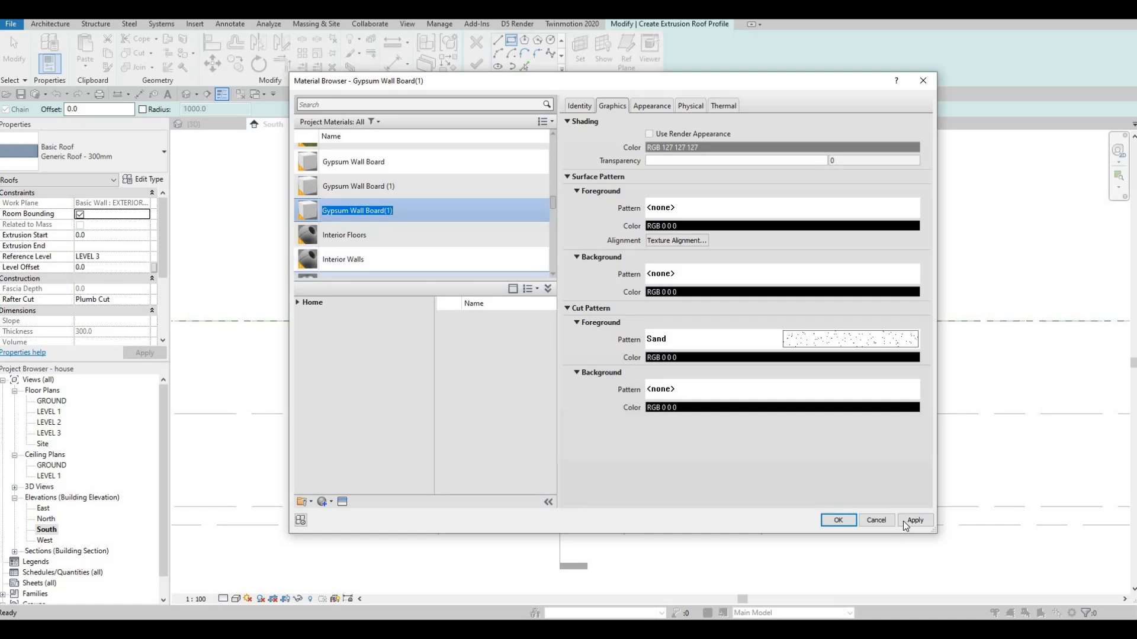
{"action": "left_click", "coordinate": [915, 520]}
{"action": "left_click", "coordinate": [838, 521]}
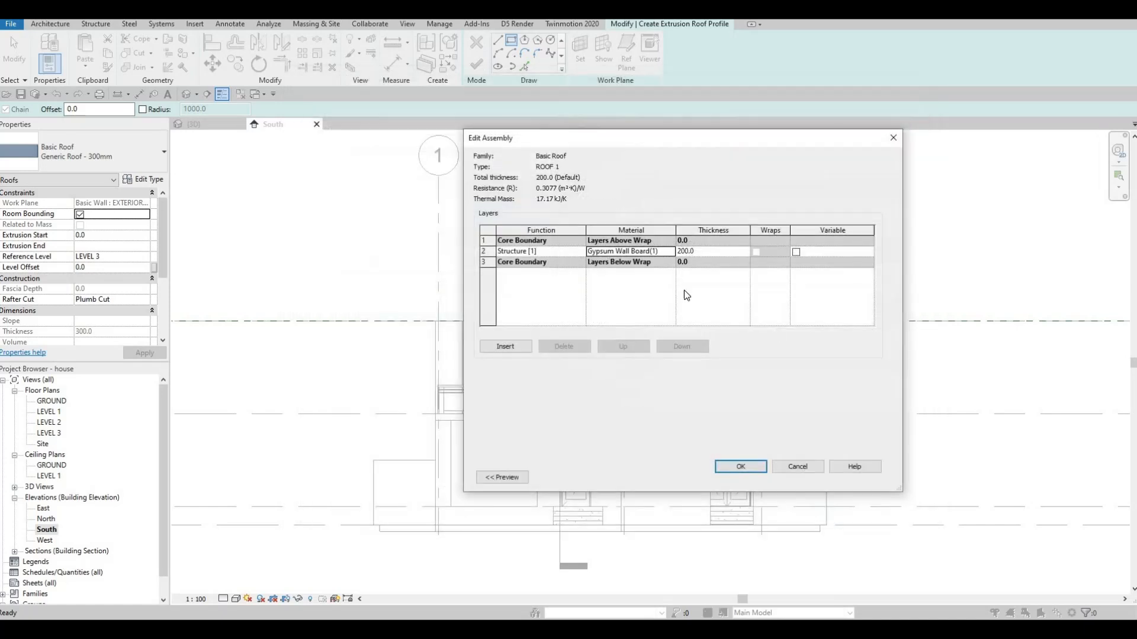
{"action": "left_click", "coordinate": [756, 468]}
{"action": "left_click", "coordinate": [754, 477]}
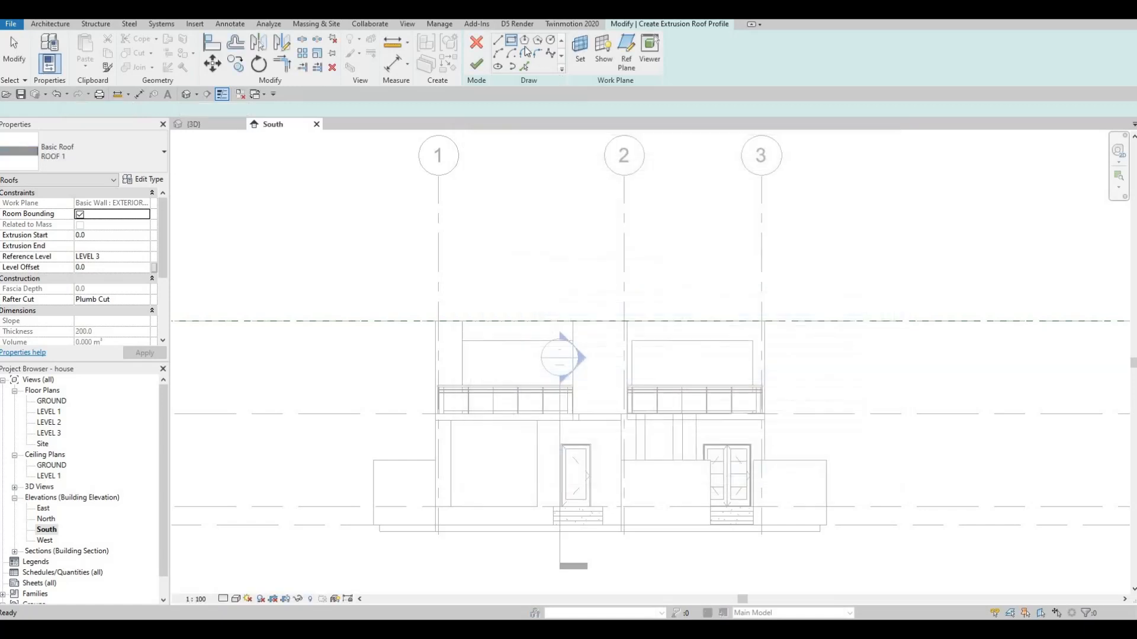
Step: Sketch a sloped roof profile line about 5900 long from above the interior wall down past grid 1
{"action": "left_click", "coordinate": [502, 41]}
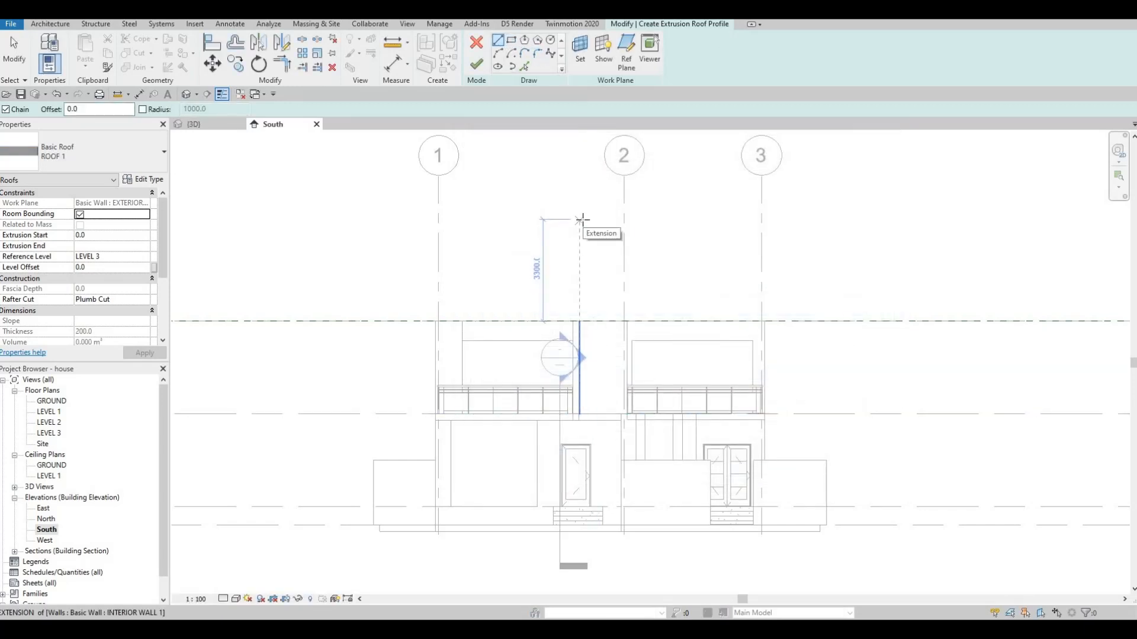
{"action": "left_click", "coordinate": [579, 220]}
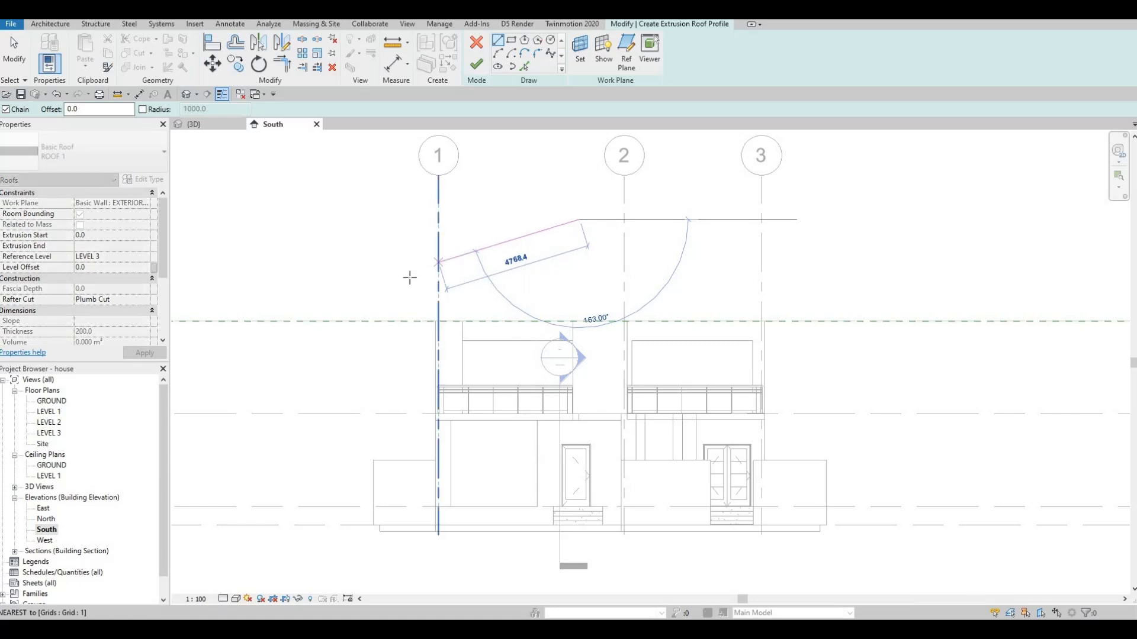
{"action": "left_click", "coordinate": [410, 288]}
{"action": "key", "text": "Escape"}
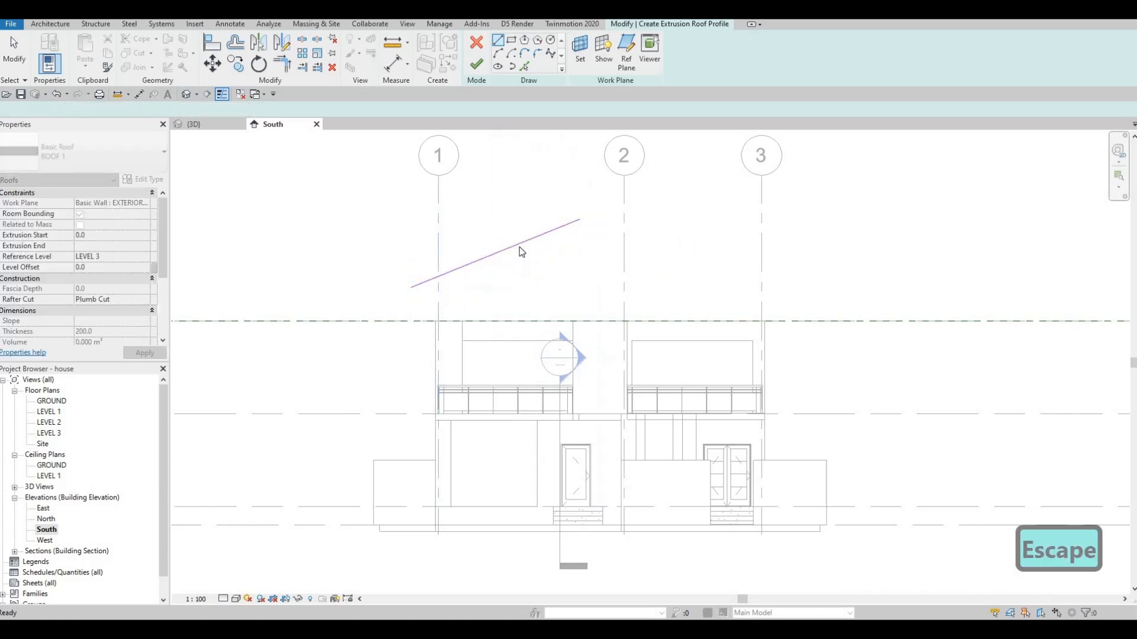
{"action": "key", "text": "Escape"}
Step: Nudge the sloped profile line down until its lower end sits just above LEVEL 3
{"action": "left_click", "coordinate": [520, 249]}
{"action": "key", "text": "Down"}
{"action": "key", "text": "Down"}
{"action": "key", "text": "Down"}
{"action": "key", "text": "Down"}
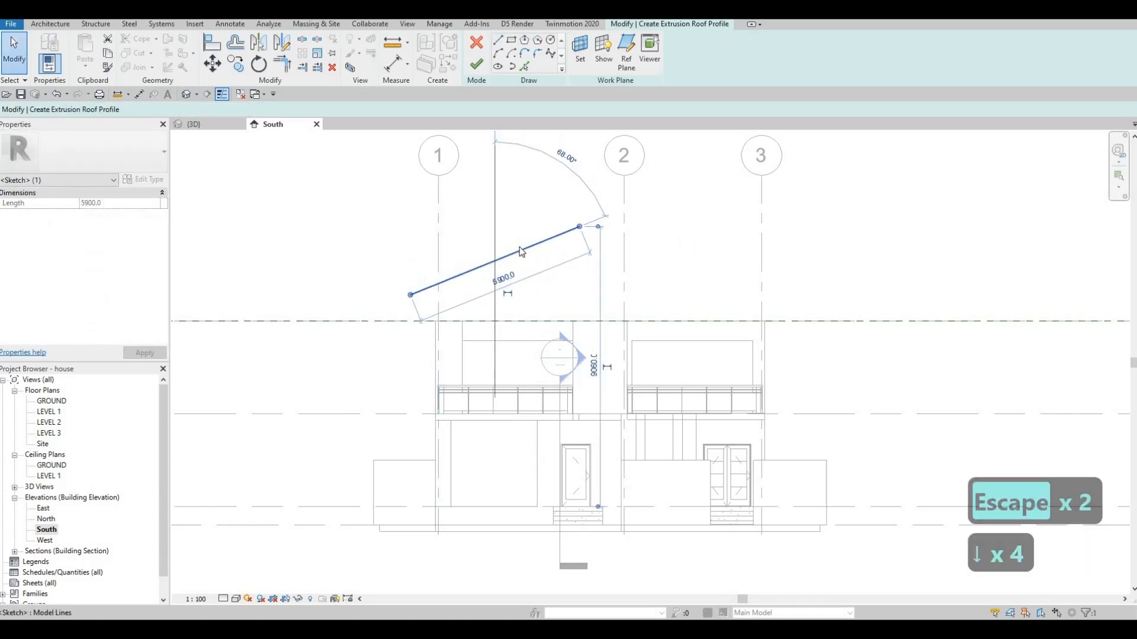
{"action": "key", "text": "Down"}
{"action": "key", "text": "Down"}
{"action": "key", "text": "Down"}
{"action": "key", "text": "Down"}
{"action": "key", "text": "Down"}
{"action": "key", "text": "Down"}
{"action": "key", "text": "Down"}
{"action": "key", "text": "Down"}
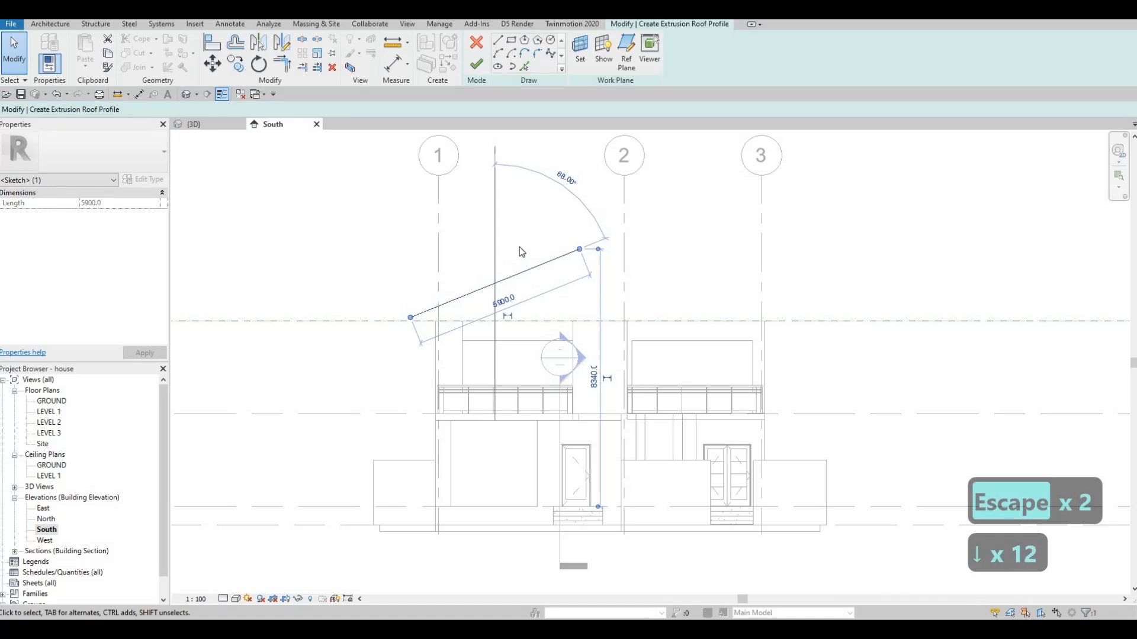
{"action": "key", "text": "Up"}
{"action": "key", "text": "Up"}
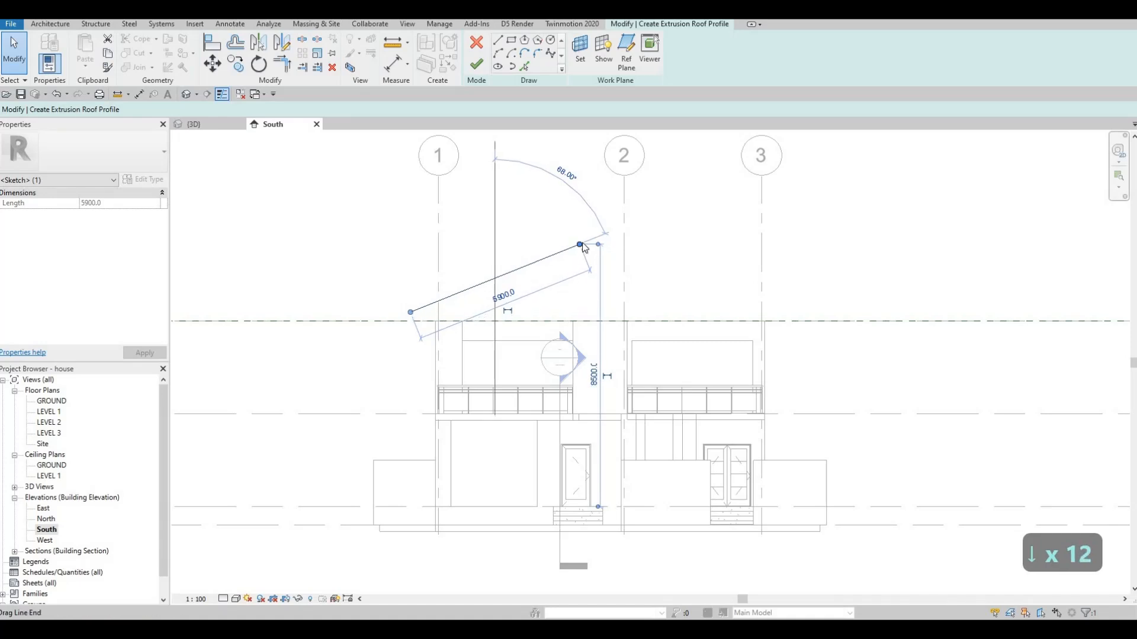
Step: Lower the profile line's upper end to flatten the slope to 74° from vertical, about 5587 long
{"action": "left_click_drag", "start_coordinate": [579, 244], "coordinate": [575, 265]}
{"action": "key", "text": "Escape"}
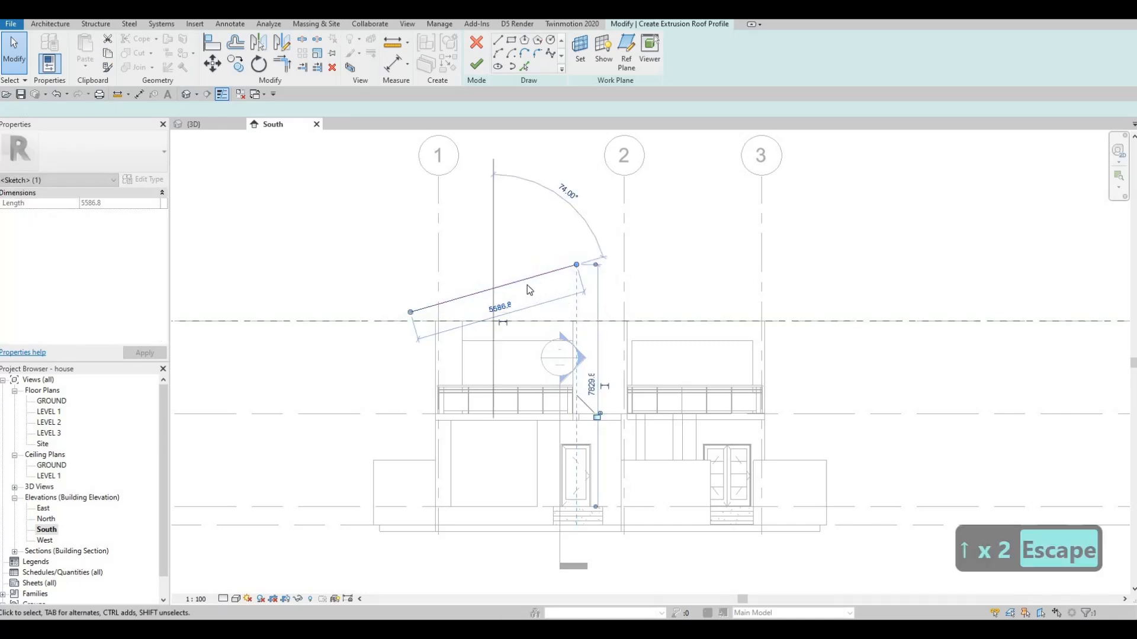
{"action": "key", "text": "Escape"}
Step: Draw a short vertical profile line downward from the lower end of the sloped line
{"action": "scroll", "coordinate": [528, 285], "scroll_direction": "up", "scroll_amount": 1}
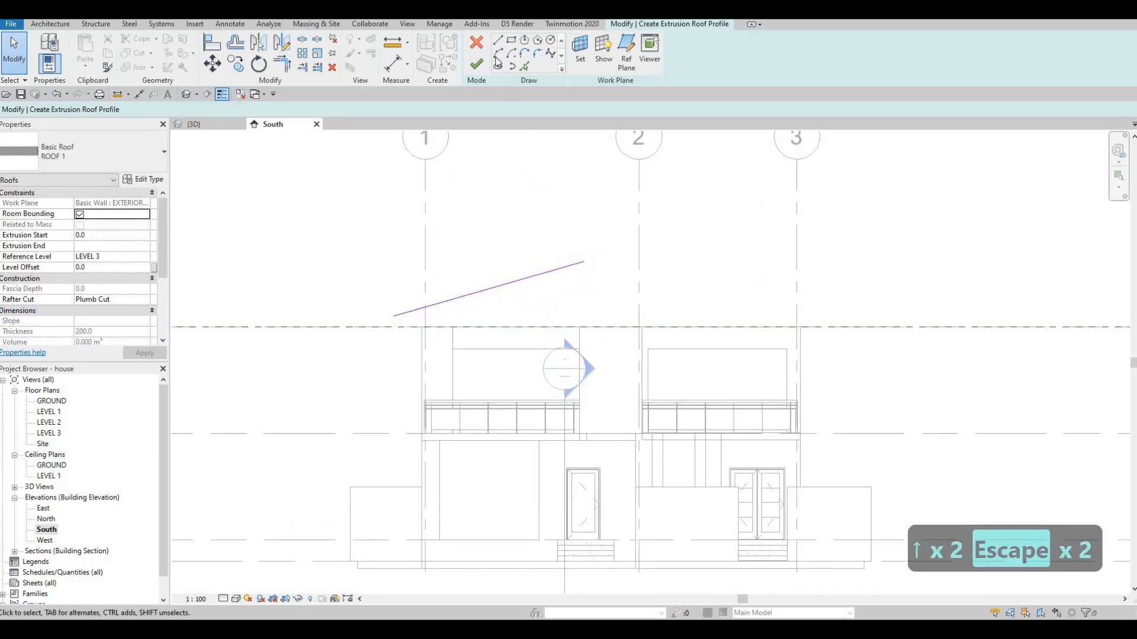
{"action": "left_click", "coordinate": [498, 40]}
{"action": "left_click", "coordinate": [393, 322]}
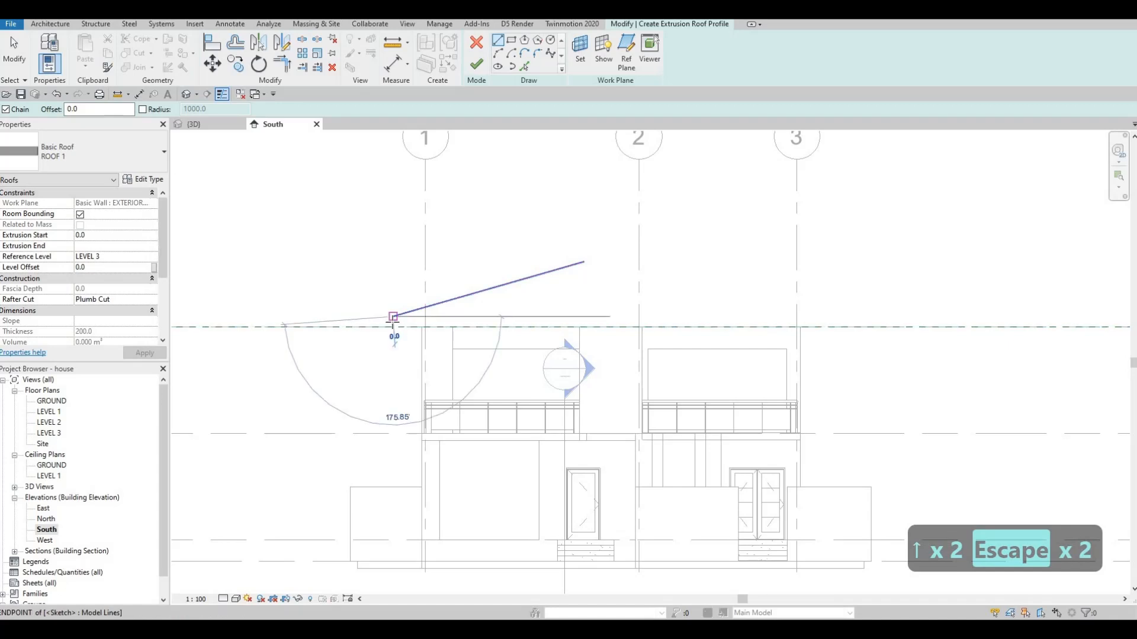
{"action": "left_click", "coordinate": [393, 324]}
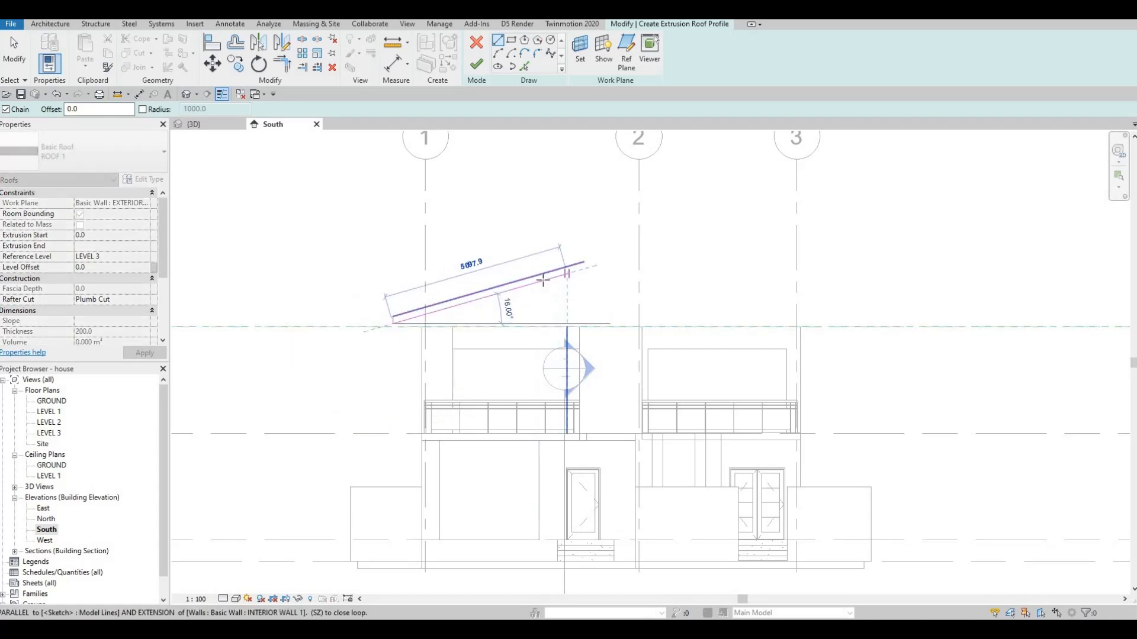
{"action": "key", "text": "Escape"}
{"action": "key", "text": "Escape"}
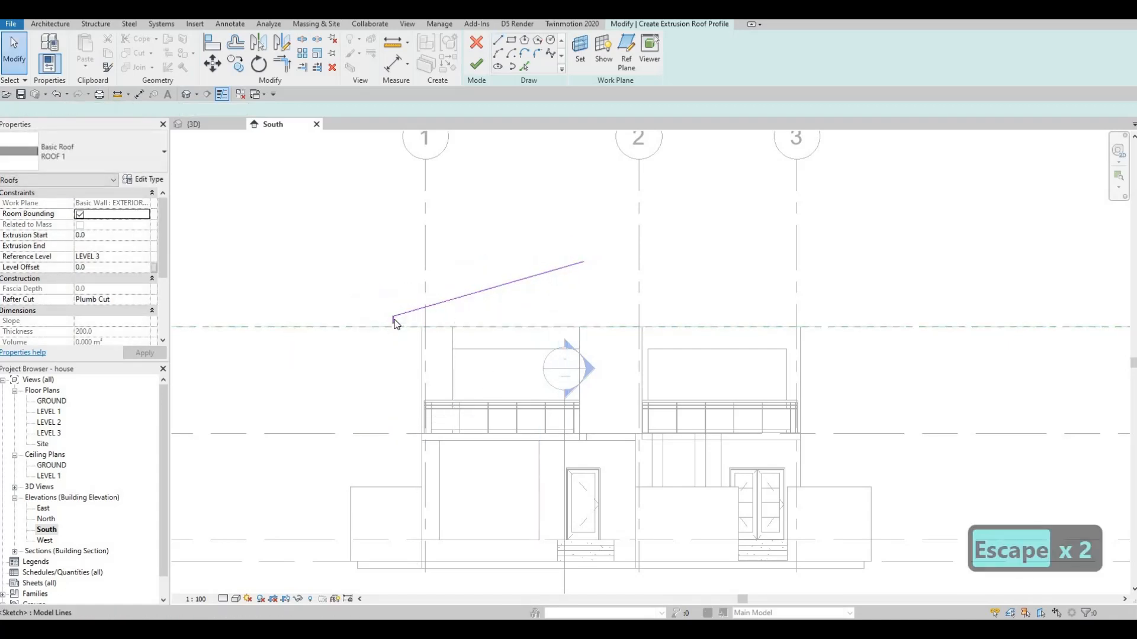
Step: Delete the short vertical profile line and finish the extrusion roof from the remaining sloped line
{"action": "key", "text": "Delete"}
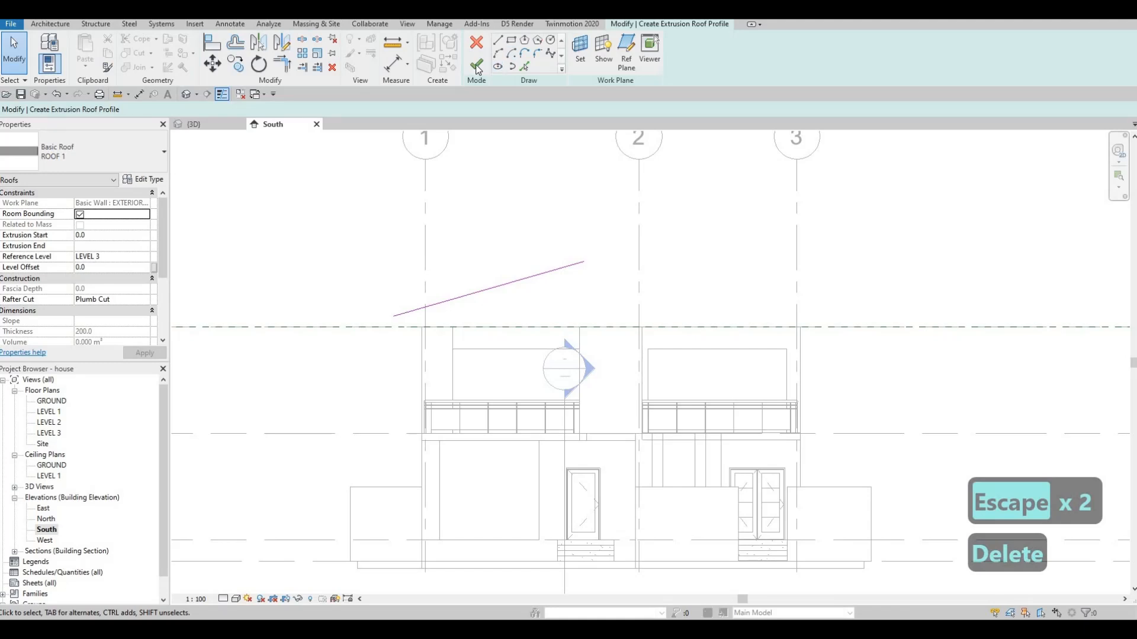
{"action": "left_click", "coordinate": [478, 67]}
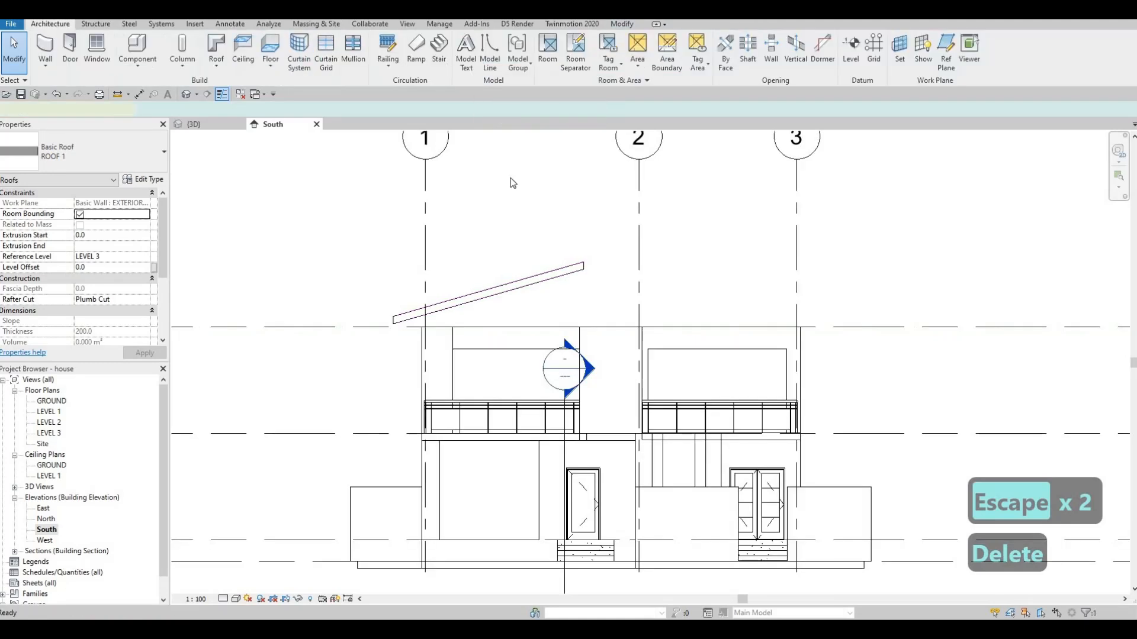
{"action": "key", "text": "Escape"}
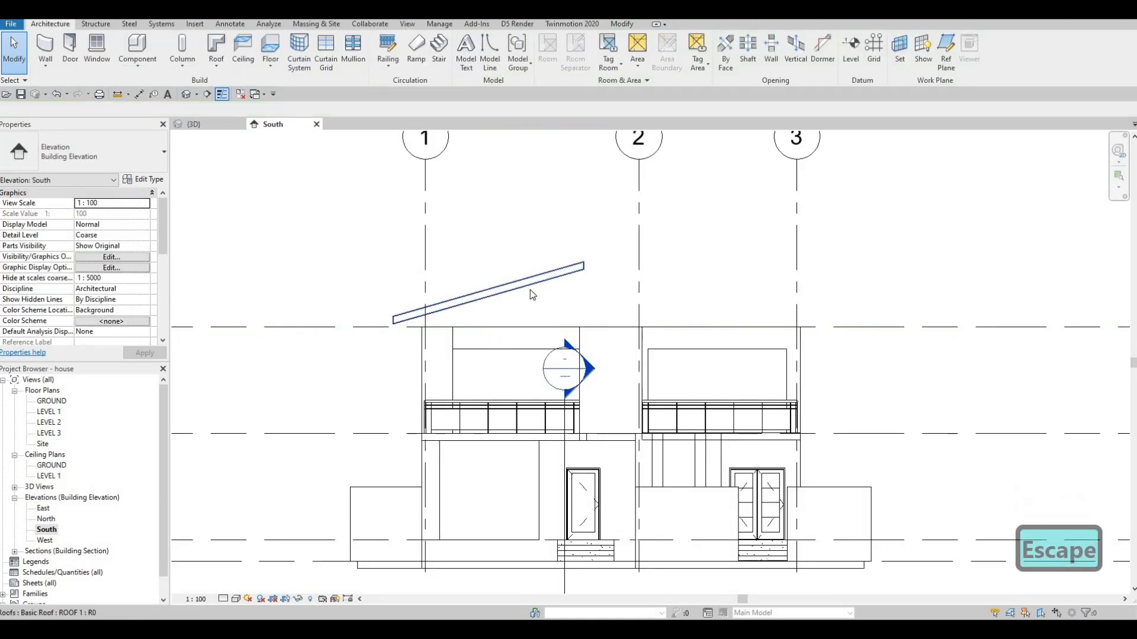
Step: Nudge the finished sloped roof down towards LEVEL 3, and move it back up to its original height
{"action": "left_click", "coordinate": [530, 289]}
{"action": "key", "text": "Down"}
{"action": "key", "text": "Down"}
{"action": "key", "text": "Down"}
{"action": "key", "text": "Down"}
{"action": "key", "text": "Down"}
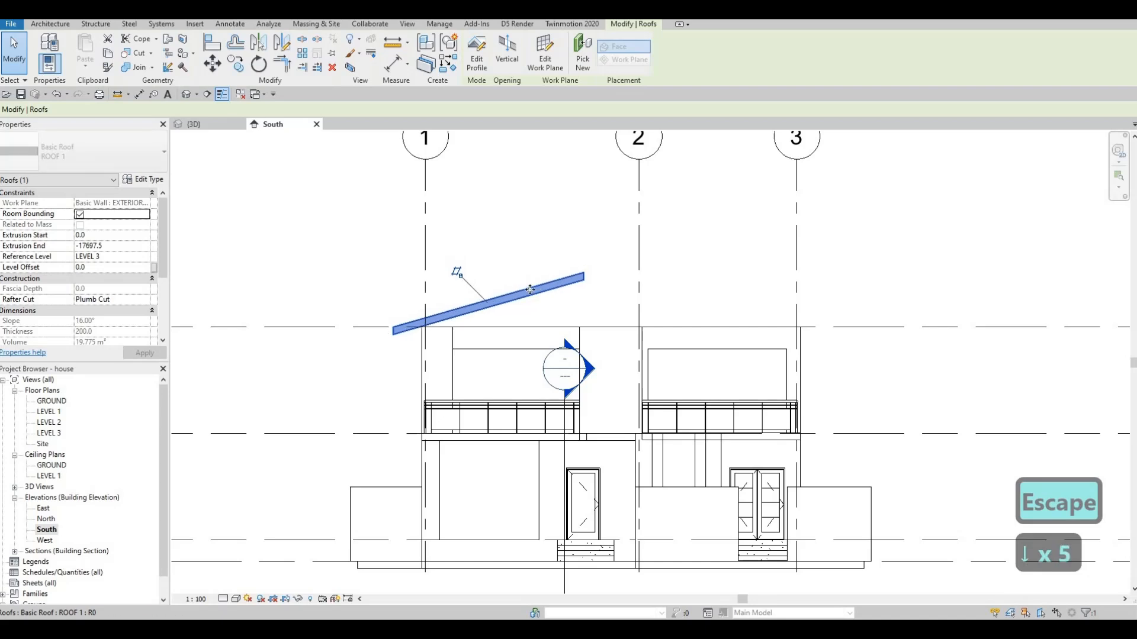
{"action": "key", "text": "Up"}
{"action": "key", "text": "Up"}
{"action": "key", "text": "Up"}
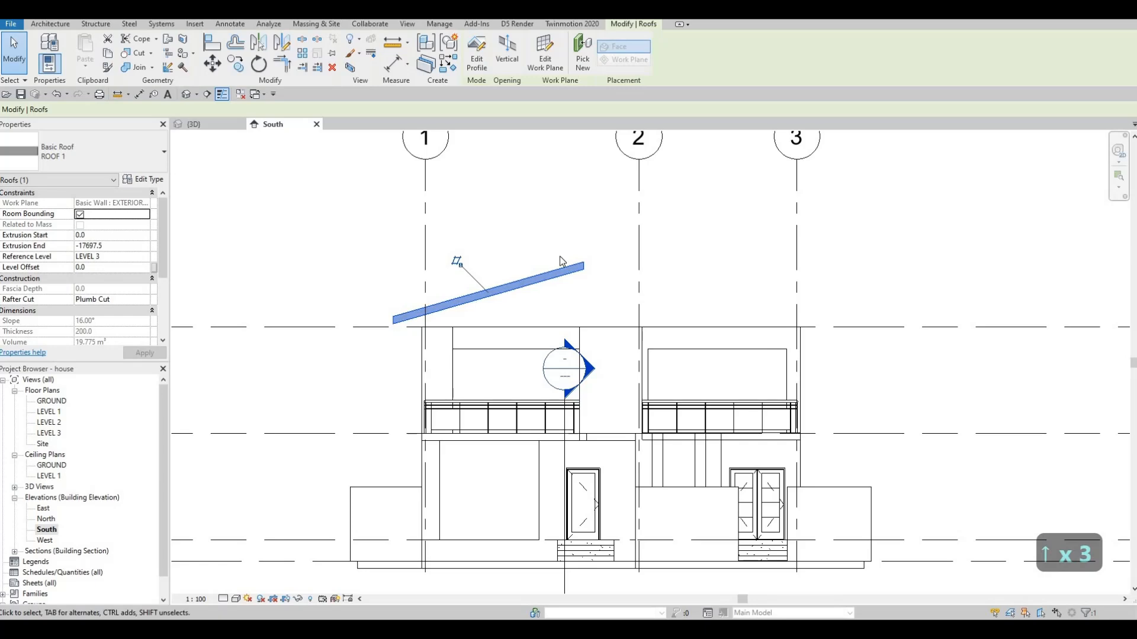
{"action": "key", "text": "Escape"}
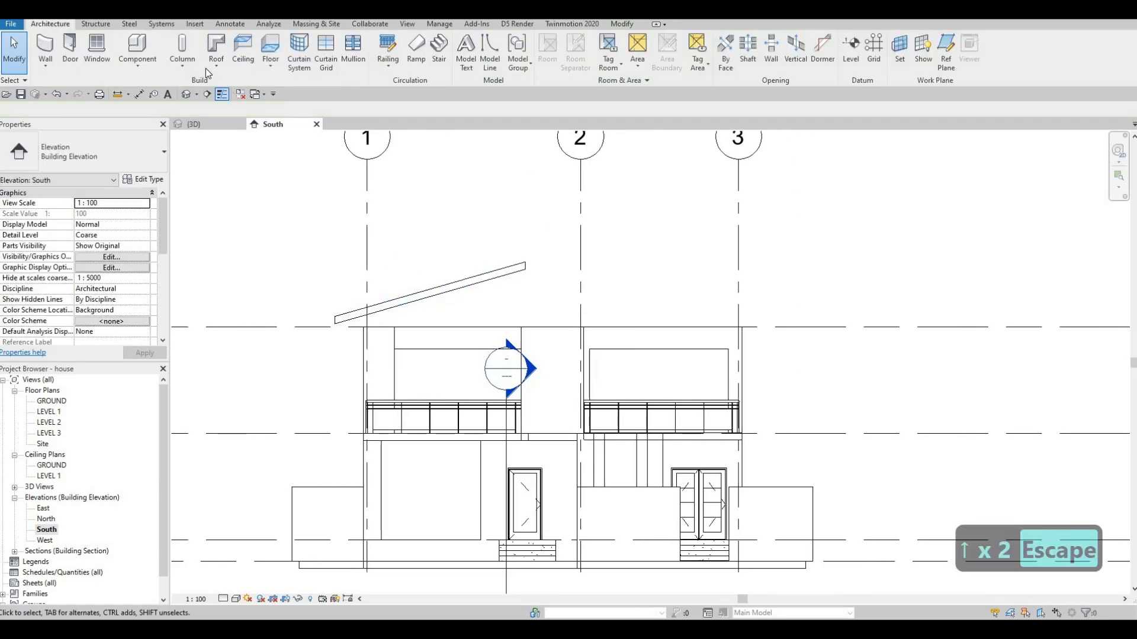
{"action": "left_click", "coordinate": [214, 47]}
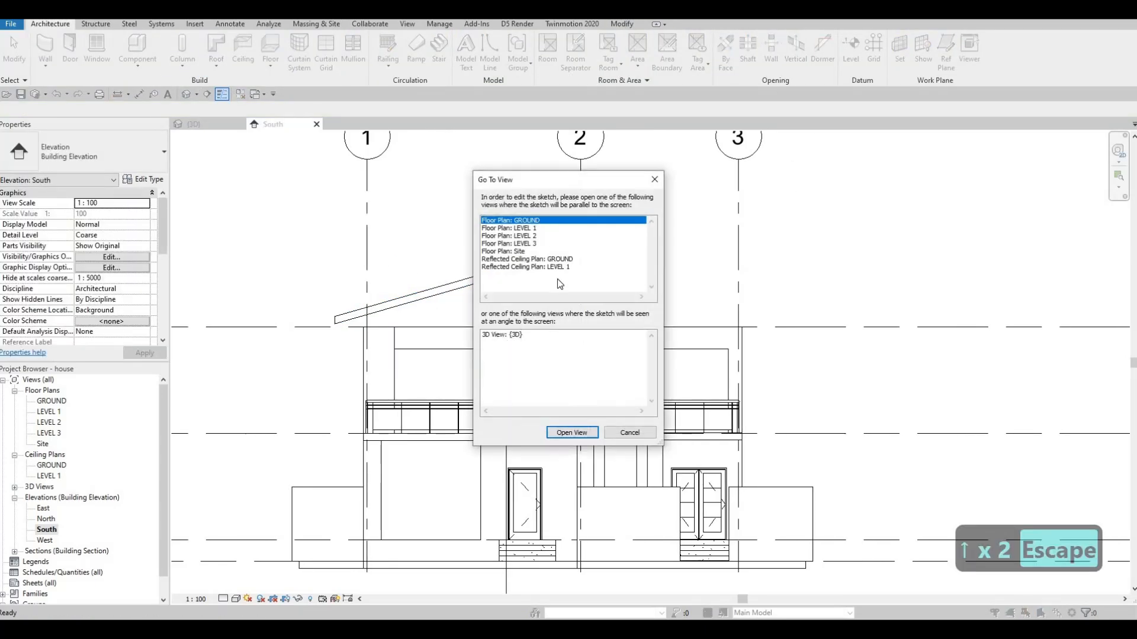
{"action": "key", "text": "Escape"}
{"action": "key", "text": "Escape"}
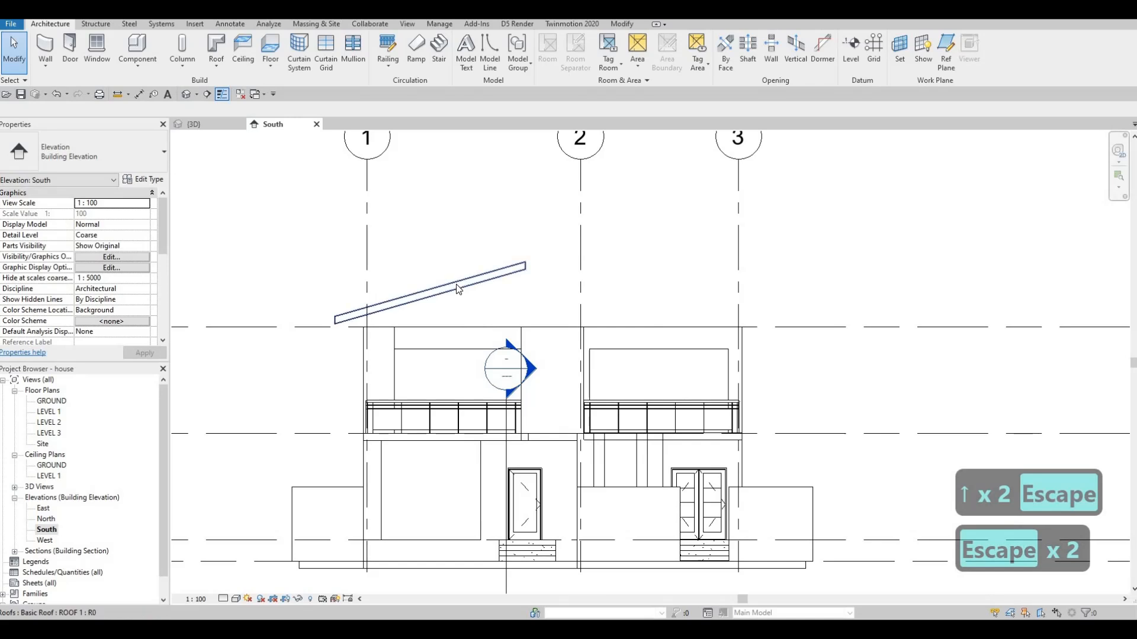
Step: Start a similar ROOF 1 extrusion from the existing roof, with the exterior wall as work plane, reference level LEVEL 3 and offset 0.0
{"action": "left_click", "coordinate": [441, 286]}
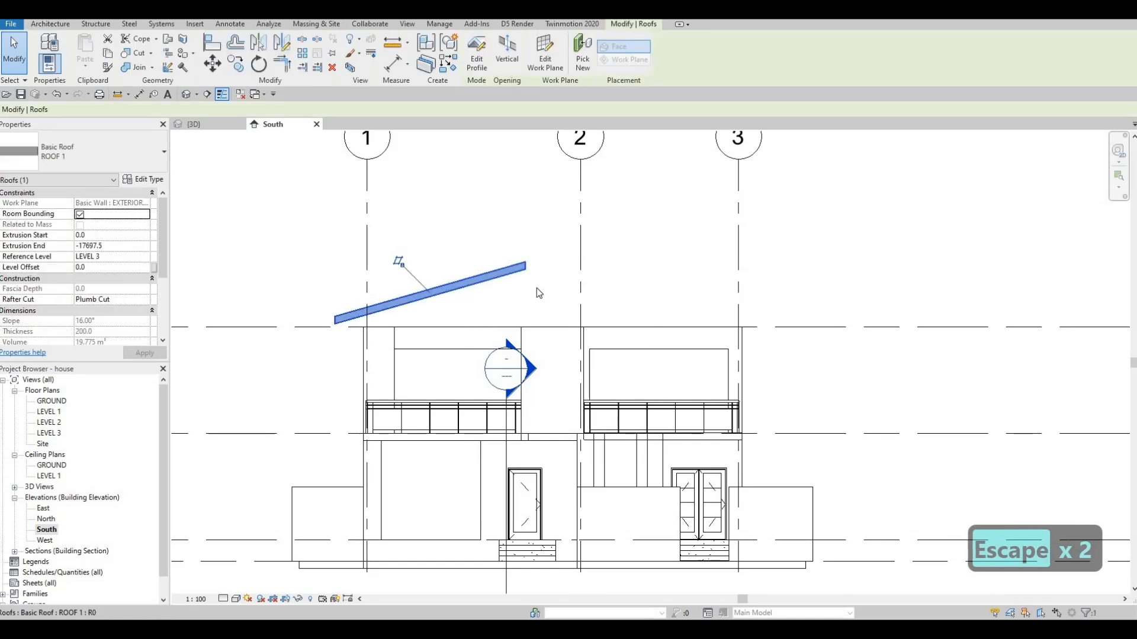
{"action": "key", "text": "c"}
{"action": "key", "text": "s"}
{"action": "left_click", "coordinate": [536, 386]}
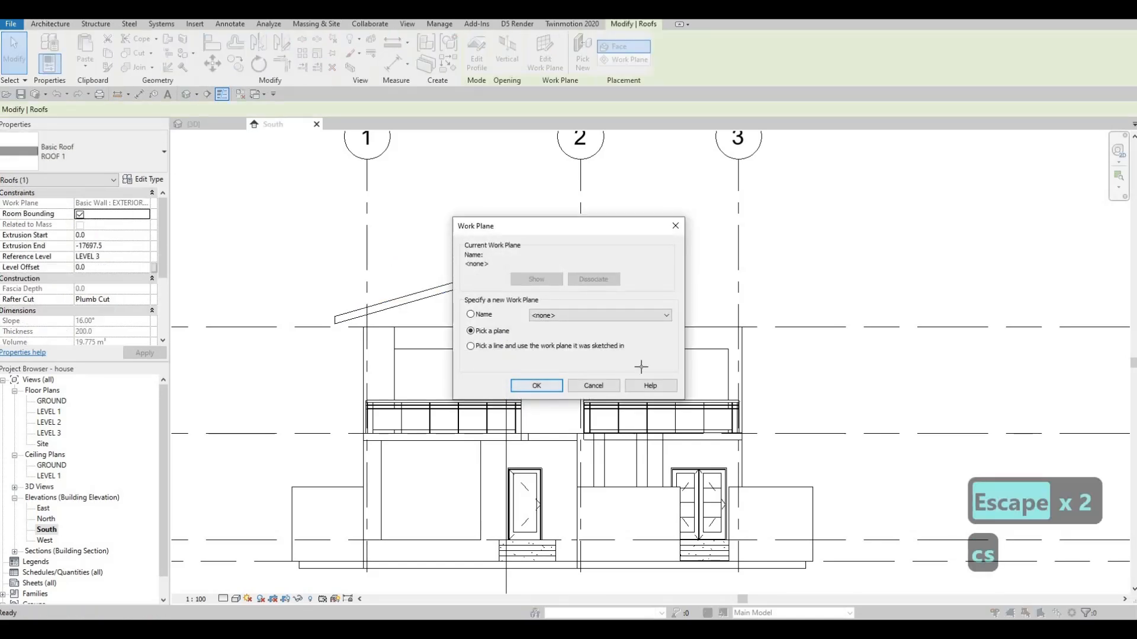
{"action": "left_click", "coordinate": [643, 321]}
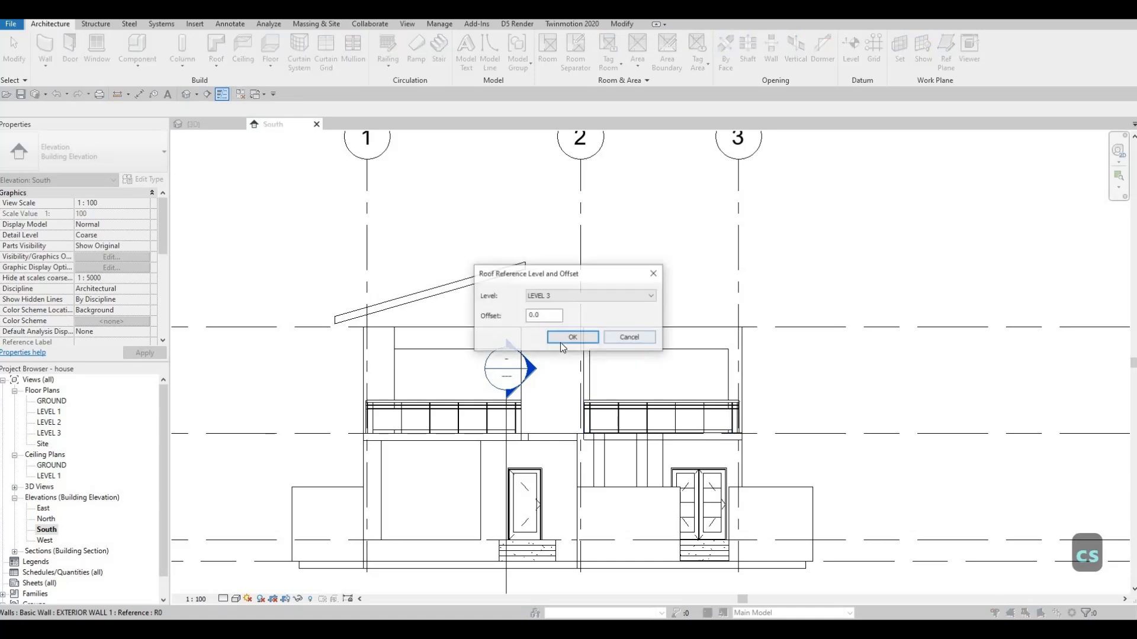
{"action": "key", "text": "Return"}
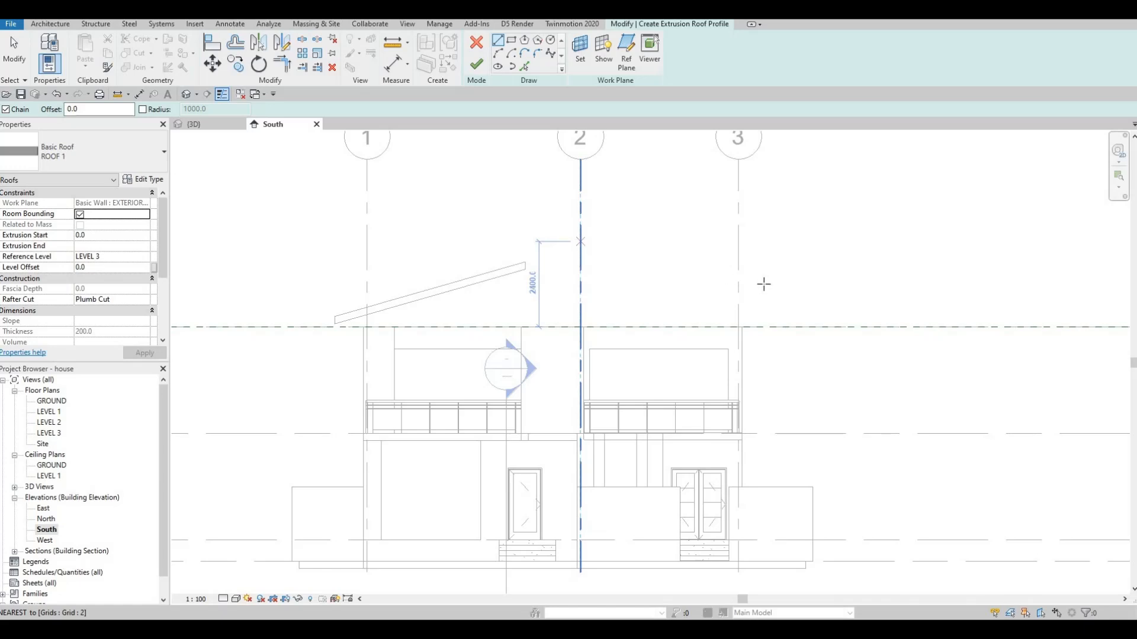
Step: Sketch a sloped profile line about 5400 long from grid 2, 2400 above LEVEL 3, down past grid 3
{"action": "left_click", "coordinate": [581, 242]}
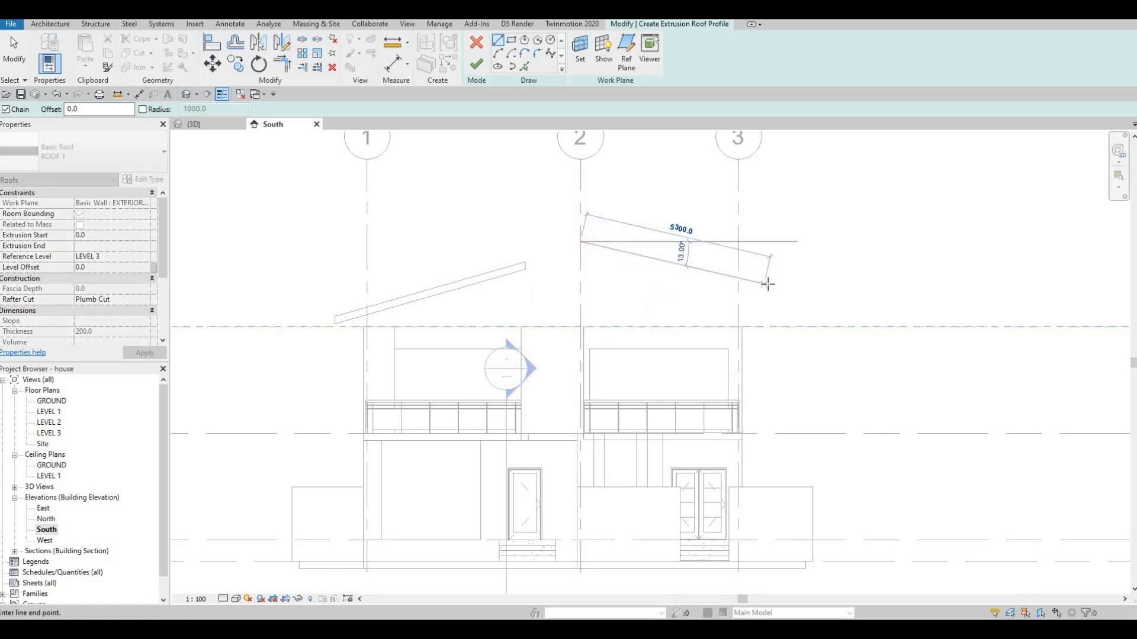
{"action": "left_click", "coordinate": [680, 318]}
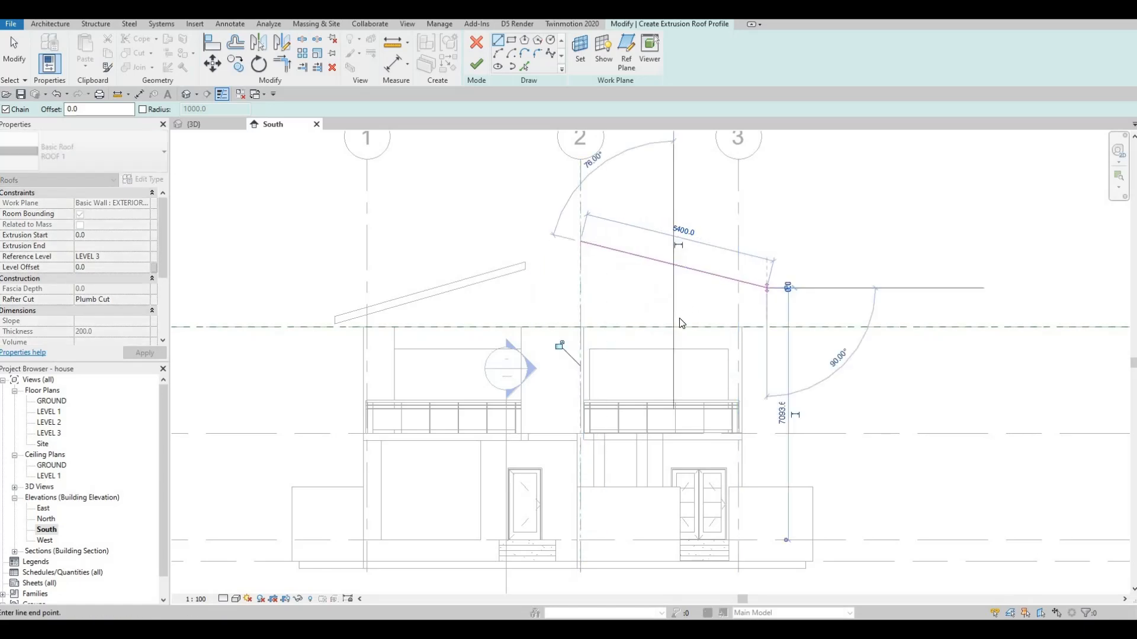
{"action": "key", "text": "Escape"}
{"action": "key", "text": "Escape"}
{"action": "key", "text": "Escape"}
{"action": "key", "text": "Escape"}
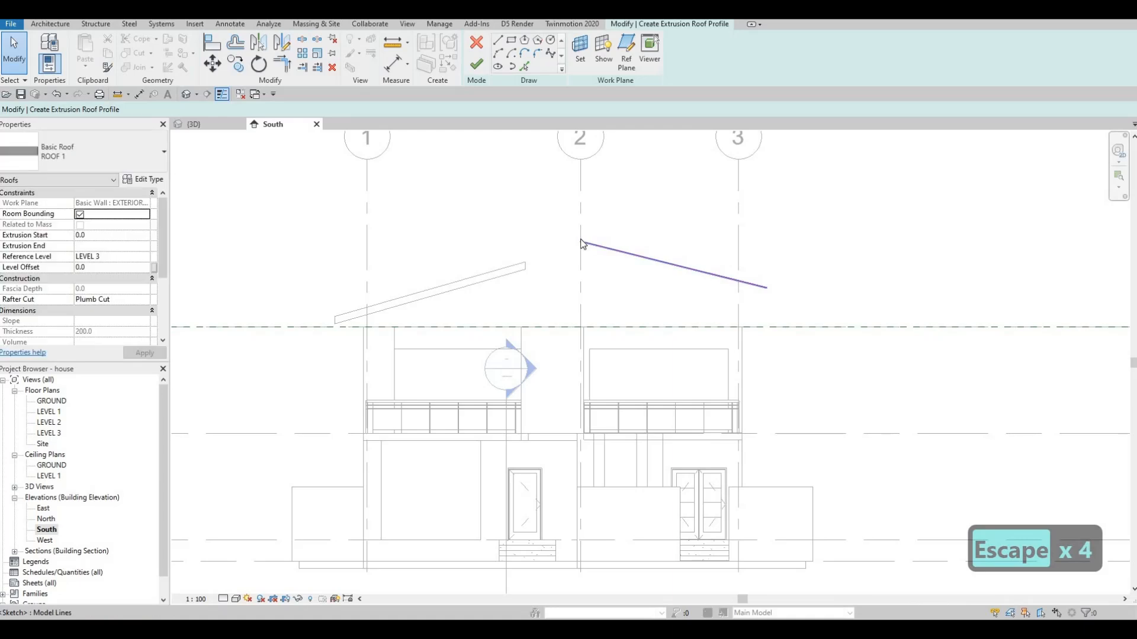
Step: Extend the line's upper end along its slope beyond grid 2 to about 5860 long, and finish the second roof
{"action": "left_click", "coordinate": [582, 243]}
{"action": "left_click_drag", "start_coordinate": [581, 241], "coordinate": [563, 235]}
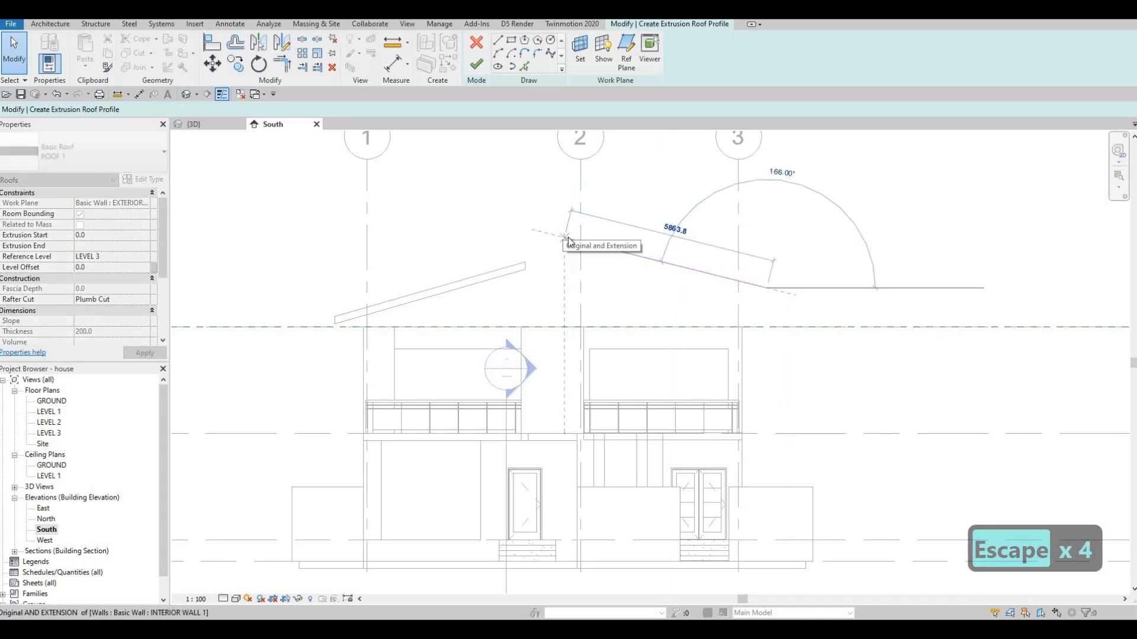
{"action": "key", "text": "Escape"}
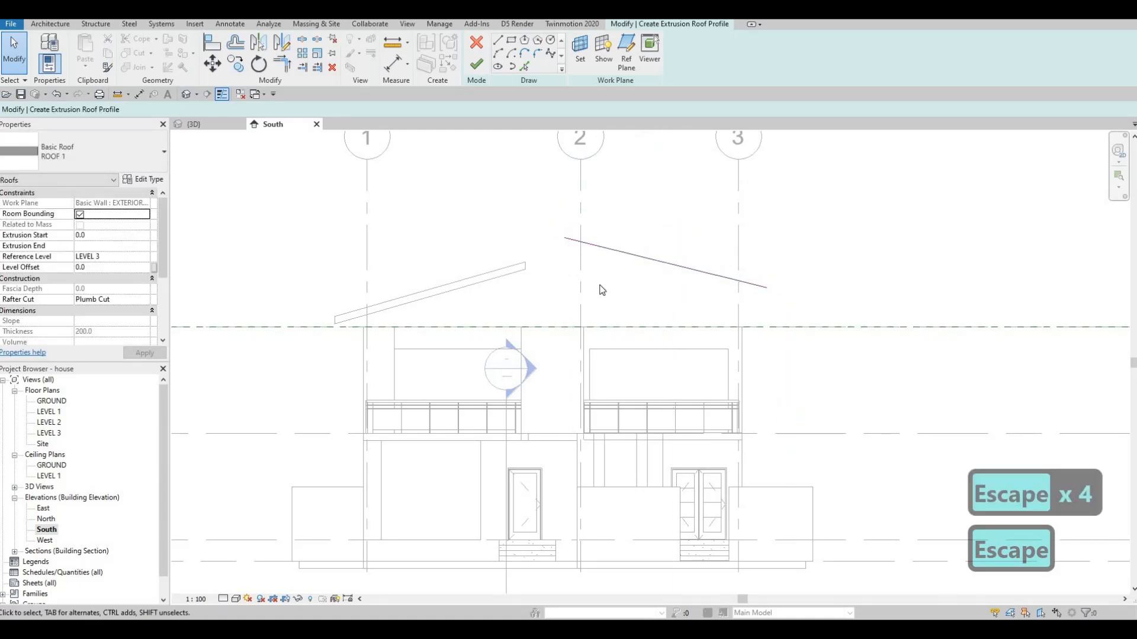
{"action": "left_click", "coordinate": [477, 67]}
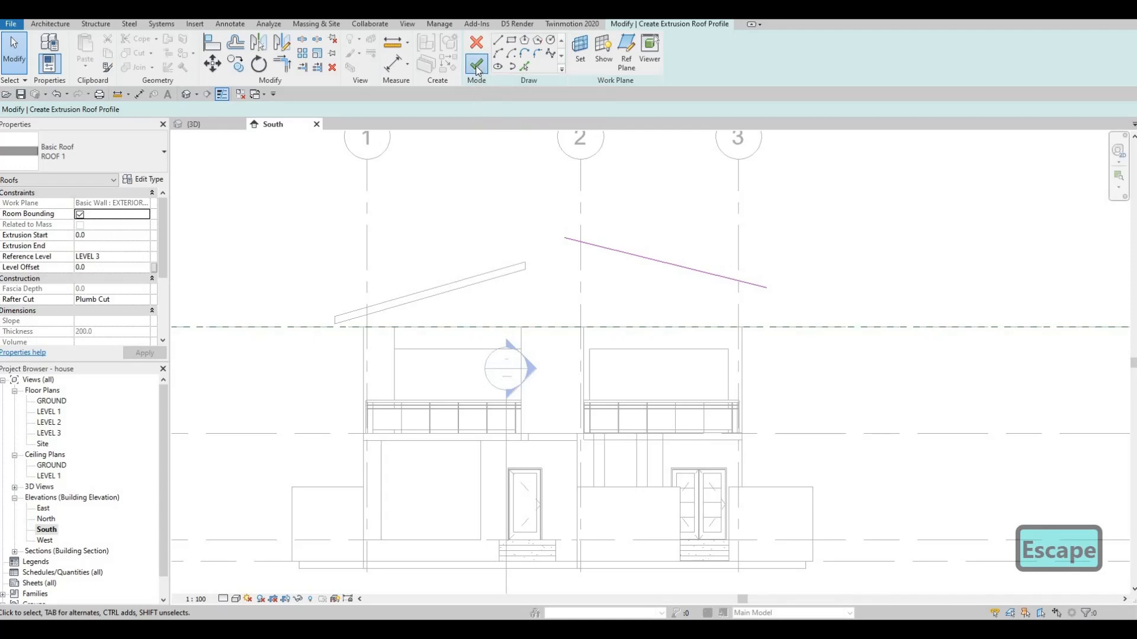
{"action": "key", "text": "Escape"}
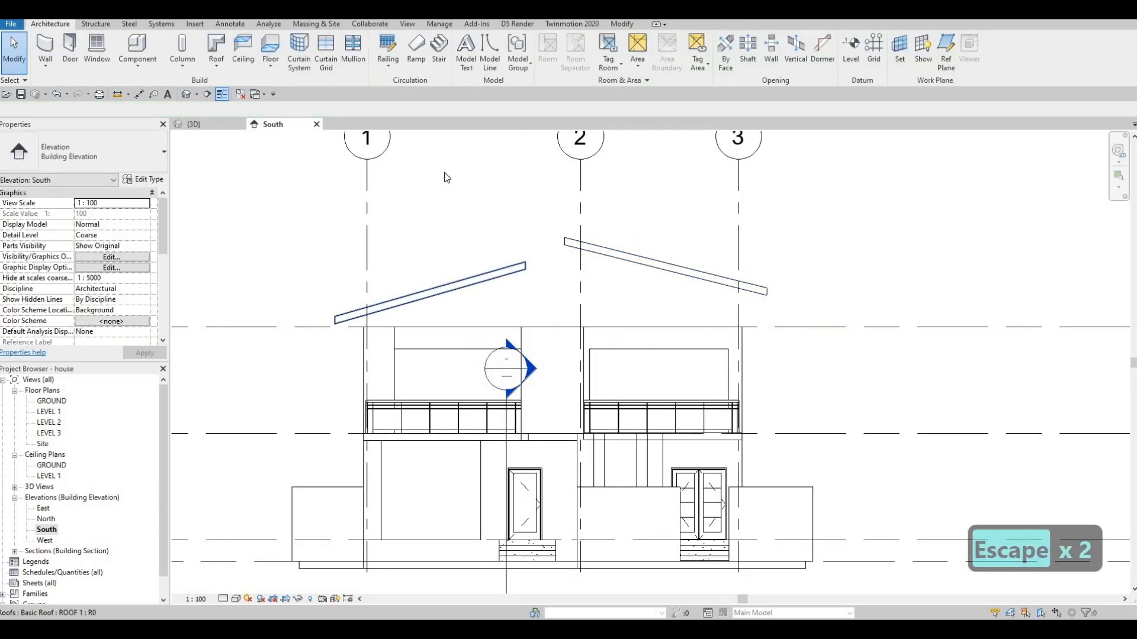
Step: Edit the first roof's profile, extending its upper end along the slope to about 5900 long, and finish the edit
{"action": "left_click", "coordinate": [511, 274]}
{"action": "left_click", "coordinate": [485, 71]}
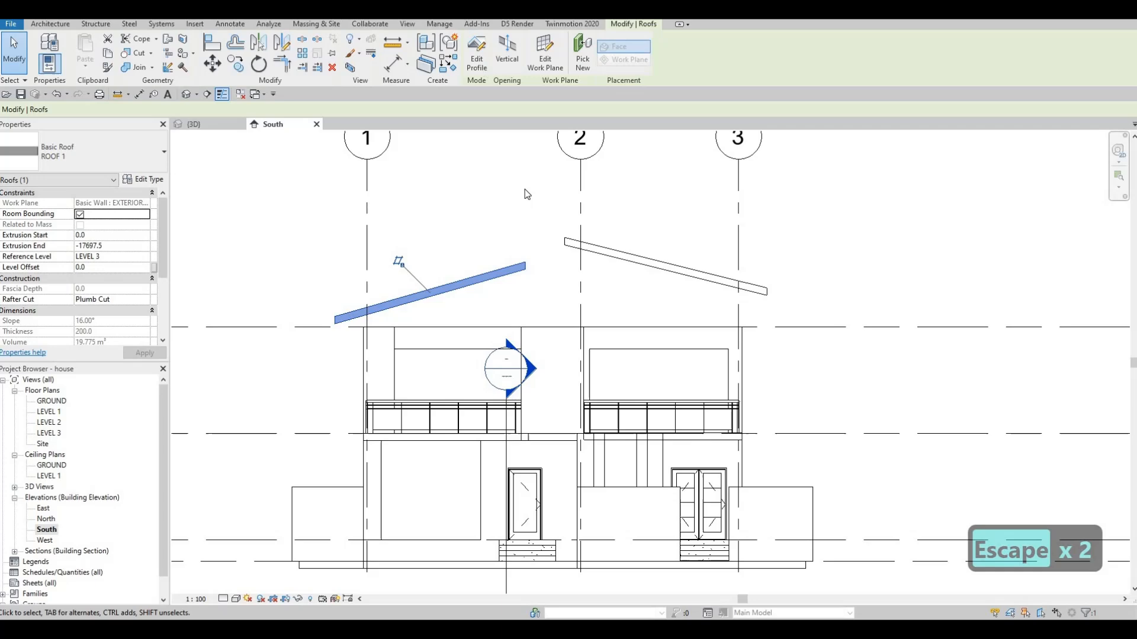
{"action": "left_click", "coordinate": [528, 262]}
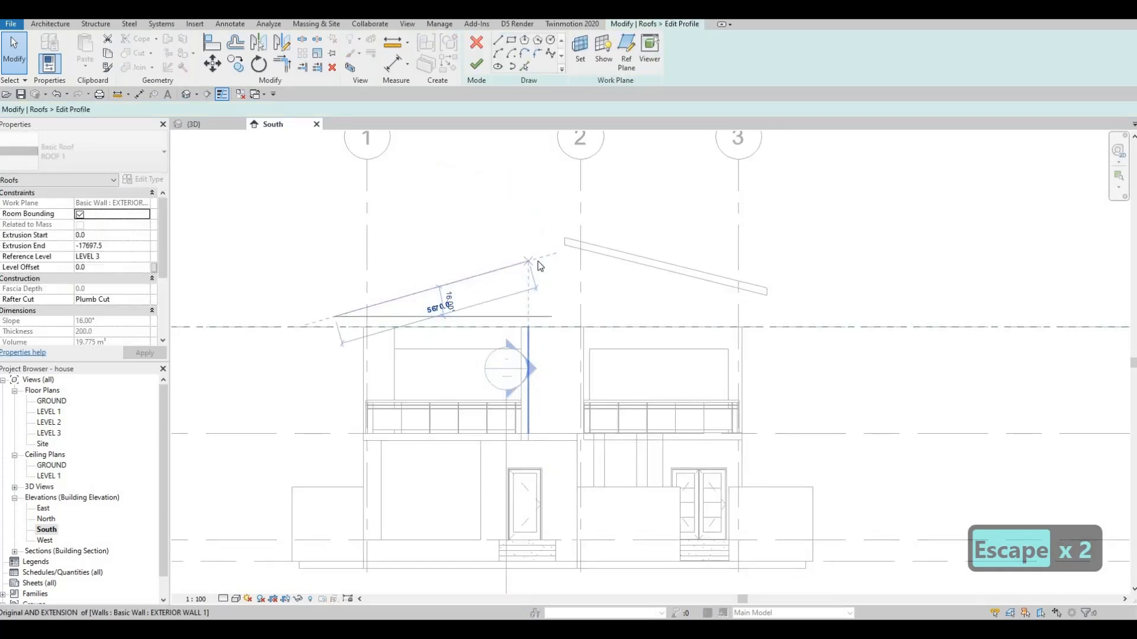
{"action": "left_click", "coordinate": [477, 65]}
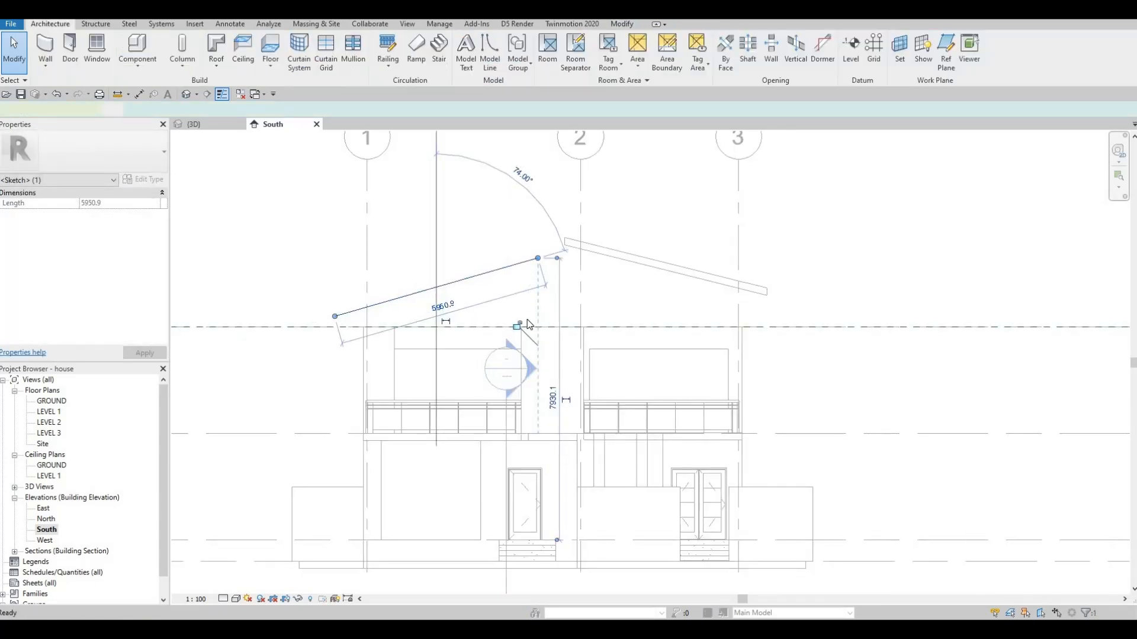
{"action": "key", "text": "Escape"}
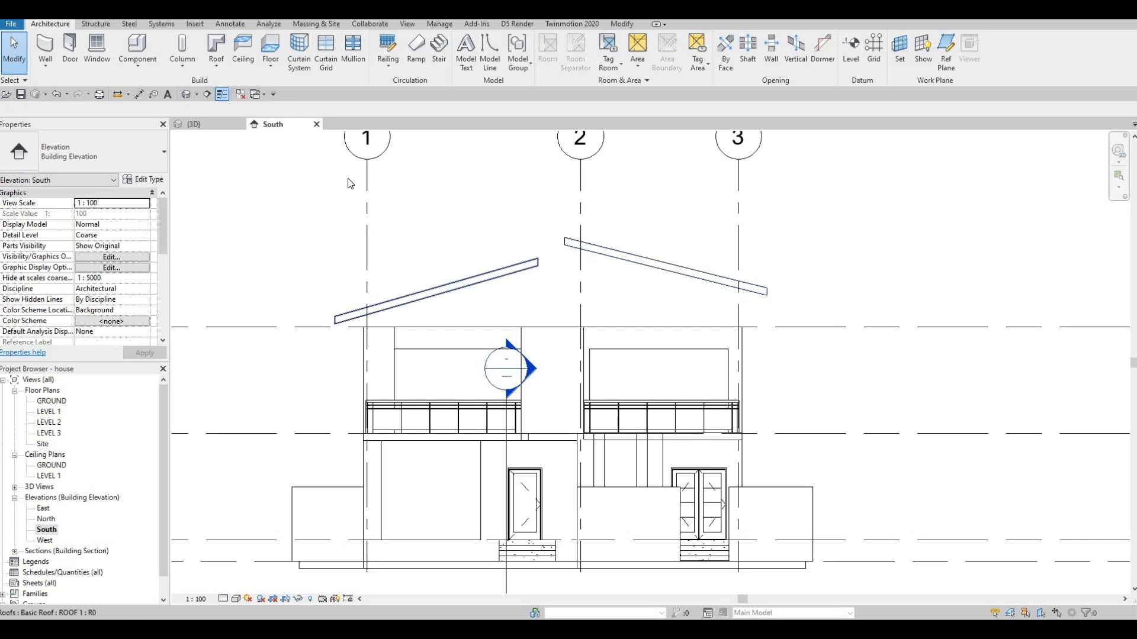
Step: View both sloped roofs in 3D and open the LEVEL 3 floor plan
{"action": "left_click", "coordinate": [203, 123]}
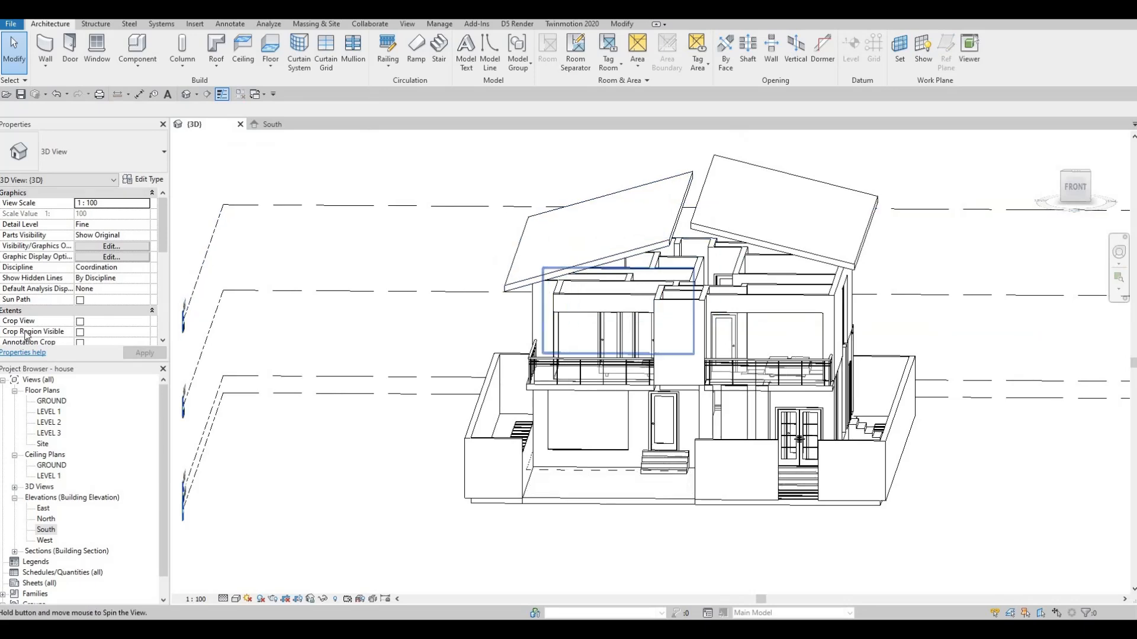
{"action": "left_click", "coordinate": [53, 434]}
{"action": "double_click", "coordinate": [50, 422]}
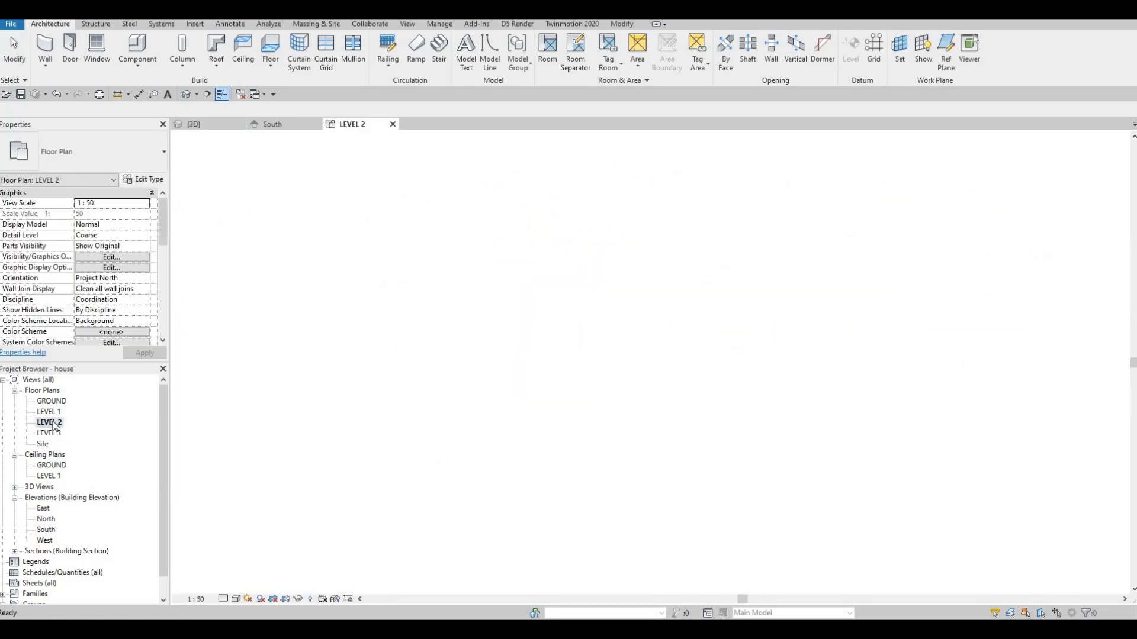
{"action": "double_click", "coordinate": [49, 433]}
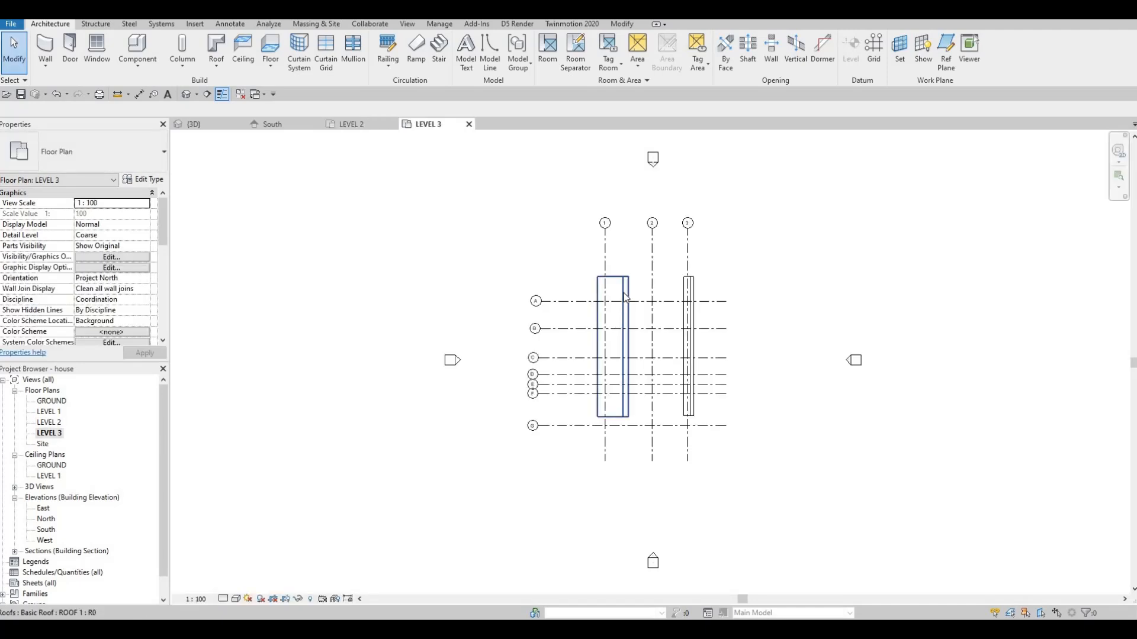
Step: Set the LEVEL 3 plan's underlay base level to LEVEL 2
{"action": "scroll", "coordinate": [85, 290], "scroll_direction": "down", "scroll_amount": 5}
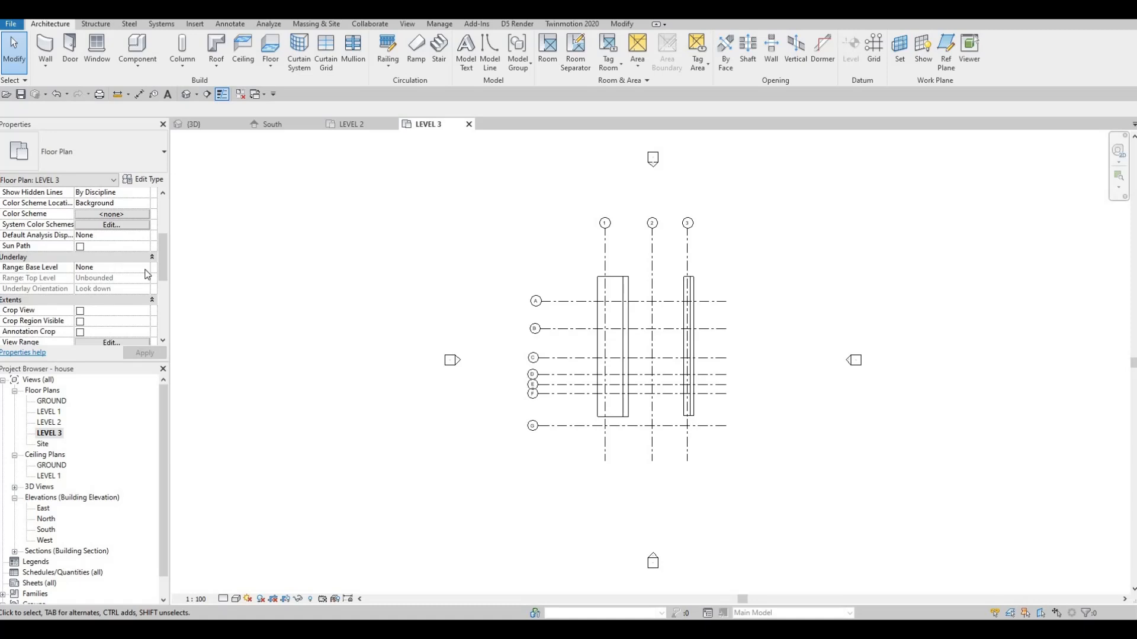
{"action": "left_click", "coordinate": [143, 268]}
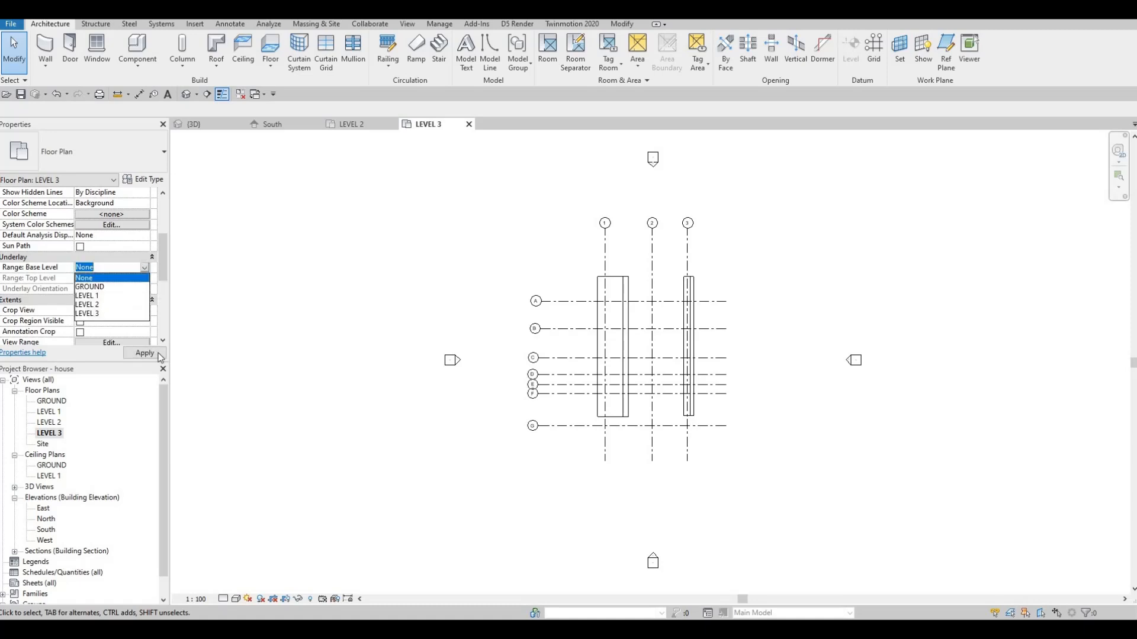
{"action": "left_click", "coordinate": [100, 305]}
{"action": "left_click", "coordinate": [153, 355]}
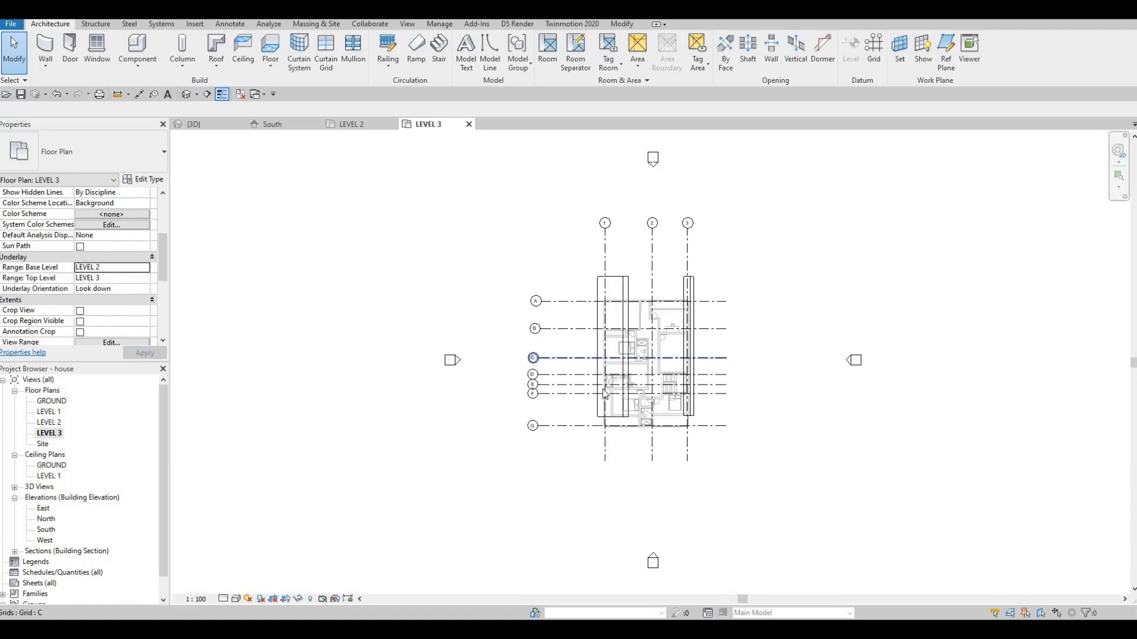
Step: Stretch the roof along grid 1 to just beyond grid G and pull its opposite end in to just outside grid A
{"action": "scroll", "coordinate": [637, 336], "scroll_direction": "up", "scroll_amount": 2}
{"action": "left_click", "coordinate": [602, 455]}
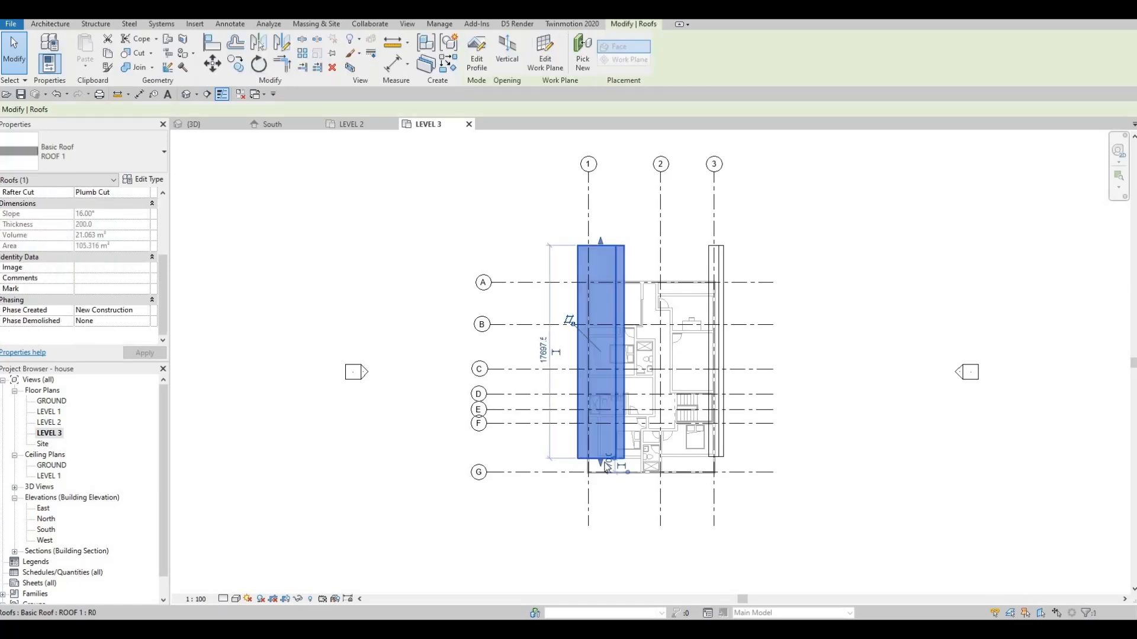
{"action": "left_click_drag", "start_coordinate": [603, 477], "coordinate": [601, 483]}
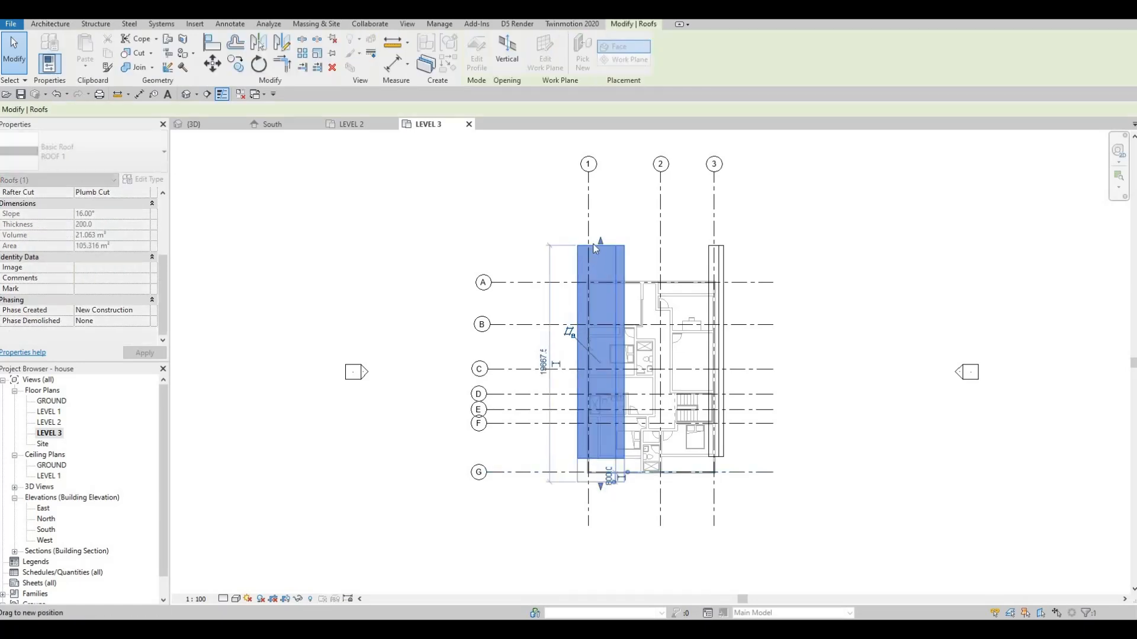
{"action": "key", "text": "F1"}
{"action": "left_click_drag", "start_coordinate": [601, 269], "coordinate": [710, 272]}
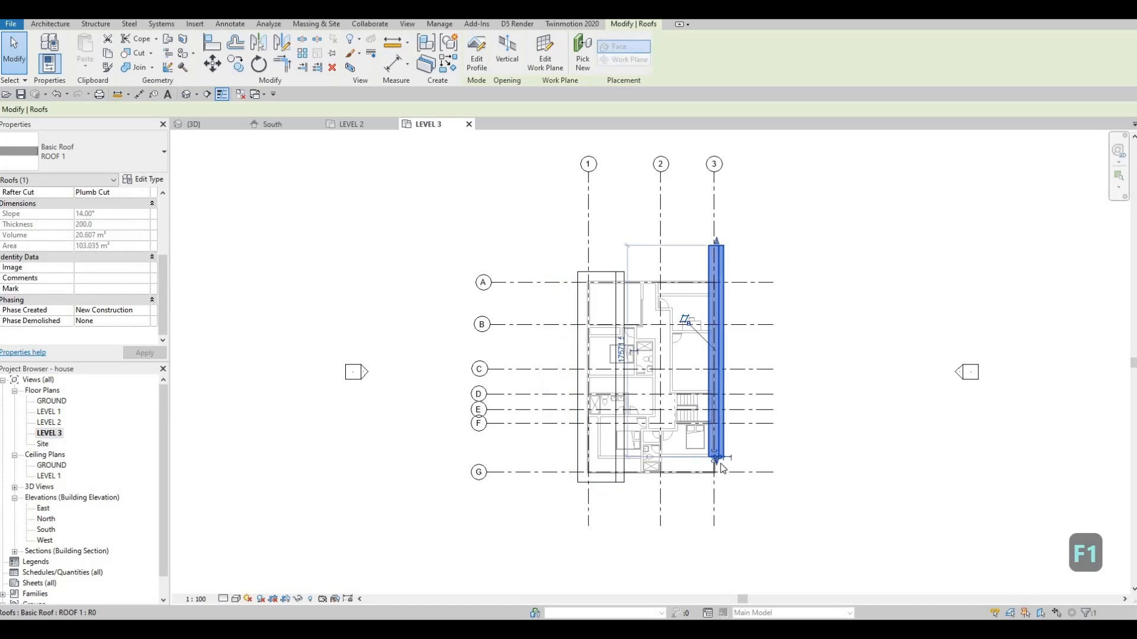
Step: Align both ends of the roof along grid 3 with the ends of the roof along grid 1
{"action": "left_click_drag", "start_coordinate": [719, 474], "coordinate": [718, 487]}
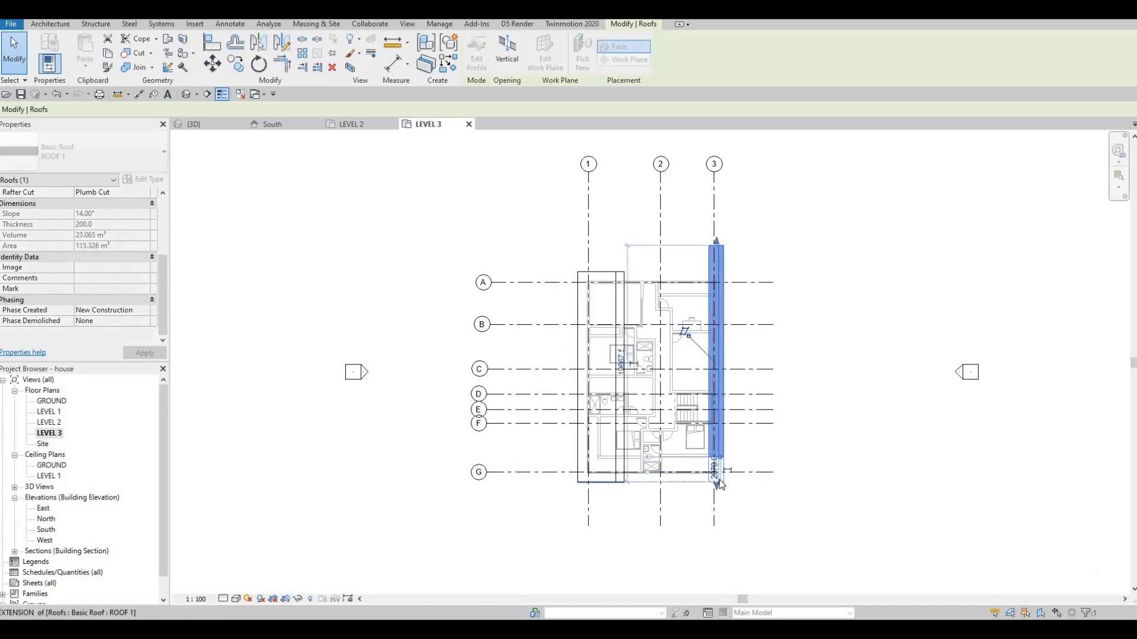
{"action": "left_click_drag", "start_coordinate": [716, 241], "coordinate": [718, 273]}
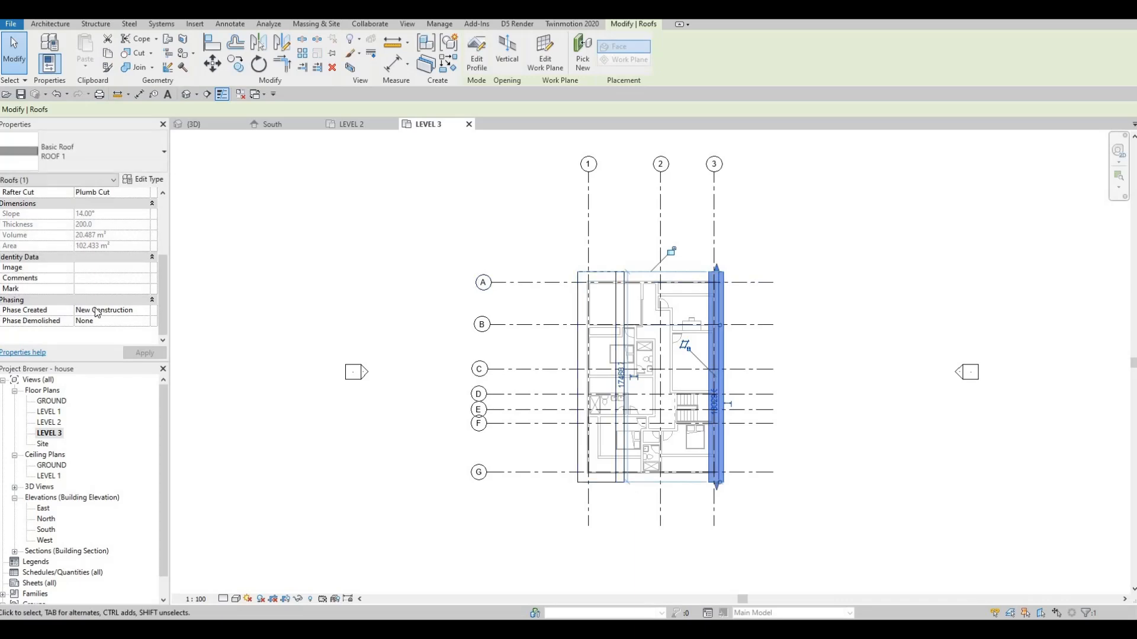
{"action": "key", "text": "Escape"}
{"action": "scroll", "coordinate": [98, 304], "scroll_direction": "down", "scroll_amount": 1}
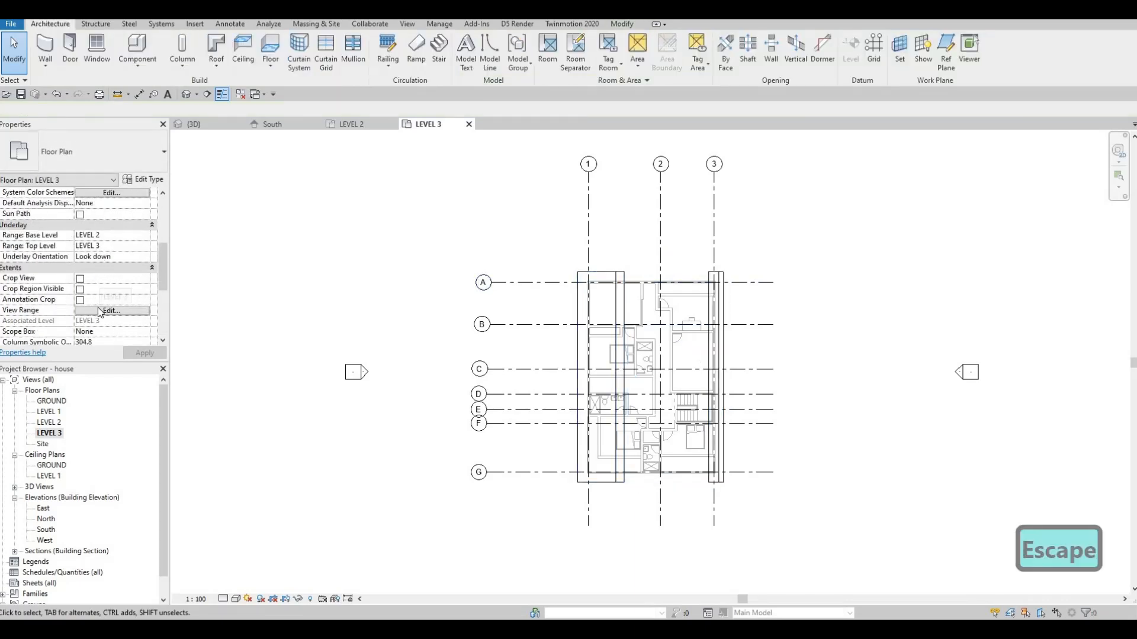
Step: Set the top offset of the LEVEL 3 plan's view range to 5000
{"action": "left_click", "coordinate": [97, 308]}
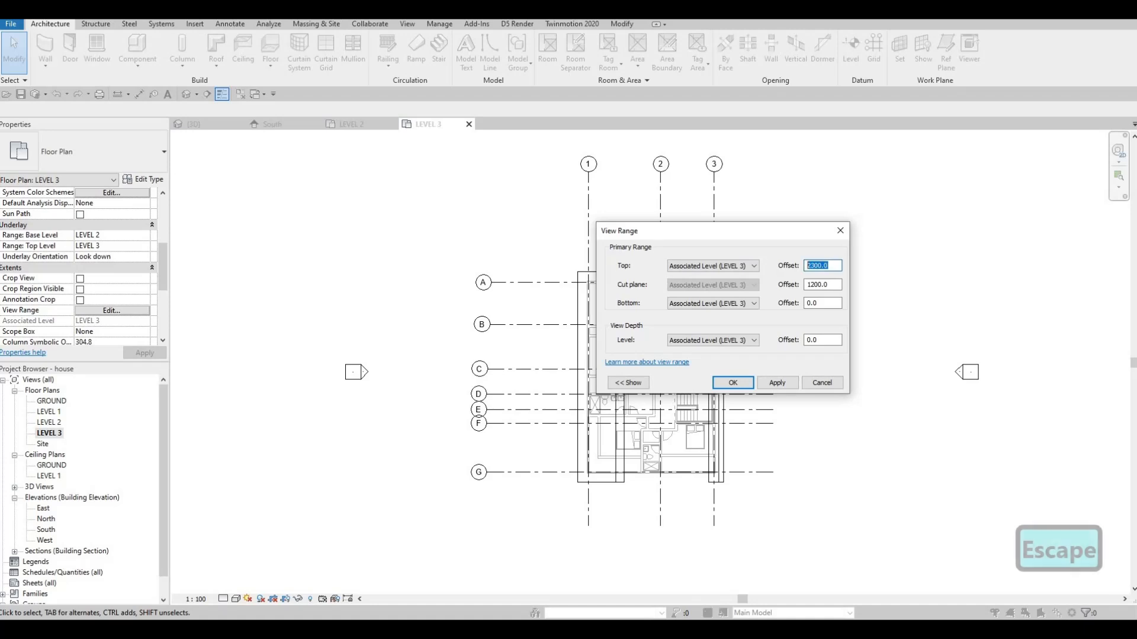
{"action": "type", "text": "500"}
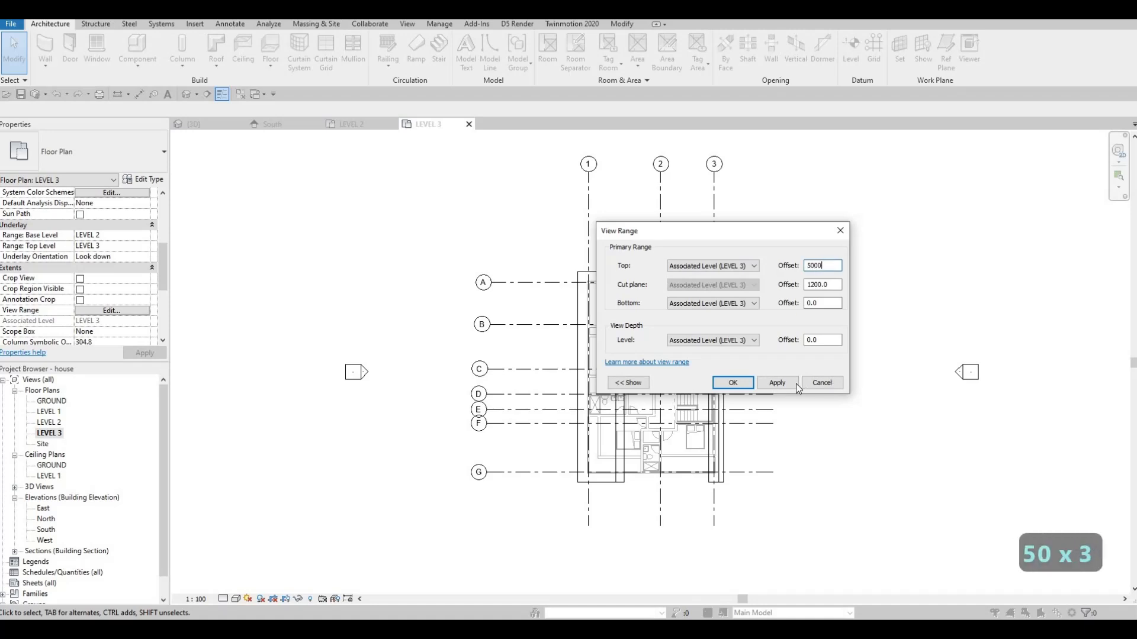
{"action": "left_click", "coordinate": [777, 383]}
{"action": "left_click", "coordinate": [733, 383]}
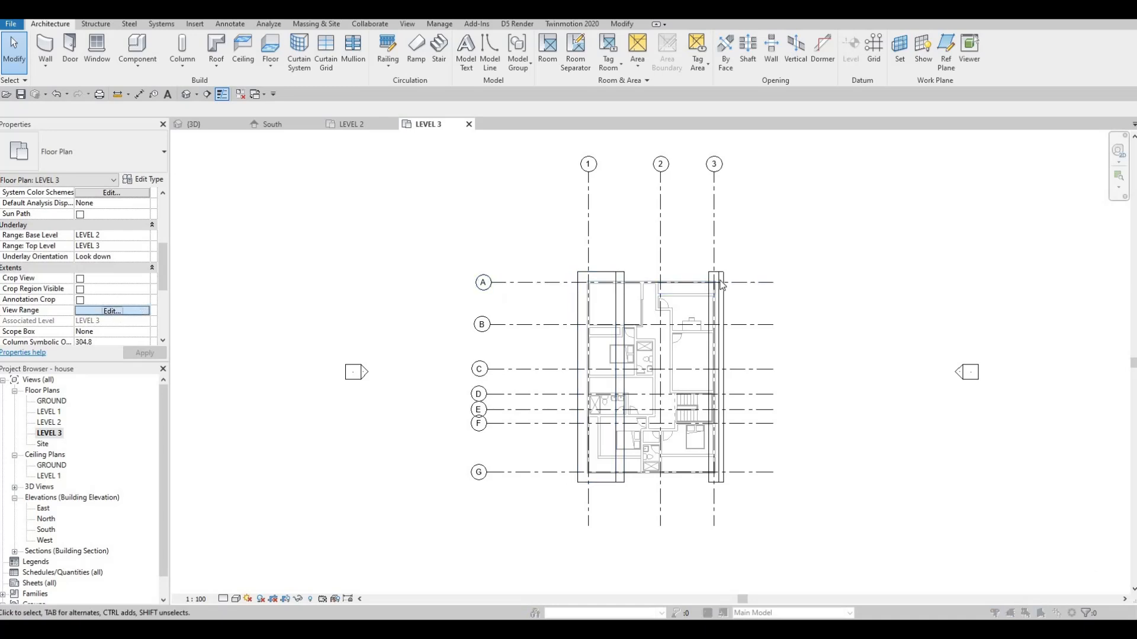
Step: Set the top of the LEVEL 3 plan's view range to Unlimited
{"action": "left_click", "coordinate": [111, 310]}
{"action": "left_click", "coordinate": [727, 272]}
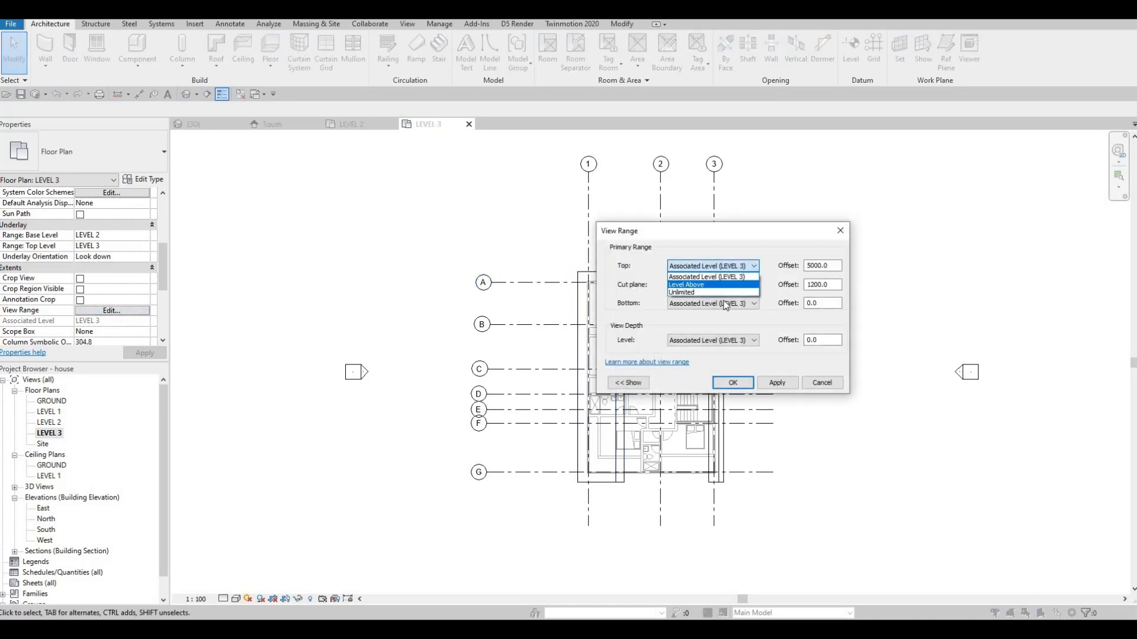
{"action": "left_click", "coordinate": [684, 292]}
{"action": "left_click", "coordinate": [777, 383]}
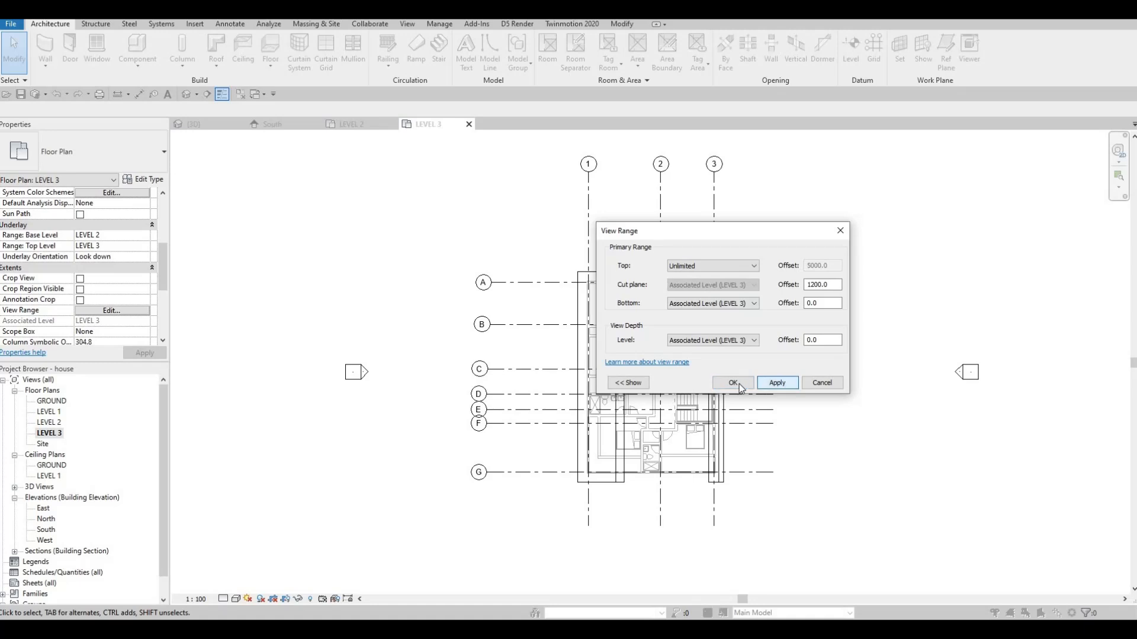
{"action": "left_click", "coordinate": [733, 383]}
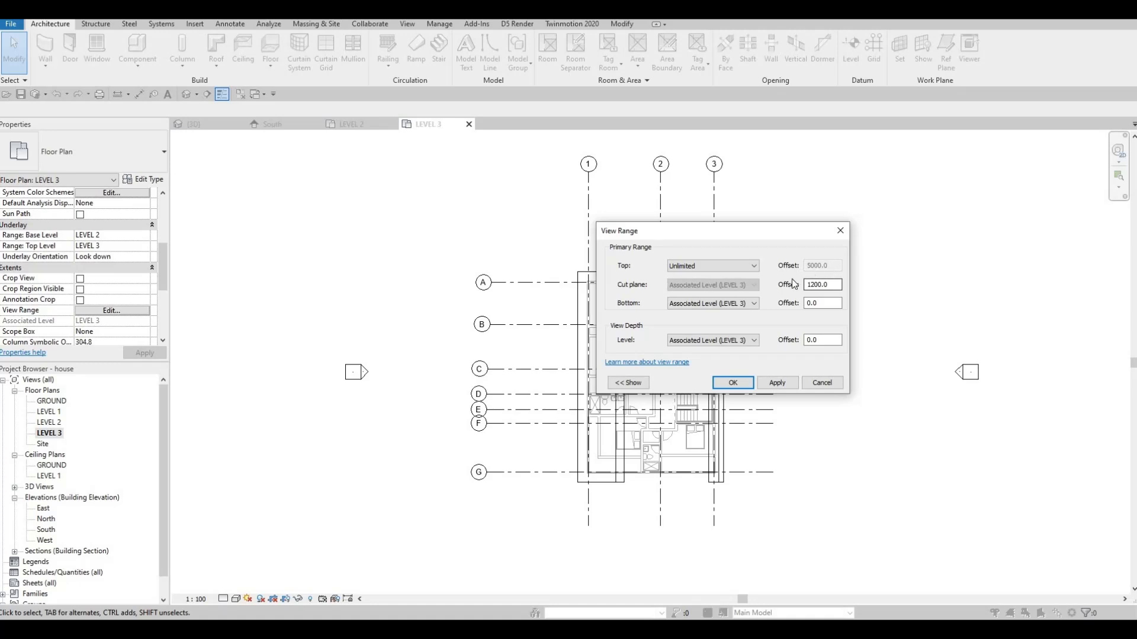
Step: Set the view depth of the LEVEL 3 plan to Level Below (LEVEL 2)
{"action": "left_click", "coordinate": [728, 341]}
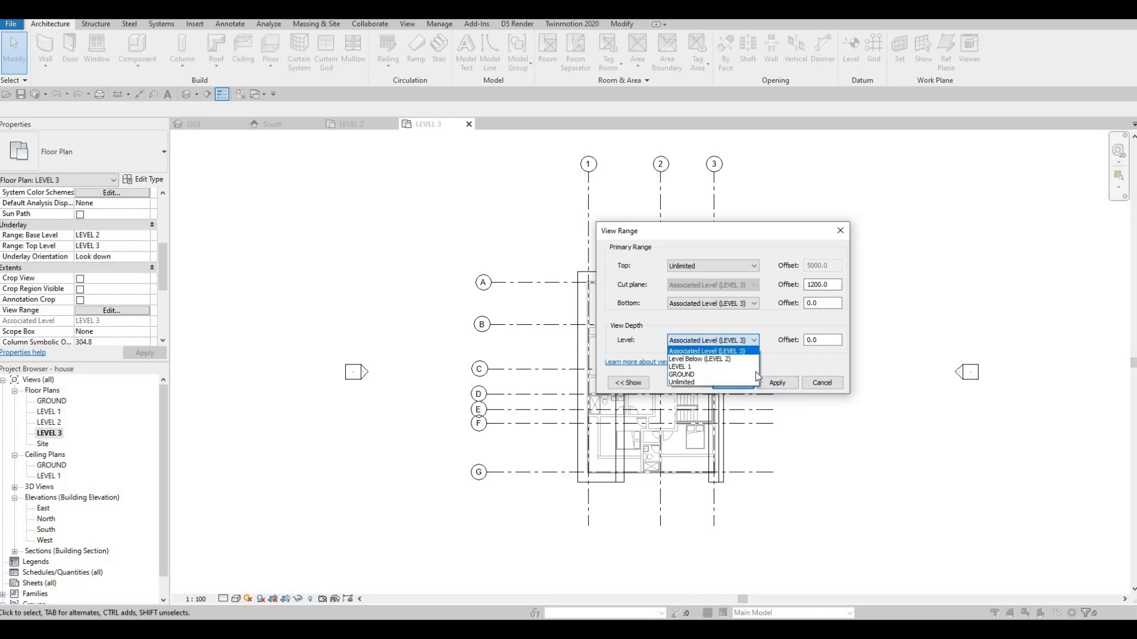
{"action": "left_click", "coordinate": [699, 359]}
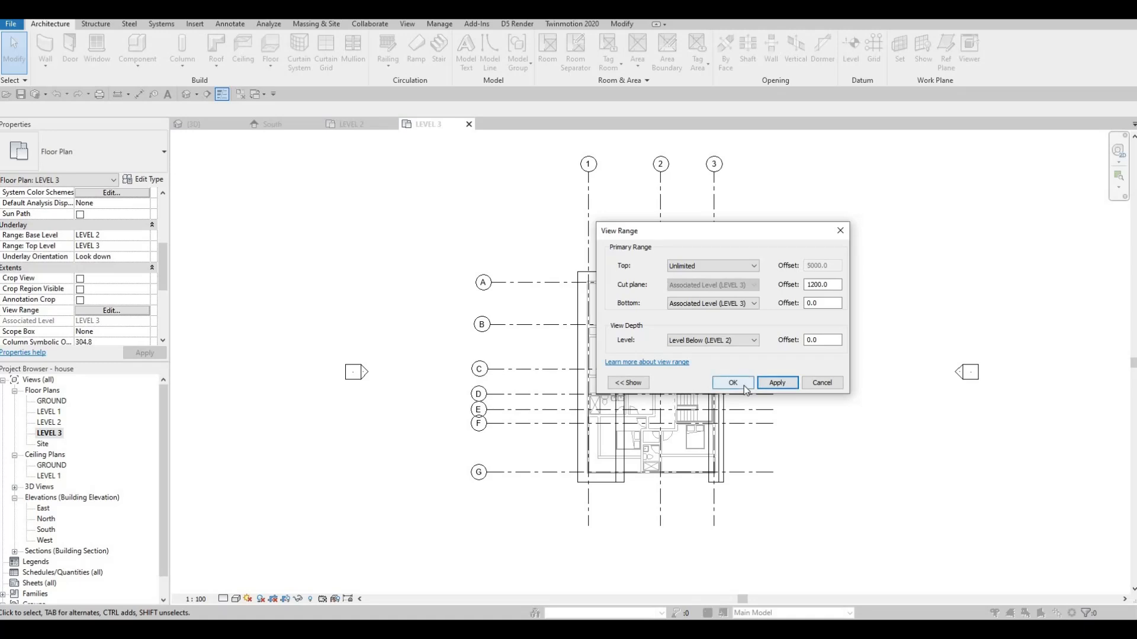
{"action": "left_click", "coordinate": [732, 383]}
{"action": "scroll", "coordinate": [666, 345], "scroll_direction": "up", "scroll_amount": 1}
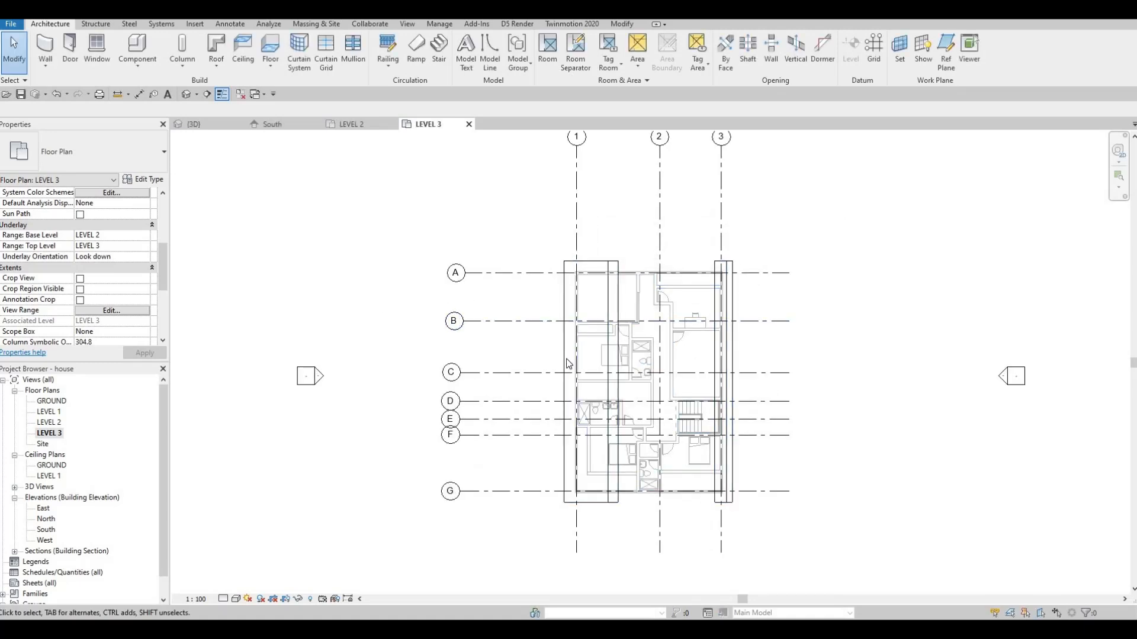
{"action": "scroll", "coordinate": [568, 364], "scroll_direction": "down", "scroll_amount": 1}
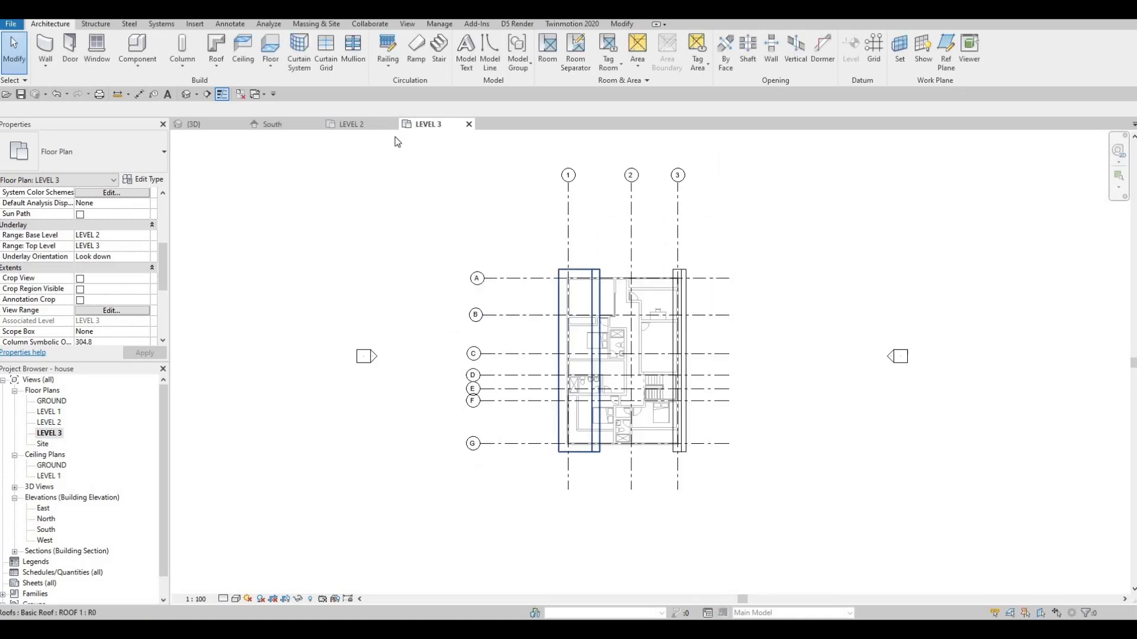
Step: In the 3D view, attach the tops of the upper-floor exterior wall chain, excluding the central front projection, to the roof along grid 1
{"action": "left_click", "coordinate": [201, 121]}
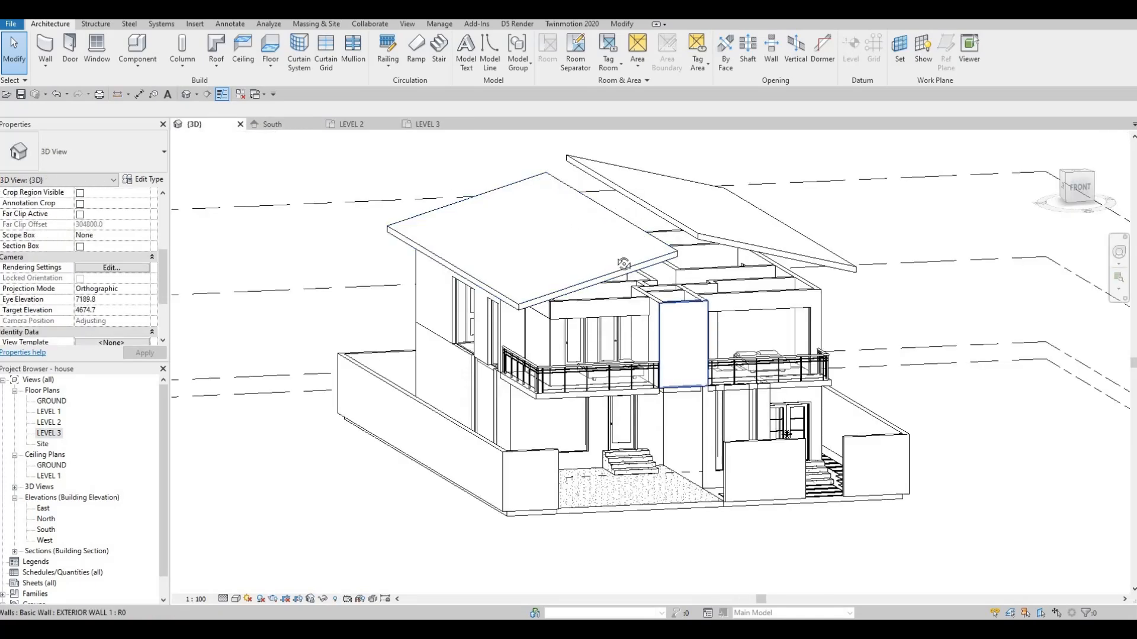
{"action": "middle_click_drag", "start_coordinate": [623, 263], "coordinate": [692, 267], "text": "shift"}
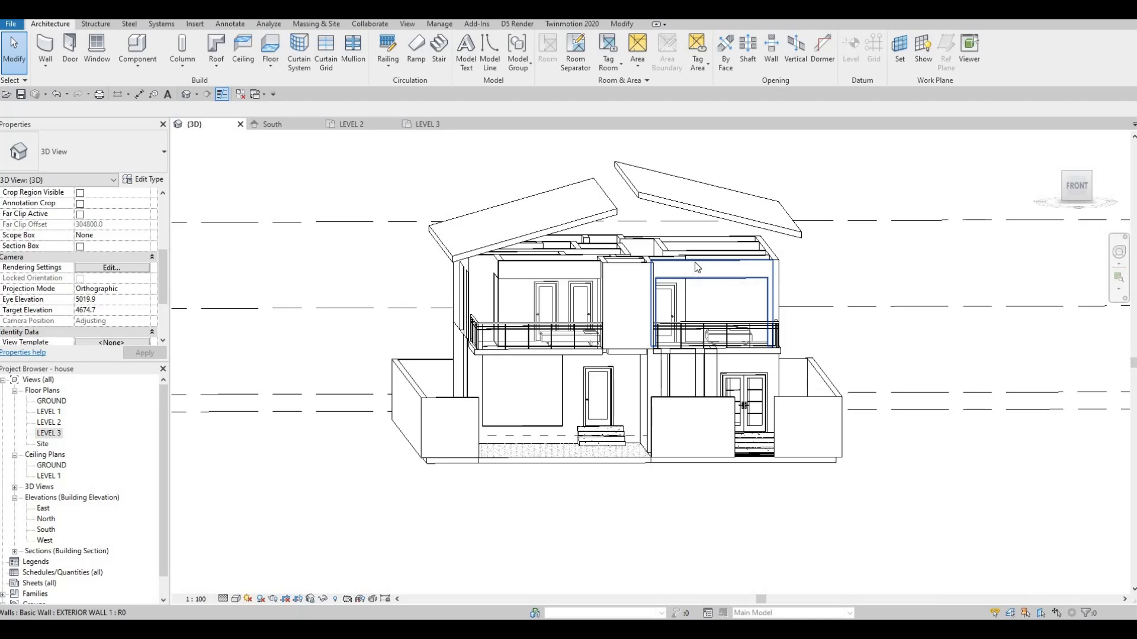
{"action": "key", "text": "Tab"}
{"action": "left_click", "coordinate": [691, 263]}
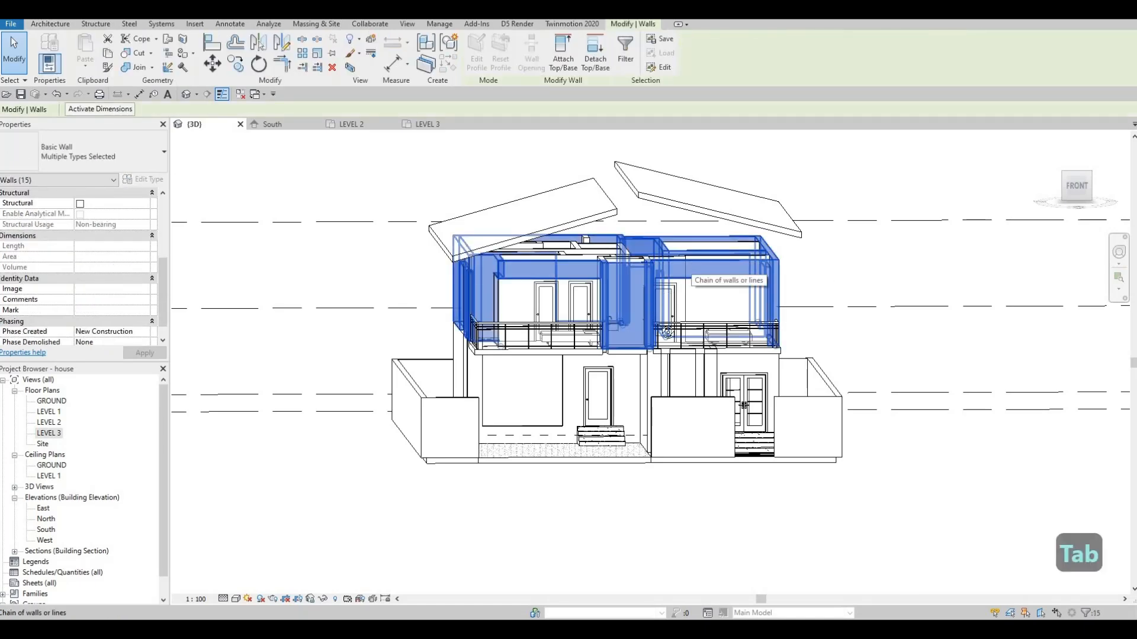
{"action": "middle_click_drag", "start_coordinate": [691, 263], "coordinate": [606, 329], "text": "shift"}
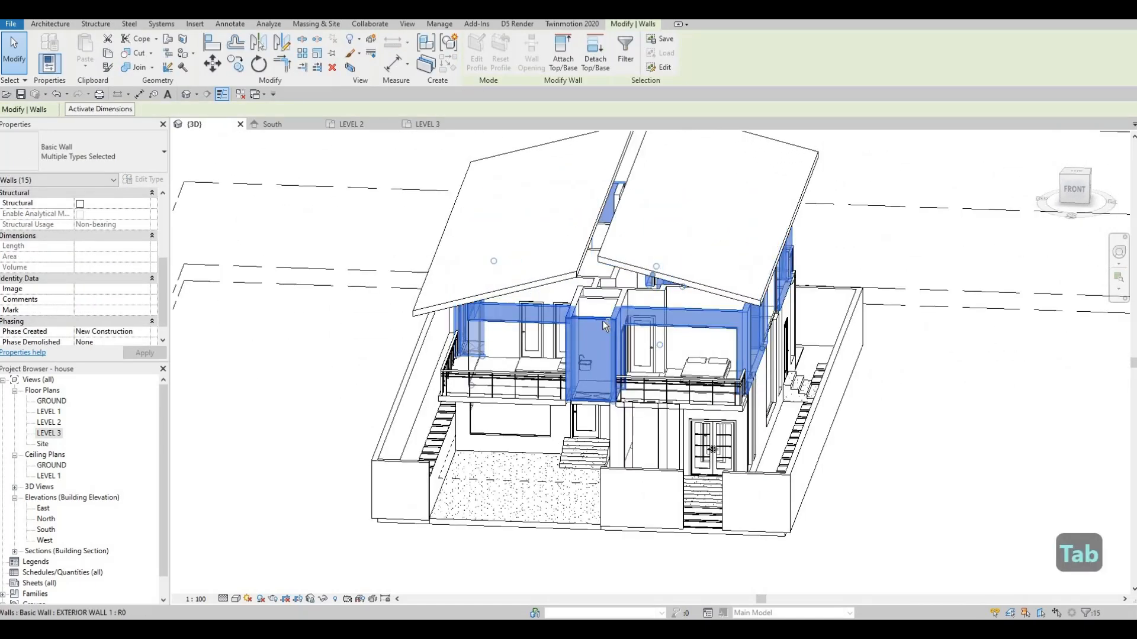
{"action": "left_click", "coordinate": [617, 323], "text": "shift"}
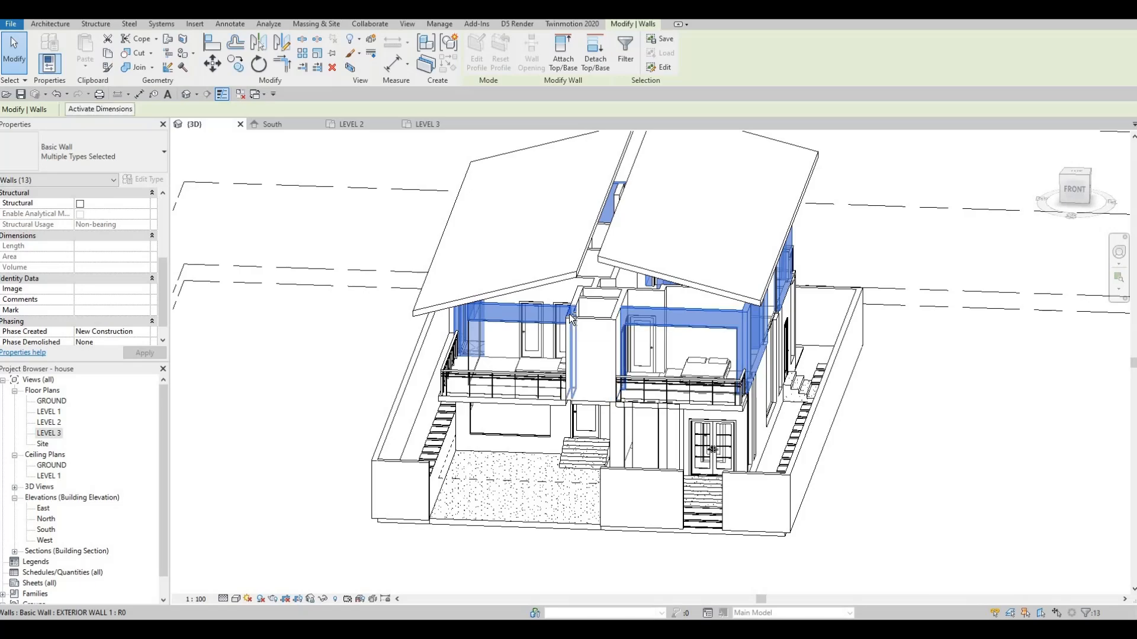
{"action": "middle_click_drag", "start_coordinate": [691, 343], "coordinate": [985, 350], "text": "shift"}
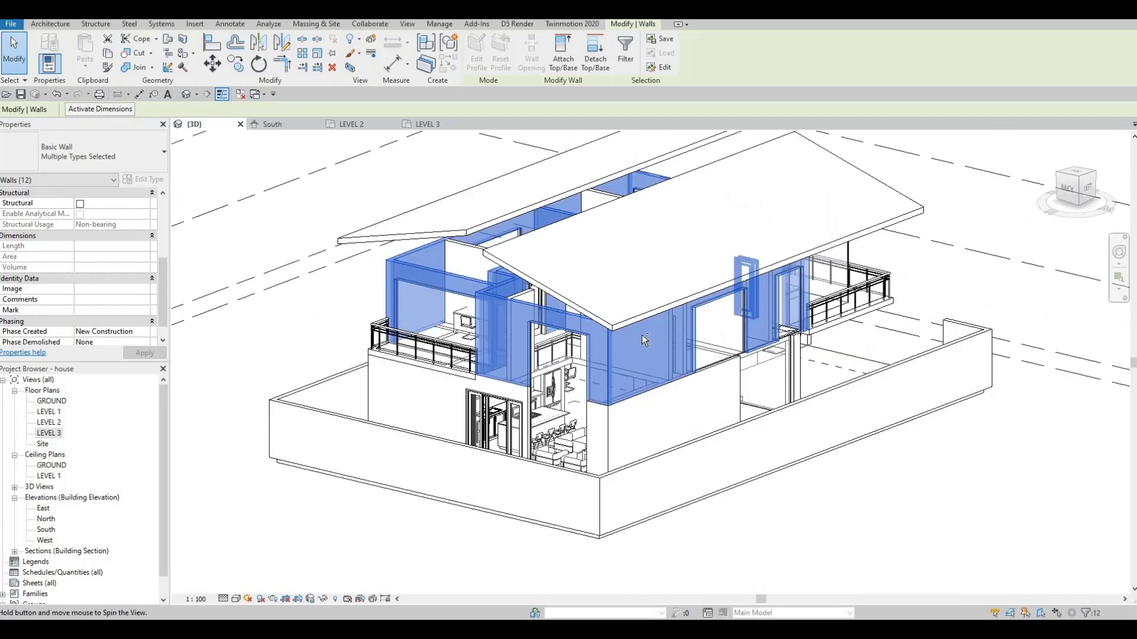
{"action": "left_click", "coordinate": [631, 325], "text": "shift"}
{"action": "middle_click_drag", "start_coordinate": [631, 326], "coordinate": [175, 293], "text": "shift"}
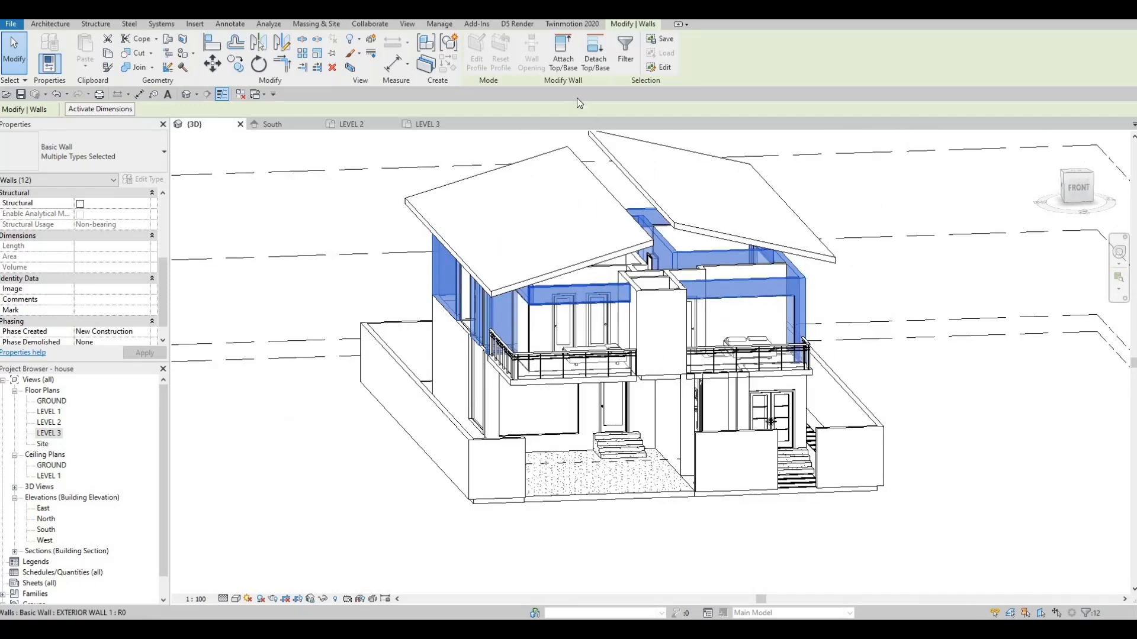
{"action": "left_click", "coordinate": [590, 249]}
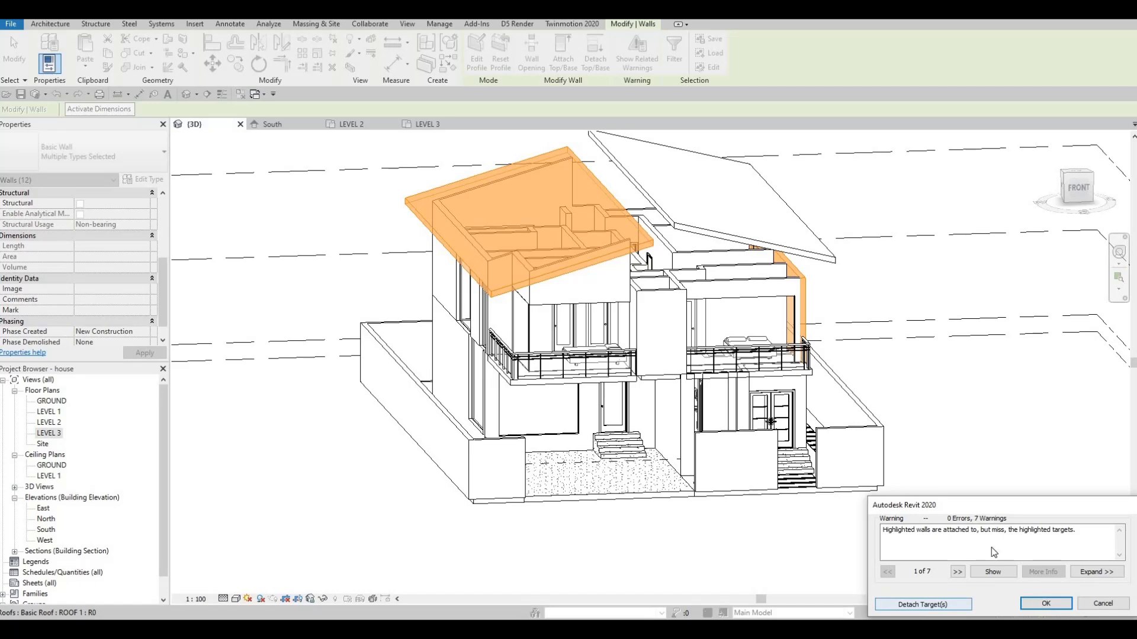
{"action": "left_click", "coordinate": [1046, 603]}
{"action": "middle_click_drag", "start_coordinate": [737, 344], "coordinate": [600, 232], "text": "shift"}
{"action": "key", "text": "Escape"}
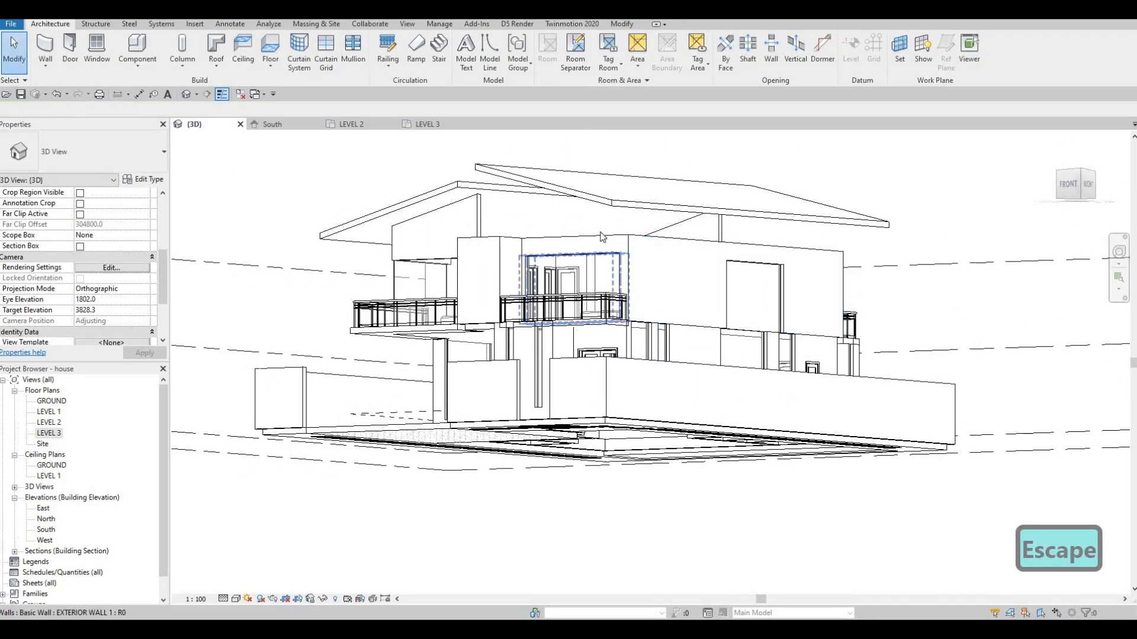
Step: Attach the top of the front balcony wall between grids 2 and 3 to the roof along grid 3
{"action": "left_click", "coordinate": [555, 59]}
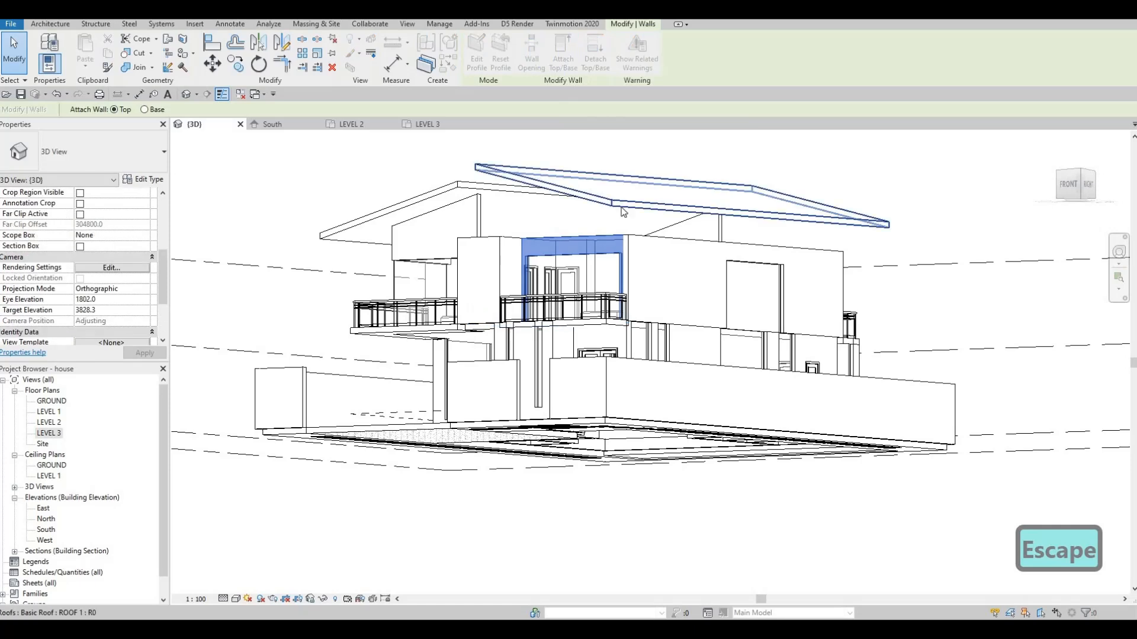
{"action": "left_click", "coordinate": [624, 212]}
{"action": "key", "text": "Escape"}
Step: Attach the top of the long upper-floor side wall along grid 3 to the roof above it
{"action": "left_click", "coordinate": [662, 254]}
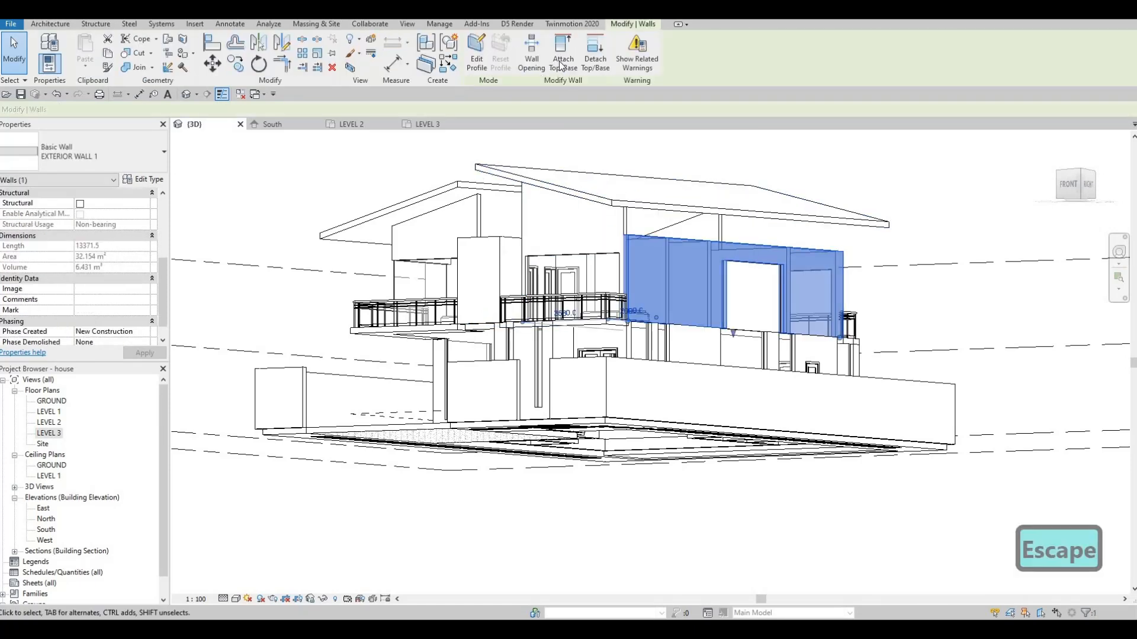
{"action": "left_click", "coordinate": [562, 62]}
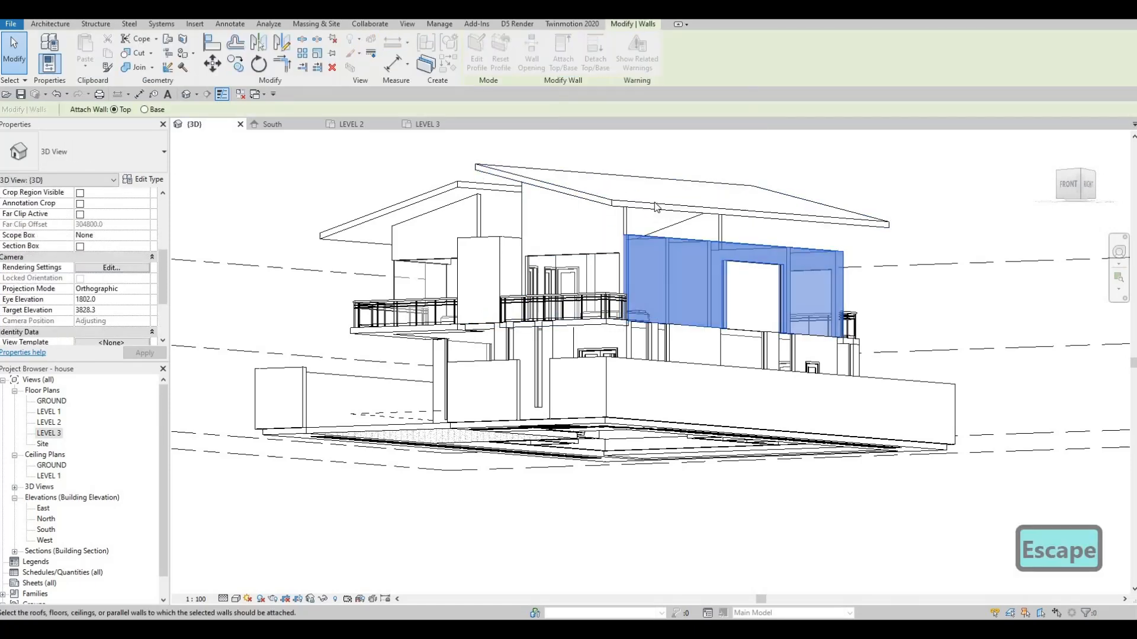
{"action": "left_click", "coordinate": [773, 240]}
{"action": "middle_click_drag", "start_coordinate": [773, 240], "coordinate": [631, 169], "text": "shift"}
{"action": "key", "text": "Escape"}
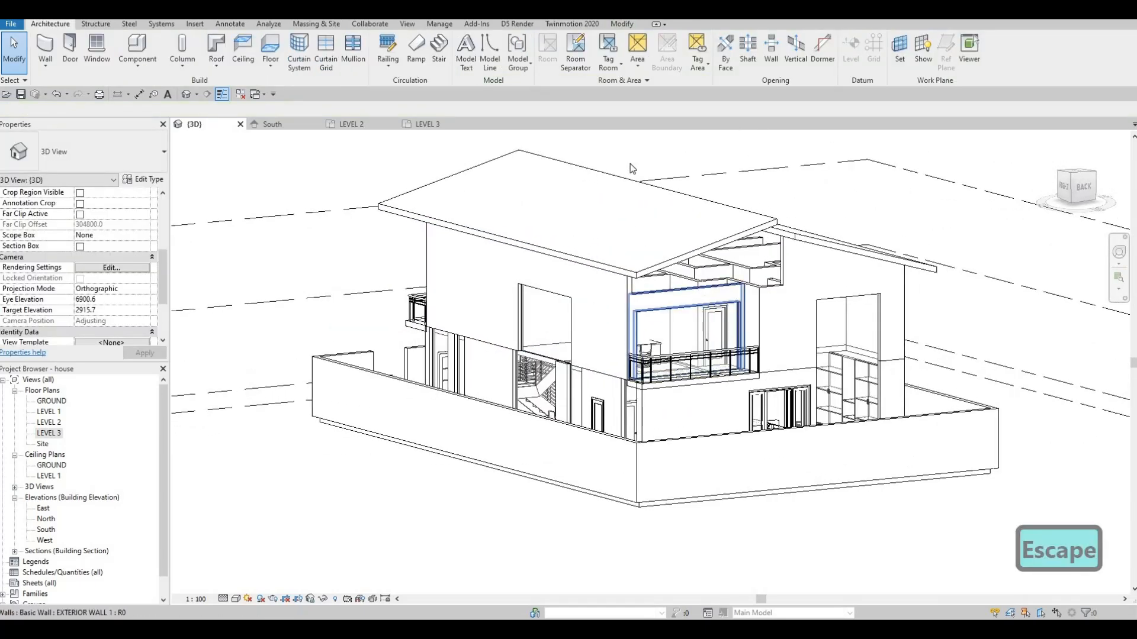
Step: Attach the top of the rear balcony wall to the roof along grid 3 and inspect the house from the front
{"action": "left_click", "coordinate": [669, 291]}
{"action": "left_click", "coordinate": [563, 58]}
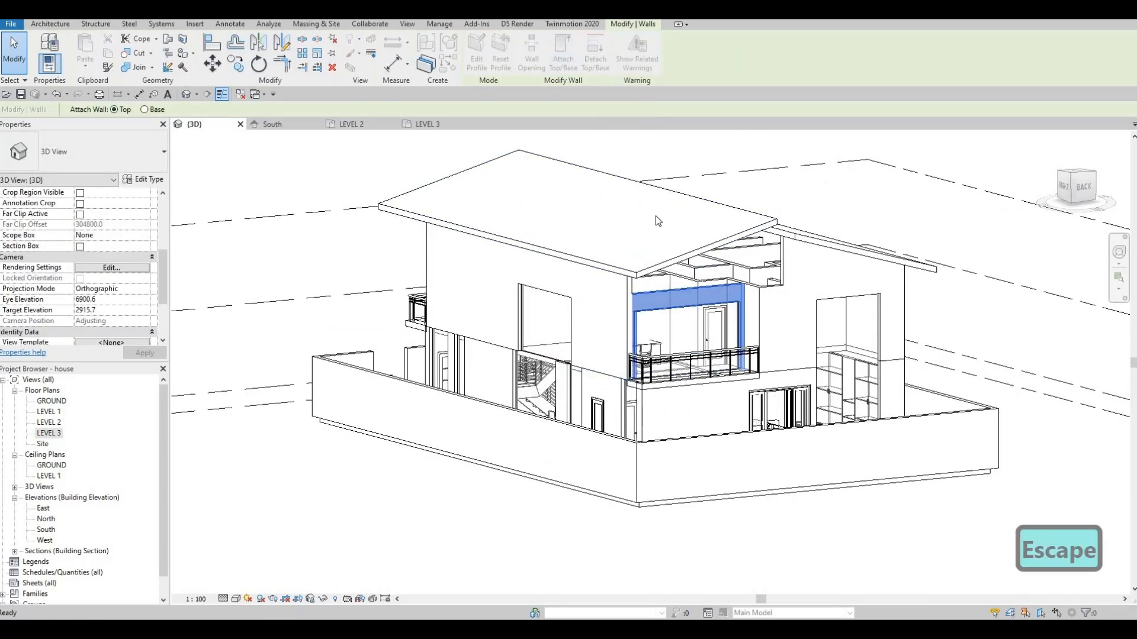
{"action": "left_click", "coordinate": [695, 254]}
{"action": "key", "text": "Escape"}
{"action": "middle_click_drag", "start_coordinate": [680, 309], "coordinate": [600, 350], "text": "shift"}
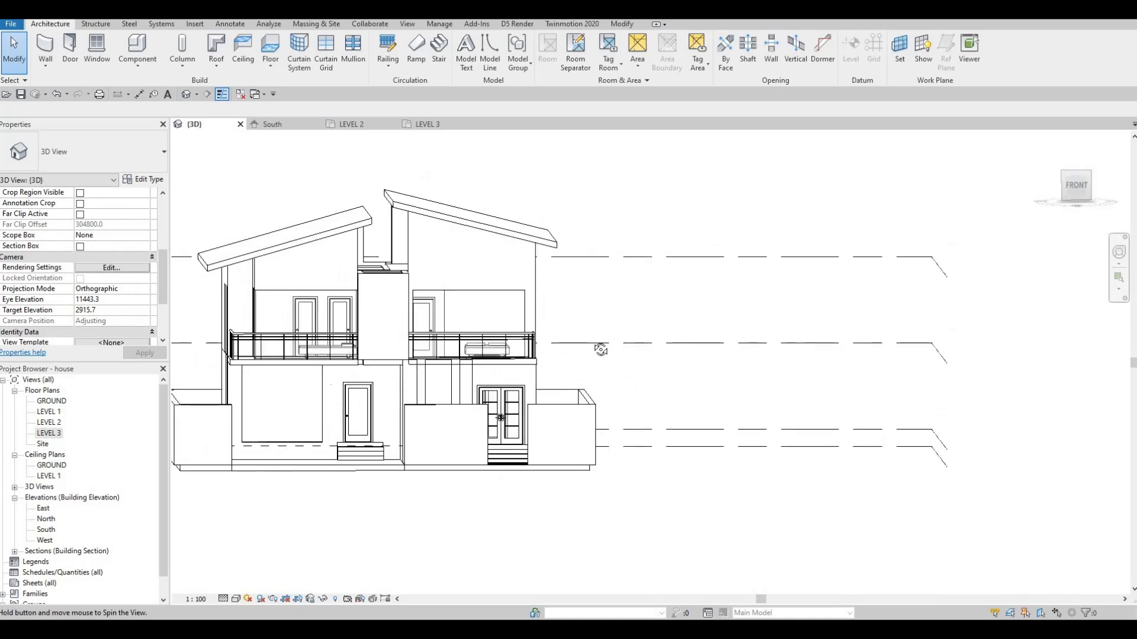
{"action": "middle_click_drag", "start_coordinate": [374, 302], "coordinate": [363, 321], "text": "shift"}
{"action": "scroll", "coordinate": [376, 308], "scroll_direction": "up", "scroll_amount": 2}
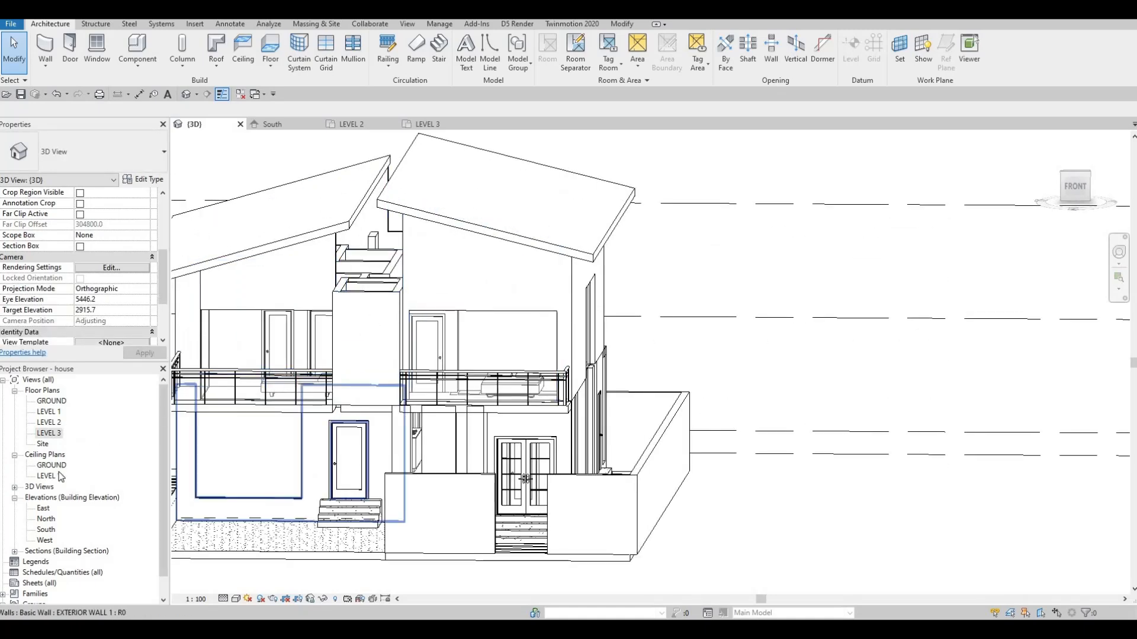
Step: Collapse the ceiling plans list and open the South elevation with all level heads in view
{"action": "left_click", "coordinate": [15, 455]}
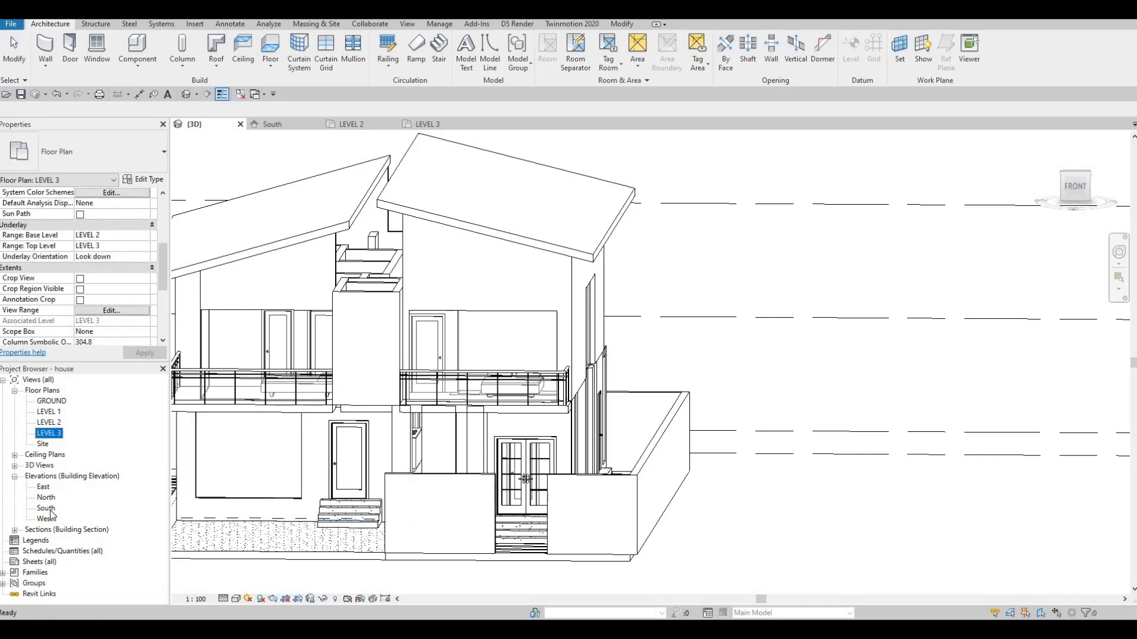
{"action": "double_click", "coordinate": [46, 508]}
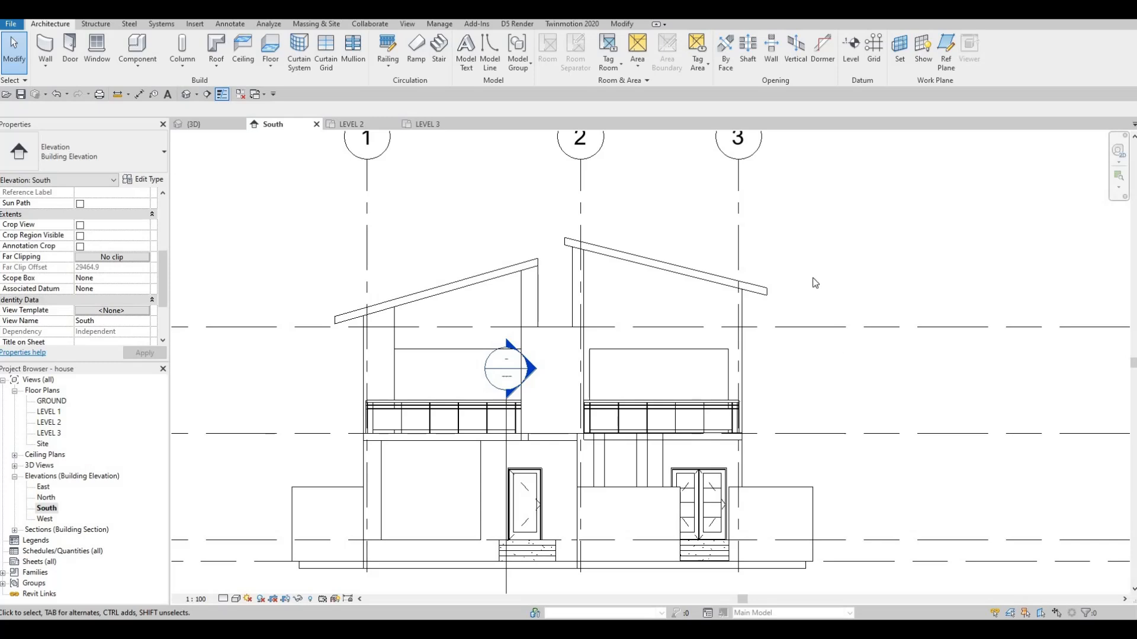
{"action": "scroll", "coordinate": [779, 307], "scroll_direction": "down", "scroll_amount": 1}
{"action": "scroll", "coordinate": [734, 320], "scroll_direction": "down", "scroll_amount": 2}
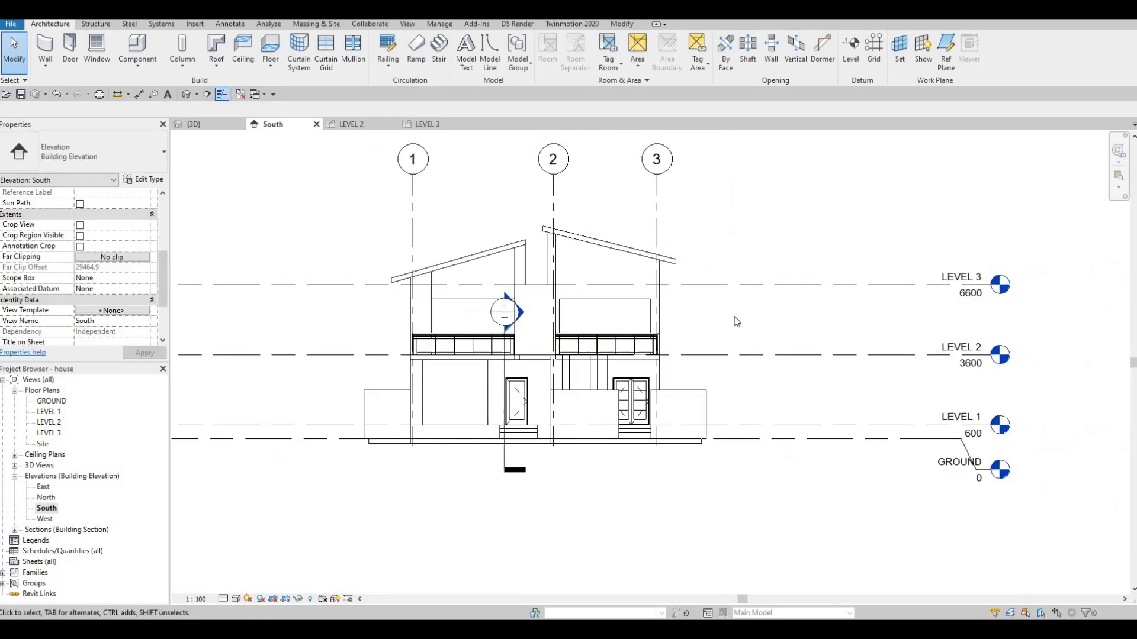
{"action": "key", "text": "Escape"}
{"action": "key", "text": "Escape"}
Step: Copy the LEVEL 3 level line 1200 mm upward to create a new level
{"action": "left_click", "coordinate": [764, 289]}
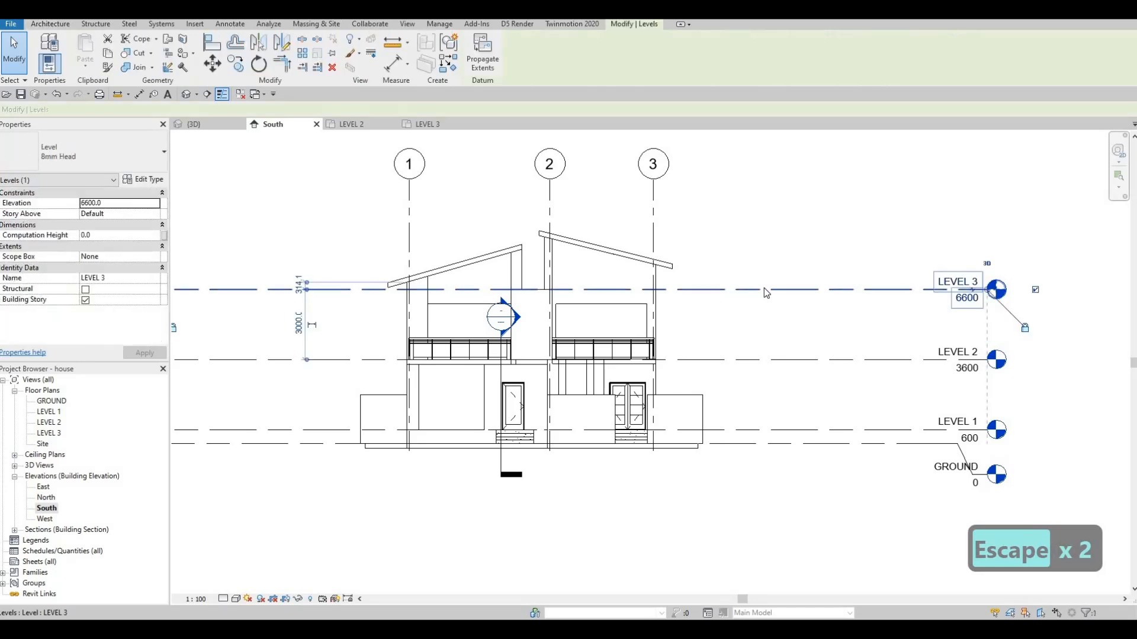
{"action": "key", "text": "c"}
{"action": "key", "text": "o"}
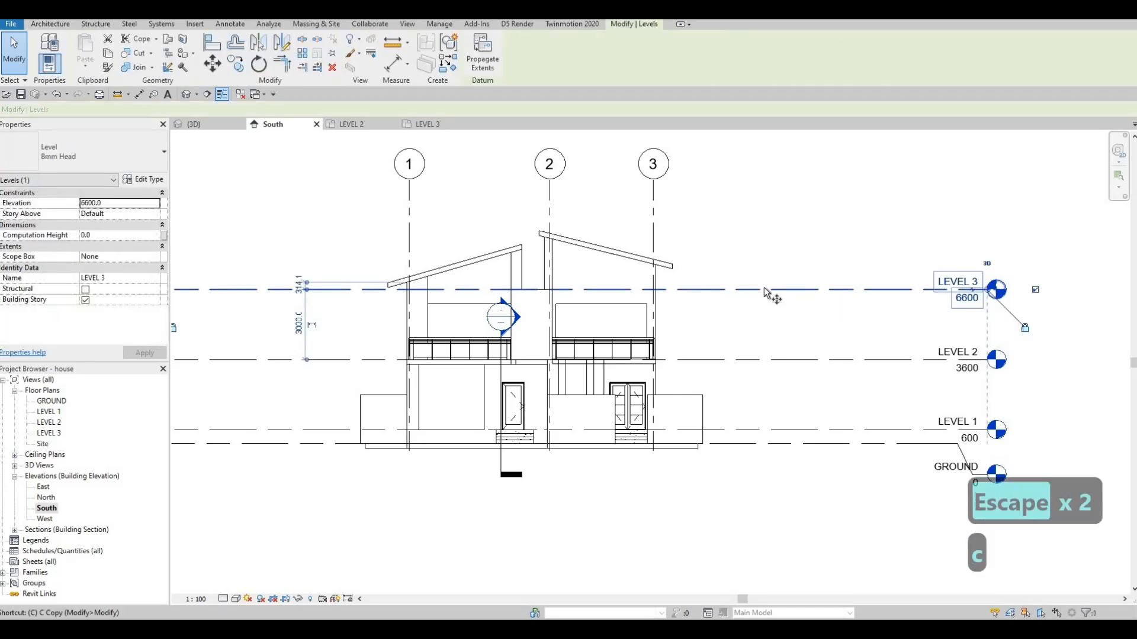
{"action": "left_click", "coordinate": [764, 276]}
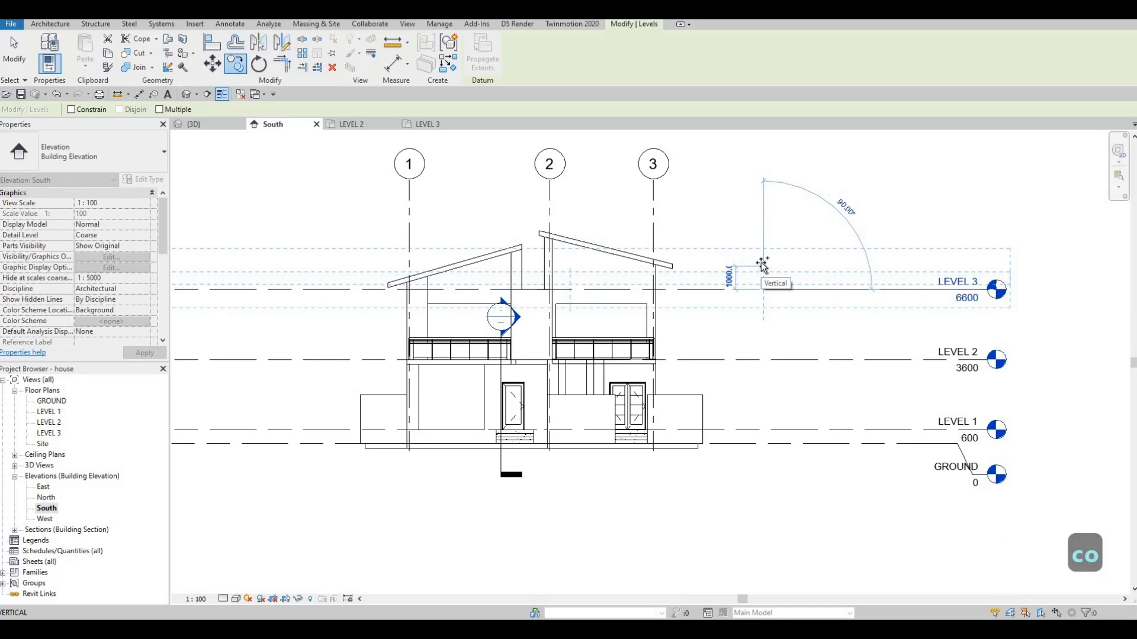
{"action": "left_click", "coordinate": [888, 267]}
{"action": "key", "text": "Escape"}
{"action": "key", "text": "Escape"}
{"action": "key", "text": "Escape"}
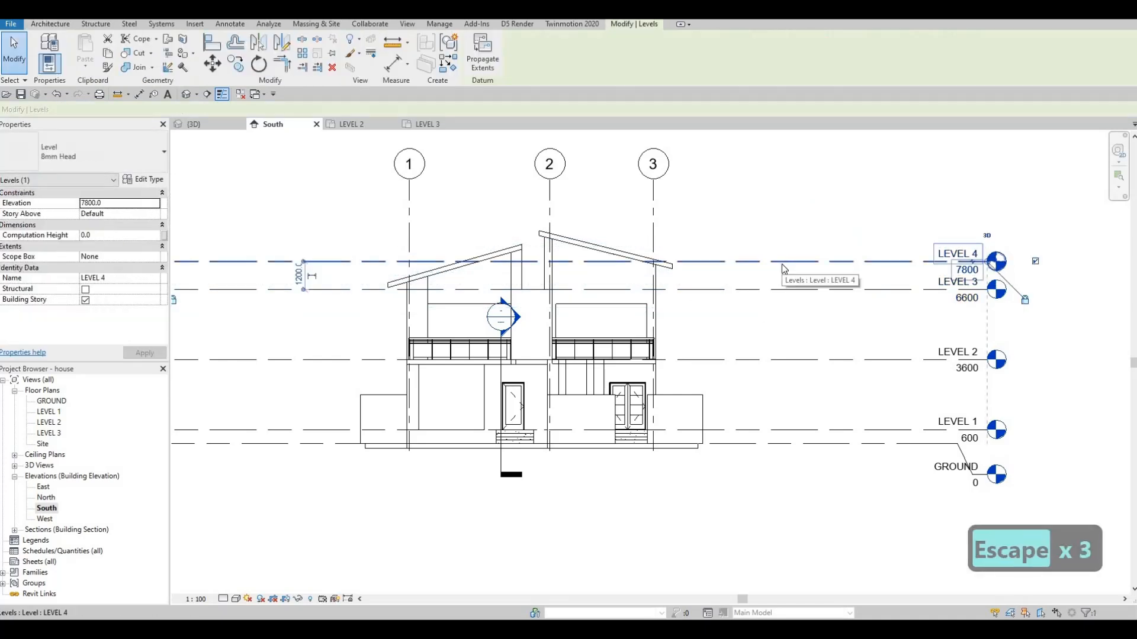
Step: Nudge the new top level upward to an elevation of 9100, near the peak of the higher roof
{"action": "key", "text": "Up"}
{"action": "key", "text": "Up"}
{"action": "key", "text": "Up"}
{"action": "key", "text": "Up"}
{"action": "key", "text": "Up"}
{"action": "key", "text": "Up"}
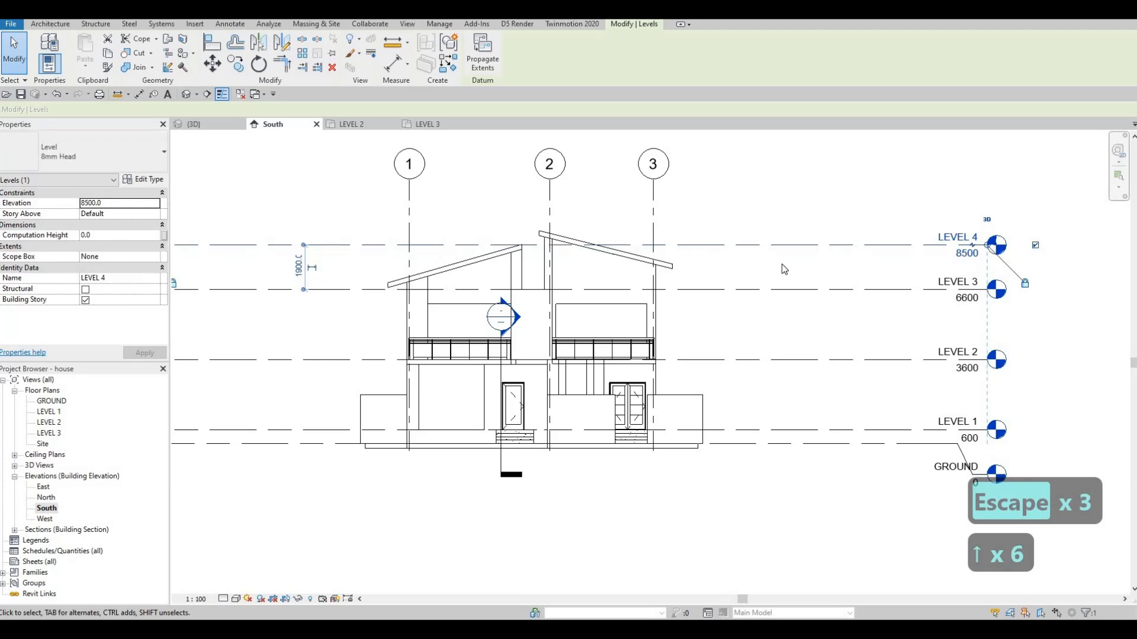
{"action": "key", "text": "Up"}
{"action": "key", "text": "Up"}
{"action": "key", "text": "Up"}
{"action": "key", "text": "Up"}
{"action": "key", "text": "Up"}
{"action": "key", "text": "Up"}
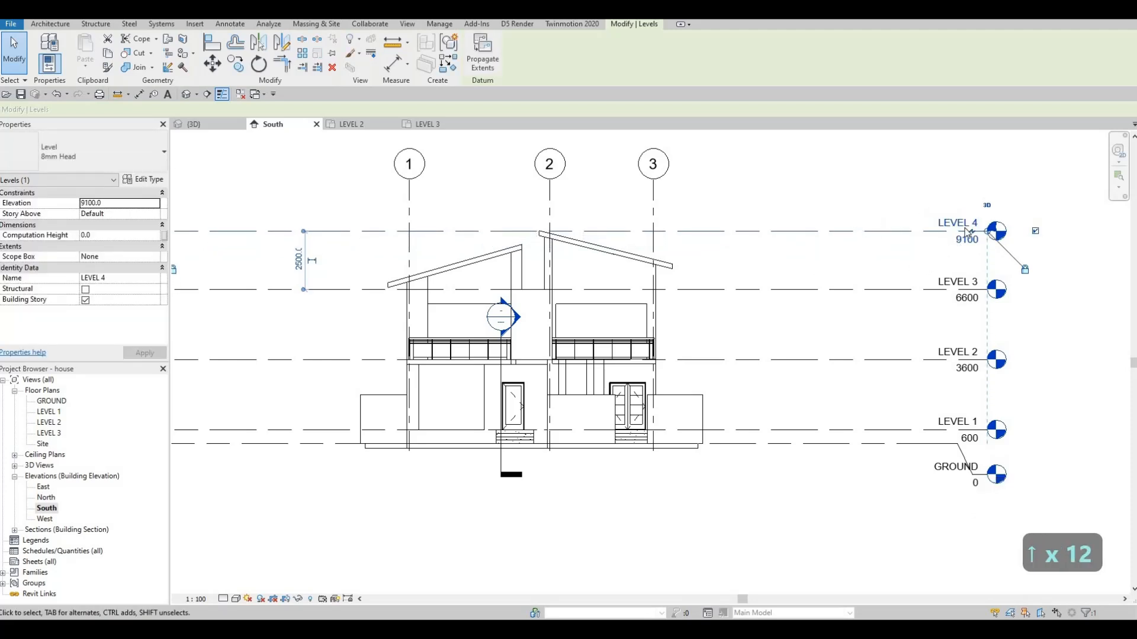
Step: Create a floor plan view for LEVEL 4
{"action": "key", "text": "Escape"}
{"action": "key", "text": "Escape"}
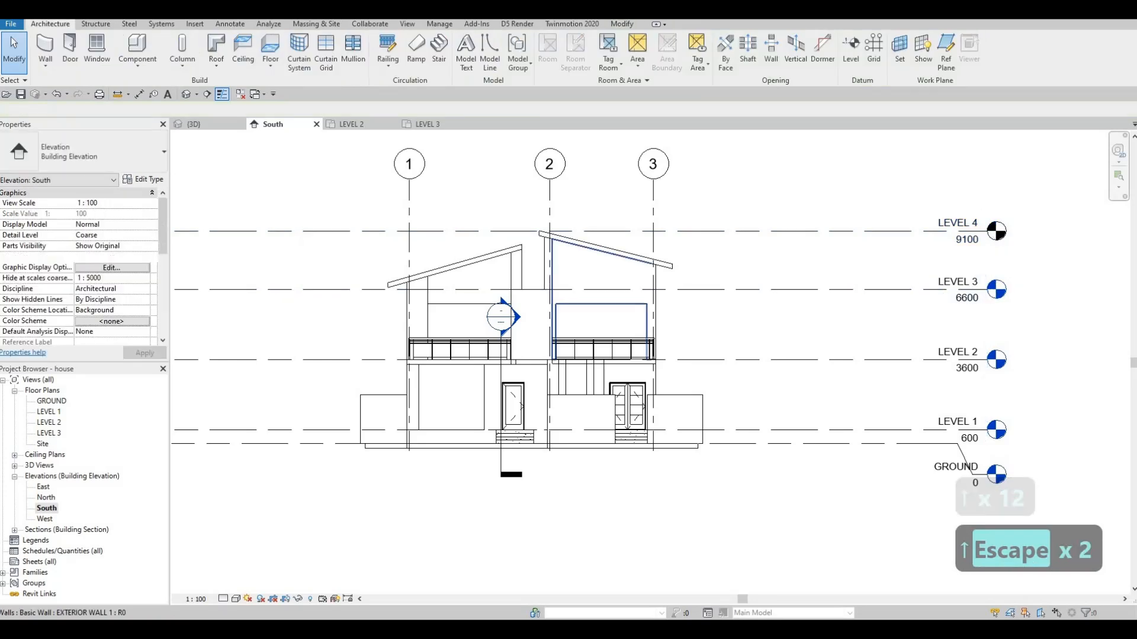
{"action": "double_click", "coordinate": [47, 434]}
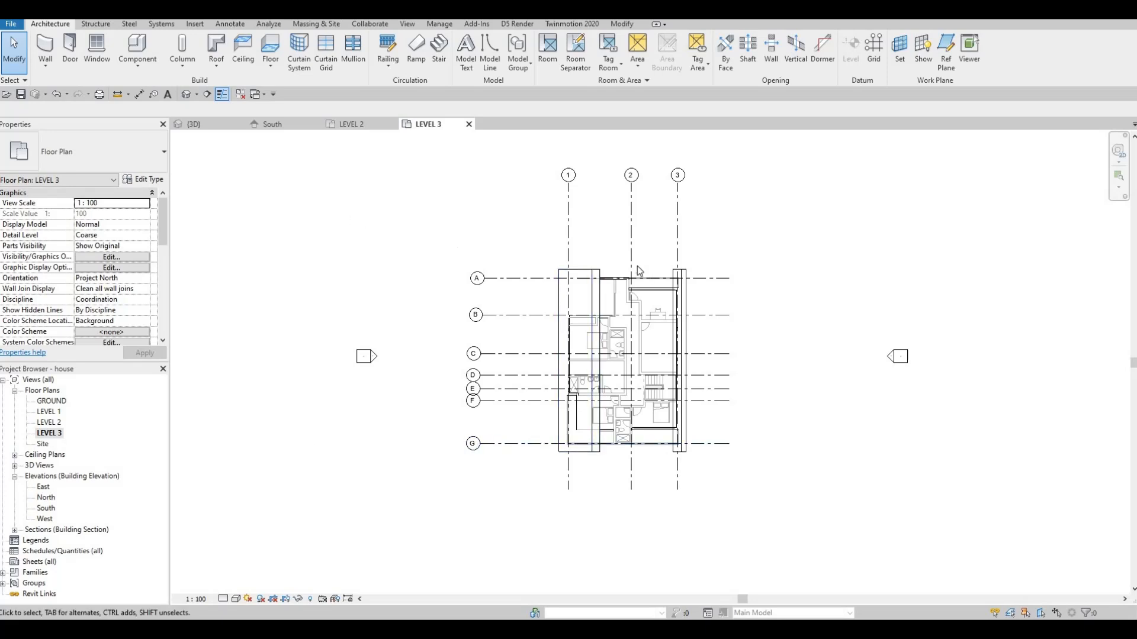
{"action": "left_click", "coordinate": [408, 23]}
{"action": "left_click", "coordinate": [460, 68]}
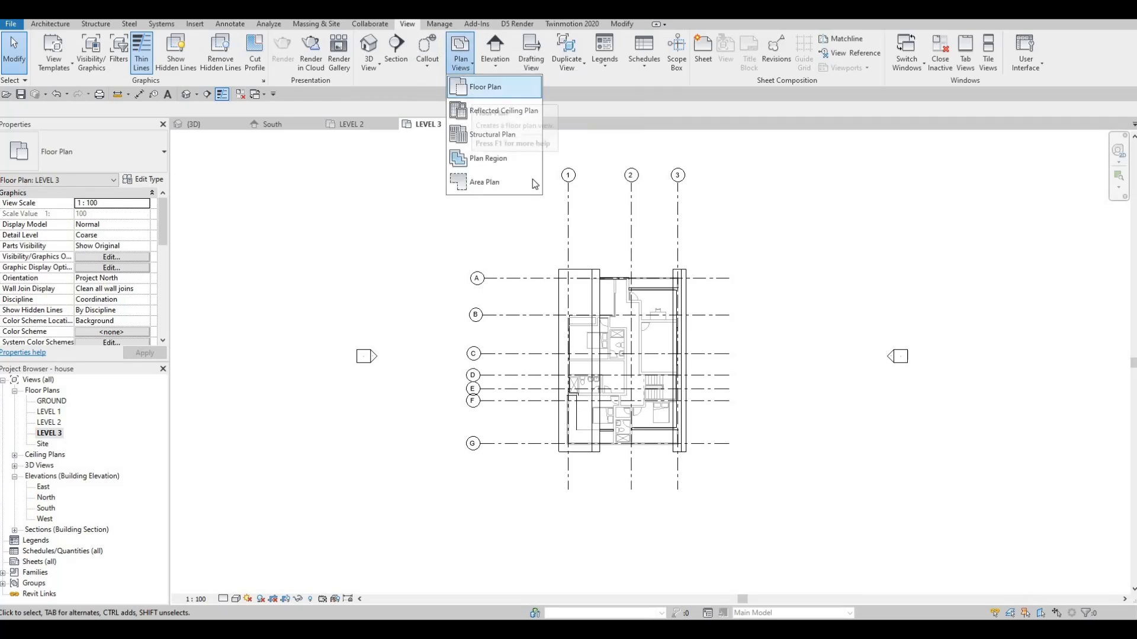
{"action": "left_click", "coordinate": [481, 89]}
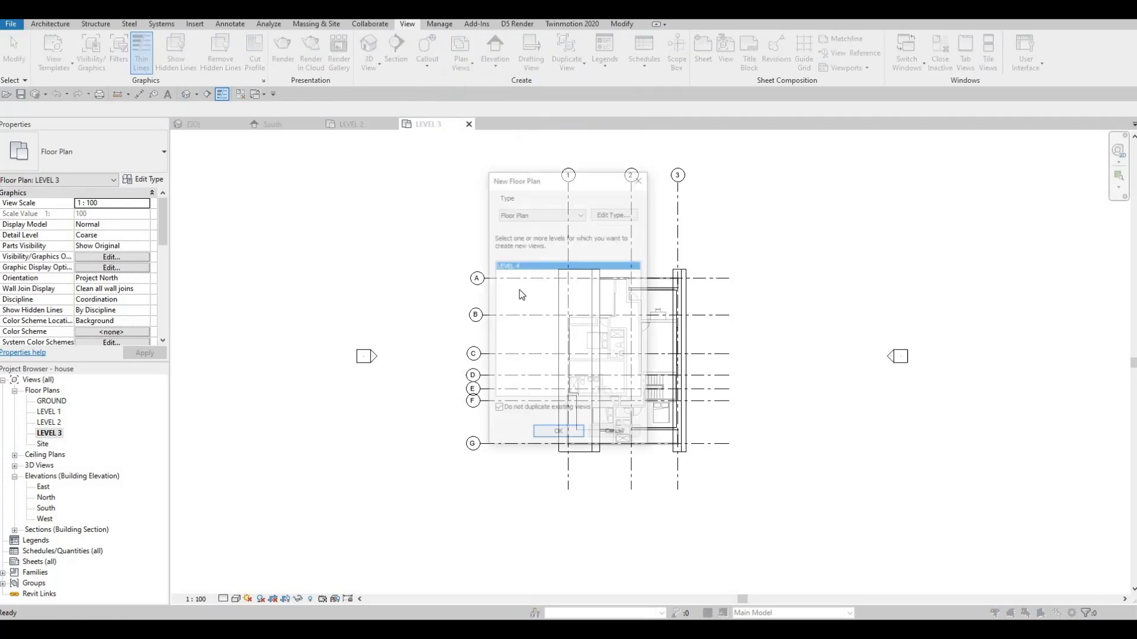
{"action": "left_click", "coordinate": [558, 436]}
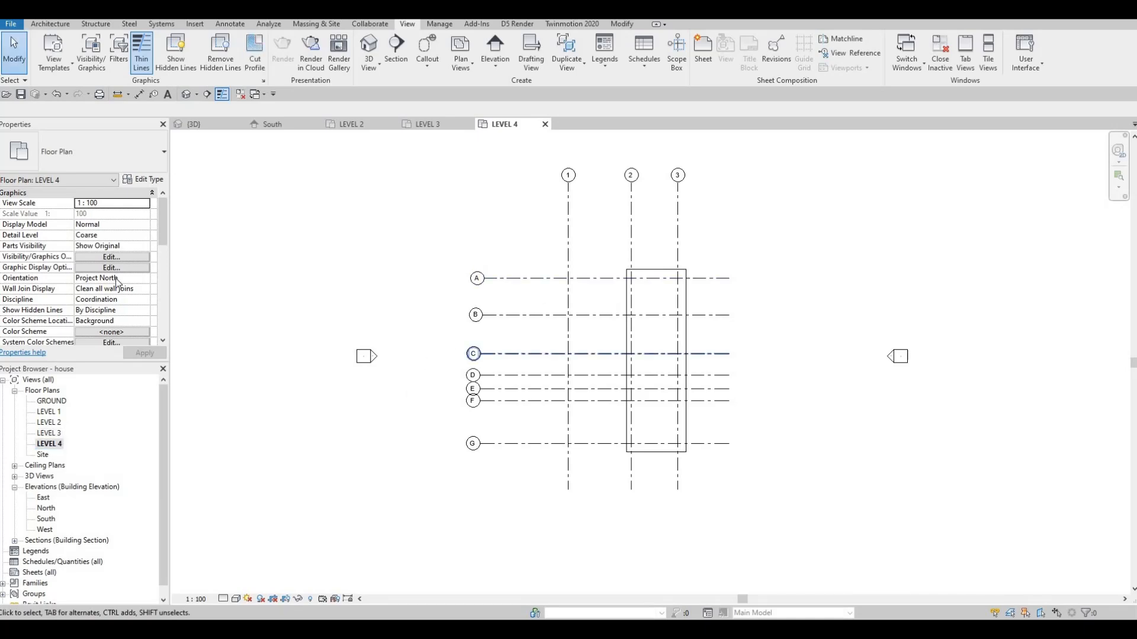
Step: Set the underlay base level of the LEVEL 4 plan to LEVEL 3
{"action": "scroll", "coordinate": [114, 295], "scroll_direction": "down", "scroll_amount": 5}
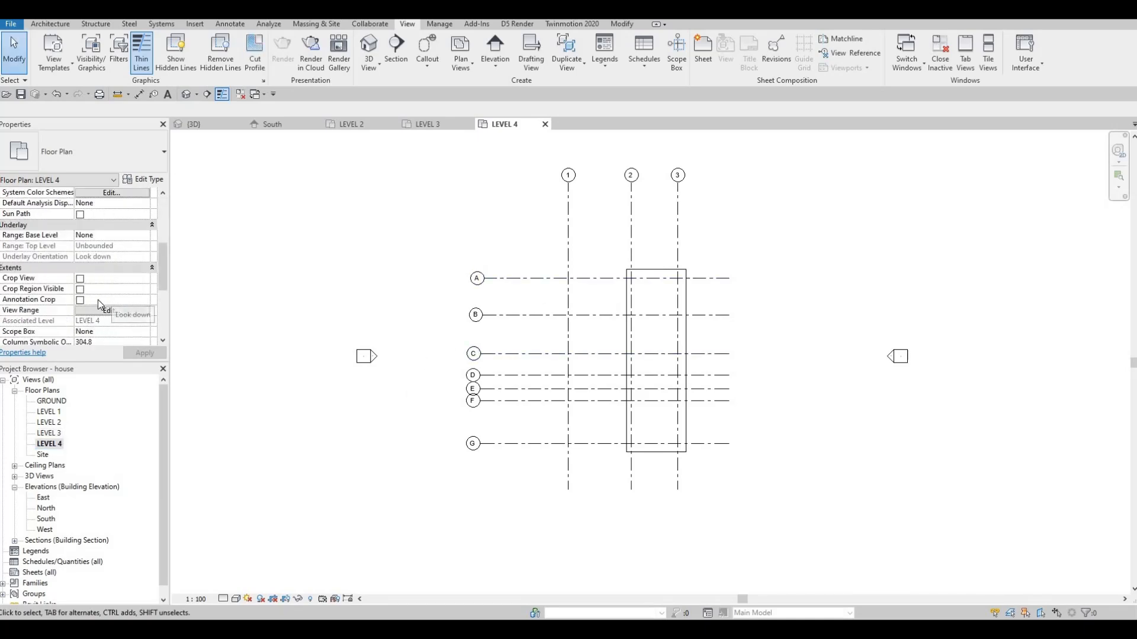
{"action": "scroll", "coordinate": [98, 306], "scroll_direction": "down", "scroll_amount": 3}
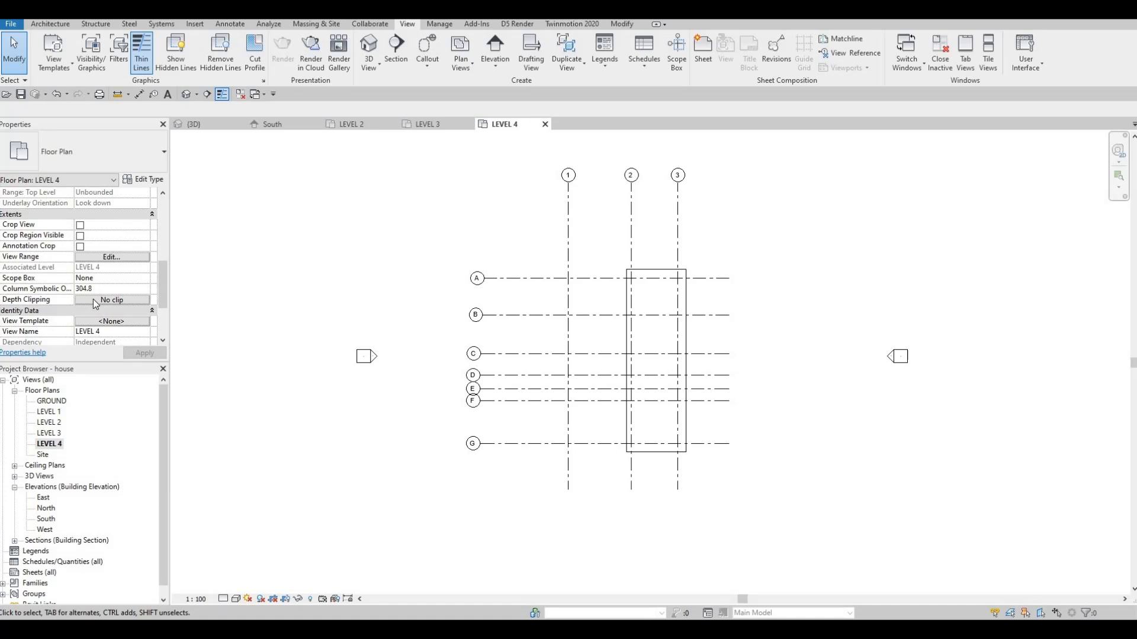
{"action": "scroll", "coordinate": [100, 290], "scroll_direction": "up", "scroll_amount": 5}
{"action": "left_click", "coordinate": [147, 236]}
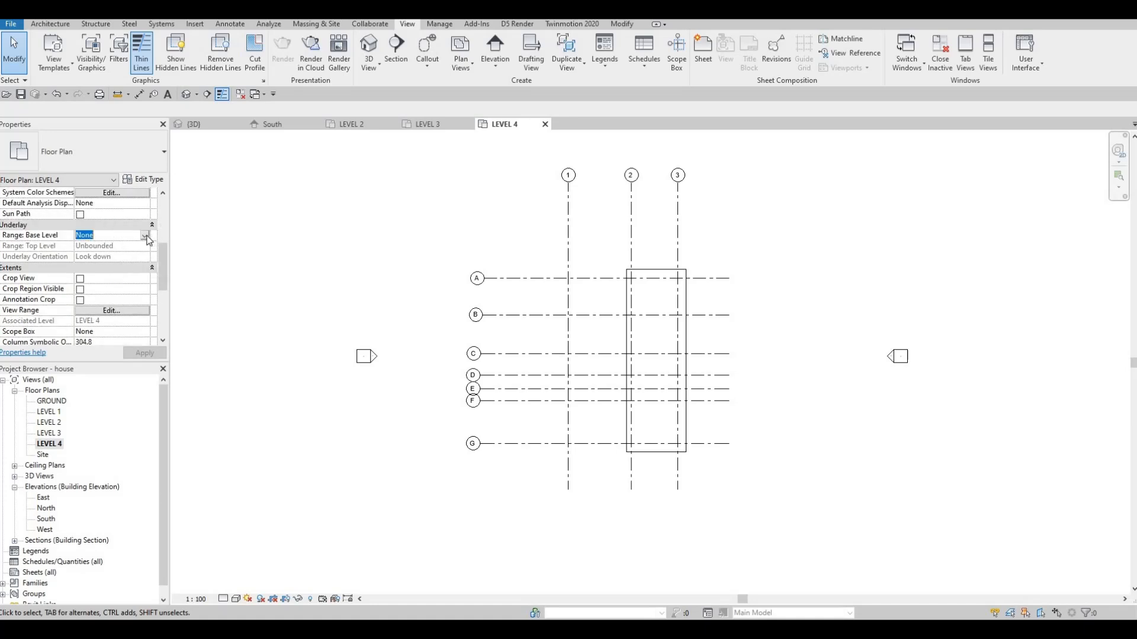
{"action": "left_click", "coordinate": [144, 237]}
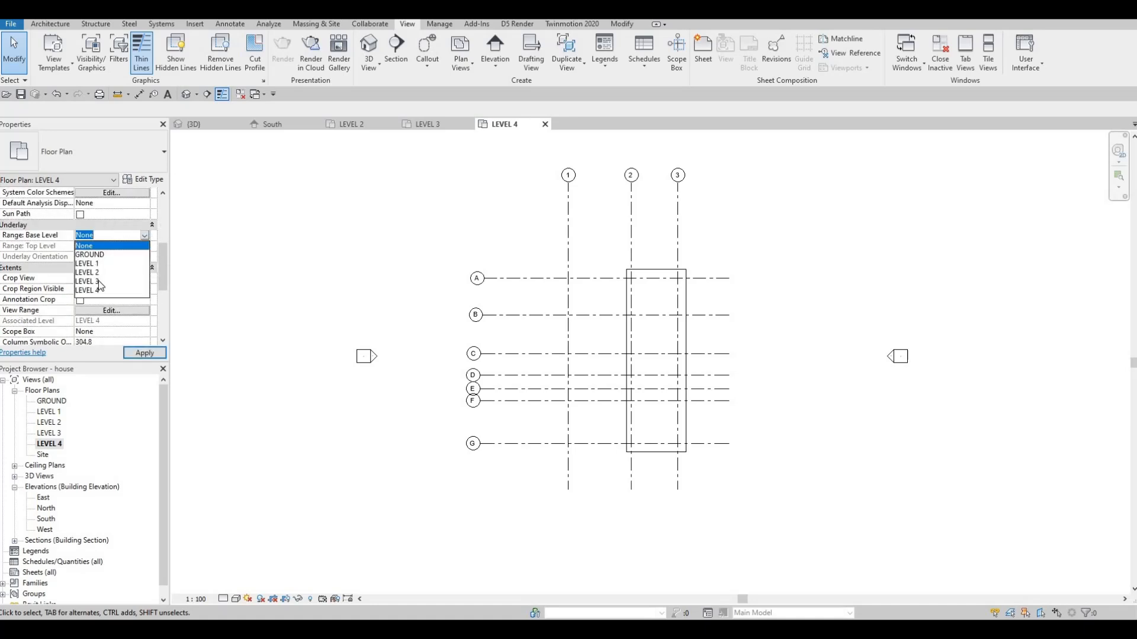
{"action": "left_click", "coordinate": [144, 353]}
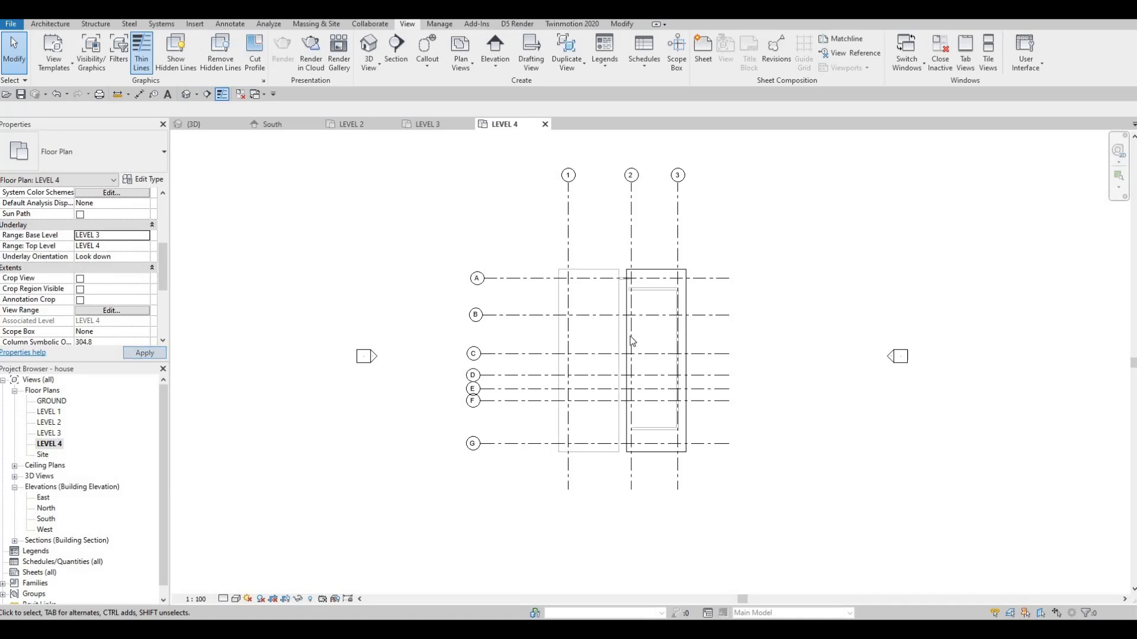
{"action": "key", "text": "Escape"}
Step: Draw a 1000 mm wide rectangle of EXTERIOR WALL 1 walls, 3000 mm high, in the gap between the two roofs from grid A to grid G
{"action": "scroll", "coordinate": [638, 334], "scroll_direction": "up", "scroll_amount": 3}
{"action": "middle_click_drag", "start_coordinate": [621, 265], "coordinate": [579, 173]}
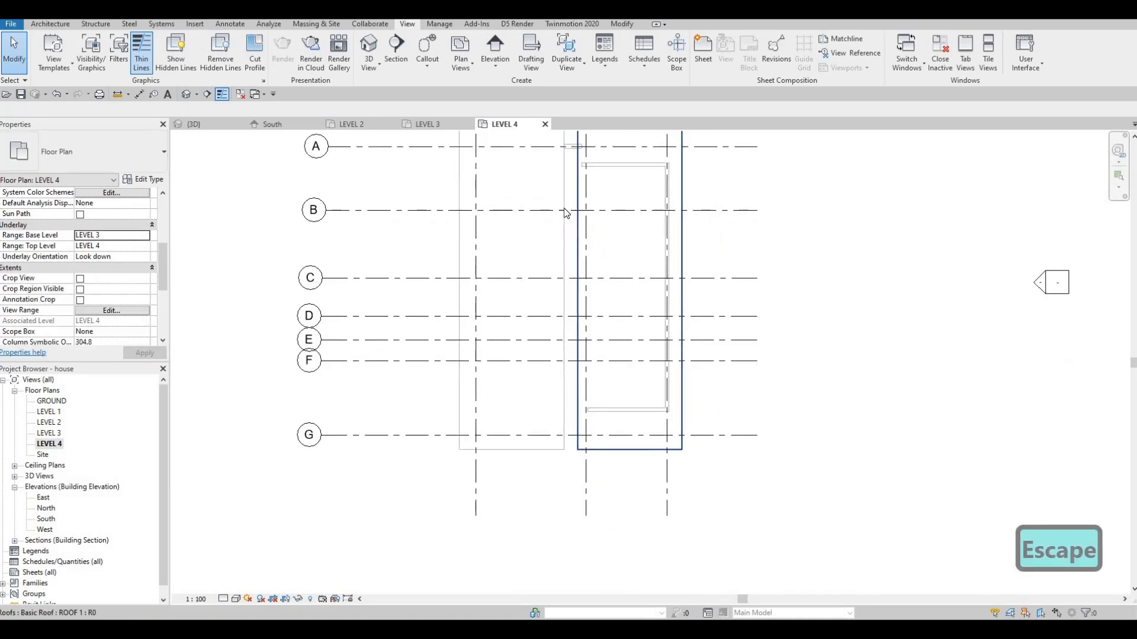
{"action": "middle_click_drag", "start_coordinate": [553, 308], "coordinate": [523, 398]}
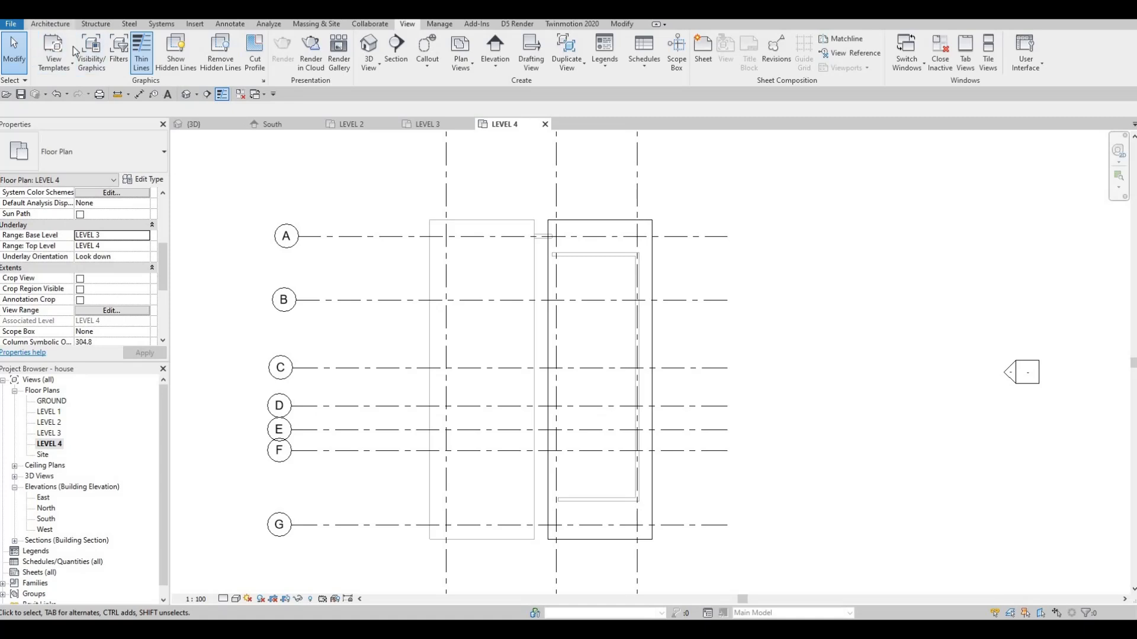
{"action": "left_click", "coordinate": [49, 26]}
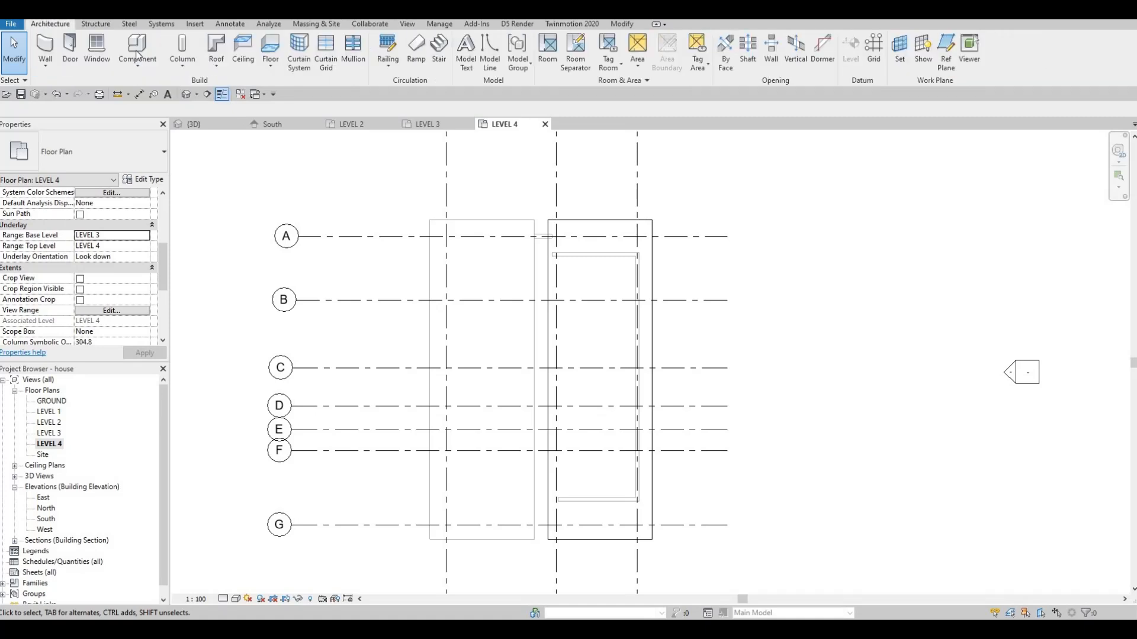
{"action": "left_click", "coordinate": [46, 47]}
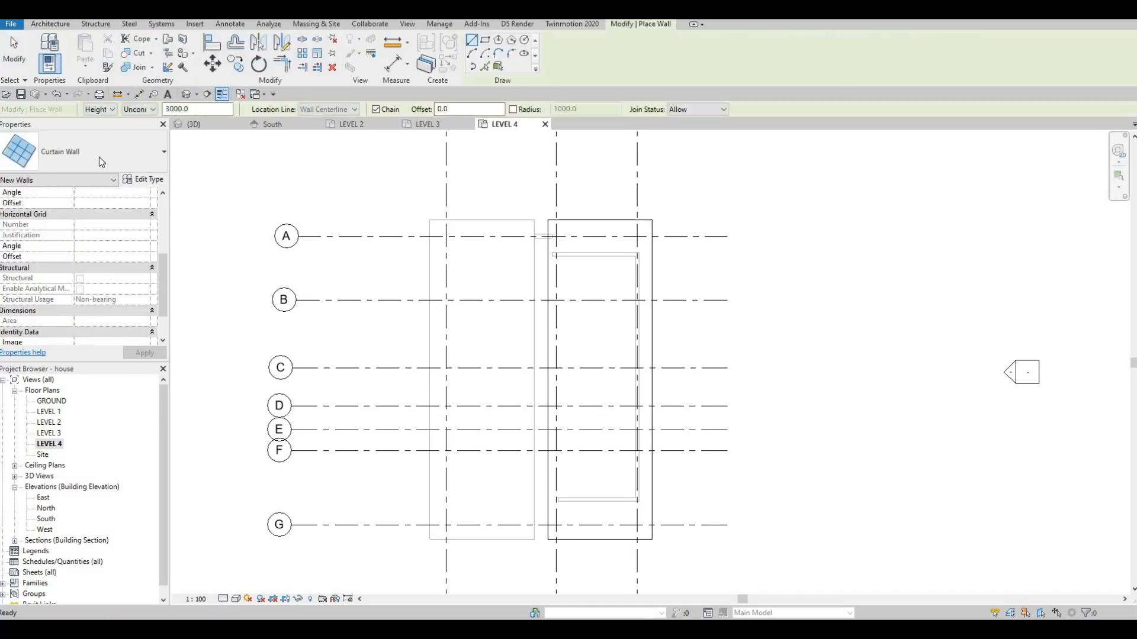
{"action": "left_click", "coordinate": [99, 167]}
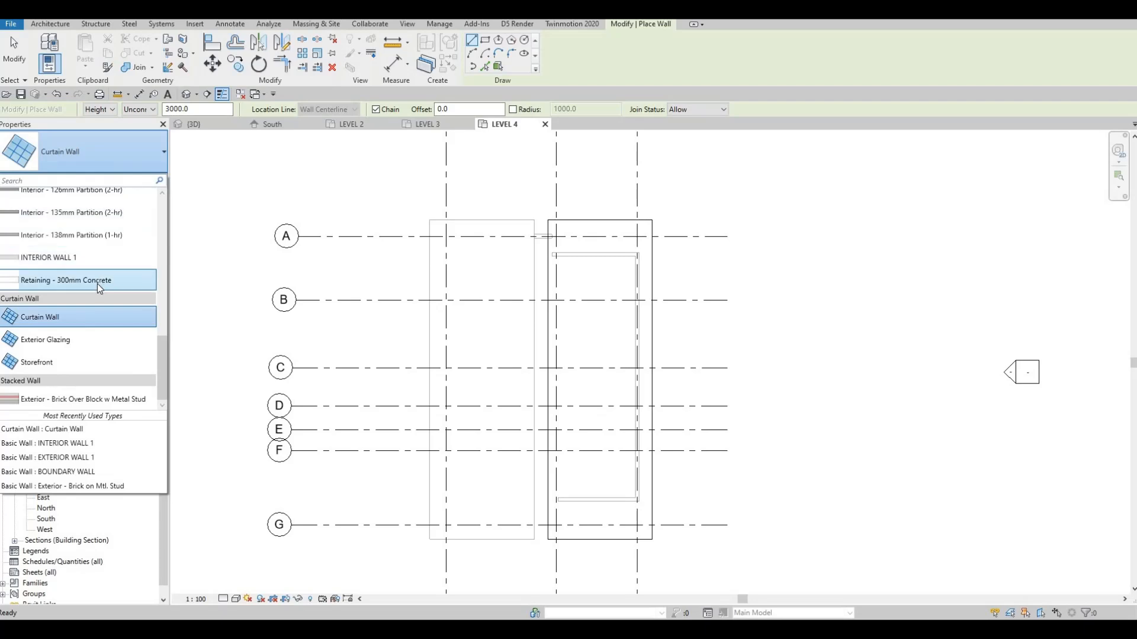
{"action": "scroll", "coordinate": [97, 284], "scroll_direction": "up", "scroll_amount": 6}
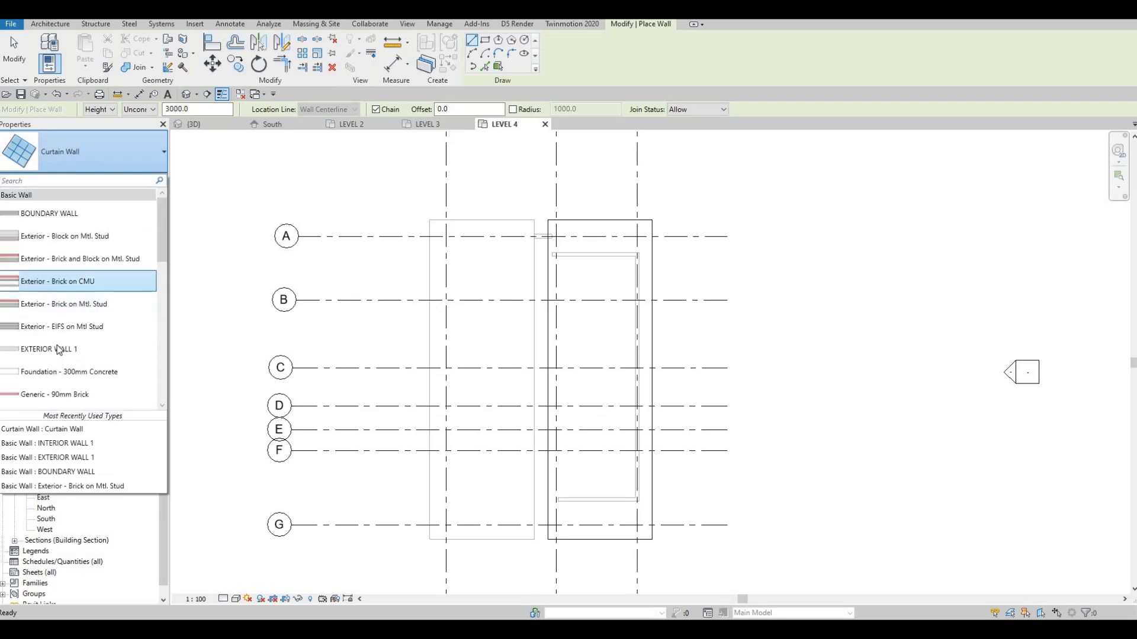
{"action": "left_click", "coordinate": [77, 348]}
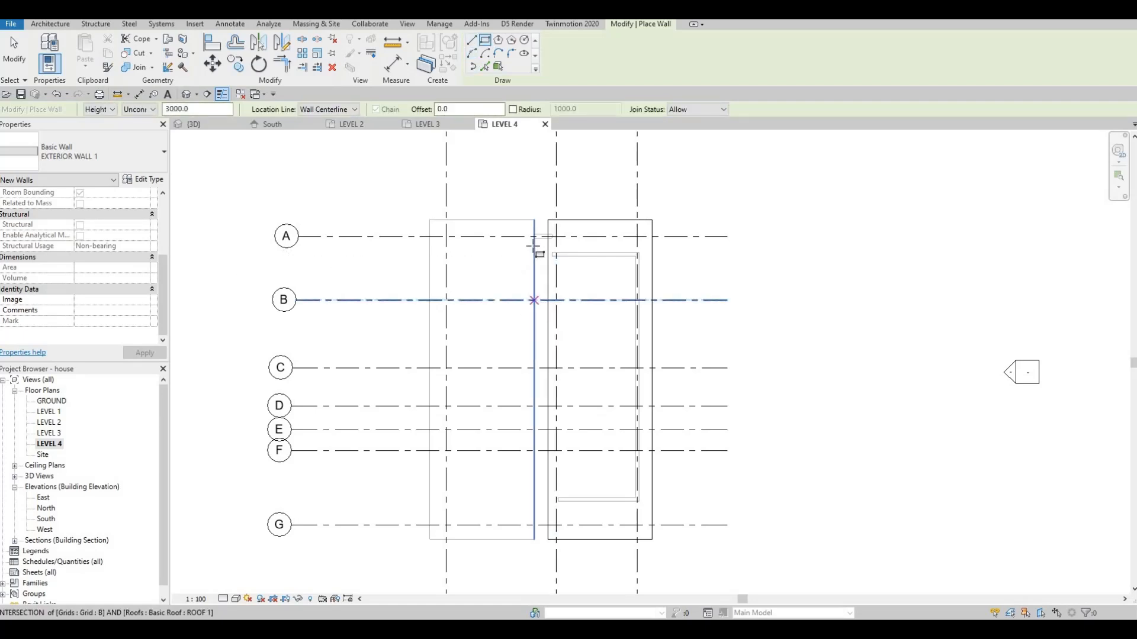
{"action": "scroll", "coordinate": [536, 240], "scroll_direction": "up", "scroll_amount": 2}
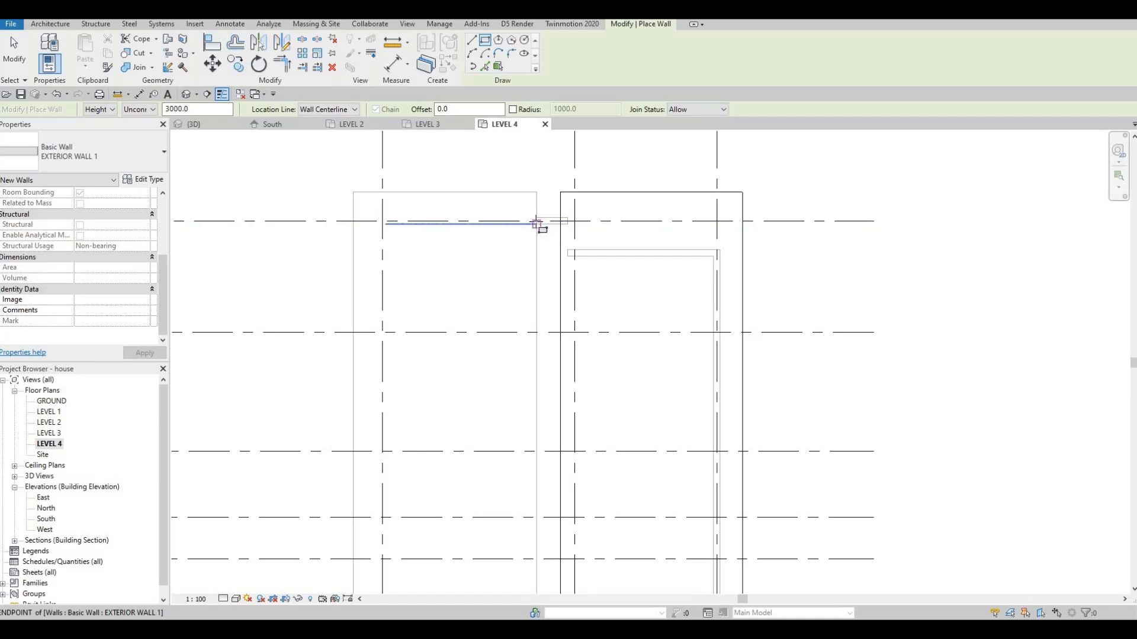
{"action": "scroll", "coordinate": [535, 224], "scroll_direction": "up", "scroll_amount": 1}
{"action": "scroll", "coordinate": [536, 221], "scroll_direction": "up", "scroll_amount": 1}
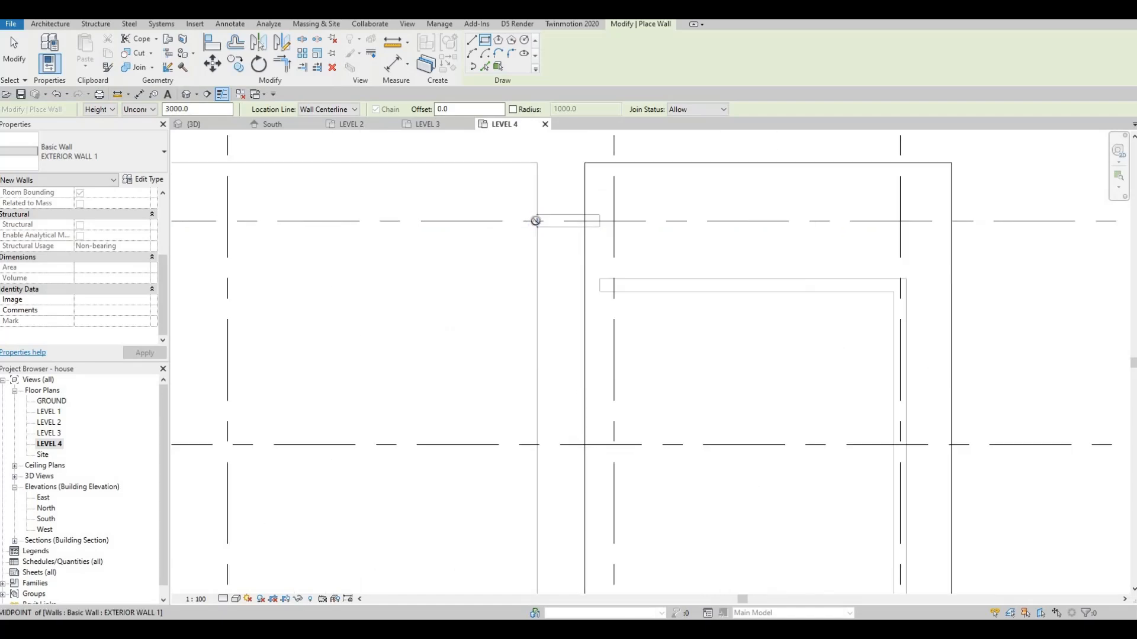
{"action": "left_click", "coordinate": [537, 221]}
{"action": "scroll", "coordinate": [569, 290], "scroll_direction": "down", "scroll_amount": 2}
{"action": "scroll", "coordinate": [573, 562], "scroll_direction": "down", "scroll_amount": 1}
{"action": "middle_click_drag", "start_coordinate": [573, 569], "coordinate": [570, 263]}
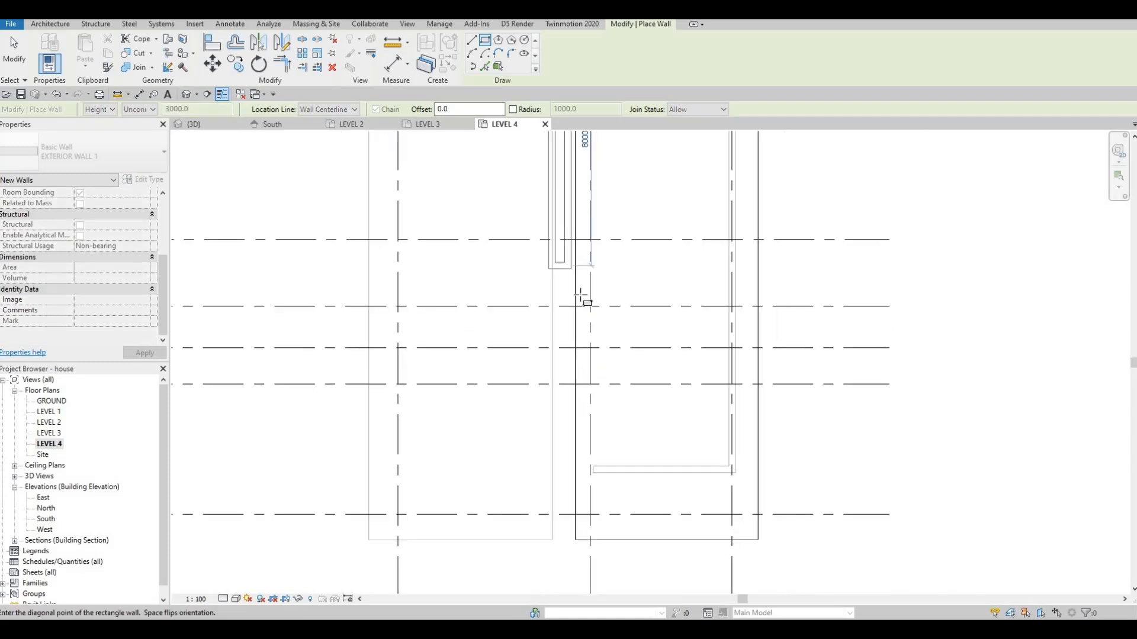
{"action": "middle_click_drag", "start_coordinate": [586, 525], "coordinate": [586, 234]}
{"action": "scroll", "coordinate": [586, 233], "scroll_direction": "up", "scroll_amount": 2}
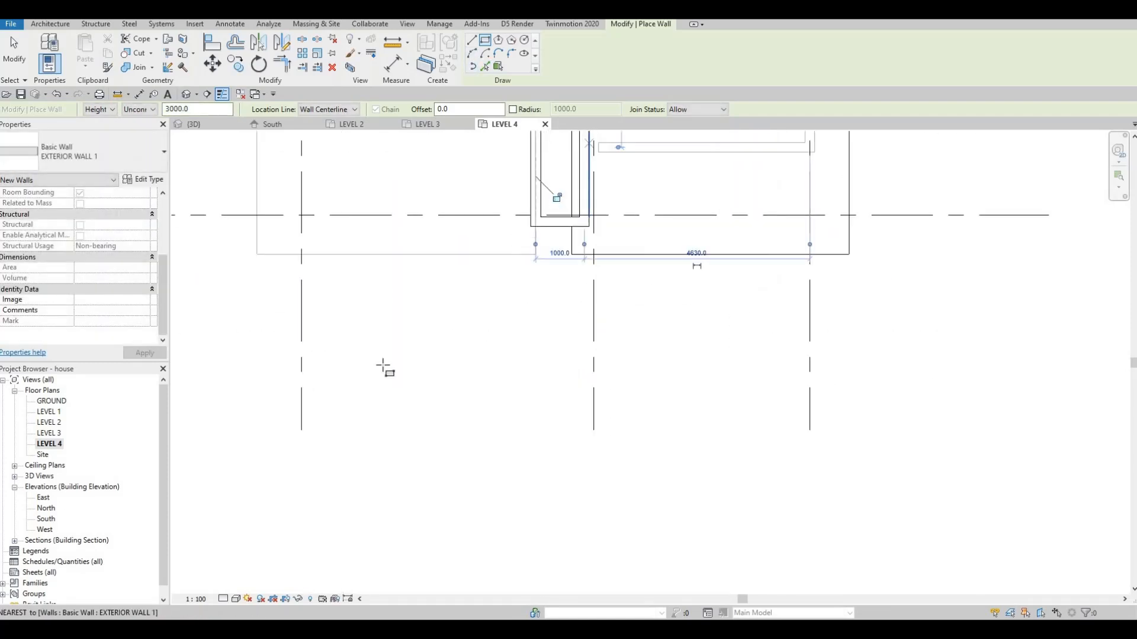
{"action": "key", "text": "Escape"}
{"action": "key", "text": "Escape"}
Step: Open the 3D view and turn it to show the new walls above the roofs
{"action": "key", "text": "ctrl+Tab"}
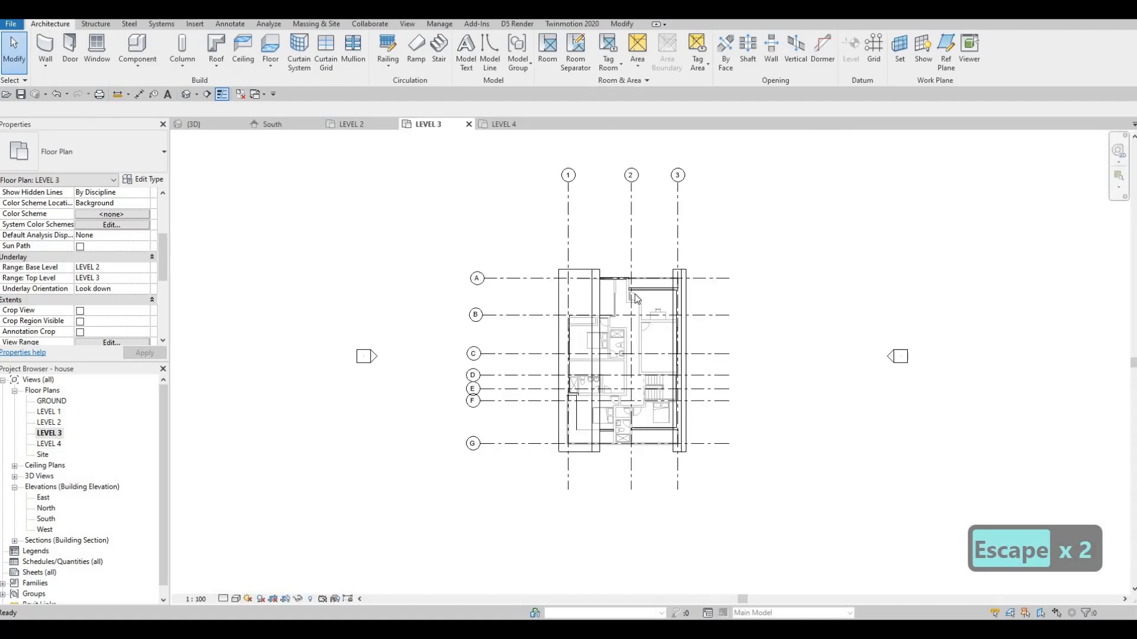
{"action": "scroll", "coordinate": [594, 246], "scroll_direction": "up", "scroll_amount": 2}
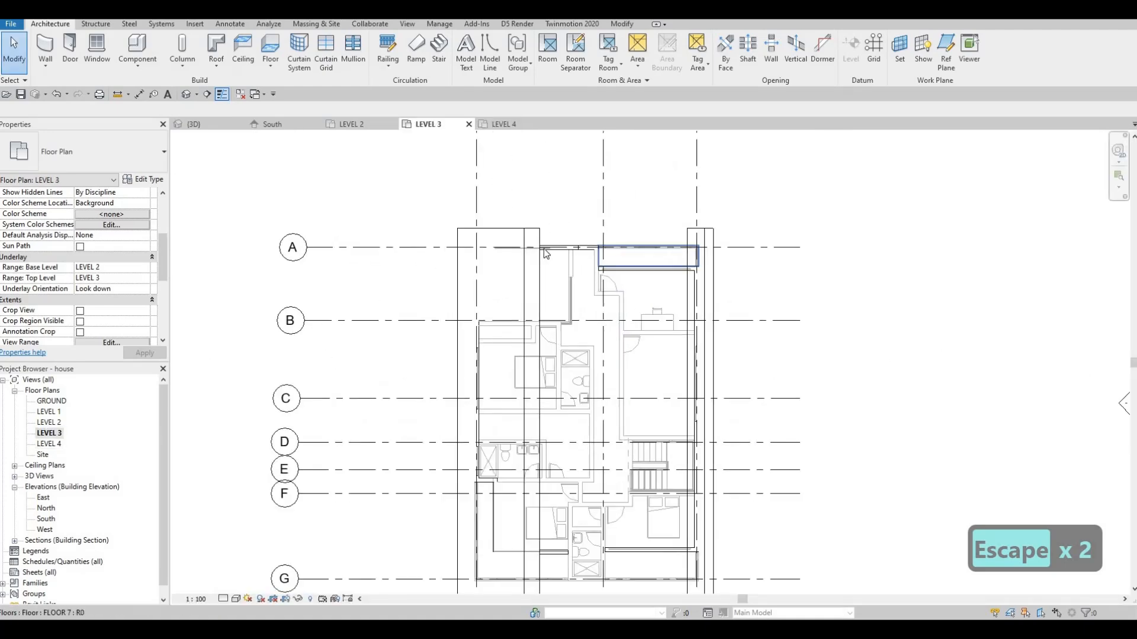
{"action": "left_click", "coordinate": [222, 123]}
{"action": "key", "text": "Escape"}
{"action": "middle_click_drag", "start_coordinate": [540, 280], "coordinate": [587, 288], "text": "shift"}
Step: Try to set the top constraint of the four connected new walls to LEVEL 3
{"action": "key", "text": "Tab"}
{"action": "left_click", "coordinate": [588, 289]}
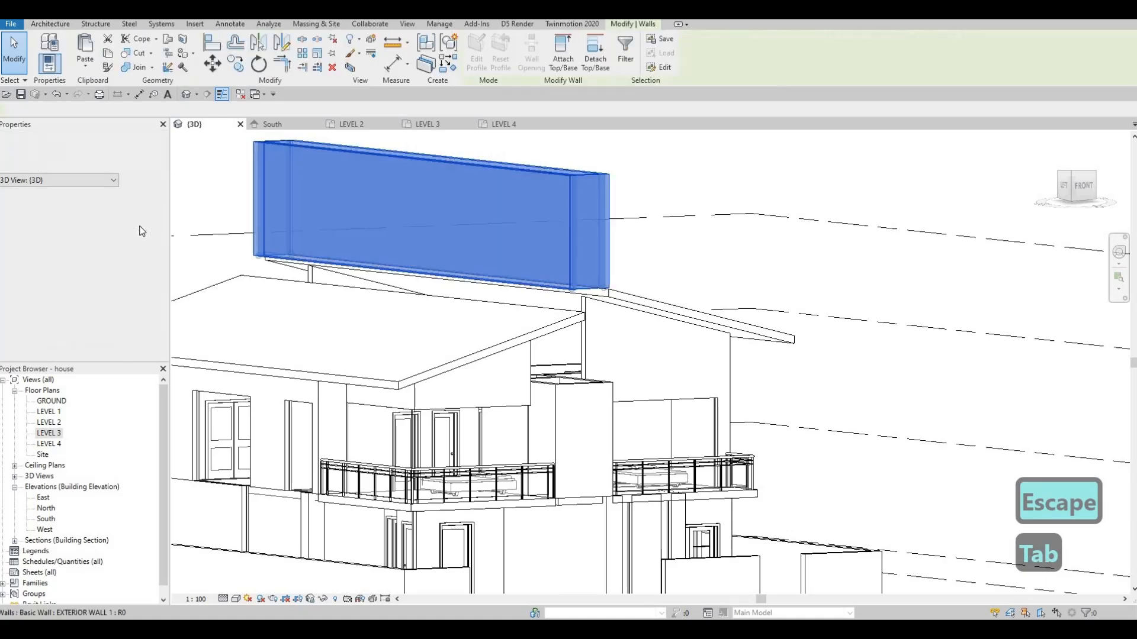
{"action": "scroll", "coordinate": [83, 219], "scroll_direction": "up", "scroll_amount": 4}
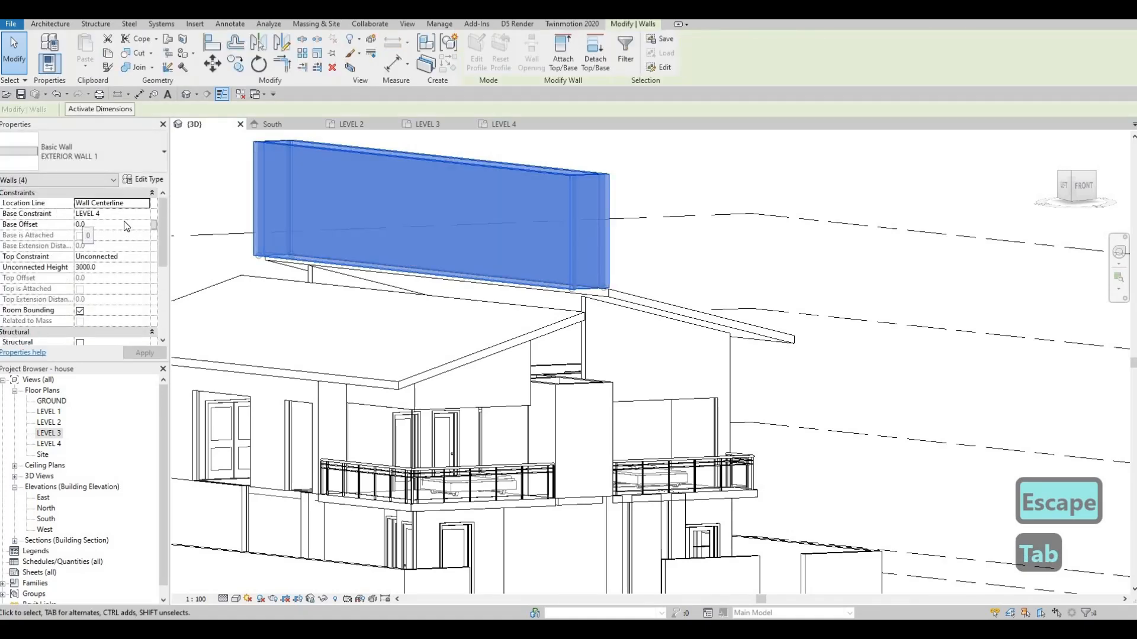
{"action": "left_click", "coordinate": [145, 258]}
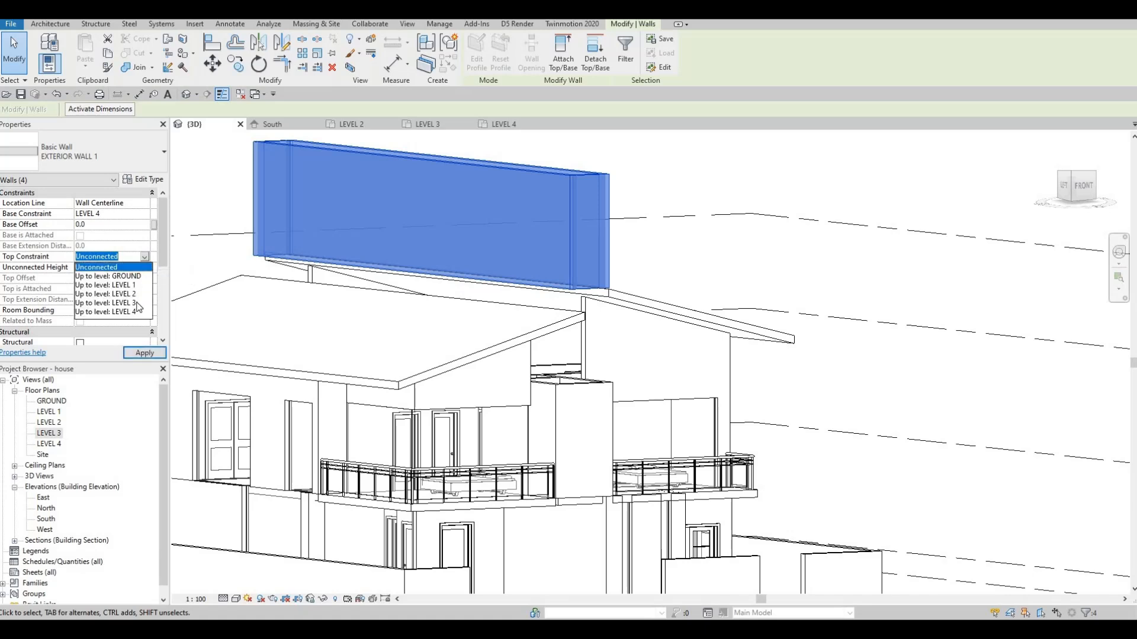
{"action": "left_click", "coordinate": [145, 354]}
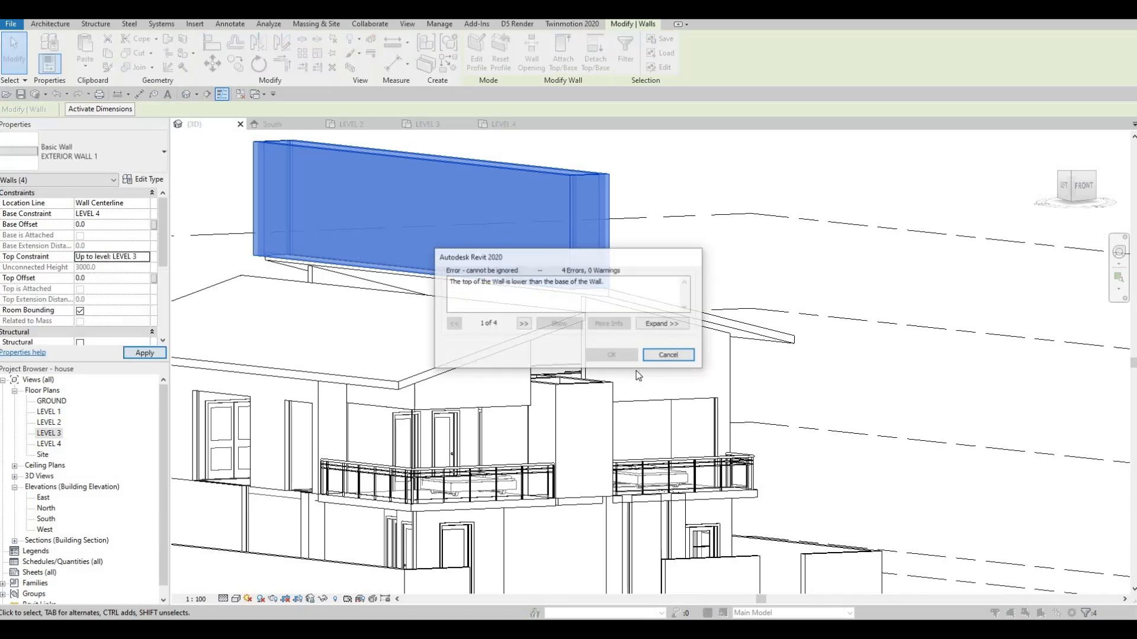
{"action": "left_click", "coordinate": [669, 356]}
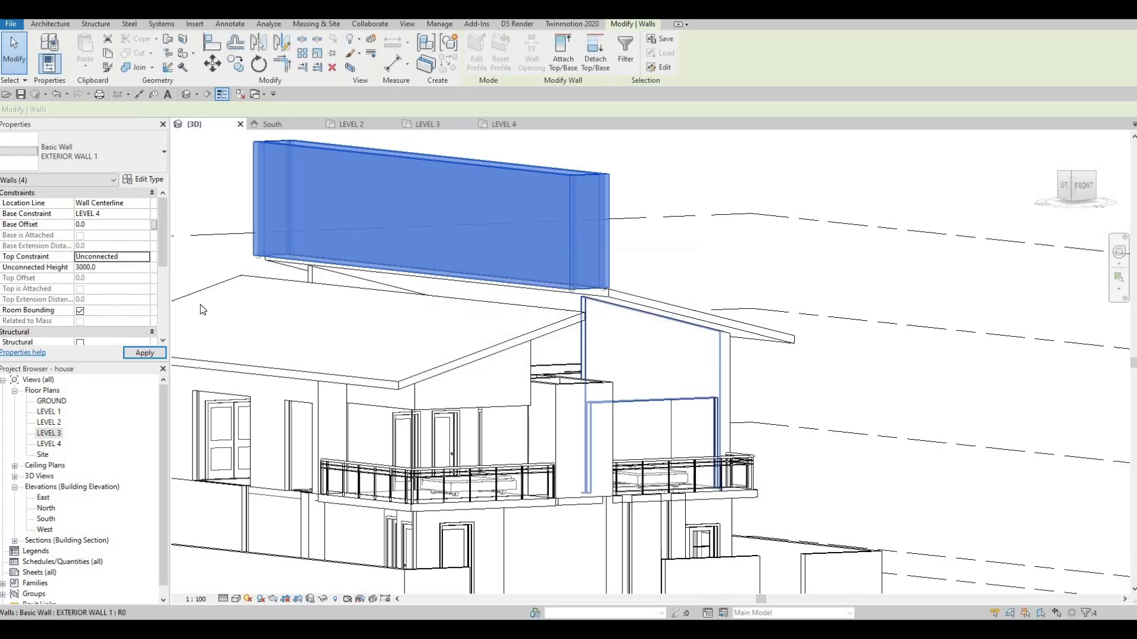
{"action": "key", "text": "Escape"}
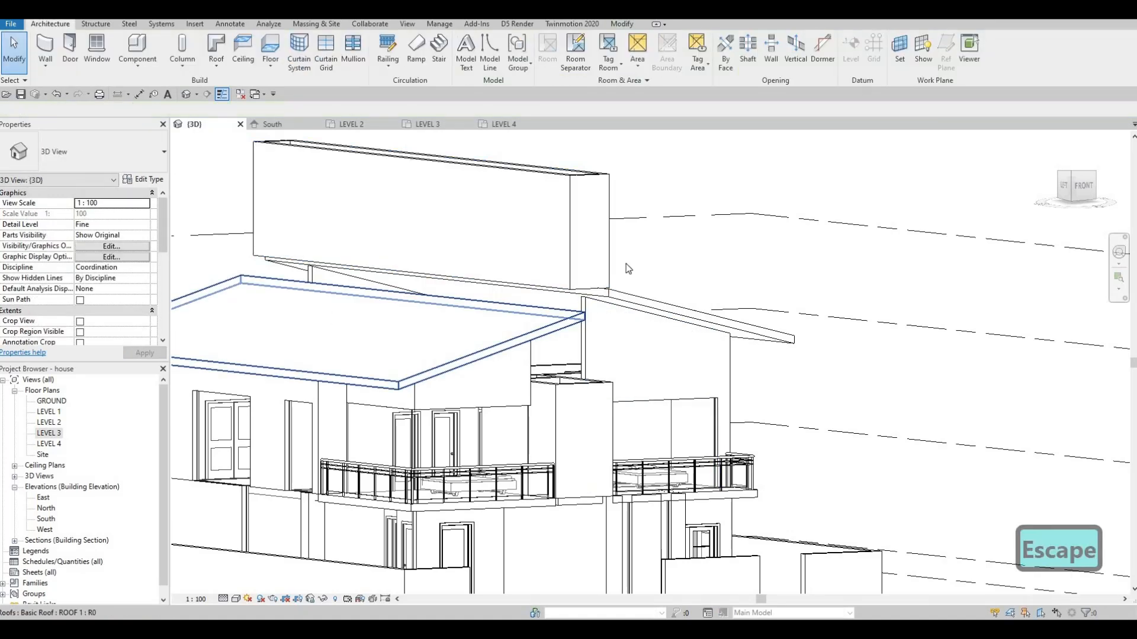
Step: Set the base constraint of the four connected walls to LEVEL 3 and their top constraint to LEVEL 4, accepting the overlap
{"action": "key", "text": "Tab"}
{"action": "left_click", "coordinate": [560, 256]}
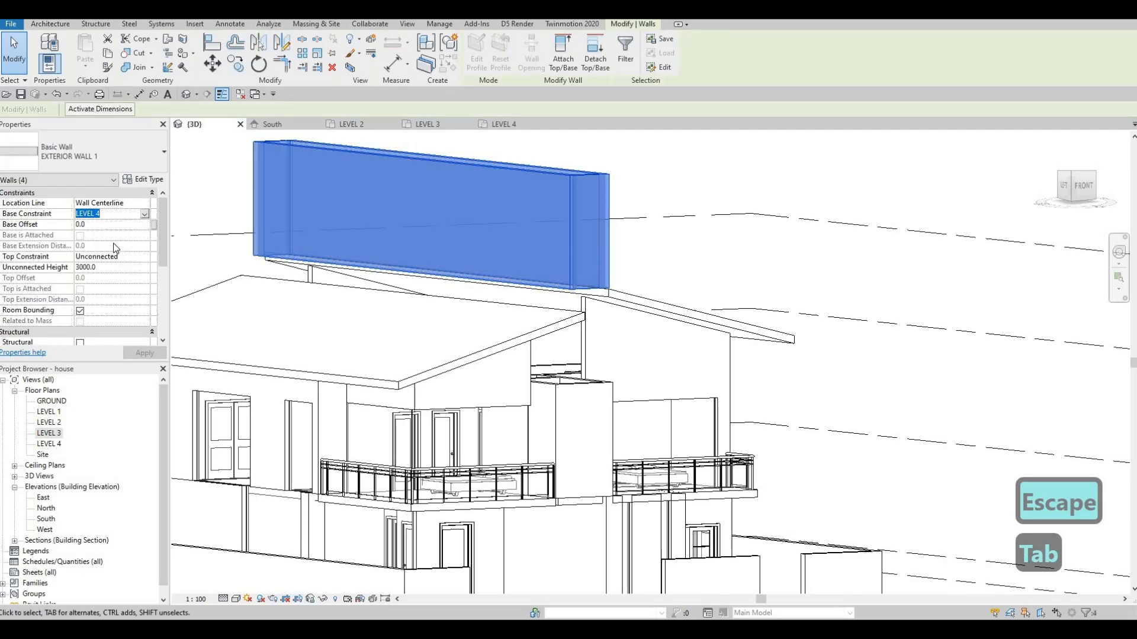
{"action": "left_click", "coordinate": [126, 252]}
{"action": "left_click", "coordinate": [145, 260]}
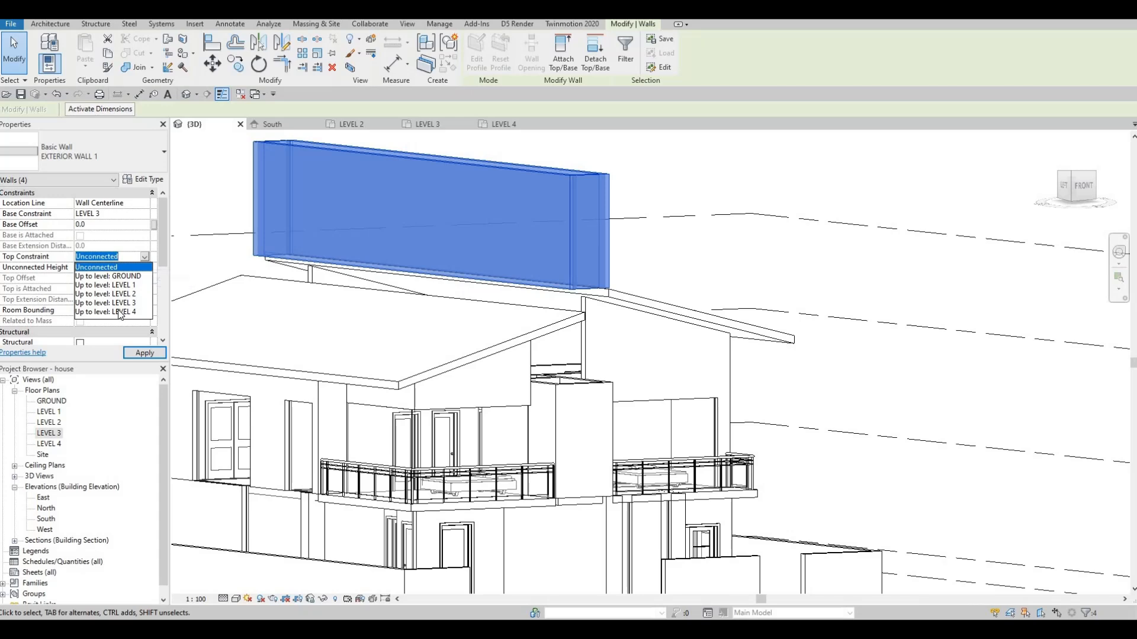
{"action": "key", "text": "Return"}
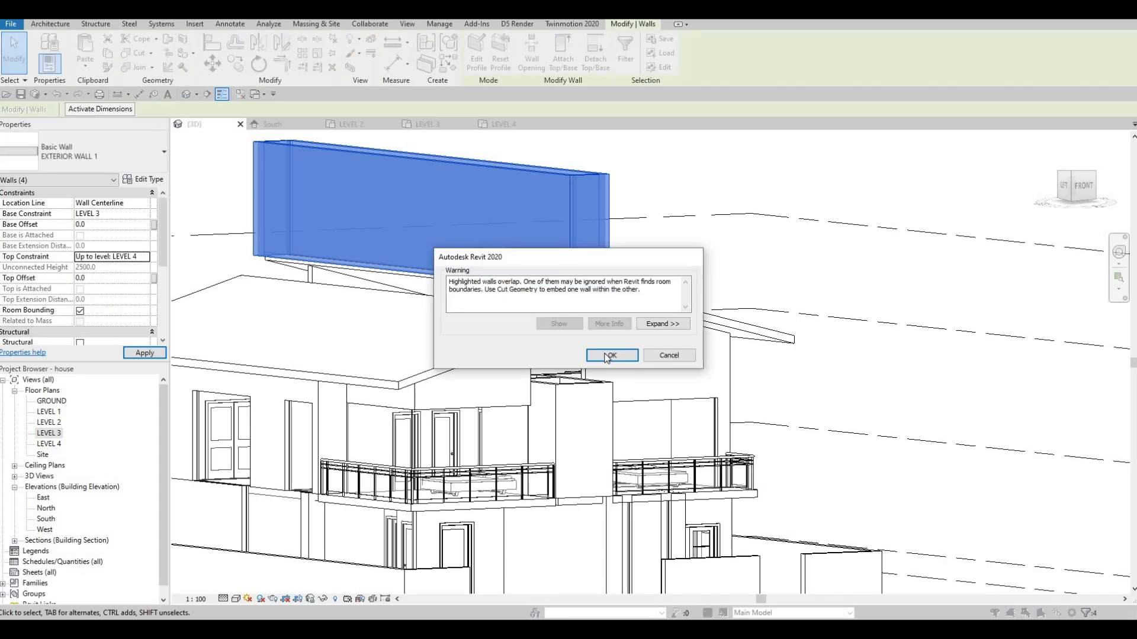
{"action": "left_click", "coordinate": [604, 353]}
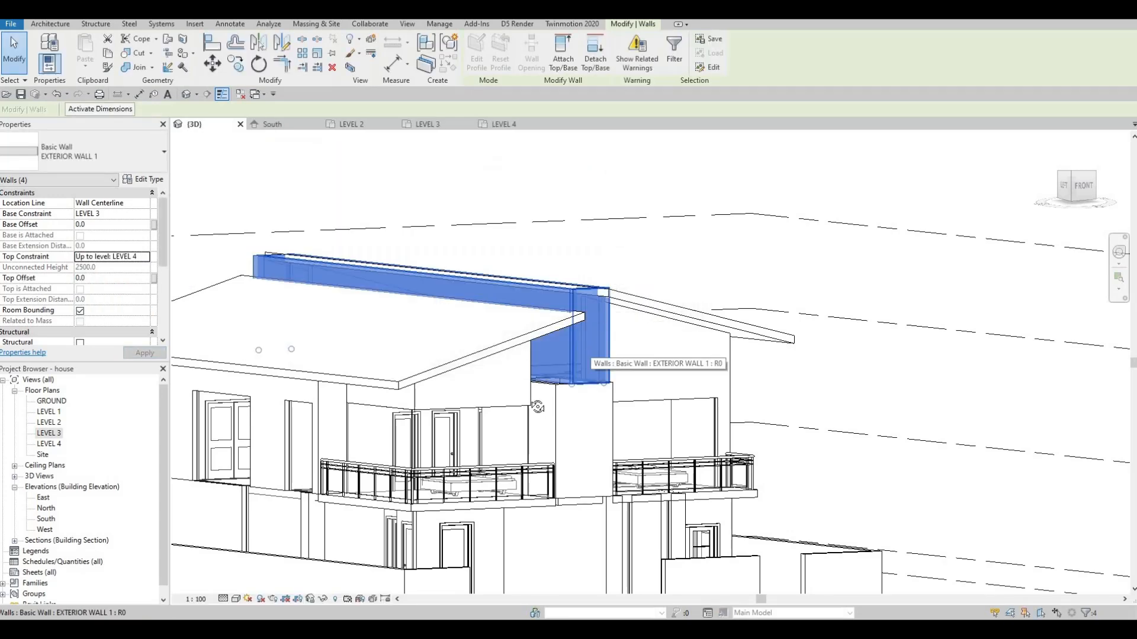
{"action": "key", "text": "Escape"}
Step: Align the front face of the new short end wall with the front face of the EXTERIOR WALL 1 wall below it
{"action": "middle_click_drag", "start_coordinate": [538, 407], "coordinate": [407, 413], "text": "shift"}
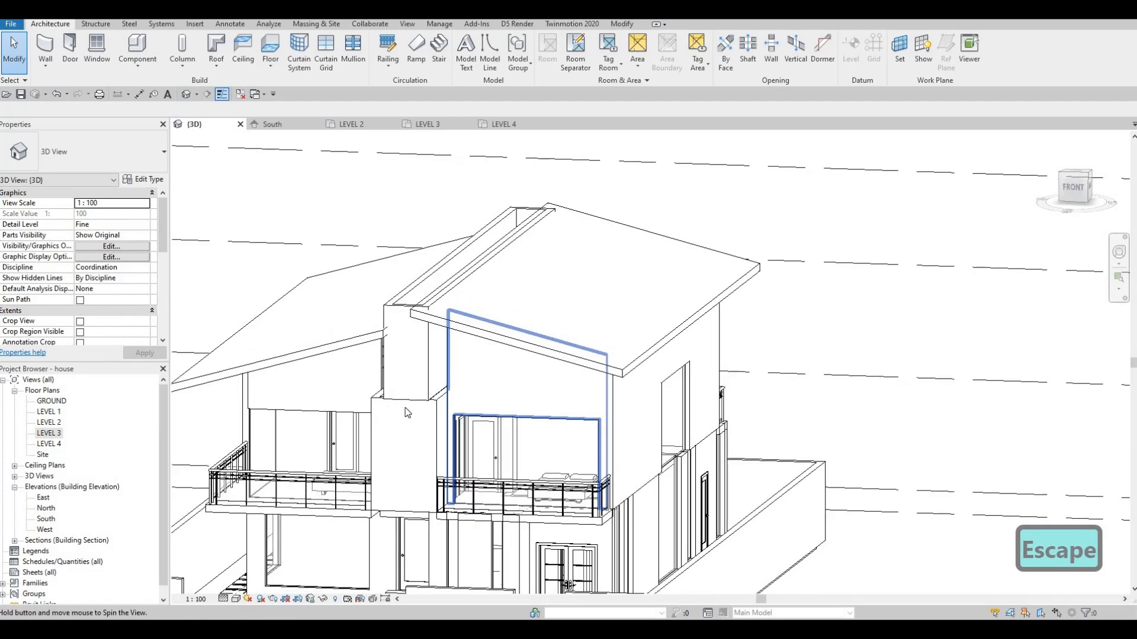
{"action": "scroll", "coordinate": [408, 412], "scroll_direction": "up", "scroll_amount": 3}
{"action": "key", "text": "a"}
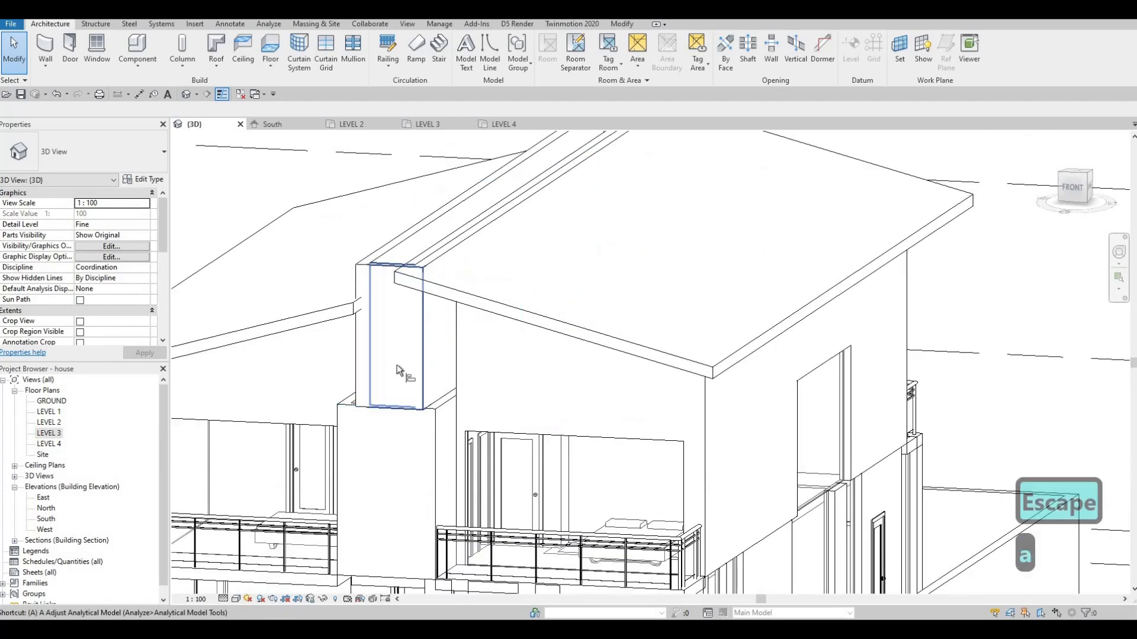
{"action": "key", "text": "l"}
{"action": "key", "text": "Escape"}
{"action": "key", "text": "Escape"}
{"action": "key", "text": "a"}
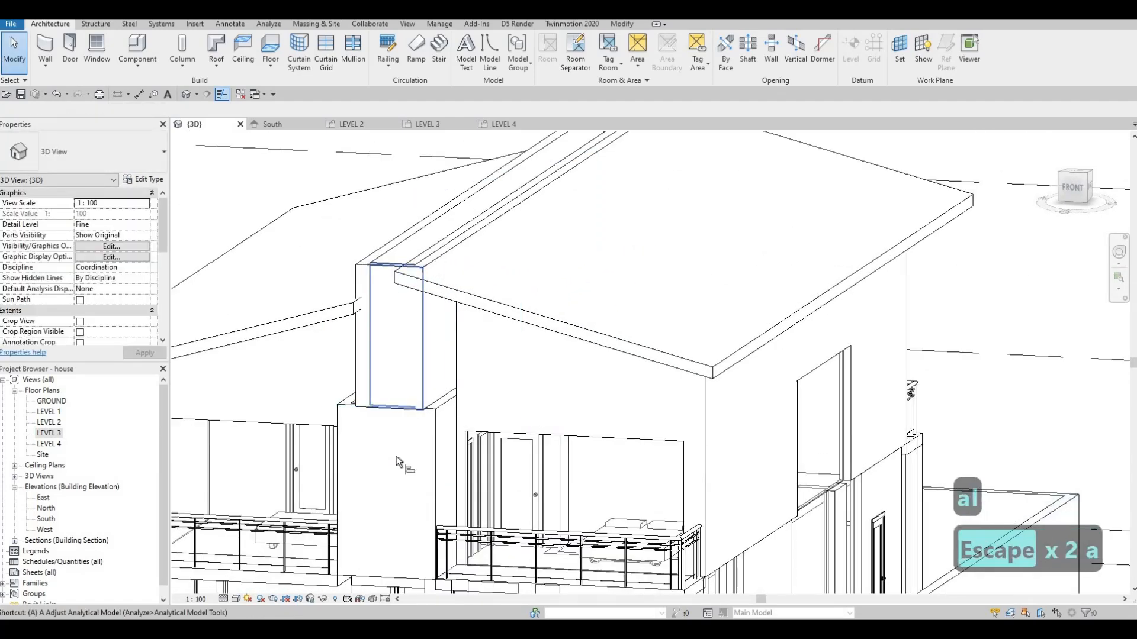
{"action": "key", "text": "l"}
{"action": "key", "text": "Escape"}
{"action": "key", "text": "Escape"}
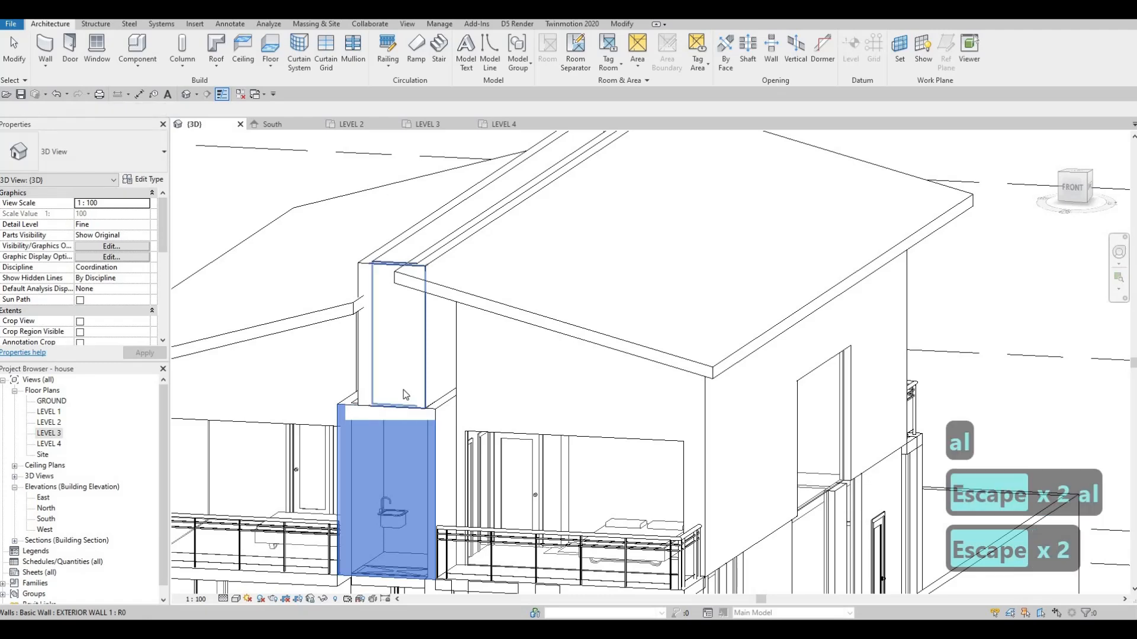
Step: Align the outer faces of the two new long walls with the side faces of the wall below
{"action": "key", "text": "a"}
{"action": "key", "text": "l"}
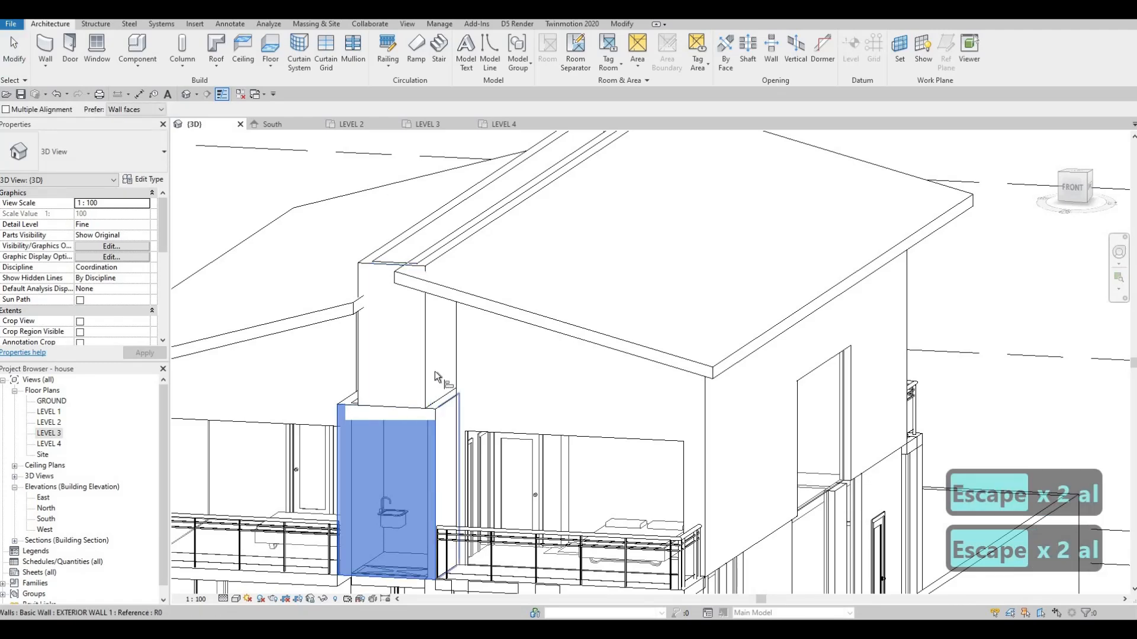
{"action": "left_click", "coordinate": [435, 371]}
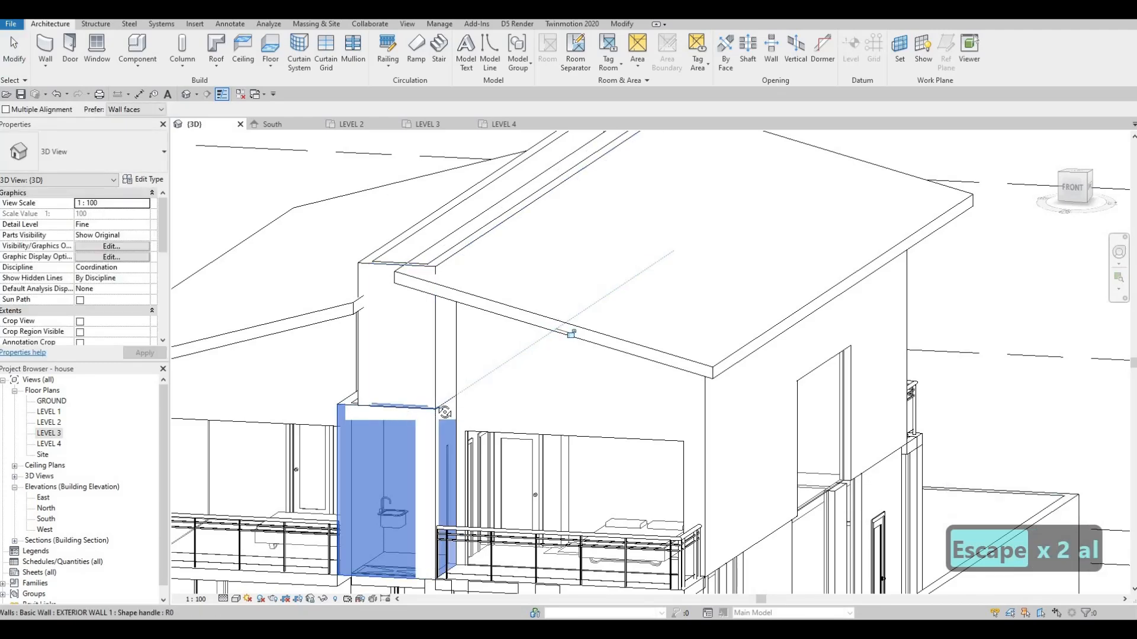
{"action": "middle_click_drag", "start_coordinate": [445, 413], "coordinate": [435, 407], "text": "shift"}
{"action": "key", "text": "a"}
{"action": "key", "text": "l"}
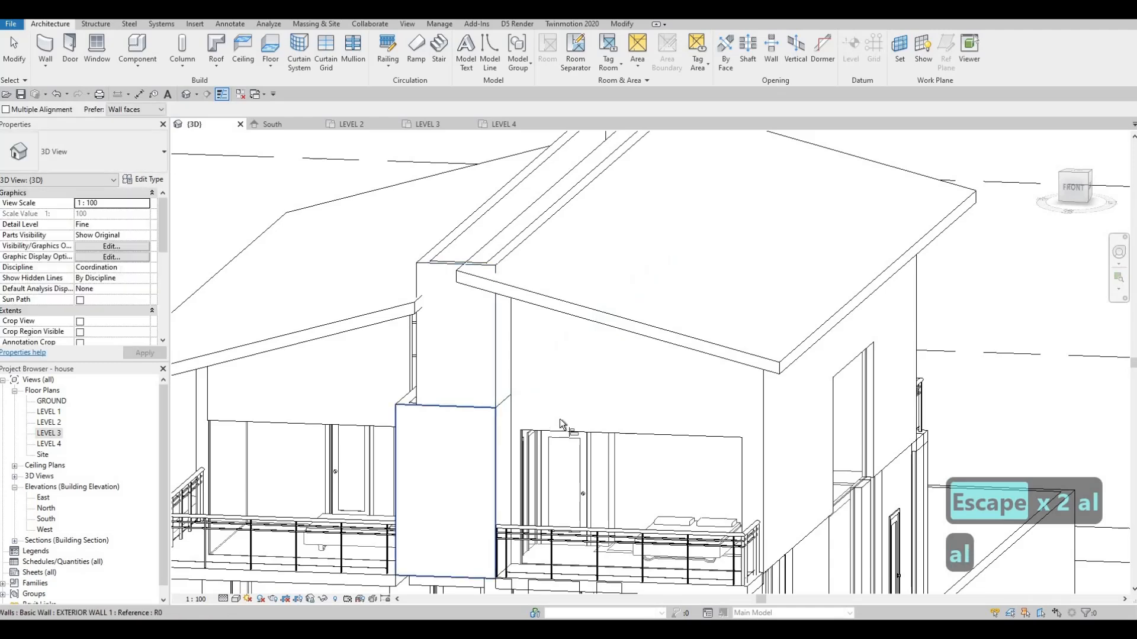
{"action": "middle_click_drag", "start_coordinate": [559, 418], "coordinate": [759, 410], "text": "shift"}
{"action": "left_click", "coordinate": [783, 376]}
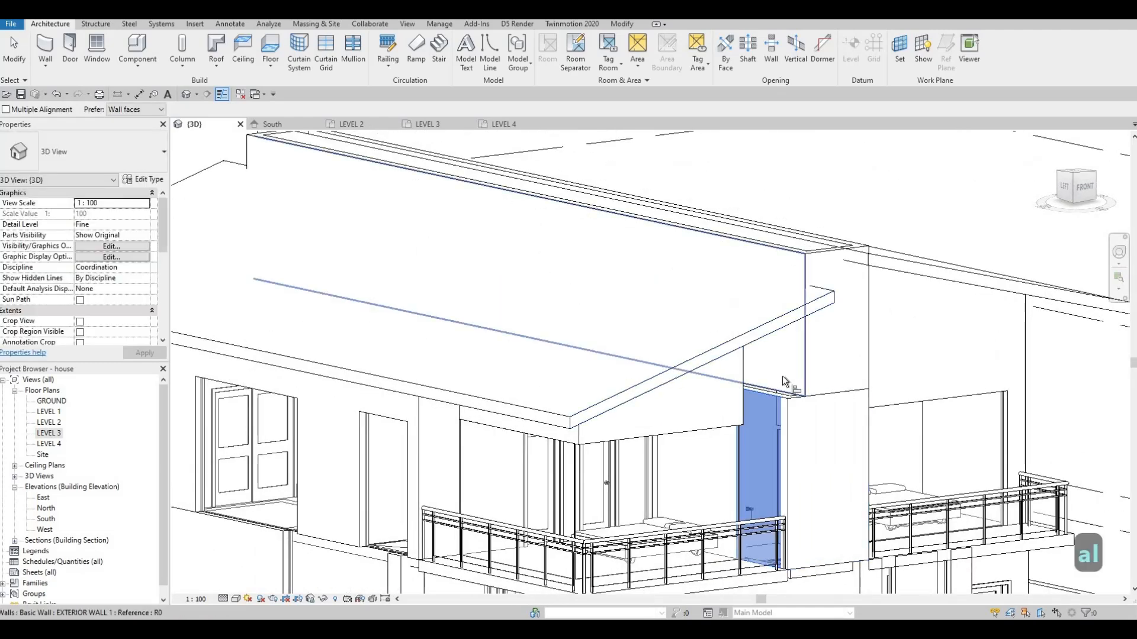
{"action": "key", "text": "Escape"}
{"action": "scroll", "coordinate": [794, 362], "scroll_direction": "down", "scroll_amount": 1}
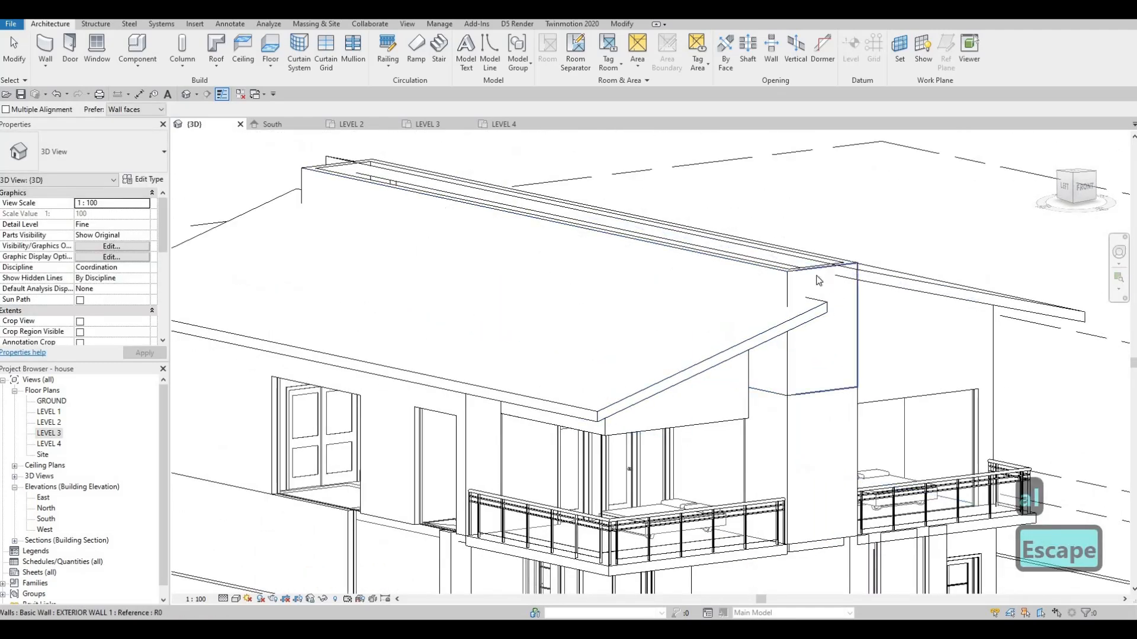
{"action": "key", "text": "Escape"}
Step: Lower the top of the short front end wall between the roofs to a height of about 680 mm
{"action": "middle_click_drag", "start_coordinate": [712, 325], "coordinate": [549, 427], "text": "shift"}
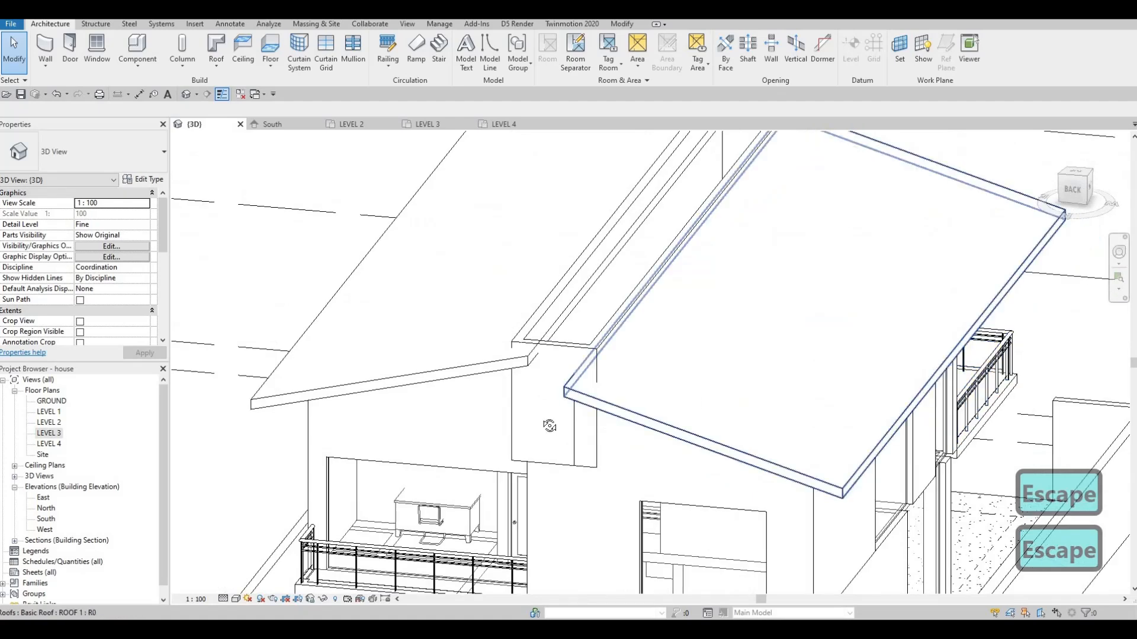
{"action": "middle_click_drag", "start_coordinate": [611, 401], "coordinate": [768, 390], "text": "shift"}
{"action": "key", "text": "Escape"}
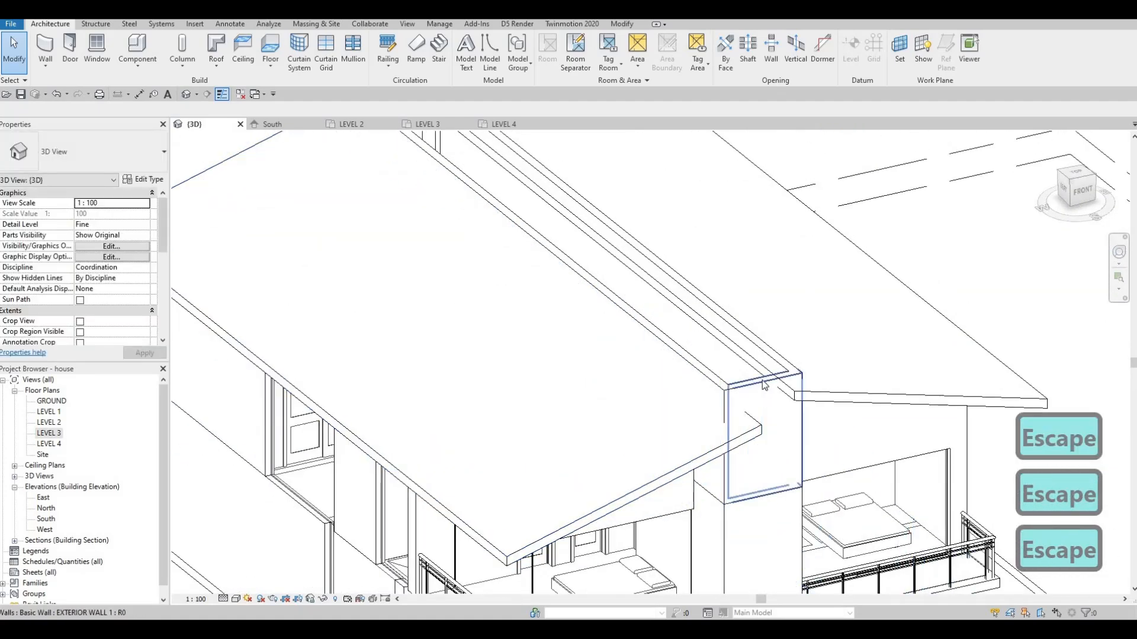
{"action": "left_click", "coordinate": [763, 382]}
{"action": "left_click_drag", "start_coordinate": [763, 381], "coordinate": [764, 438]}
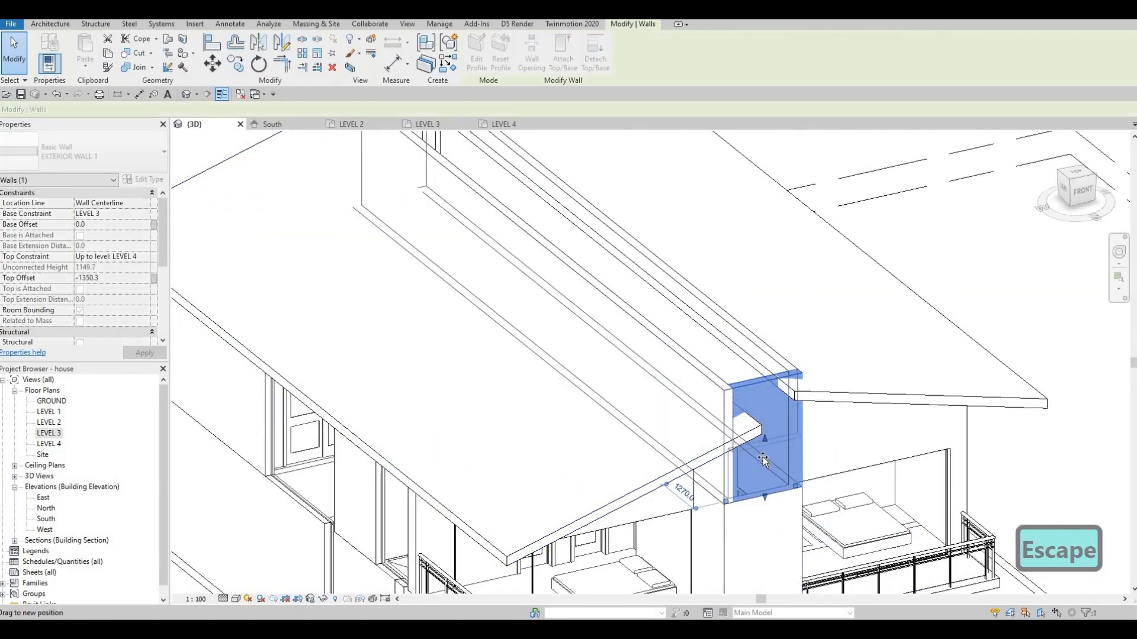
{"action": "key", "text": "Escape"}
{"action": "middle_click_drag", "start_coordinate": [786, 462], "coordinate": [655, 440], "text": "shift"}
{"action": "key", "text": "Escape"}
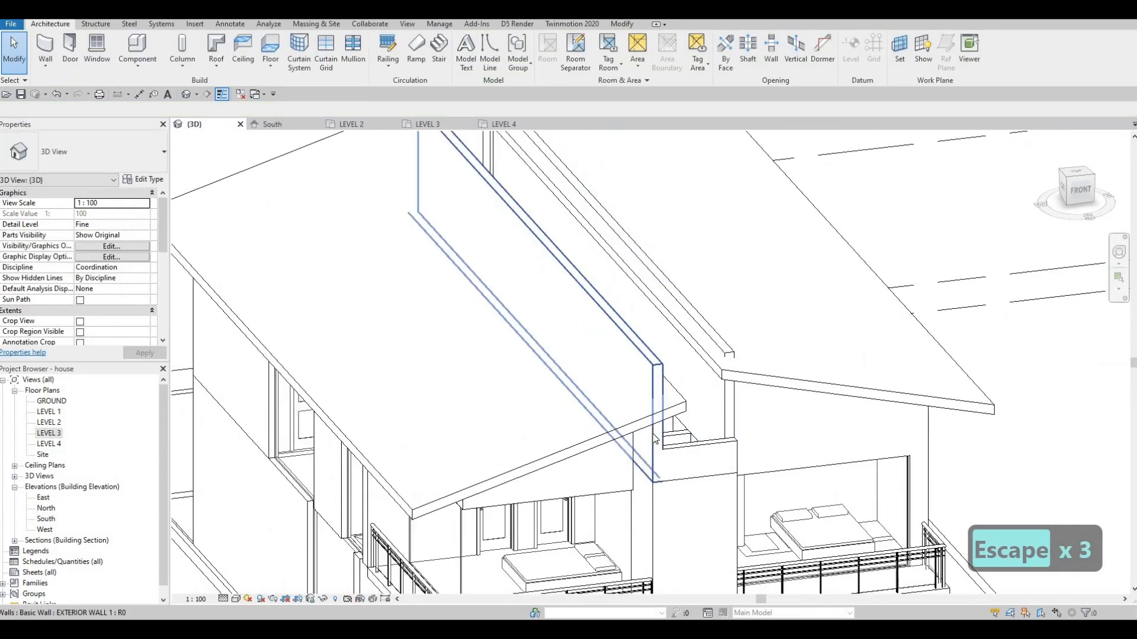
Step: Try to align the top of one long wall with the top of the front end wall, and undo it
{"action": "key", "text": "a"}
{"action": "key", "text": "l"}
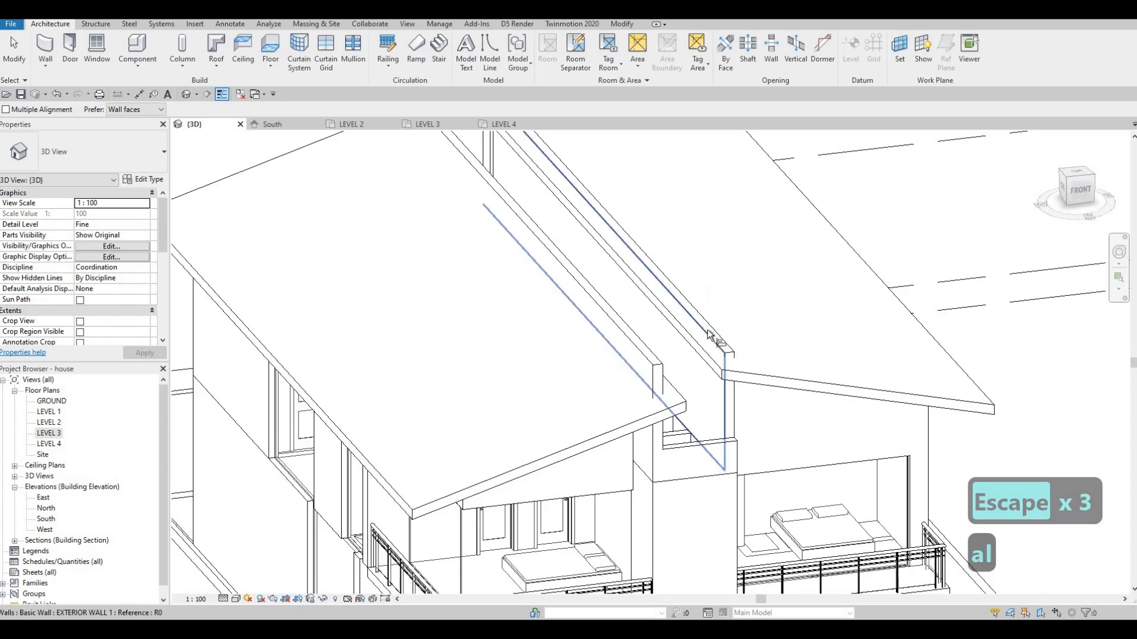
{"action": "key", "text": "Tab"}
{"action": "left_click", "coordinate": [714, 448]}
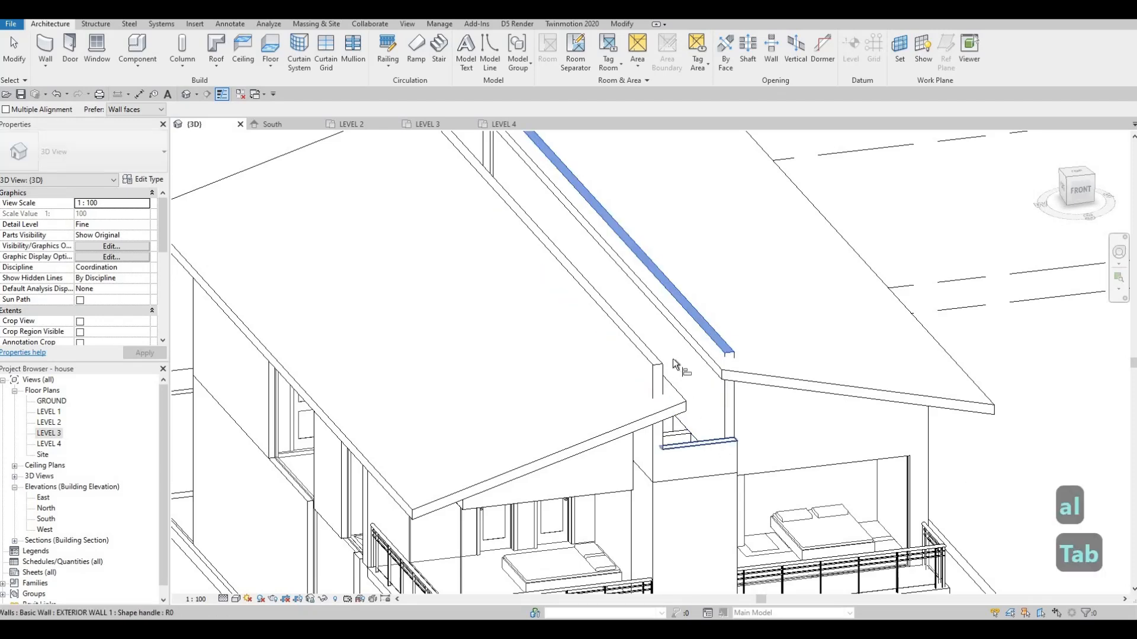
{"action": "key", "text": "ctrl+z"}
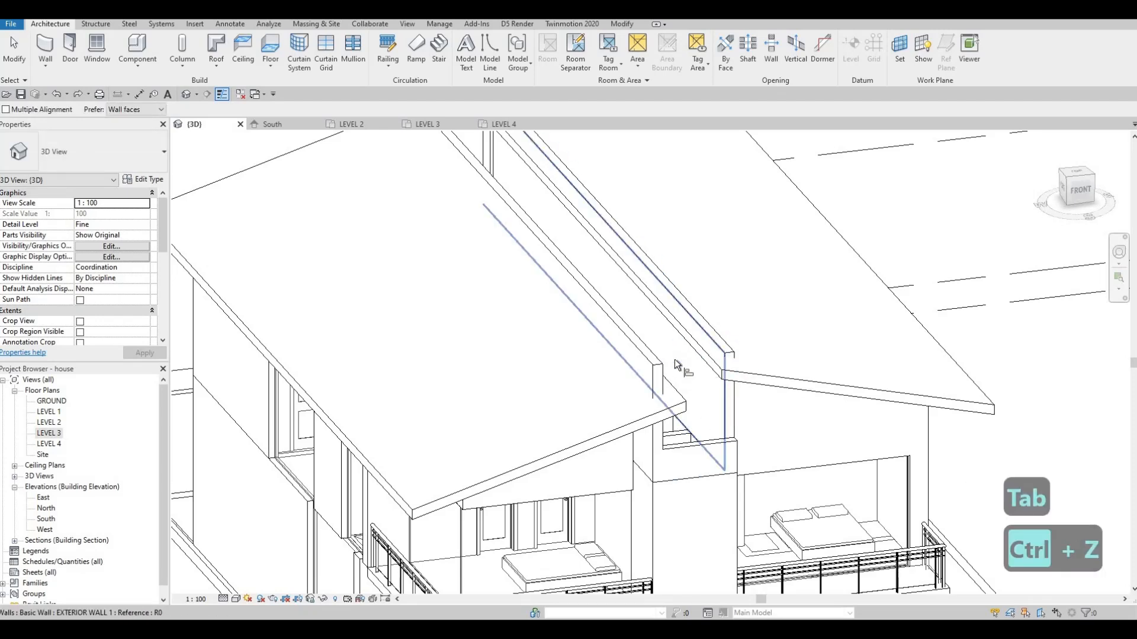
Step: Align the tops of both long walls with the top face of the lowered front end wall
{"action": "key", "text": "Caps_Lock"}
{"action": "key", "text": "Caps_Lock"}
{"action": "key", "text": "a"}
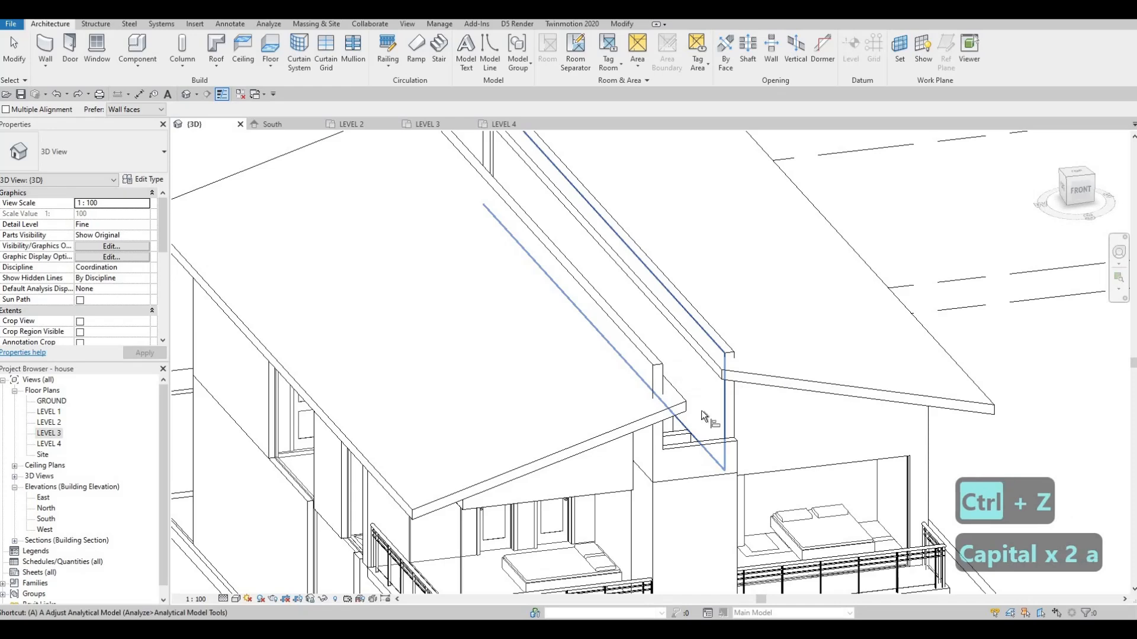
{"action": "key", "text": "l"}
{"action": "key", "text": "Tab"}
{"action": "left_click", "coordinate": [705, 439]}
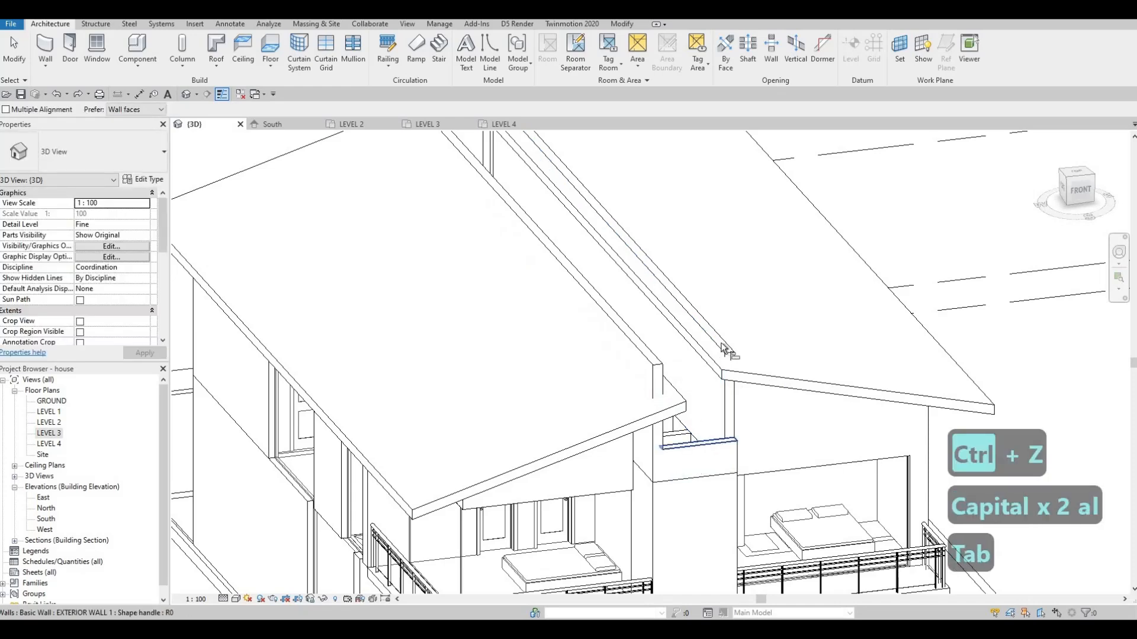
{"action": "left_click", "coordinate": [723, 345]}
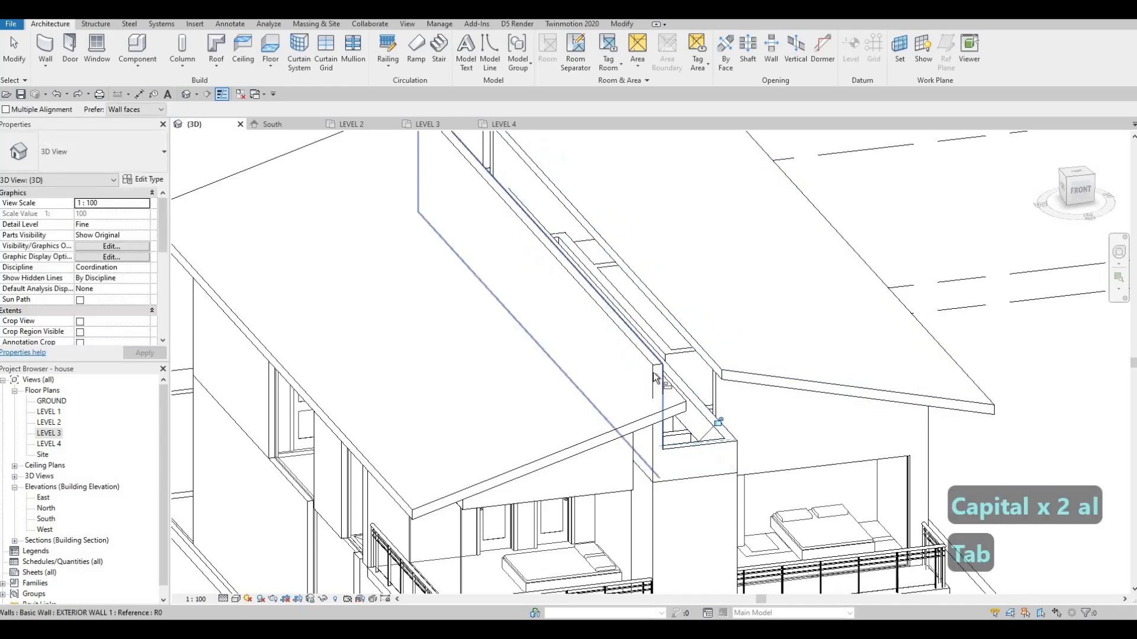
{"action": "middle_click_drag", "start_coordinate": [556, 396], "coordinate": [414, 405], "text": "shift"}
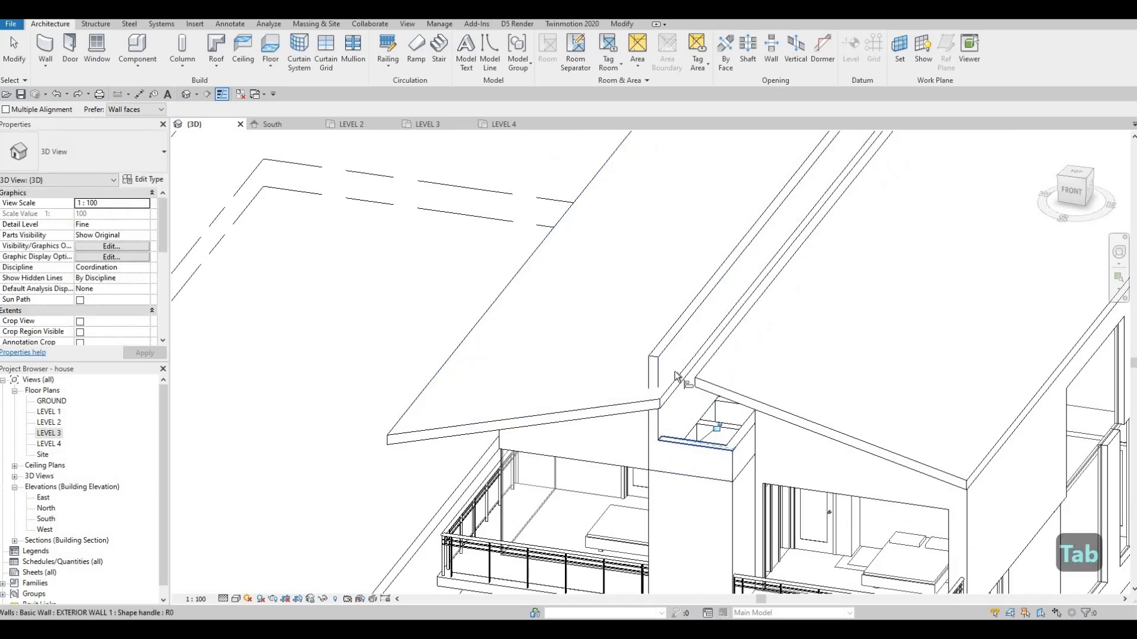
{"action": "scroll", "coordinate": [843, 369], "scroll_direction": "down", "scroll_amount": 2}
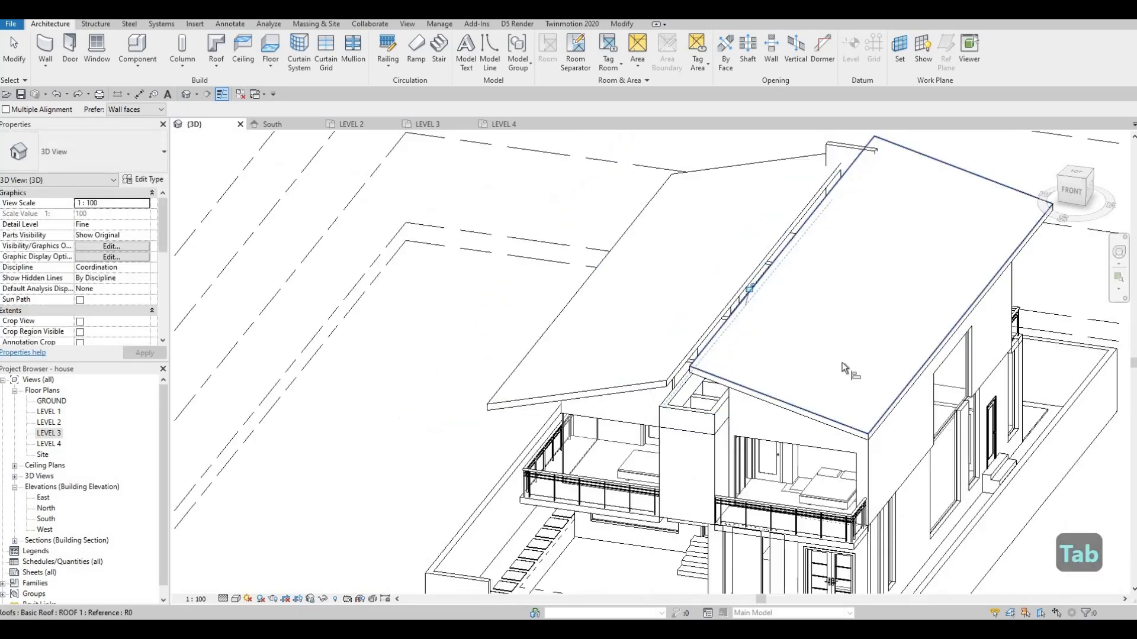
Step: Align the top of the rear end wall with the top face of the lowered long walls
{"action": "middle_click_drag", "start_coordinate": [844, 368], "coordinate": [657, 398], "text": "shift"}
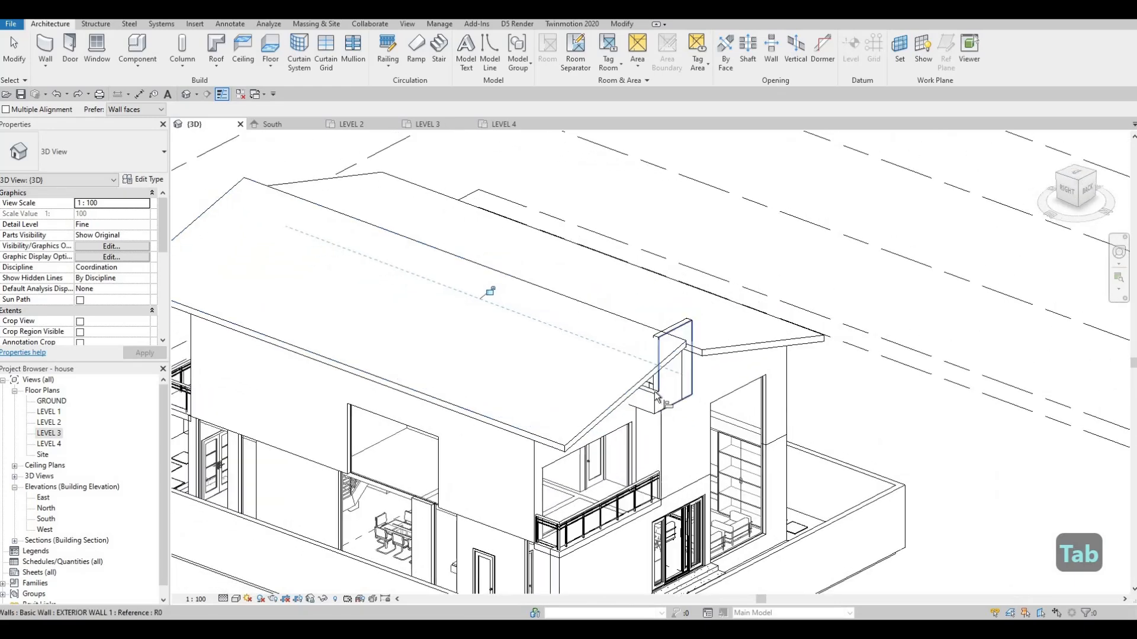
{"action": "scroll", "coordinate": [648, 394], "scroll_direction": "up", "scroll_amount": 2}
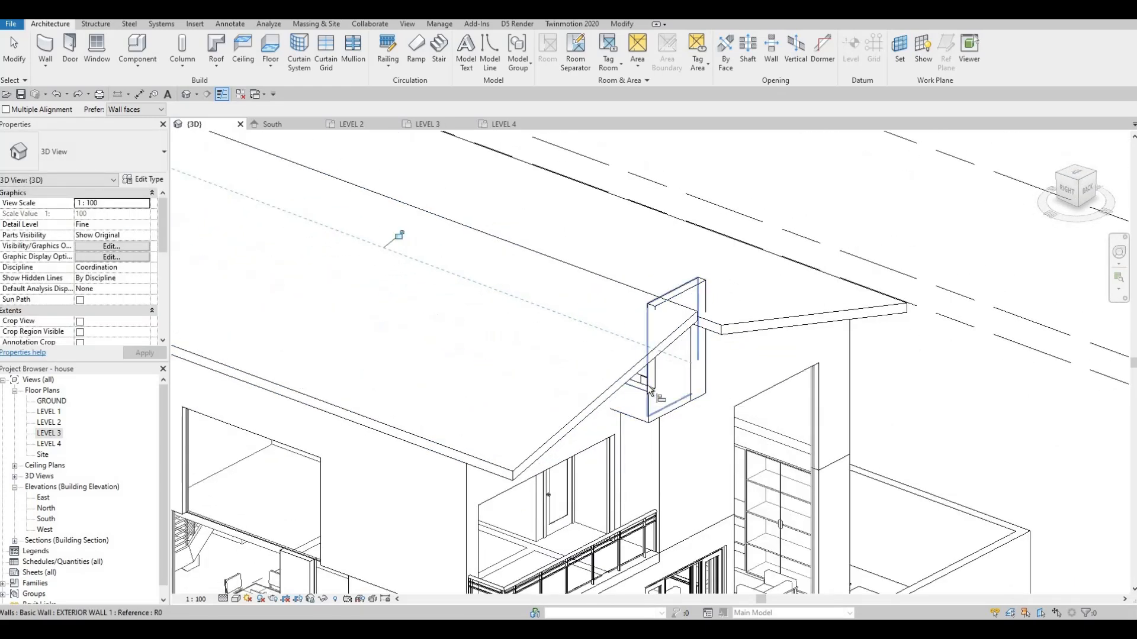
{"action": "key", "text": "Tab"}
{"action": "key", "text": "Tab"}
{"action": "key", "text": "Tab"}
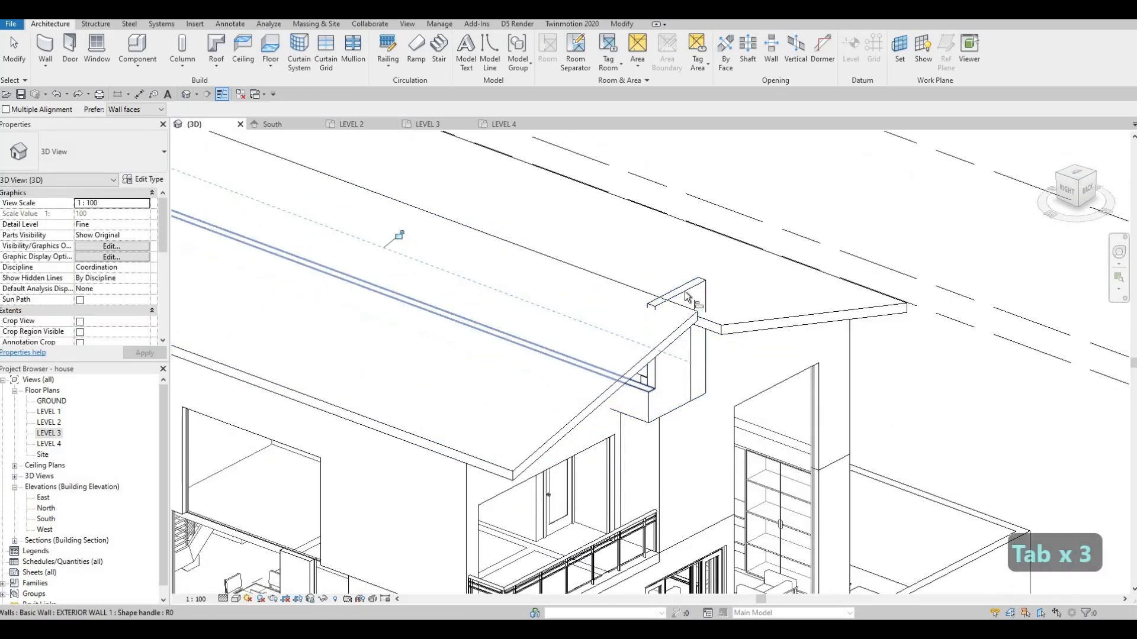
{"action": "key", "text": "Escape"}
{"action": "scroll", "coordinate": [610, 341], "scroll_direction": "down", "scroll_amount": 3}
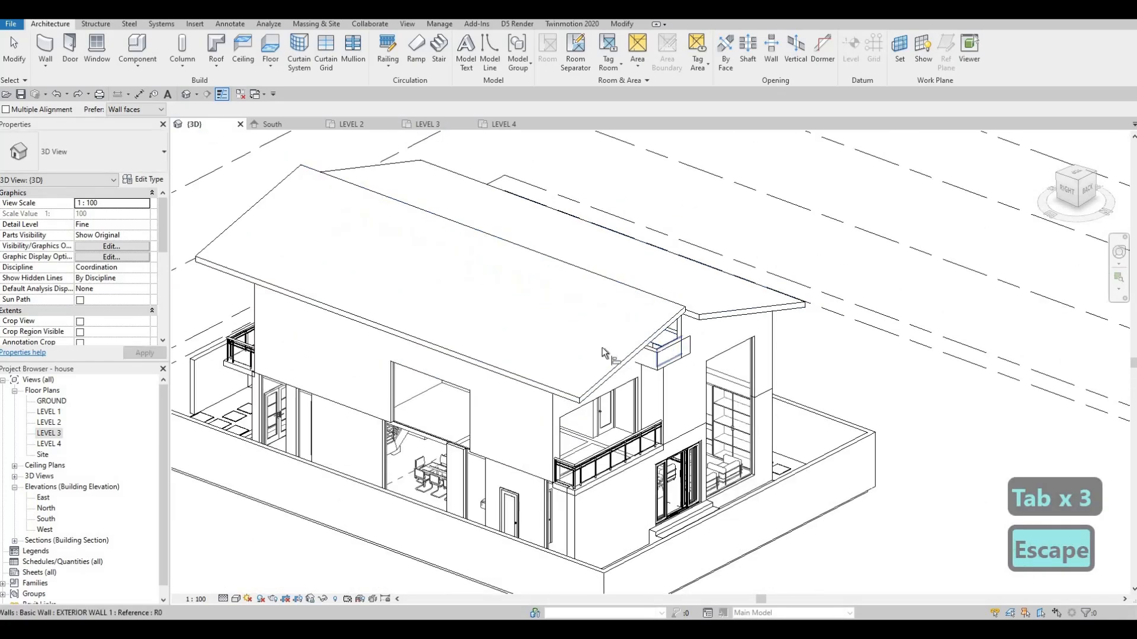
{"action": "middle_click_drag", "start_coordinate": [602, 349], "coordinate": [582, 354], "text": "shift"}
{"action": "scroll", "coordinate": [598, 343], "scroll_direction": "up", "scroll_amount": 3}
{"action": "scroll", "coordinate": [586, 346], "scroll_direction": "up", "scroll_amount": 2}
{"action": "key", "text": "Escape"}
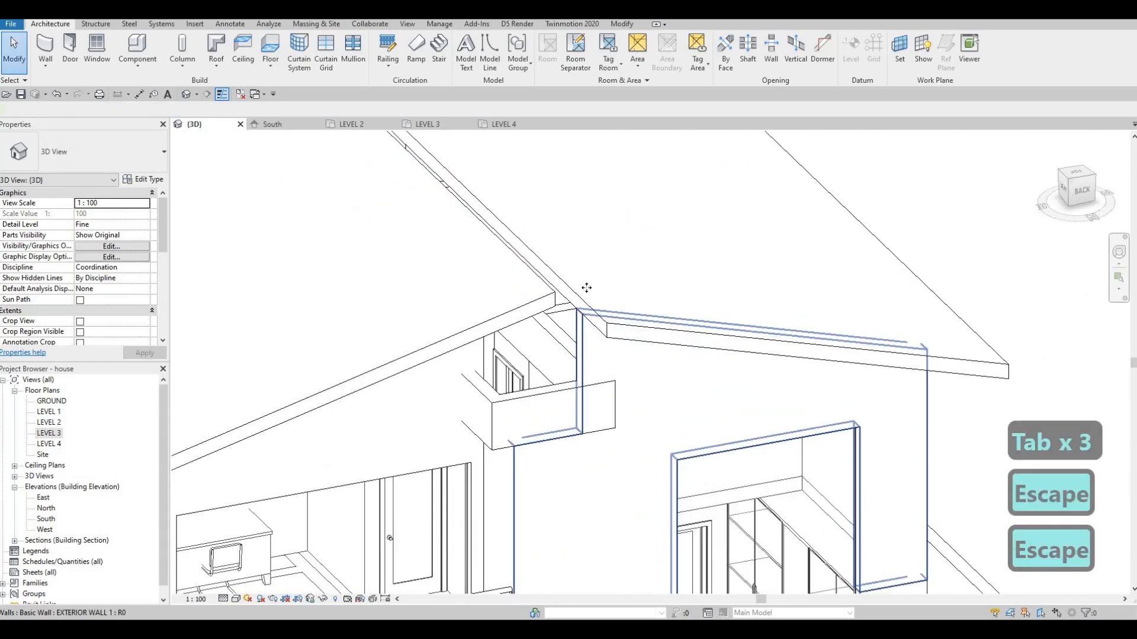
Step: Pull in the overhanging end of the rear end wall so that it meets the long wall
{"action": "left_click", "coordinate": [586, 286]}
{"action": "middle_click_drag", "start_coordinate": [576, 284], "coordinate": [573, 344]}
{"action": "scroll", "coordinate": [558, 201], "scroll_direction": "down", "scroll_amount": 1}
{"action": "scroll", "coordinate": [563, 281], "scroll_direction": "up", "scroll_amount": 2}
{"action": "key", "text": "Escape"}
{"action": "left_click", "coordinate": [578, 281]}
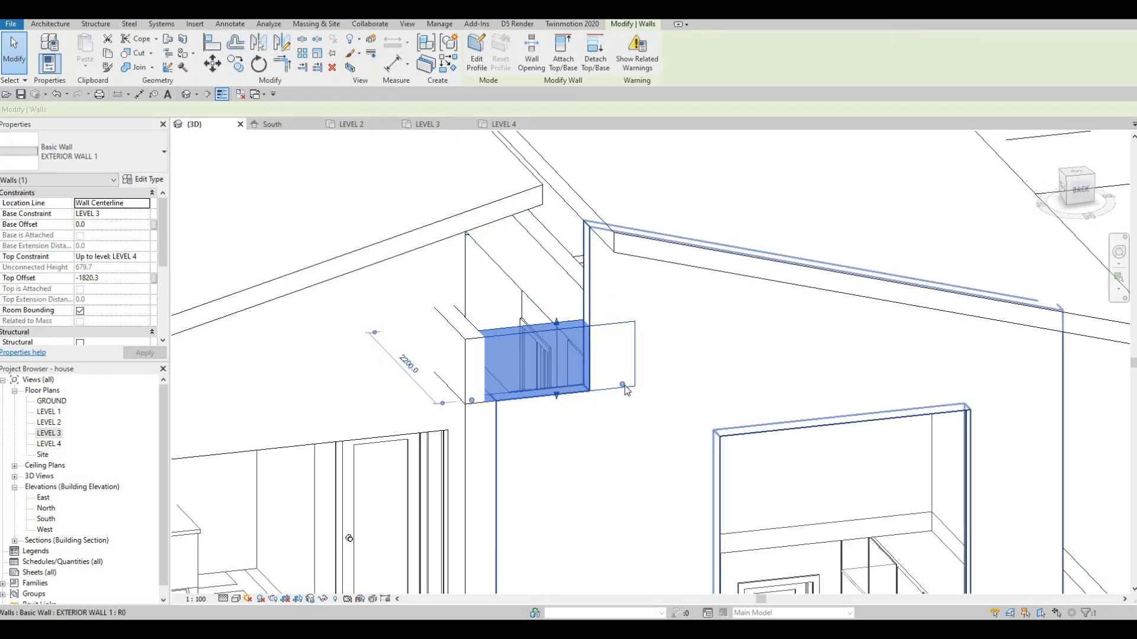
{"action": "mouse_move", "coordinate": [622, 385]}
{"action": "left_mouse_down"}
{"action": "mouse_move", "coordinate": [586, 389]}
{"action": "mouse_move", "coordinate": [605, 395]}
{"action": "left_mouse_up"}
{"action": "key", "text": "Escape"}
{"action": "middle_click_drag", "start_coordinate": [606, 395], "coordinate": [493, 338], "text": "shift"}
{"action": "key", "text": "Escape"}
{"action": "key", "text": "Escape"}
Step: Attach the top of the long wall beside the lower ROOF 1 roof to that roof
{"action": "middle_click_drag", "start_coordinate": [434, 552], "coordinate": [570, 215], "text": "shift"}
{"action": "left_click", "coordinate": [570, 215]}
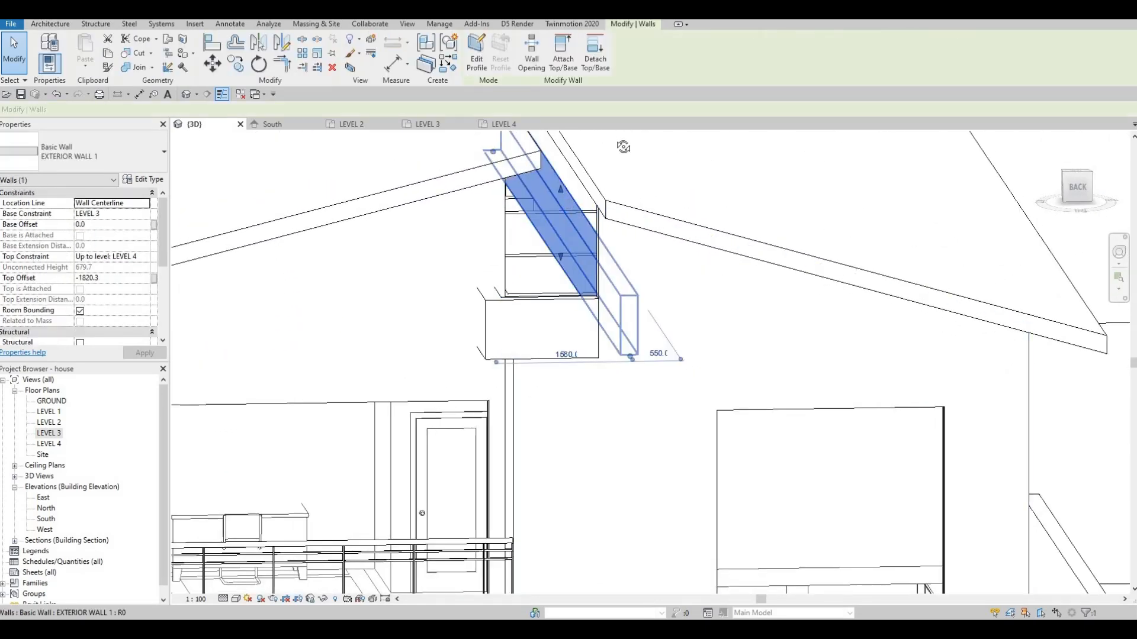
{"action": "middle_click_drag", "start_coordinate": [612, 165], "coordinate": [510, 130], "text": "shift"}
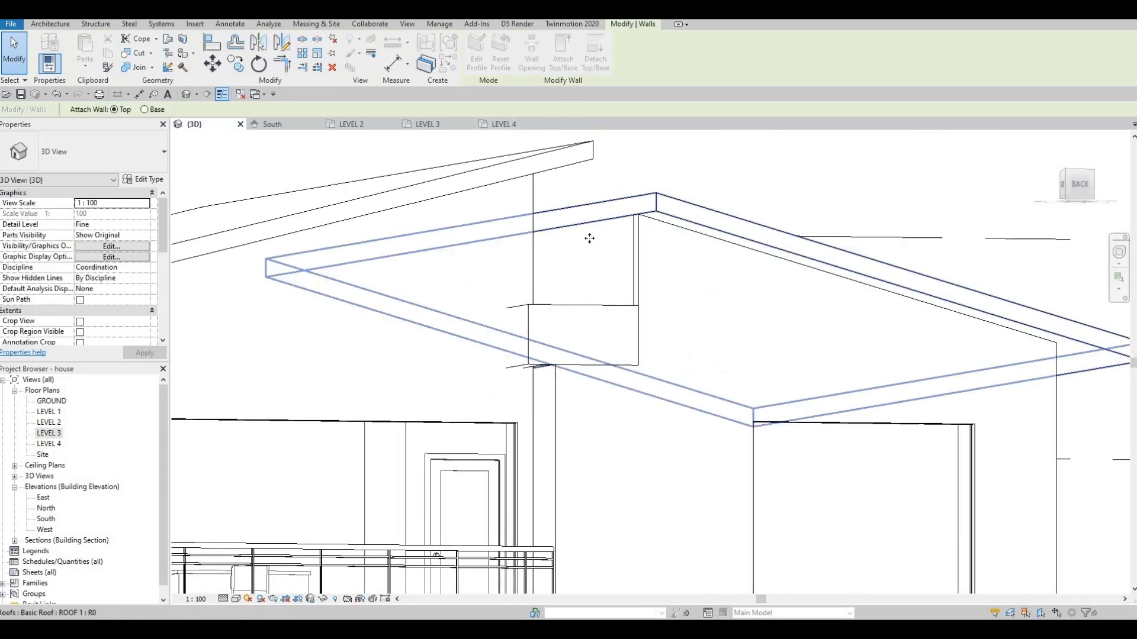
{"action": "left_click", "coordinate": [608, 267]}
{"action": "key", "text": "Escape"}
Step: Attach the top of the opposite long wall to the higher ROOF 1 roof above it
{"action": "middle_click_drag", "start_coordinate": [472, 368], "coordinate": [961, 411], "text": "shift"}
{"action": "scroll", "coordinate": [980, 429], "scroll_direction": "up", "scroll_amount": 2}
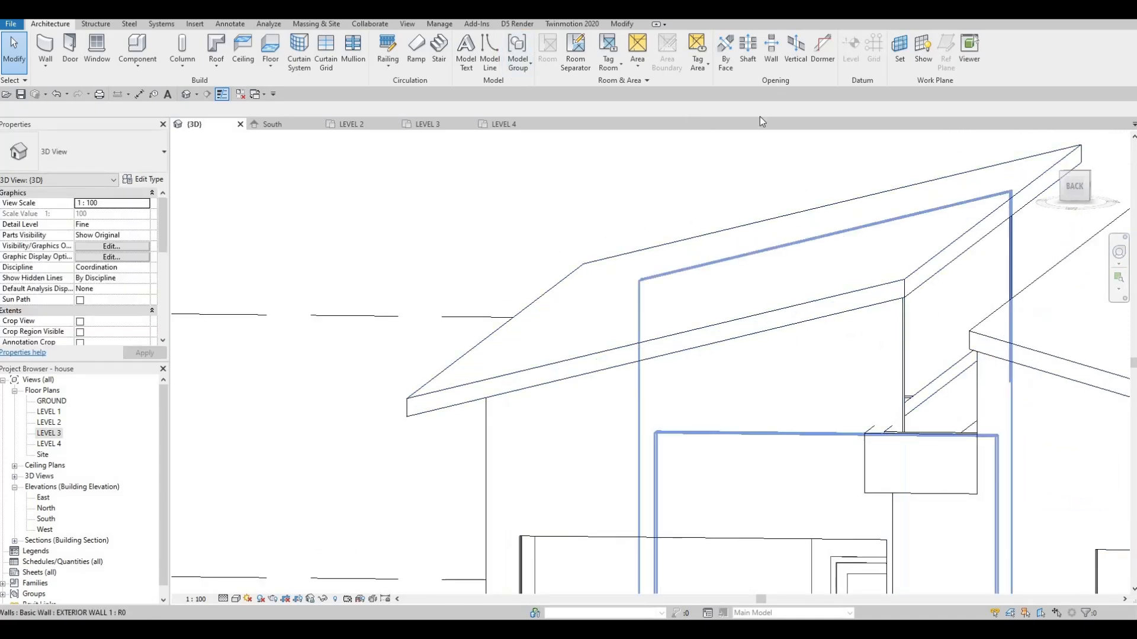
{"action": "left_click", "coordinate": [940, 391]}
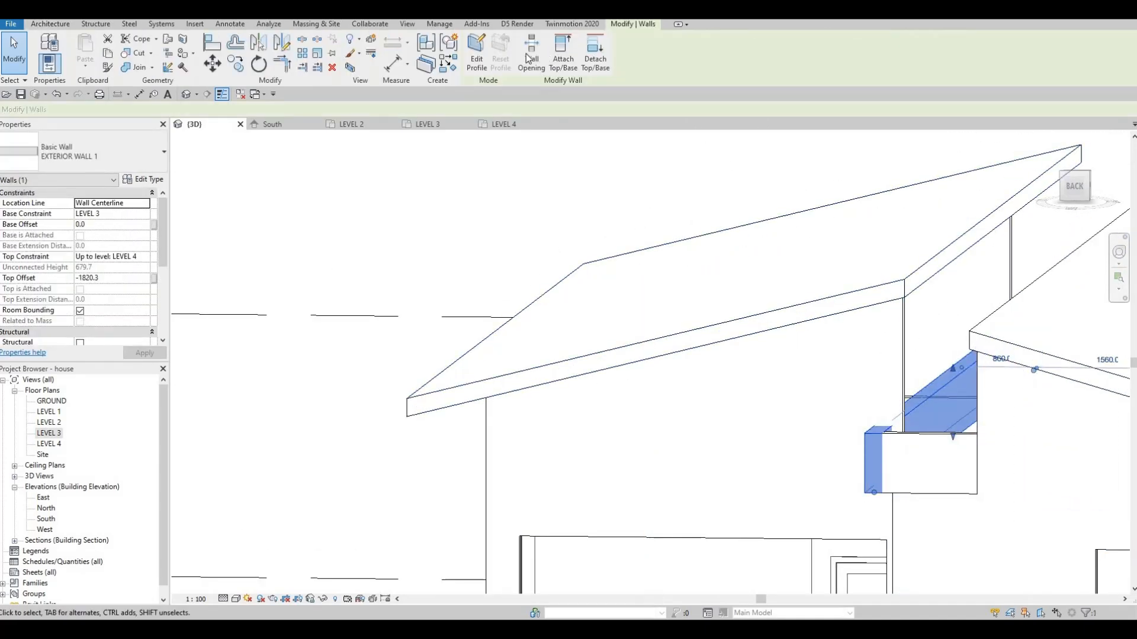
{"action": "left_click", "coordinate": [564, 53]}
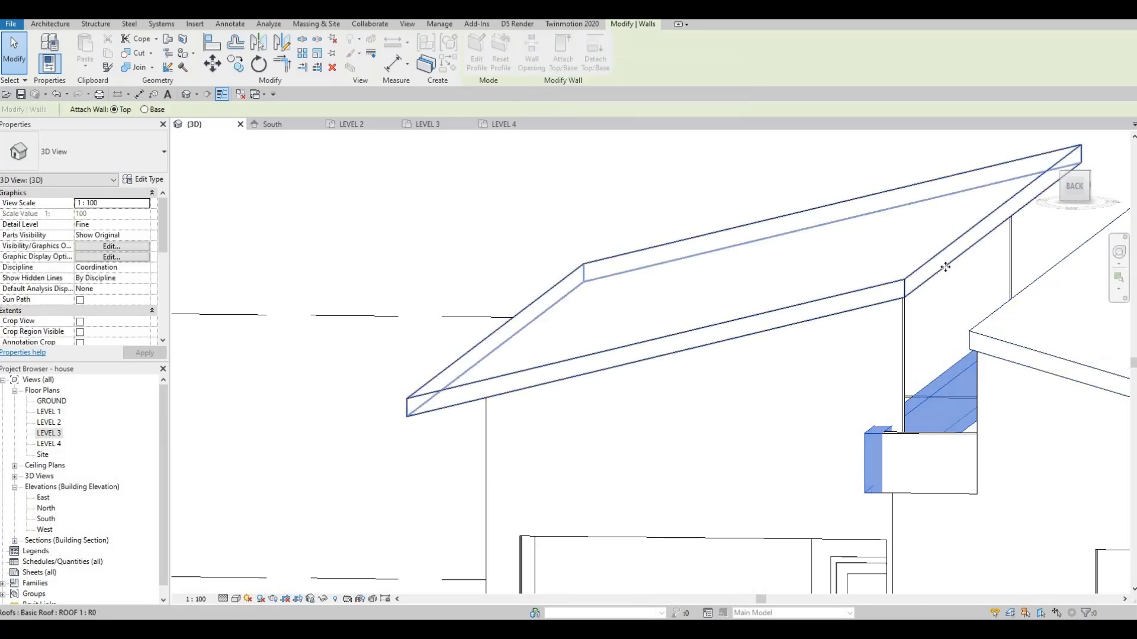
{"action": "left_click", "coordinate": [946, 272]}
{"action": "key", "text": "Escape"}
{"action": "middle_click_drag", "start_coordinate": [973, 262], "coordinate": [816, 426], "text": "shift"}
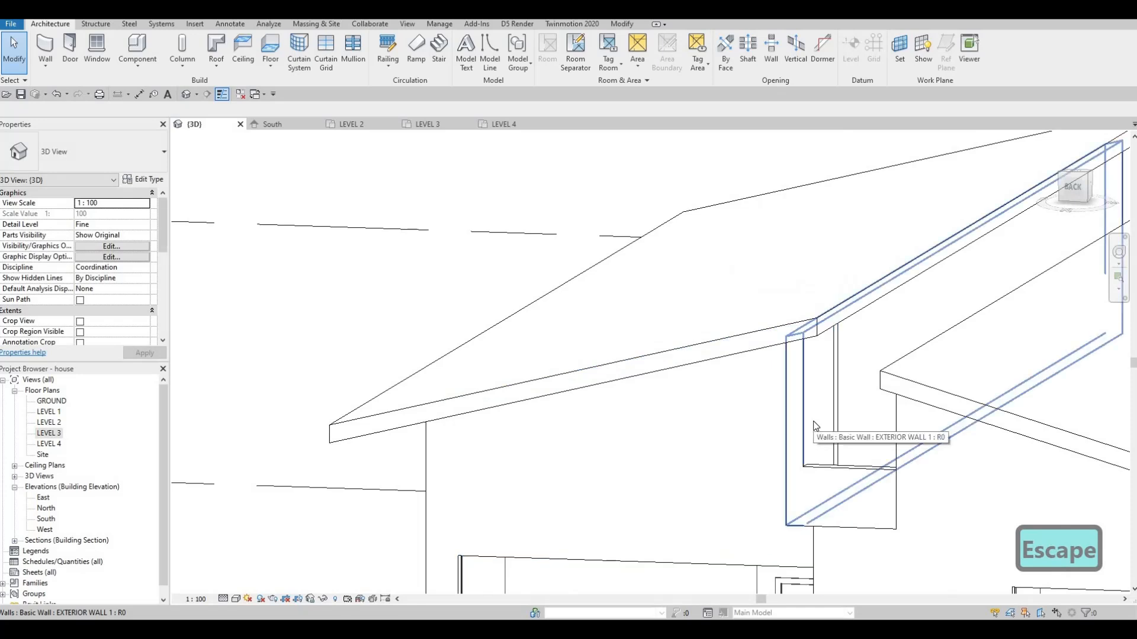
Step: In the LEVEL 4 plan, shorten the long EXTERIOR WALL 1 along grid 2 so it ends at the set-back end wall's centerline
{"action": "left_click", "coordinate": [814, 428]}
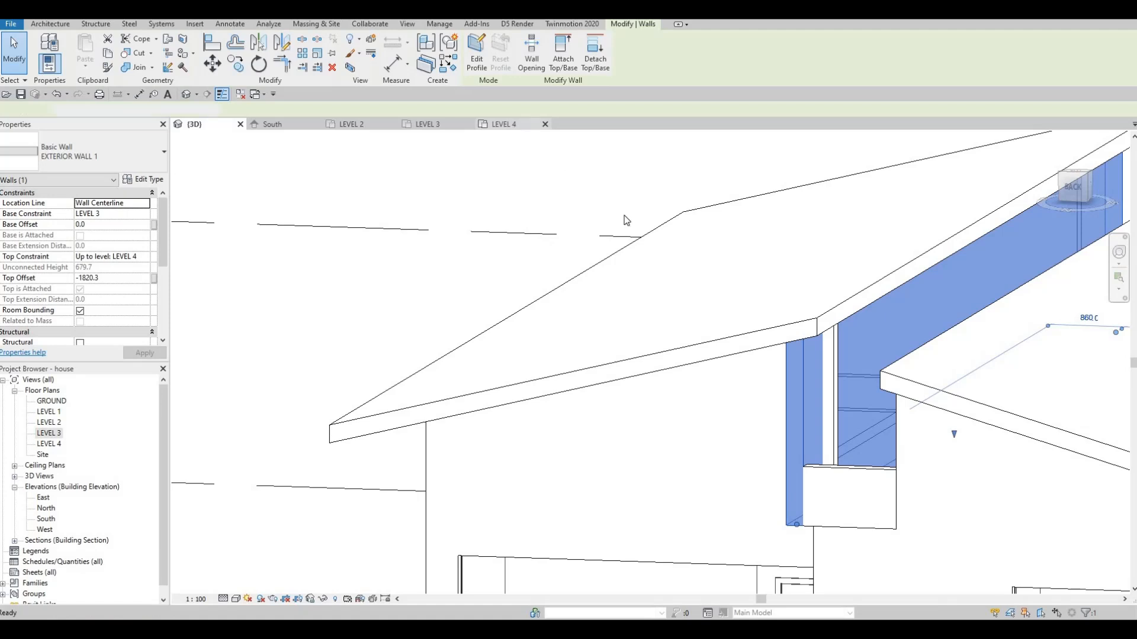
{"action": "middle_click_drag", "start_coordinate": [617, 268], "coordinate": [588, 408]}
{"action": "scroll", "coordinate": [586, 408], "scroll_direction": "down", "scroll_amount": 1}
{"action": "middle_click_drag", "start_coordinate": [585, 355], "coordinate": [553, 452]}
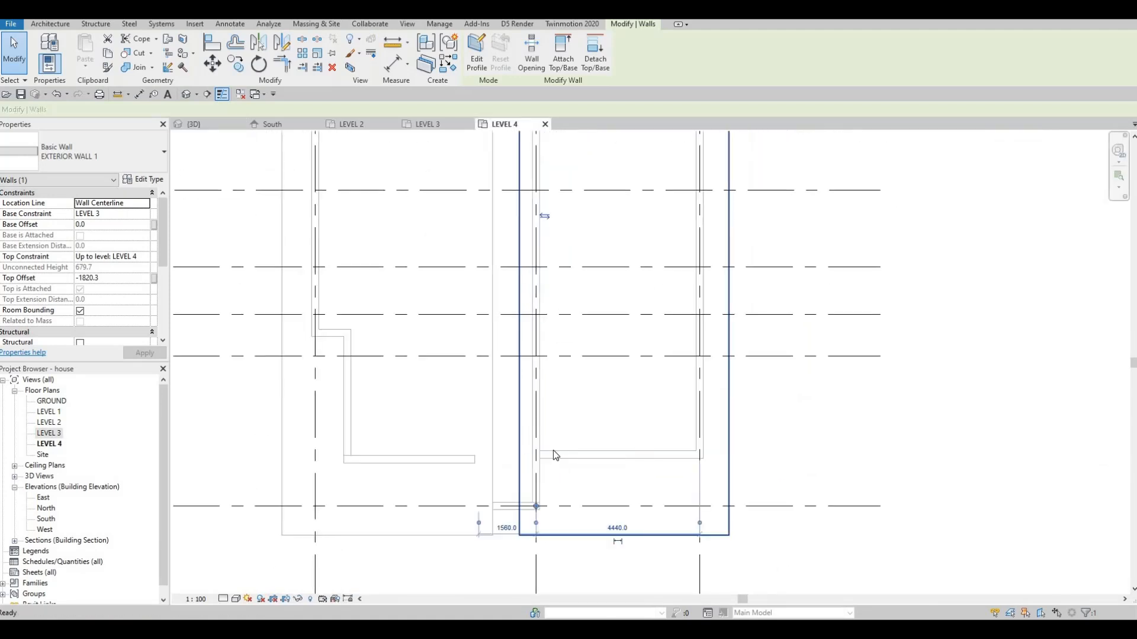
{"action": "scroll", "coordinate": [553, 448], "scroll_direction": "down", "scroll_amount": 1}
{"action": "middle_click_drag", "start_coordinate": [565, 289], "coordinate": [553, 442]}
{"action": "middle_click_drag", "start_coordinate": [542, 212], "coordinate": [535, 241]}
{"action": "scroll", "coordinate": [553, 149], "scroll_direction": "up", "scroll_amount": 2}
{"action": "scroll", "coordinate": [515, 221], "scroll_direction": "up", "scroll_amount": 1}
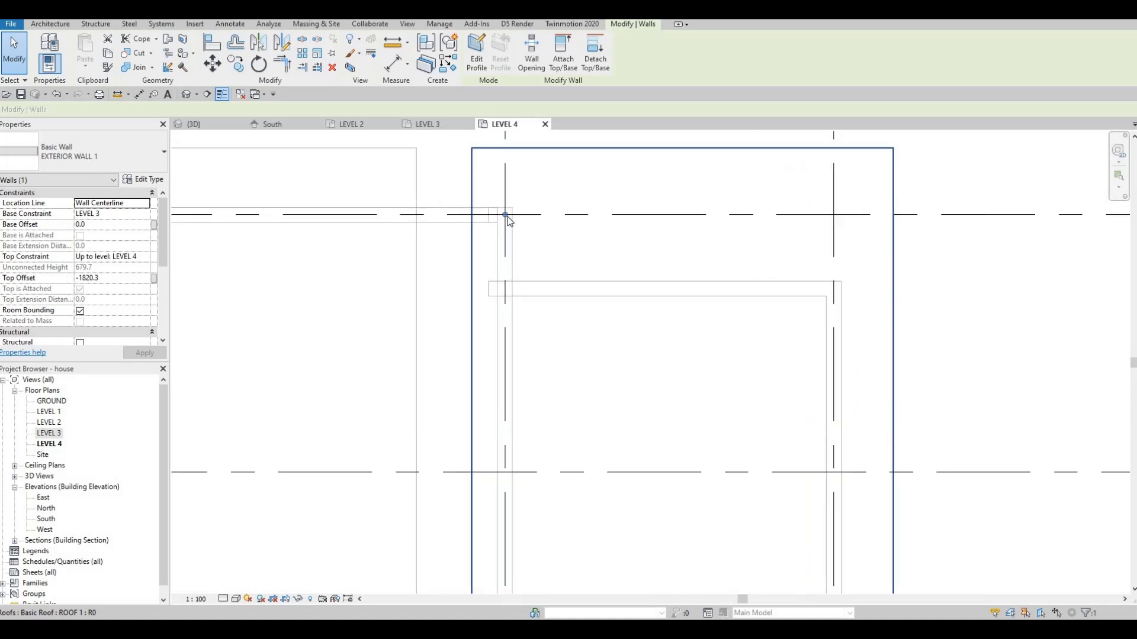
{"action": "key", "text": "r"}
{"action": "key", "text": "s"}
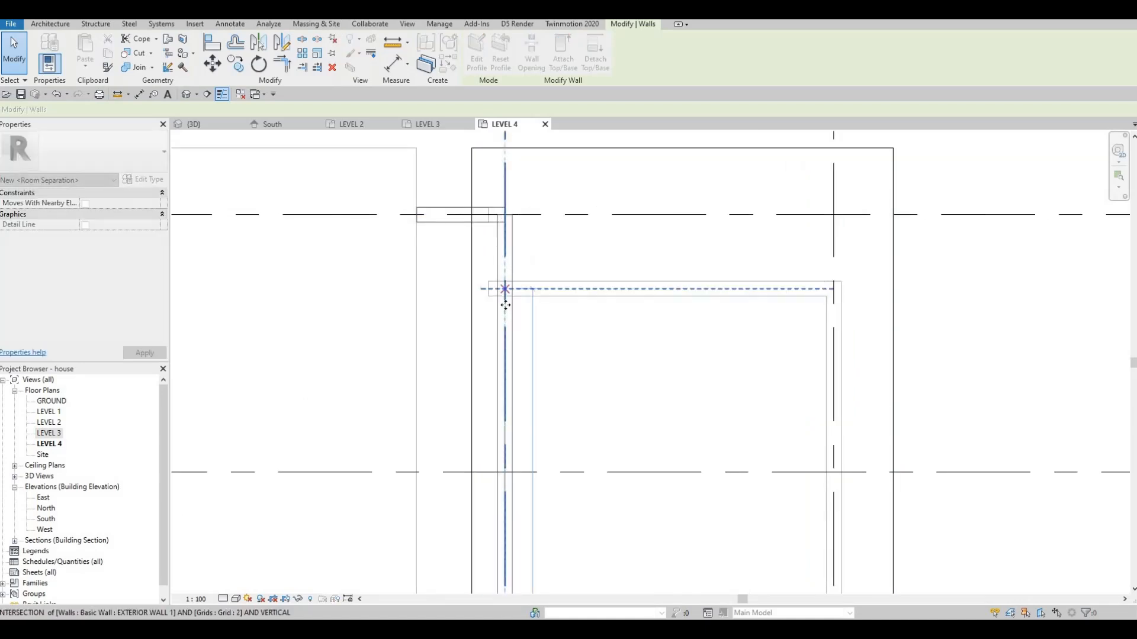
{"action": "key", "text": "Escape"}
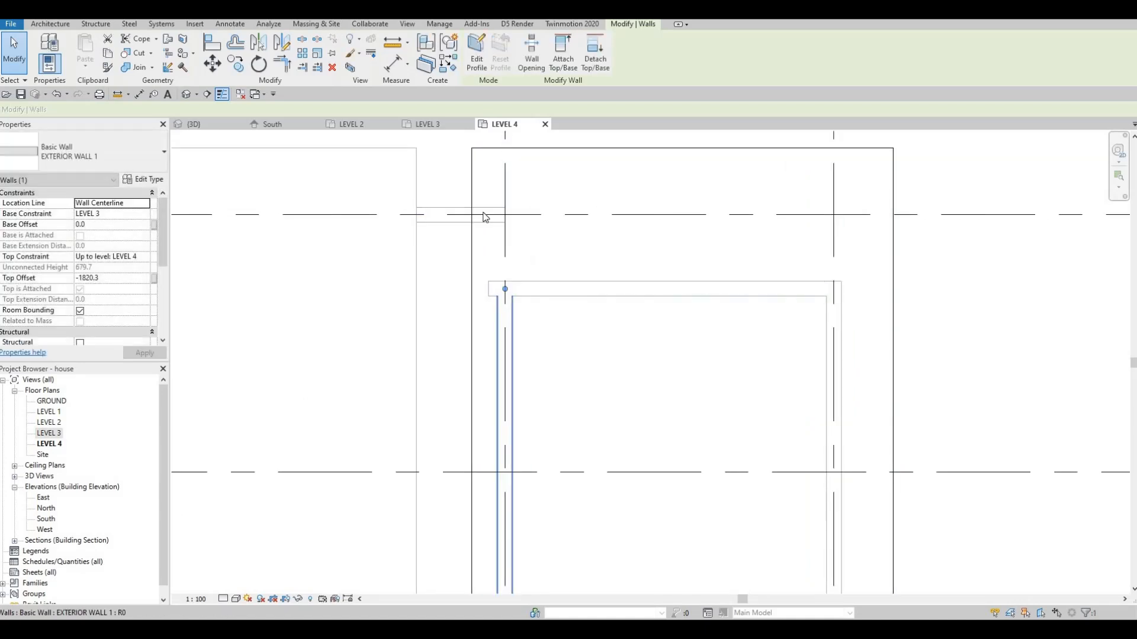
Step: Try to close the gap on LEVEL 4 with a similar EXTERIOR WALL 1 about 500 mm long, drawn from the short wall on grid A
{"action": "key", "text": "Escape"}
{"action": "left_click", "coordinate": [448, 208]}
{"action": "key", "text": "c"}
{"action": "key", "text": "s"}
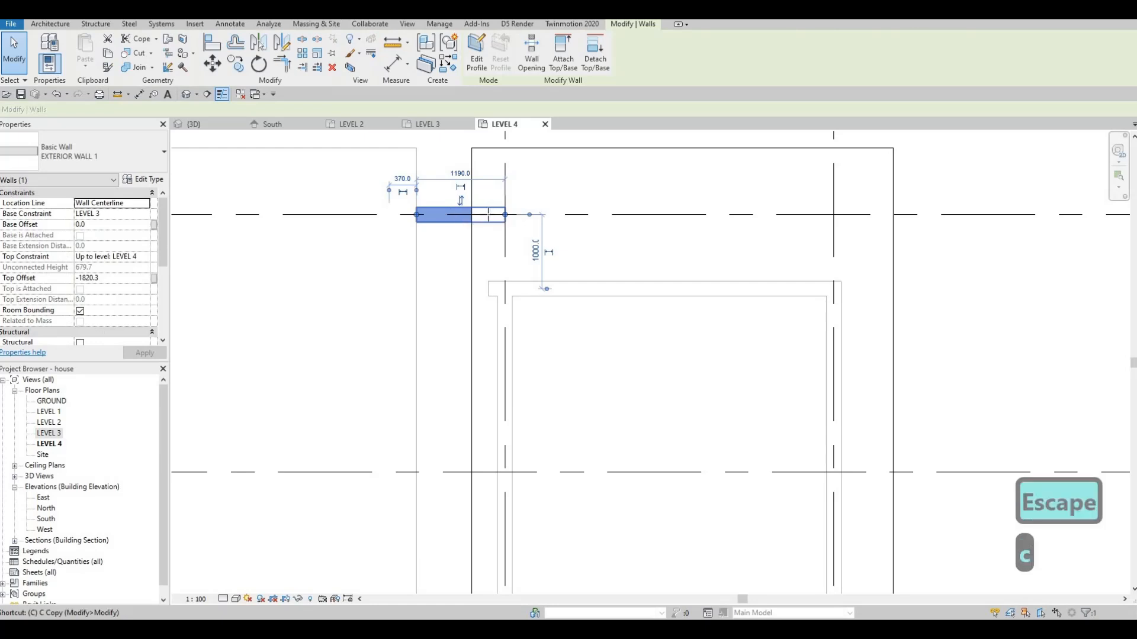
{"action": "left_click", "coordinate": [488, 253]}
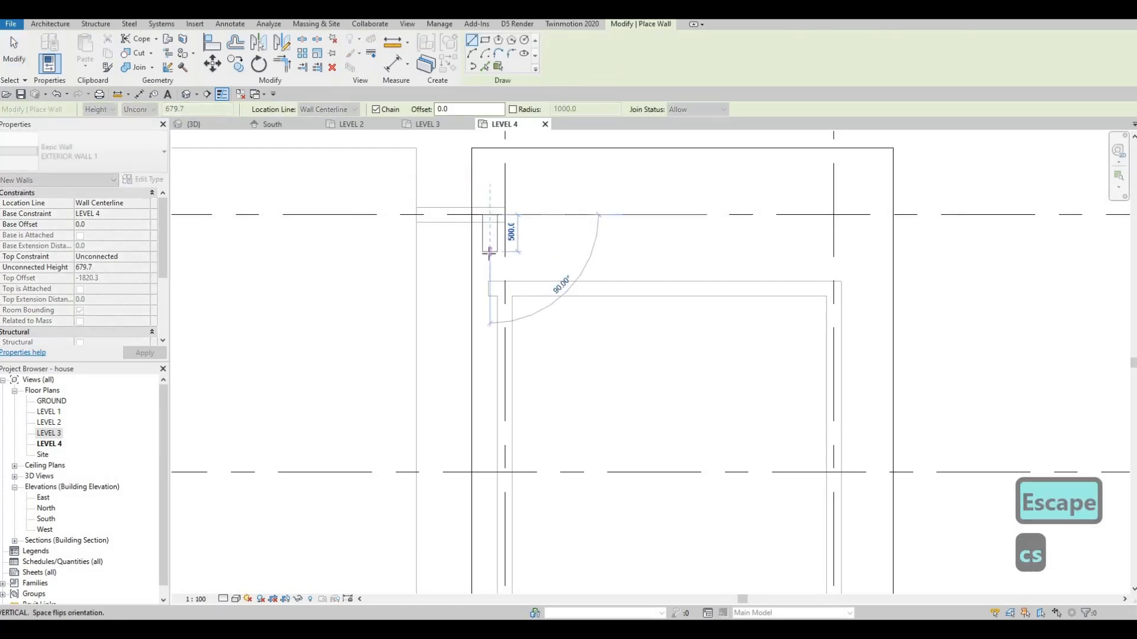
{"action": "key", "text": "Escape"}
{"action": "key", "text": "Escape"}
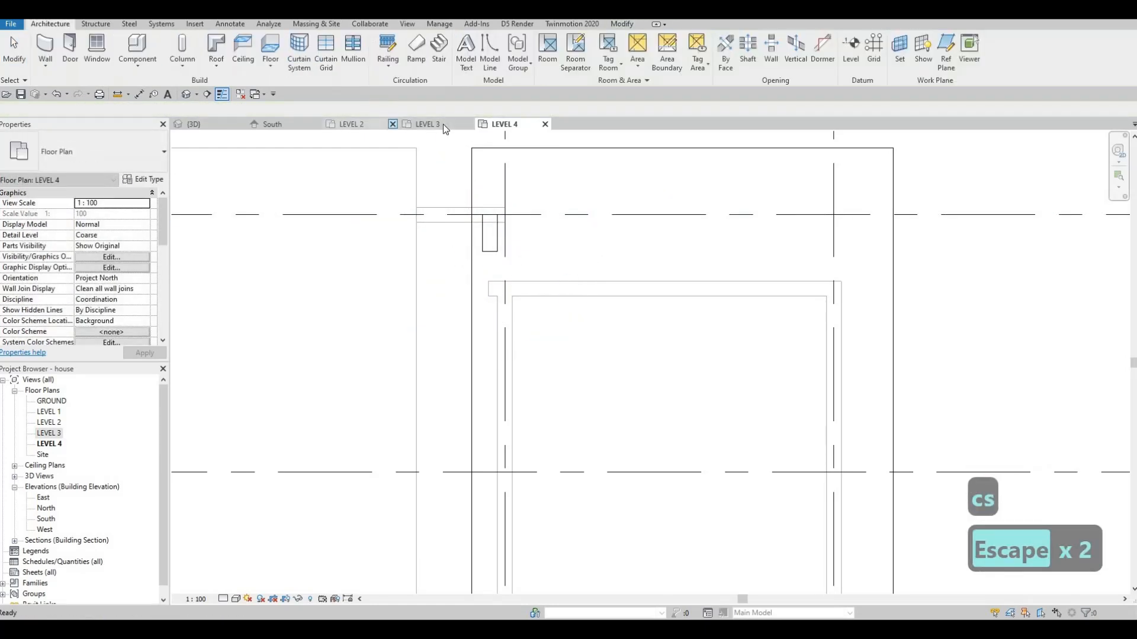
Step: In the 3D view, try to pull the free end of the short LEVEL 3 wall back to the edge of the wall below
{"action": "left_click", "coordinate": [430, 123]}
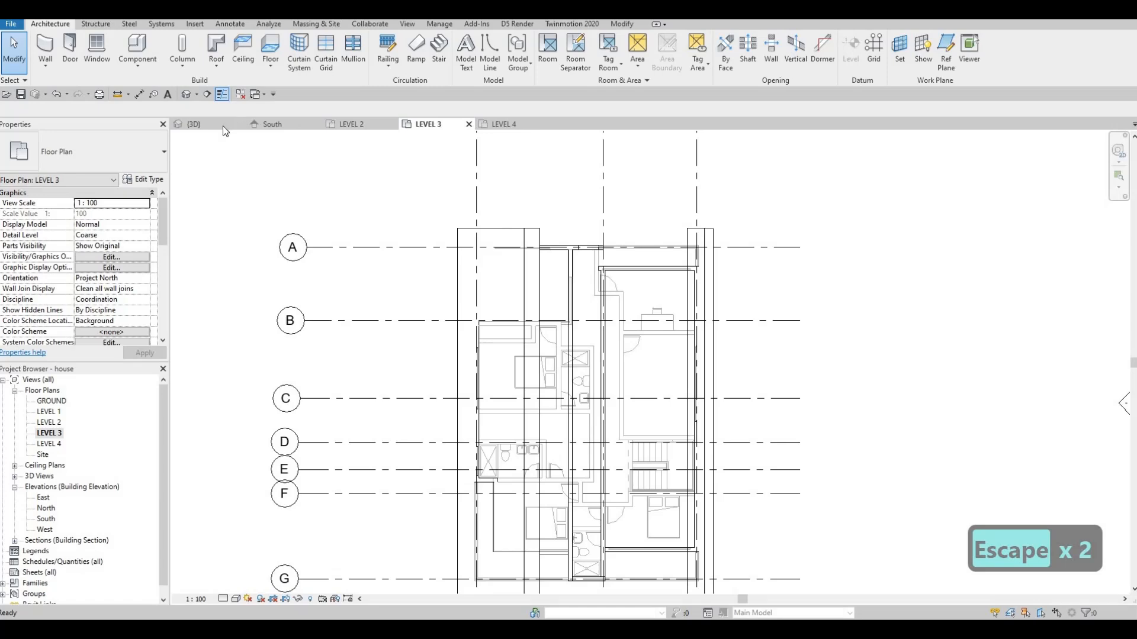
{"action": "key", "text": "Escape"}
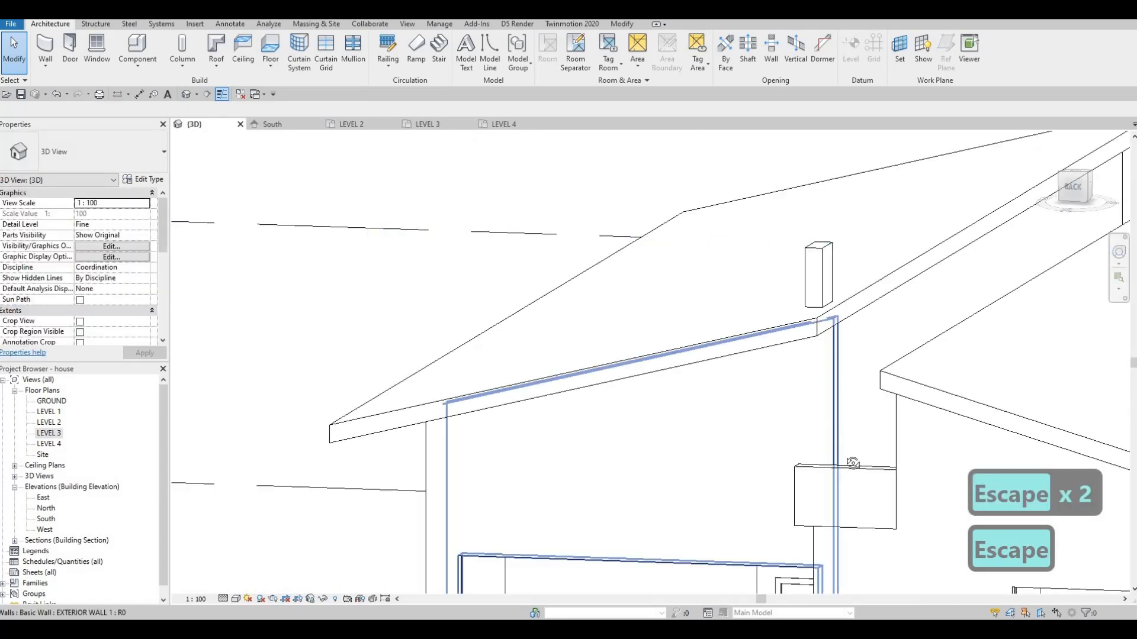
{"action": "middle_click_drag", "start_coordinate": [898, 467], "coordinate": [692, 299], "text": "shift"}
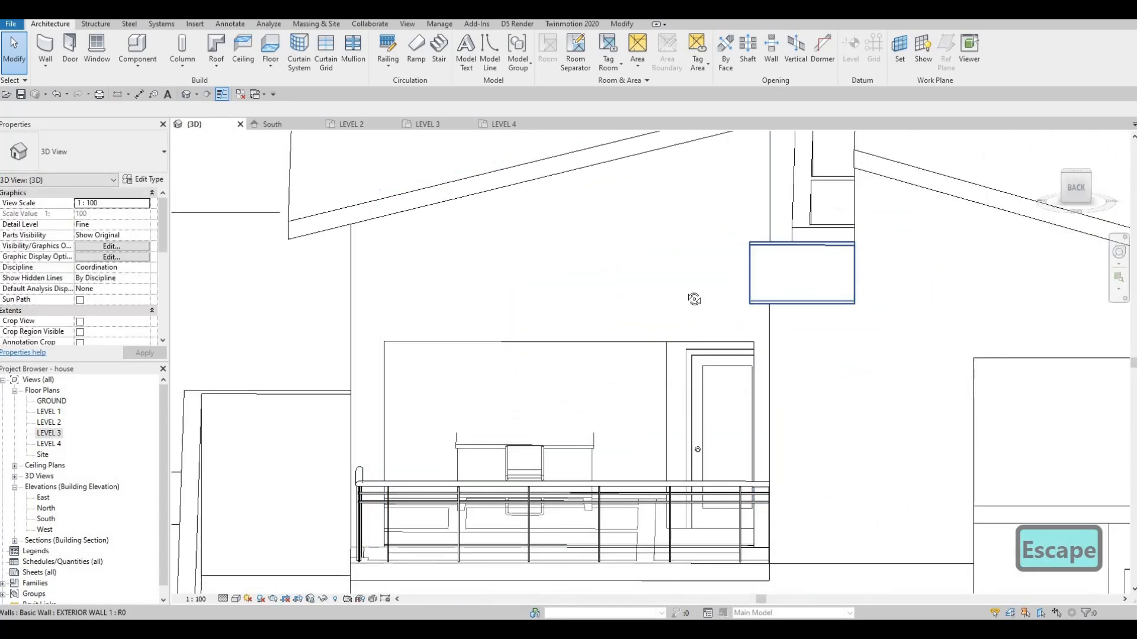
{"action": "middle_click_drag", "start_coordinate": [557, 300], "coordinate": [381, 299], "text": "shift"}
{"action": "left_click", "coordinate": [381, 305]}
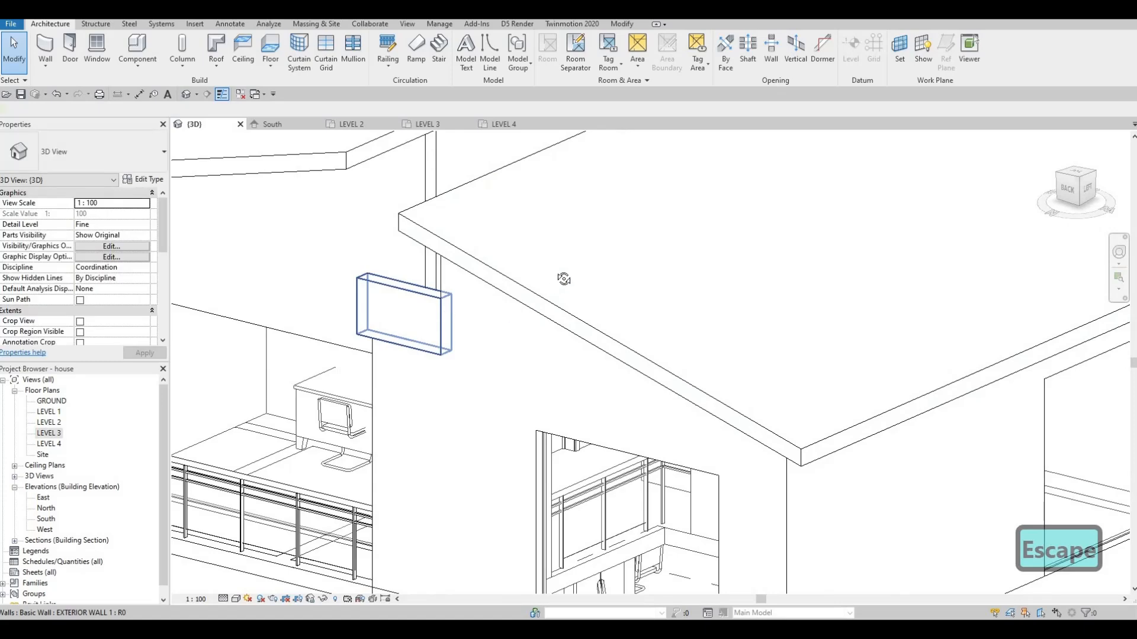
{"action": "middle_click_drag", "start_coordinate": [580, 214], "coordinate": [734, 142], "text": "shift"}
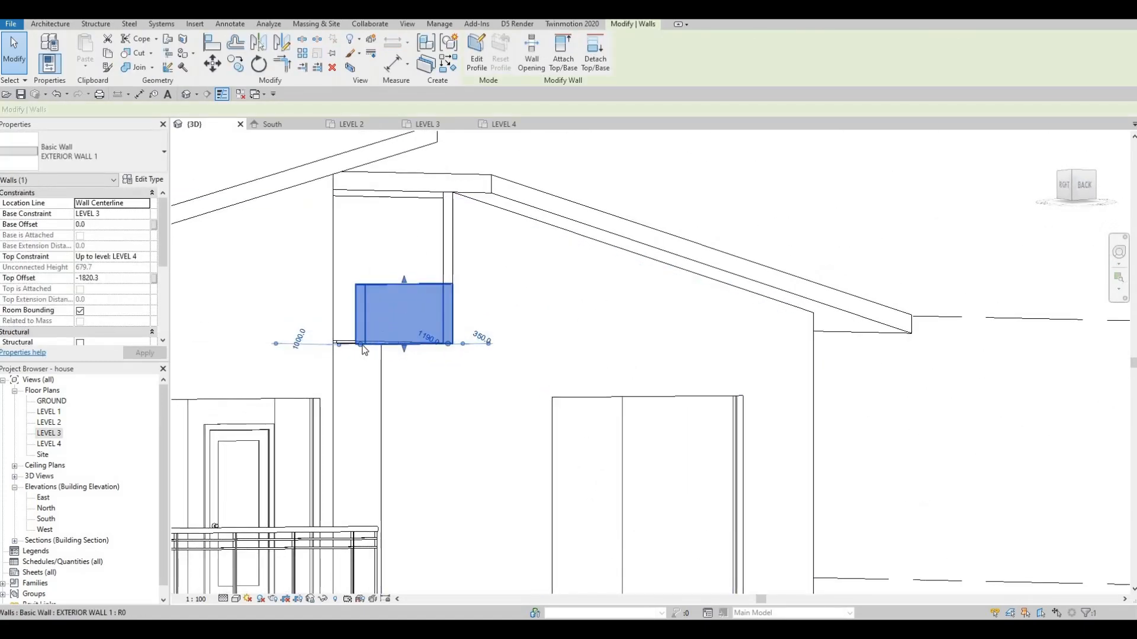
{"action": "left_click_drag", "start_coordinate": [360, 344], "coordinate": [383, 343]}
{"action": "key", "text": "Escape"}
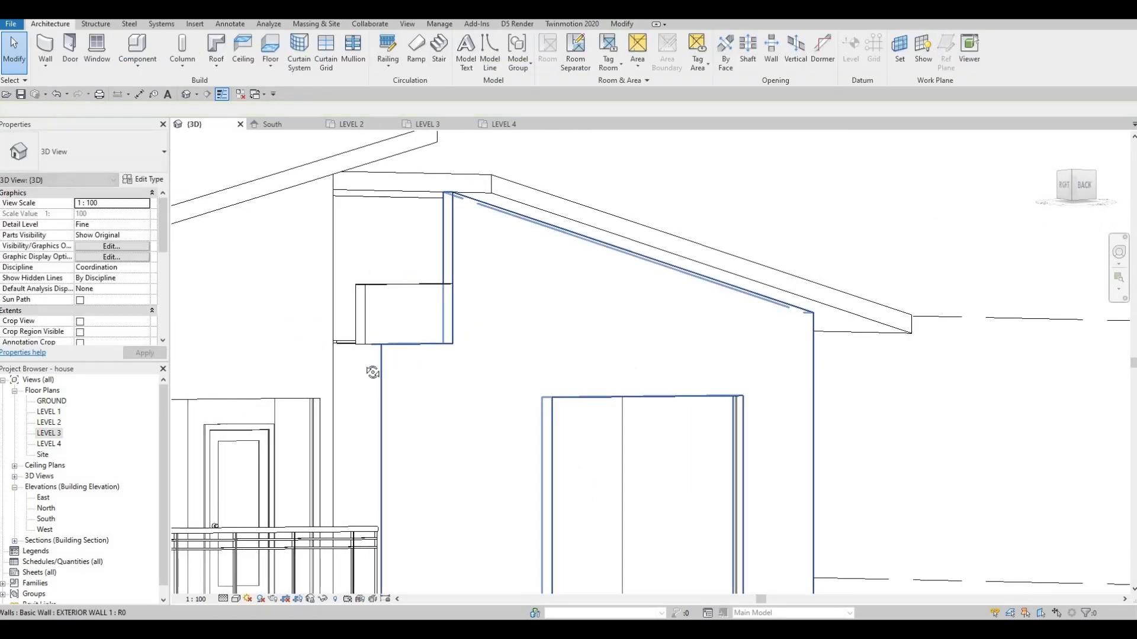
Step: Align the free end of the short wall with the side face of the wall below it
{"action": "middle_click_drag", "start_coordinate": [296, 459], "coordinate": [381, 368], "text": "shift"}
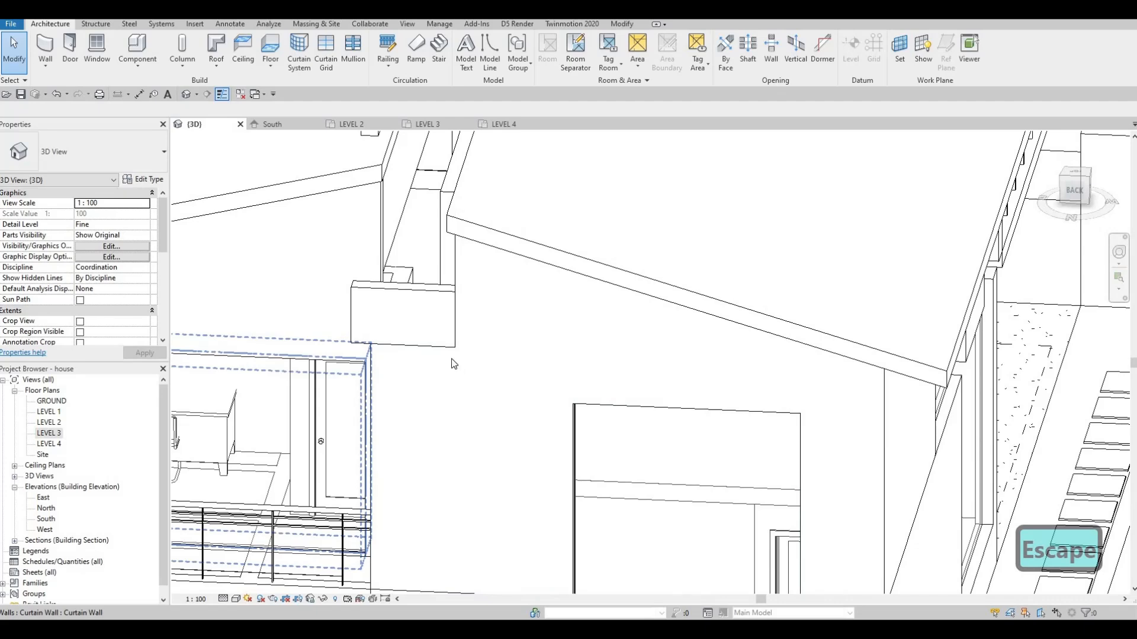
{"action": "middle_click_drag", "start_coordinate": [454, 364], "coordinate": [452, 299], "text": "shift"}
{"action": "key", "text": "a"}
{"action": "key", "text": "l"}
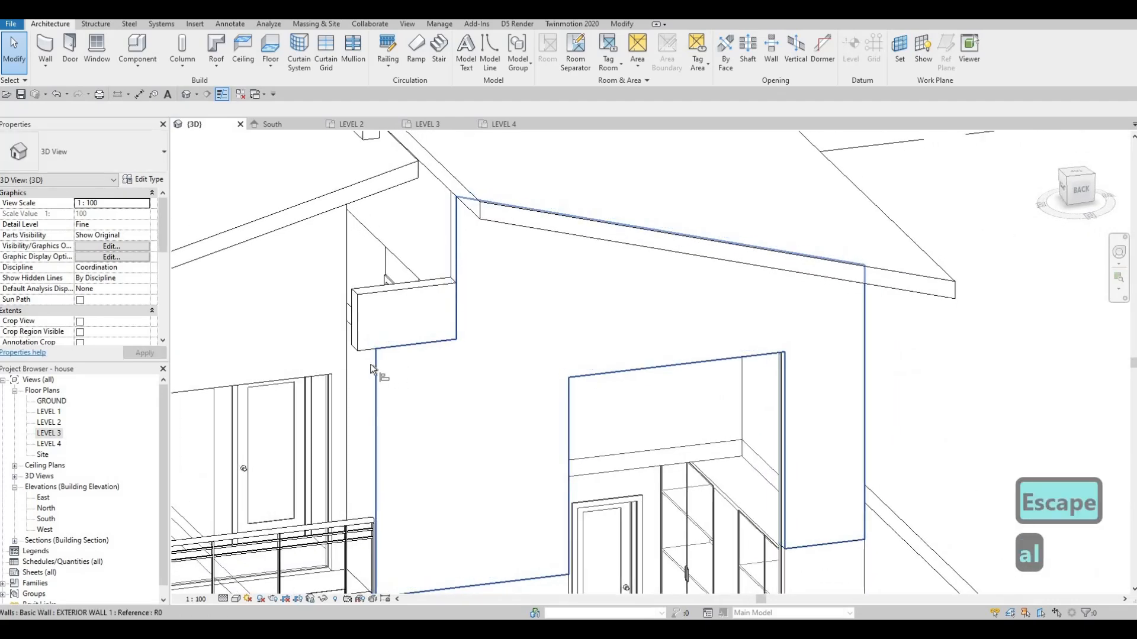
{"action": "left_click", "coordinate": [373, 362]}
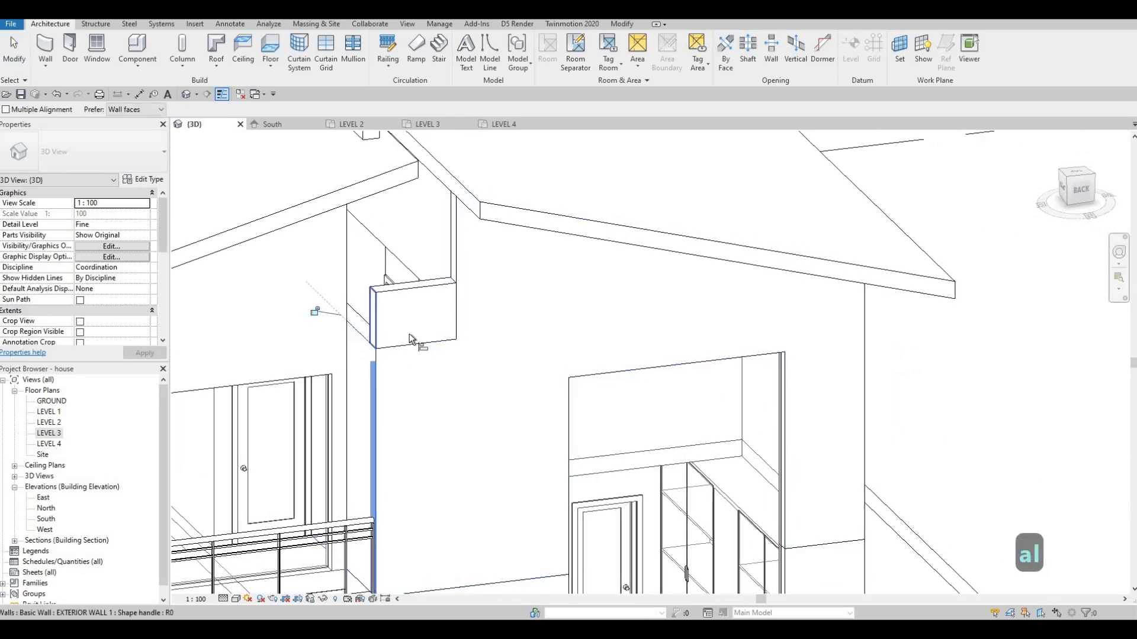
{"action": "key", "text": "Escape"}
{"action": "key", "text": "Escape"}
{"action": "left_click", "coordinate": [414, 298]}
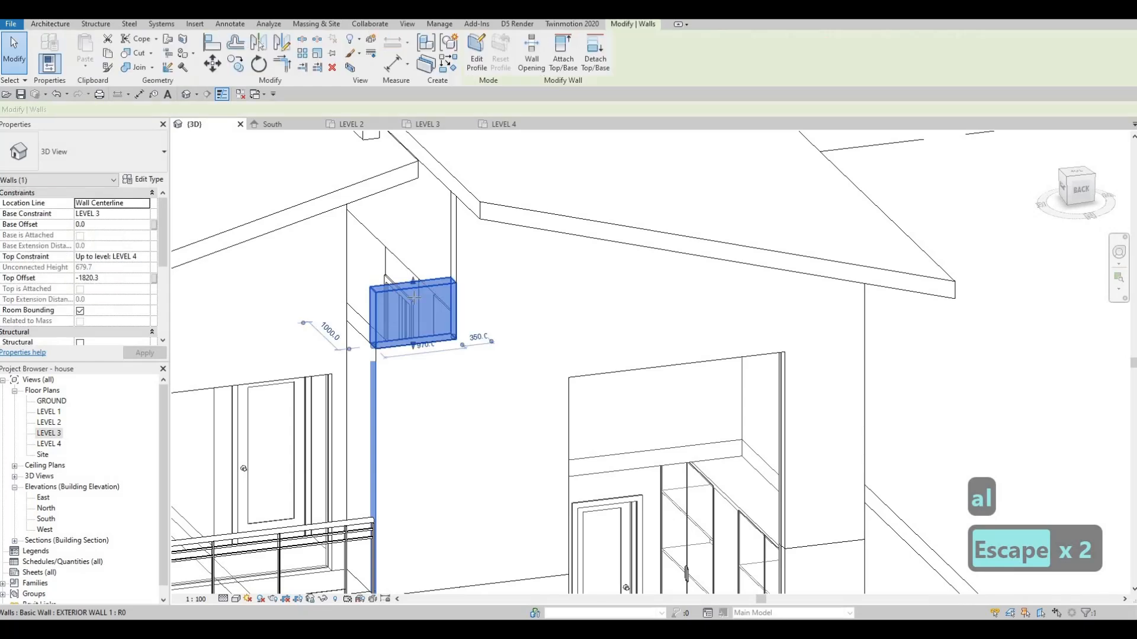
{"action": "key", "text": "c"}
{"action": "key", "text": "s"}
{"action": "left_click", "coordinate": [509, 126]}
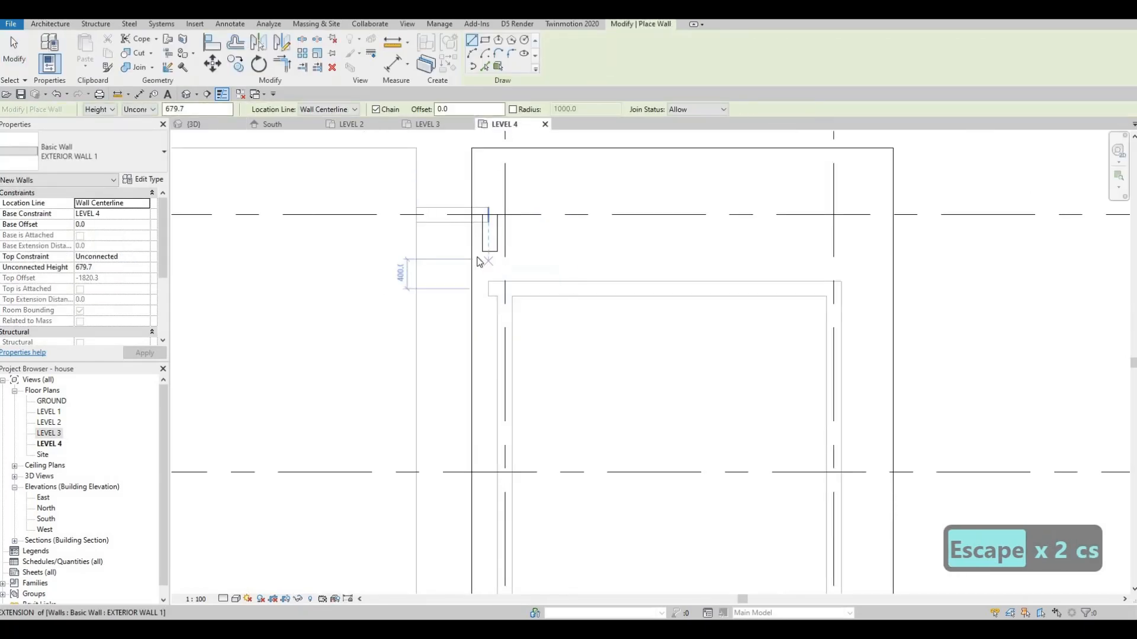
{"action": "scroll", "coordinate": [483, 254], "scroll_direction": "down", "scroll_amount": 2}
{"action": "key", "text": "Escape"}
{"action": "key", "text": "Escape"}
Step: Delete the 500 mm wall piece drawn at grid A in the LEVEL 4 plan
{"action": "left_click", "coordinate": [488, 248]}
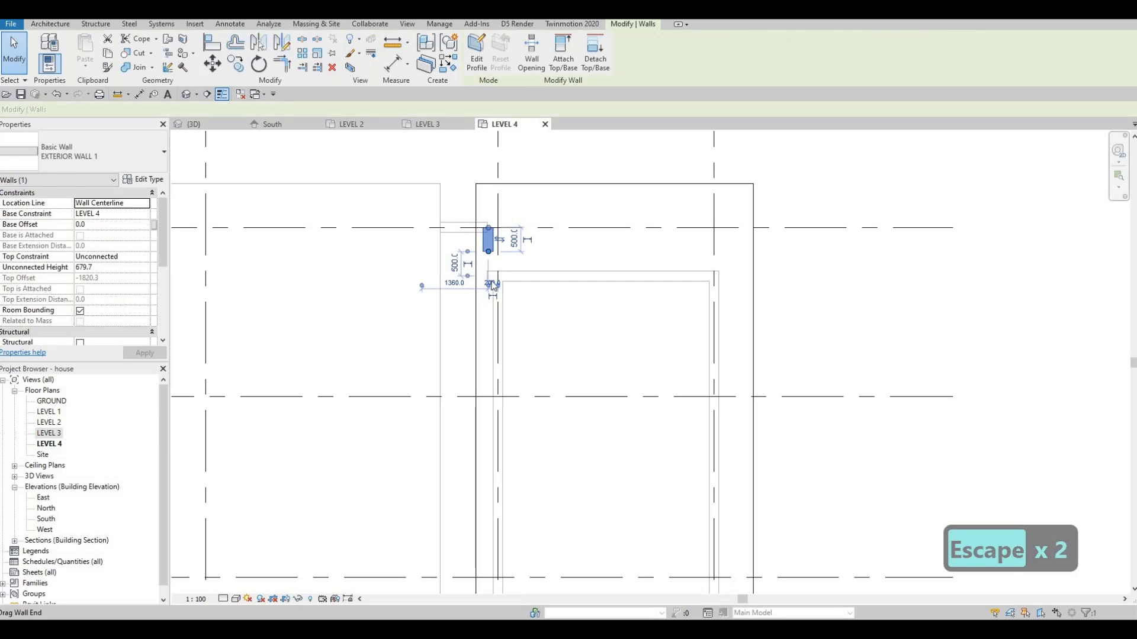
{"action": "key", "text": "Delete"}
{"action": "scroll", "coordinate": [481, 201], "scroll_direction": "down", "scroll_amount": 4}
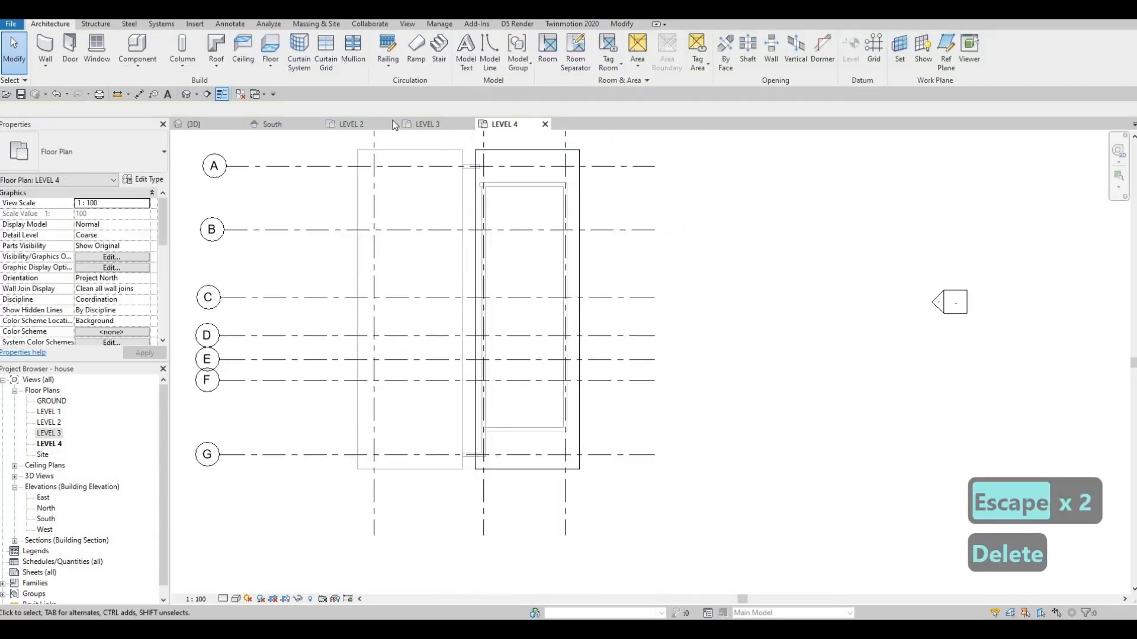
{"action": "left_click", "coordinate": [418, 125]}
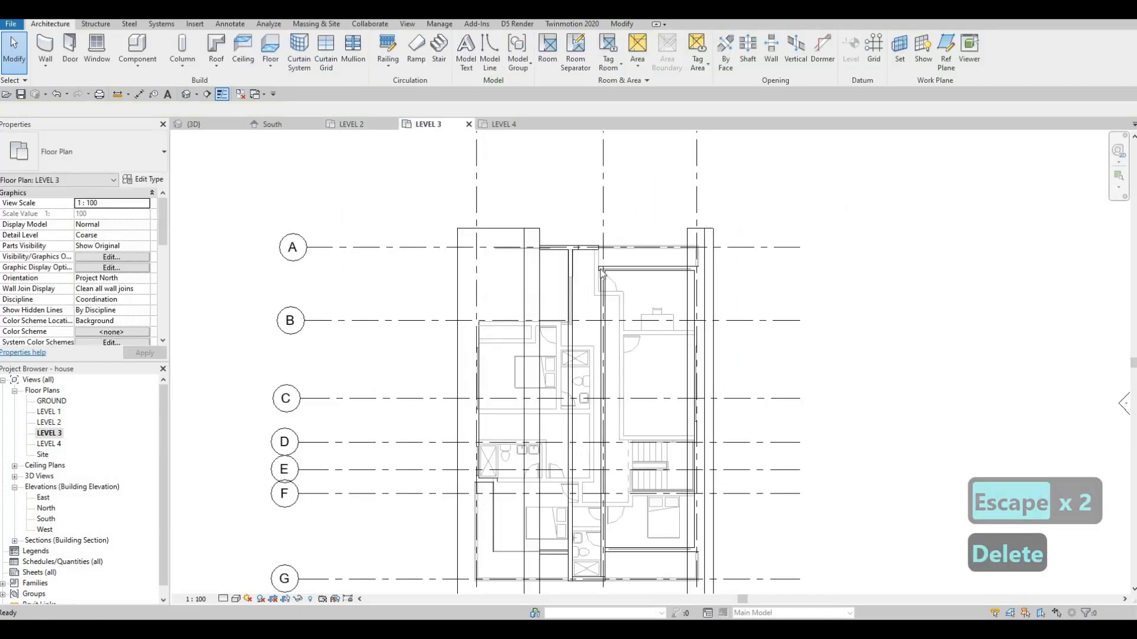
{"action": "scroll", "coordinate": [602, 266], "scroll_direction": "up", "scroll_amount": 4}
{"action": "key", "text": "Escape"}
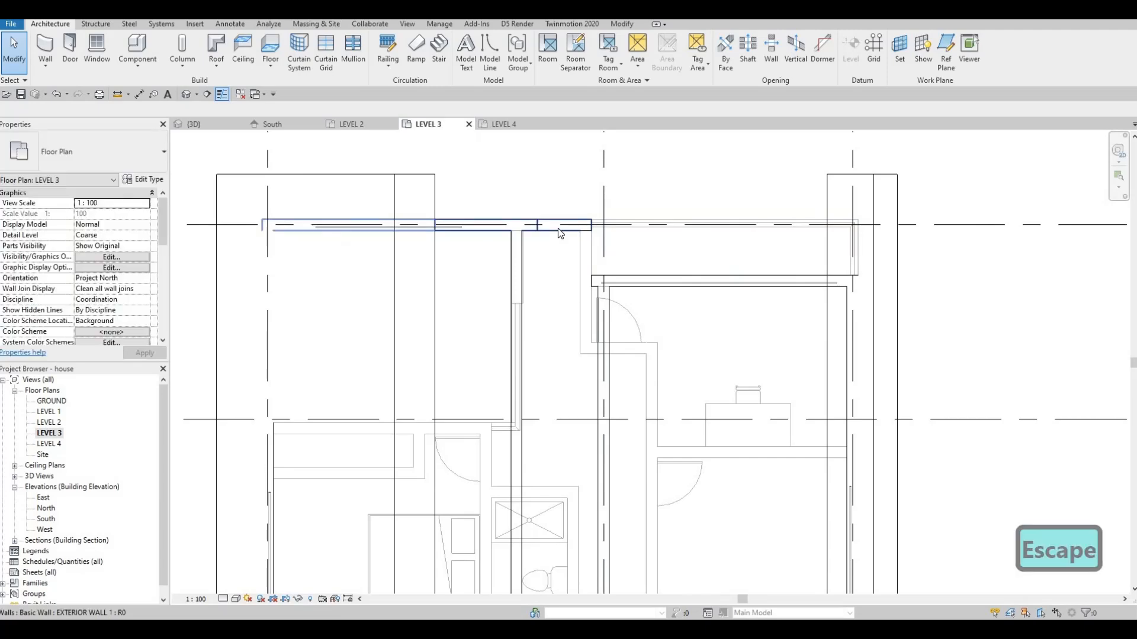
{"action": "left_click", "coordinate": [510, 226]}
{"action": "key", "text": "Escape"}
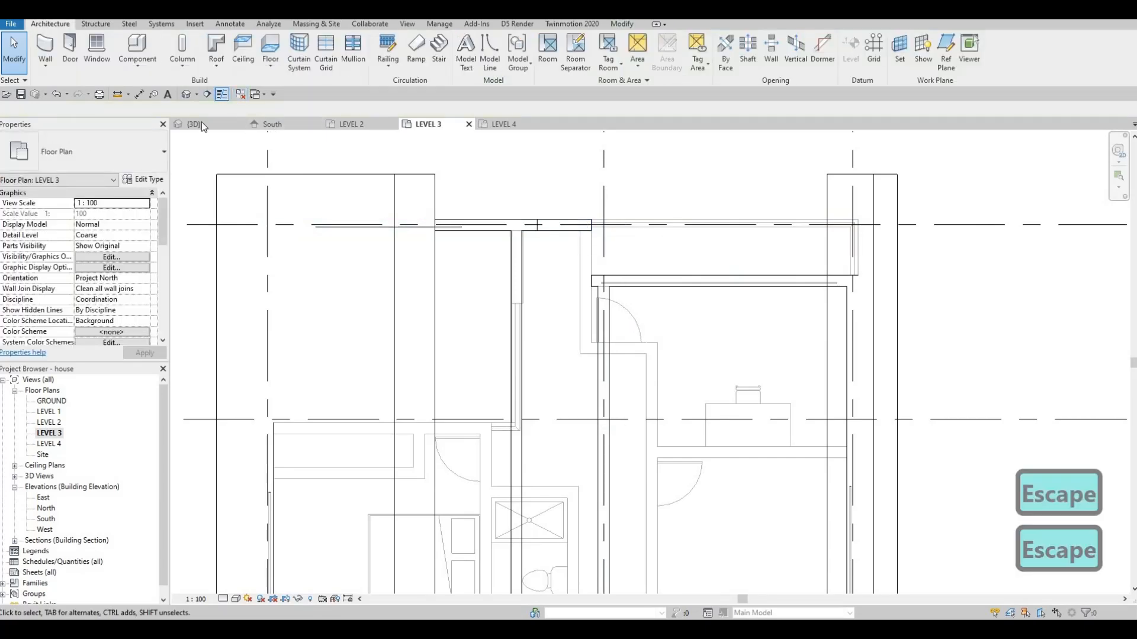
Step: On LEVEL 3, draw a wall matching the short one, about 1100 mm long, from its free end toward the set-back end wall
{"action": "key", "text": "ctrl+Tab"}
{"action": "left_click", "coordinate": [413, 299]}
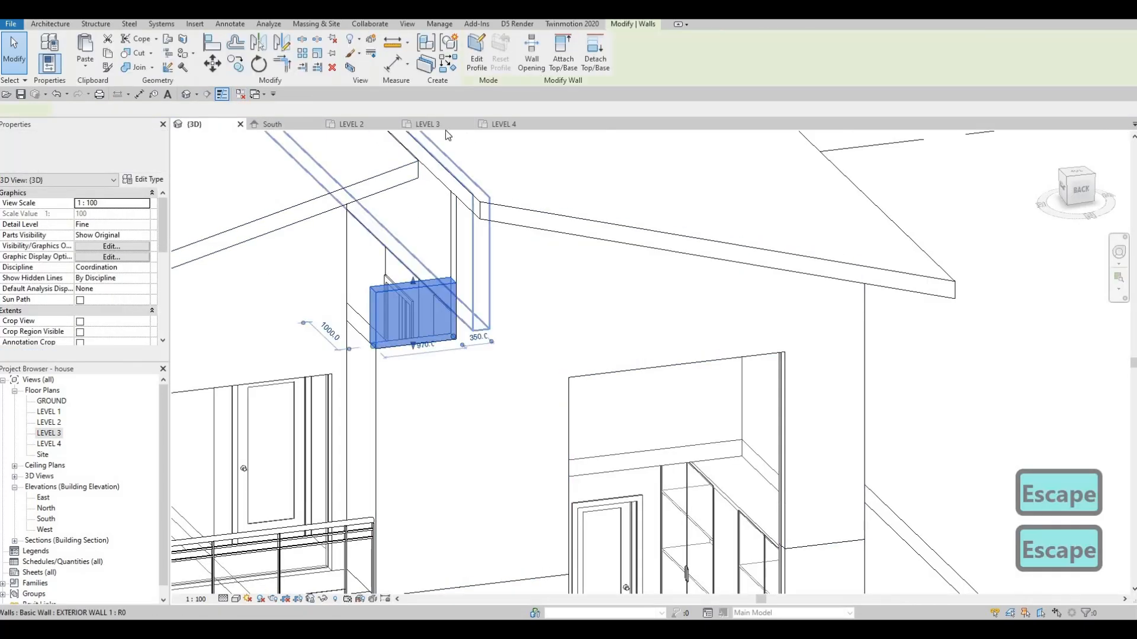
{"action": "left_click", "coordinate": [441, 127]}
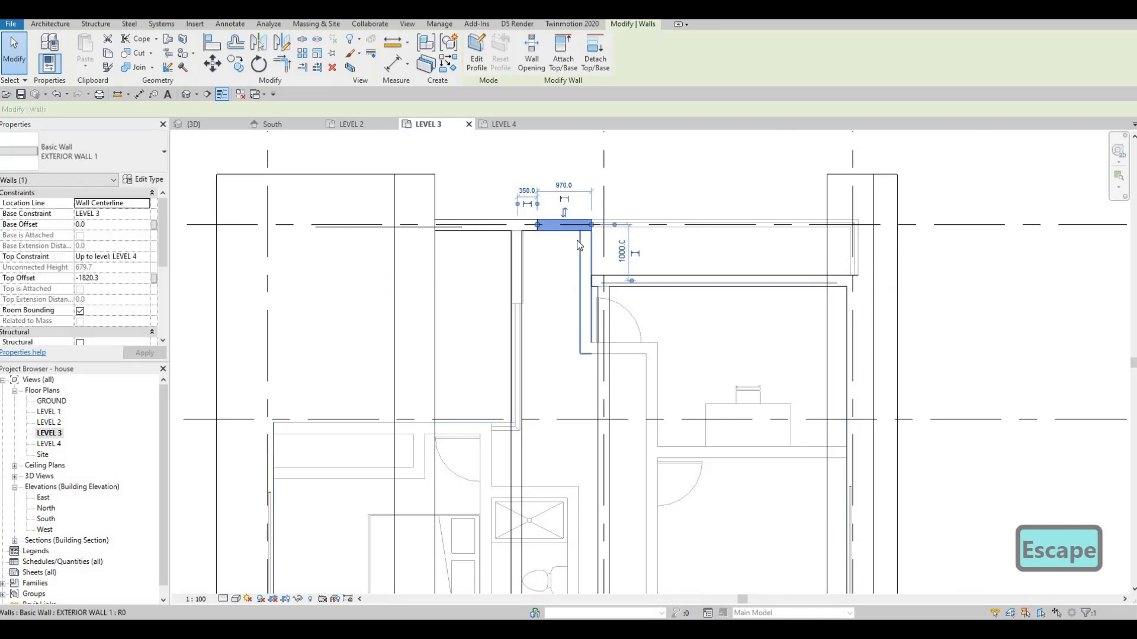
{"action": "key", "text": "c"}
{"action": "key", "text": "s"}
{"action": "scroll", "coordinate": [585, 225], "scroll_direction": "up", "scroll_amount": 3}
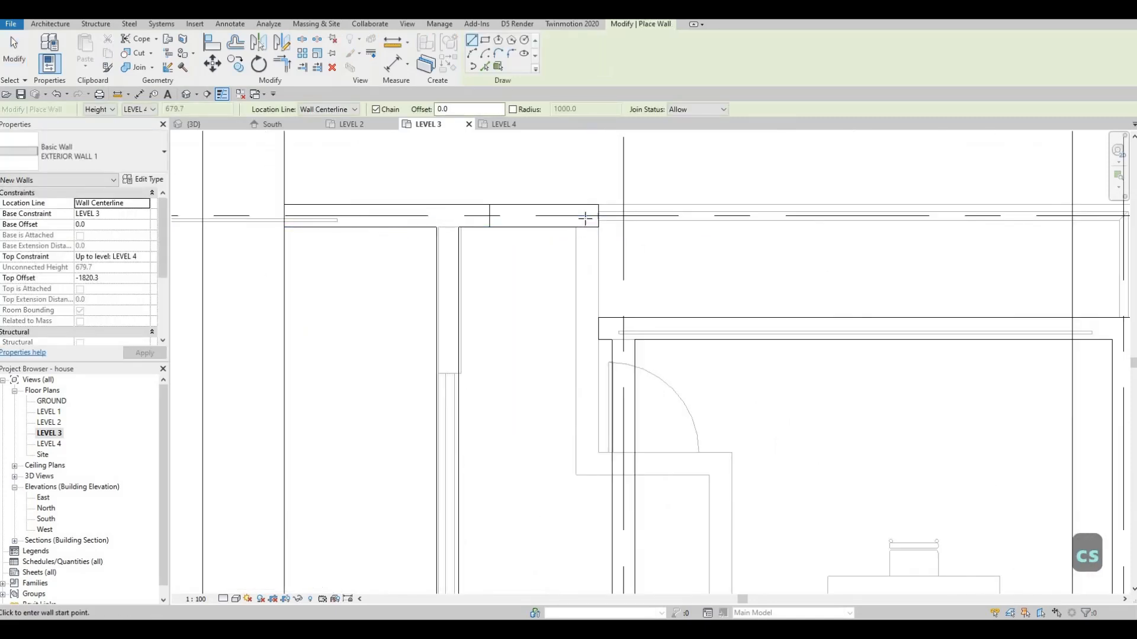
{"action": "left_click", "coordinate": [586, 215]}
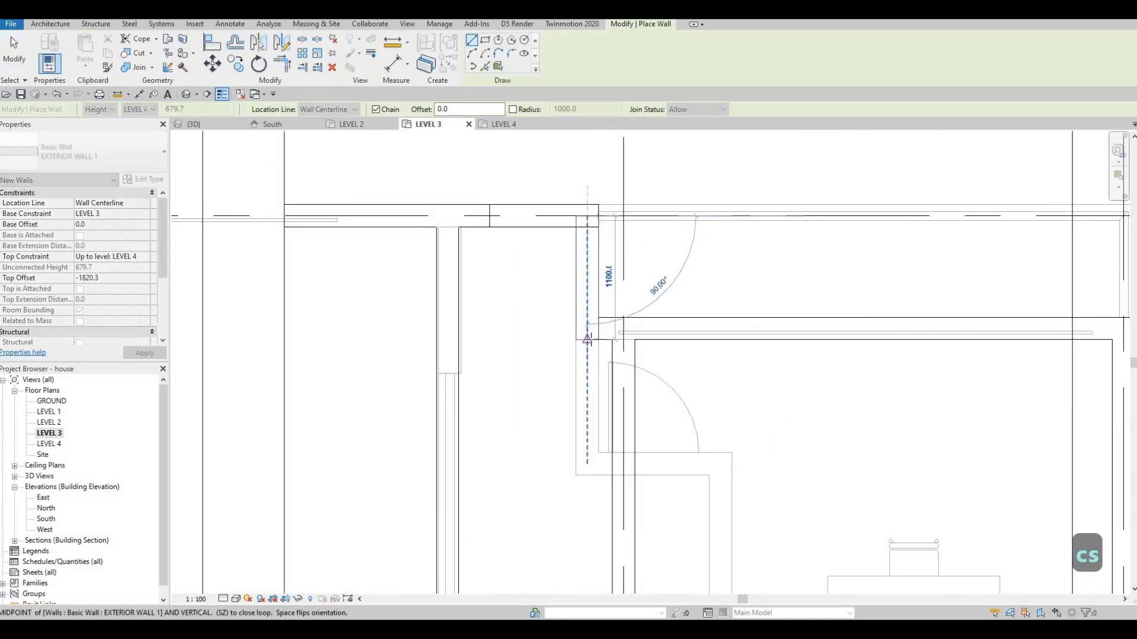
{"action": "key", "text": "Escape"}
{"action": "key", "text": "Escape"}
{"action": "key", "text": "Escape"}
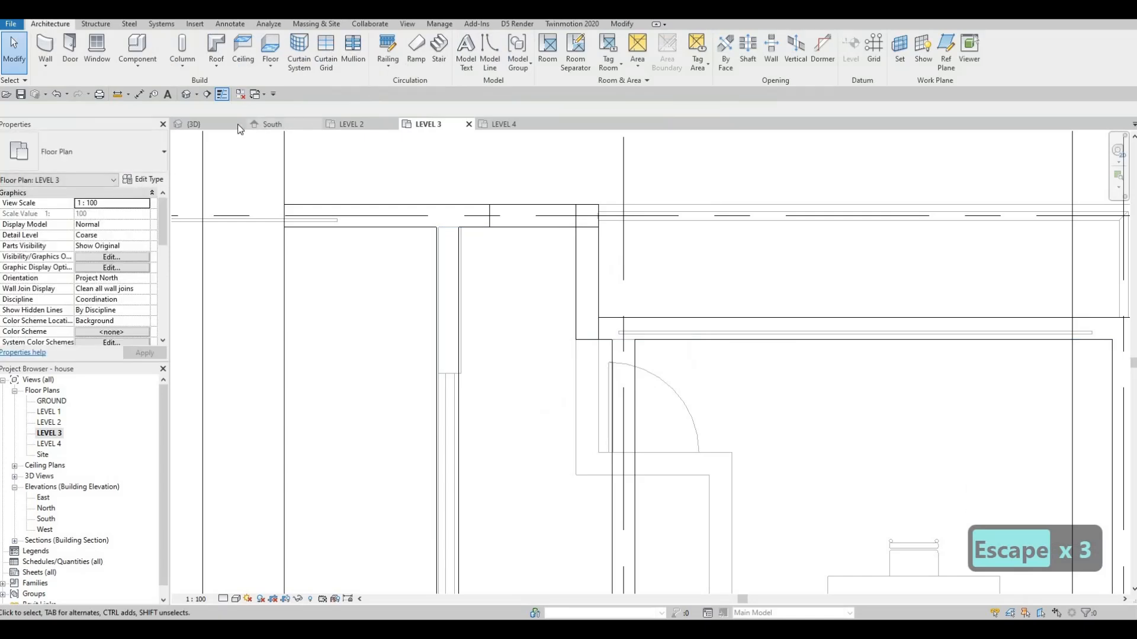
Step: In the 3D view, trim the new side wall and the short grid A wall to a corner
{"action": "left_click", "coordinate": [209, 125]}
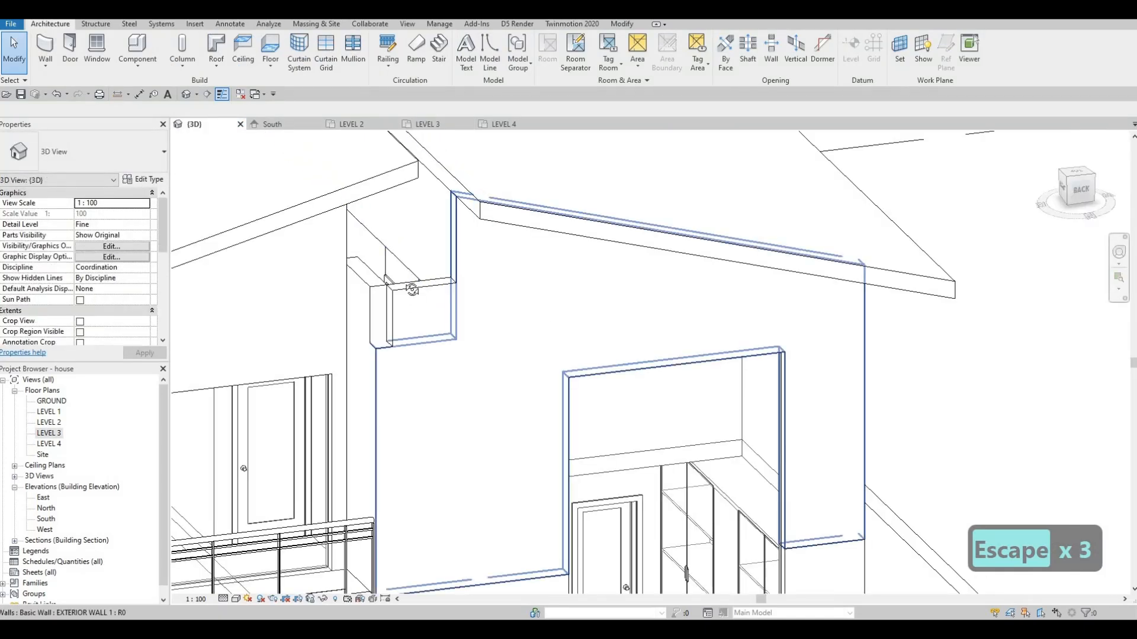
{"action": "key", "text": "Escape"}
{"action": "middle_click_drag", "start_coordinate": [342, 251], "coordinate": [446, 264], "text": "shift"}
{"action": "middle_click_drag", "start_coordinate": [415, 331], "coordinate": [410, 390], "text": "shift"}
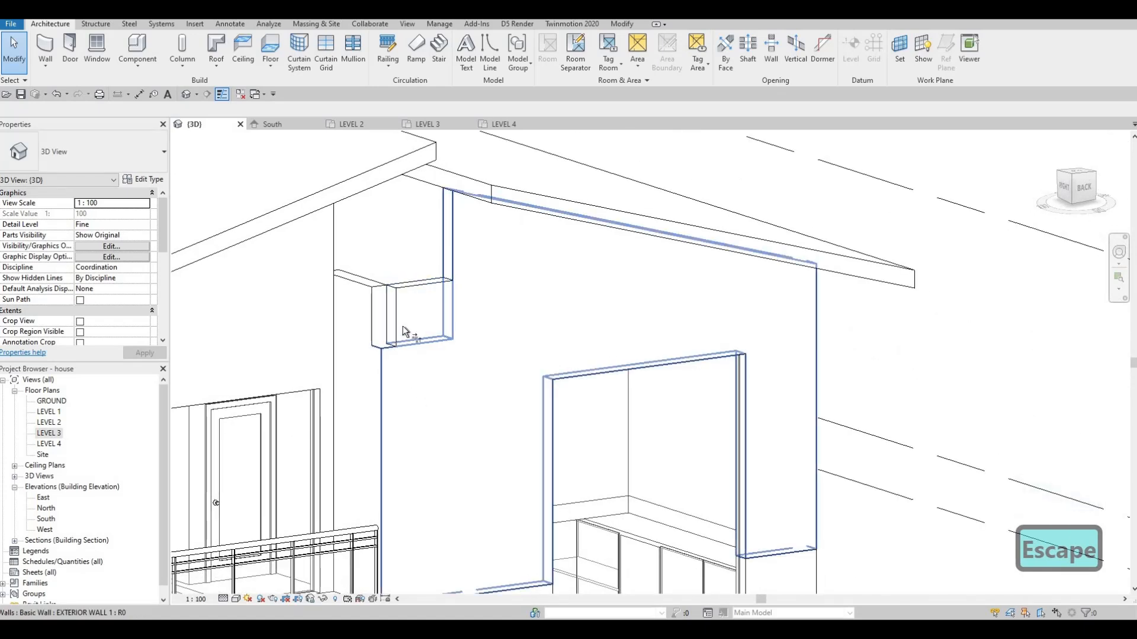
{"action": "key", "text": "t"}
{"action": "key", "text": "r"}
{"action": "left_click", "coordinate": [377, 311]}
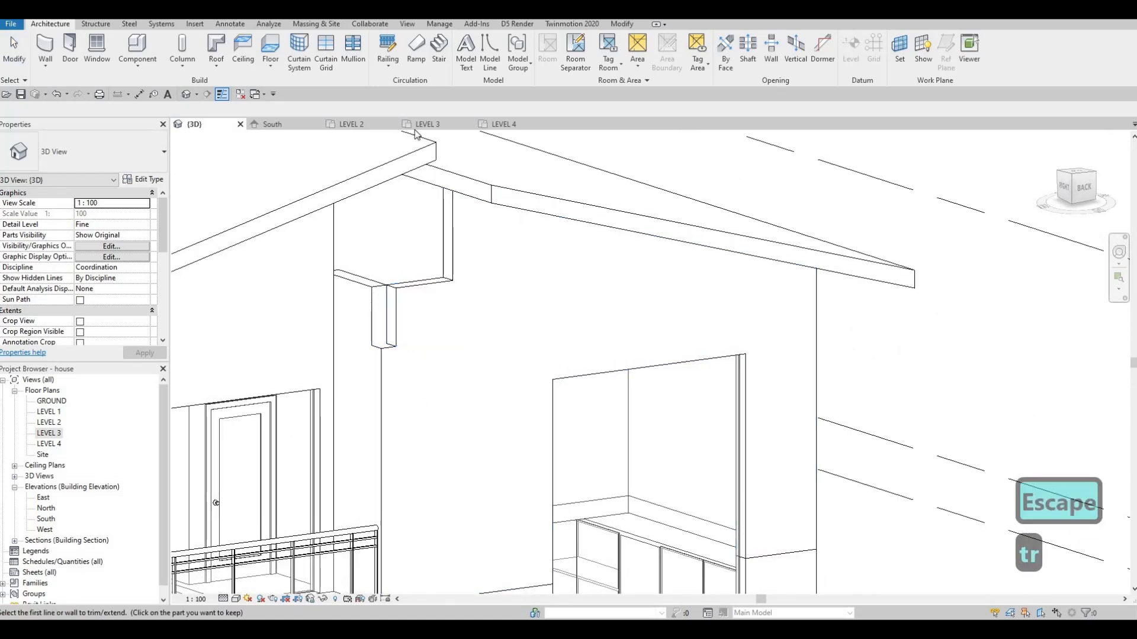
{"action": "left_click", "coordinate": [397, 284]}
{"action": "key", "text": "Escape"}
{"action": "key", "text": "Escape"}
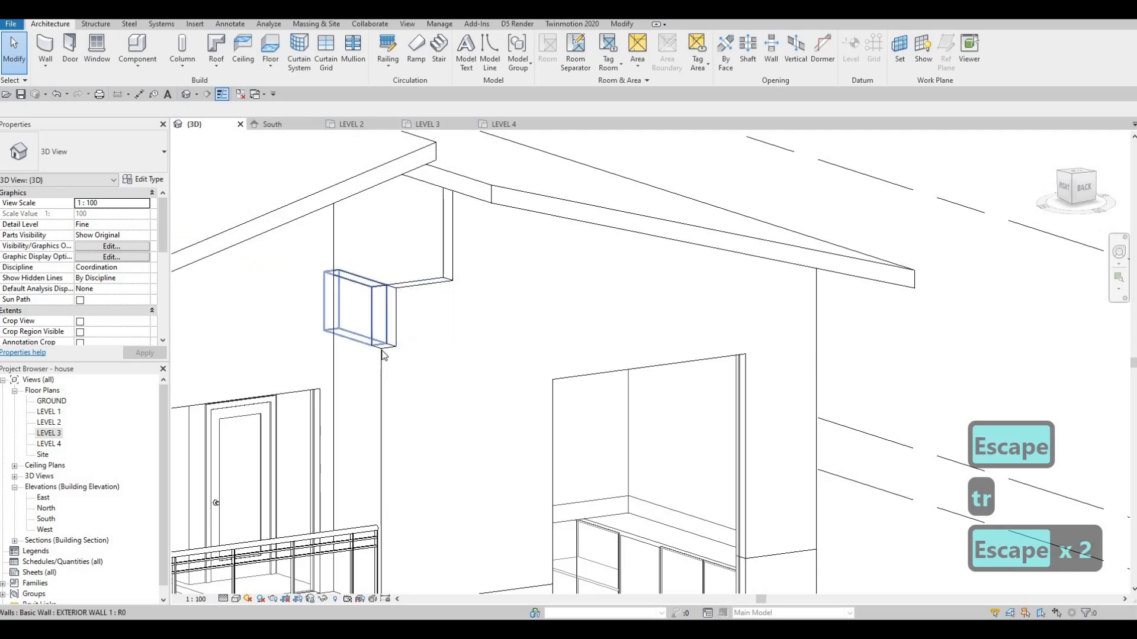
{"action": "left_click", "coordinate": [379, 294]}
{"action": "scroll", "coordinate": [400, 354], "scroll_direction": "up", "scroll_amount": 2}
{"action": "key", "text": "a"}
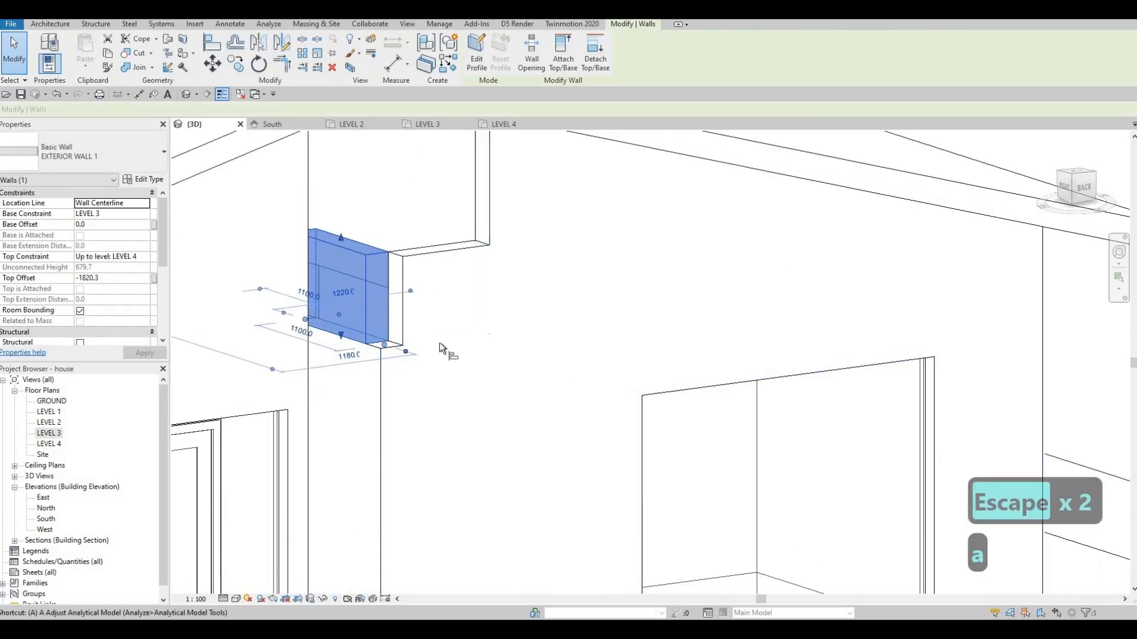
{"action": "key", "text": "l"}
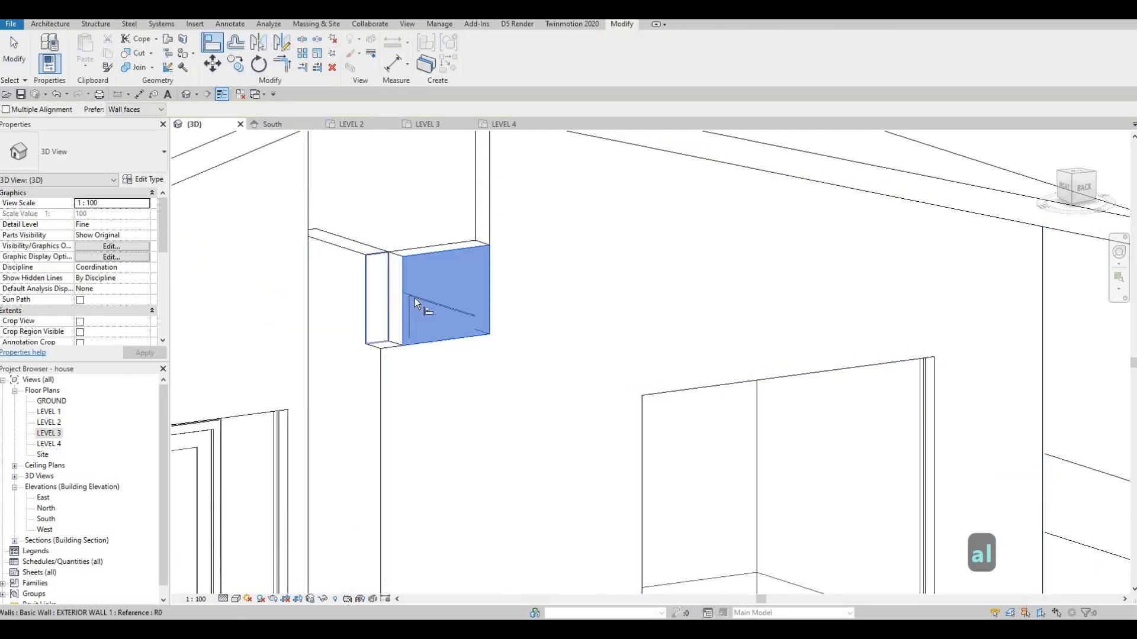
{"action": "key", "text": "Escape"}
{"action": "key", "text": "Escape"}
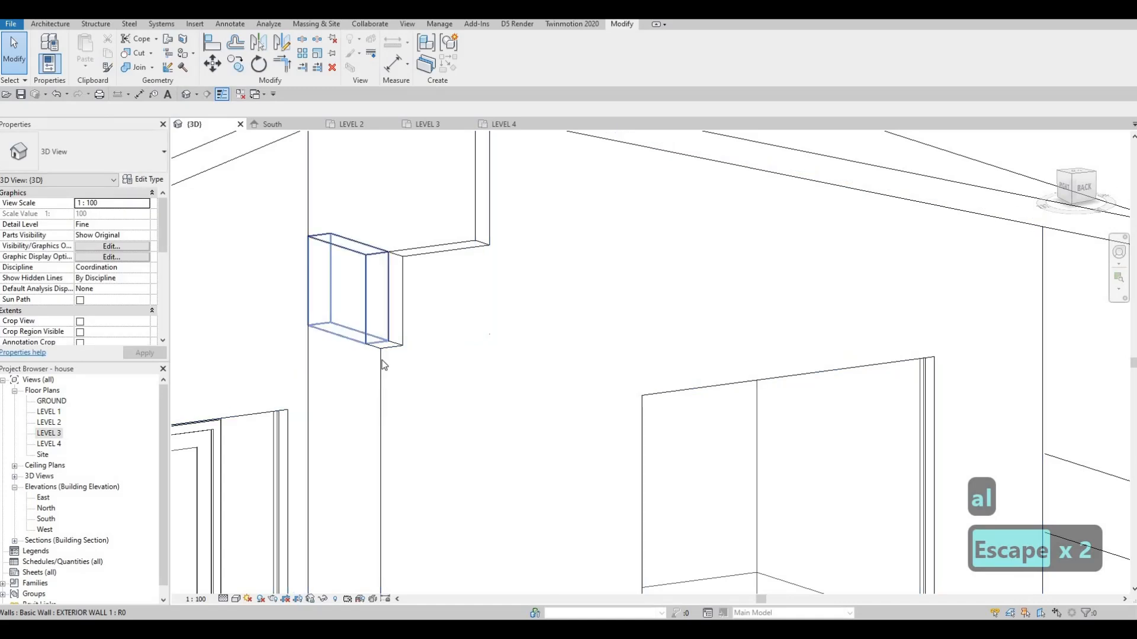
{"action": "left_click", "coordinate": [418, 350]}
{"action": "key", "text": "Escape"}
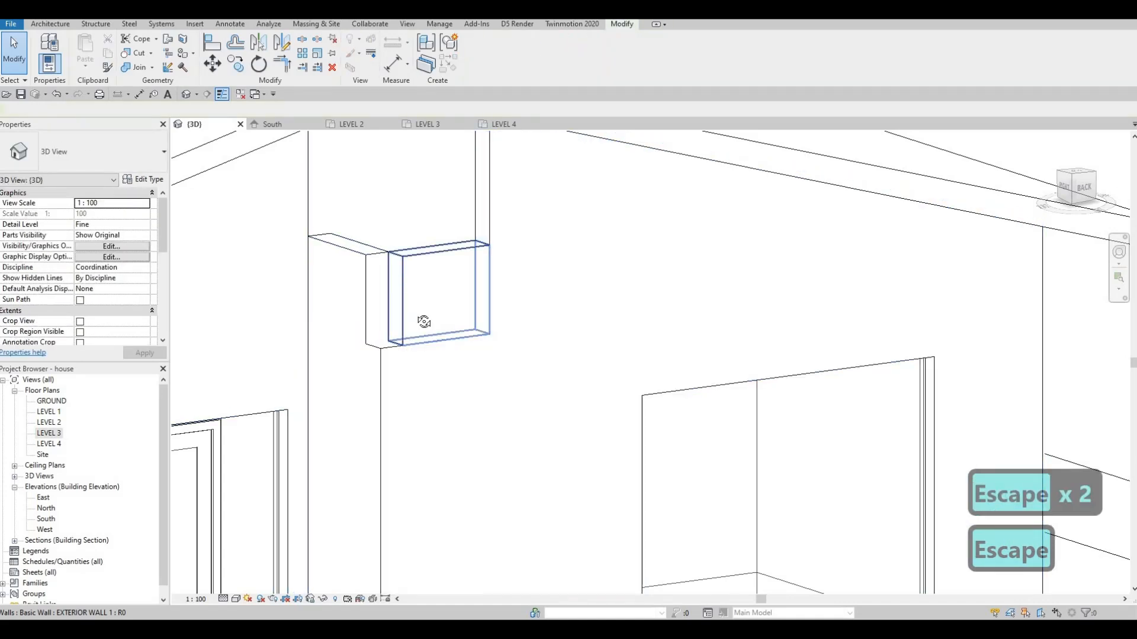
Step: Try to align the short grid A wall with the side wall's end at their shared corner, and undo the alignment
{"action": "middle_click_drag", "start_coordinate": [316, 358], "coordinate": [375, 337], "text": "shift"}
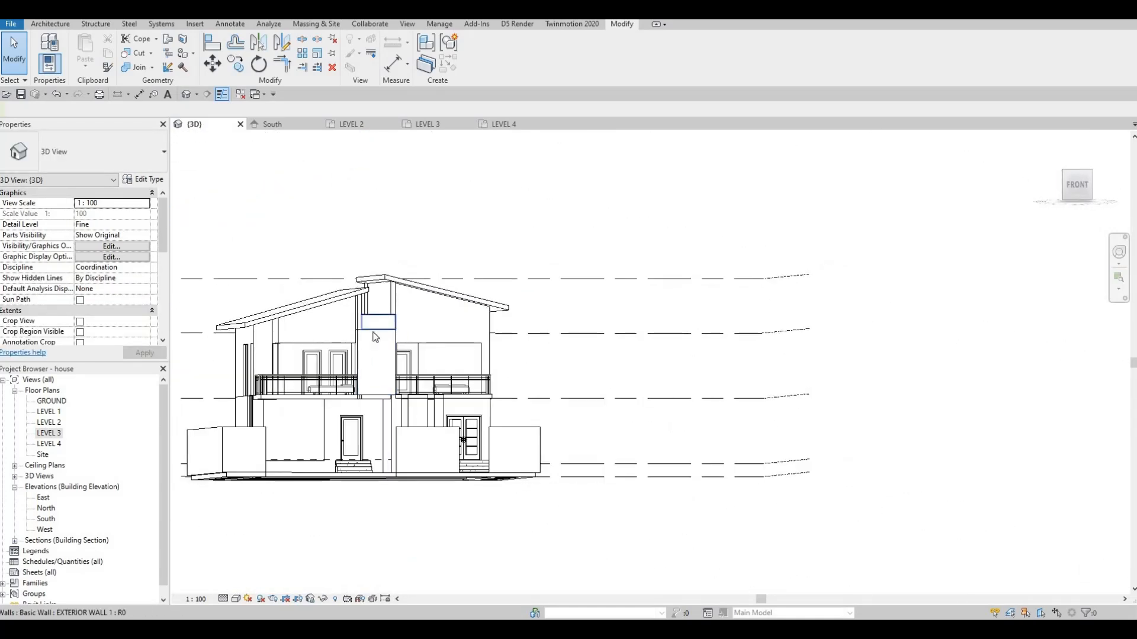
{"action": "middle_click_drag", "start_coordinate": [373, 389], "coordinate": [359, 314], "text": "shift"}
{"action": "scroll", "coordinate": [360, 314], "scroll_direction": "up", "scroll_amount": 2}
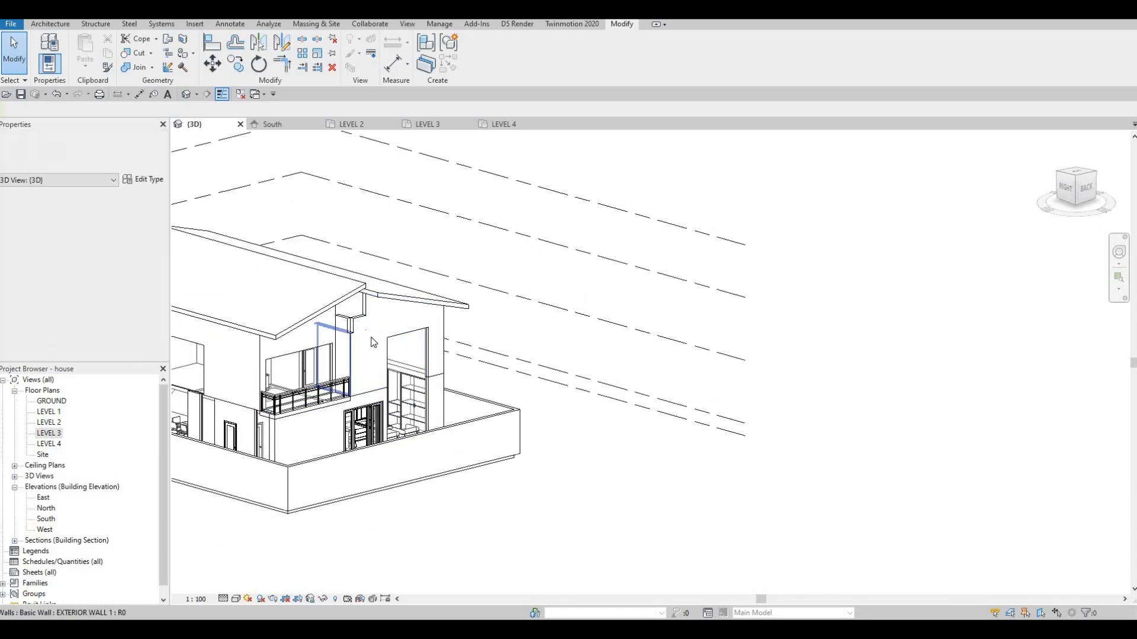
{"action": "left_click", "coordinate": [358, 317]}
{"action": "scroll", "coordinate": [349, 355], "scroll_direction": "up", "scroll_amount": 3}
{"action": "scroll", "coordinate": [347, 366], "scroll_direction": "up", "scroll_amount": 2}
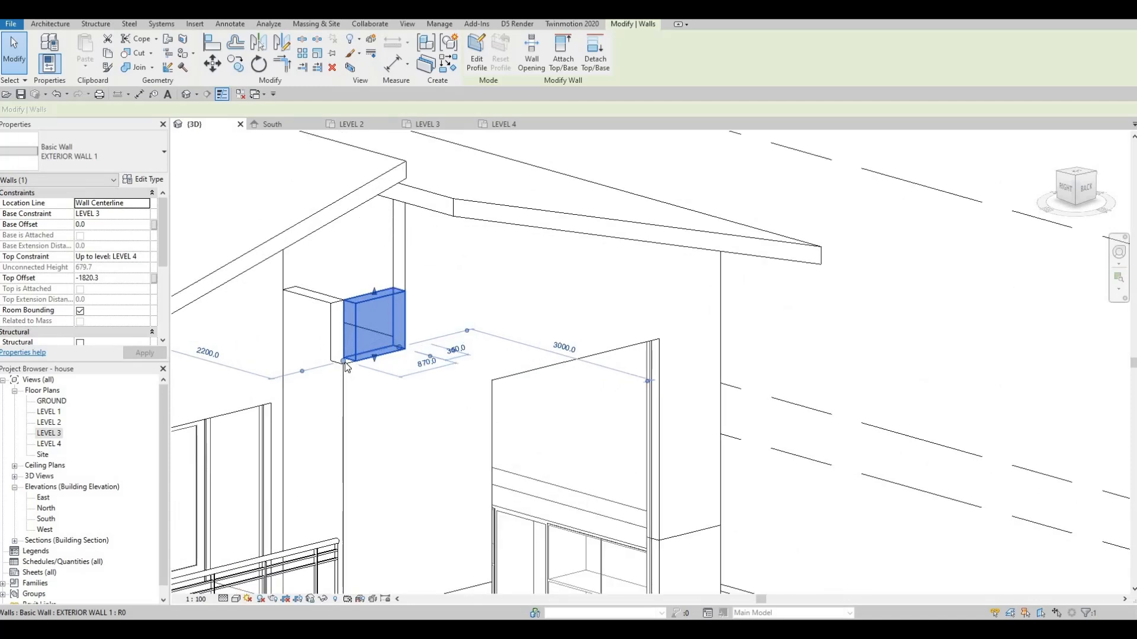
{"action": "key", "text": "Escape"}
{"action": "key", "text": "a"}
{"action": "key", "text": "l"}
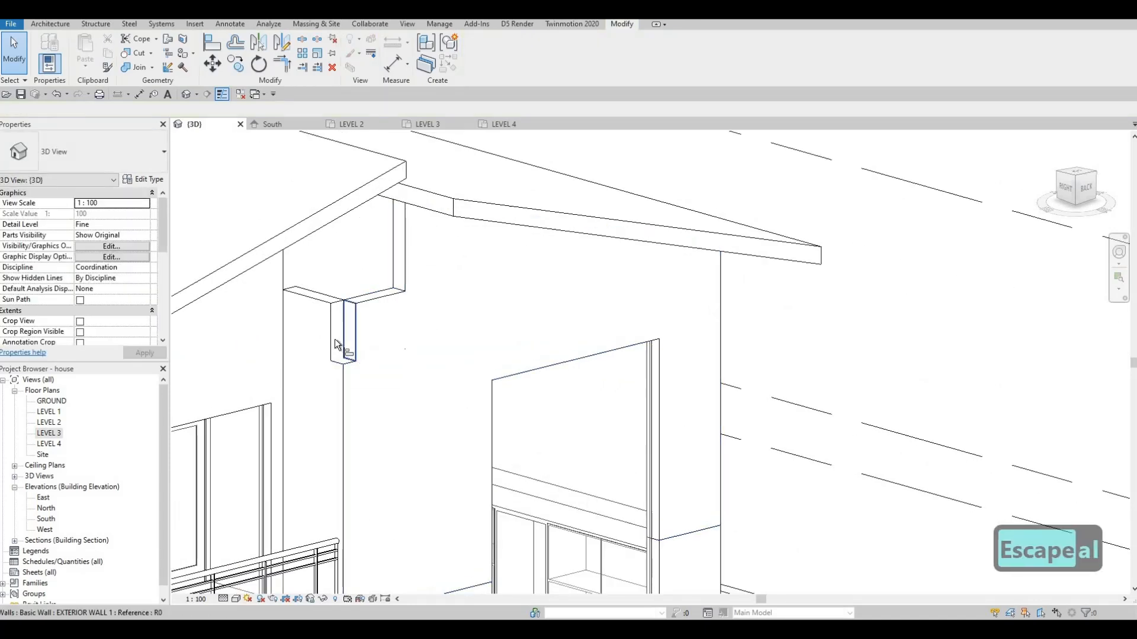
{"action": "left_click", "coordinate": [349, 332]}
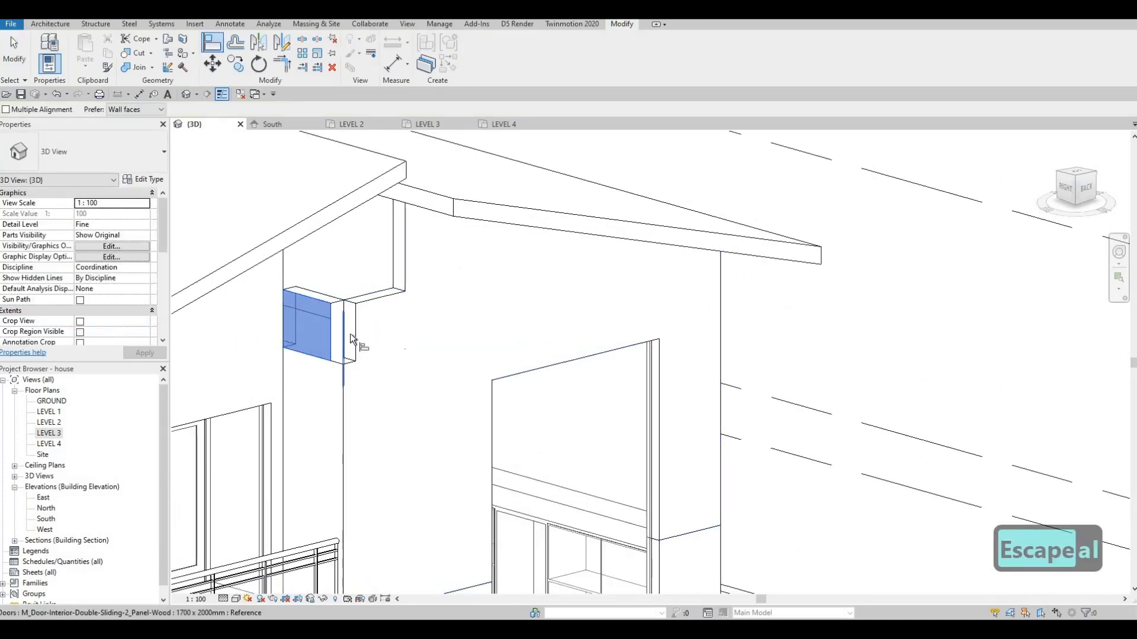
{"action": "left_click", "coordinate": [351, 335]}
{"action": "key", "text": "Escape"}
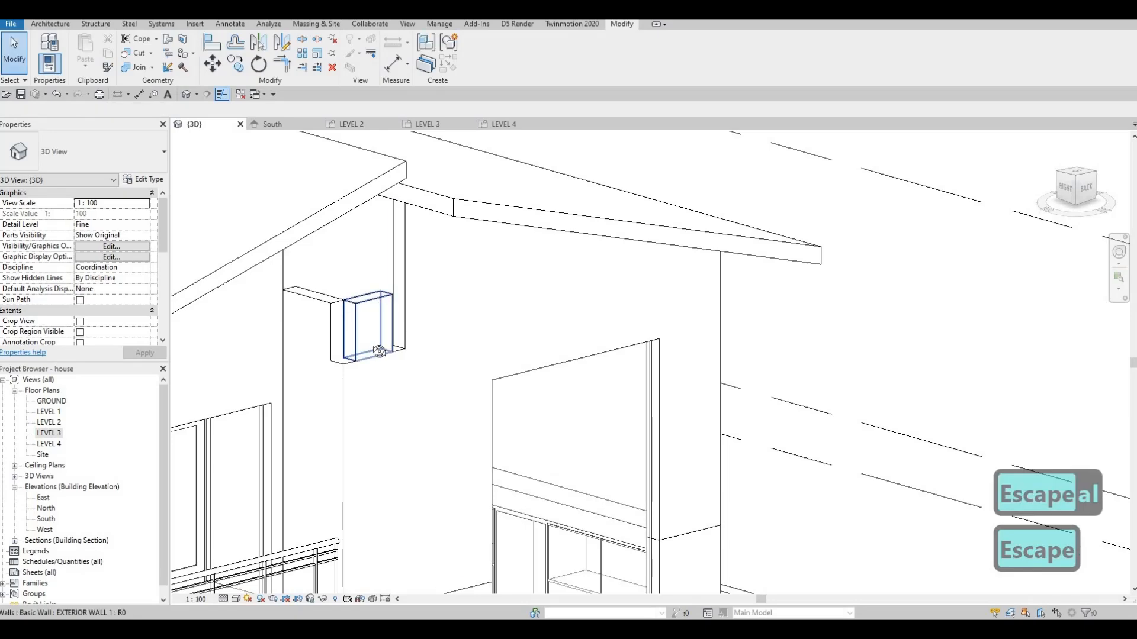
{"action": "middle_click_drag", "start_coordinate": [413, 323], "coordinate": [435, 346], "text": "shift"}
{"action": "key", "text": "ctrl+z"}
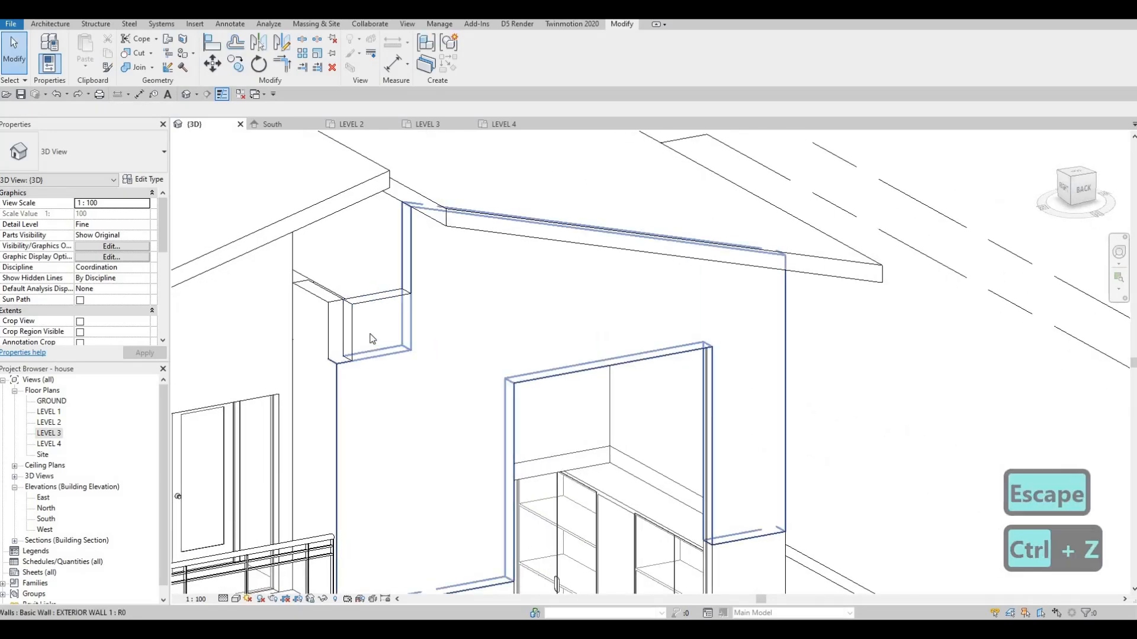
Step: Open the LEVEL 3 floor plan with the short grid A wall selected
{"action": "left_click", "coordinate": [374, 335]}
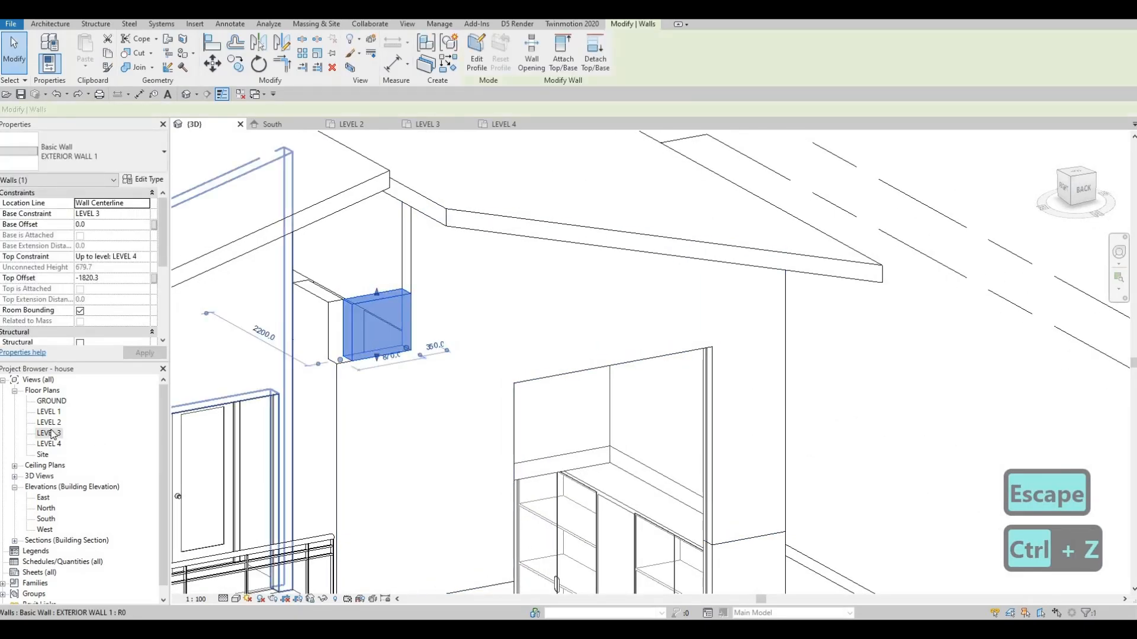
{"action": "double_click", "coordinate": [49, 433]}
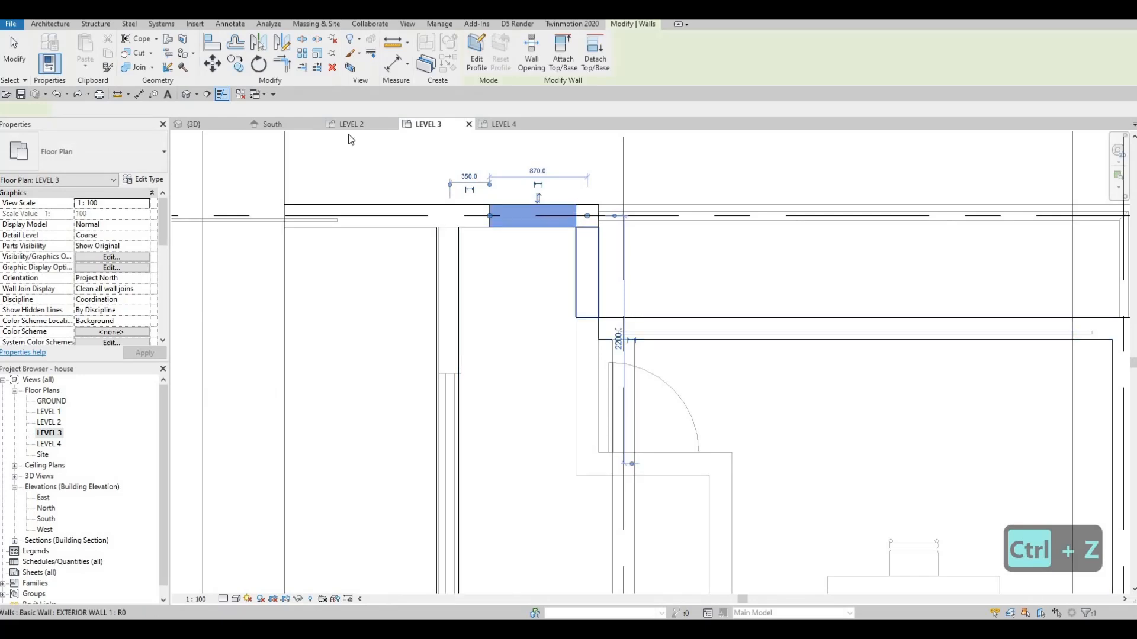
Step: Try to join the short grid A wall's geometry with the adjoining side wall in the LEVEL 3 plan
{"action": "left_click", "coordinate": [152, 68]}
{"action": "left_click", "coordinate": [164, 86]}
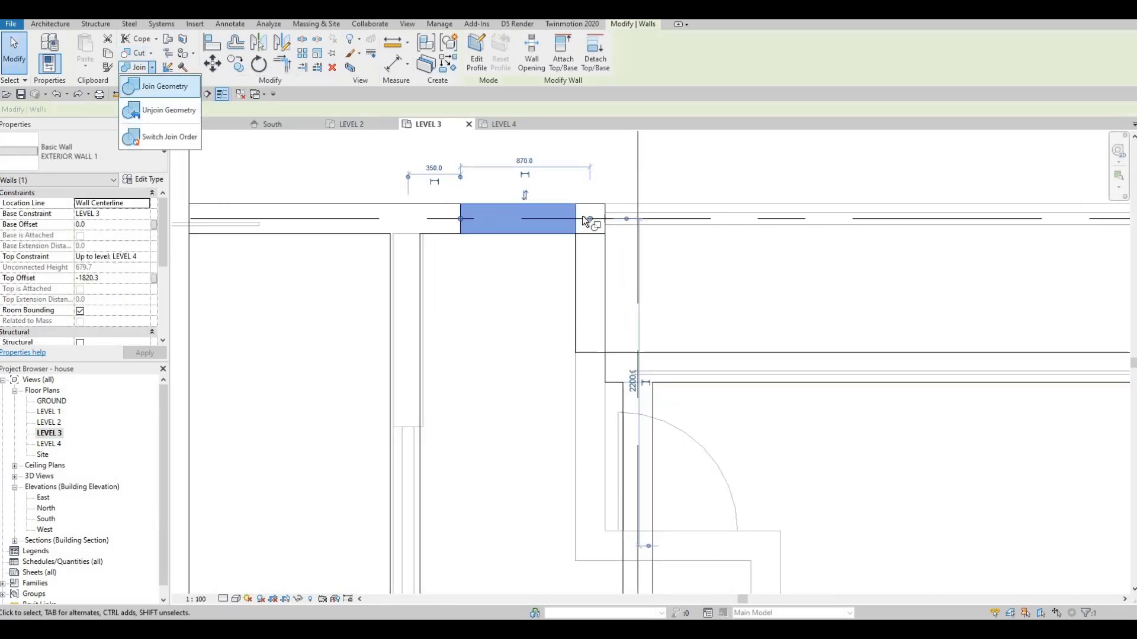
{"action": "left_click", "coordinate": [578, 254]}
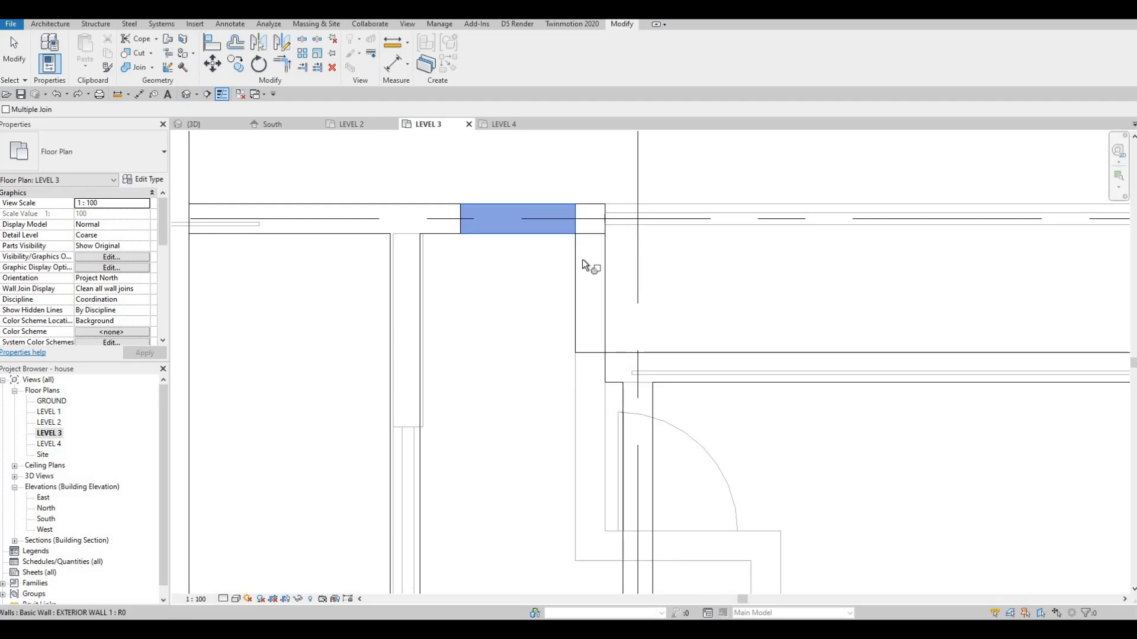
{"action": "key", "text": "Tab"}
{"action": "key", "text": "Tab"}
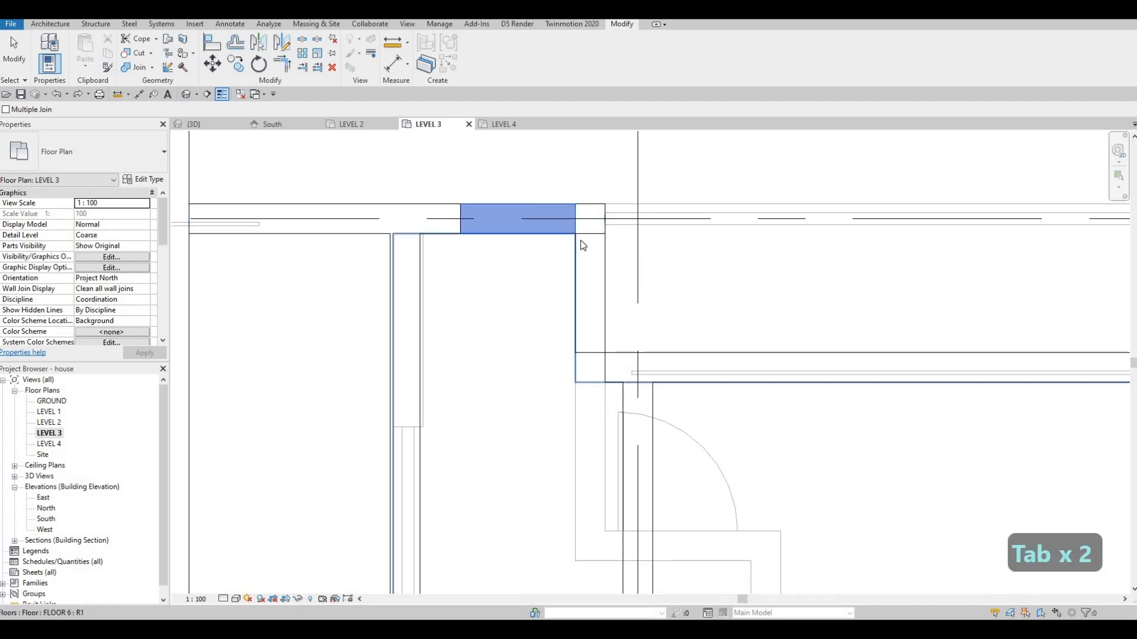
{"action": "key", "text": "Escape"}
{"action": "key", "text": "Escape"}
Step: Try to trim the side wall and the short grid A wall to a corner in the LEVEL 3 plan
{"action": "left_click", "coordinate": [584, 238]}
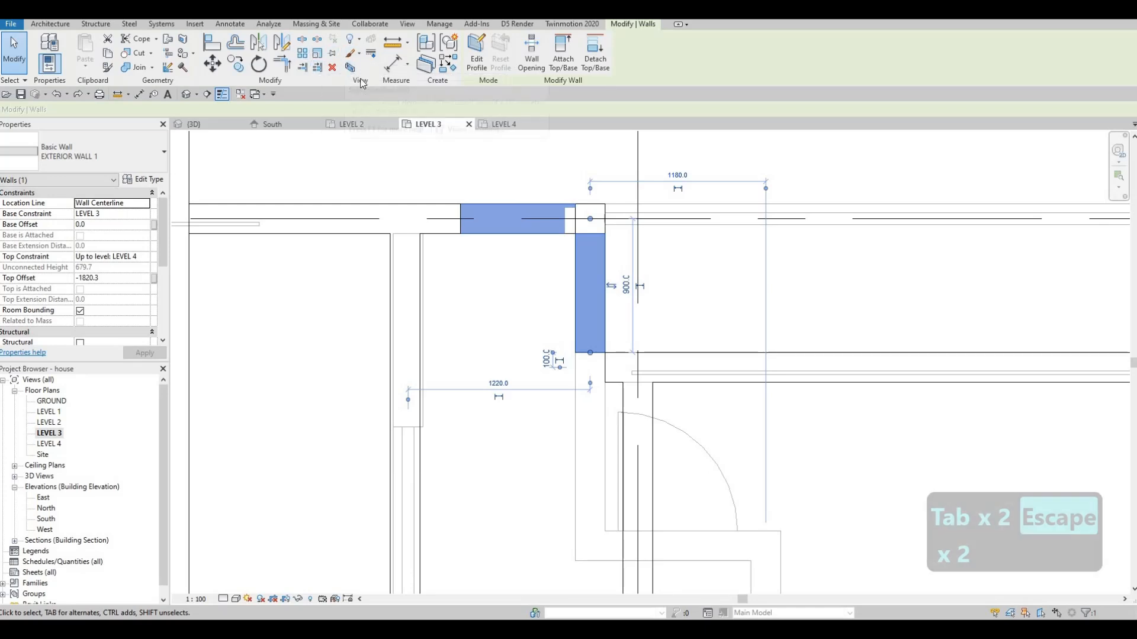
{"action": "key", "text": "Escape"}
{"action": "left_click", "coordinate": [557, 231]}
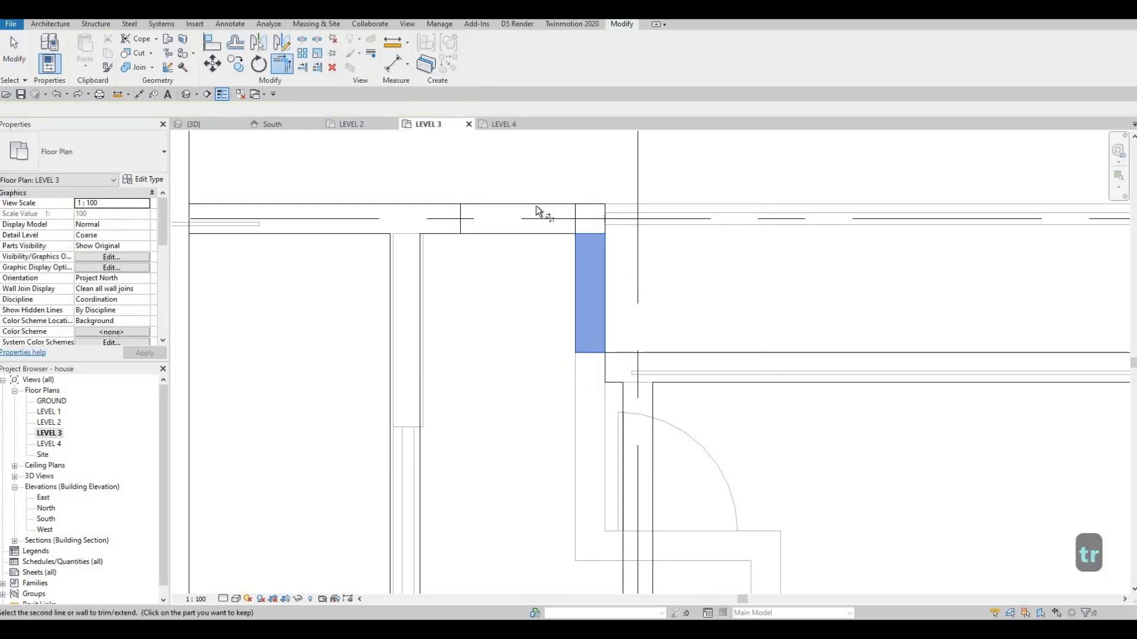
{"action": "key", "text": "Tab"}
{"action": "key", "text": "Tab"}
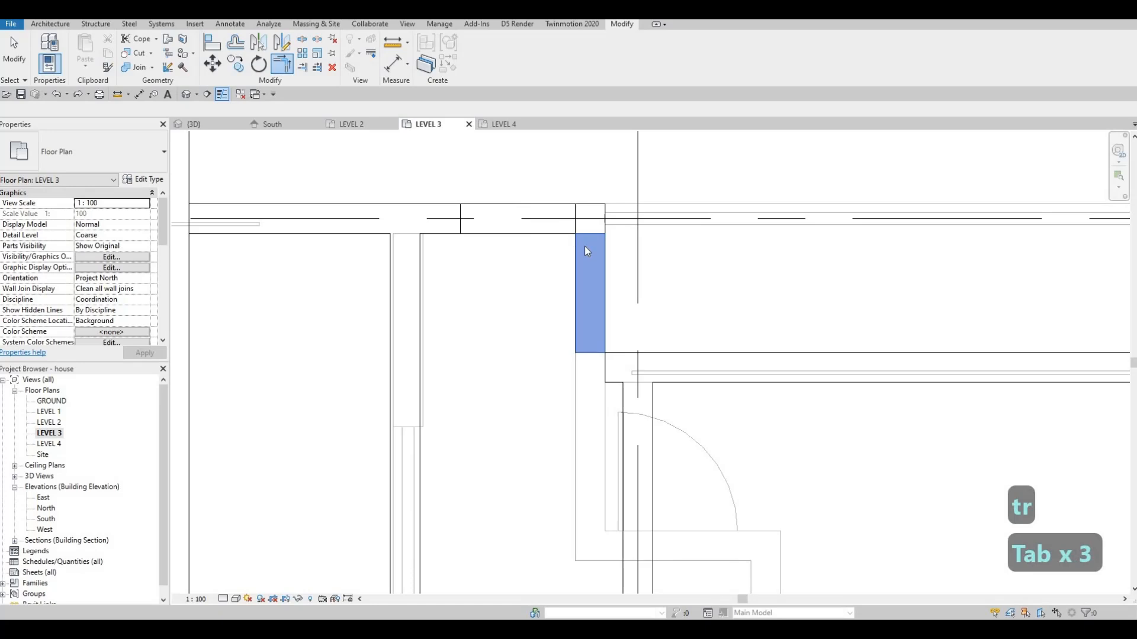
{"action": "key", "text": "Escape"}
{"action": "key", "text": "Escape"}
Step: On LEVEL 3, extend the side wall's upper end just past the outer face of the grid A wall, to about 1040 mm long
{"action": "left_click", "coordinate": [591, 228]}
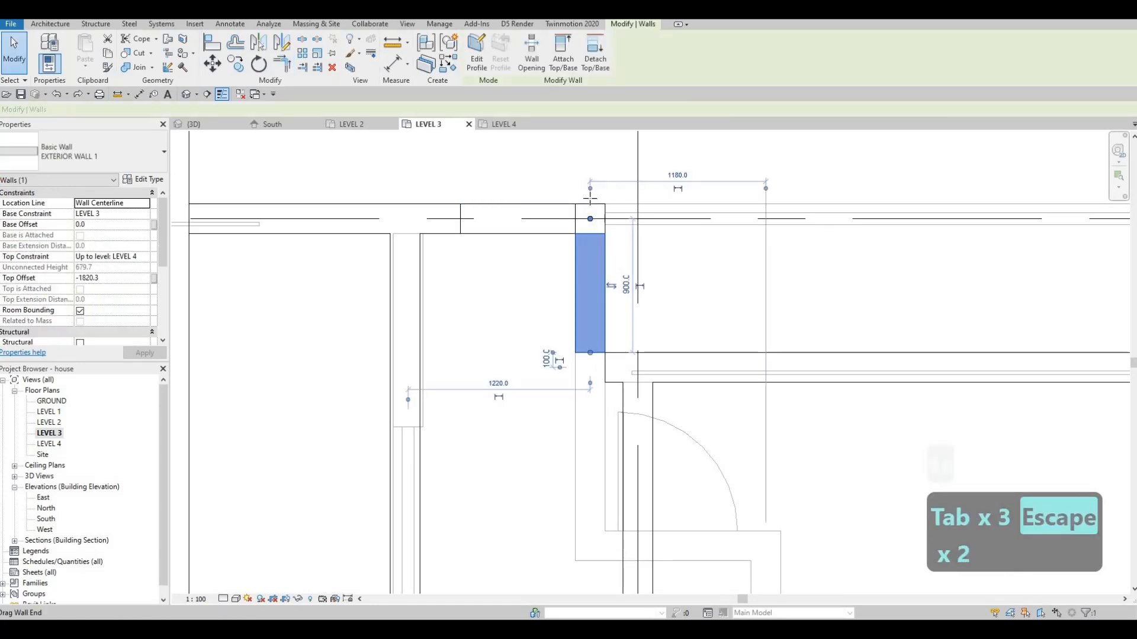
{"action": "left_click_drag", "start_coordinate": [590, 198], "coordinate": [591, 200]}
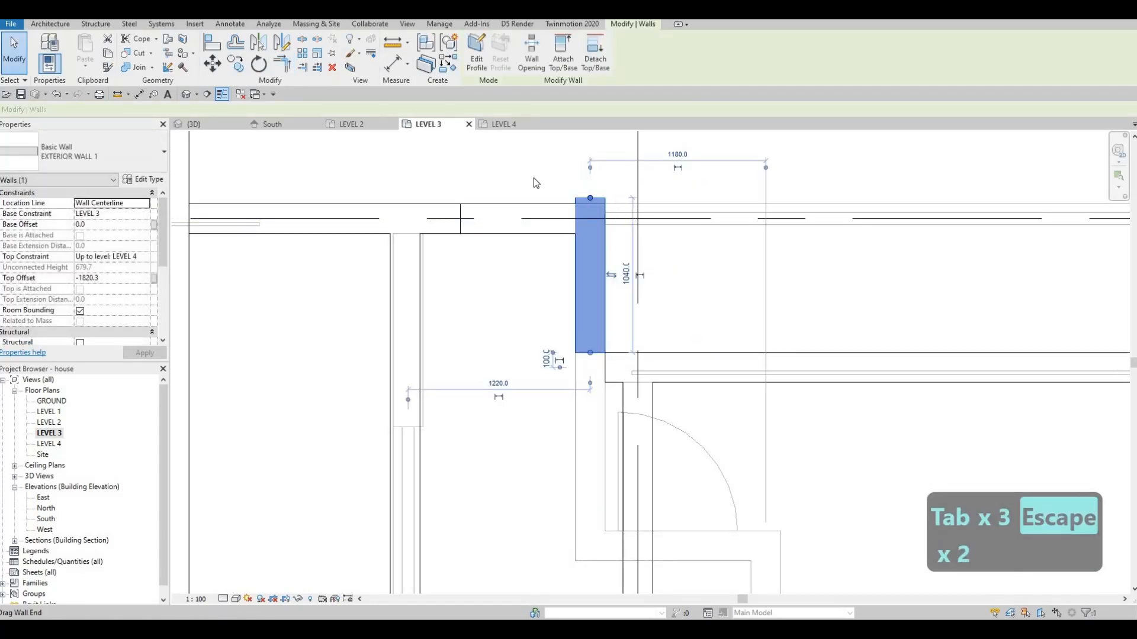
{"action": "key", "text": "Escape"}
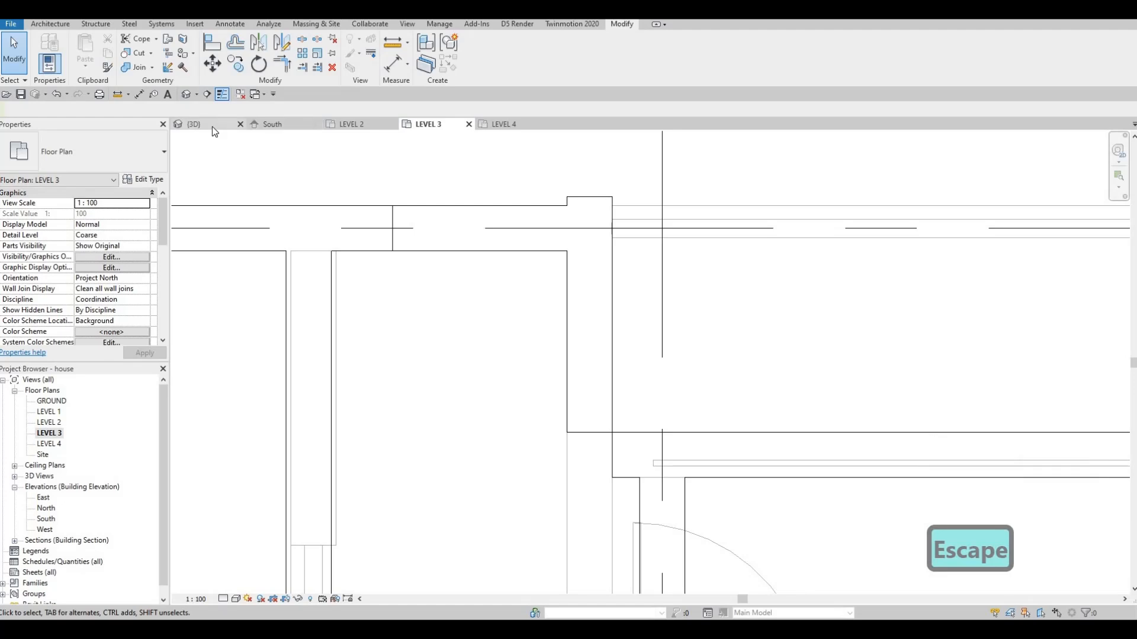
{"action": "left_click", "coordinate": [215, 127]}
{"action": "key", "text": "Escape"}
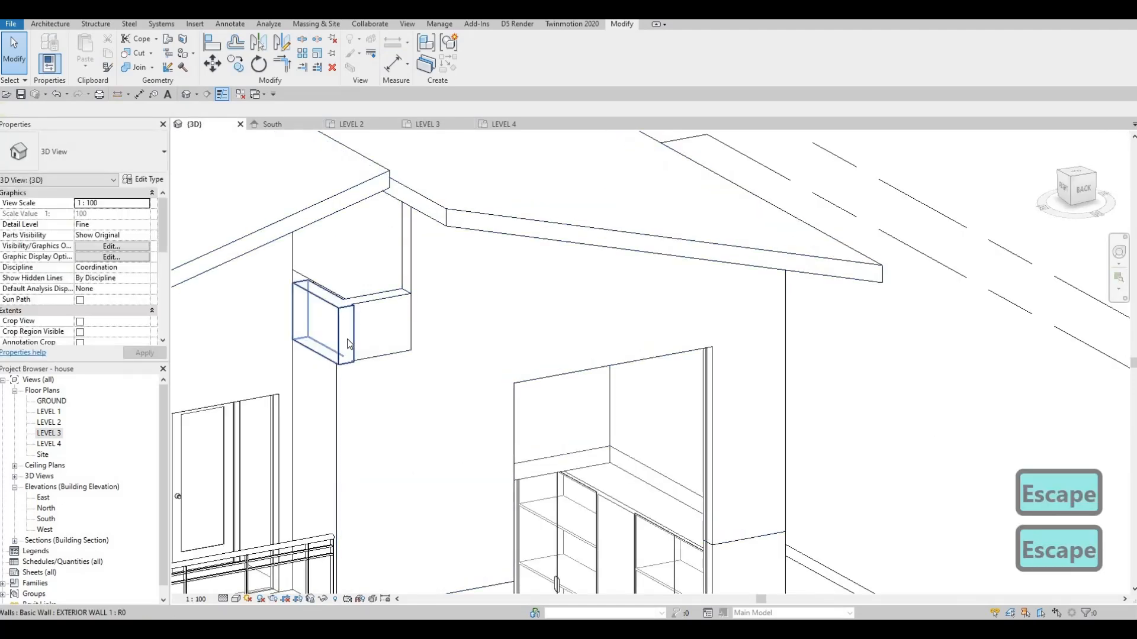
{"action": "scroll", "coordinate": [347, 339], "scroll_direction": "up", "scroll_amount": 2}
{"action": "key", "text": "a"}
{"action": "key", "text": "l"}
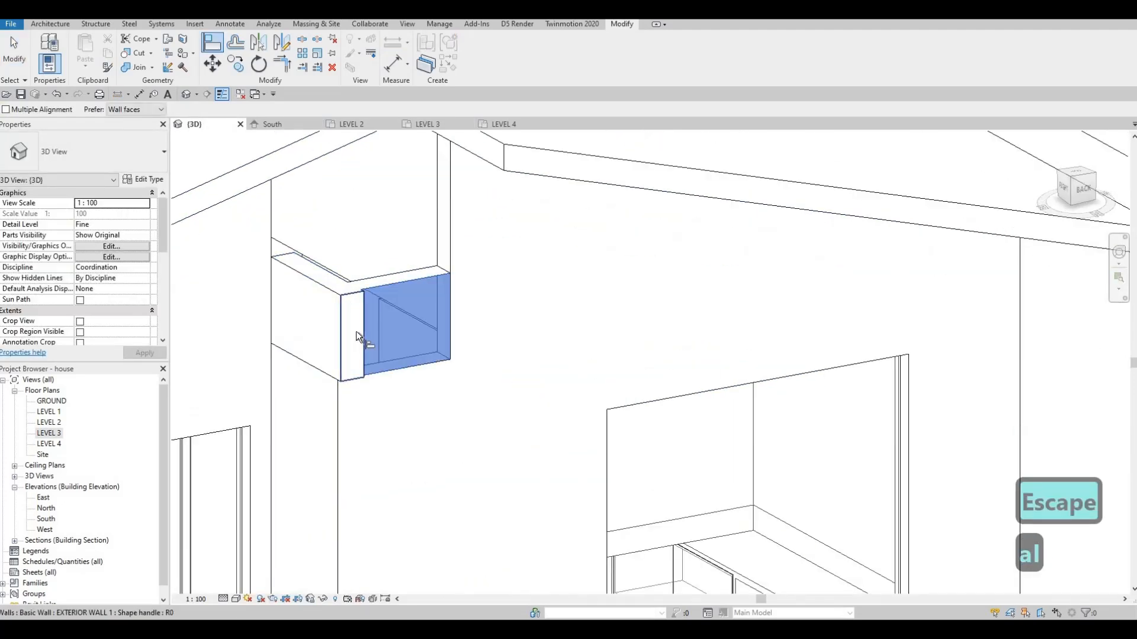
{"action": "key", "text": "Escape"}
{"action": "key", "text": "Escape"}
{"action": "middle_click_drag", "start_coordinate": [404, 357], "coordinate": [446, 333], "text": "shift"}
{"action": "scroll", "coordinate": [386, 268], "scroll_direction": "up", "scroll_amount": 2}
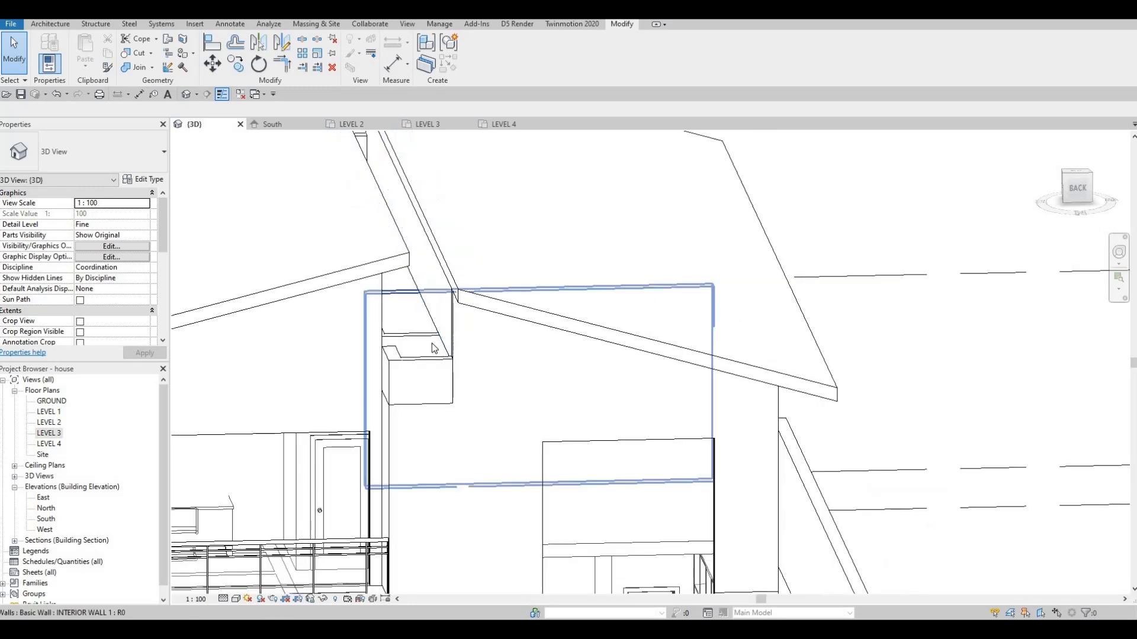
{"action": "key", "text": "Tab"}
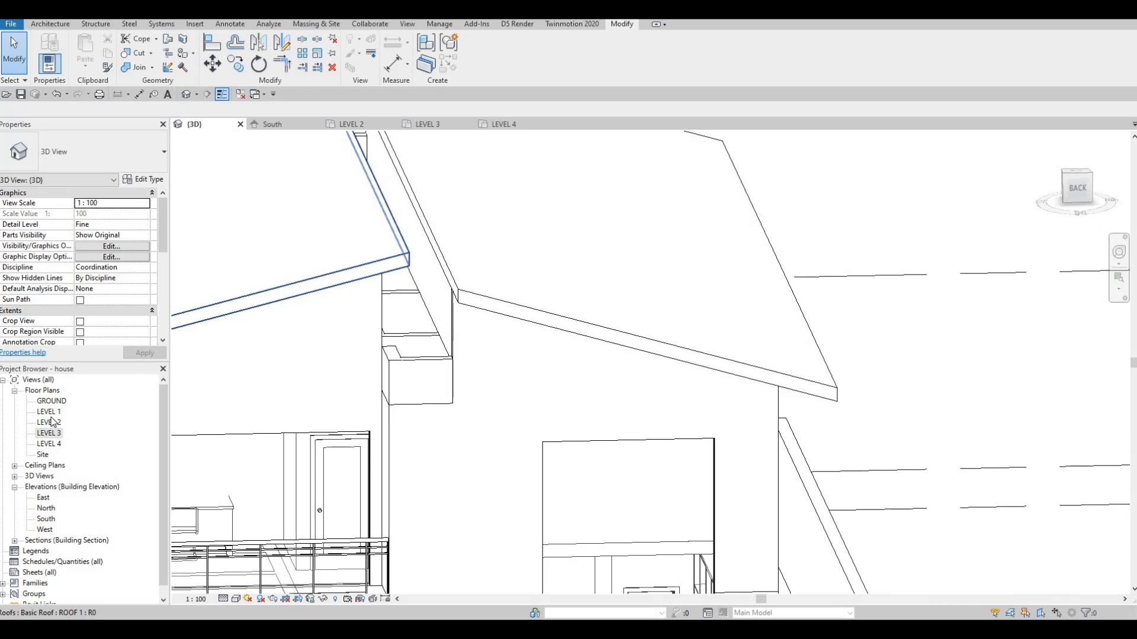
Step: On LEVEL 4, start a ROOF 1 roof by footprint with a rectangular boundary
{"action": "key", "text": "ctrl+Tab"}
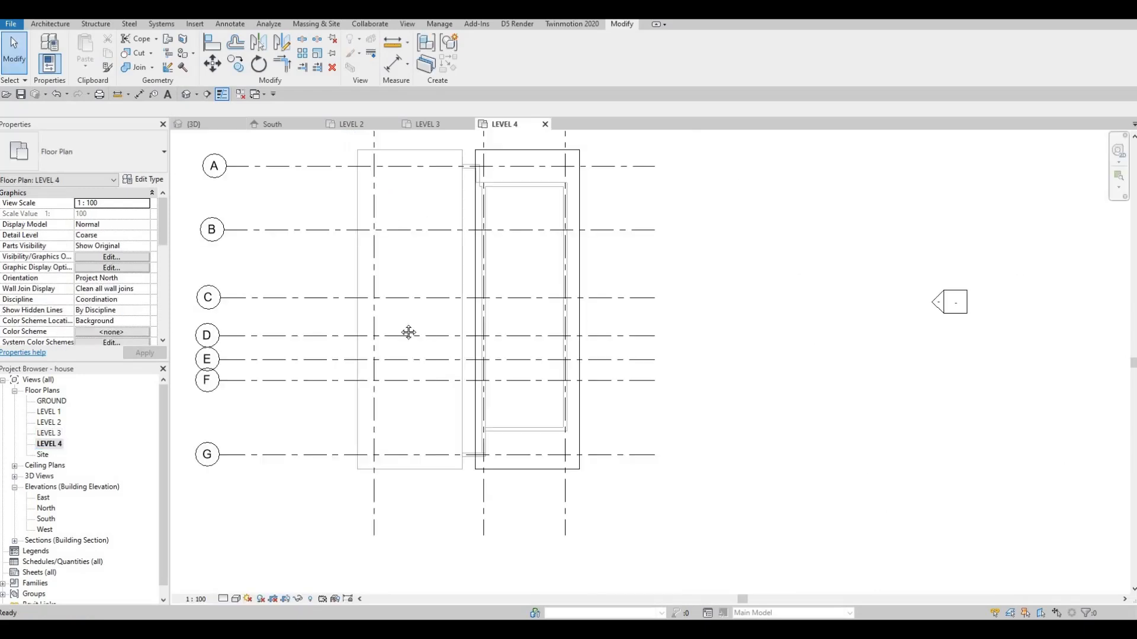
{"action": "middle_click_drag", "start_coordinate": [357, 295], "coordinate": [276, 288]}
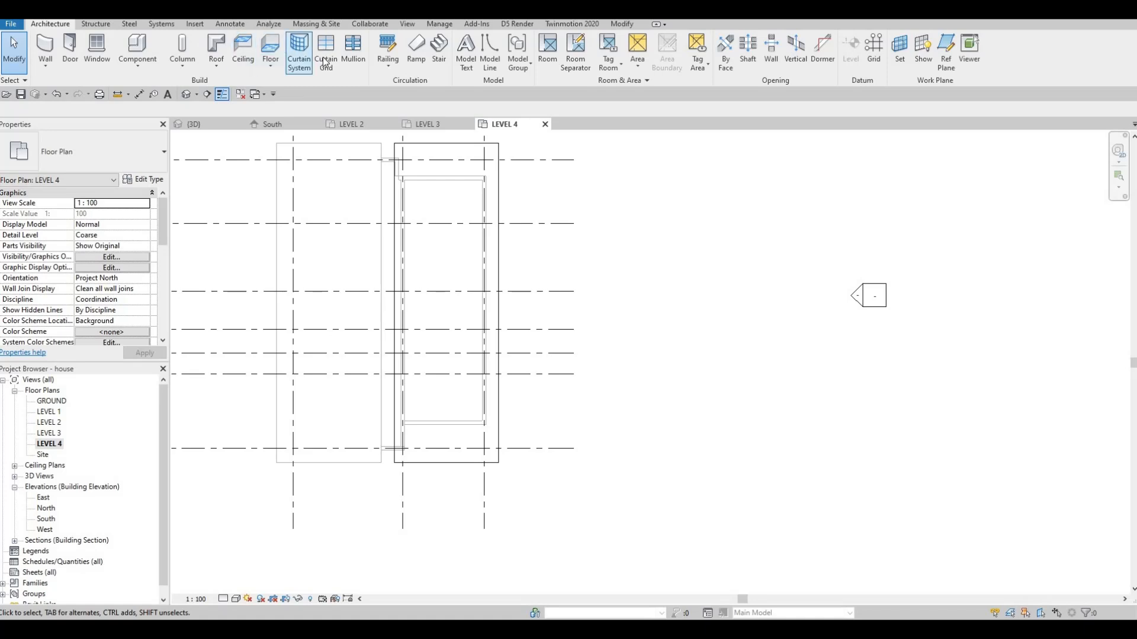
{"action": "left_click", "coordinate": [206, 53]}
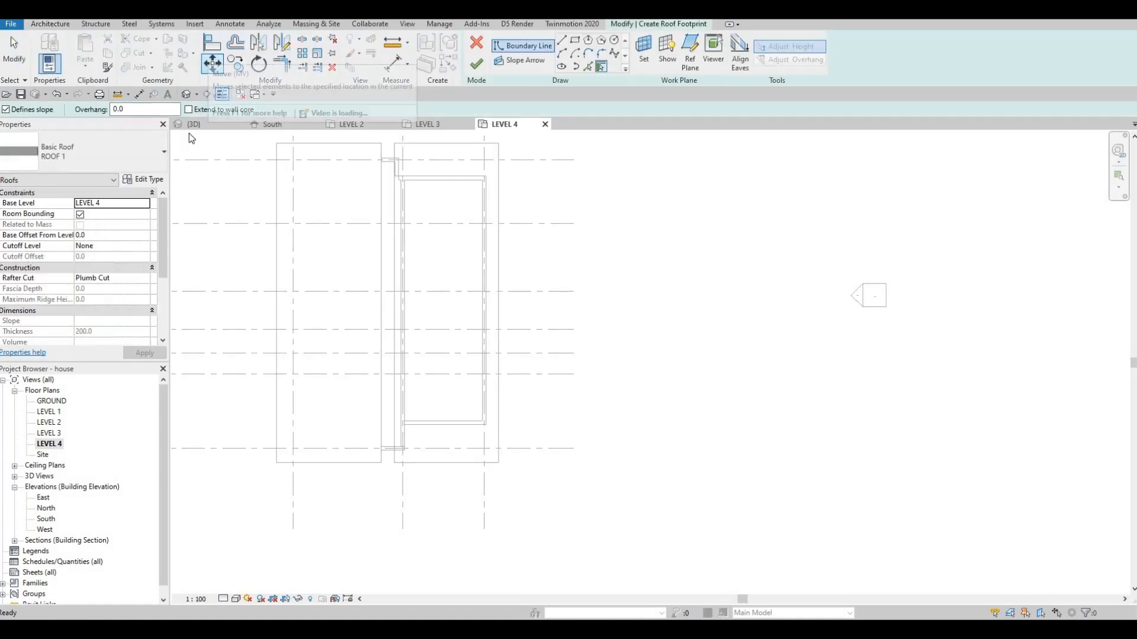
{"action": "left_click", "coordinate": [574, 42]}
{"action": "scroll", "coordinate": [378, 159], "scroll_direction": "up", "scroll_amount": 1}
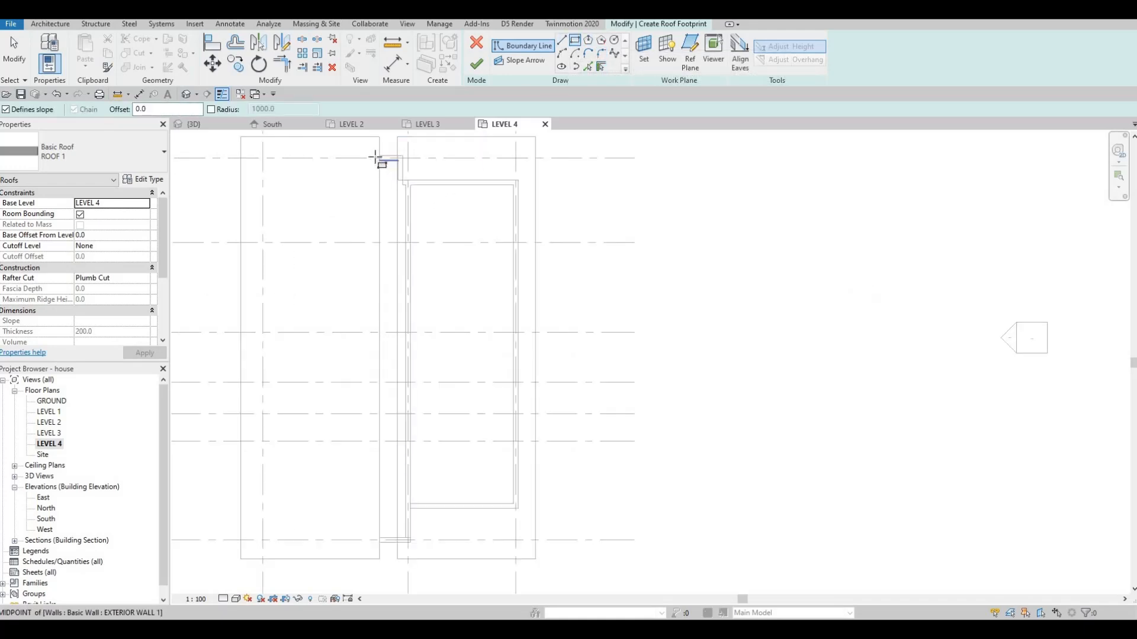
{"action": "scroll", "coordinate": [375, 157], "scroll_direction": "up", "scroll_amount": 2}
{"action": "middle_click_drag", "start_coordinate": [410, 448], "coordinate": [414, 311]}
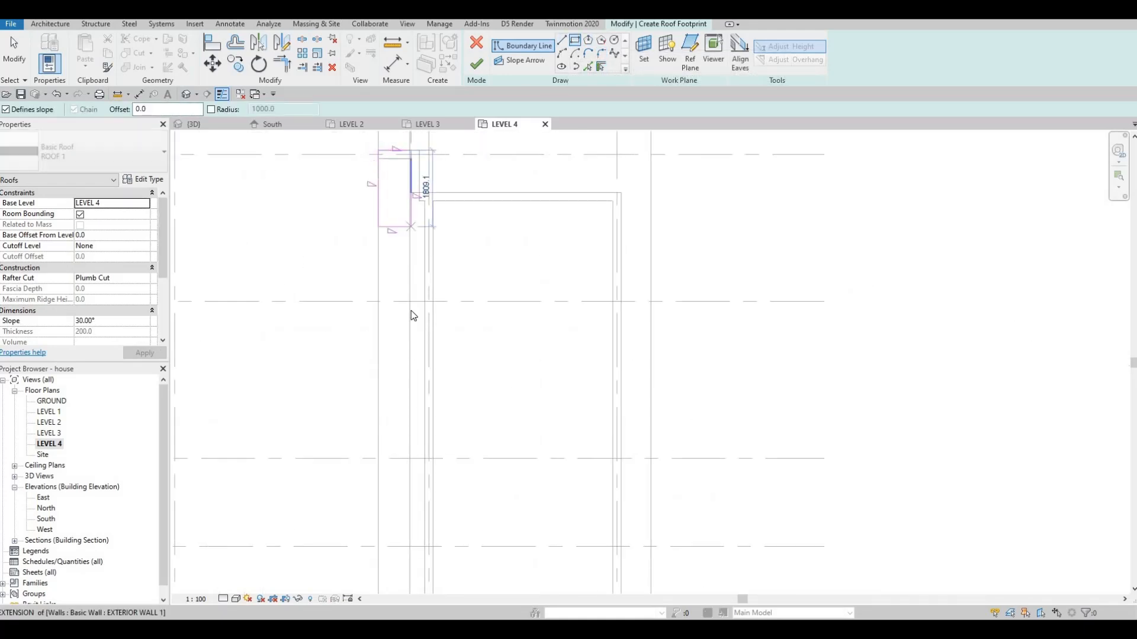
{"action": "key", "text": "Escape"}
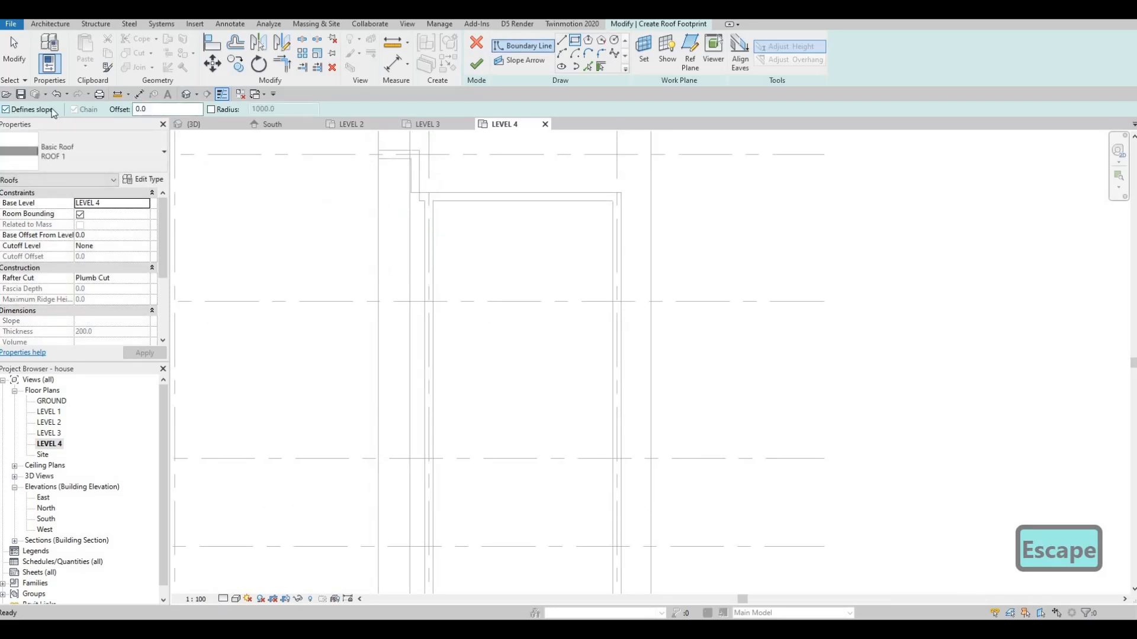
Step: With Defines slope off, sketch a rectangle filling the gap between the two roofs from grid A to grid G, and finish the roof
{"action": "left_click", "coordinate": [377, 151]}
{"action": "middle_click_drag", "start_coordinate": [430, 288], "coordinate": [492, 184]}
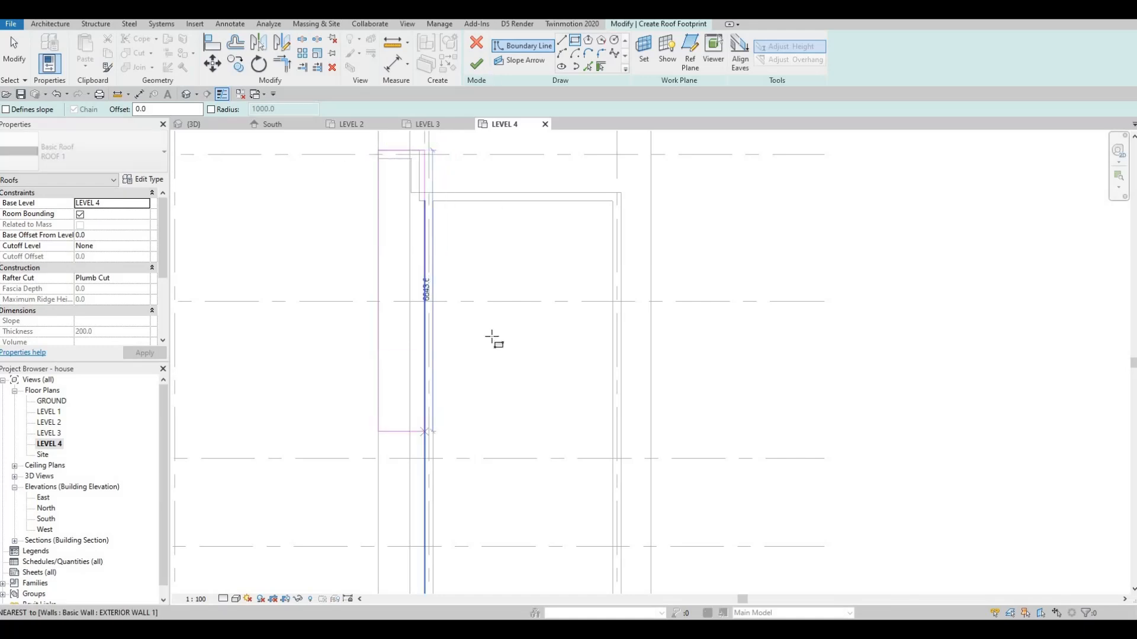
{"action": "left_click", "coordinate": [472, 375]}
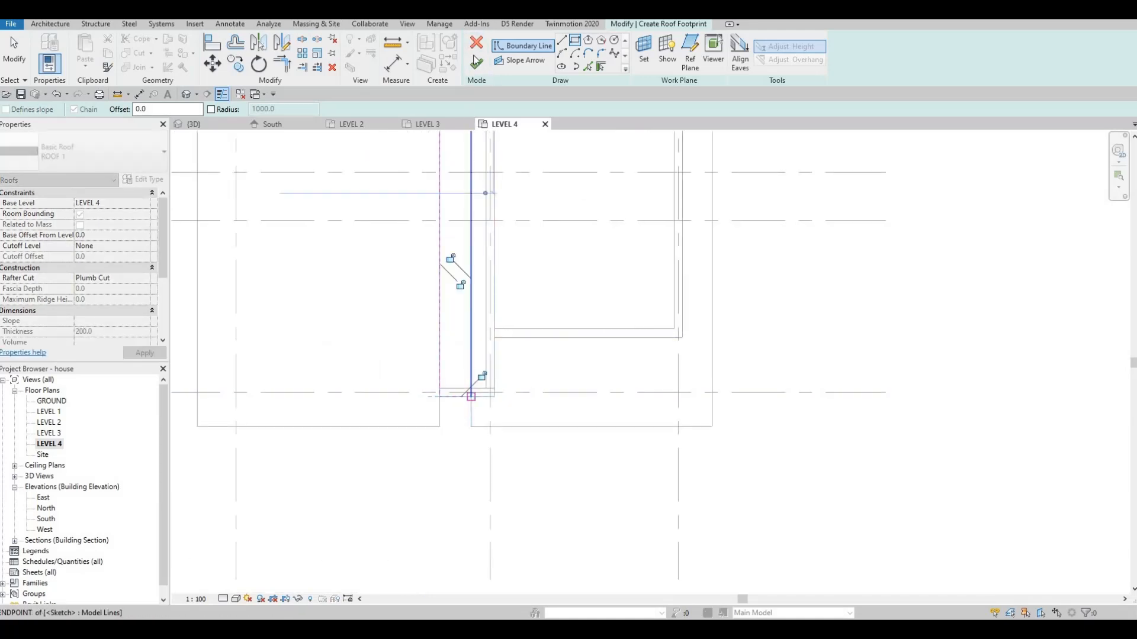
{"action": "left_click", "coordinate": [476, 63]}
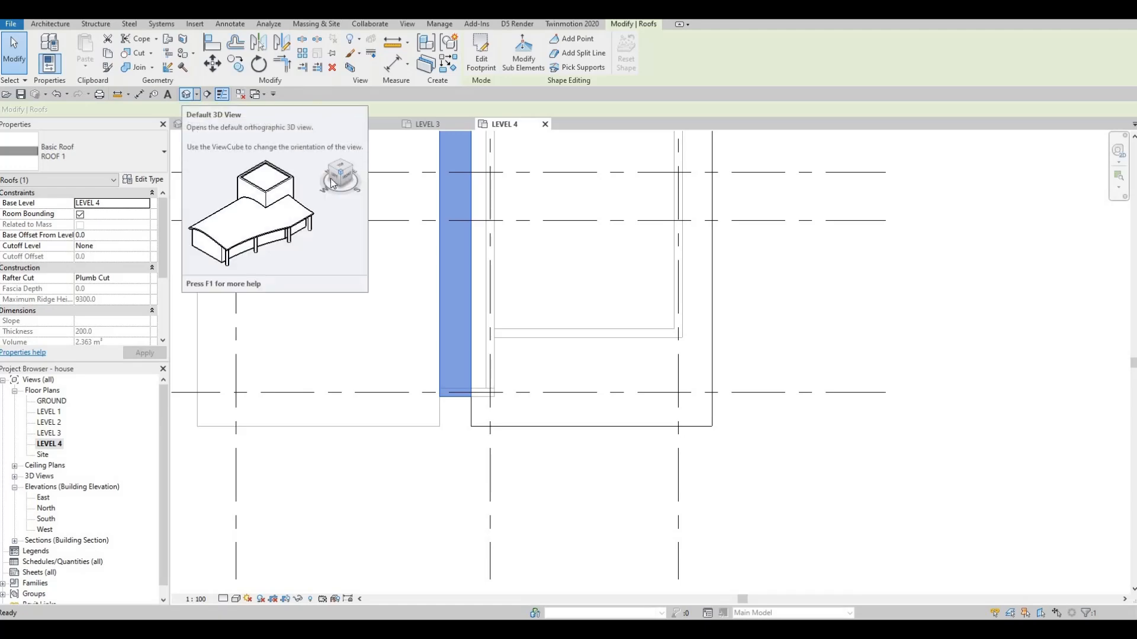
Step: In the 3D view, set the flat strip roof's base offset from LEVEL 4 to -2000 mm
{"action": "left_click", "coordinate": [186, 95]}
{"action": "middle_click_drag", "start_coordinate": [367, 216], "coordinate": [319, 166], "text": "shift"}
{"action": "left_click", "coordinate": [410, 226]}
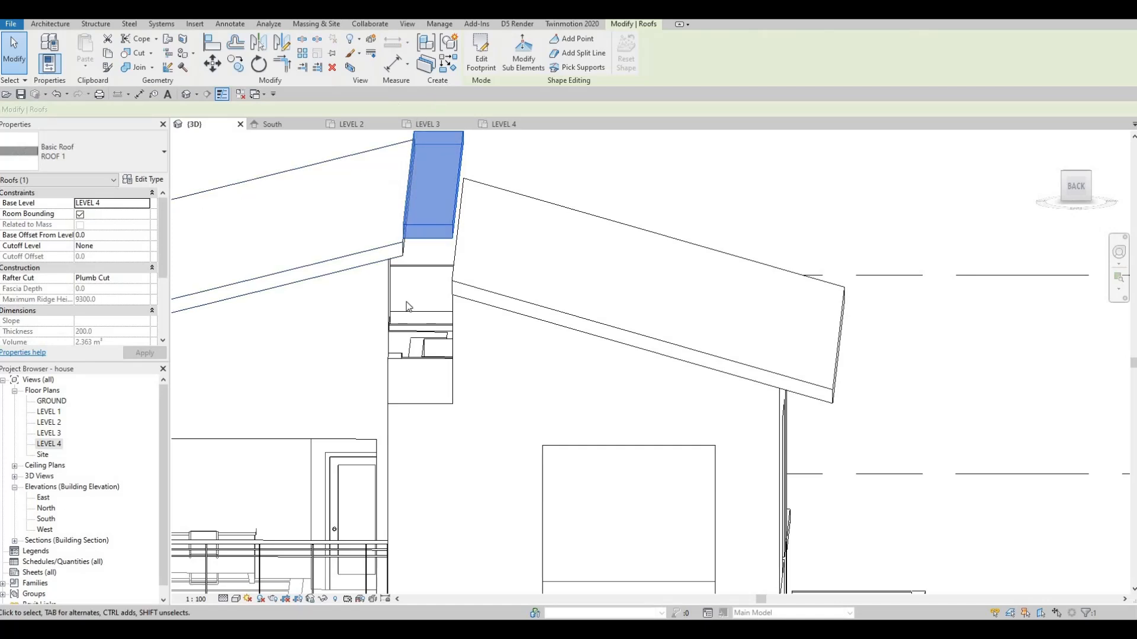
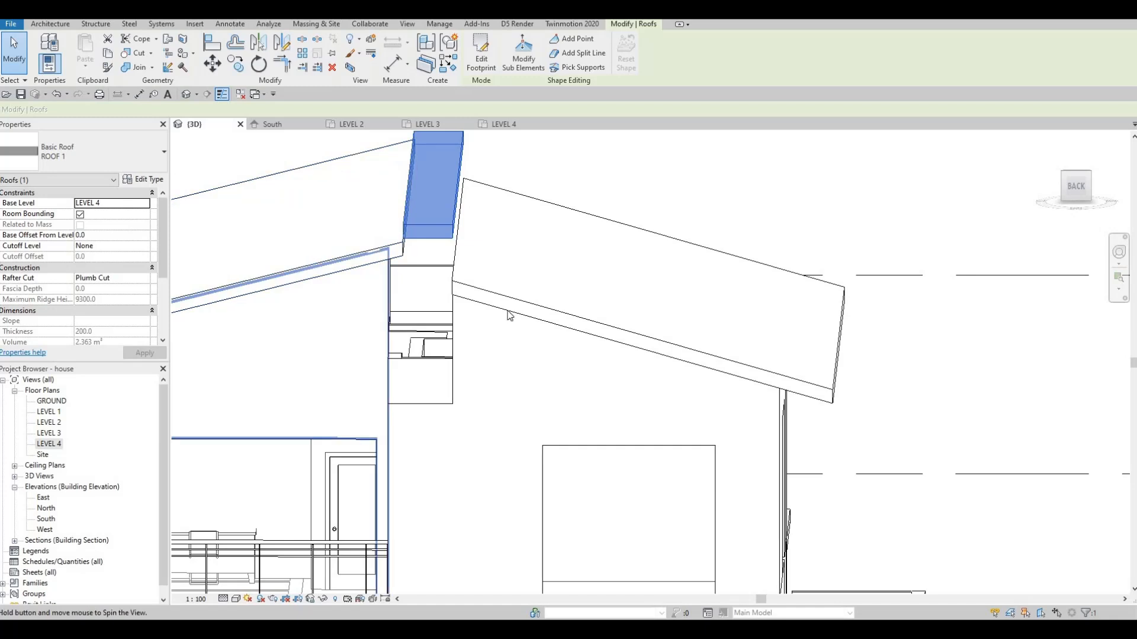
{"action": "middle_click_drag", "start_coordinate": [508, 315], "coordinate": [508, 307], "text": "shift"}
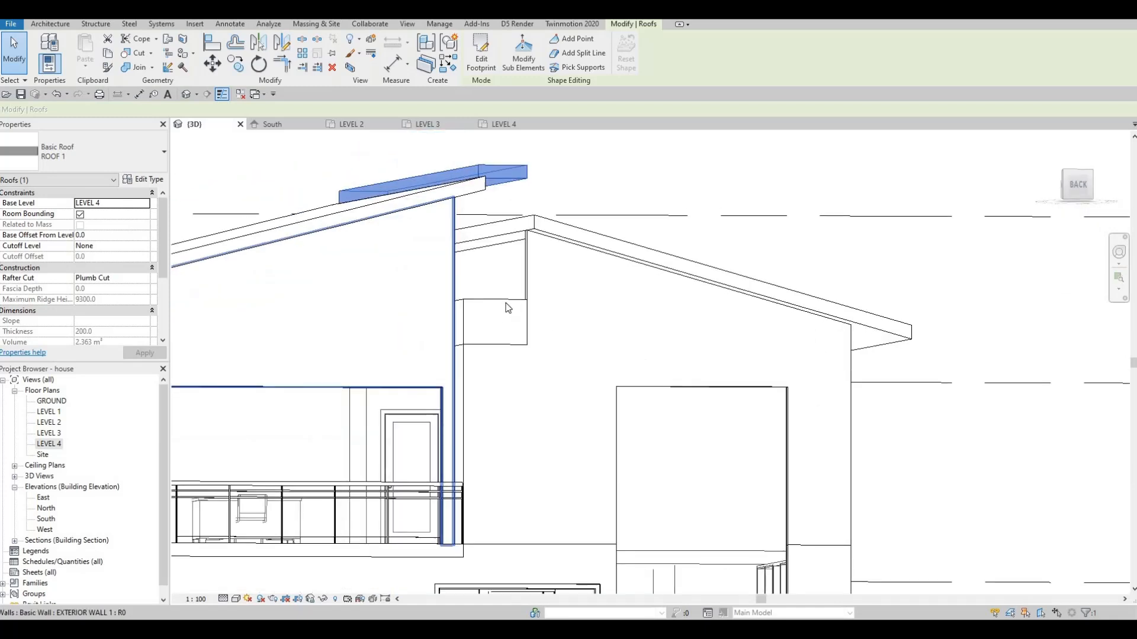
{"action": "left_click", "coordinate": [108, 236]}
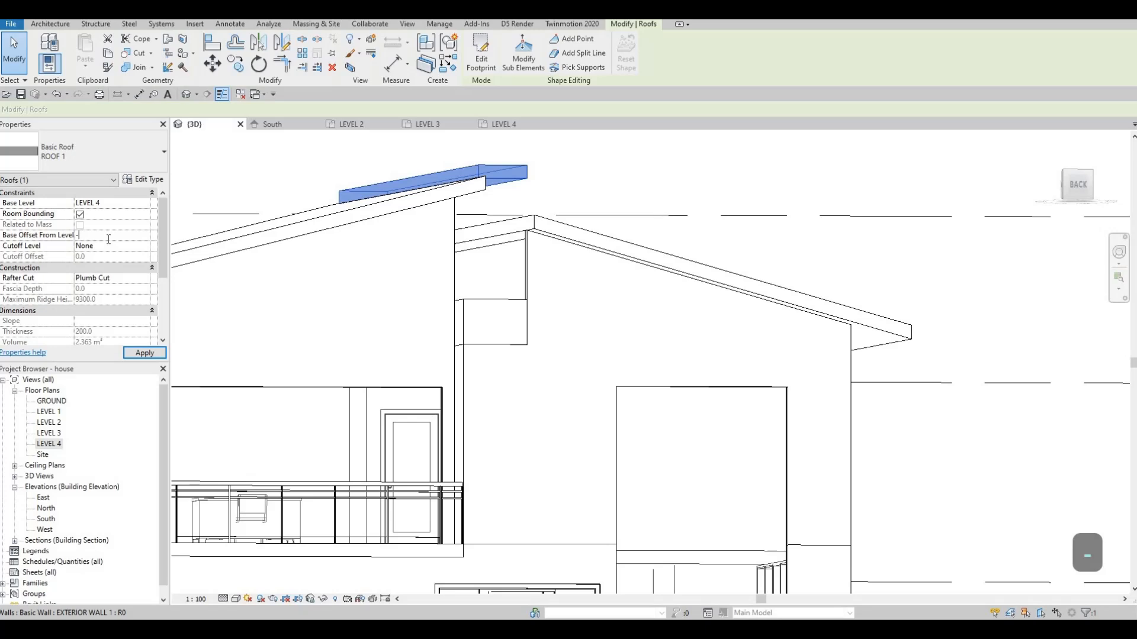
{"action": "type", "text": "-2000"}
{"action": "left_click", "coordinate": [145, 357]}
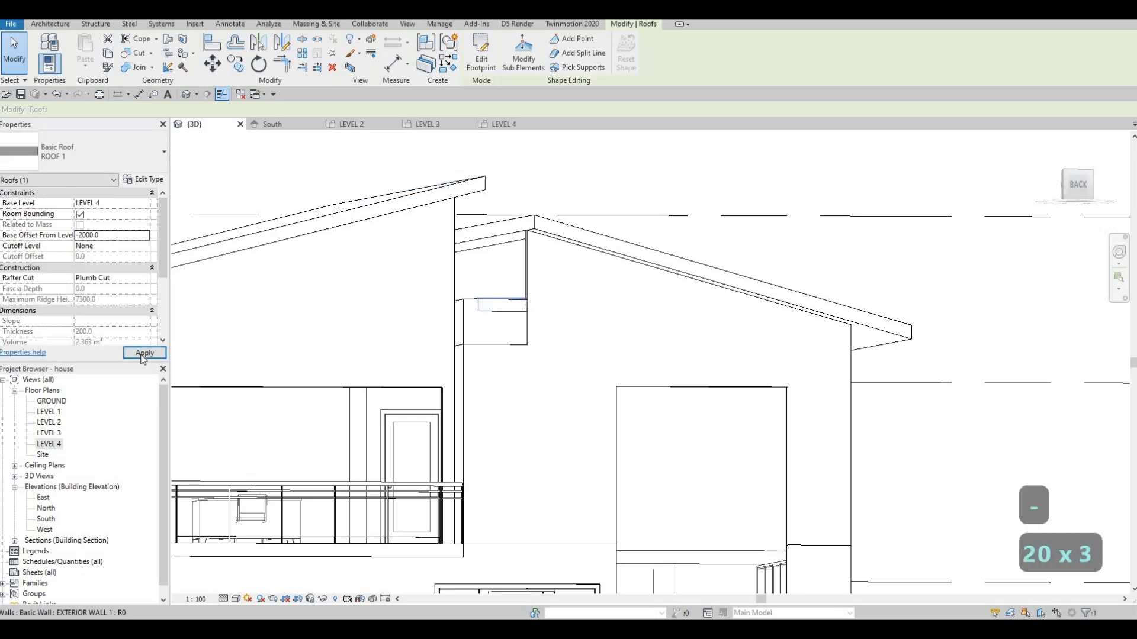
{"action": "key", "text": "Escape"}
Step: Align the top face of the flat strip roof with the top of the short wall closing the gap
{"action": "middle_click_drag", "start_coordinate": [550, 358], "coordinate": [438, 392], "text": "shift"}
{"action": "scroll", "coordinate": [438, 392], "scroll_direction": "up", "scroll_amount": 1}
{"action": "key", "text": "a"}
{"action": "key", "text": "l"}
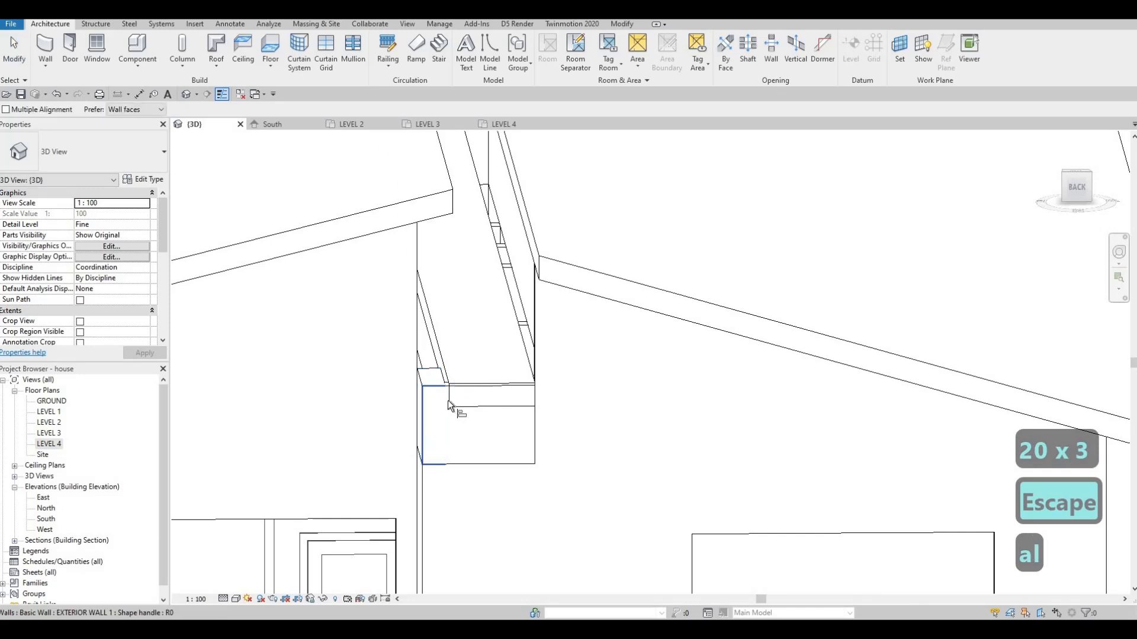
{"action": "left_click", "coordinate": [434, 378]}
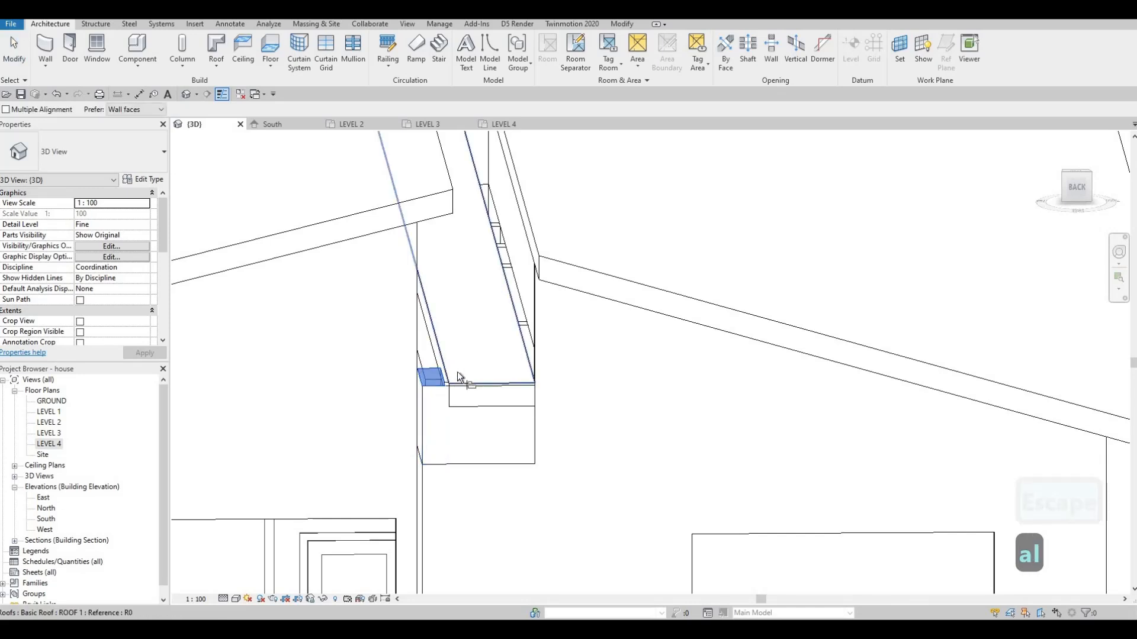
{"action": "left_click", "coordinate": [457, 372]}
{"action": "key", "text": "Escape"}
{"action": "key", "text": "Escape"}
Step: Edit the strip roof's footprint on LEVEL 4, moving its lower edge to the end wall's inner face and its right edge to the side wall's face
{"action": "left_click", "coordinate": [454, 371]}
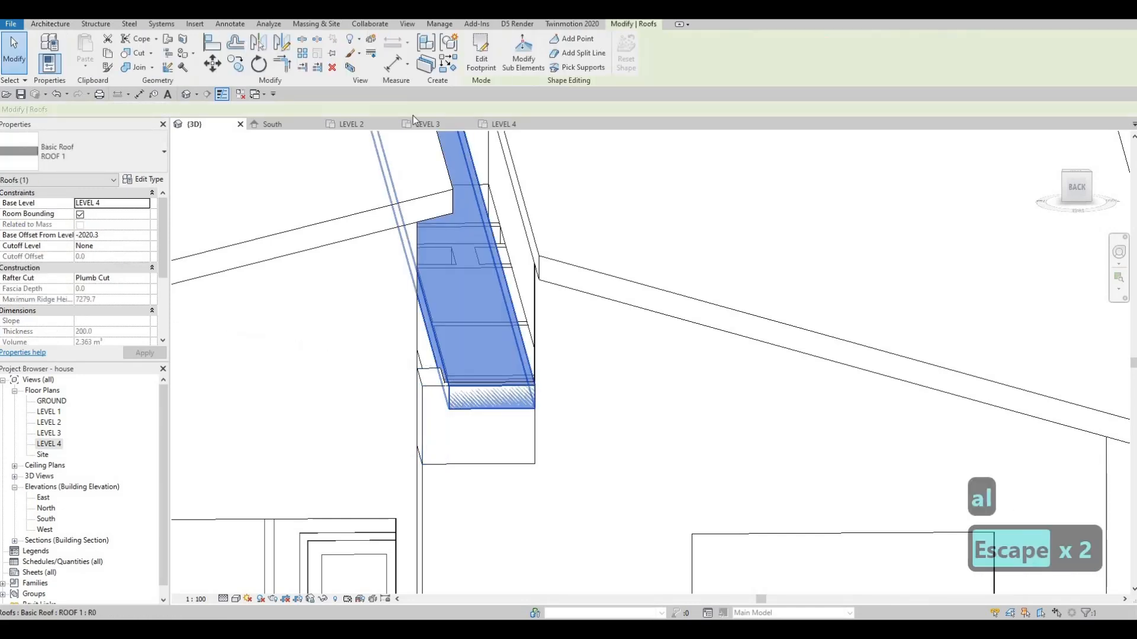
{"action": "middle_click_drag", "start_coordinate": [405, 283], "coordinate": [449, 285], "text": "shift"}
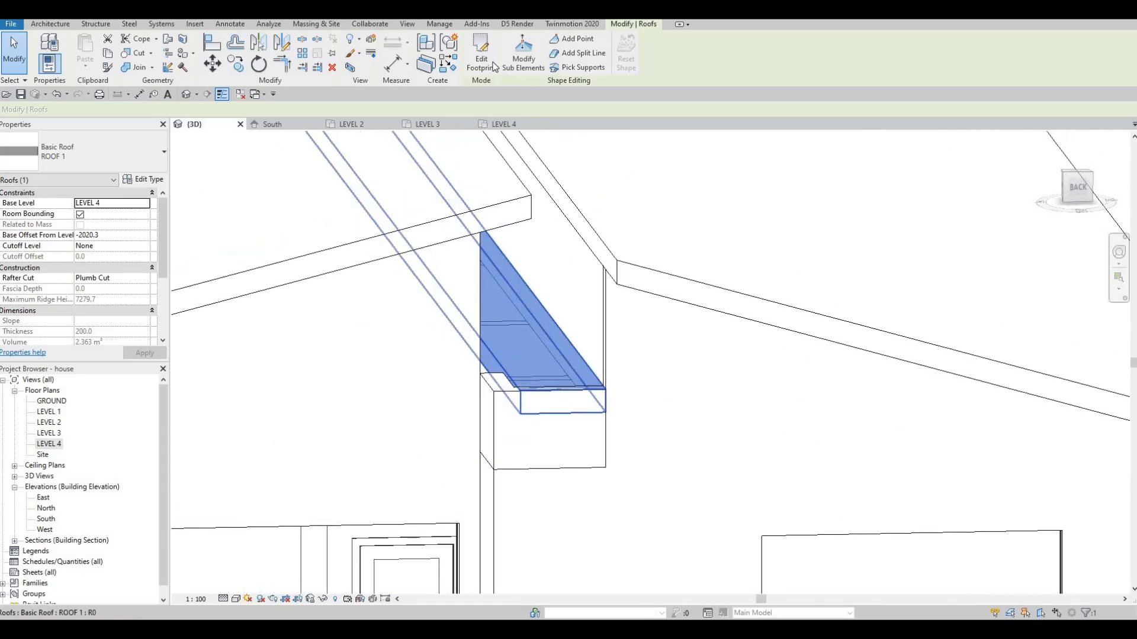
{"action": "double_click", "coordinate": [520, 296]}
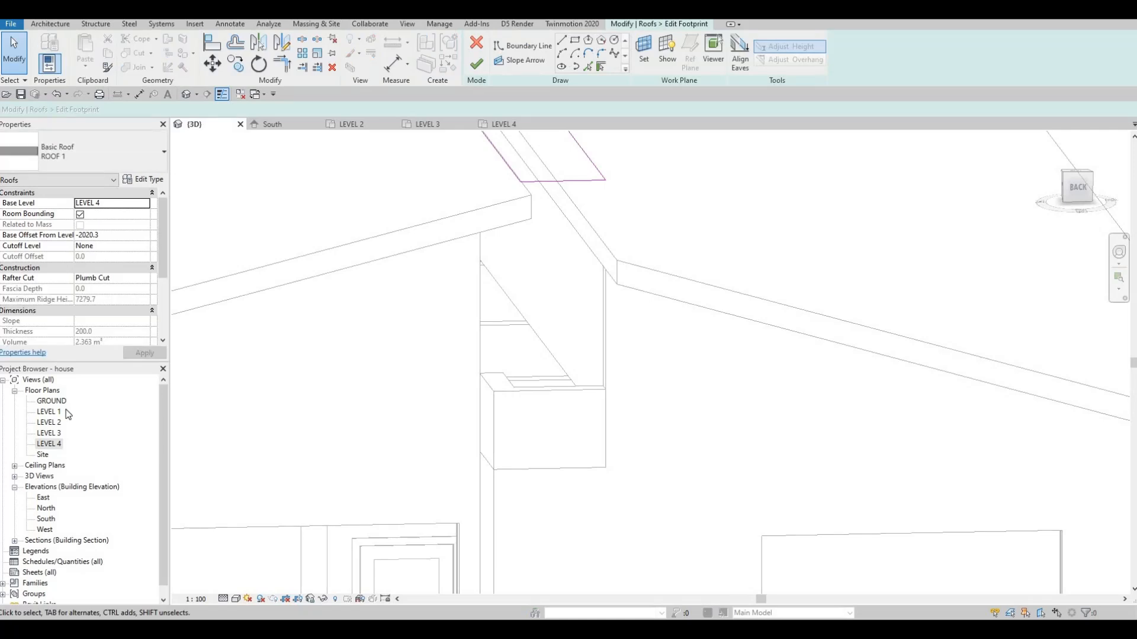
{"action": "left_click", "coordinate": [503, 125]}
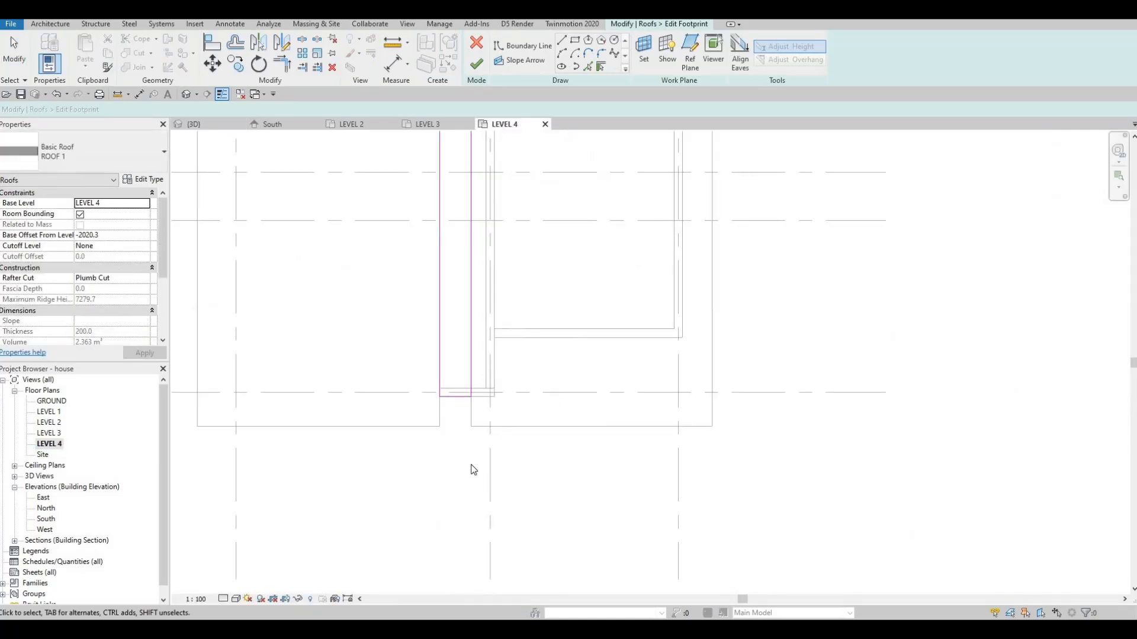
{"action": "middle_click_drag", "start_coordinate": [437, 415], "coordinate": [418, 516]}
{"action": "scroll", "coordinate": [439, 494], "scroll_direction": "up", "scroll_amount": 2}
{"action": "mouse_move", "coordinate": [442, 501]}
{"action": "left_mouse_down"}
{"action": "mouse_move", "coordinate": [442, 481]}
{"action": "mouse_move", "coordinate": [457, 473]}
{"action": "left_mouse_up"}
{"action": "left_click", "coordinate": [465, 439]}
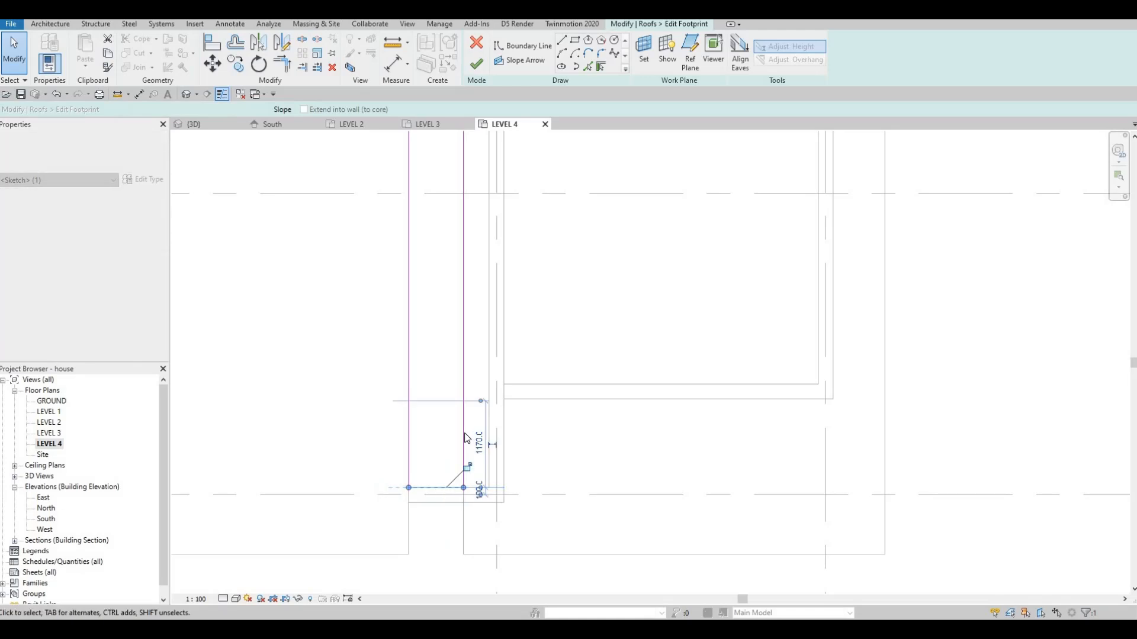
{"action": "mouse_move", "coordinate": [465, 434]}
{"action": "left_mouse_down"}
{"action": "mouse_move", "coordinate": [487, 424]}
{"action": "mouse_move", "coordinate": [475, 527]}
{"action": "left_mouse_up"}
Step: Move the footprint's upper edge to the inner face of the grid A wall and finish the roof
{"action": "middle_click_drag", "start_coordinate": [460, 304], "coordinate": [470, 576]}
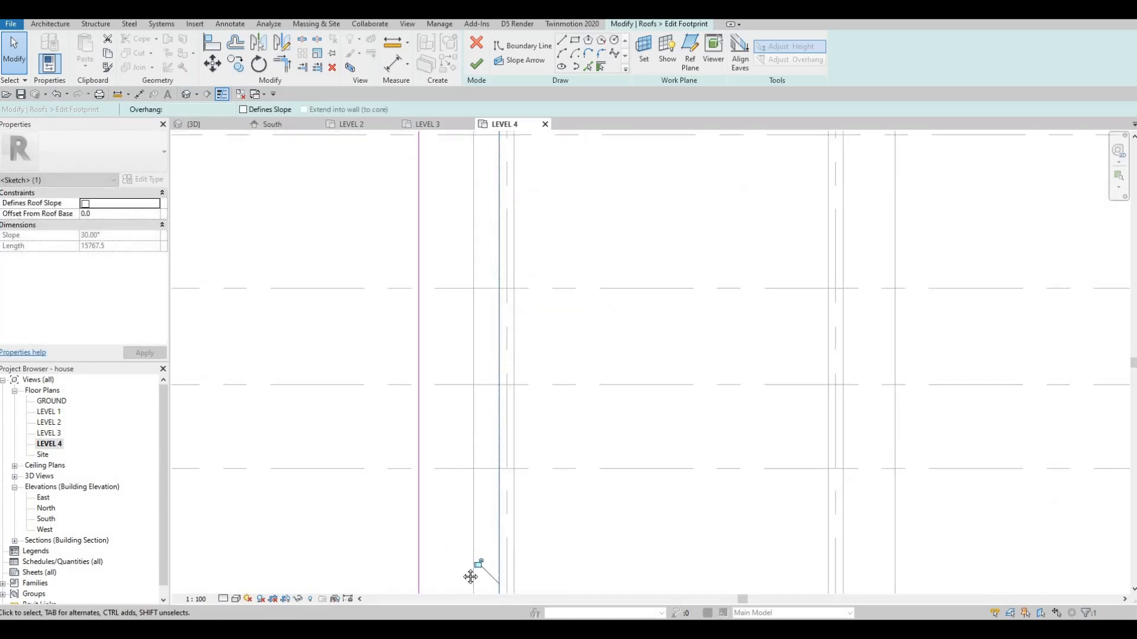
{"action": "mouse_move", "coordinate": [466, 145]}
{"action": "middle_mouse_down"}
{"action": "mouse_move", "coordinate": [446, 261]}
{"action": "mouse_move", "coordinate": [443, 584]}
{"action": "middle_mouse_up"}
{"action": "scroll", "coordinate": [446, 236], "scroll_direction": "up", "scroll_amount": 3}
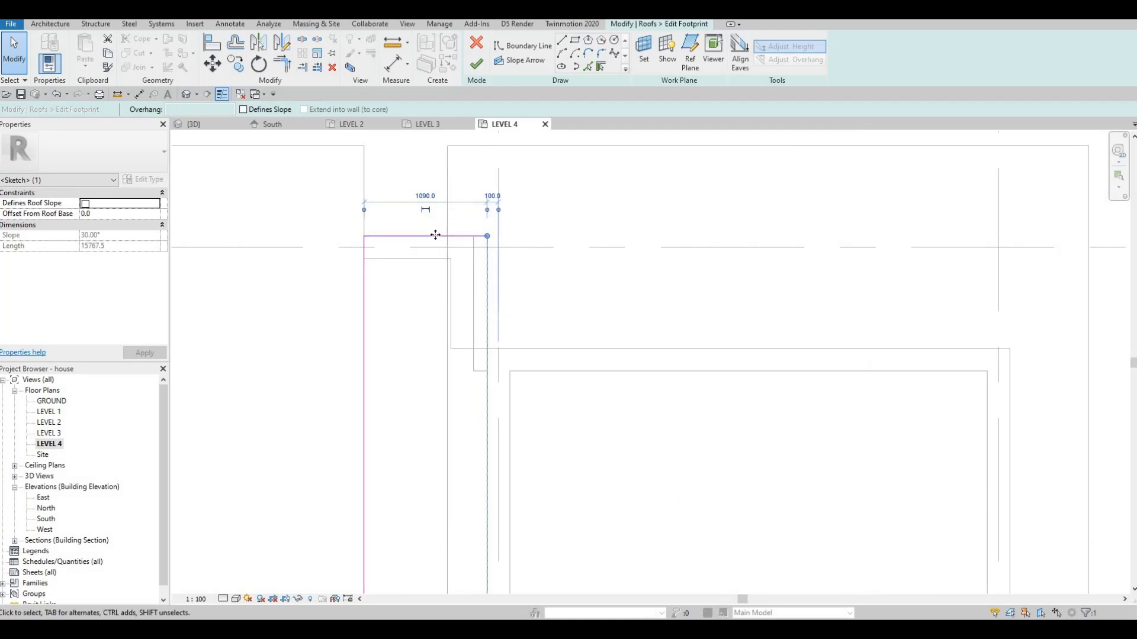
{"action": "left_click", "coordinate": [435, 240]}
{"action": "left_click_drag", "start_coordinate": [435, 264], "coordinate": [436, 259]}
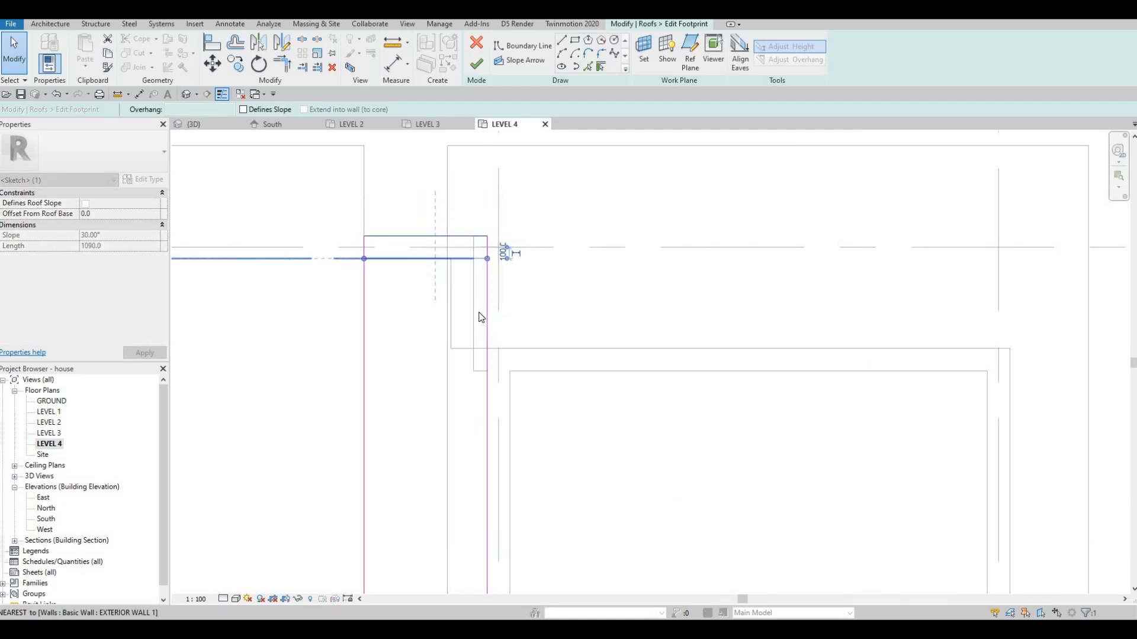
{"action": "key", "text": "Escape"}
{"action": "left_click", "coordinate": [478, 66]}
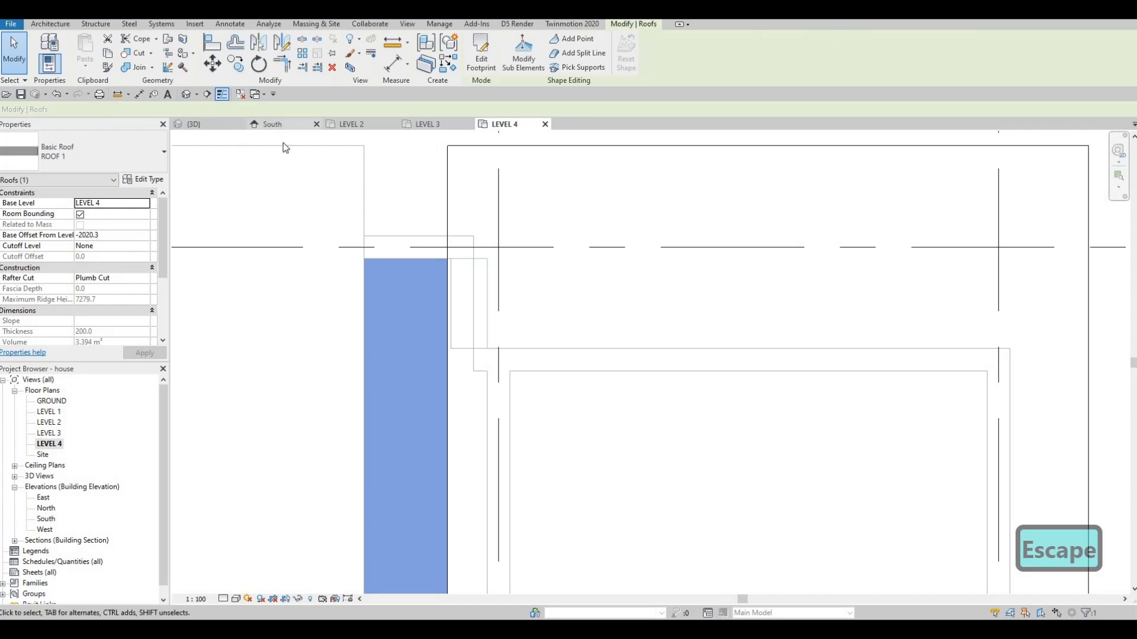
Step: Reopen the strip roof's footprint on LEVEL 3 and sketch an L-shaped boundary around the upper corner wall, with a 1000 mm vertical segment
{"action": "left_click", "coordinate": [194, 123]}
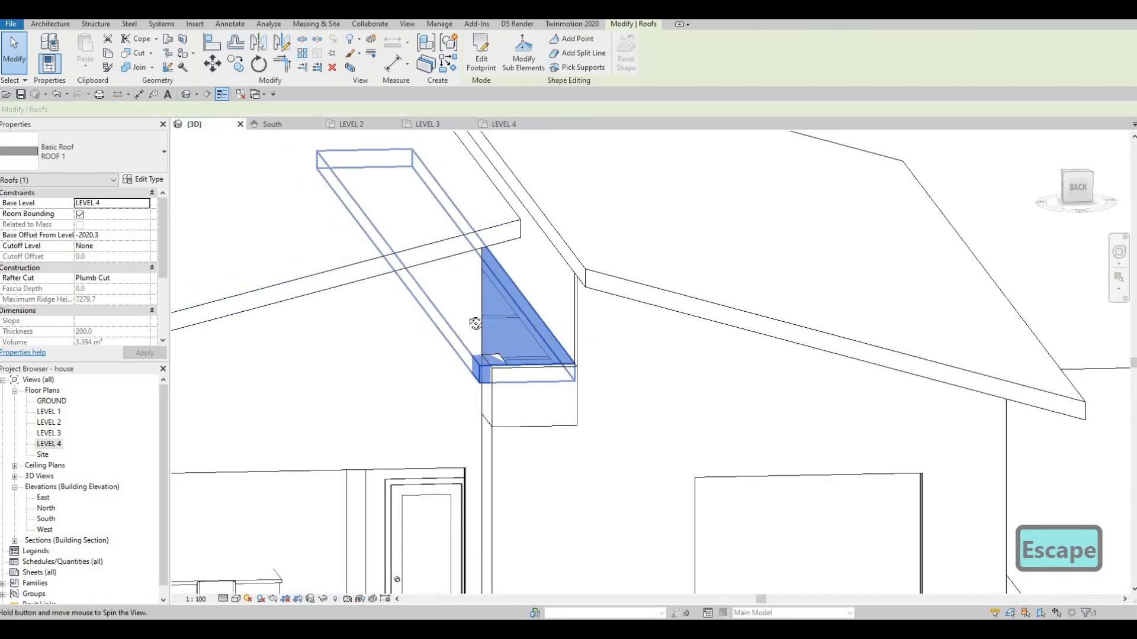
{"action": "middle_click_drag", "start_coordinate": [475, 323], "coordinate": [393, 110], "text": "shift"}
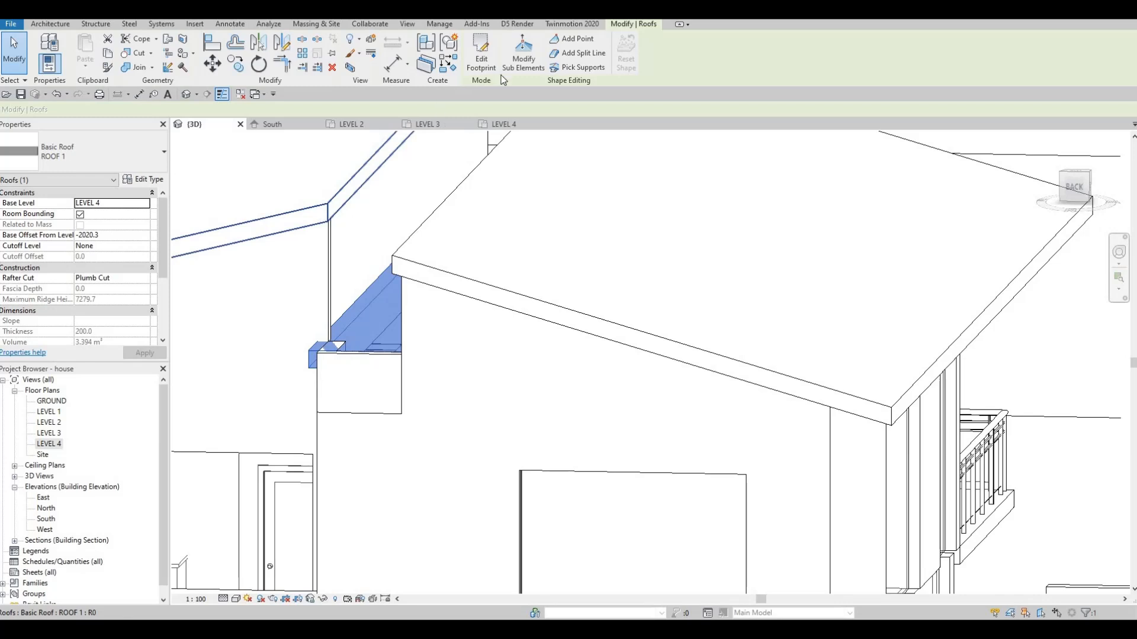
{"action": "left_click", "coordinate": [437, 122]}
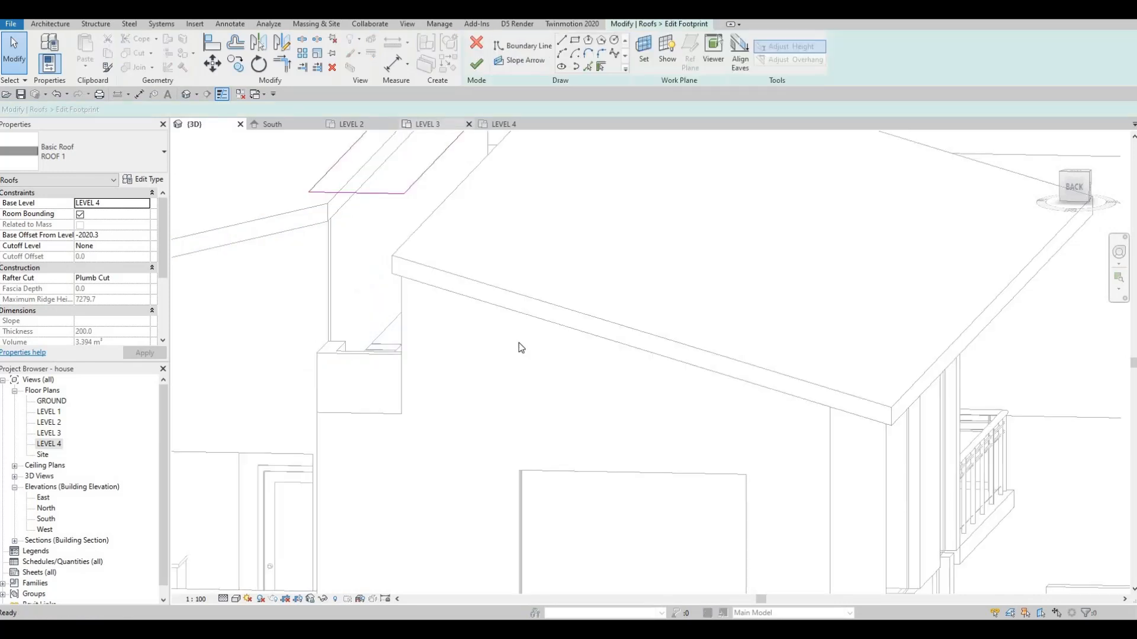
{"action": "scroll", "coordinate": [557, 364], "scroll_direction": "down", "scroll_amount": 1}
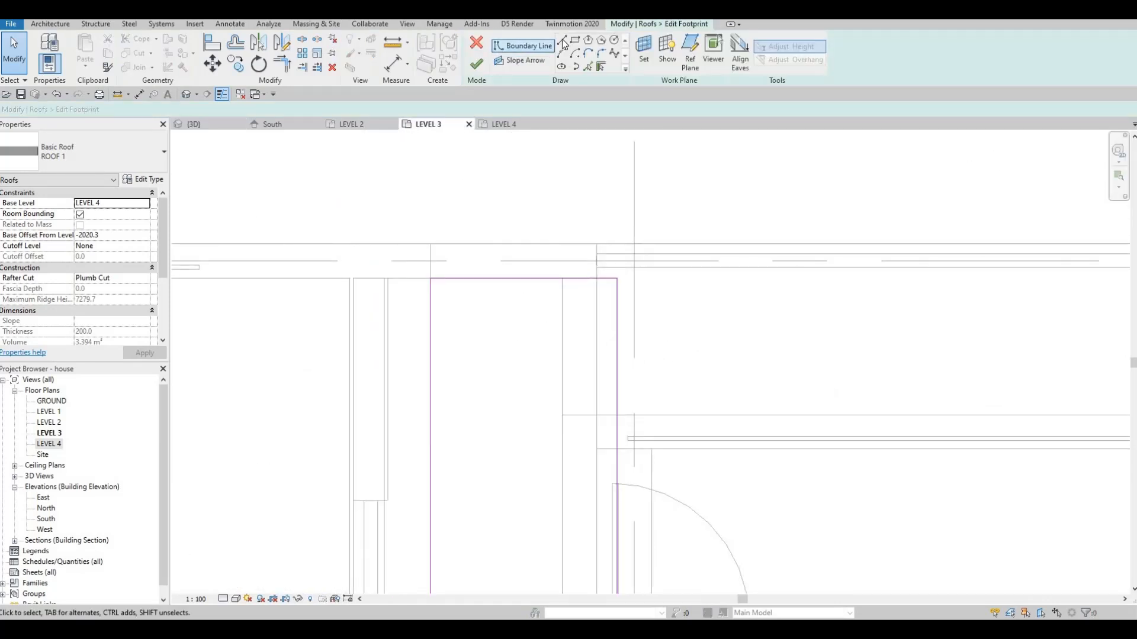
{"action": "left_click", "coordinate": [617, 451]}
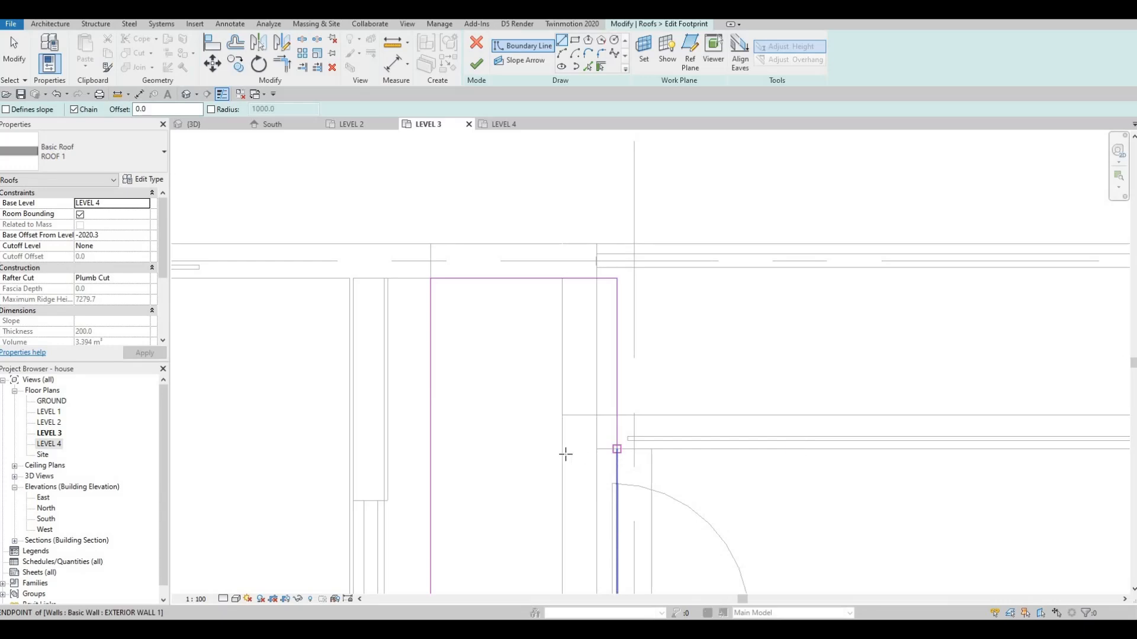
{"action": "left_click", "coordinate": [562, 449]}
{"action": "left_click", "coordinate": [562, 279]}
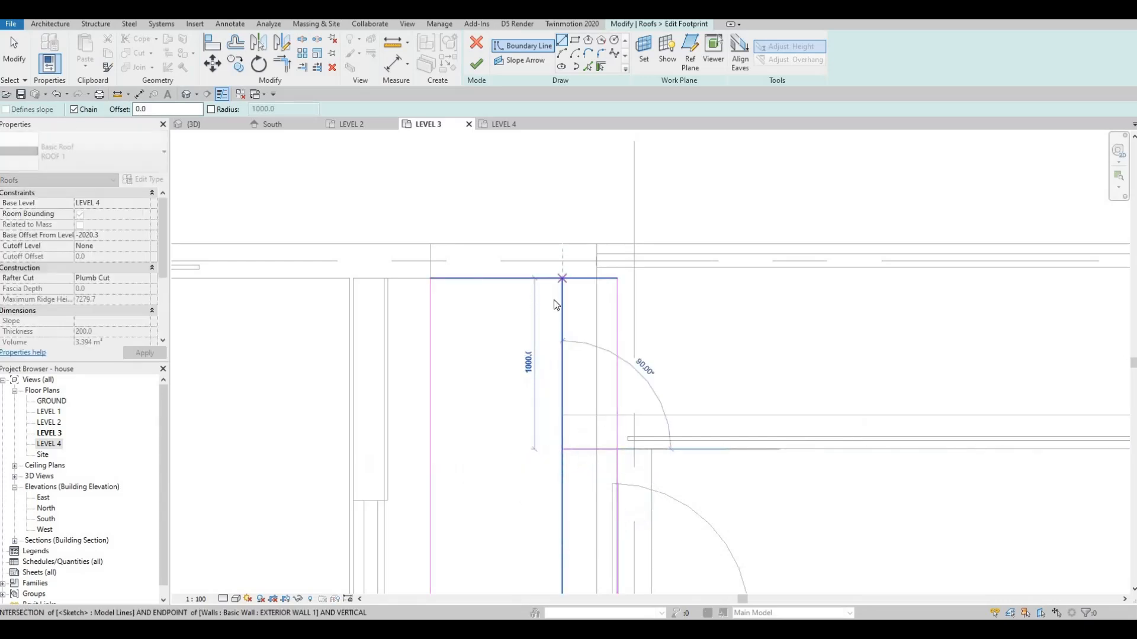
{"action": "key", "text": "Escape"}
{"action": "key", "text": "Escape"}
Step: Trim the footprint's top and side edges to the new corner lines and finish the notched roof
{"action": "key", "text": "t"}
{"action": "key", "text": "r"}
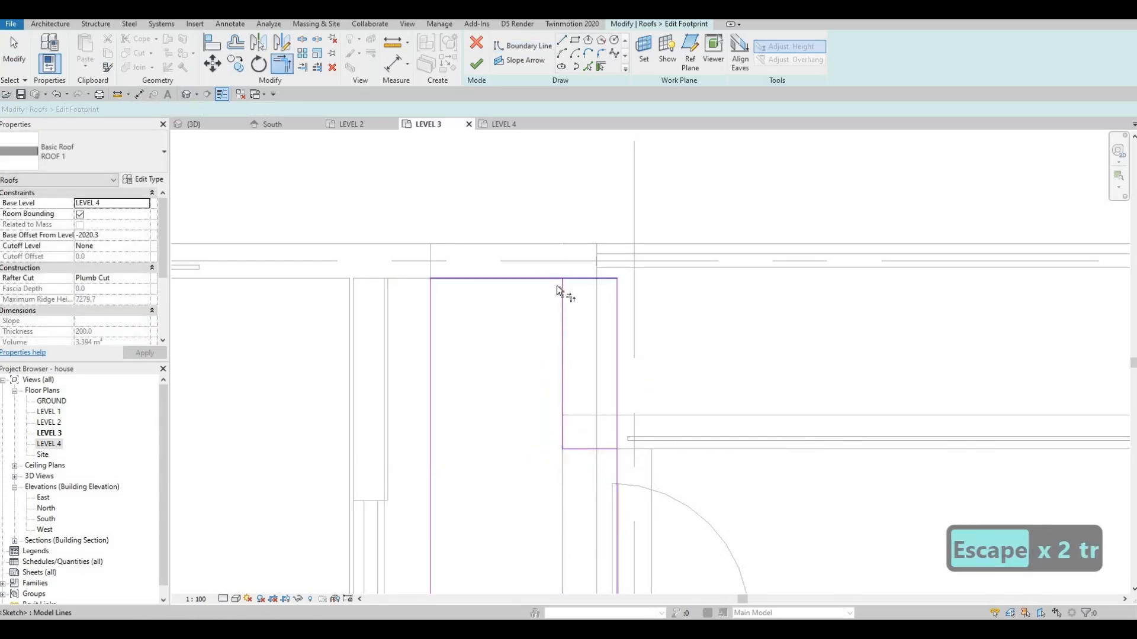
{"action": "left_click", "coordinate": [557, 287]}
{"action": "left_click", "coordinate": [560, 288]}
{"action": "left_click", "coordinate": [578, 448]}
{"action": "left_click", "coordinate": [618, 460]}
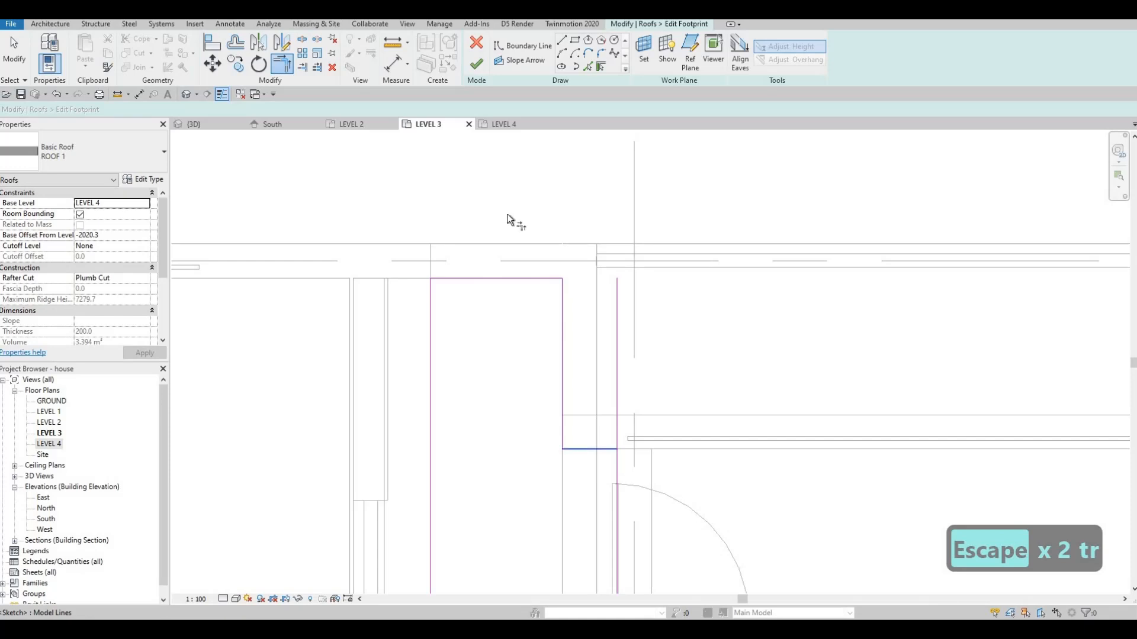
{"action": "left_click", "coordinate": [477, 63]}
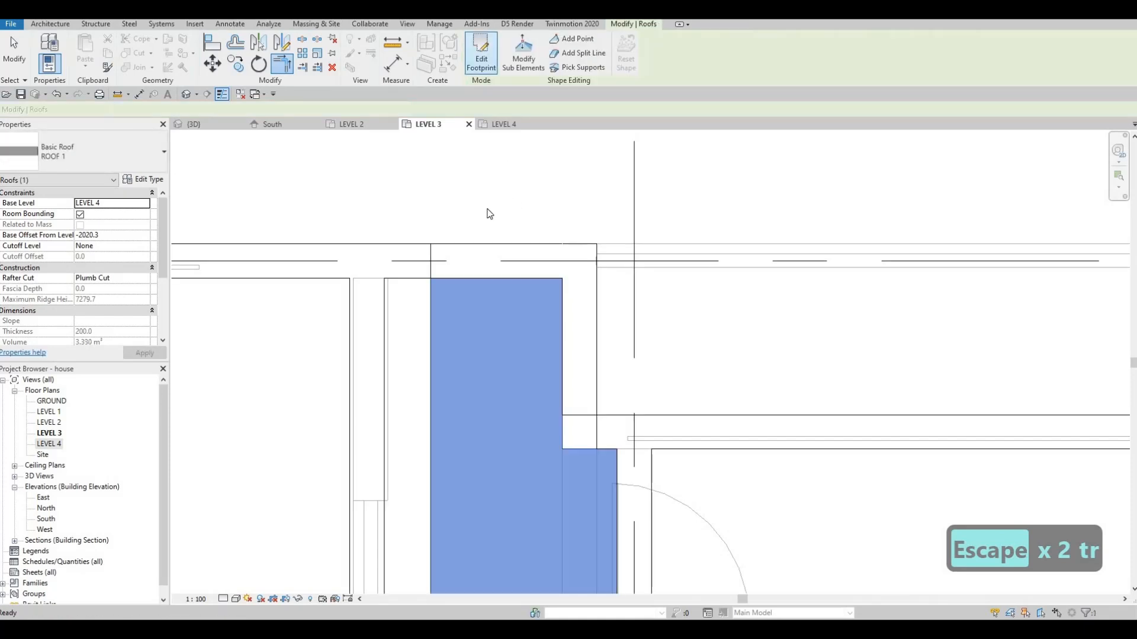
Step: Examine the notched strip roof and the walls closing the gap in 3D from the back, front and sides
{"action": "scroll", "coordinate": [488, 208], "scroll_direction": "down", "scroll_amount": 1}
{"action": "left_click", "coordinate": [202, 123]}
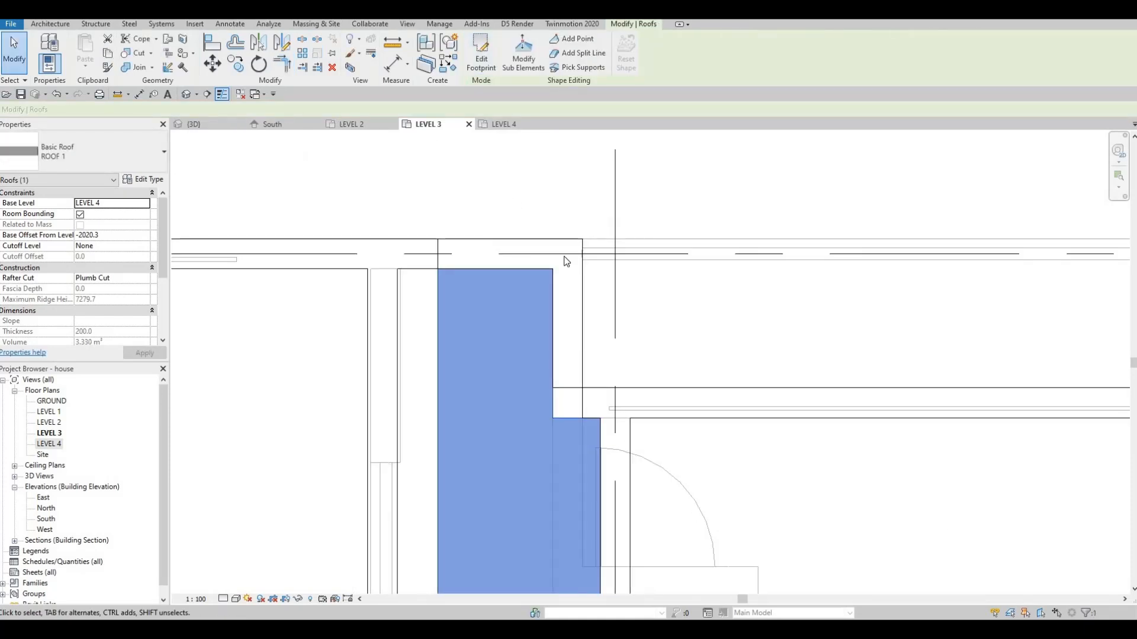
{"action": "key", "text": "Escape"}
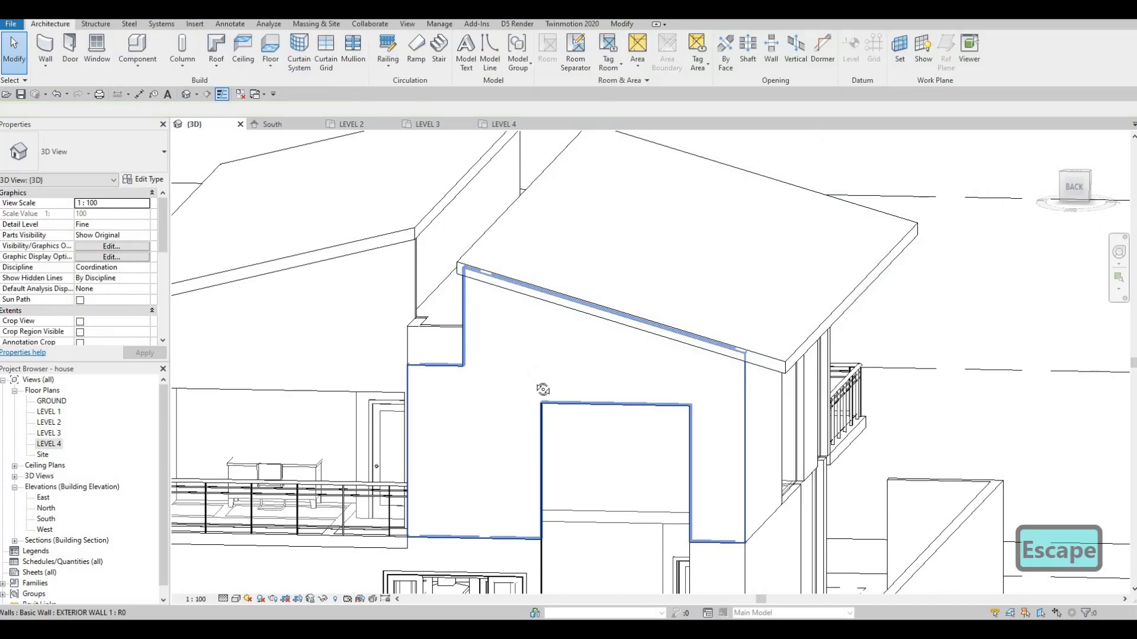
{"action": "middle_click_drag", "start_coordinate": [540, 317], "coordinate": [730, 363], "text": "shift"}
{"action": "left_click", "coordinate": [792, 369]}
{"action": "key", "text": "Escape"}
{"action": "middle_click_drag", "start_coordinate": [669, 362], "coordinate": [415, 305], "text": "shift"}
{"action": "scroll", "coordinate": [580, 272], "scroll_direction": "up", "scroll_amount": 3}
{"action": "middle_click_drag", "start_coordinate": [569, 299], "coordinate": [858, 286], "text": "shift"}
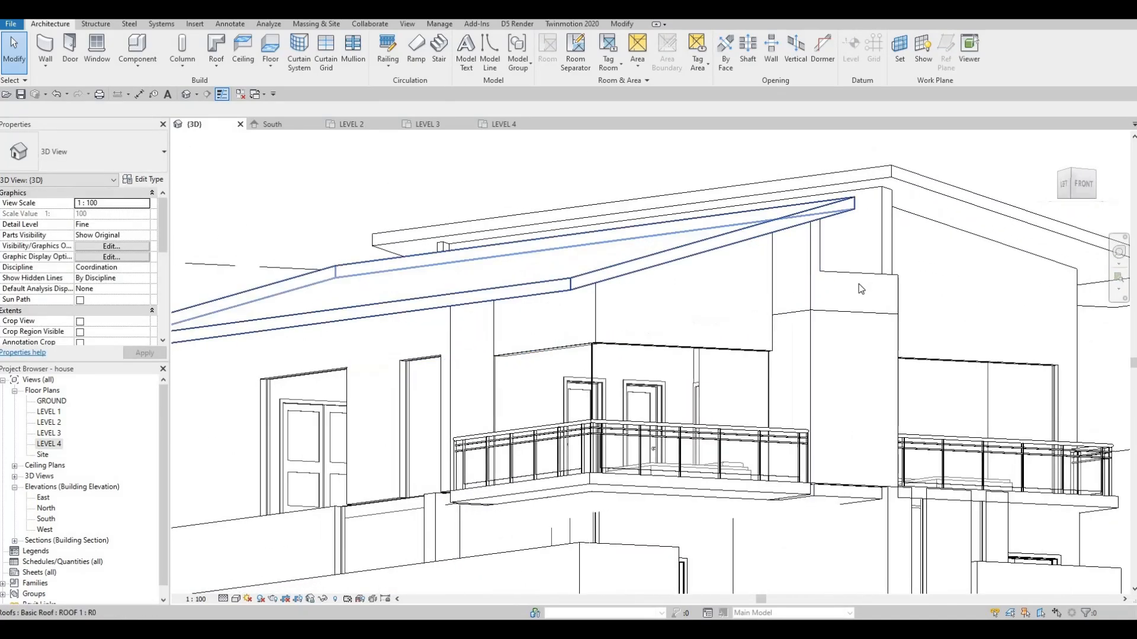
{"action": "scroll", "coordinate": [857, 287], "scroll_direction": "up", "scroll_amount": 1}
{"action": "left_click", "coordinate": [792, 240]}
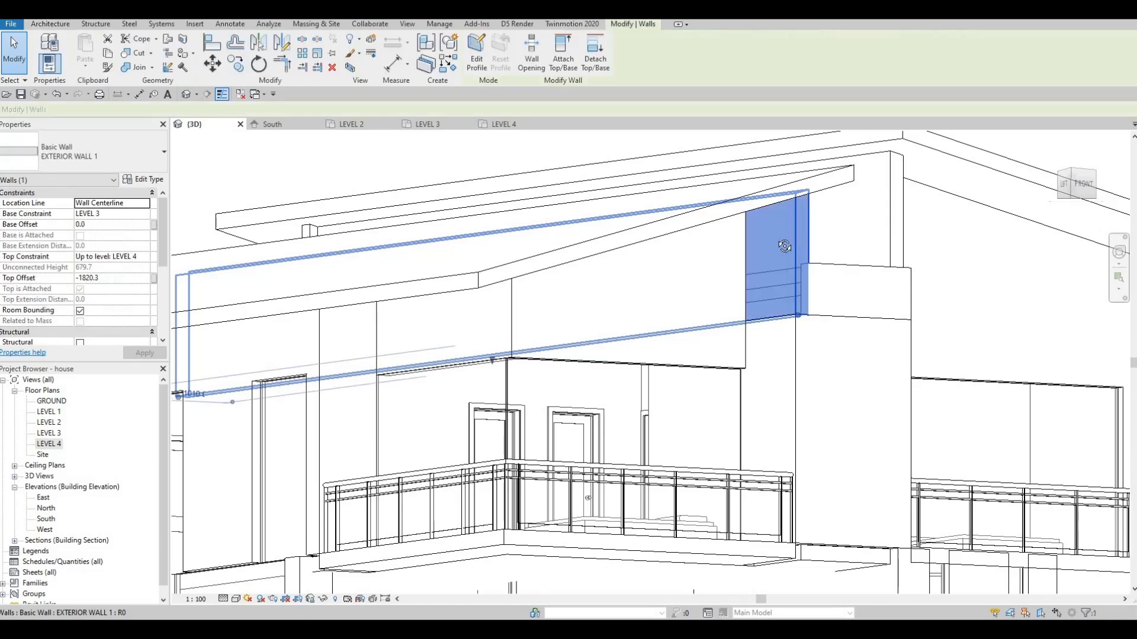
{"action": "middle_click_drag", "start_coordinate": [712, 261], "coordinate": [665, 308], "text": "shift"}
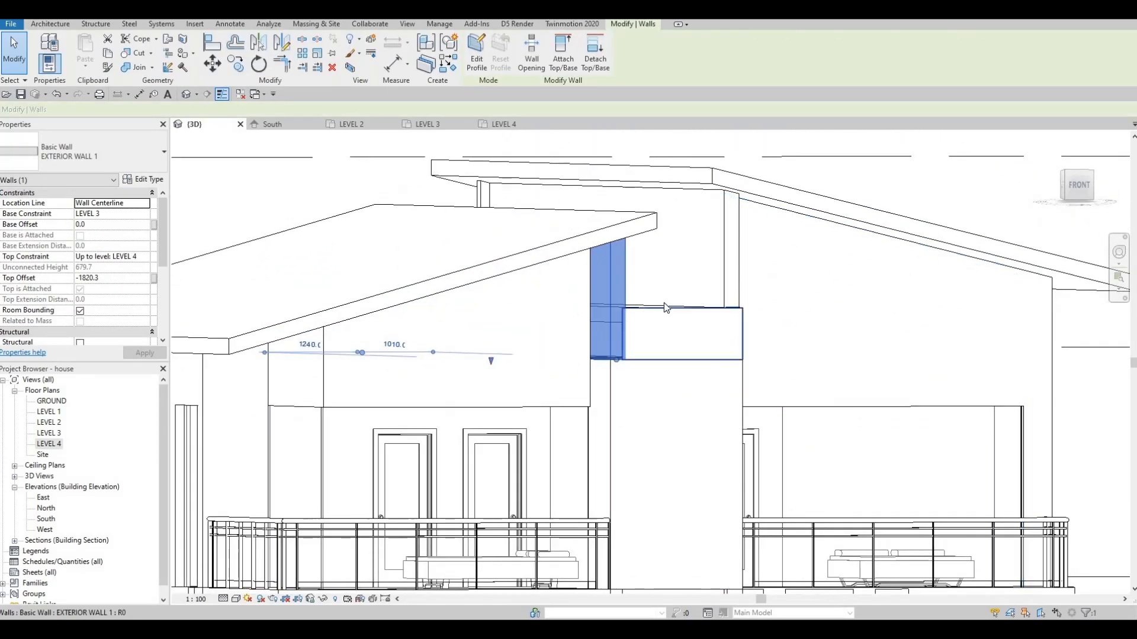
{"action": "middle_click_drag", "start_coordinate": [607, 331], "coordinate": [379, 303], "text": "shift"}
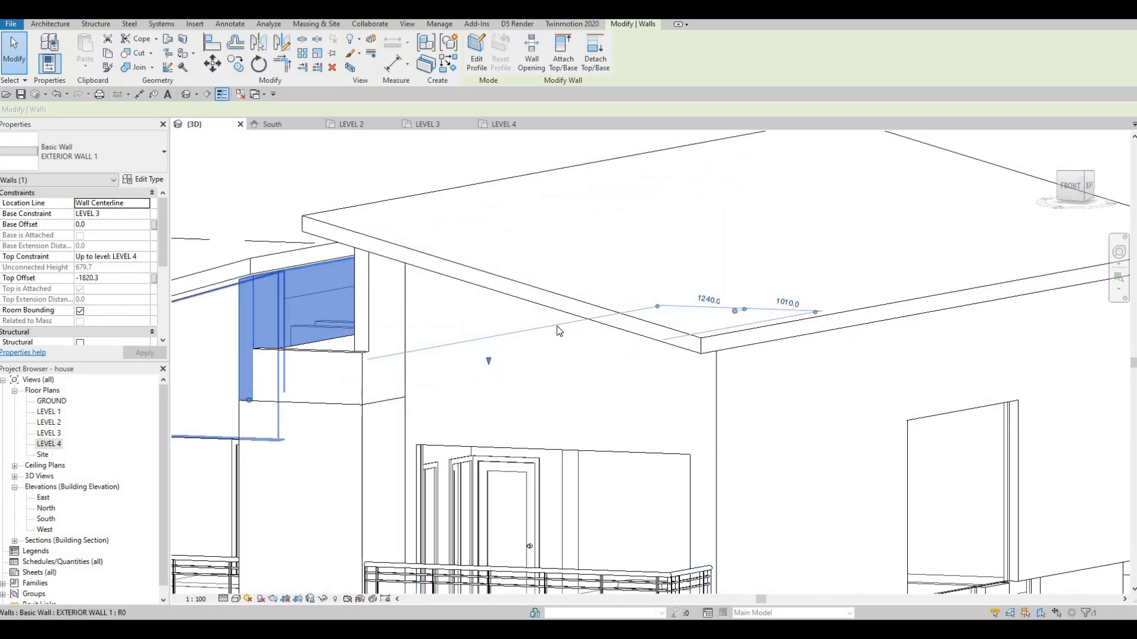
{"action": "middle_click_drag", "start_coordinate": [536, 341], "coordinate": [697, 445], "text": "shift"}
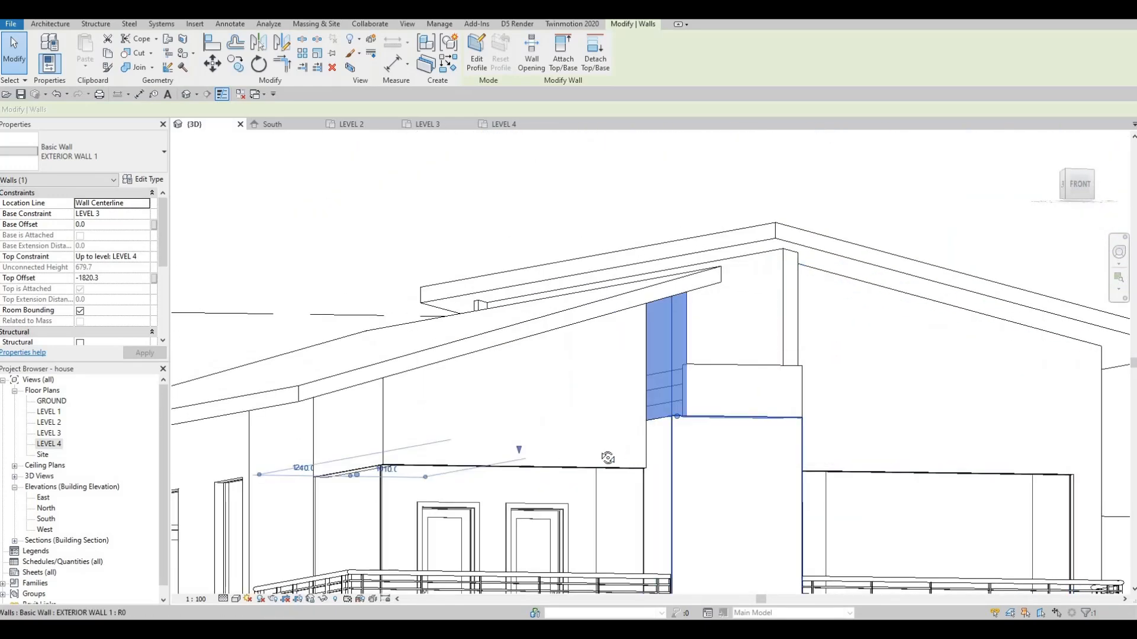
{"action": "middle_click_drag", "start_coordinate": [607, 458], "coordinate": [393, 393], "text": "shift"}
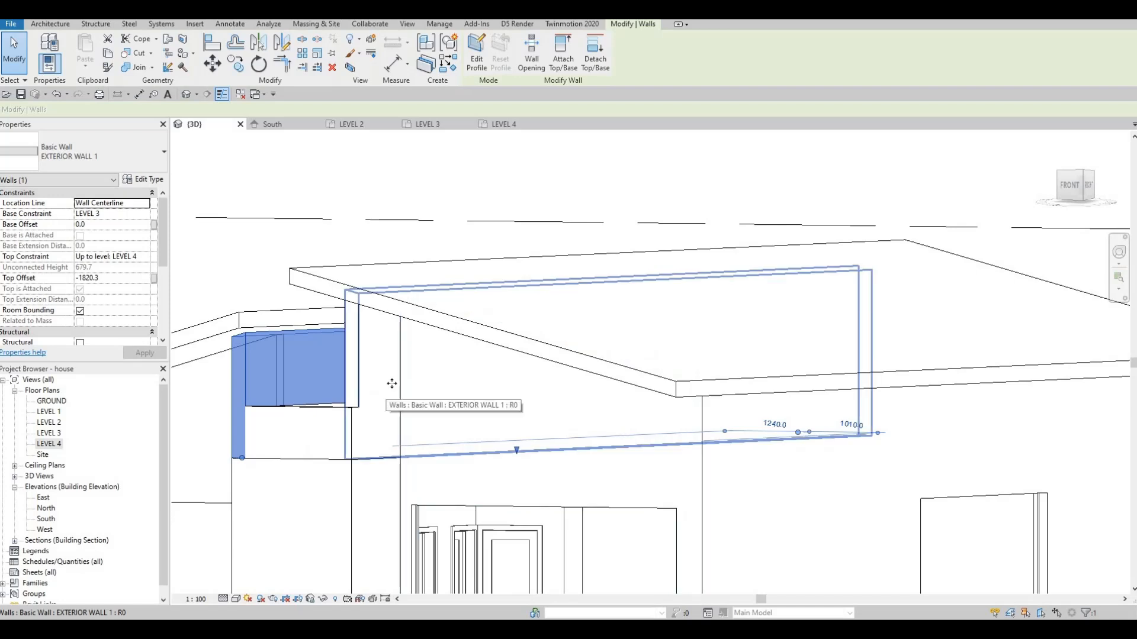
Step: Select the long EXTERIOR WALL 1 wall on grid 2 and, on LEVEL 3, shorten its lower end to the cross wall adjoining it
{"action": "left_click", "coordinate": [392, 384]}
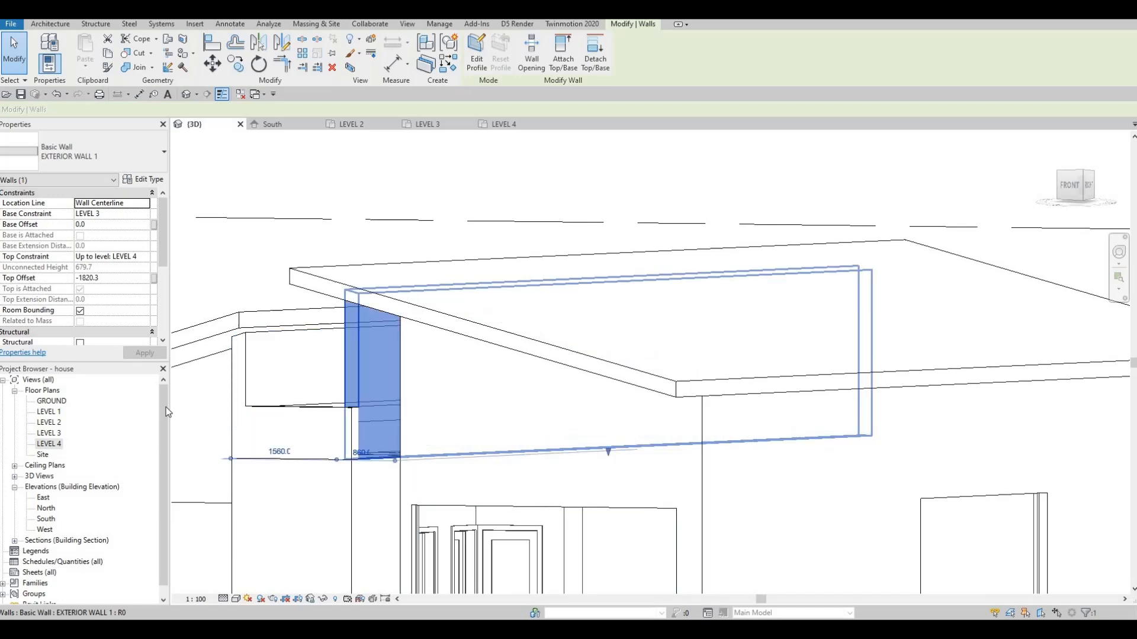
{"action": "double_click", "coordinate": [49, 433]}
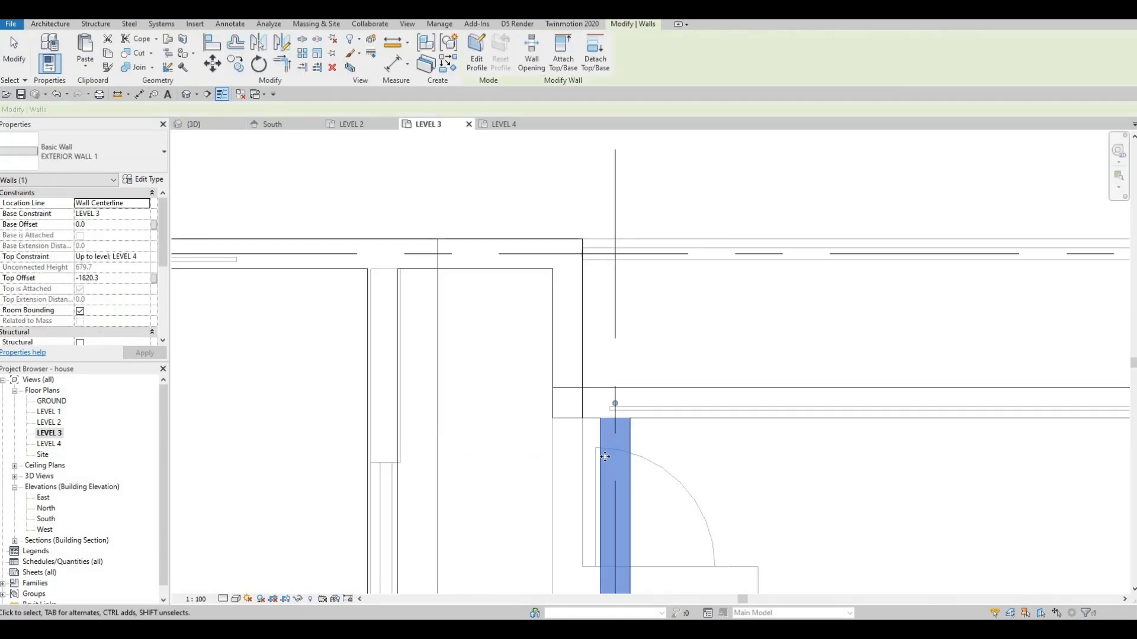
{"action": "middle_click_drag", "start_coordinate": [609, 464], "coordinate": [594, 266]}
{"action": "scroll", "coordinate": [591, 272], "scroll_direction": "down", "scroll_amount": 1}
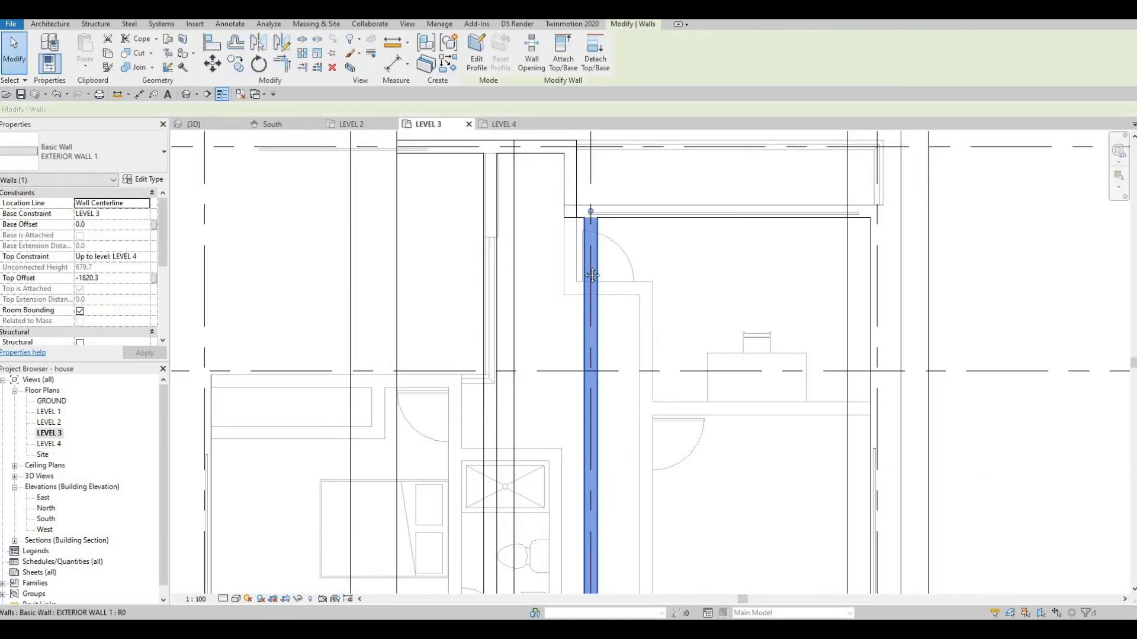
{"action": "scroll", "coordinate": [563, 340], "scroll_direction": "down", "scroll_amount": 1}
{"action": "scroll", "coordinate": [556, 325], "scroll_direction": "down", "scroll_amount": 2}
{"action": "middle_click_drag", "start_coordinate": [530, 185], "coordinate": [507, 230]}
{"action": "middle_click_drag", "start_coordinate": [532, 494], "coordinate": [486, 346]}
{"action": "scroll", "coordinate": [501, 350], "scroll_direction": "down", "scroll_amount": 4}
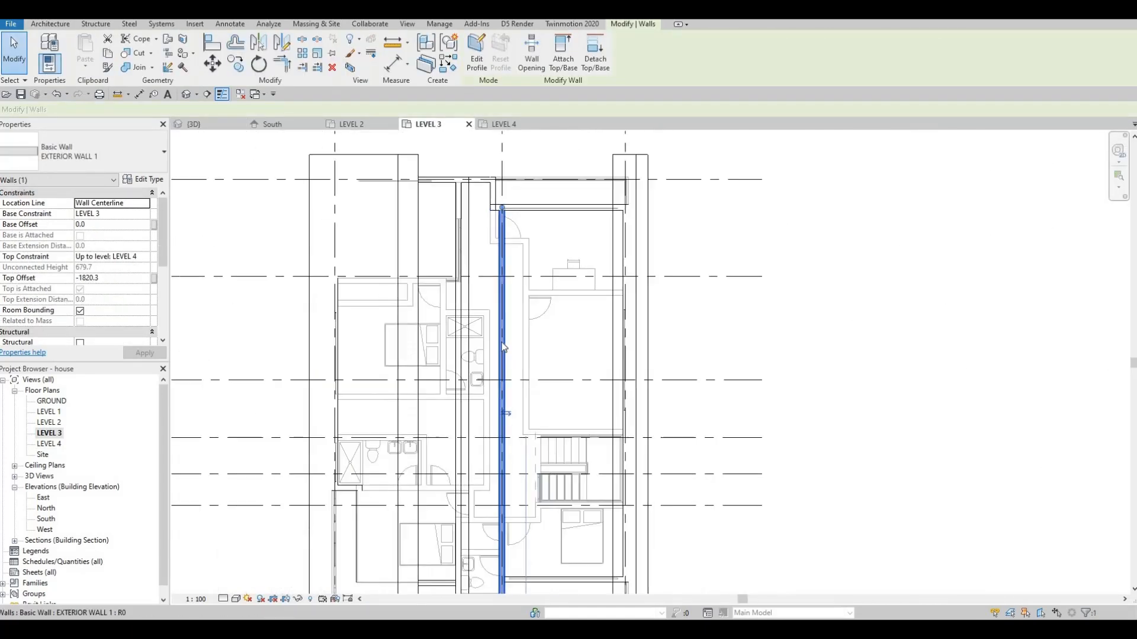
{"action": "middle_click_drag", "start_coordinate": [506, 576], "coordinate": [508, 352]}
{"action": "scroll", "coordinate": [507, 352], "scroll_direction": "up", "scroll_amount": 1}
{"action": "scroll", "coordinate": [507, 352], "scroll_direction": "up", "scroll_amount": 4}
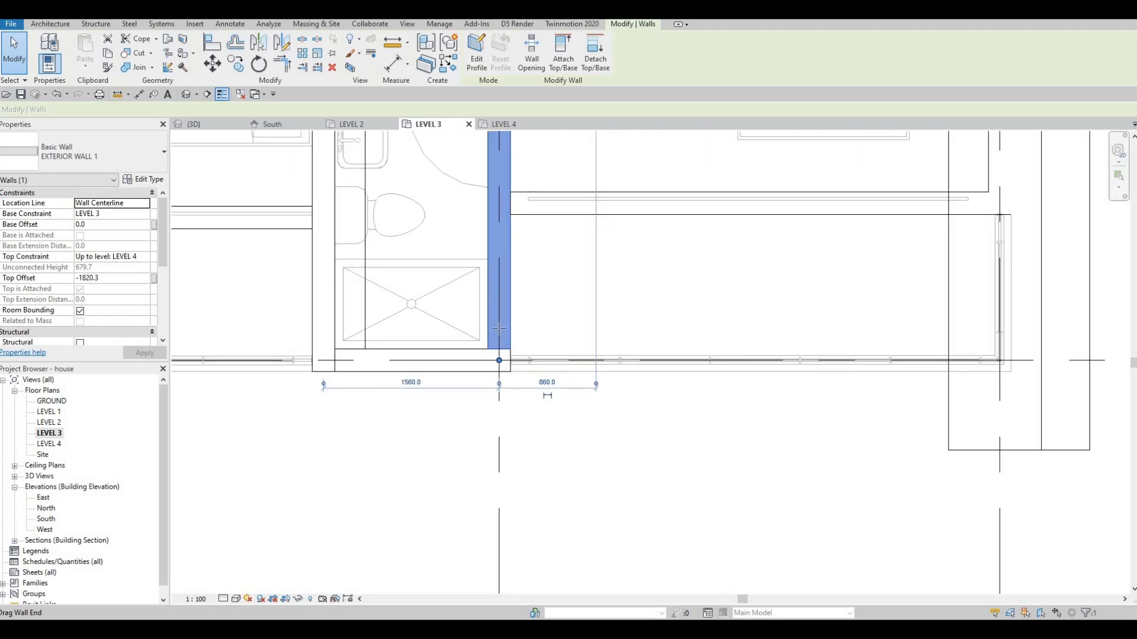
{"action": "key", "text": "r"}
{"action": "key", "text": "s"}
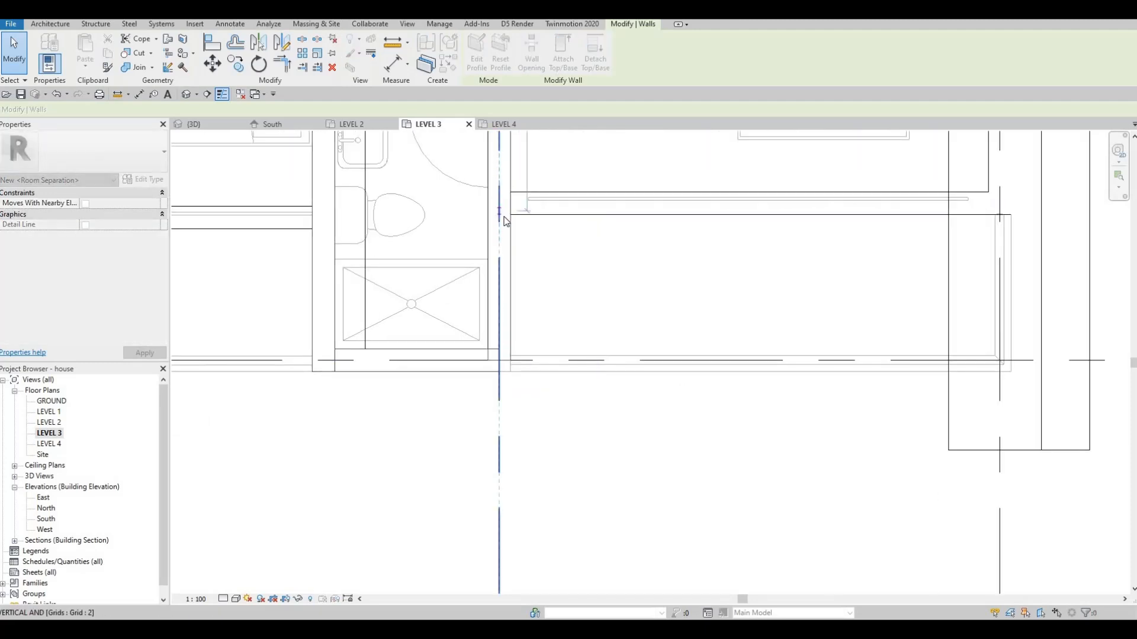
{"action": "key", "text": "Escape"}
{"action": "left_click", "coordinate": [506, 215]}
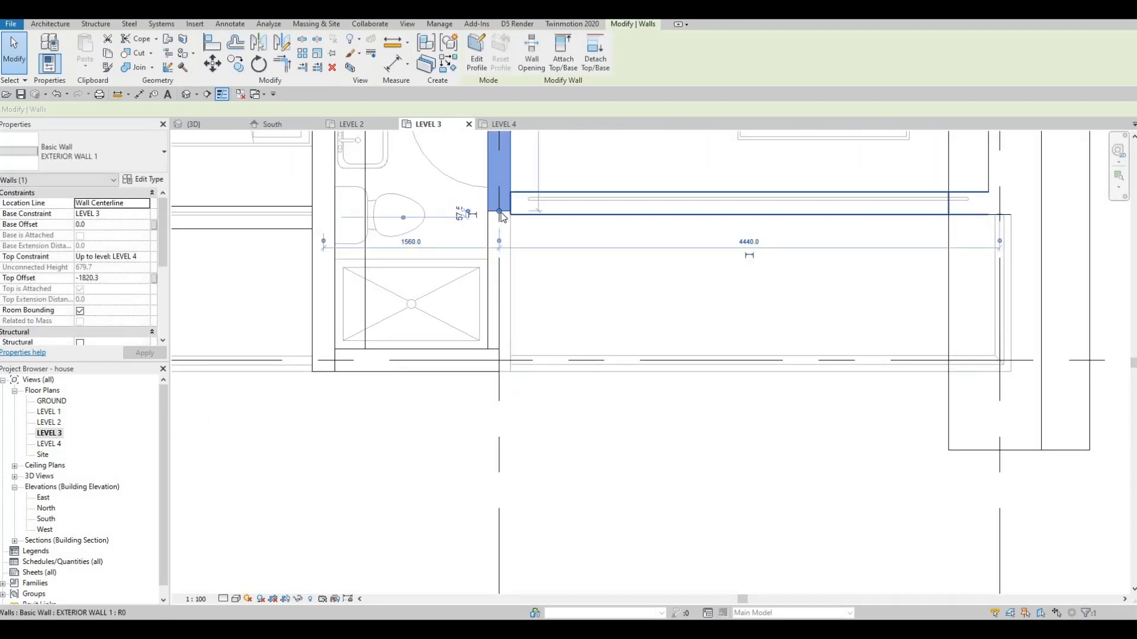
Step: Adjust the shortened wall's lower end and align it with the outer face of the adjoining cross wall
{"action": "key", "text": "r"}
{"action": "key", "text": "s"}
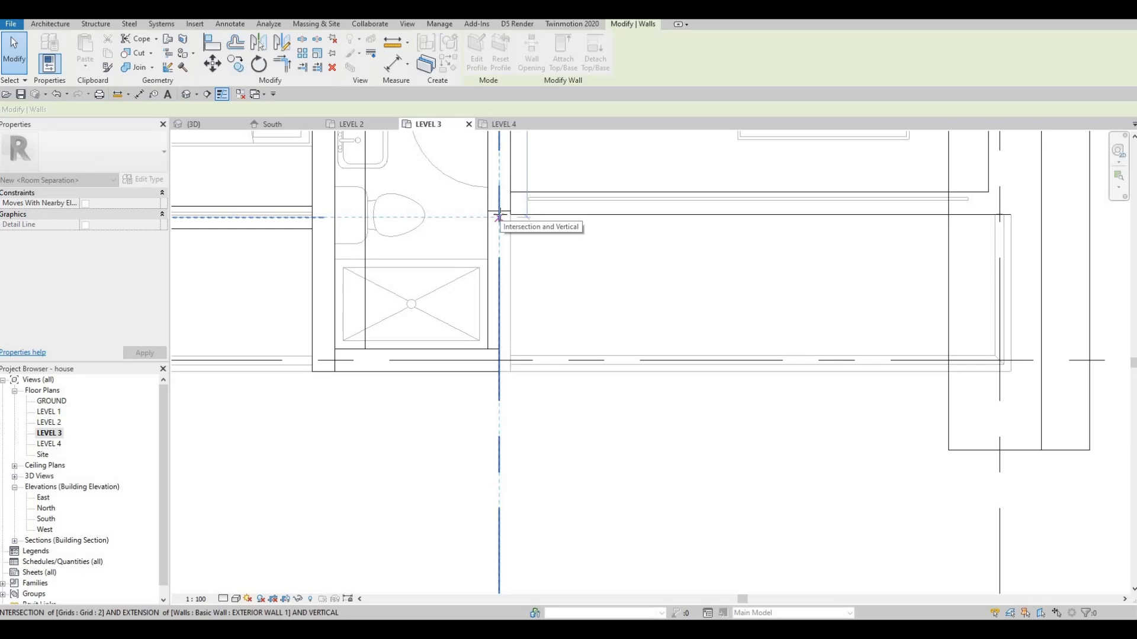
{"action": "key", "text": "Escape"}
{"action": "left_click", "coordinate": [503, 217]}
{"action": "scroll", "coordinate": [500, 216], "scroll_direction": "up", "scroll_amount": 2}
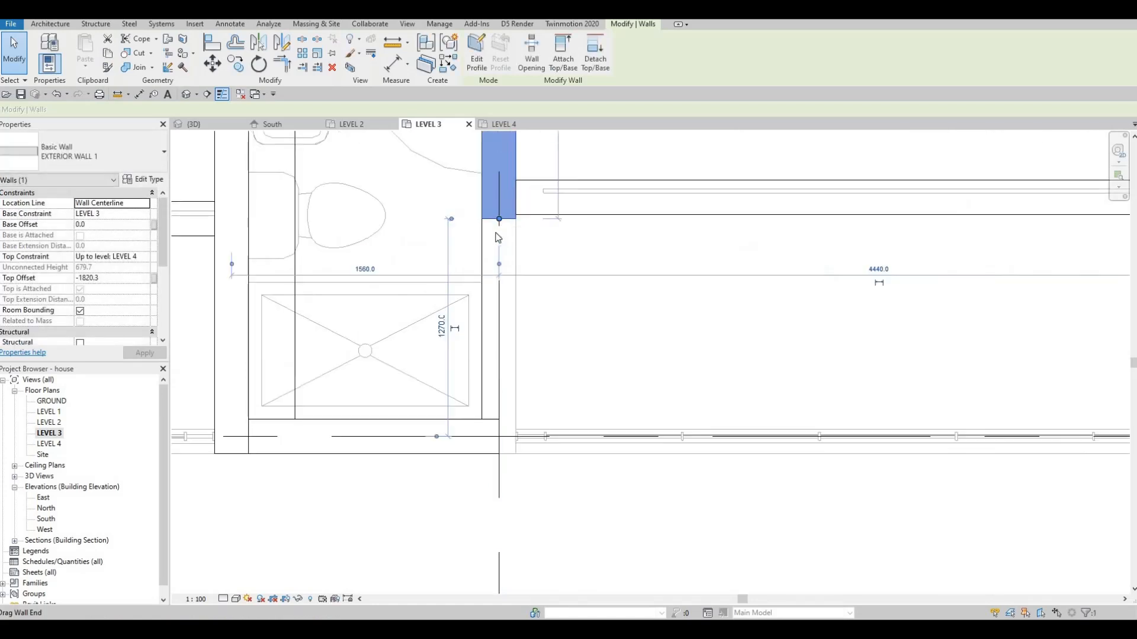
{"action": "key", "text": "Escape"}
{"action": "key", "text": "a"}
{"action": "key", "text": "l"}
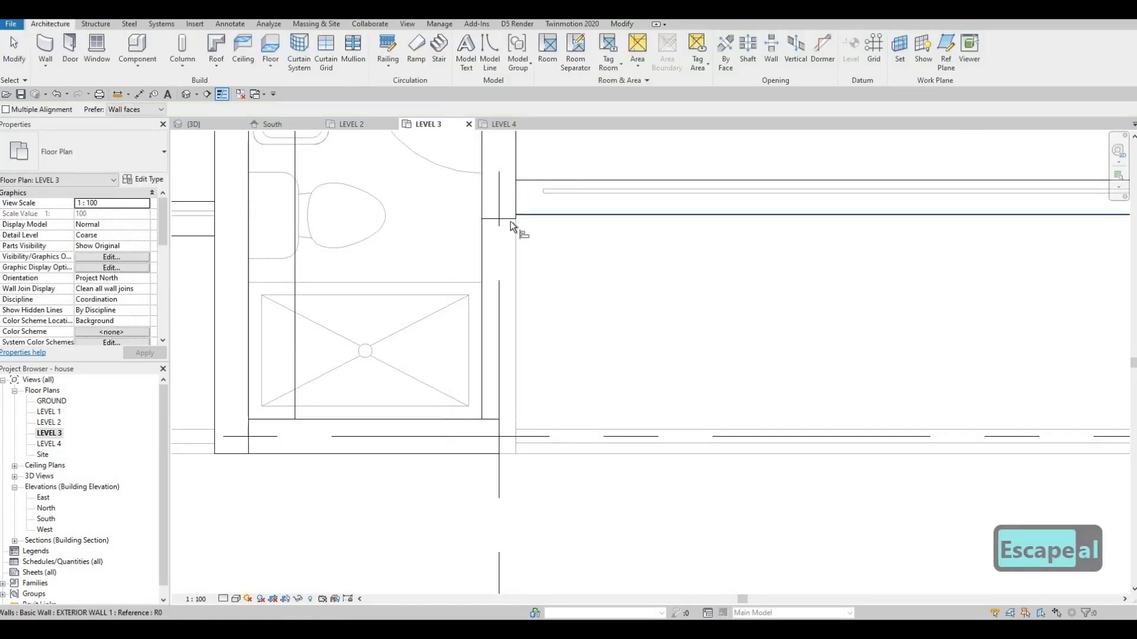
{"action": "left_click", "coordinate": [510, 219]}
{"action": "scroll", "coordinate": [525, 410], "scroll_direction": "down", "scroll_amount": 1}
{"action": "middle_click_drag", "start_coordinate": [482, 425], "coordinate": [500, 405]}
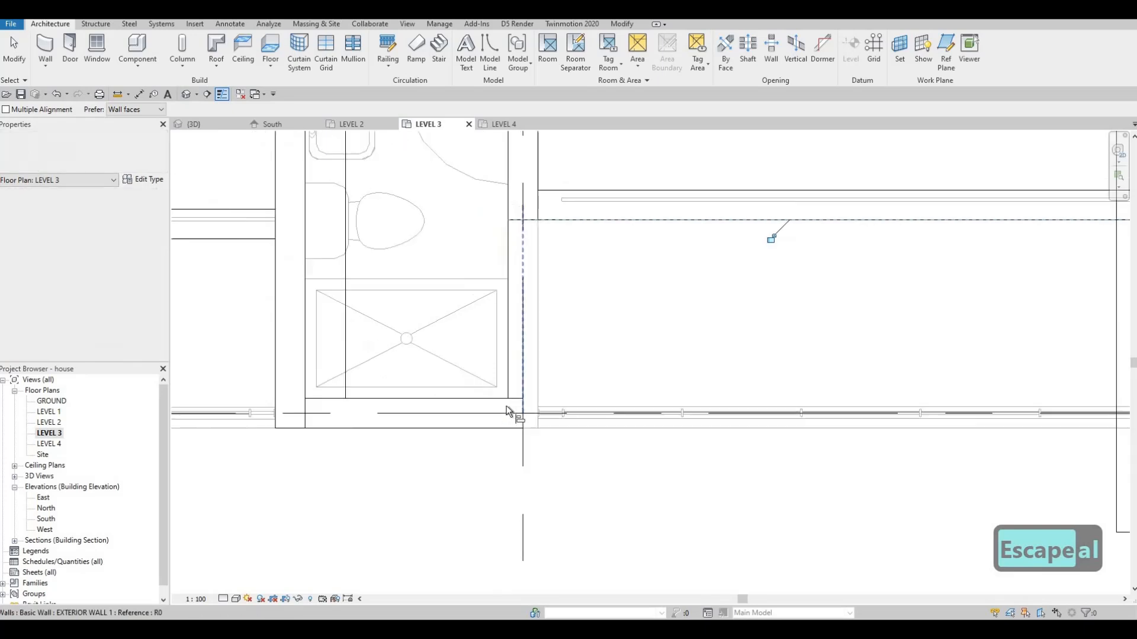
{"action": "key", "text": "Escape"}
{"action": "key", "text": "Escape"}
{"action": "key", "text": "Escape"}
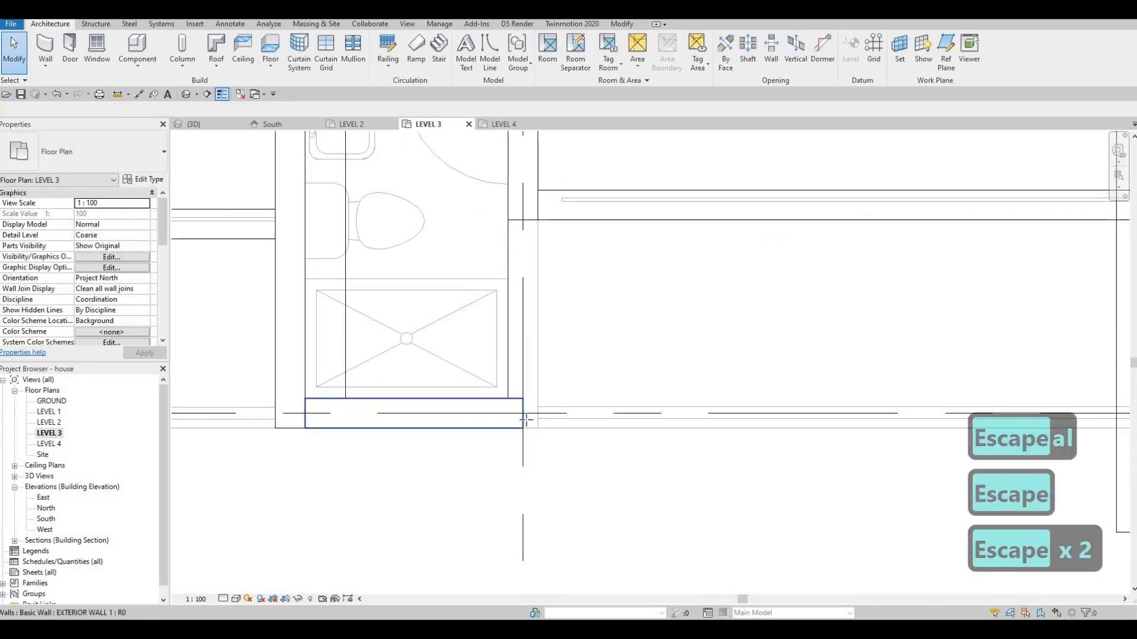
Step: Try an EXTERIOR WALL 1 wall about 1265 mm long on grid 2 from the lower corner to the shortened wall, check it in 3D and undo it
{"action": "left_click", "coordinate": [520, 410]}
{"action": "key", "text": "c"}
{"action": "key", "text": "s"}
{"action": "left_click", "coordinate": [524, 318]}
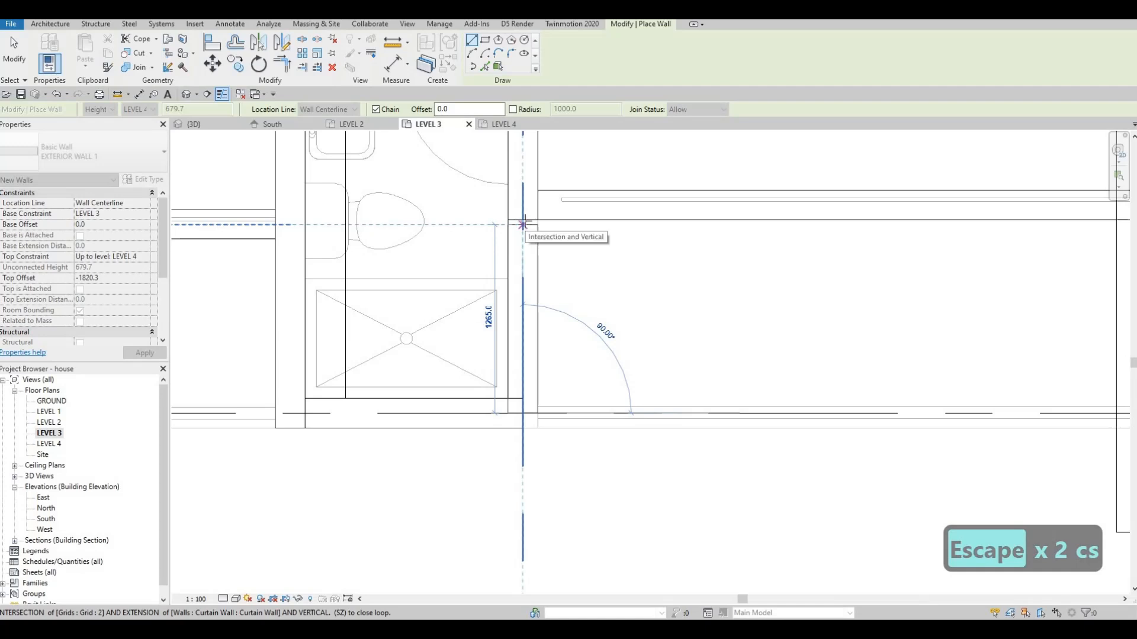
{"action": "key", "text": "Escape"}
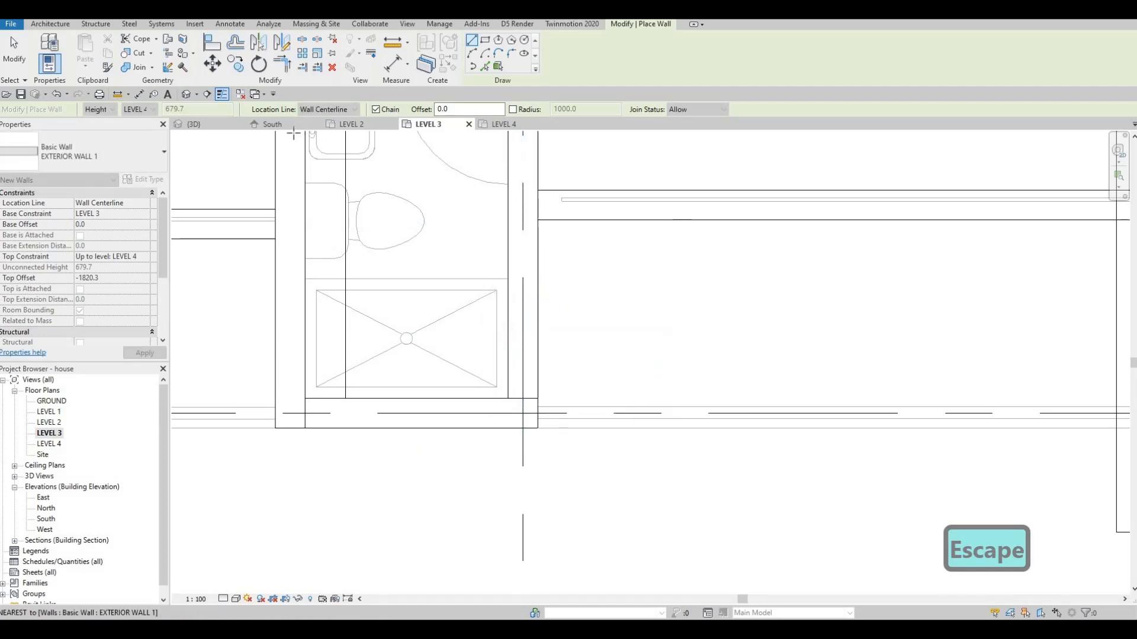
{"action": "left_click", "coordinate": [212, 125]}
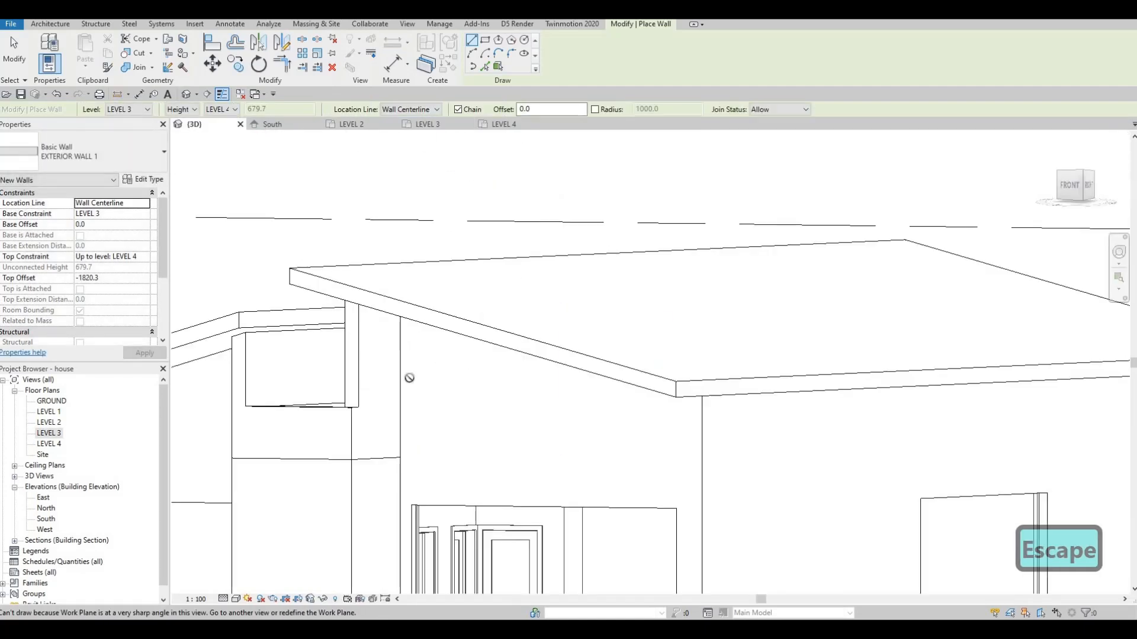
{"action": "key", "text": "ctrl+z"}
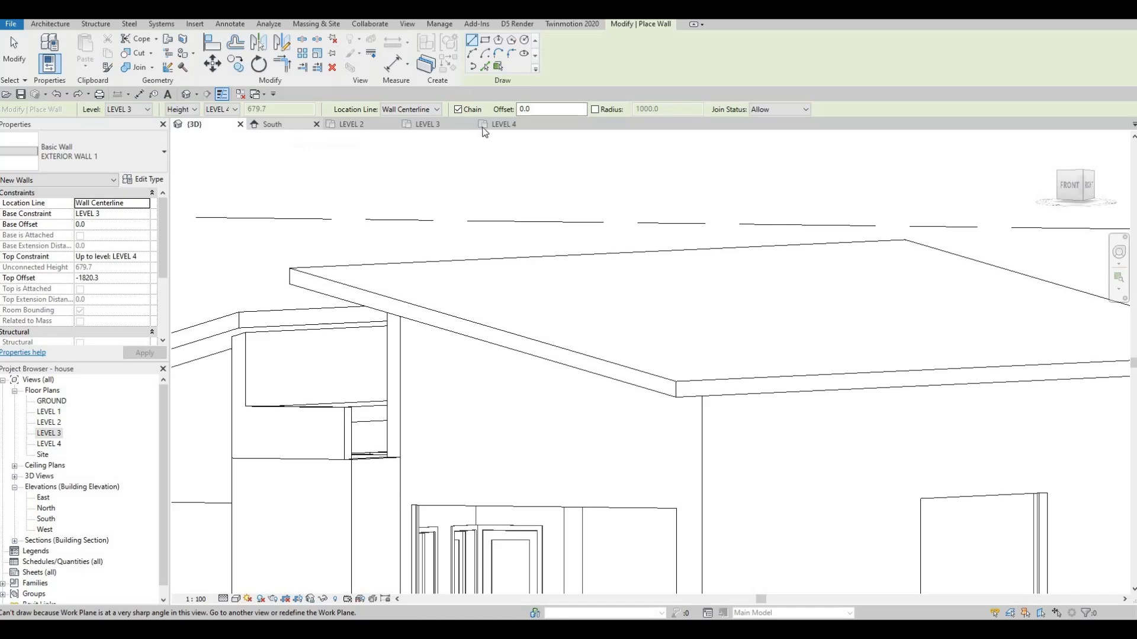
{"action": "left_click", "coordinate": [428, 125]}
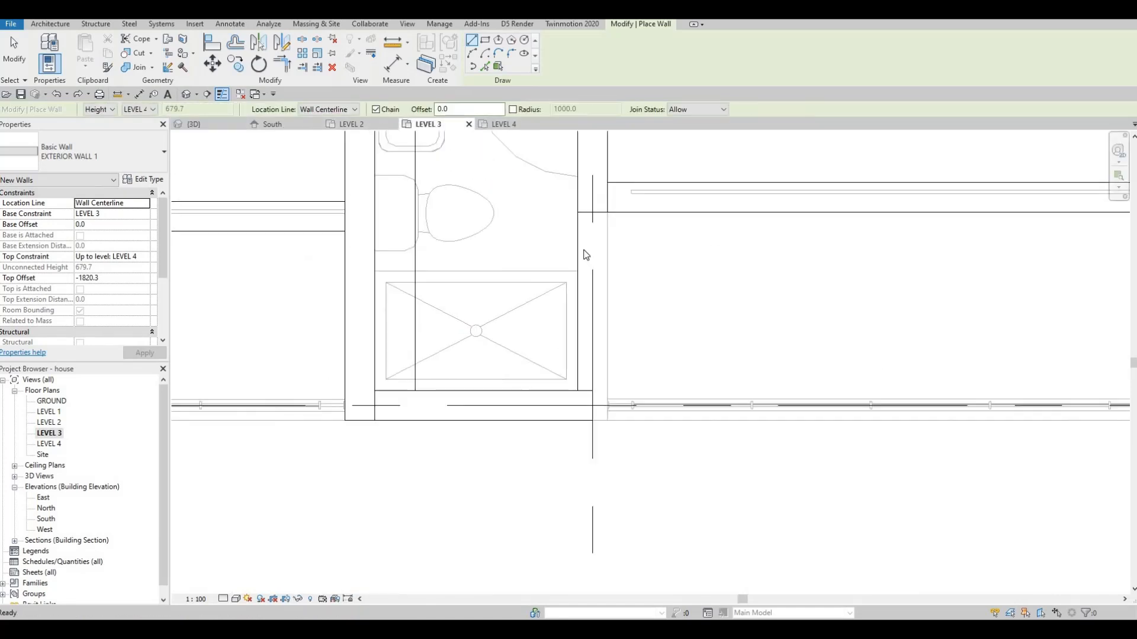
Step: Shorten the exterior wall on the toilet side of the LEVEL 3 bathroom so it stops at the adjoining horizontal wall
{"action": "key", "text": "Escape"}
{"action": "key", "text": "Escape"}
{"action": "scroll", "coordinate": [567, 379], "scroll_direction": "down", "scroll_amount": 1}
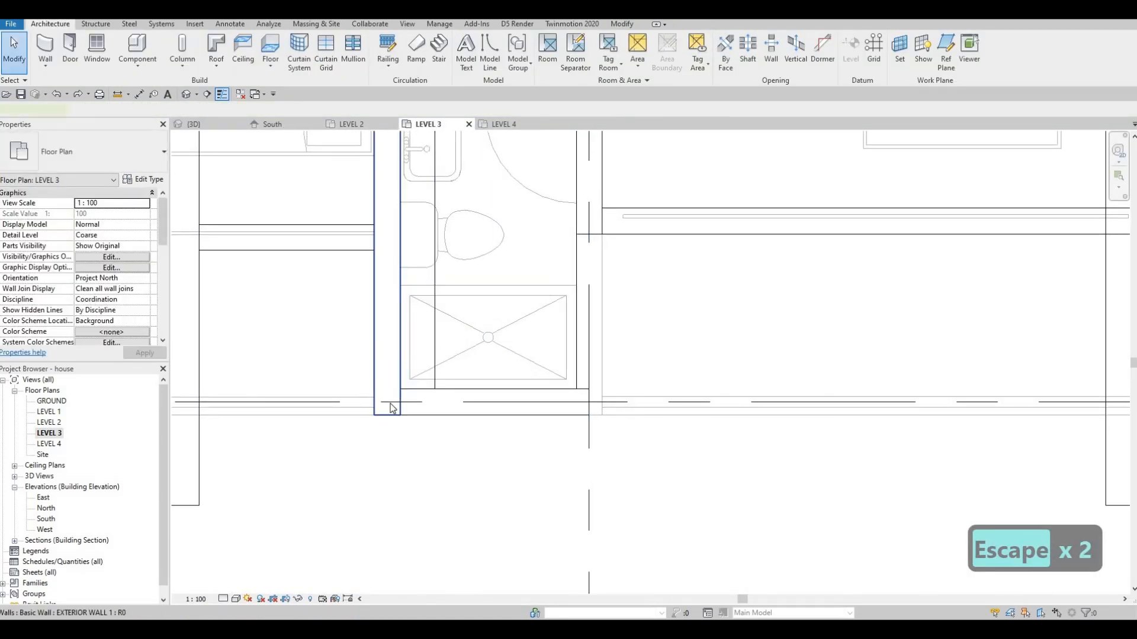
{"action": "left_click", "coordinate": [390, 404]}
{"action": "left_click", "coordinate": [396, 244]}
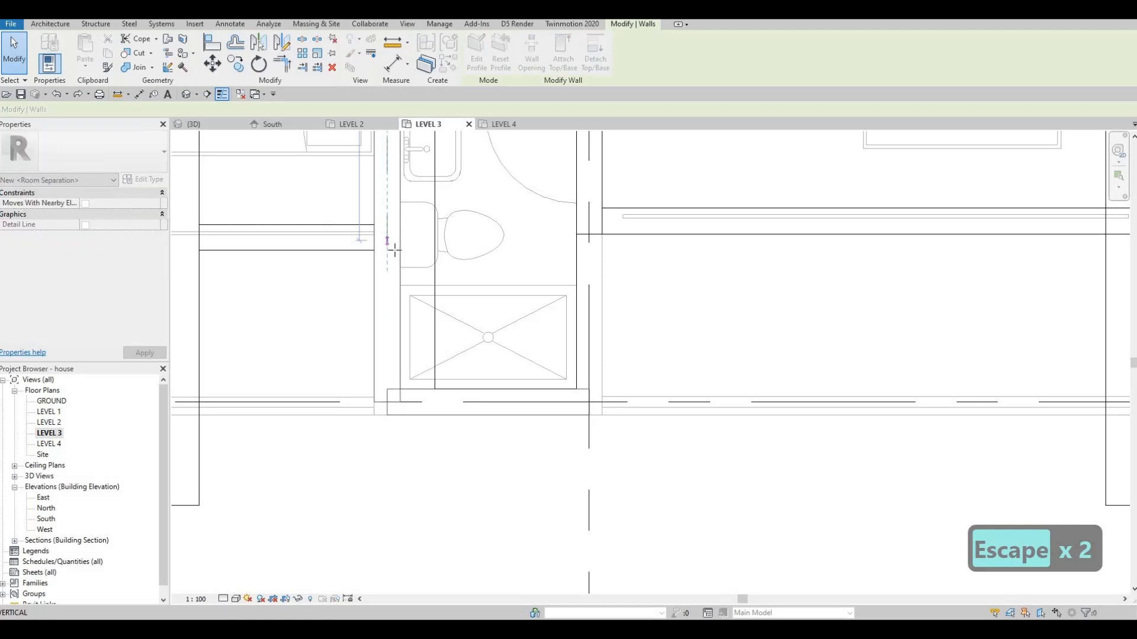
{"action": "middle_click_drag", "start_coordinate": [599, 328], "coordinate": [598, 338]}
{"action": "scroll", "coordinate": [600, 349], "scroll_direction": "down", "scroll_amount": 1}
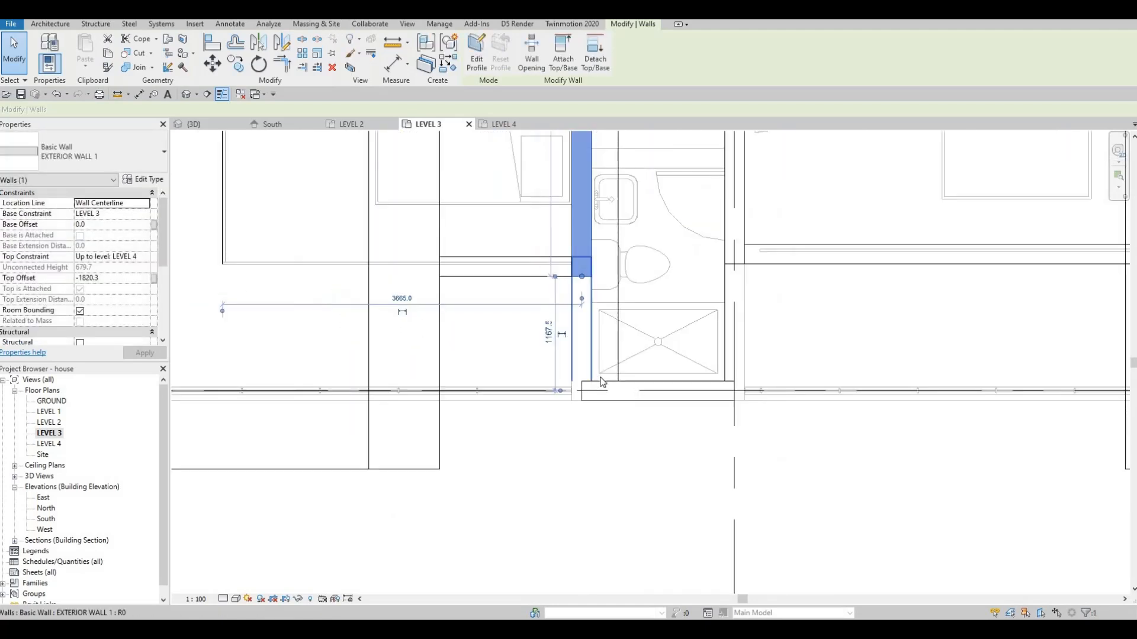
{"action": "key", "text": "Escape"}
{"action": "key", "text": "Escape"}
Step: Draw short EXTERIOR WALL 1 return walls from both ends of the shower's outer wall, one about 740 mm long
{"action": "left_click", "coordinate": [592, 396]}
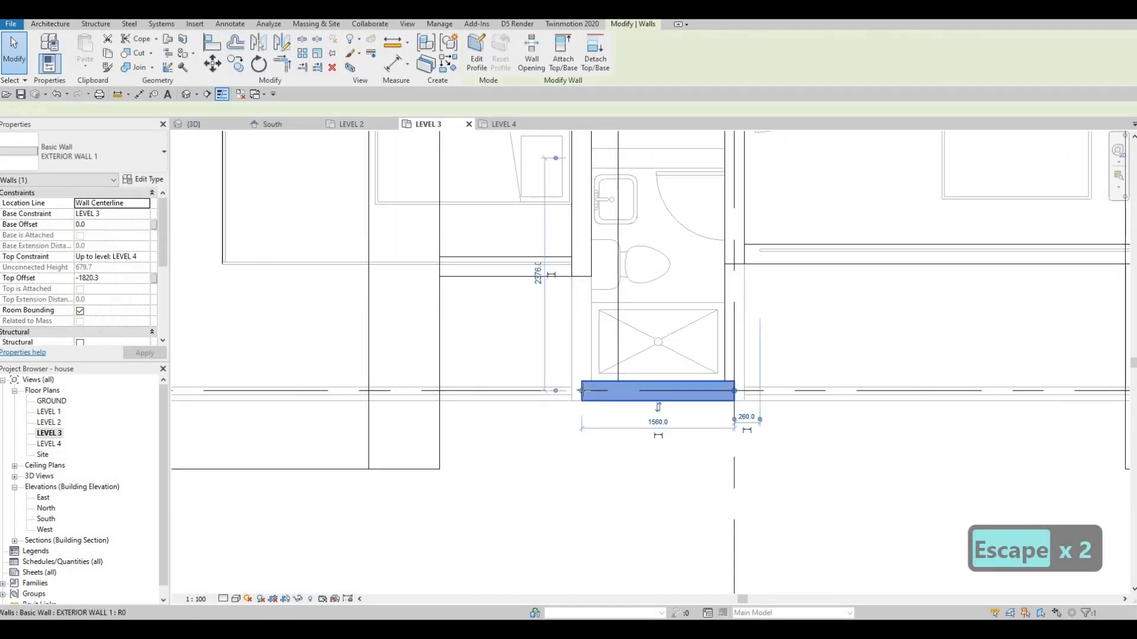
{"action": "key", "text": "c"}
{"action": "key", "text": "s"}
{"action": "scroll", "coordinate": [586, 392], "scroll_direction": "up", "scroll_amount": 2}
{"action": "left_click", "coordinate": [580, 392]}
{"action": "left_click", "coordinate": [579, 281]}
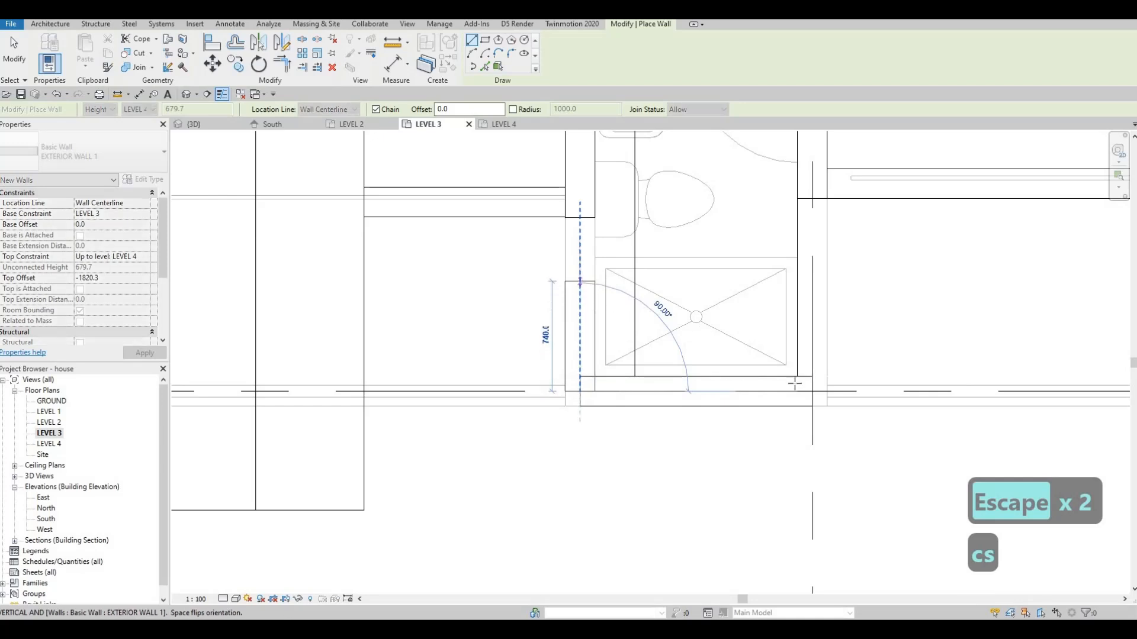
{"action": "key", "text": "Escape"}
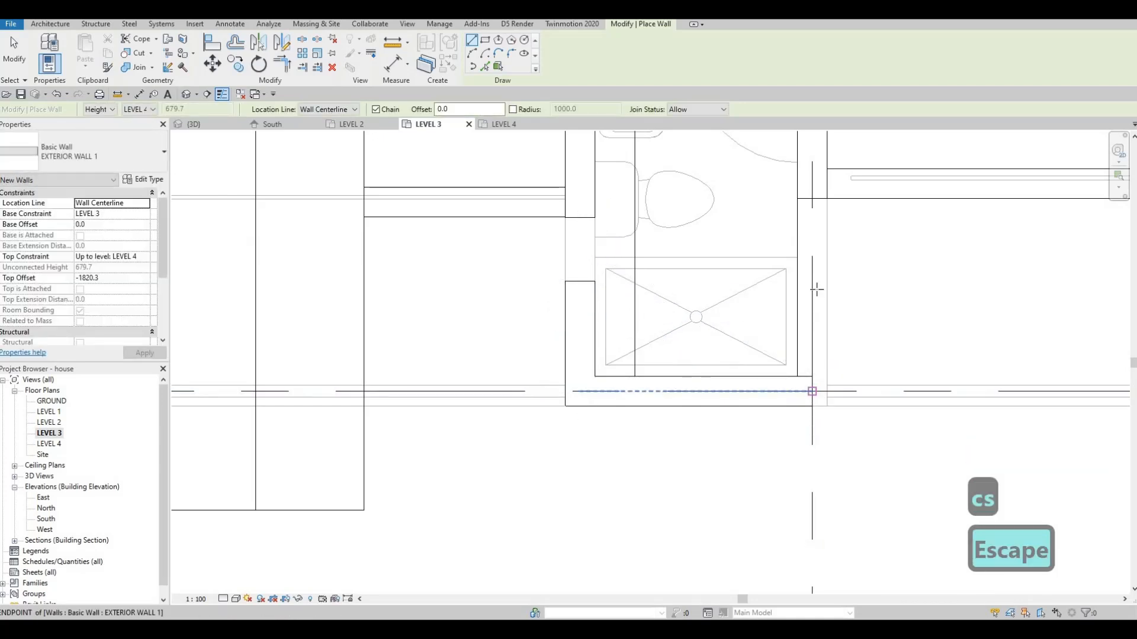
{"action": "left_click", "coordinate": [812, 391]}
{"action": "key", "text": "Escape"}
{"action": "key", "text": "Escape"}
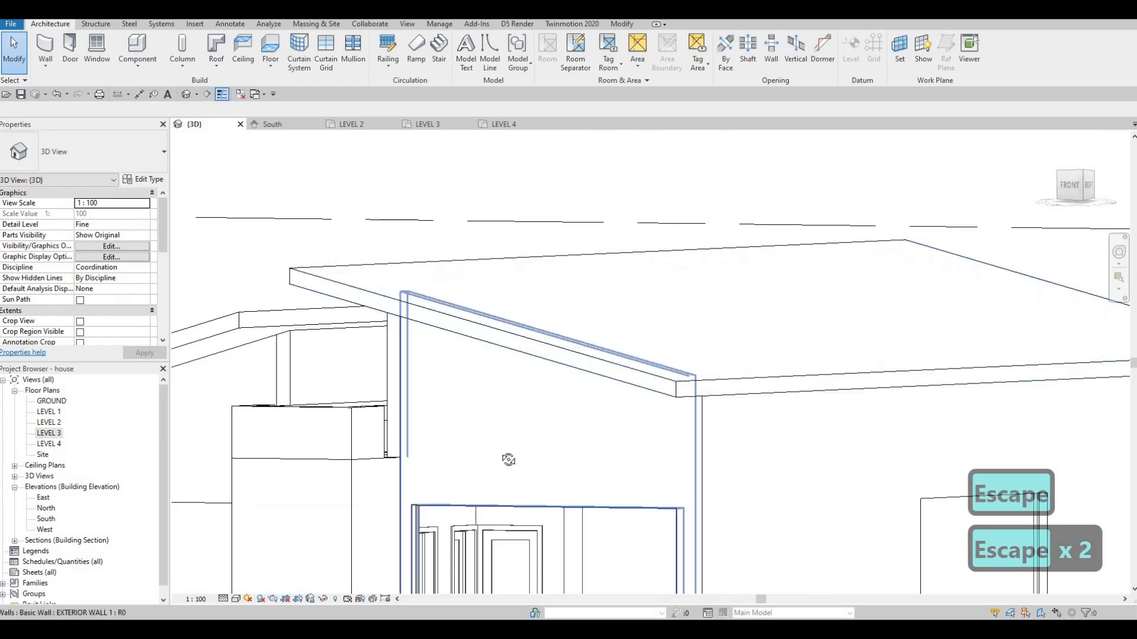
Step: Align the two short return walls flush with the adjacent exterior walls under the roofs in the 3D view
{"action": "scroll", "coordinate": [571, 490], "scroll_direction": "up", "scroll_amount": 4}
{"action": "scroll", "coordinate": [602, 498], "scroll_direction": "up", "scroll_amount": 3}
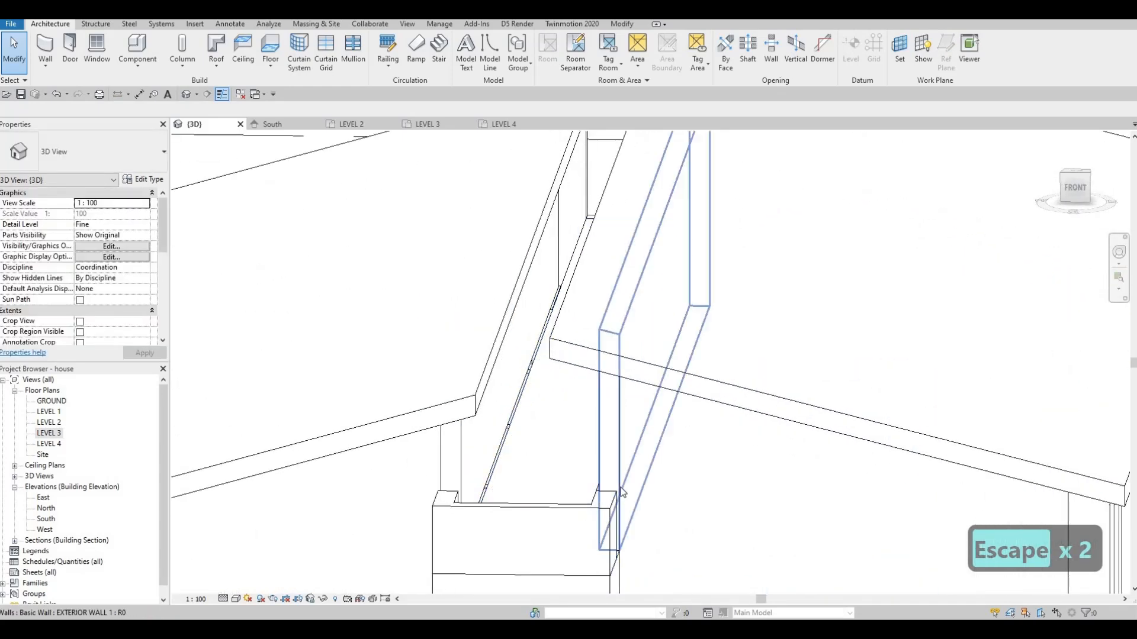
{"action": "key", "text": "a"}
{"action": "key", "text": "l"}
{"action": "scroll", "coordinate": [599, 482], "scroll_direction": "up", "scroll_amount": 2}
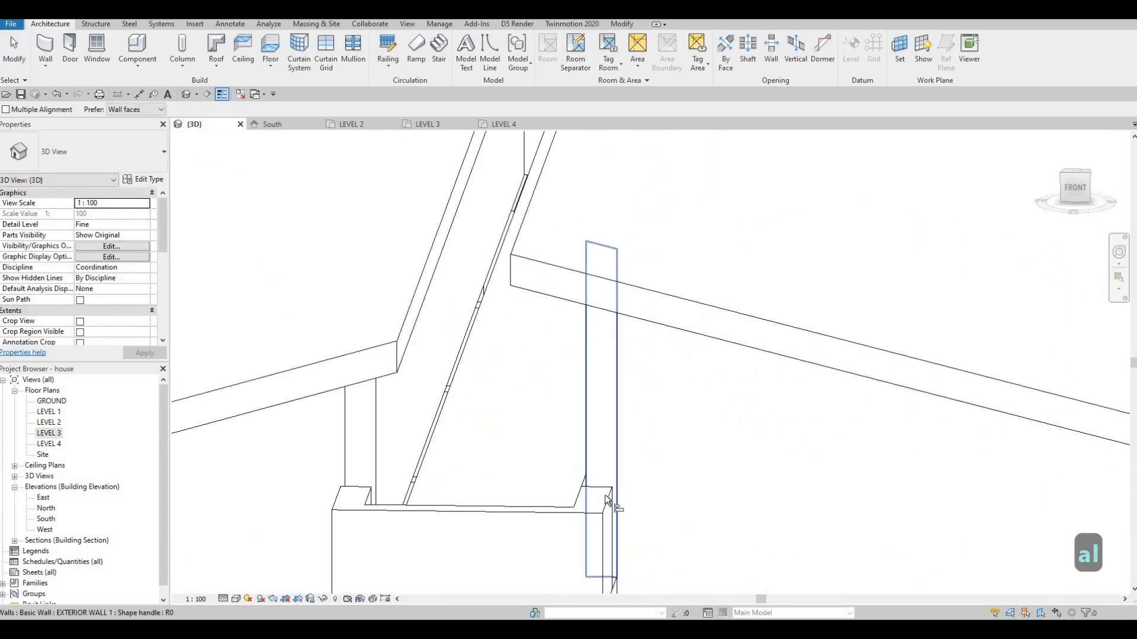
{"action": "left_click", "coordinate": [606, 498]}
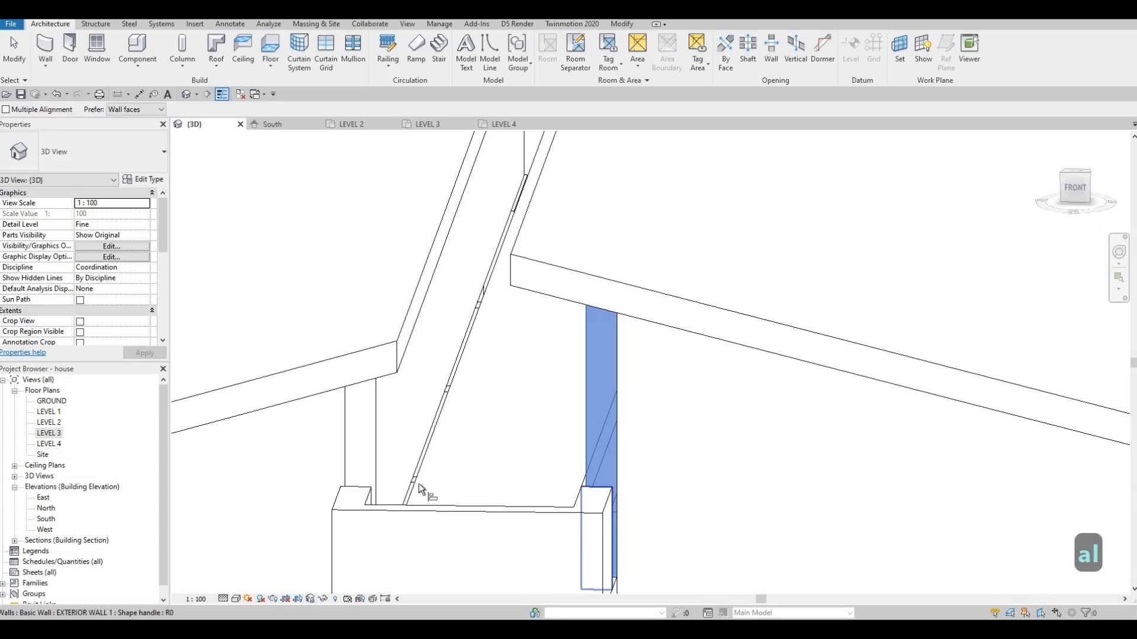
{"action": "left_click", "coordinate": [419, 489]}
{"action": "left_click", "coordinate": [364, 494]}
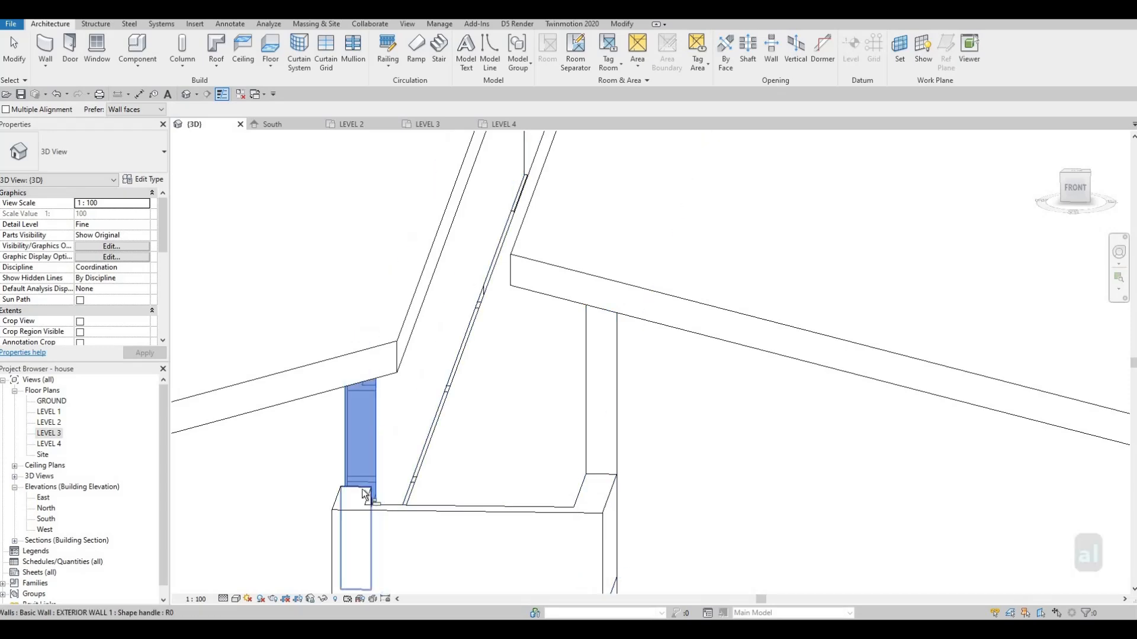
{"action": "scroll", "coordinate": [390, 485], "scroll_direction": "down", "scroll_amount": 3}
{"action": "key", "text": "Escape"}
{"action": "middle_click_drag", "start_coordinate": [452, 525], "coordinate": [621, 411], "text": "shift"}
{"action": "scroll", "coordinate": [608, 207], "scroll_direction": "up", "scroll_amount": 3}
{"action": "middle_click_drag", "start_coordinate": [552, 219], "coordinate": [479, 420]}
{"action": "key", "text": "Escape"}
{"action": "key", "text": "Escape"}
{"action": "scroll", "coordinate": [478, 419], "scroll_direction": "down", "scroll_amount": 1}
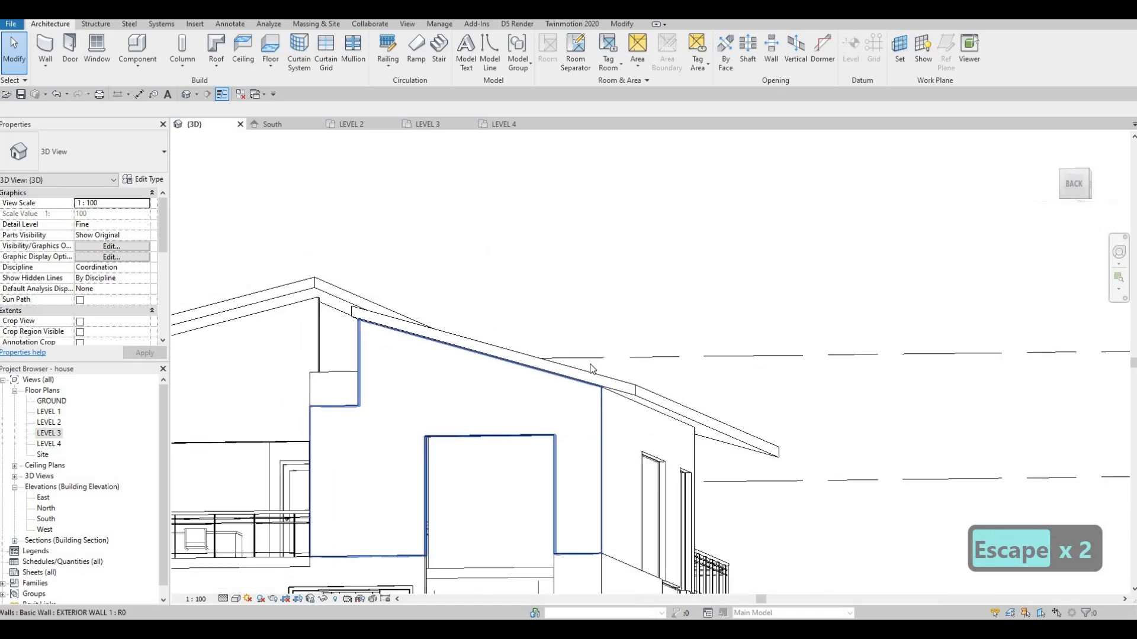
Step: Start editing the profile of the tall rear curtain wall in the North elevation
{"action": "scroll", "coordinate": [606, 394], "scroll_direction": "down", "scroll_amount": 1}
{"action": "middle_click_drag", "start_coordinate": [616, 386], "coordinate": [626, 394]}
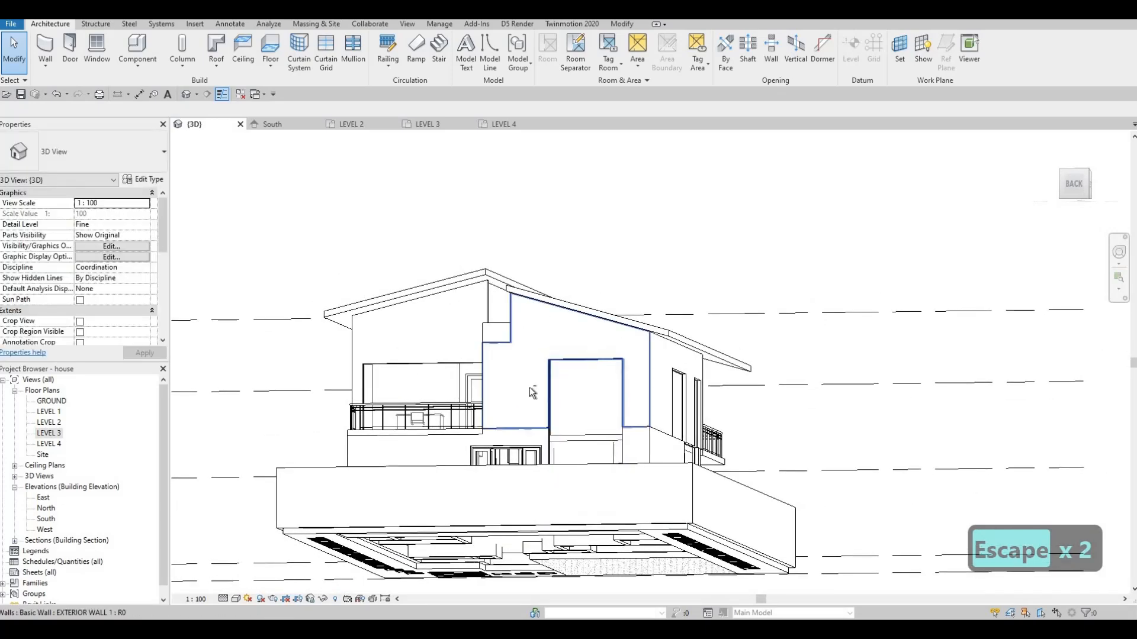
{"action": "middle_click_drag", "start_coordinate": [653, 433], "coordinate": [675, 414], "text": "shift"}
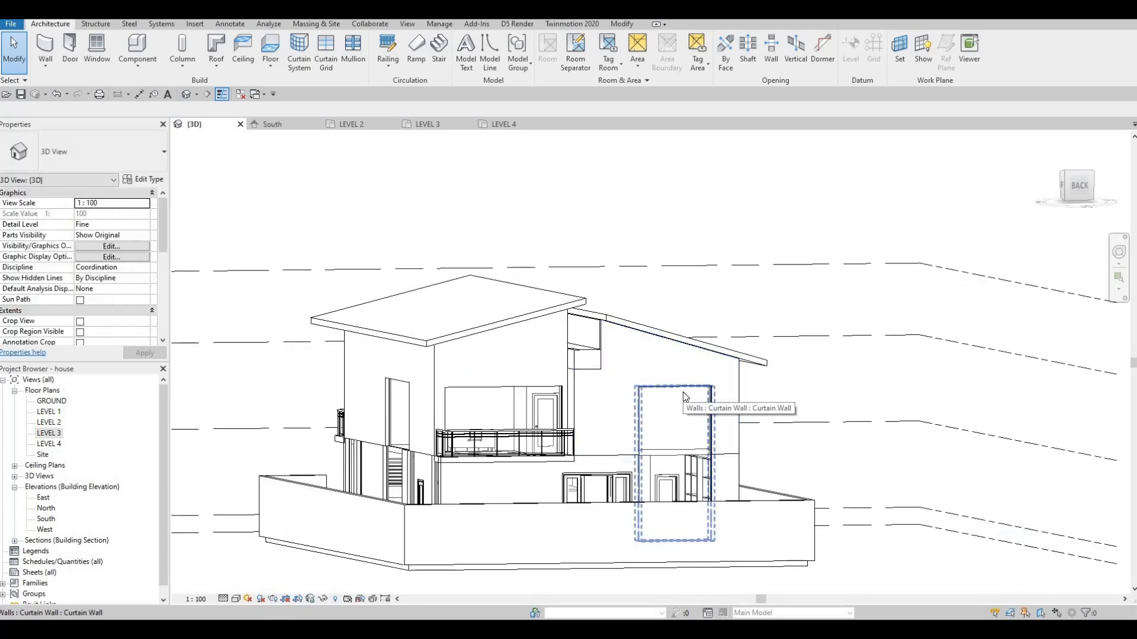
{"action": "left_click", "coordinate": [683, 392]}
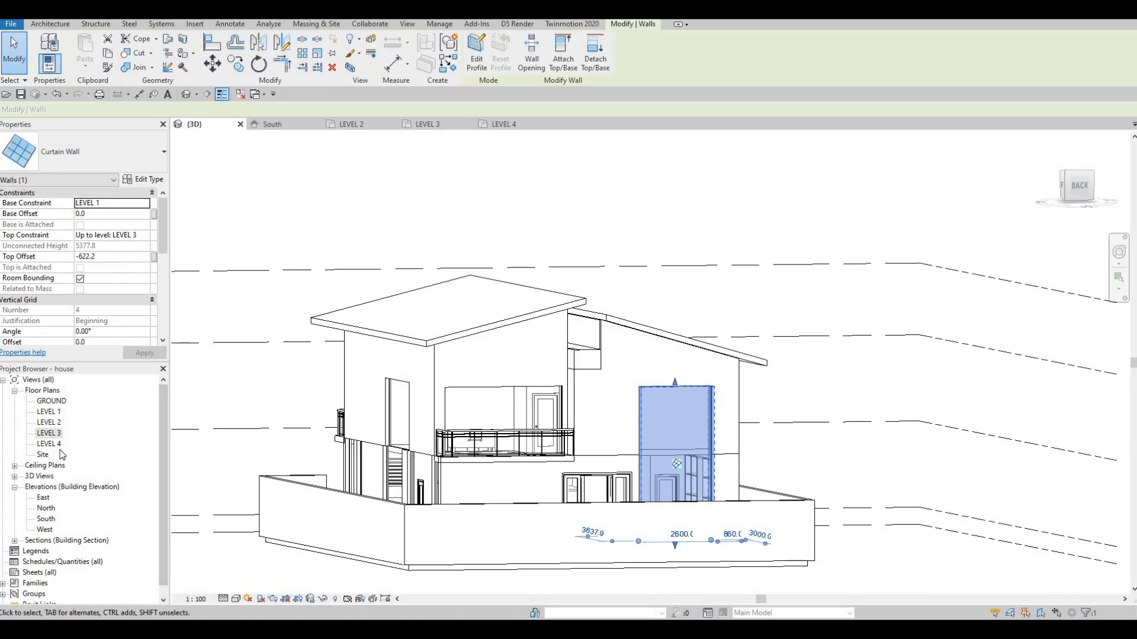
{"action": "double_click", "coordinate": [51, 511]}
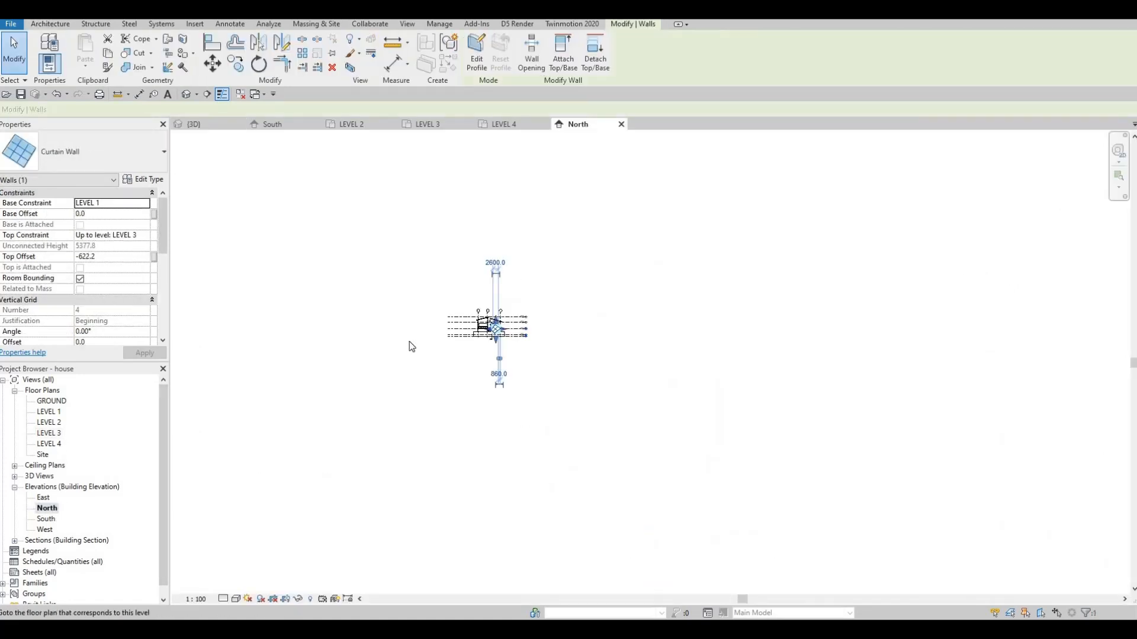
{"action": "scroll", "coordinate": [406, 359], "scroll_direction": "up", "scroll_amount": 12}
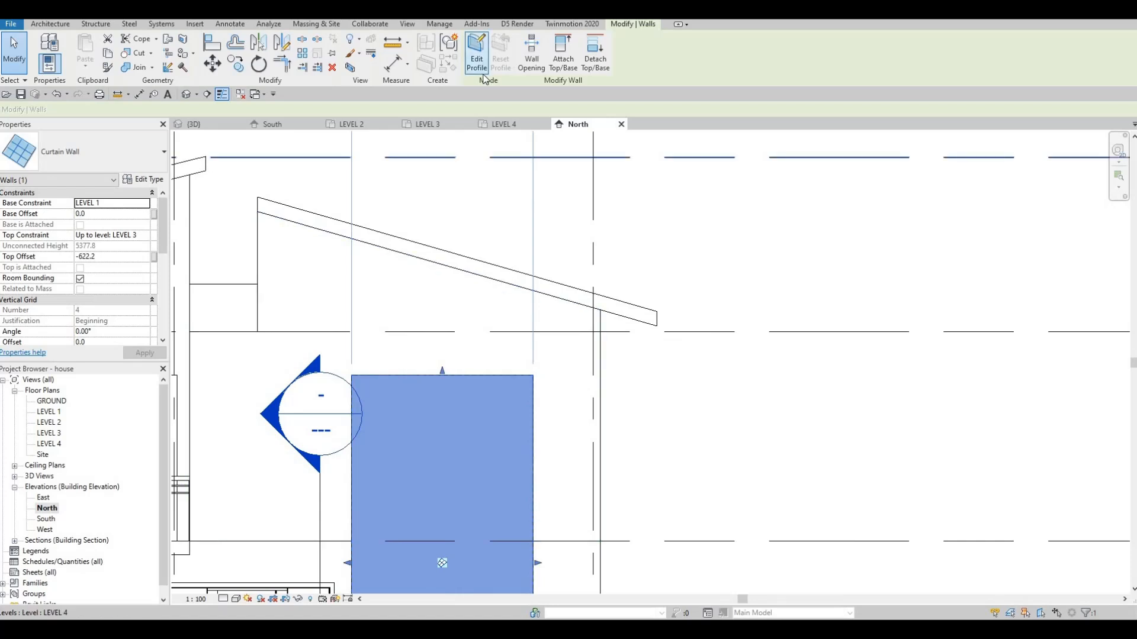
{"action": "middle_click_drag", "start_coordinate": [363, 375], "coordinate": [457, 293]}
{"action": "scroll", "coordinate": [456, 293], "scroll_direction": "down", "scroll_amount": 1}
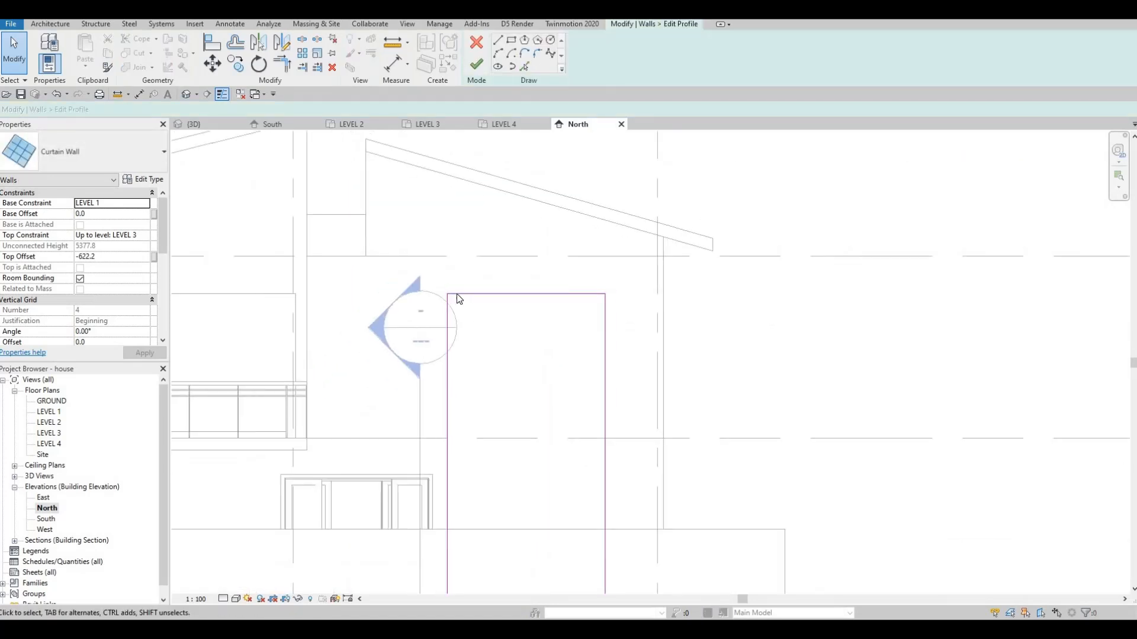
Step: Raise the profile's top line to 3200 mm above LEVEL 2, removing its constraint, and slope it parallel to the roof
{"action": "left_click", "coordinate": [457, 294]}
{"action": "key", "text": "Escape"}
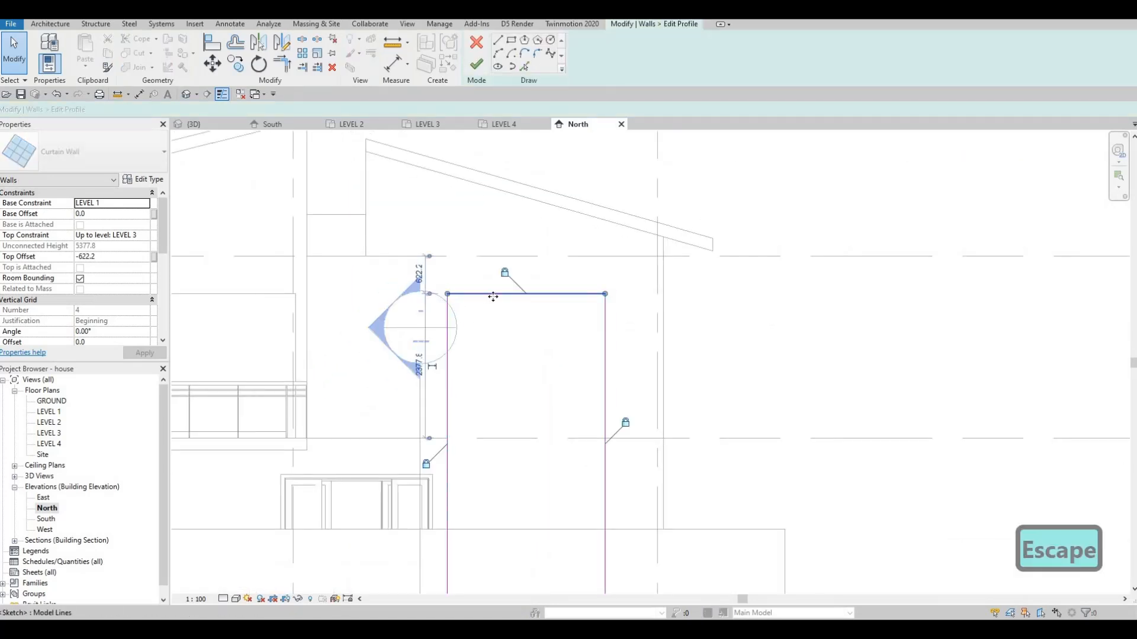
{"action": "left_click_drag", "start_coordinate": [492, 242], "coordinate": [467, 247]}
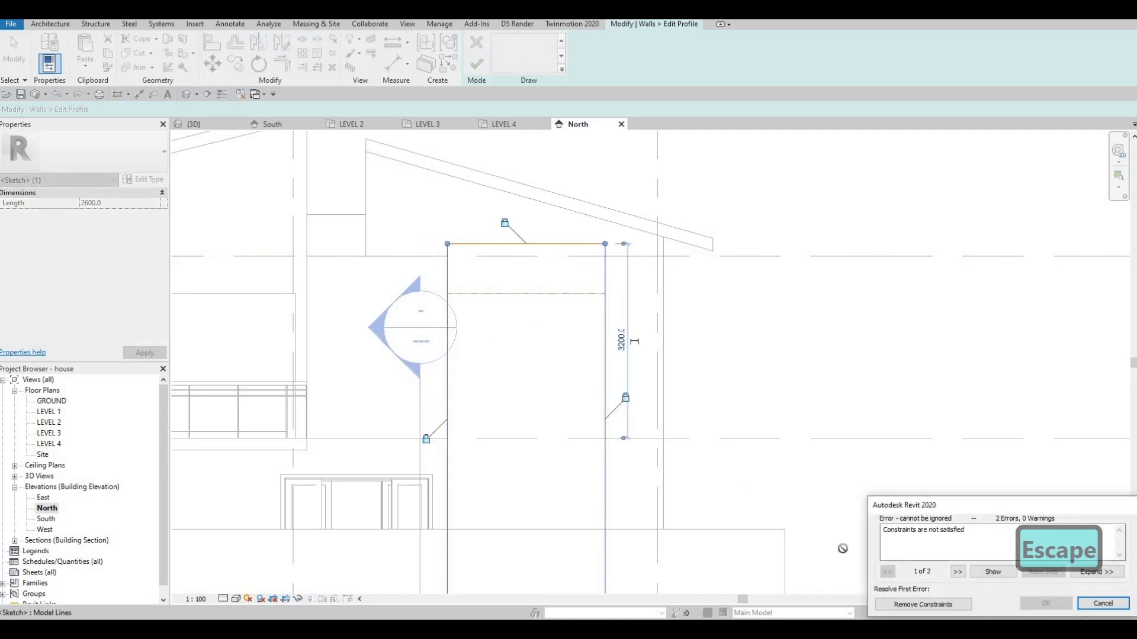
{"action": "key", "text": "Return"}
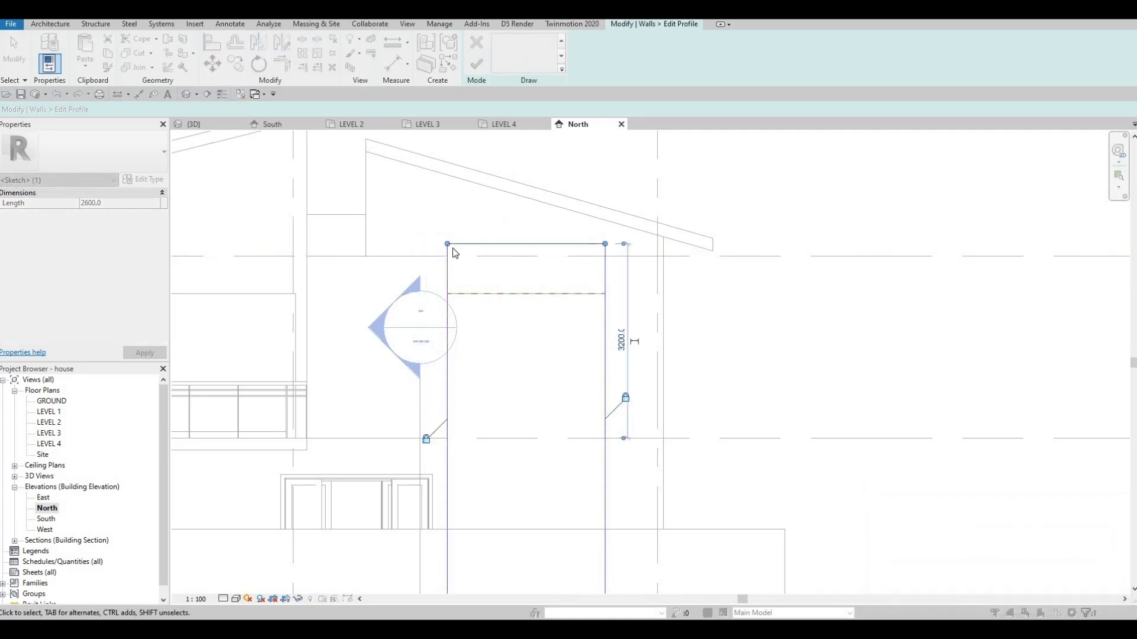
{"action": "left_click_drag", "start_coordinate": [446, 211], "coordinate": [447, 197]}
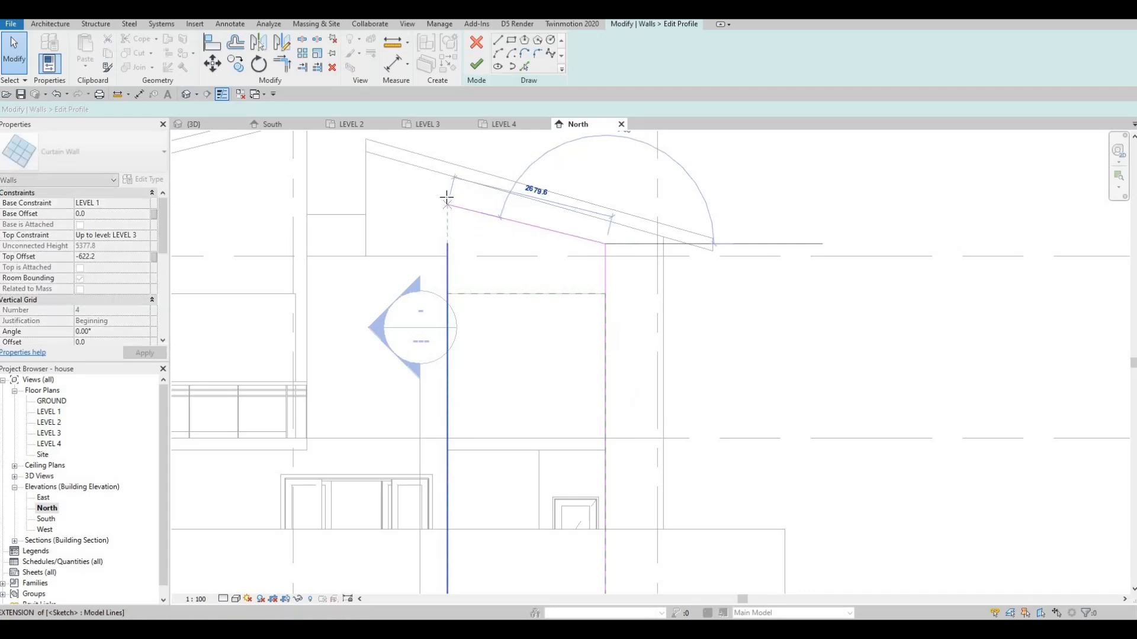
{"action": "key", "text": "Escape"}
{"action": "key", "text": "Escape"}
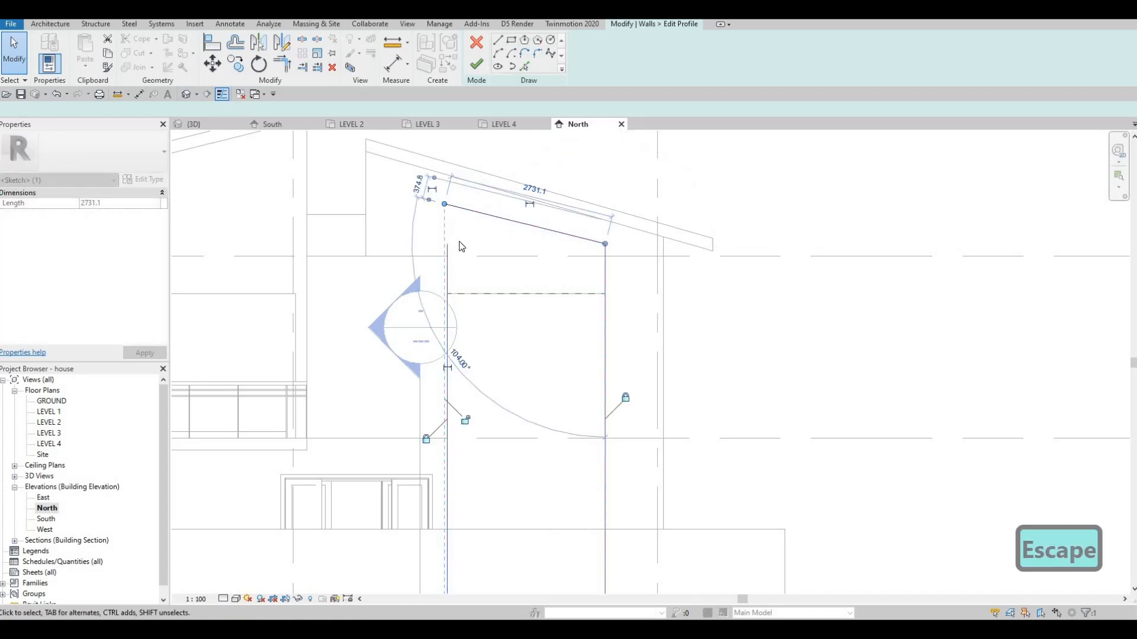
Step: Trim the sloped top line and the shorter vertical line to a corner and finish the curtain wall profile
{"action": "key", "text": "t"}
{"action": "key", "text": "r"}
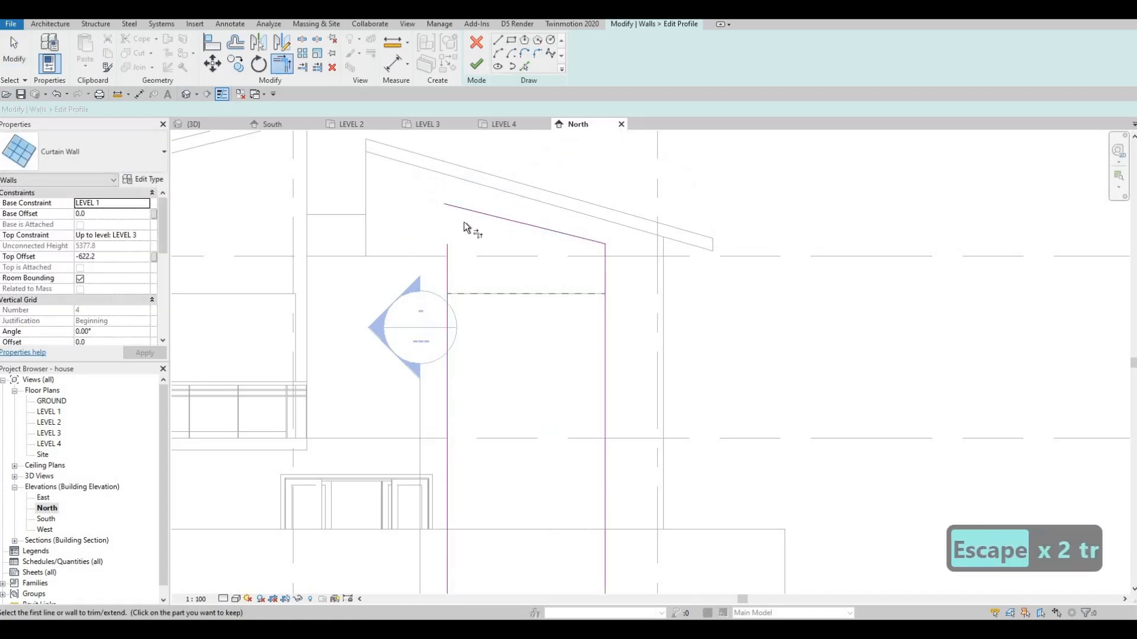
{"action": "left_click", "coordinate": [467, 211]}
{"action": "left_click", "coordinate": [447, 259]}
{"action": "key", "text": "Escape"}
{"action": "key", "text": "Escape"}
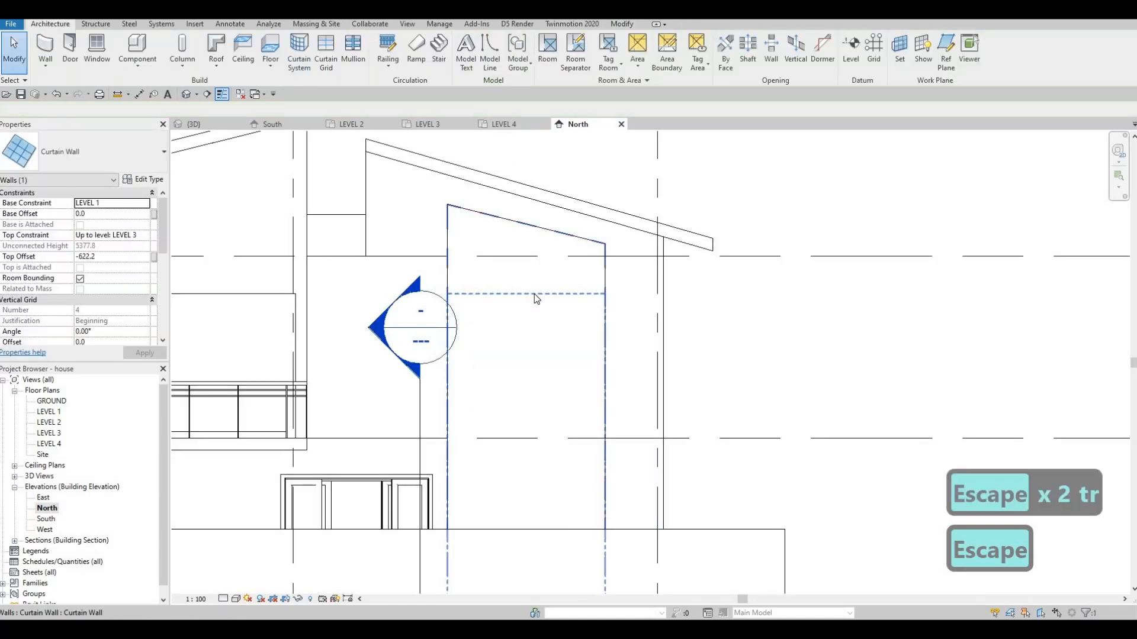
Step: Cut the exterior wall with the reshaped curtain wall so the opening matches its sloped profile
{"action": "left_click", "coordinate": [534, 294]}
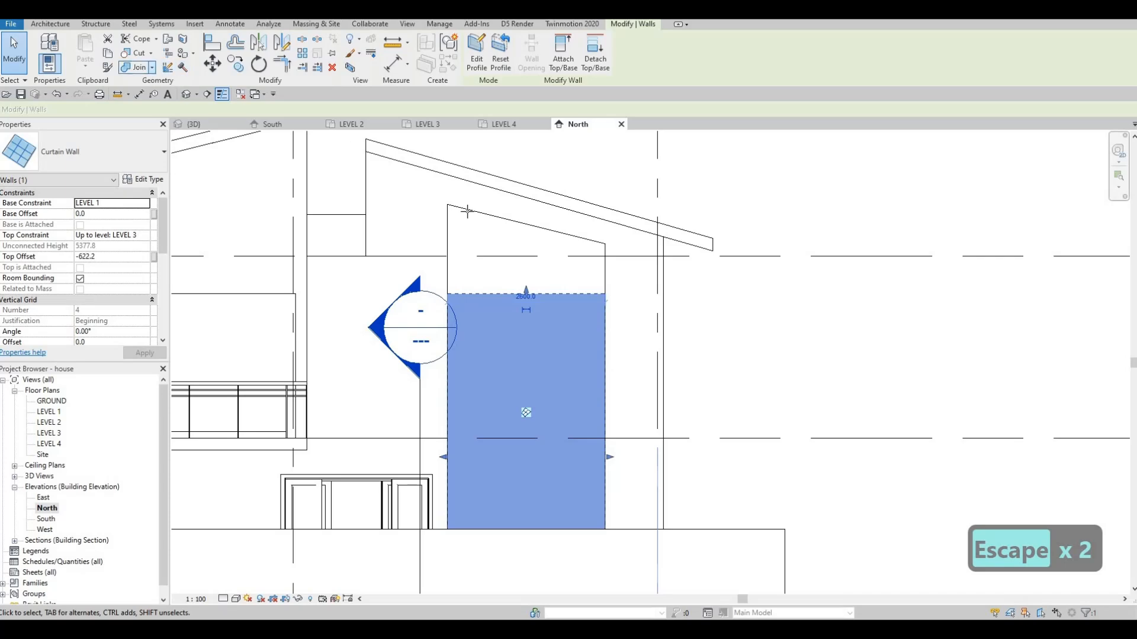
{"action": "left_click", "coordinate": [506, 218]}
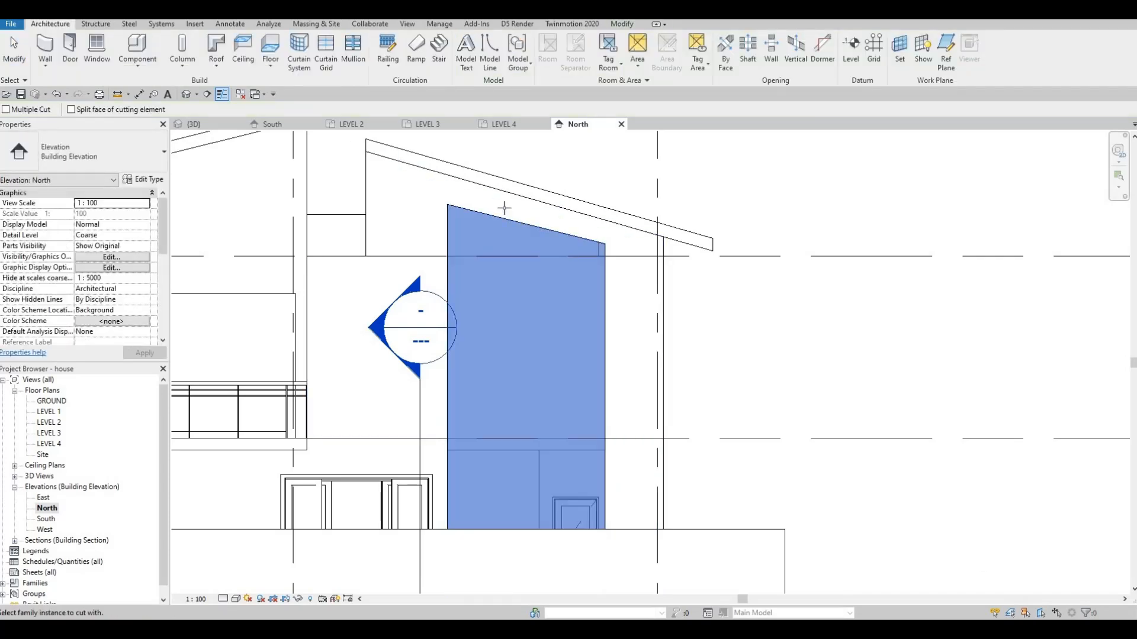
{"action": "key", "text": "Escape"}
{"action": "key", "text": "Escape"}
{"action": "scroll", "coordinate": [509, 302], "scroll_direction": "down", "scroll_amount": 3}
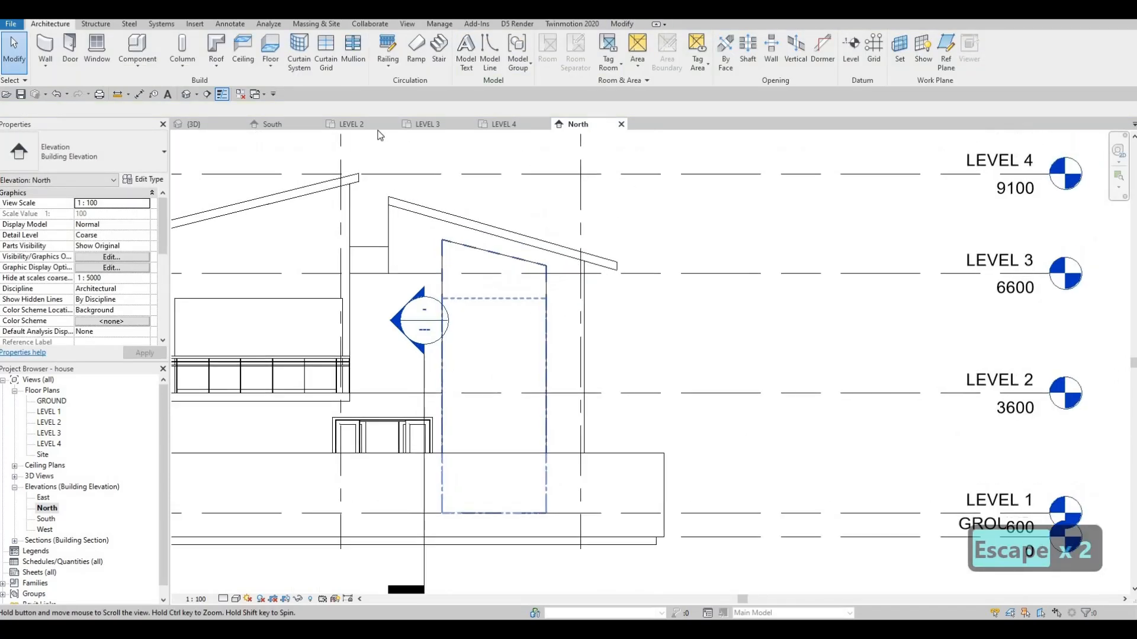
Step: Return to the 3D view and set its visual style to Consistent Colors, facing the rear facade
{"action": "left_click", "coordinate": [228, 123]}
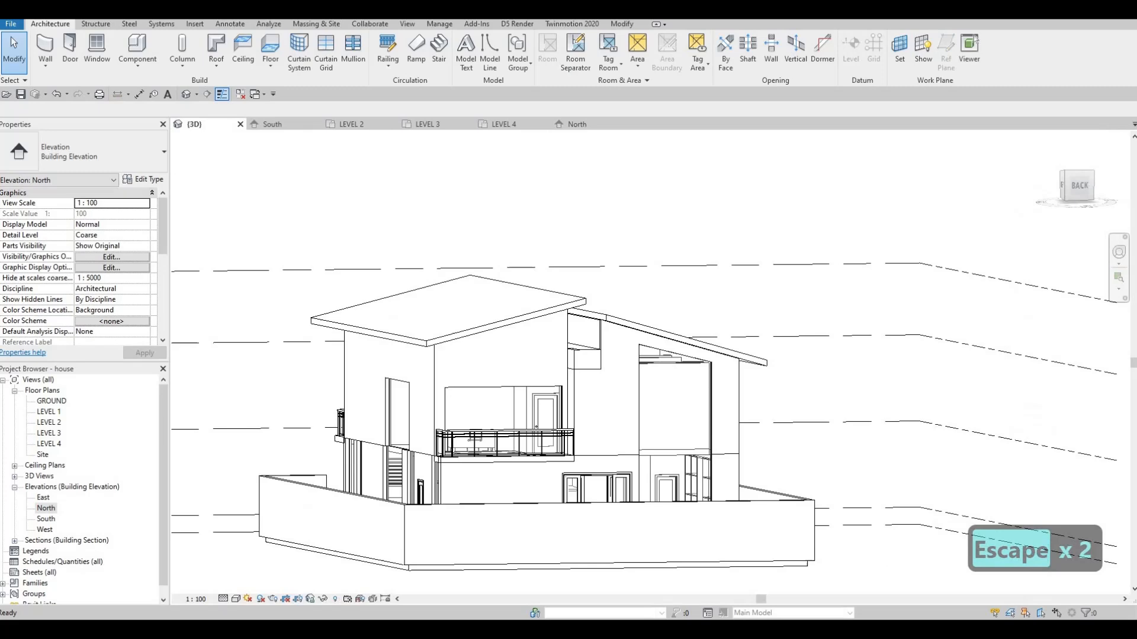
{"action": "left_click", "coordinate": [235, 599]}
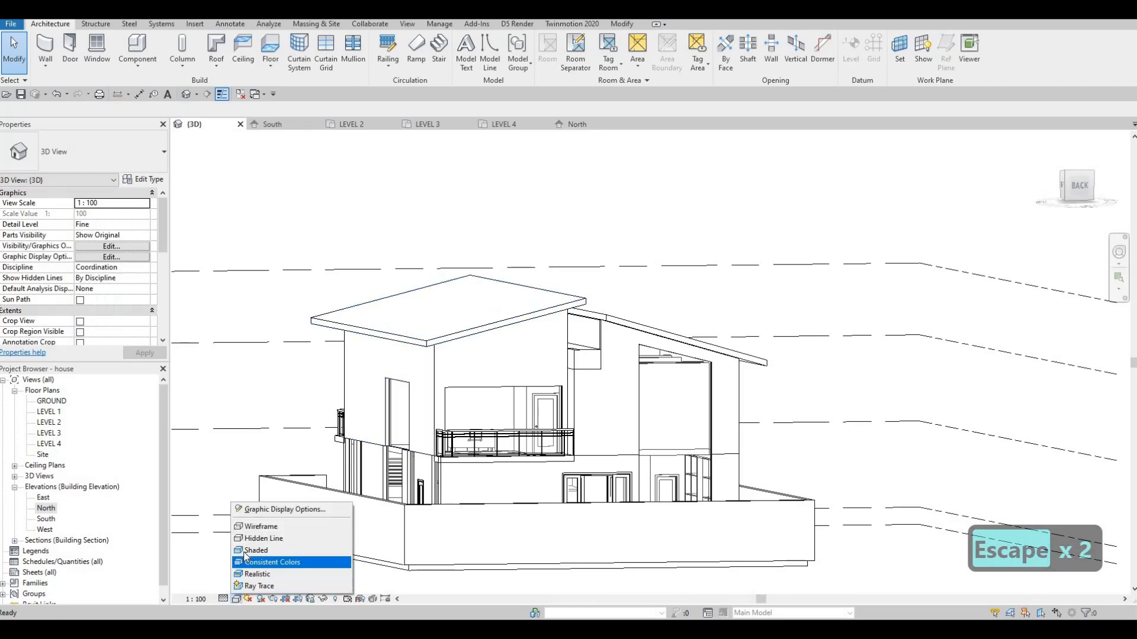
{"action": "left_click", "coordinate": [254, 562]}
{"action": "middle_click_drag", "start_coordinate": [537, 379], "coordinate": [622, 367], "text": "shift"}
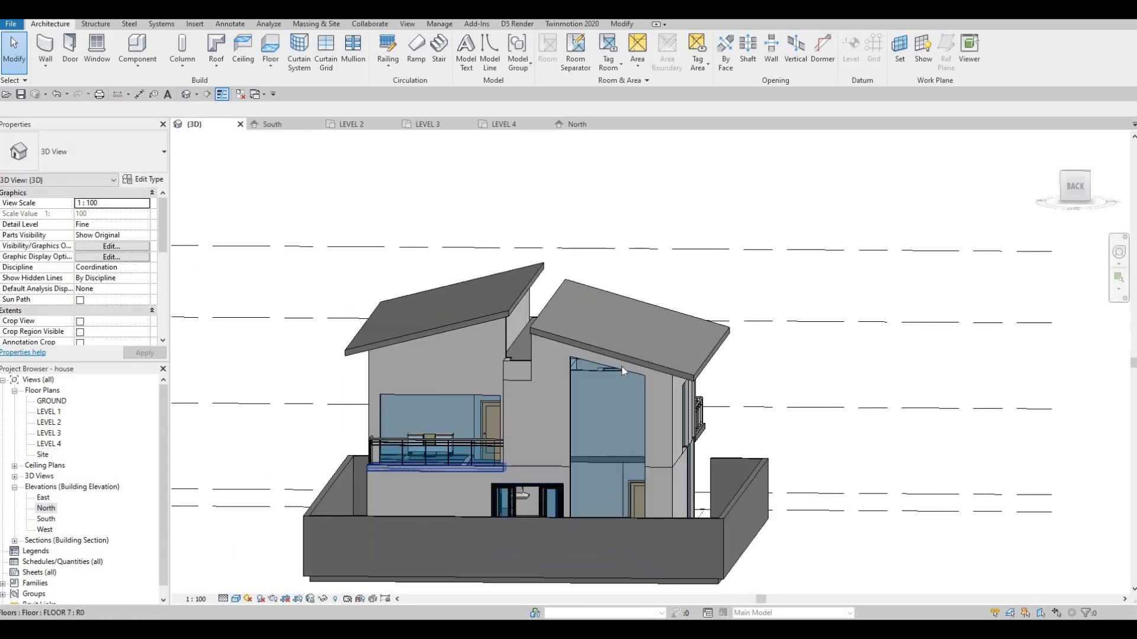
Step: Examine the sloped curtain wall and the interior wall behind it at the rear of the house
{"action": "scroll", "coordinate": [622, 368], "scroll_direction": "up", "scroll_amount": 5}
{"action": "left_click", "coordinate": [682, 370]}
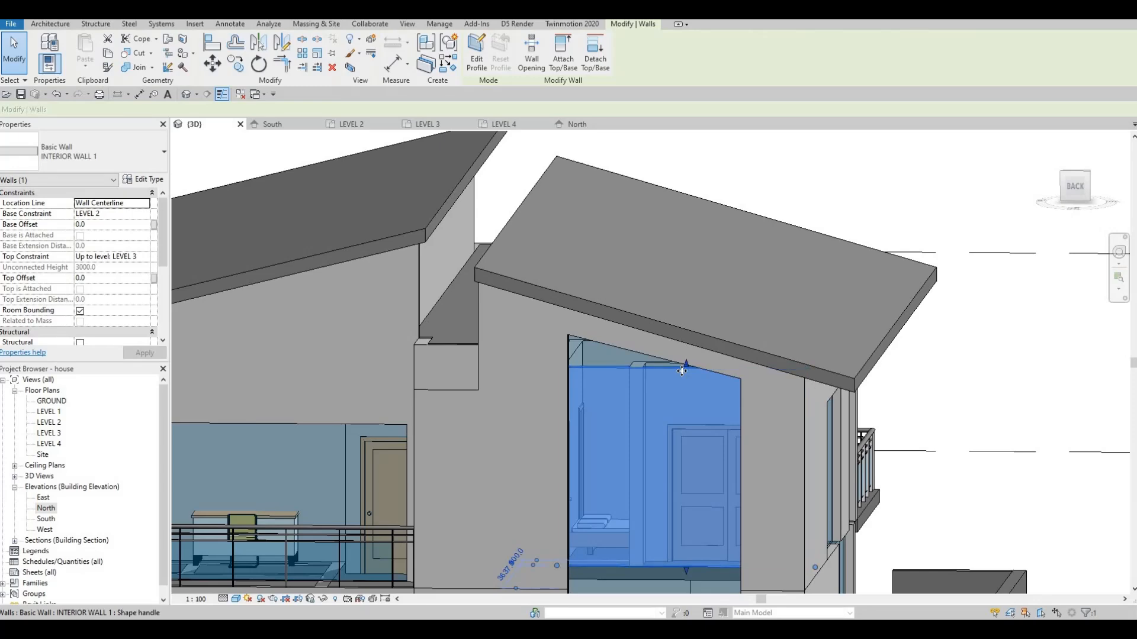
{"action": "middle_click_drag", "start_coordinate": [699, 429], "coordinate": [701, 317]}
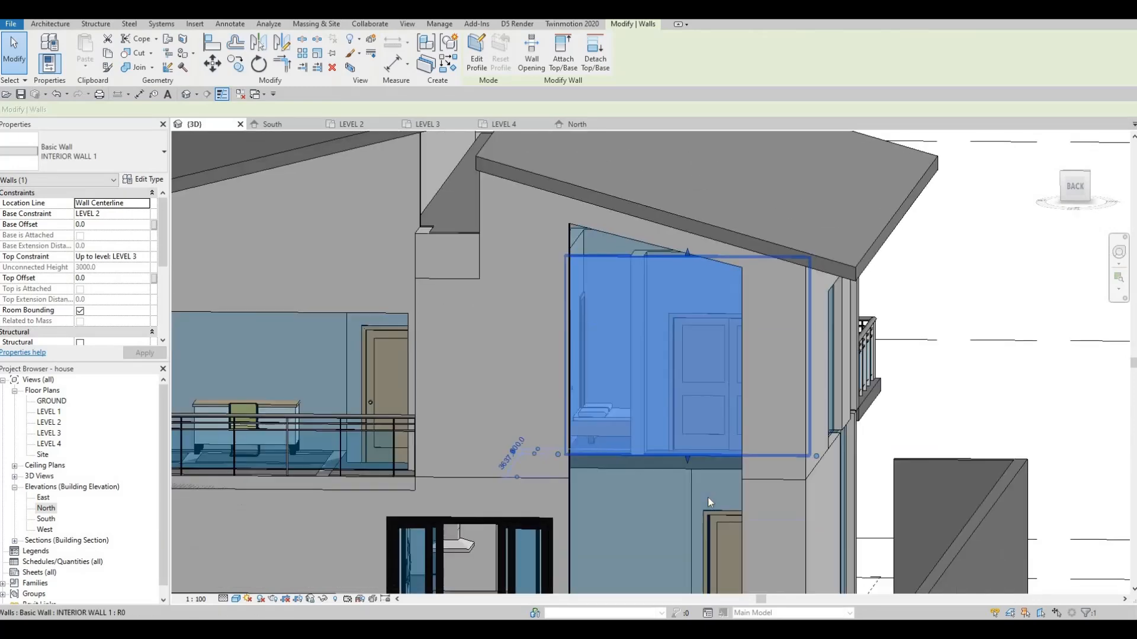
{"action": "key", "text": "Escape"}
{"action": "left_click", "coordinate": [675, 283]}
{"action": "key", "text": "Escape"}
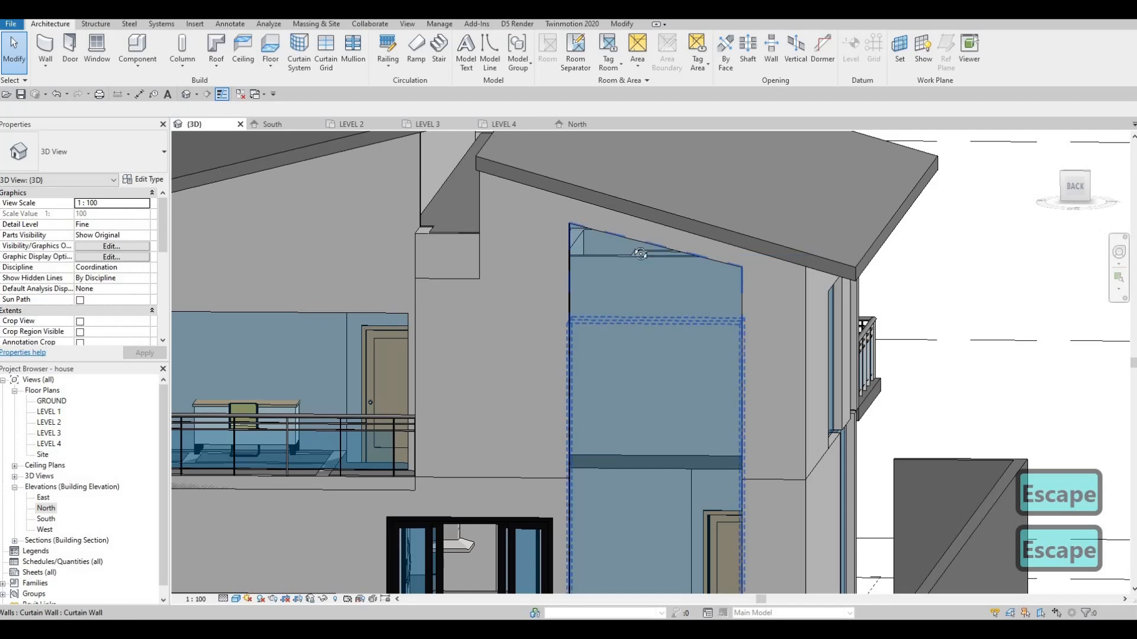
{"action": "middle_click_drag", "start_coordinate": [641, 219], "coordinate": [652, 190], "text": "shift"}
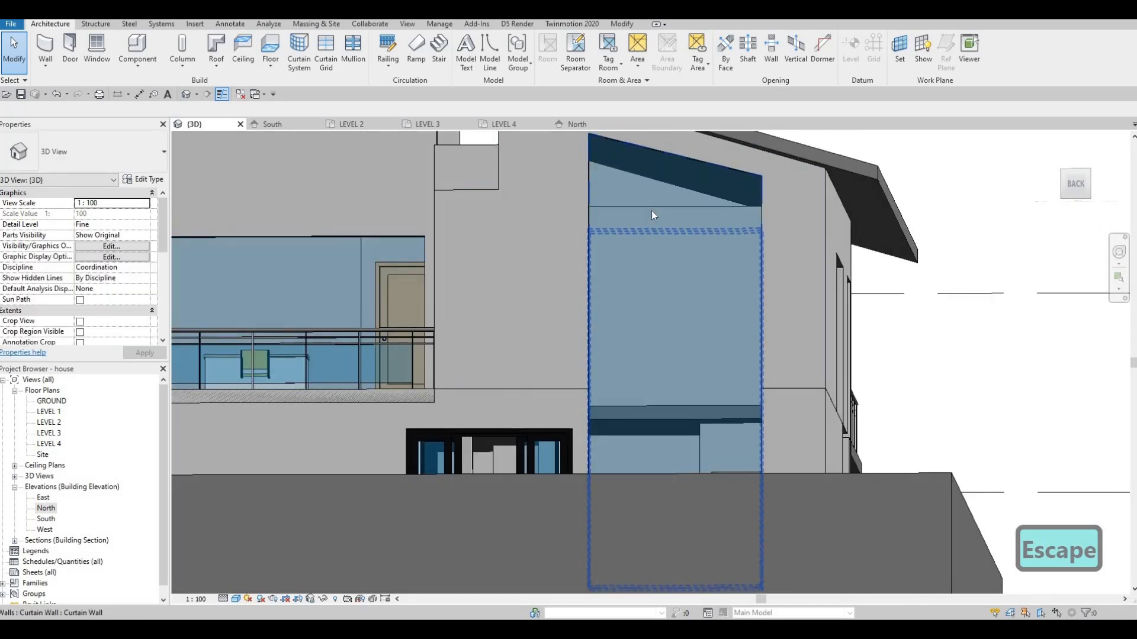
{"action": "key", "text": "Escape"}
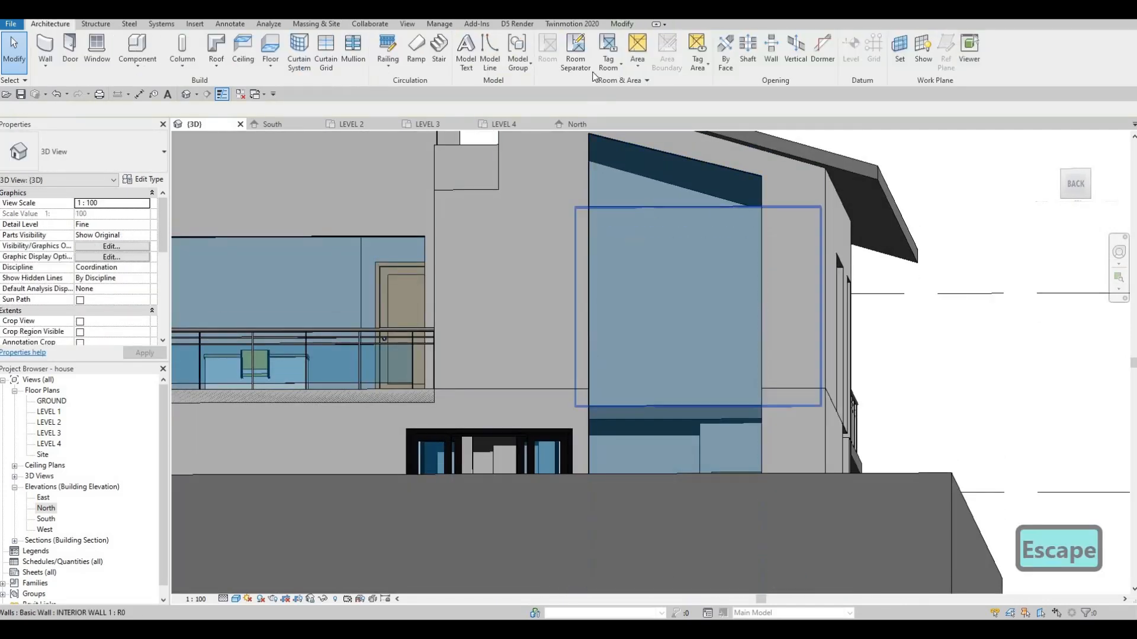
{"action": "left_click", "coordinate": [651, 213]}
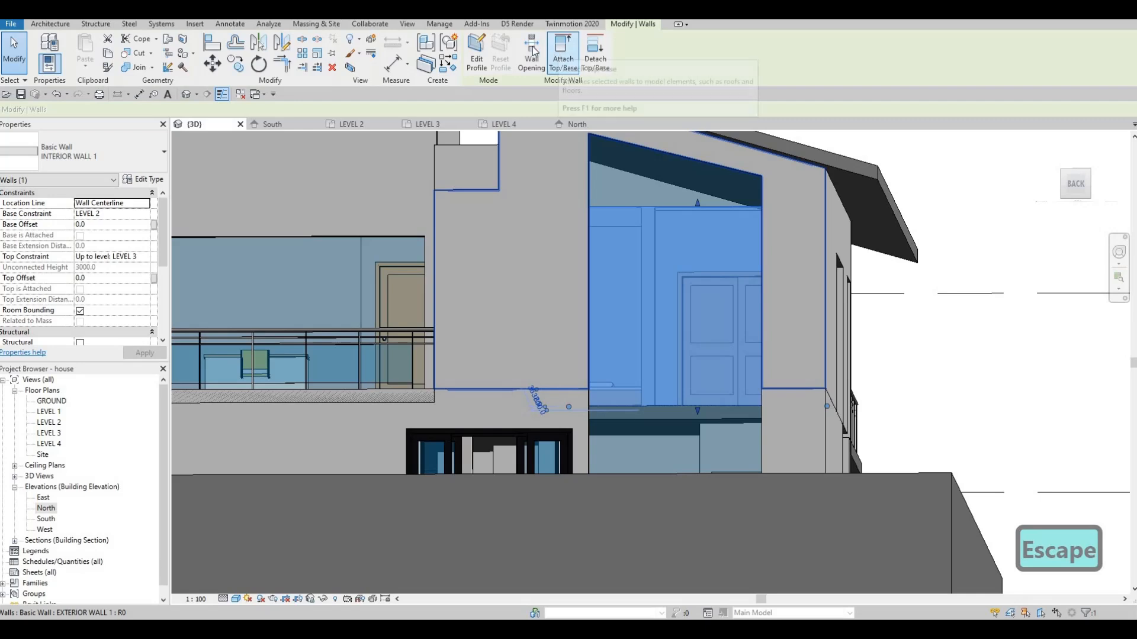
{"action": "left_click", "coordinate": [532, 50]}
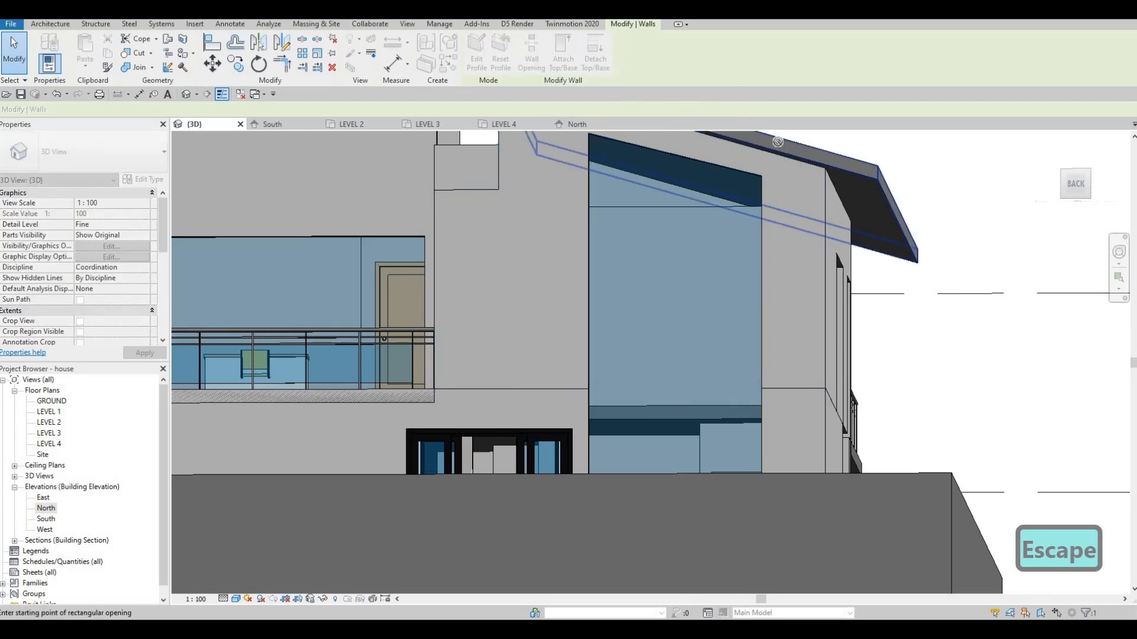
{"action": "scroll", "coordinate": [845, 222], "scroll_direction": "down", "scroll_amount": 4}
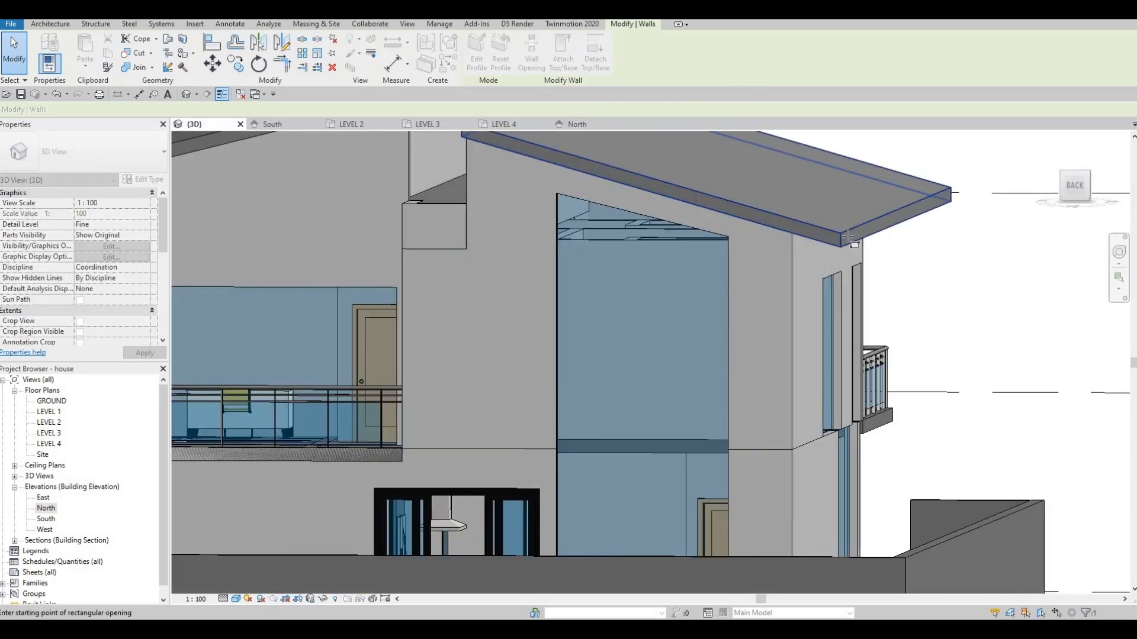
{"action": "left_click", "coordinate": [834, 235]}
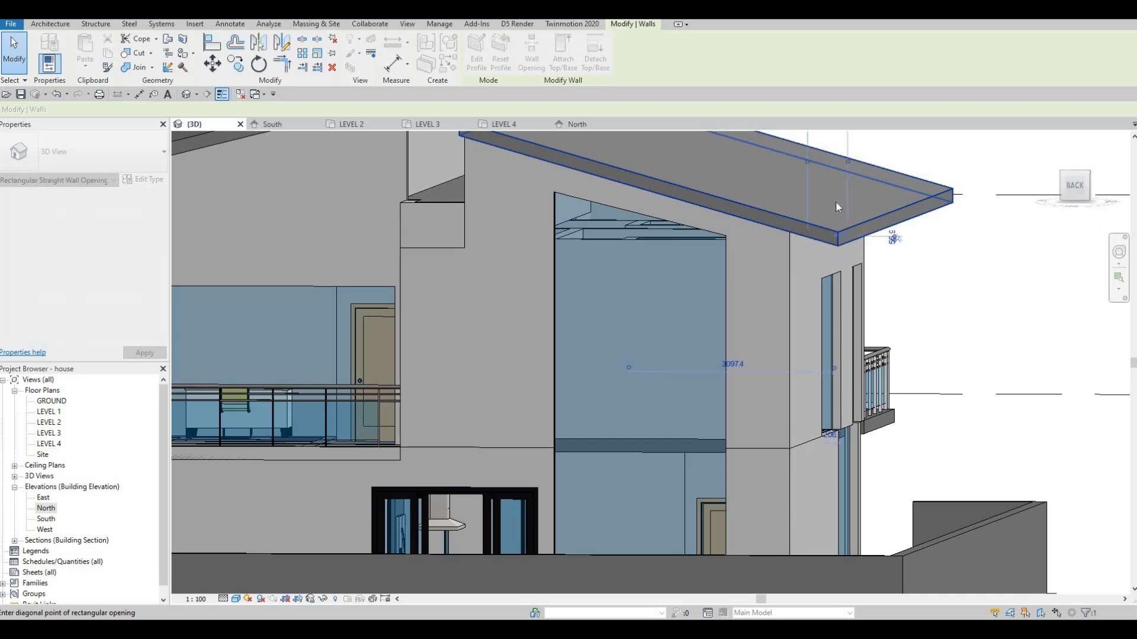
{"action": "scroll", "coordinate": [677, 258], "scroll_direction": "down", "scroll_amount": 1}
{"action": "key", "text": "Escape"}
{"action": "key", "text": "Escape"}
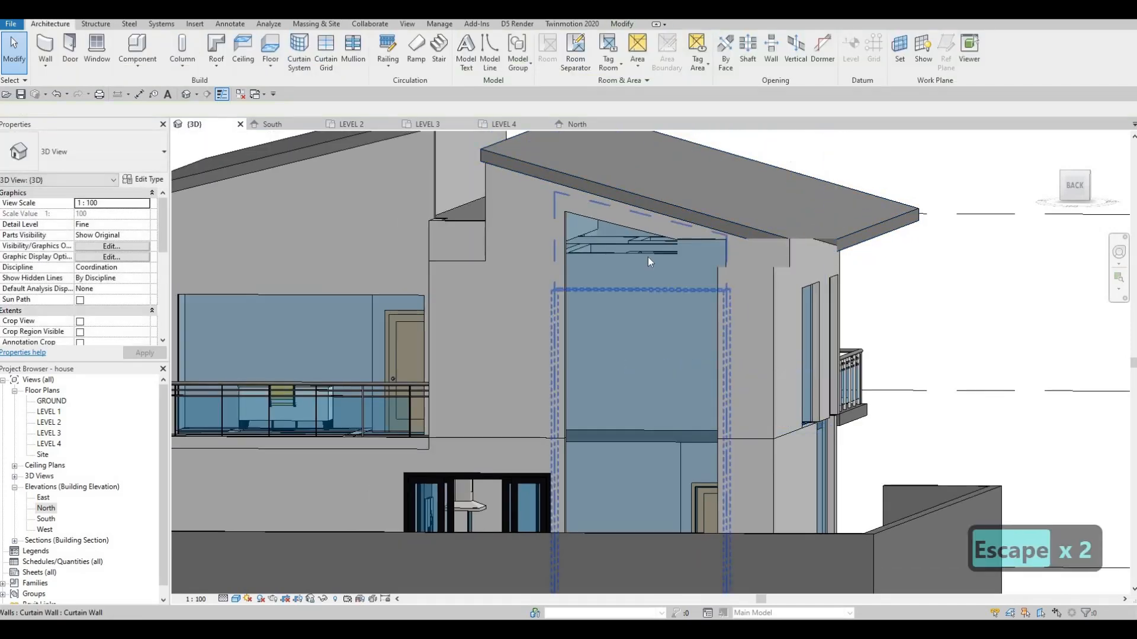
Step: Attach the top of the Level 2 interior wall behind the rear curtain wall to the sloped roof above it
{"action": "key", "text": "Tab"}
{"action": "key", "text": "Tab"}
{"action": "key", "text": "Tab"}
{"action": "key", "text": "Tab"}
{"action": "key", "text": "Tab"}
{"action": "key", "text": "Tab"}
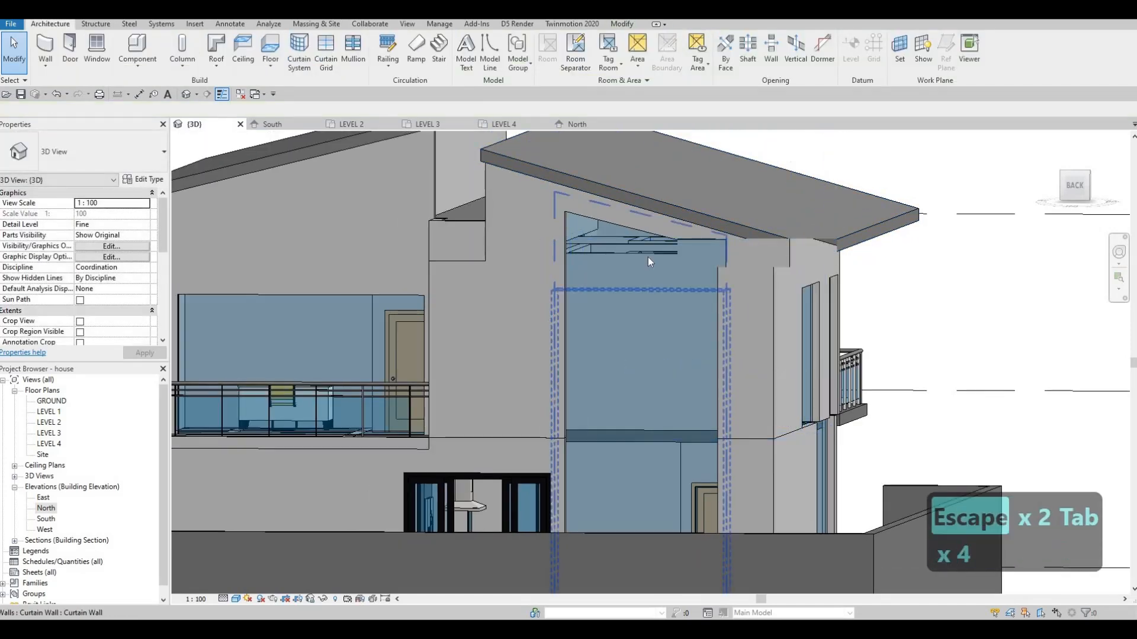
{"action": "left_click", "coordinate": [714, 270]}
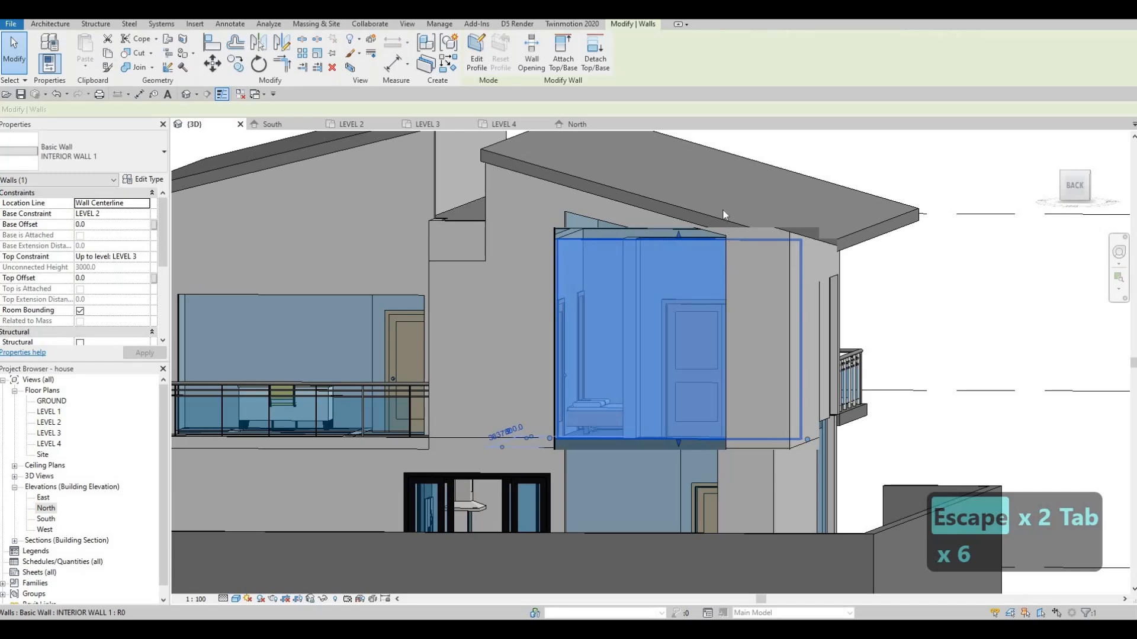
{"action": "middle_click_drag", "start_coordinate": [711, 224], "coordinate": [567, 104], "text": "shift"}
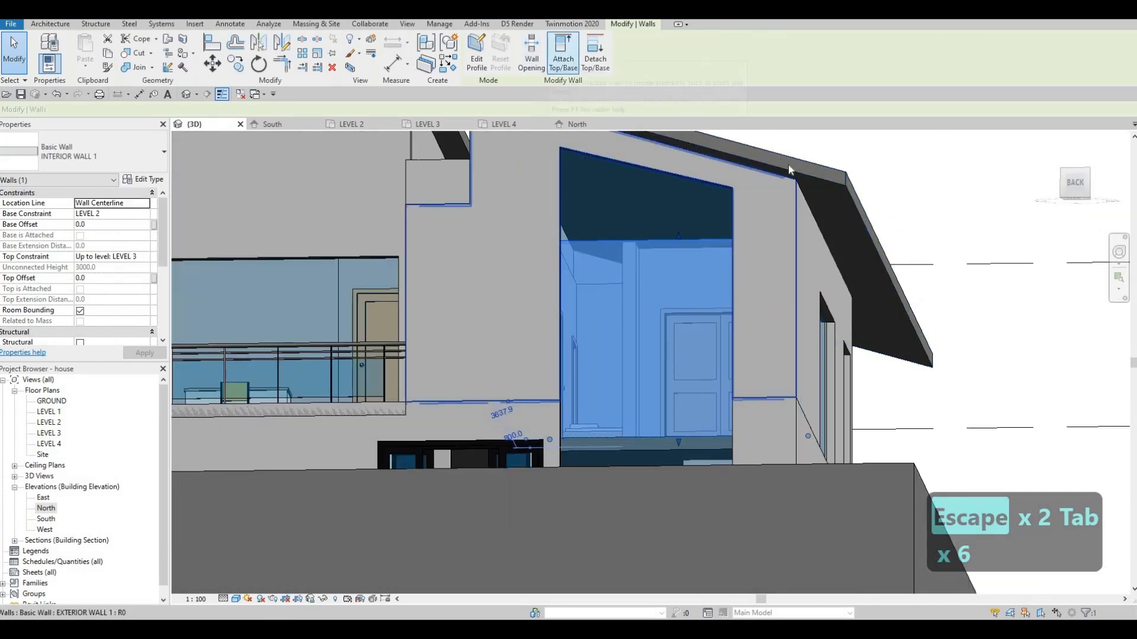
{"action": "left_click", "coordinate": [804, 181]}
{"action": "key", "text": "Escape"}
{"action": "middle_click_drag", "start_coordinate": [757, 252], "coordinate": [634, 261], "text": "shift"}
{"action": "scroll", "coordinate": [679, 277], "scroll_direction": "down", "scroll_amount": 1}
{"action": "key", "text": "Escape"}
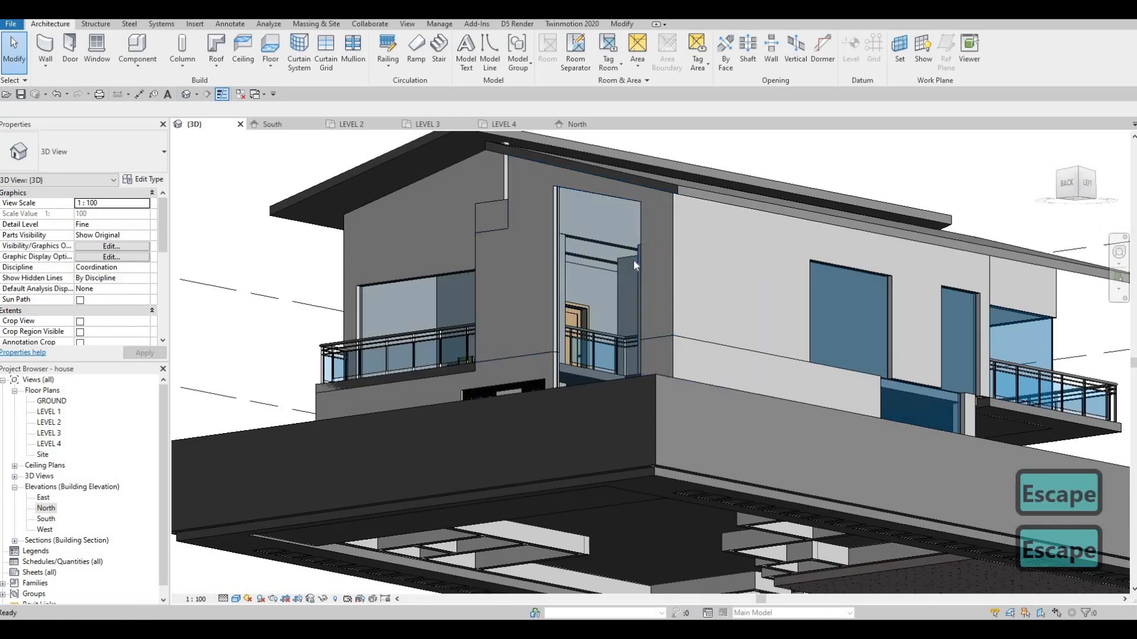
Step: Inspect the Level 2 interior walls behind the rear curtain wall and the front balcony glazing, checking how their tops meet the roof
{"action": "key", "text": "Tab"}
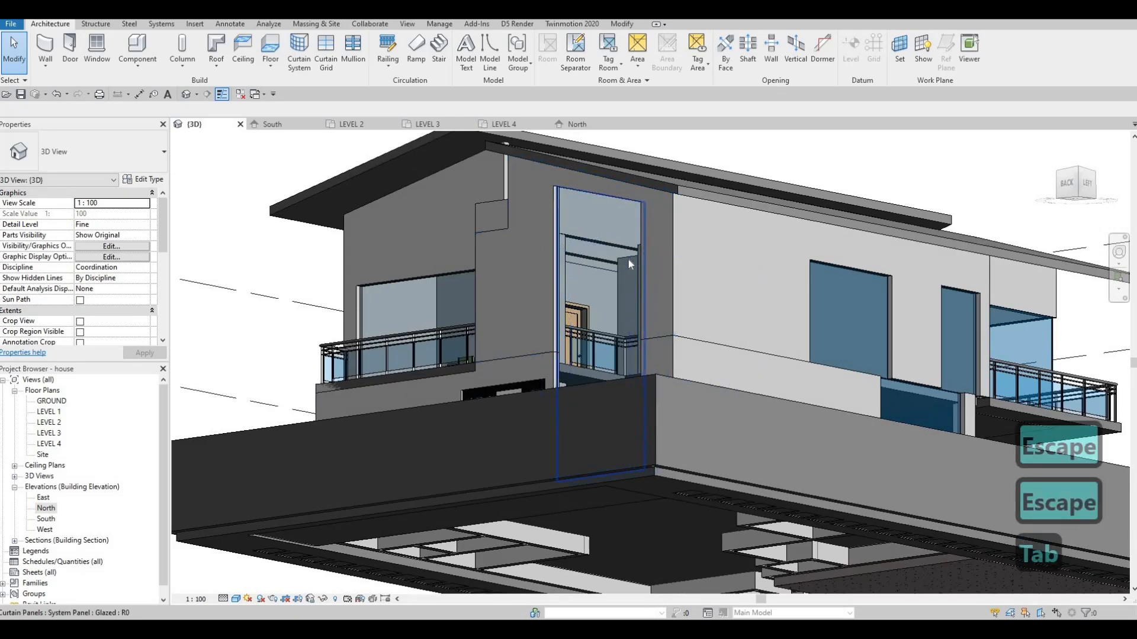
{"action": "key", "text": "Tab"}
{"action": "left_click", "coordinate": [627, 258]}
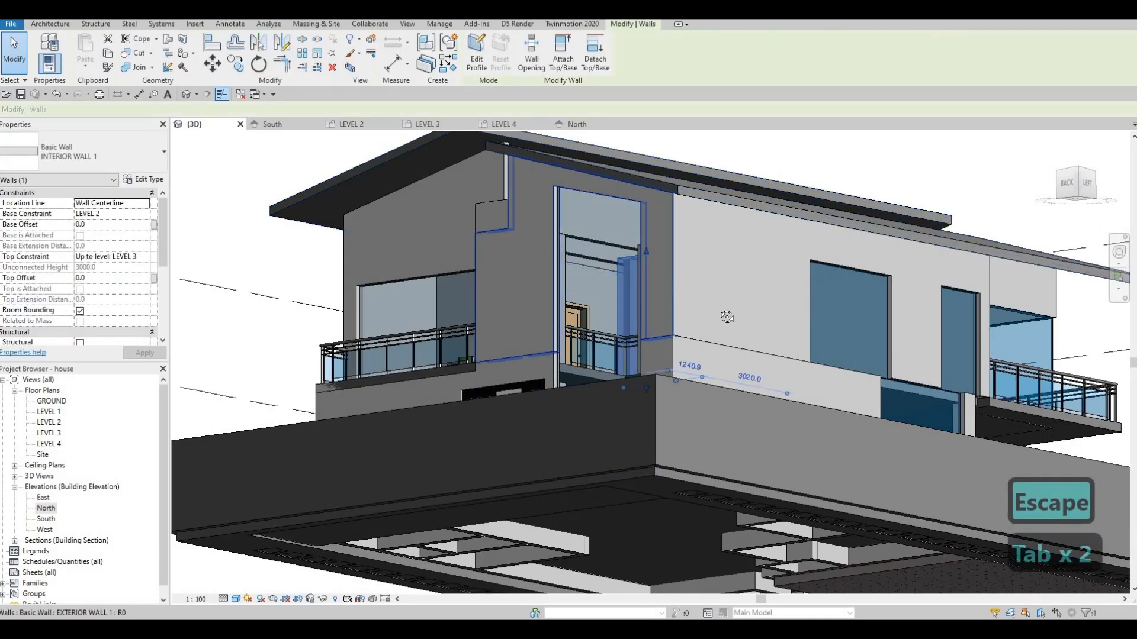
{"action": "key", "text": "Escape"}
{"action": "middle_click_drag", "start_coordinate": [727, 317], "coordinate": [692, 228], "text": "shift"}
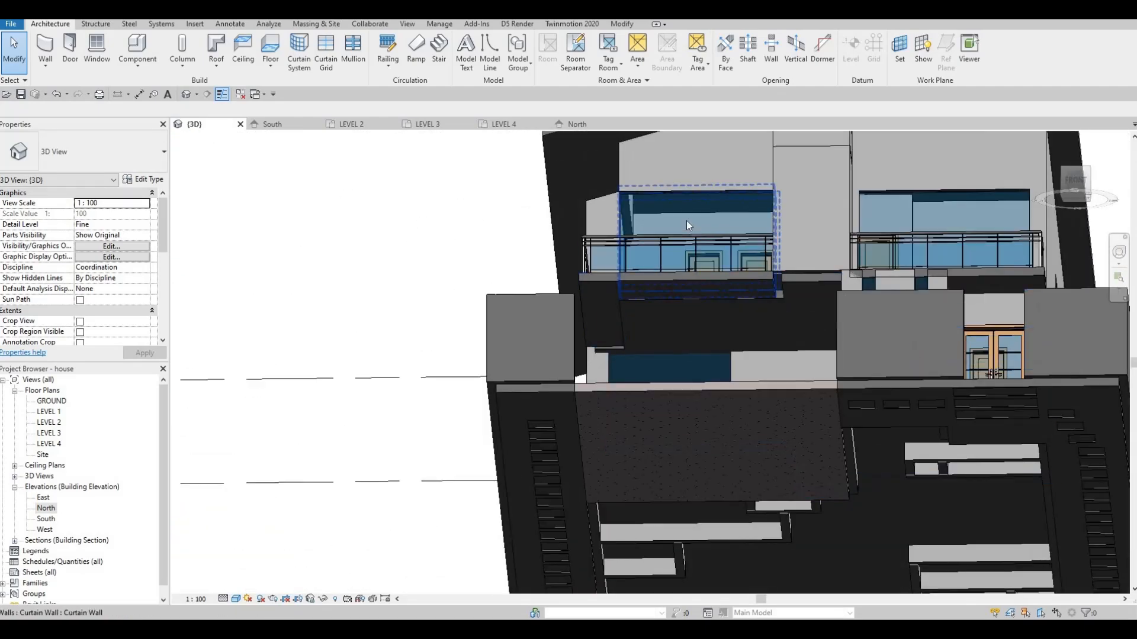
{"action": "key", "text": "Tab"}
{"action": "left_click", "coordinate": [687, 225]}
{"action": "middle_click_drag", "start_coordinate": [685, 305], "coordinate": [693, 217], "text": "shift"}
{"action": "key", "text": "Escape"}
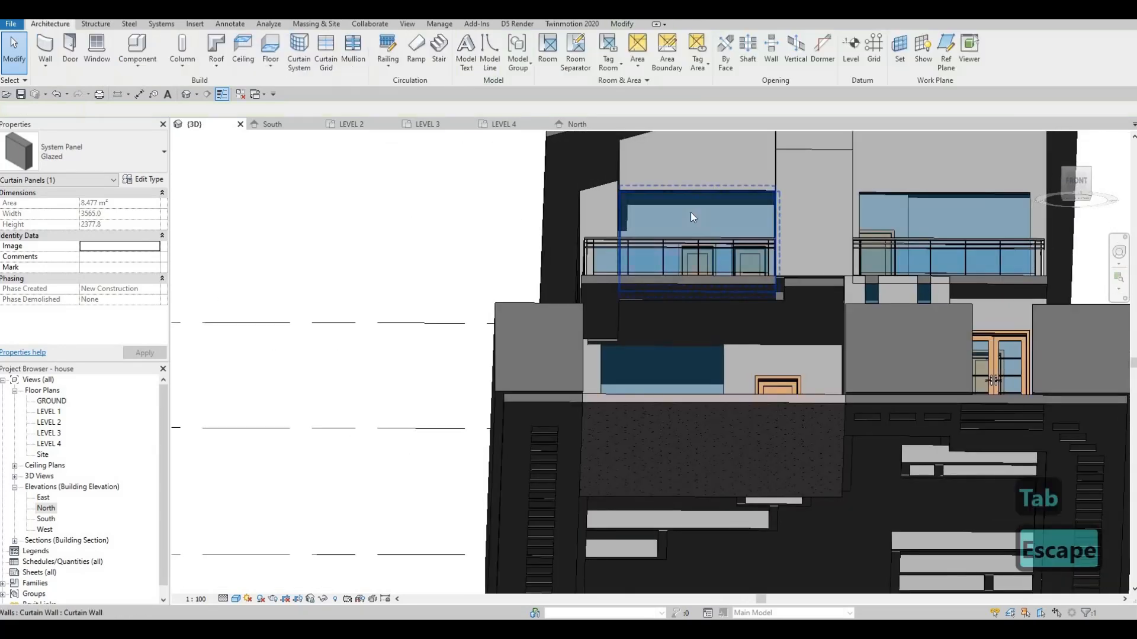
{"action": "key", "text": "Tab"}
{"action": "key", "text": "Tab"}
{"action": "left_click", "coordinate": [734, 207]}
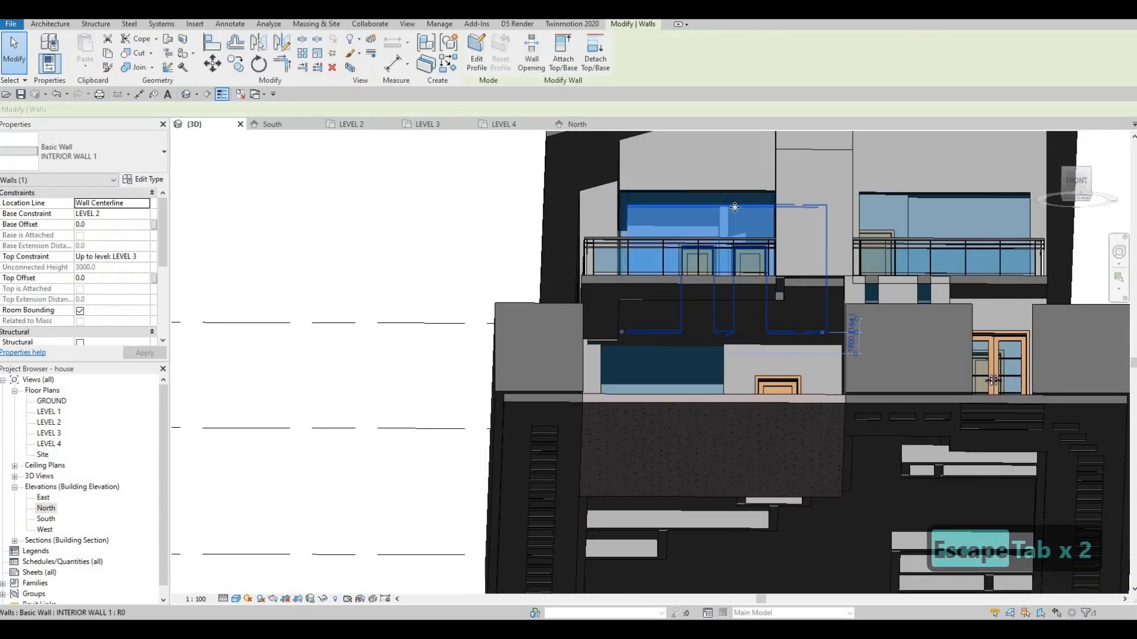
{"action": "middle_click_drag", "start_coordinate": [723, 294], "coordinate": [779, 228], "text": "shift"}
{"action": "key", "text": "Escape"}
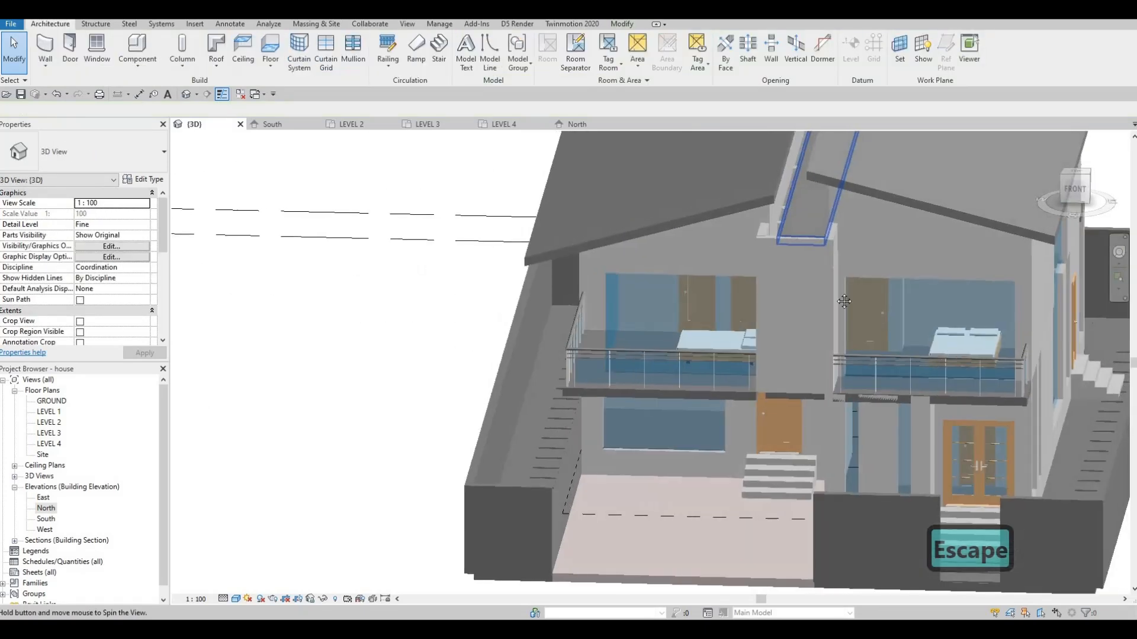
Step: Try to align the narrow roof between the two sloped roofs with the face of the adjacent exterior wall
{"action": "scroll", "coordinate": [859, 412], "scroll_direction": "up", "scroll_amount": 5}
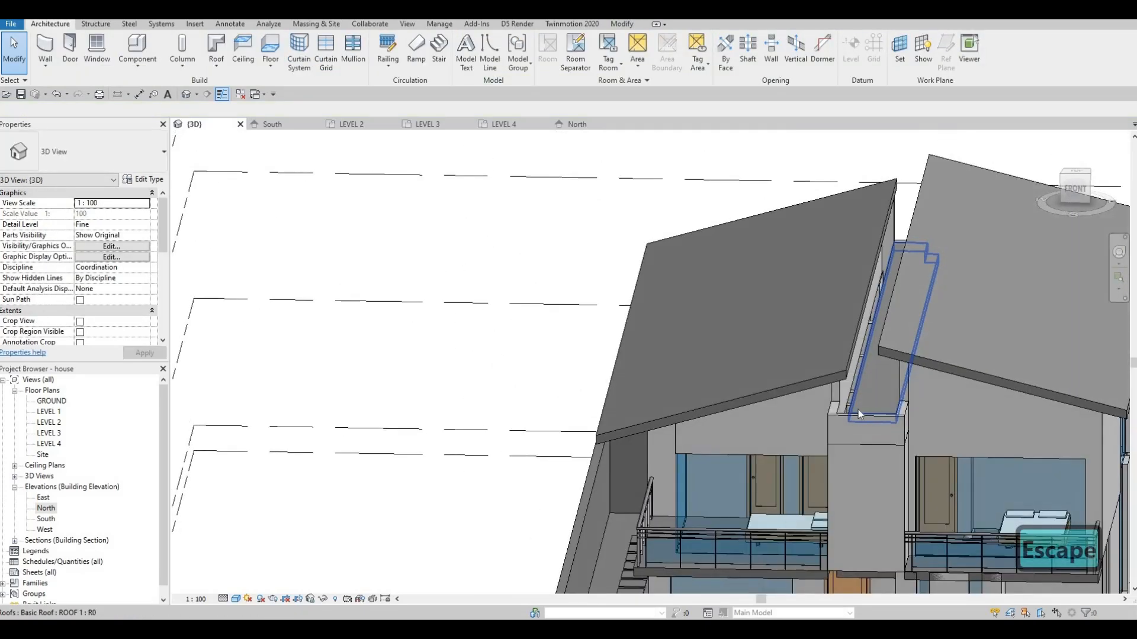
{"action": "scroll", "coordinate": [845, 402], "scroll_direction": "up", "scroll_amount": 4}
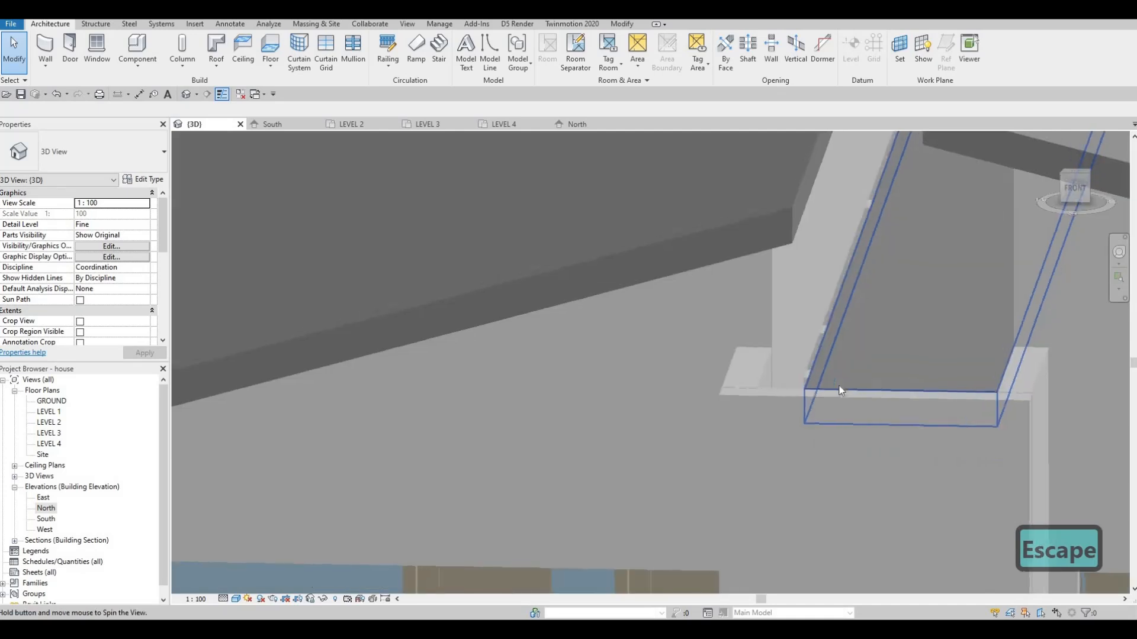
{"action": "key", "text": "a"}
{"action": "key", "text": "l"}
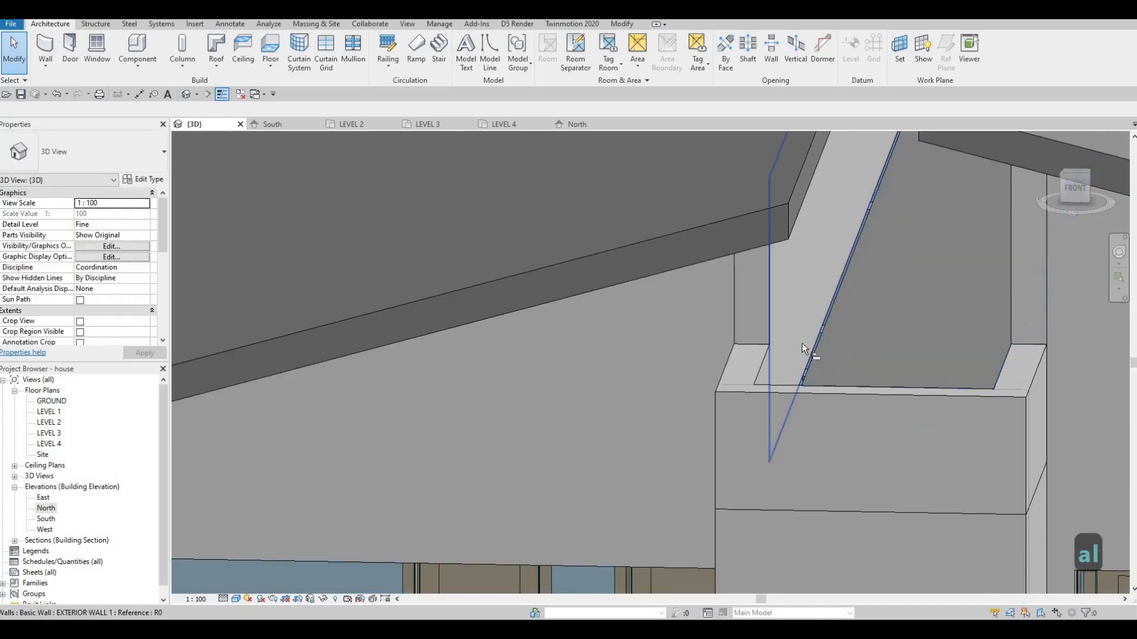
{"action": "left_click", "coordinate": [796, 340]}
{"action": "scroll", "coordinate": [982, 333], "scroll_direction": "down", "scroll_amount": 3}
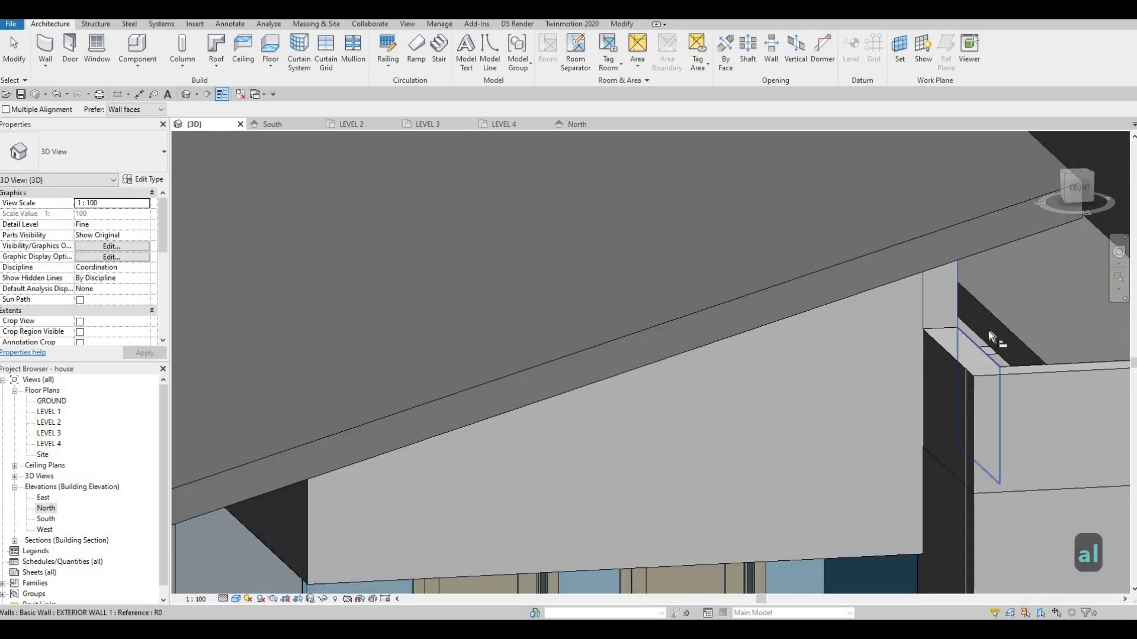
{"action": "key", "text": "Escape"}
{"action": "scroll", "coordinate": [958, 362], "scroll_direction": "down", "scroll_amount": 1}
{"action": "middle_click_drag", "start_coordinate": [878, 396], "coordinate": [876, 358], "text": "shift"}
{"action": "key", "text": "Escape"}
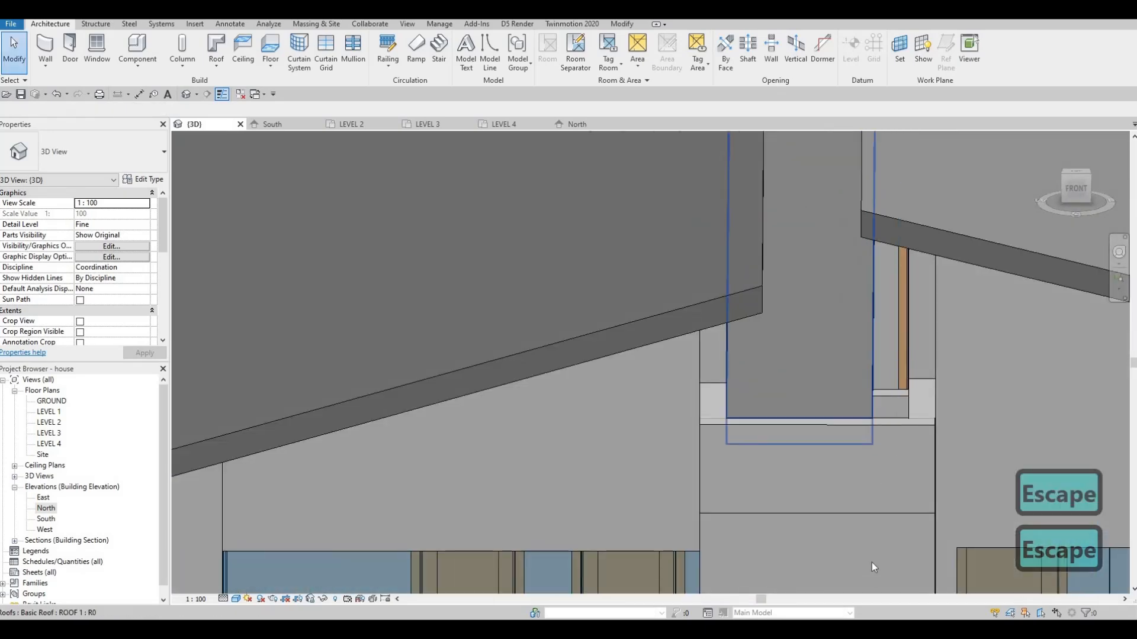
Step: Undo the alignment of the narrow roof between the two sloped roofs
{"action": "scroll", "coordinate": [873, 524], "scroll_direction": "down", "scroll_amount": 3}
{"action": "middle_click_drag", "start_coordinate": [873, 415], "coordinate": [869, 538]}
{"action": "key", "text": "ctrl+z"}
{"action": "key", "text": "ctrl+z"}
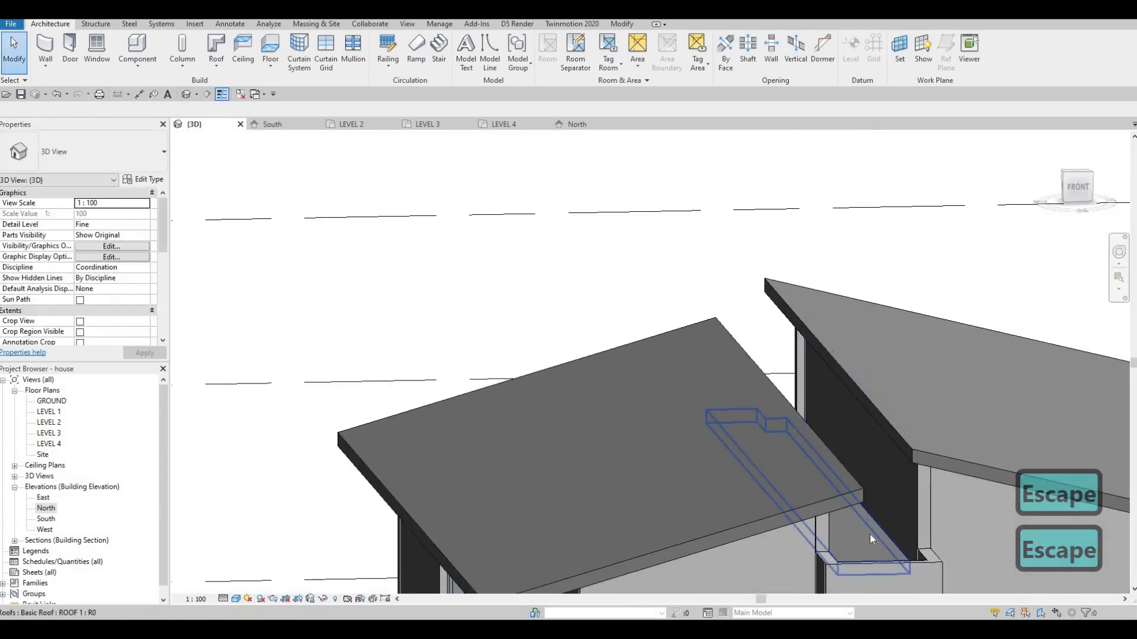
Step: Edit the narrow roof's footprint on Level 3, moving its long left-hand boundary line outward to the inner face of the bathroom wall
{"action": "scroll", "coordinate": [905, 385], "scroll_direction": "down", "scroll_amount": 3}
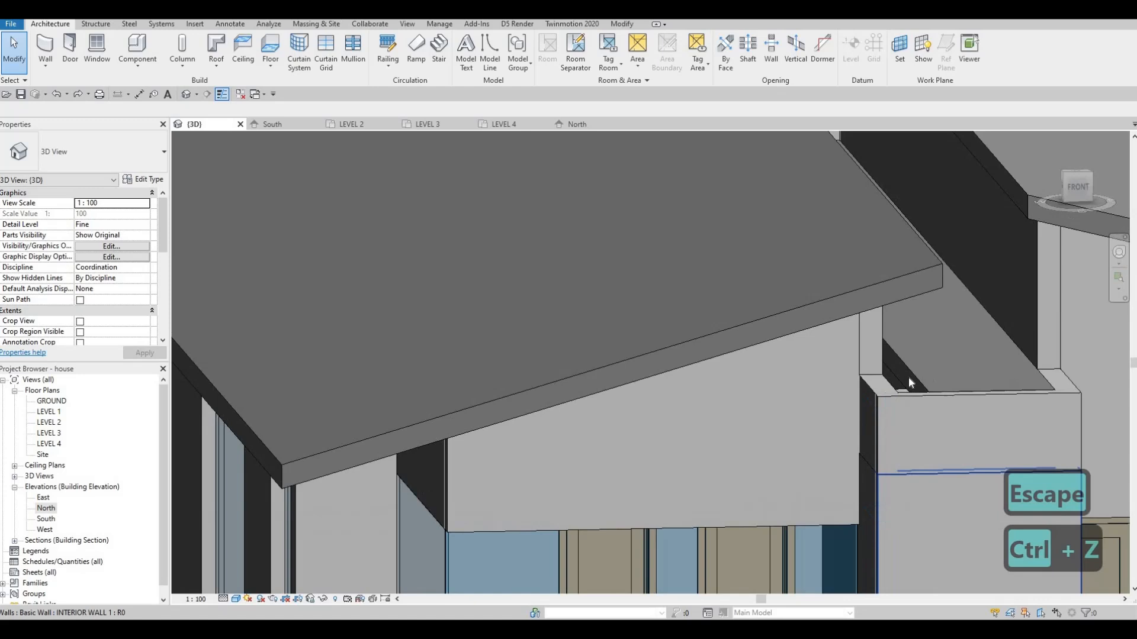
{"action": "left_click", "coordinate": [783, 307]}
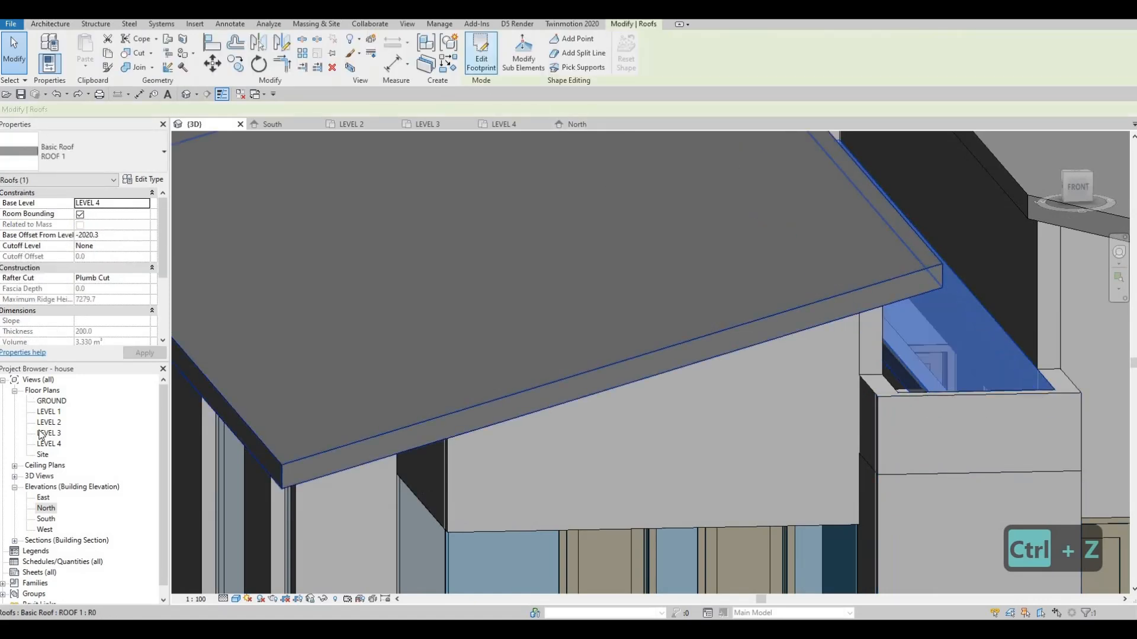
{"action": "left_click", "coordinate": [481, 53]}
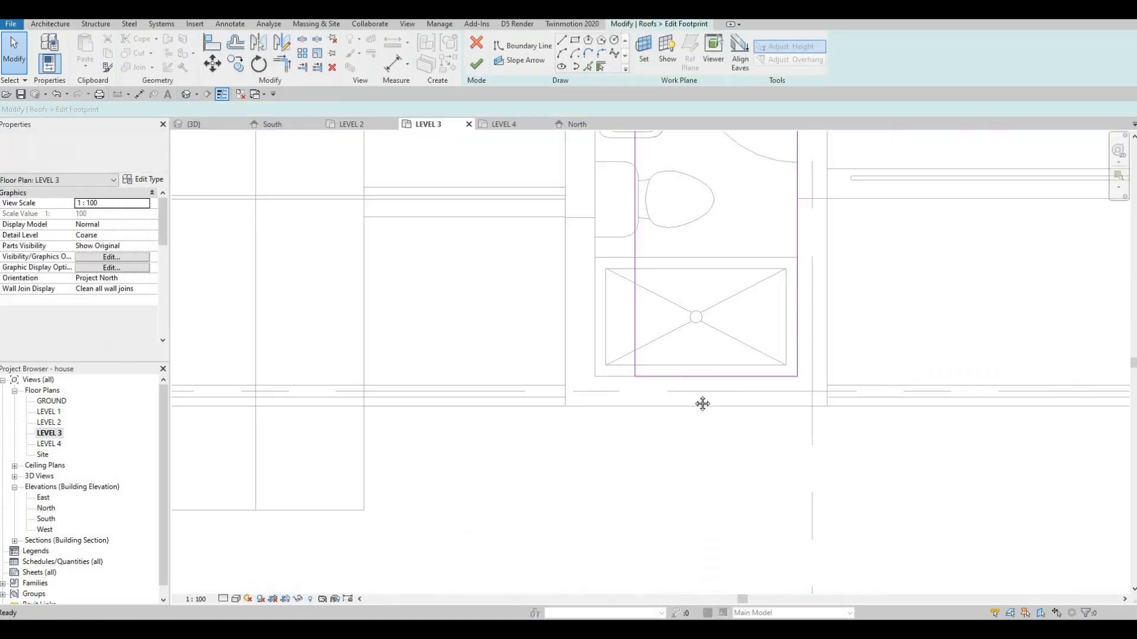
{"action": "scroll", "coordinate": [629, 314], "scroll_direction": "down", "scroll_amount": 2}
{"action": "left_click", "coordinate": [629, 300]}
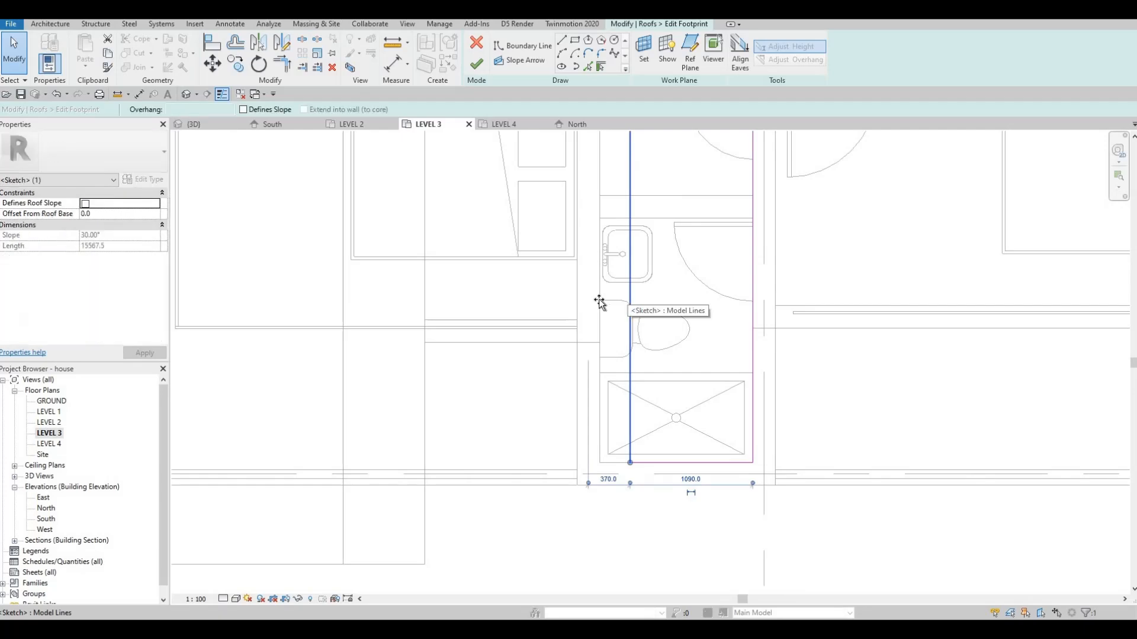
{"action": "left_click_drag", "start_coordinate": [599, 300], "coordinate": [604, 314]}
Step: Check the moved boundary along its length, finish the roof footprint and return to the 3D view
{"action": "mouse_move", "coordinate": [612, 326]}
{"action": "middle_mouse_down"}
{"action": "mouse_move", "coordinate": [482, 571]}
{"action": "mouse_move", "coordinate": [500, 556]}
{"action": "middle_mouse_up"}
{"action": "scroll", "coordinate": [487, 572], "scroll_direction": "down", "scroll_amount": 3}
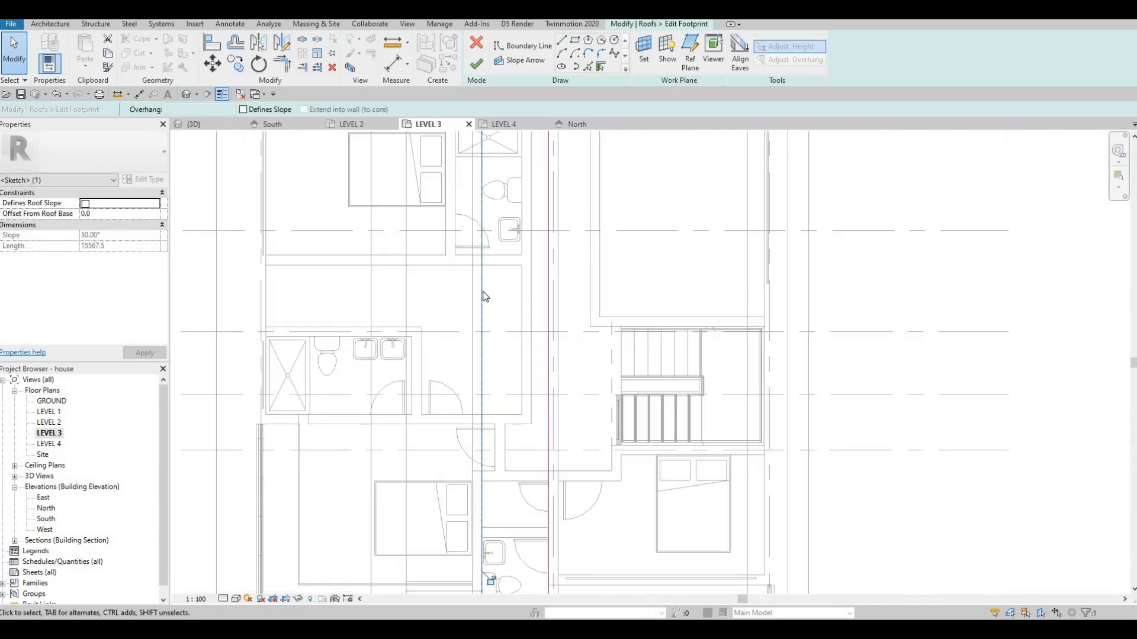
{"action": "middle_click_drag", "start_coordinate": [484, 292], "coordinate": [479, 466]}
{"action": "scroll", "coordinate": [478, 466], "scroll_direction": "down", "scroll_amount": 1}
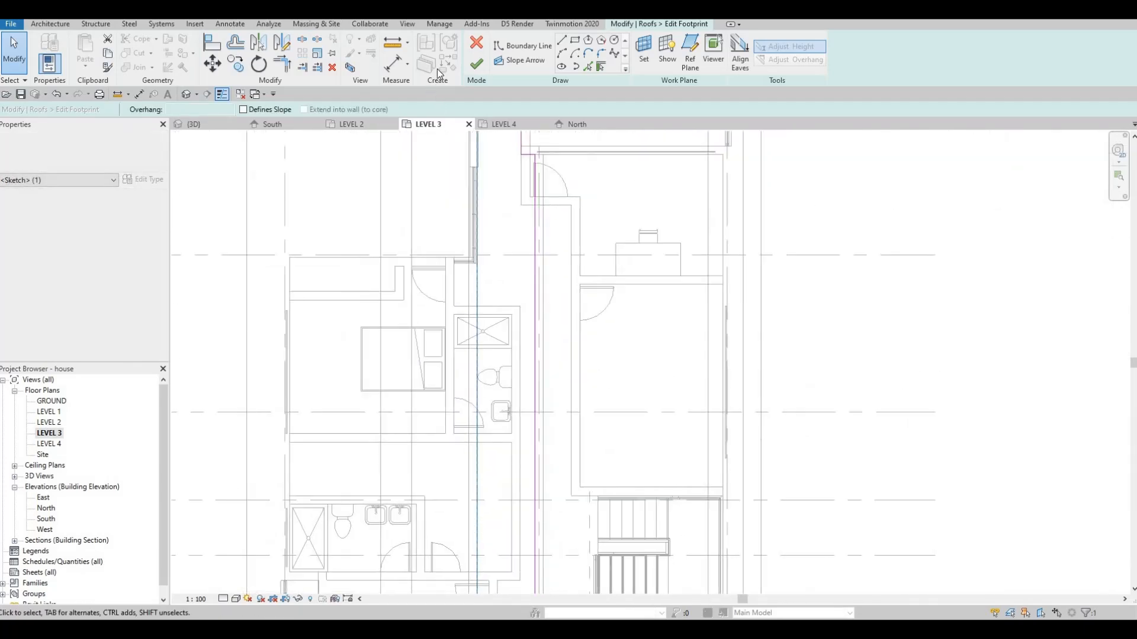
{"action": "left_click", "coordinate": [194, 125]}
{"action": "key", "text": "Escape"}
Step: Extend the base of the Level 2 exterior wall between the front balconies down past the slab, to a base offset of about -188
{"action": "scroll", "coordinate": [855, 453], "scroll_direction": "down", "scroll_amount": 2}
{"action": "middle_click_drag", "start_coordinate": [855, 453], "coordinate": [720, 417]}
{"action": "scroll", "coordinate": [823, 407], "scroll_direction": "down", "scroll_amount": 3}
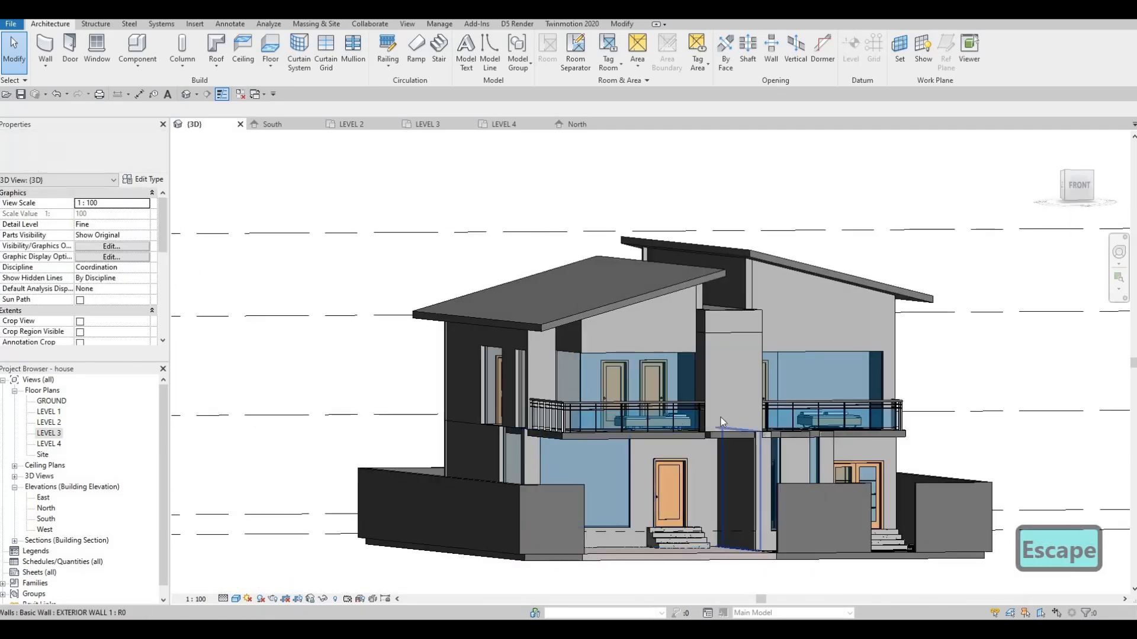
{"action": "scroll", "coordinate": [720, 417], "scroll_direction": "up", "scroll_amount": 5}
{"action": "left_click", "coordinate": [709, 405]}
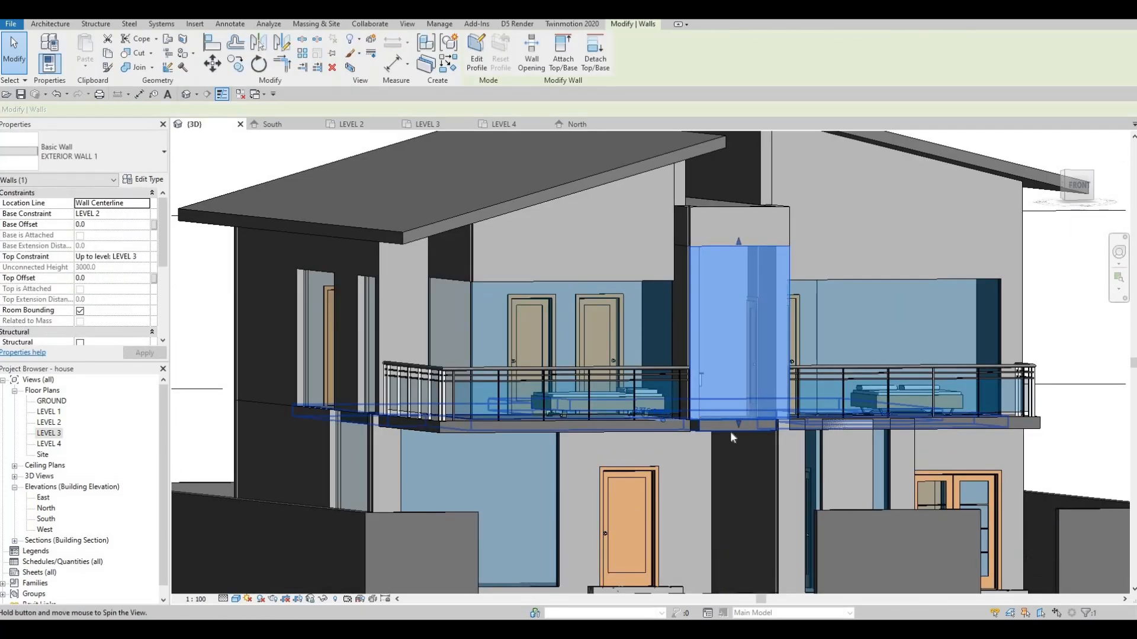
{"action": "scroll", "coordinate": [730, 431], "scroll_direction": "up", "scroll_amount": 6}
{"action": "left_click_drag", "start_coordinate": [751, 402], "coordinate": [663, 427]}
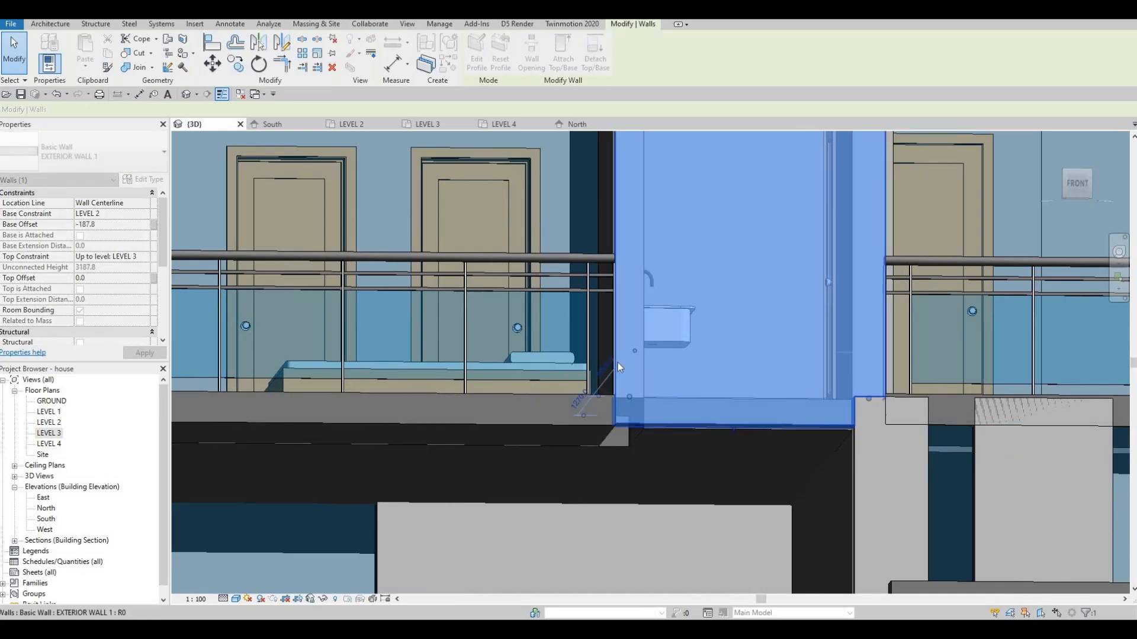
{"action": "key", "text": "Escape"}
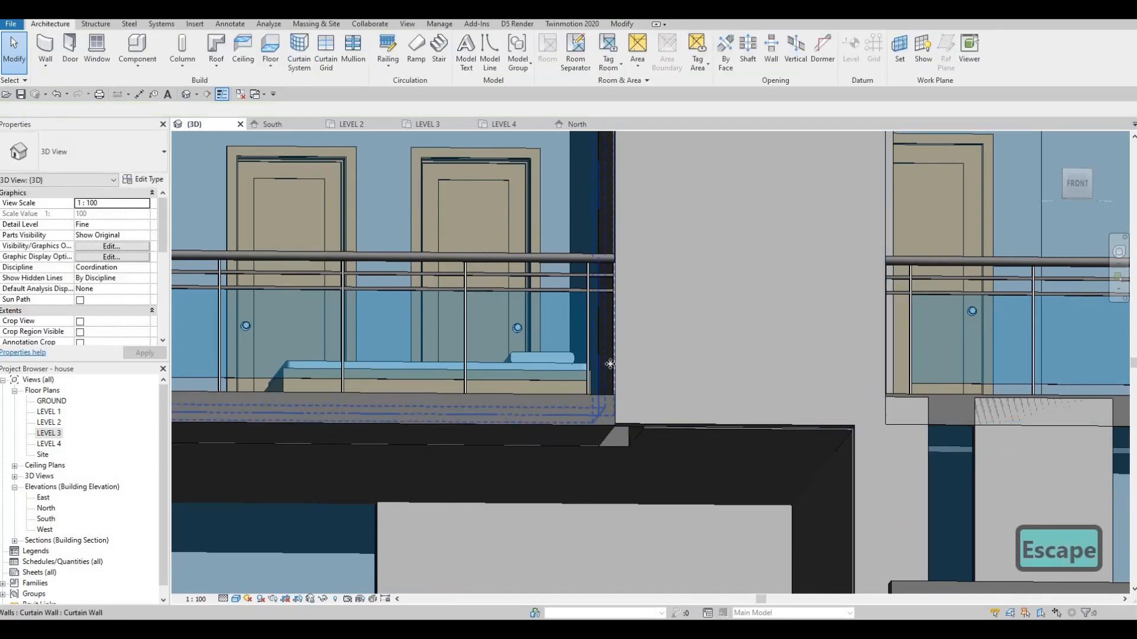
Step: Try to fit the base of the exterior wall at the left balcony's inner corner to the Level 2 floor slab
{"action": "left_click", "coordinate": [619, 408]}
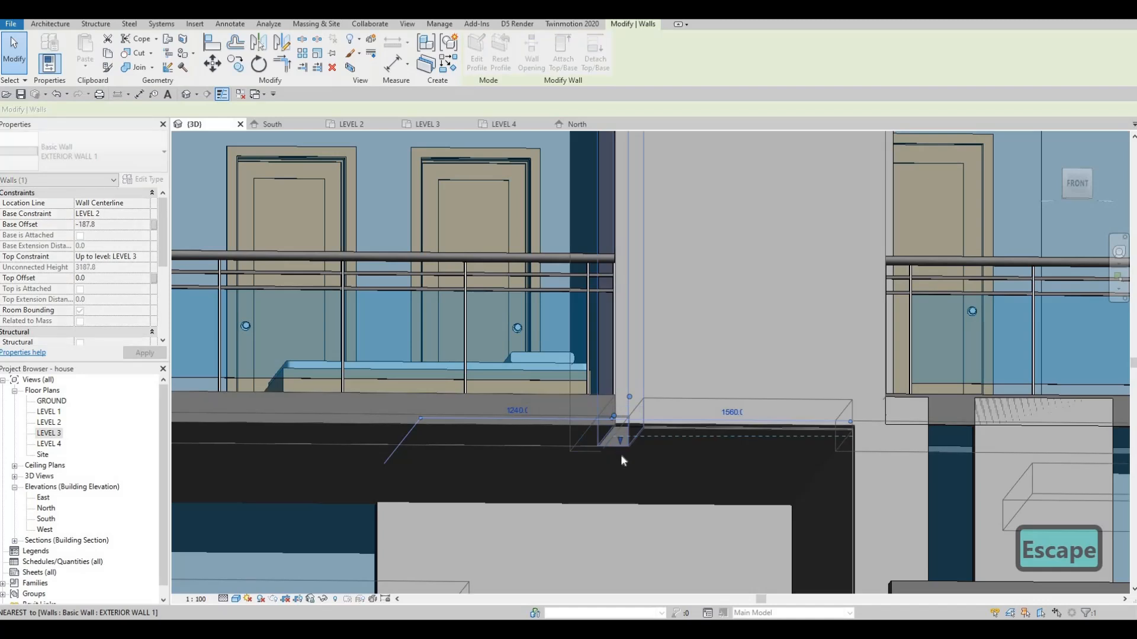
{"action": "key", "text": "Escape"}
{"action": "key", "text": "Escape"}
{"action": "key", "text": "a"}
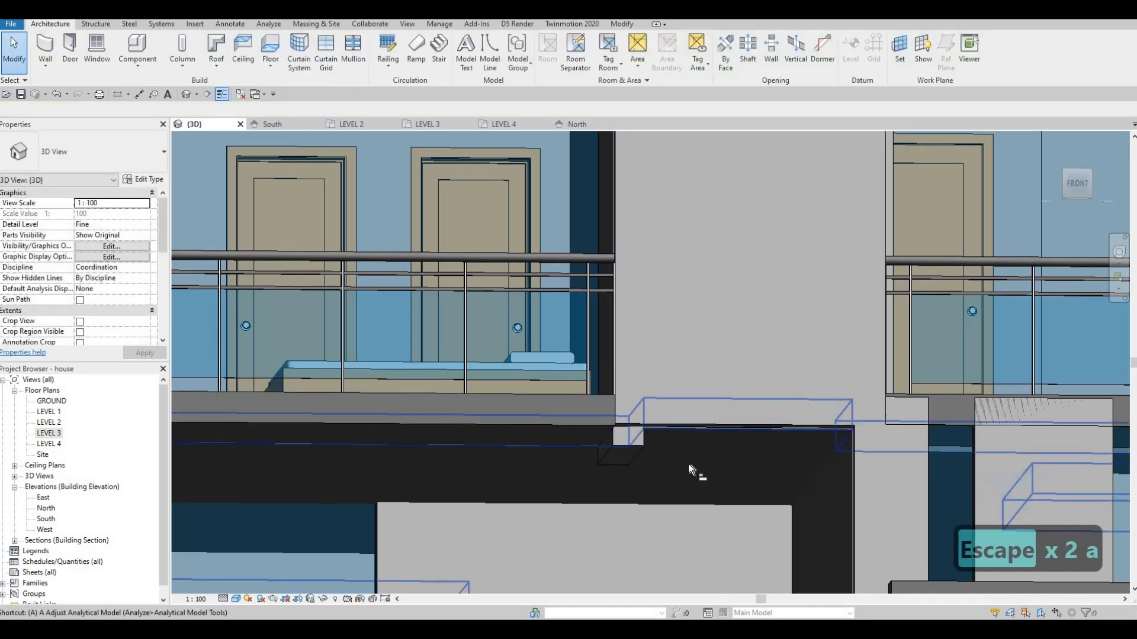
{"action": "key", "text": "l"}
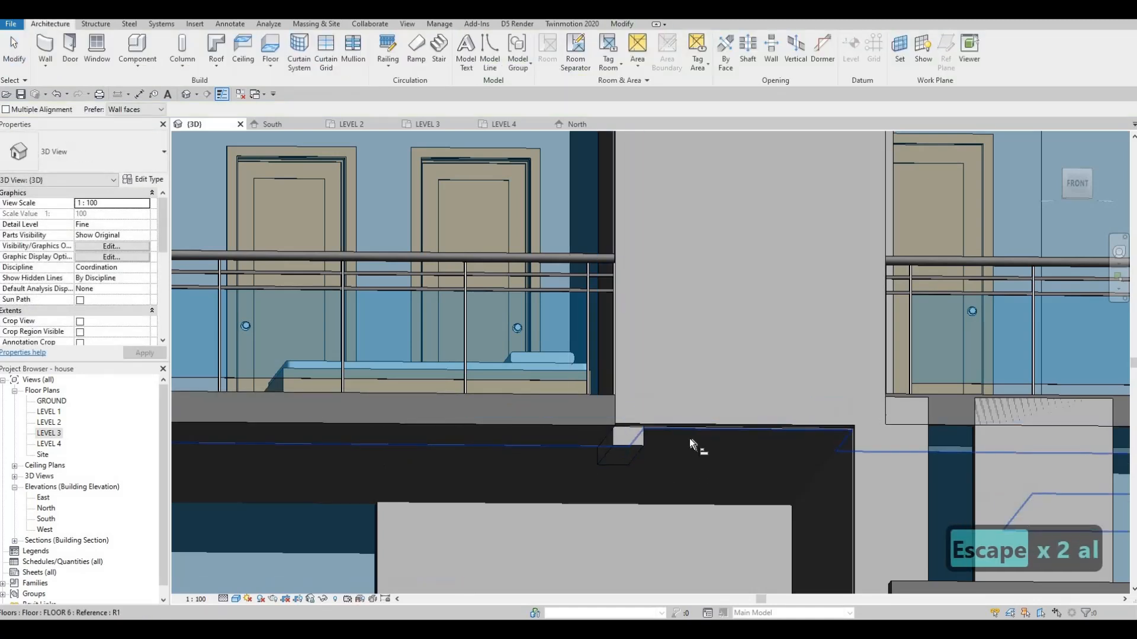
{"action": "left_click", "coordinate": [634, 454]}
{"action": "key", "text": "Escape"}
Step: Align the base of the front exterior wall between the balconies with the adjoining Level 2 floor slab, working from below
{"action": "middle_click_drag", "start_coordinate": [644, 439], "coordinate": [645, 452], "text": "shift"}
{"action": "key", "text": "Escape"}
{"action": "key", "text": "a"}
{"action": "key", "text": "l"}
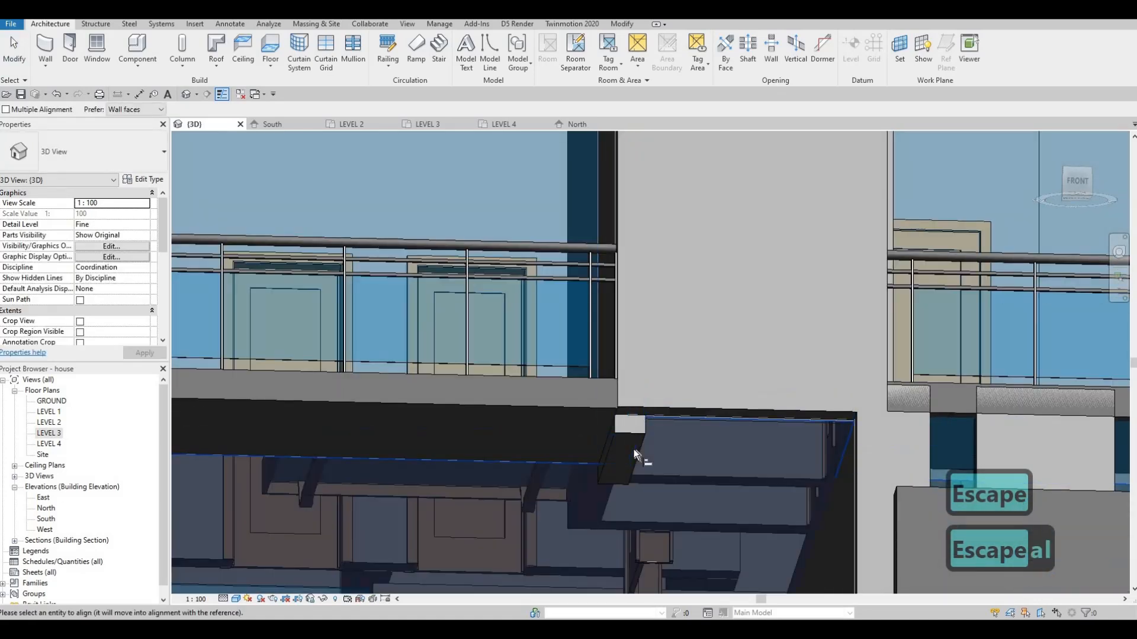
{"action": "left_click", "coordinate": [659, 416]}
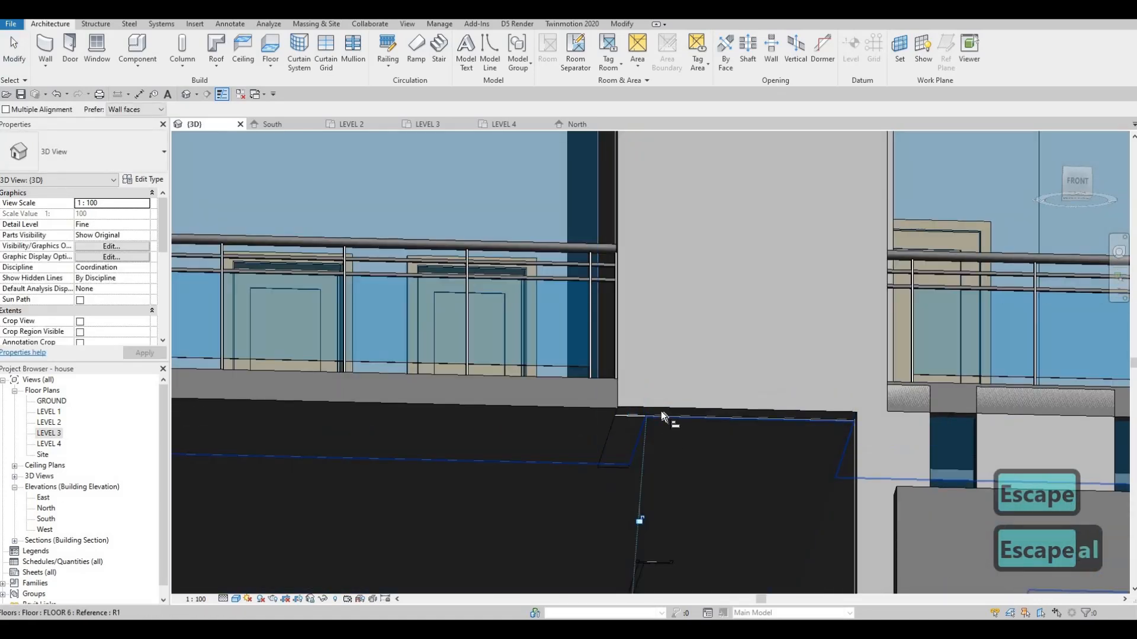
{"action": "left_click", "coordinate": [661, 411]}
{"action": "key", "text": "Escape"}
{"action": "key", "text": "Escape"}
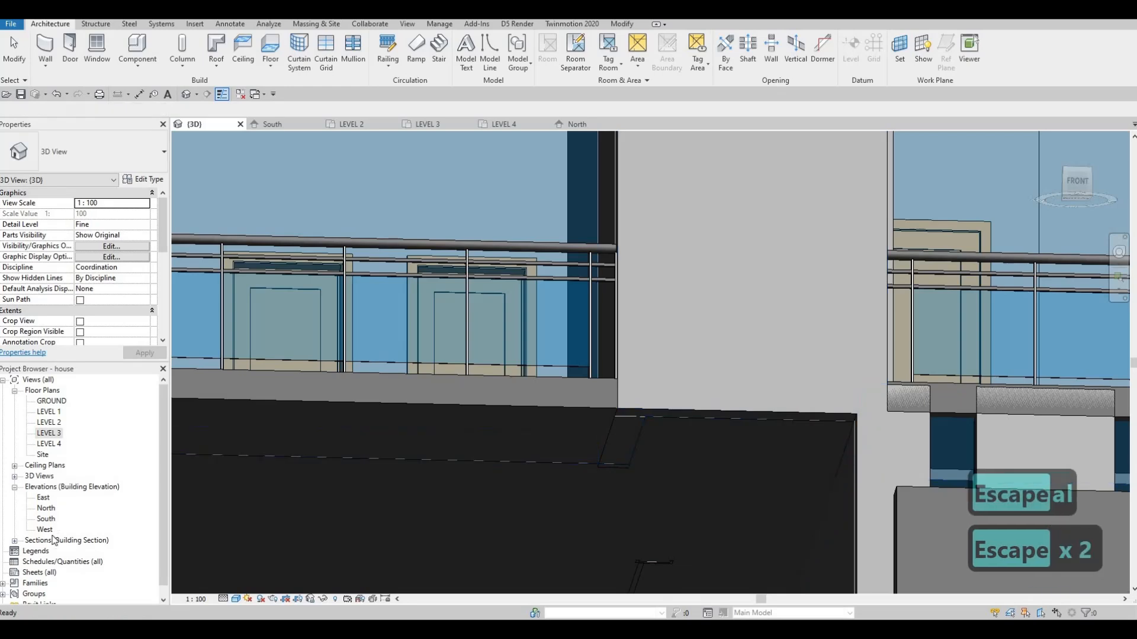
Step: Set the 3D view's visual style to Consistent Colors and its detail level to Fine
{"action": "left_click", "coordinate": [235, 598]}
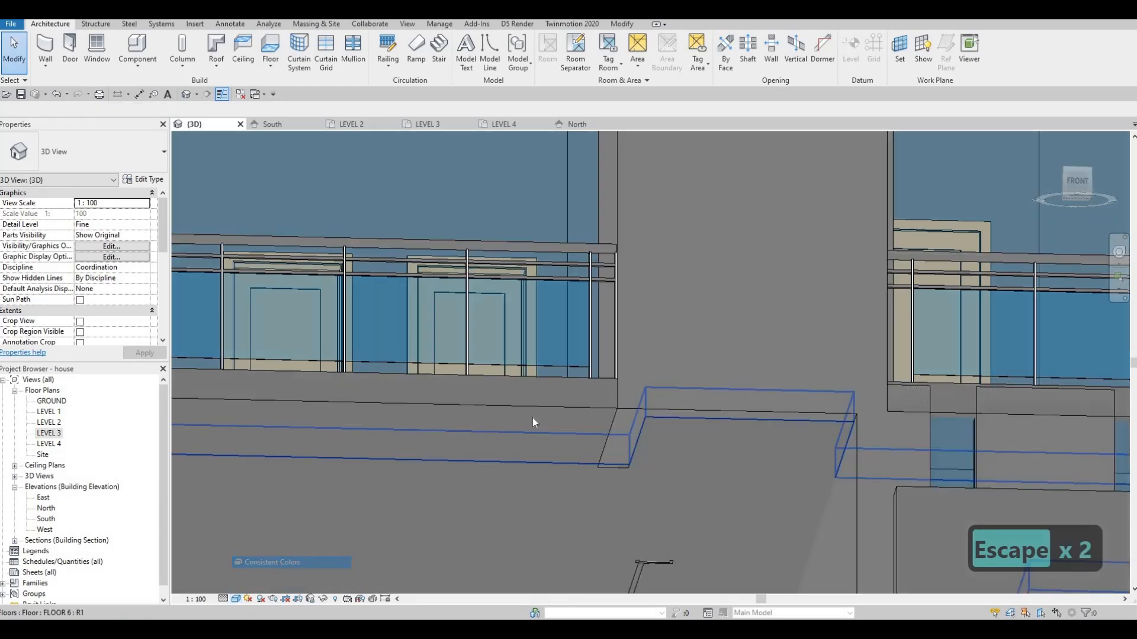
{"action": "scroll", "coordinate": [517, 440], "scroll_direction": "down", "scroll_amount": 3}
{"action": "mouse_move", "coordinate": [203, 582]}
{"action": "middle_mouse_down", "text": "shift"}
{"action": "mouse_move", "coordinate": [200, 597]}
{"action": "mouse_move", "coordinate": [219, 596]}
{"action": "middle_mouse_up", "text": "shift"}
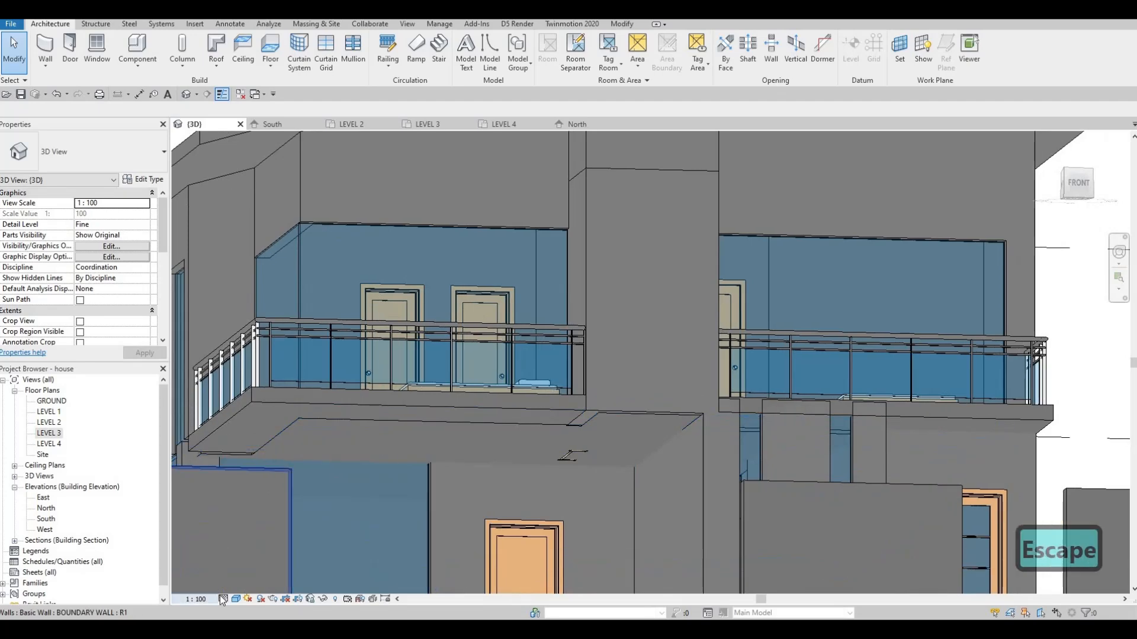
{"action": "left_click", "coordinate": [223, 597]}
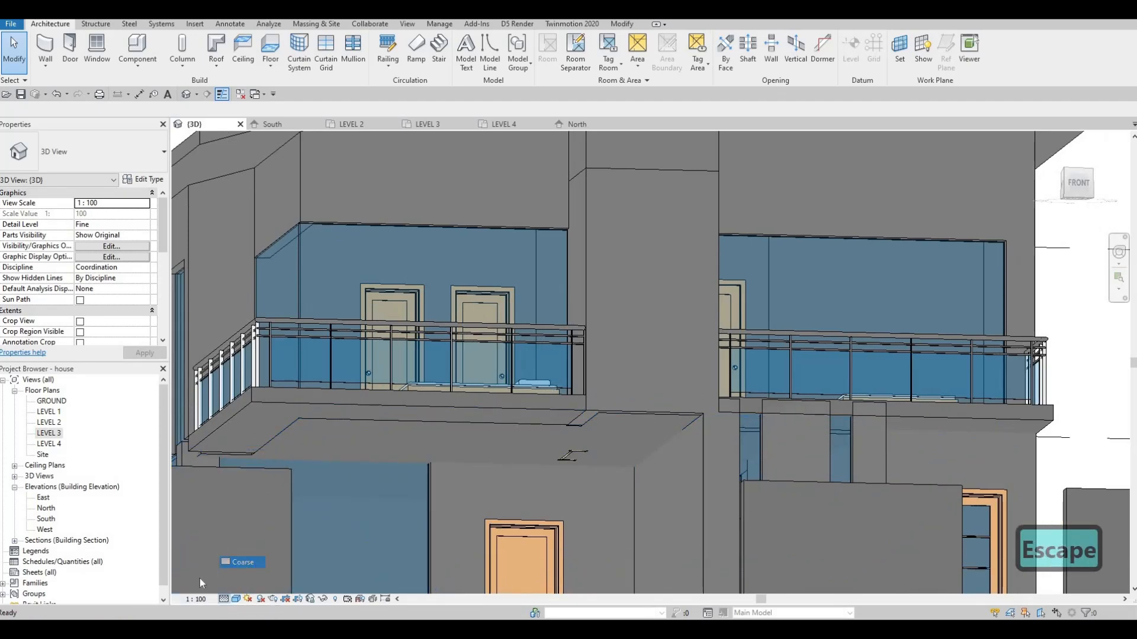
{"action": "left_click", "coordinate": [223, 598]}
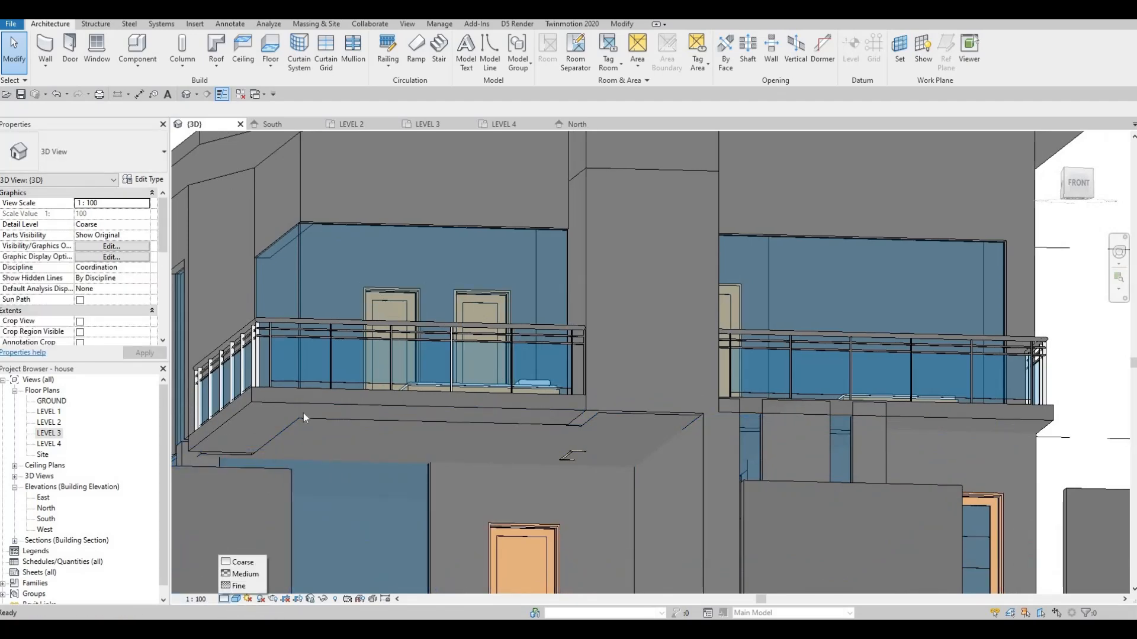
{"action": "left_click", "coordinate": [239, 586]}
Step: Edit the right Level 2 curtain wall's profile in the South elevation, raising its top edge to the narrow middle roof's height and removing the constraints
{"action": "middle_click_drag", "start_coordinate": [481, 415], "coordinate": [662, 328], "text": "shift"}
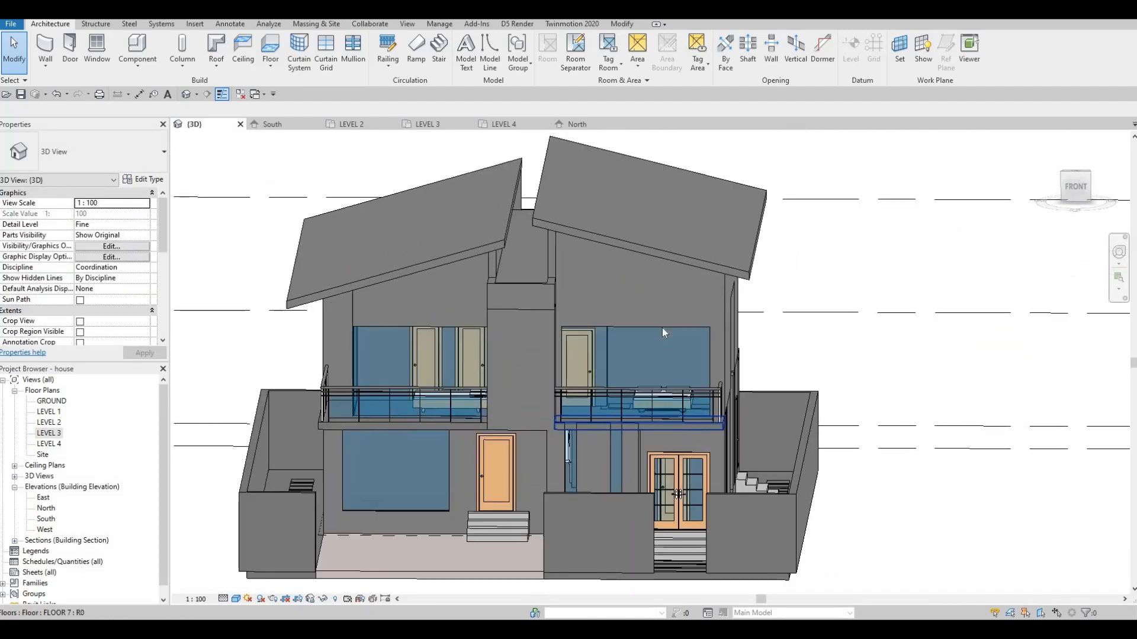
{"action": "left_click", "coordinate": [662, 328]}
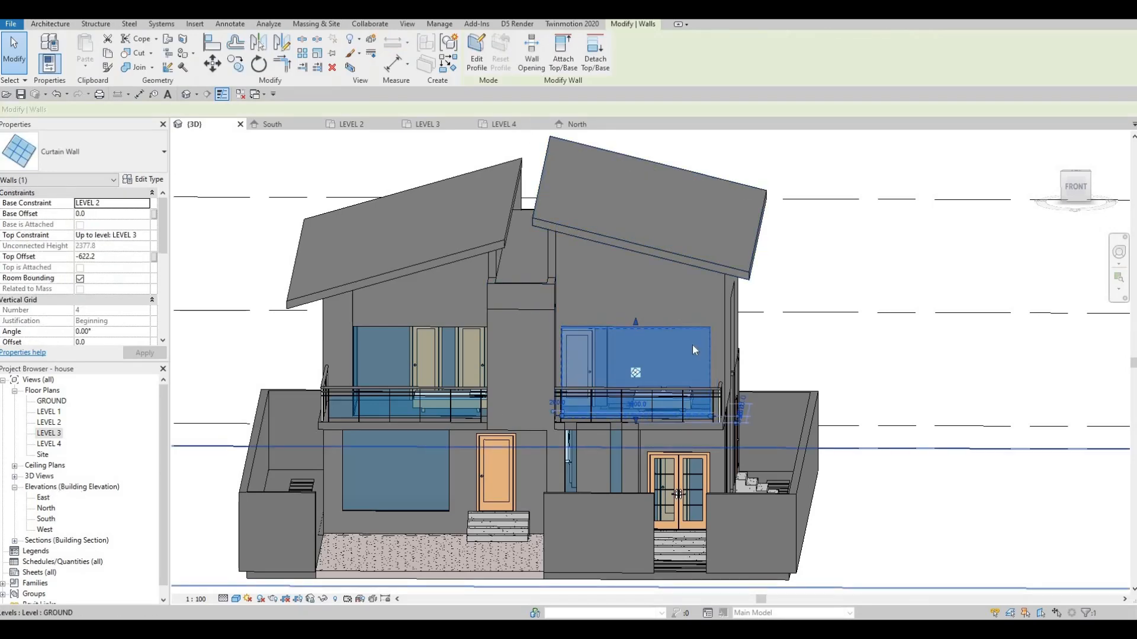
{"action": "key", "text": "ctrl+Tab"}
{"action": "scroll", "coordinate": [619, 297], "scroll_direction": "up", "scroll_amount": 2}
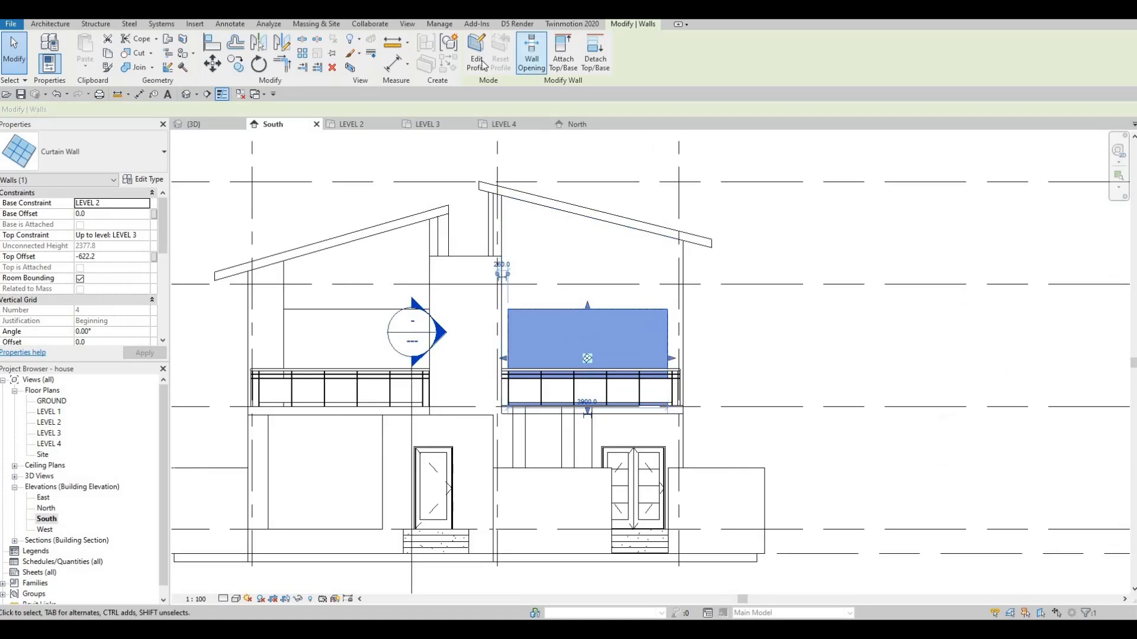
{"action": "left_click", "coordinate": [483, 64]}
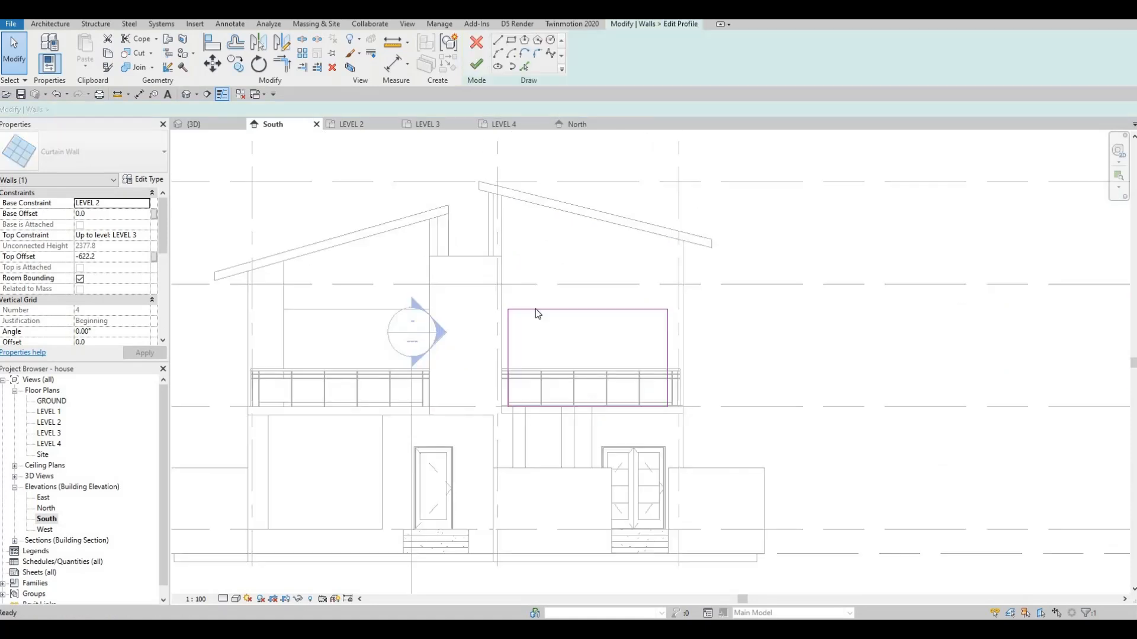
{"action": "left_click", "coordinate": [553, 308]}
{"action": "left_click_drag", "start_coordinate": [552, 309], "coordinate": [552, 257]}
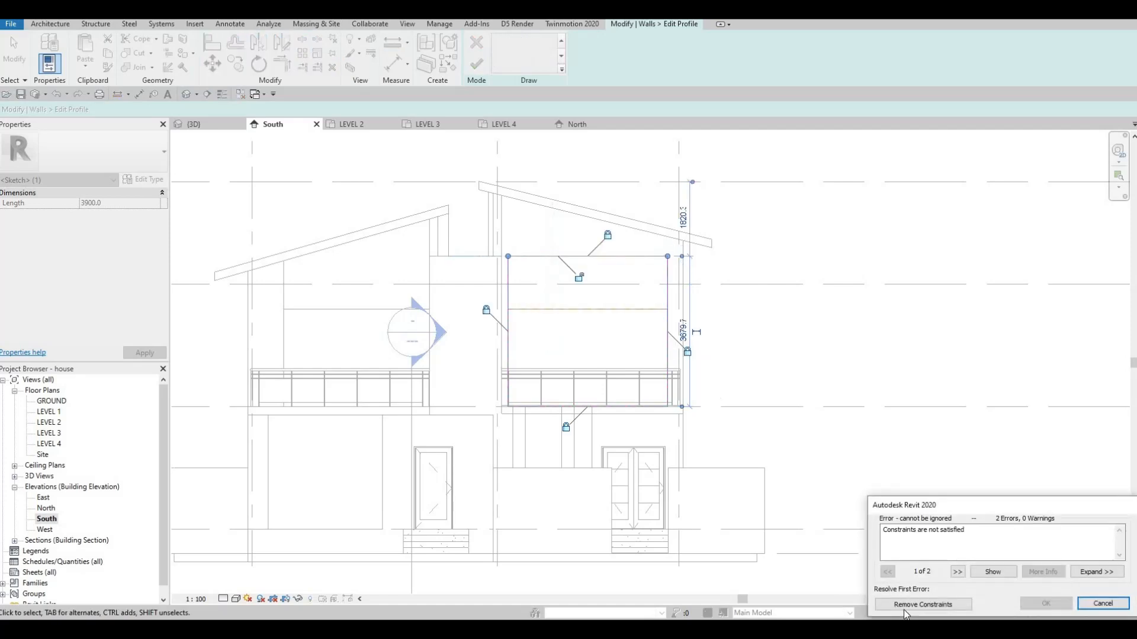
{"action": "left_click", "coordinate": [923, 605]}
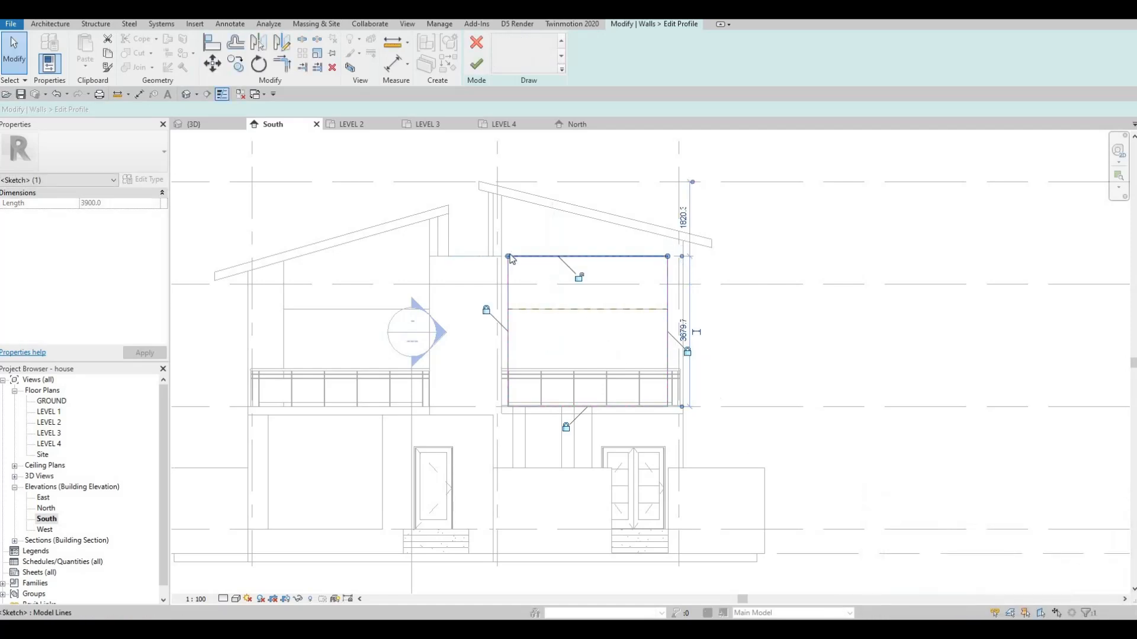
Step: Slope the right curtain wall profile's top edge along the roof, extend its left edge to meet it and finish the profile
{"action": "left_click_drag", "start_coordinate": [509, 217], "coordinate": [509, 219]}
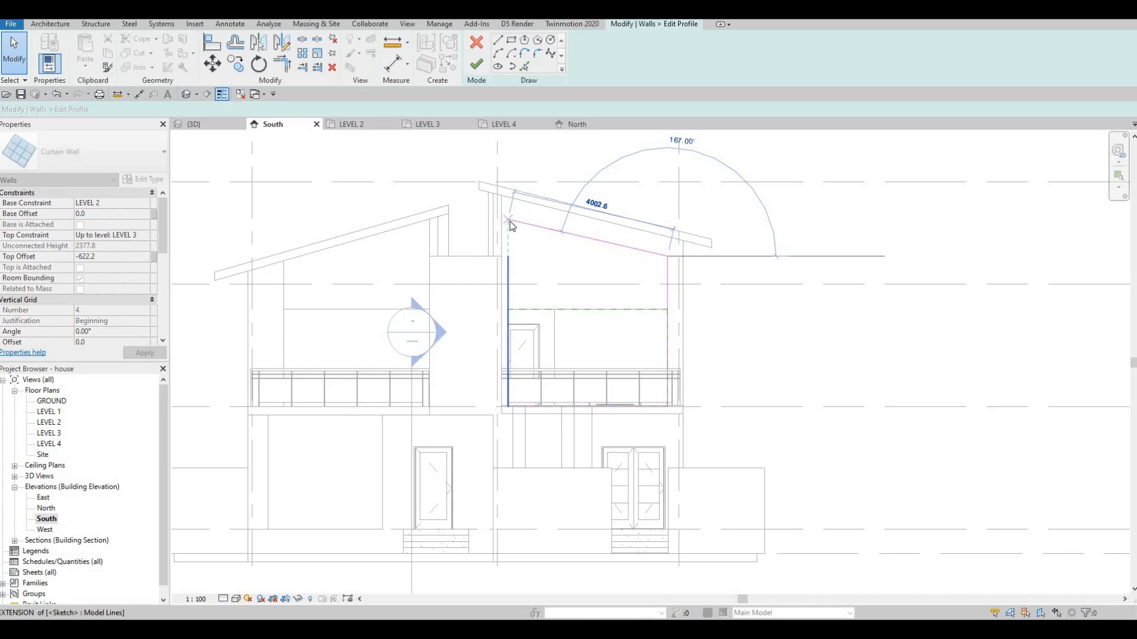
{"action": "key", "text": "Escape"}
{"action": "key", "text": "Escape"}
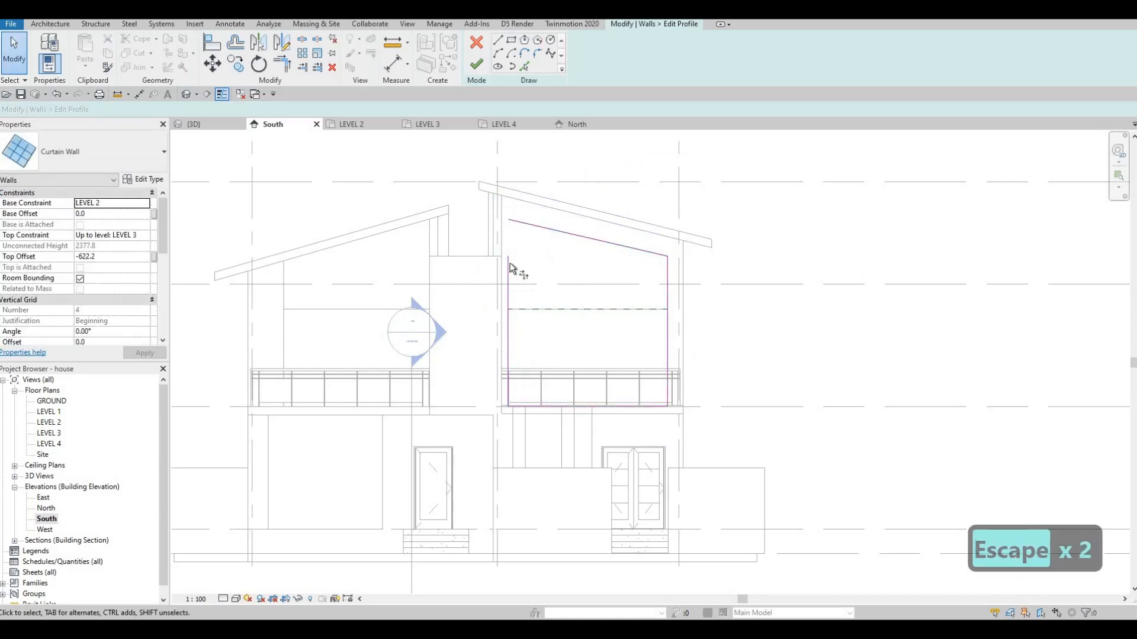
{"action": "key", "text": "t"}
{"action": "key", "text": "r"}
{"action": "left_click", "coordinate": [508, 263]}
{"action": "left_click", "coordinate": [535, 225]}
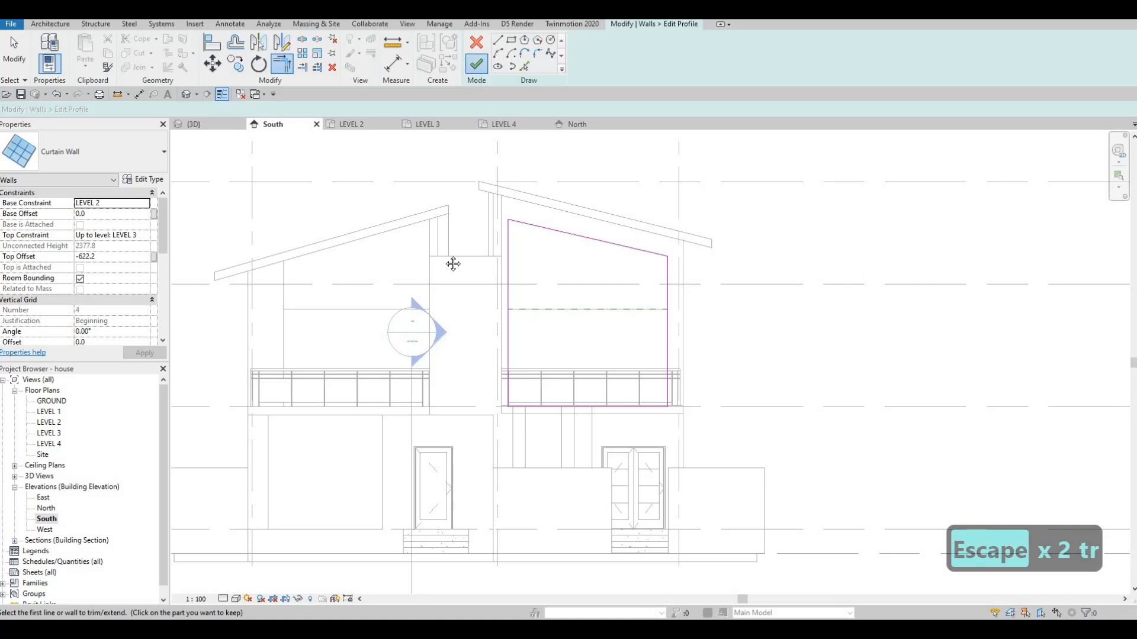
{"action": "middle_click_drag", "start_coordinate": [464, 257], "coordinate": [524, 197]}
{"action": "key", "text": "Escape"}
{"action": "key", "text": "Escape"}
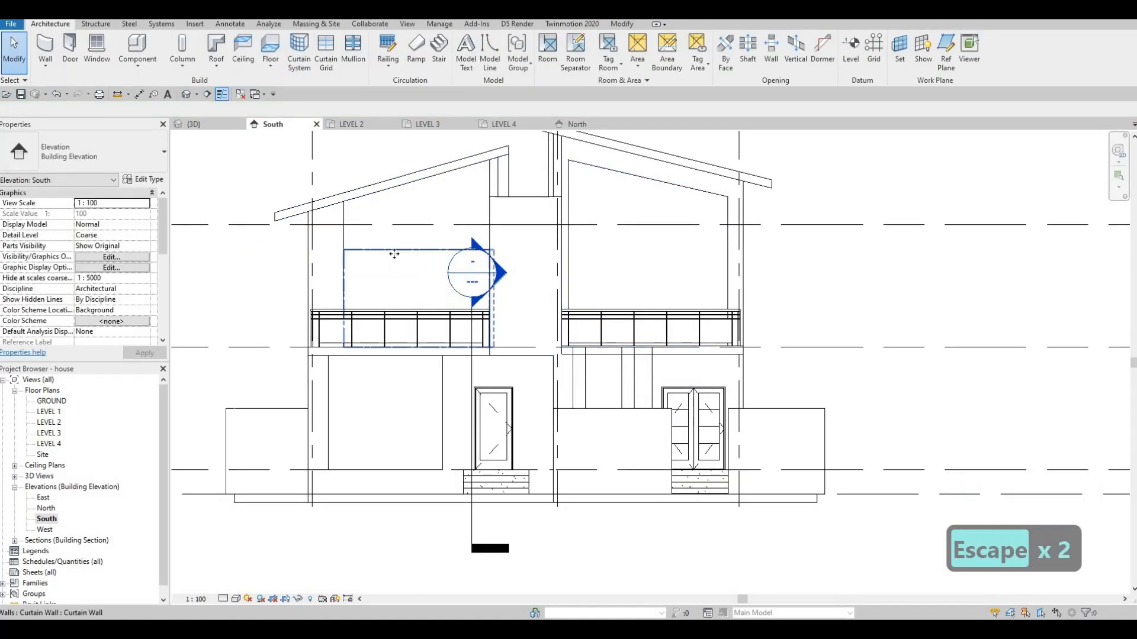
Step: Raise the left Level 2 curtain wall to a top offset of about 235 and slope its profile's top edge along the left roof
{"action": "left_click", "coordinate": [411, 247]}
{"action": "left_click_drag", "start_coordinate": [418, 204], "coordinate": [417, 215]}
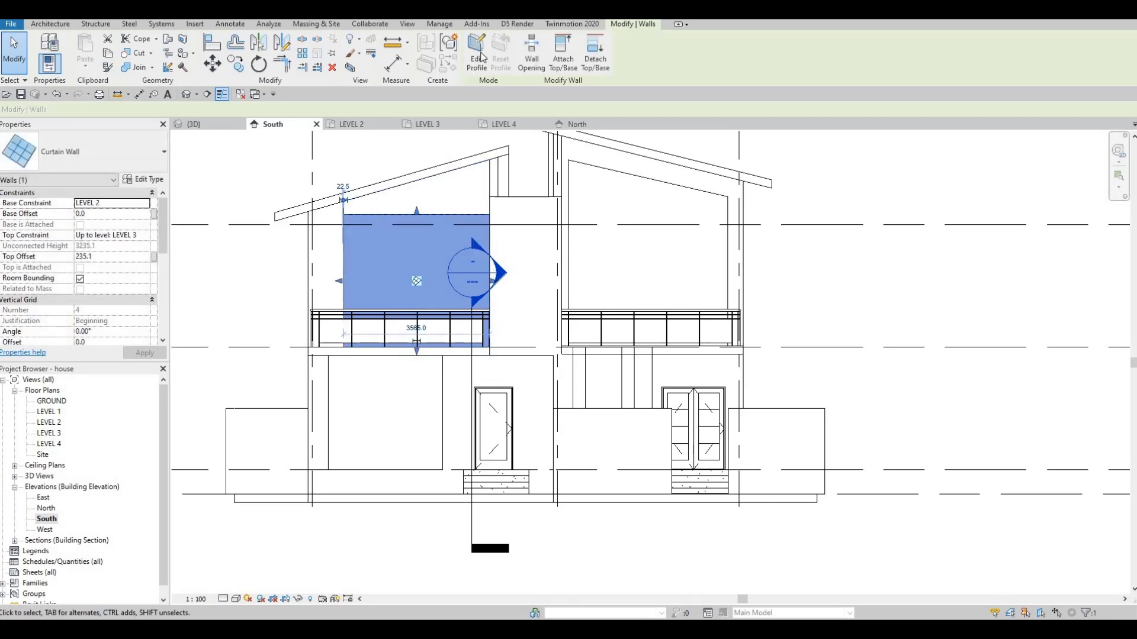
{"action": "left_click", "coordinate": [477, 53]}
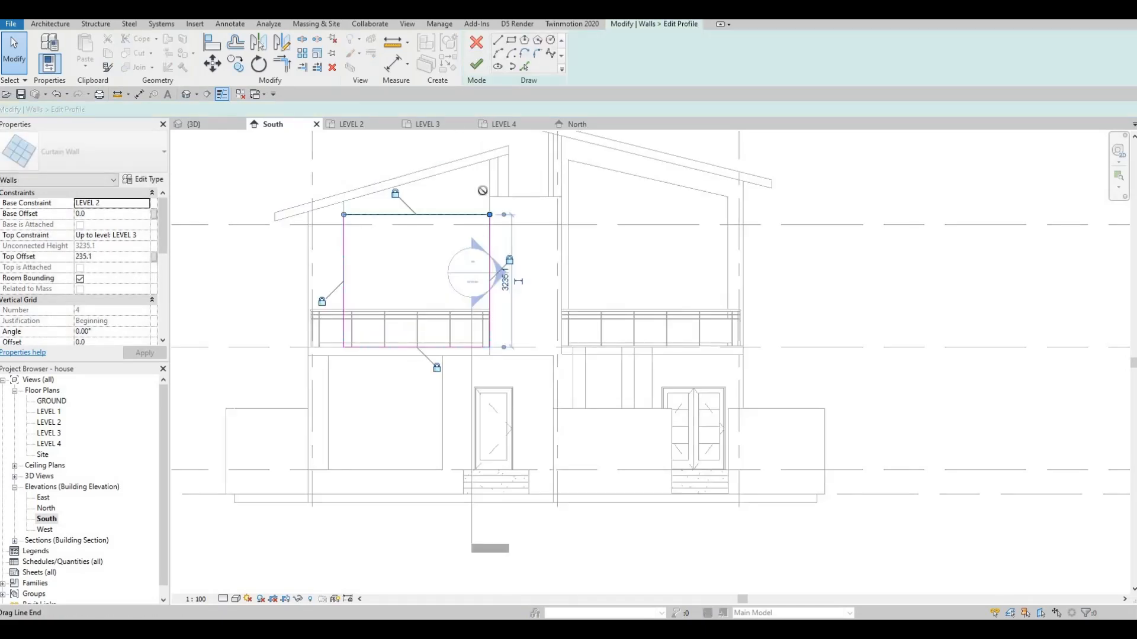
{"action": "left_click_drag", "start_coordinate": [484, 180], "coordinate": [484, 210]}
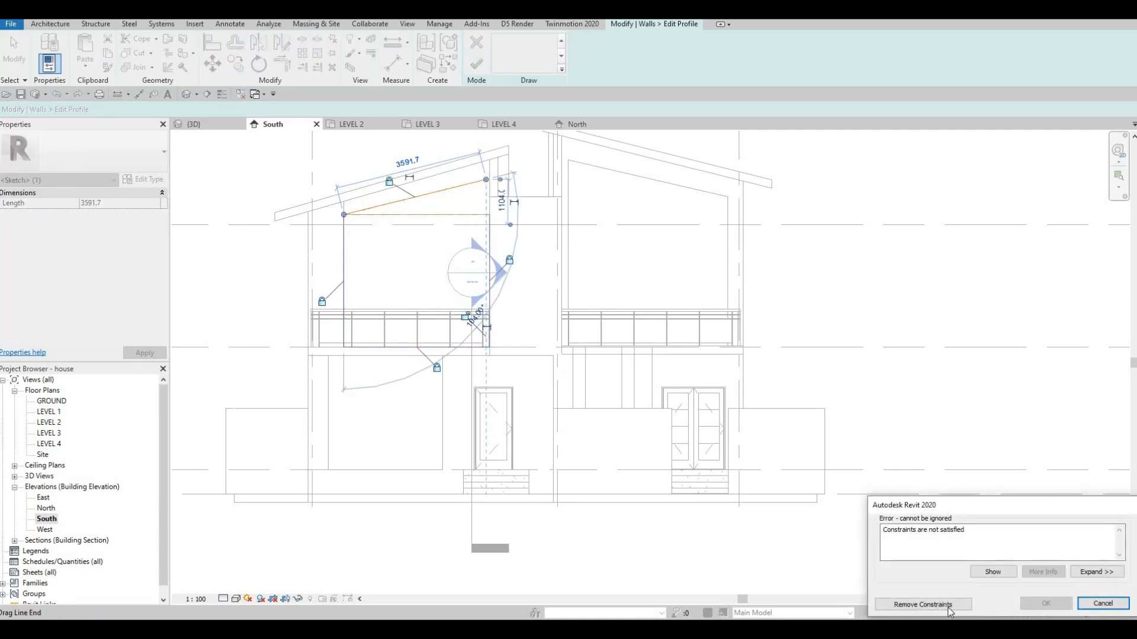
{"action": "key", "text": "Escape"}
{"action": "key", "text": "Escape"}
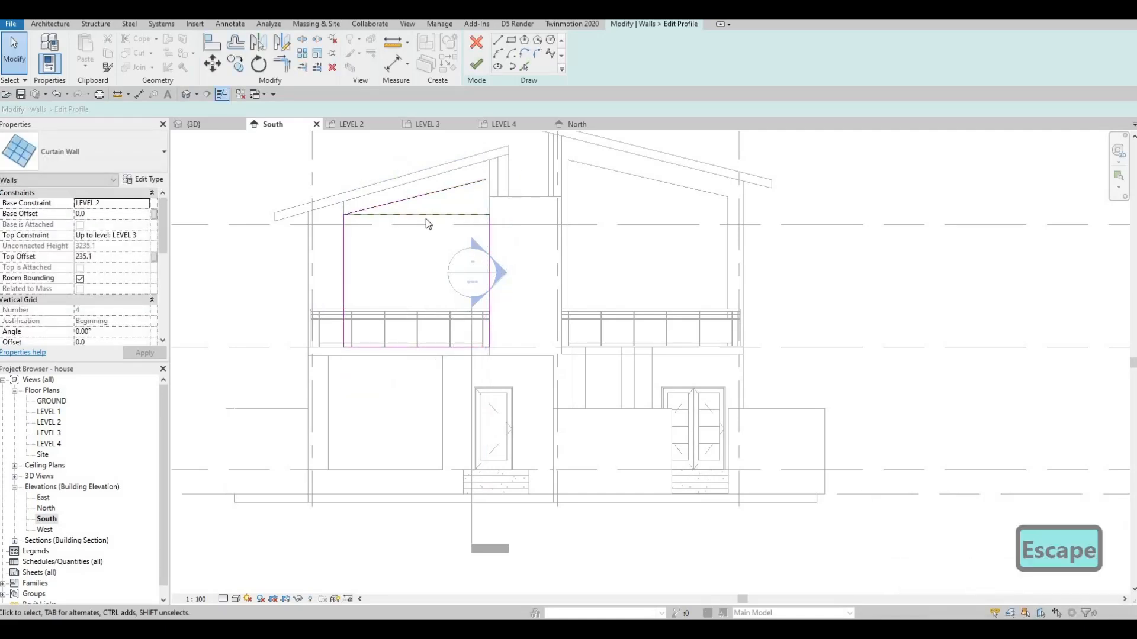
Step: Extend the right edge of the left curtain wall's profile to the sloped top edge and finish the profile
{"action": "key", "text": "t"}
{"action": "key", "text": "r"}
{"action": "left_click", "coordinate": [489, 227]}
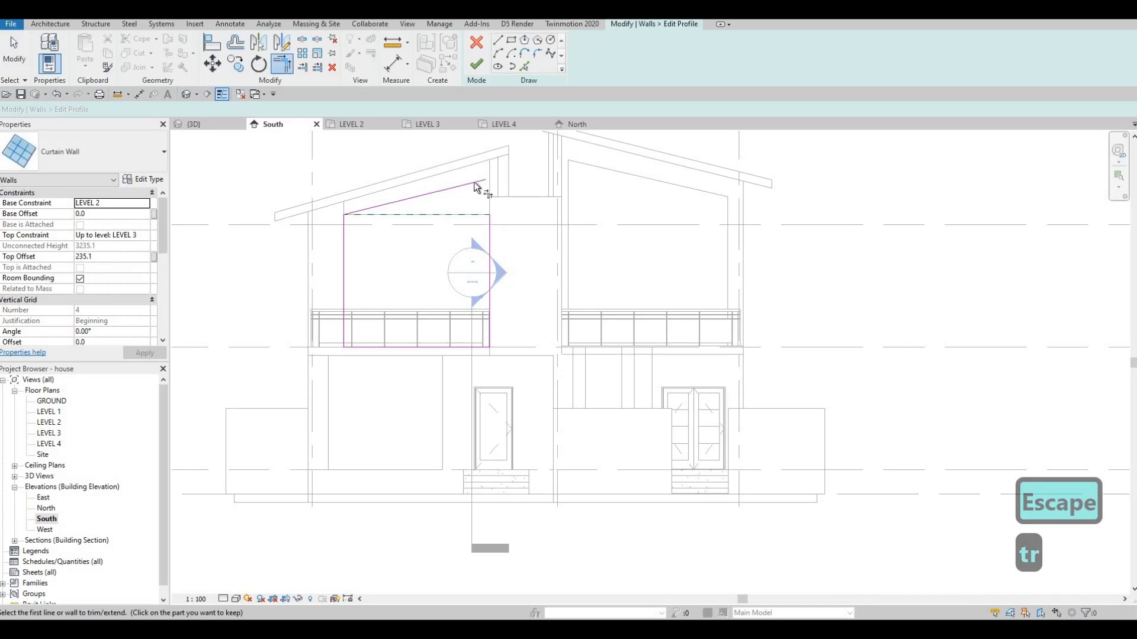
{"action": "left_click", "coordinate": [476, 64]}
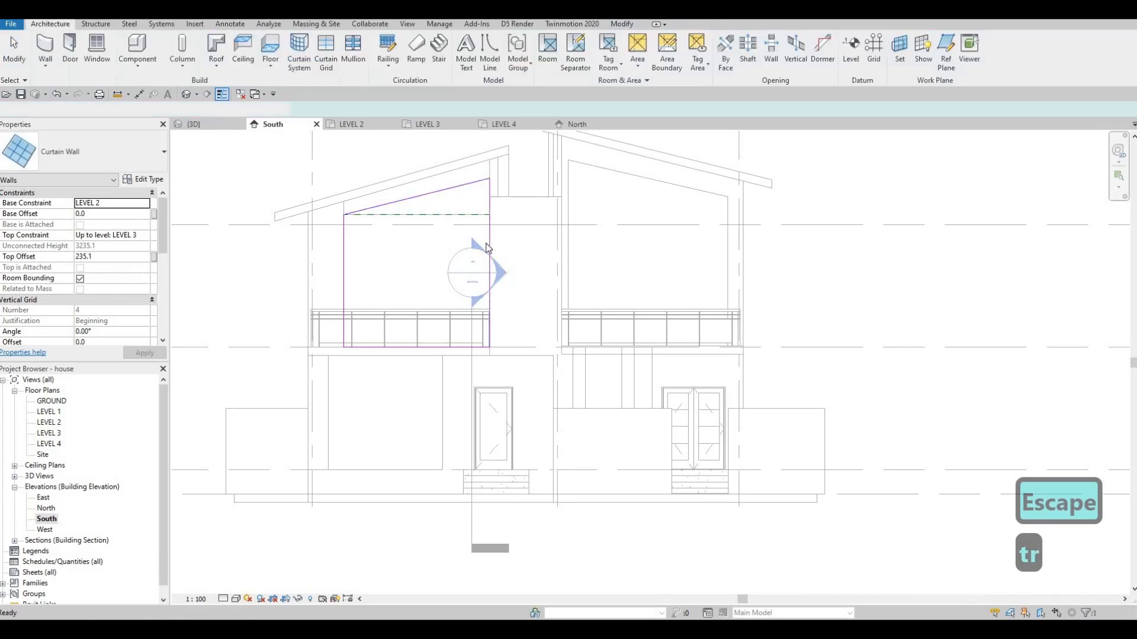
{"action": "key", "text": "Escape"}
Step: Try to move the right end of the left curtain wall inward, undo the attempts and finish the reopened profile
{"action": "left_click", "coordinate": [487, 261]}
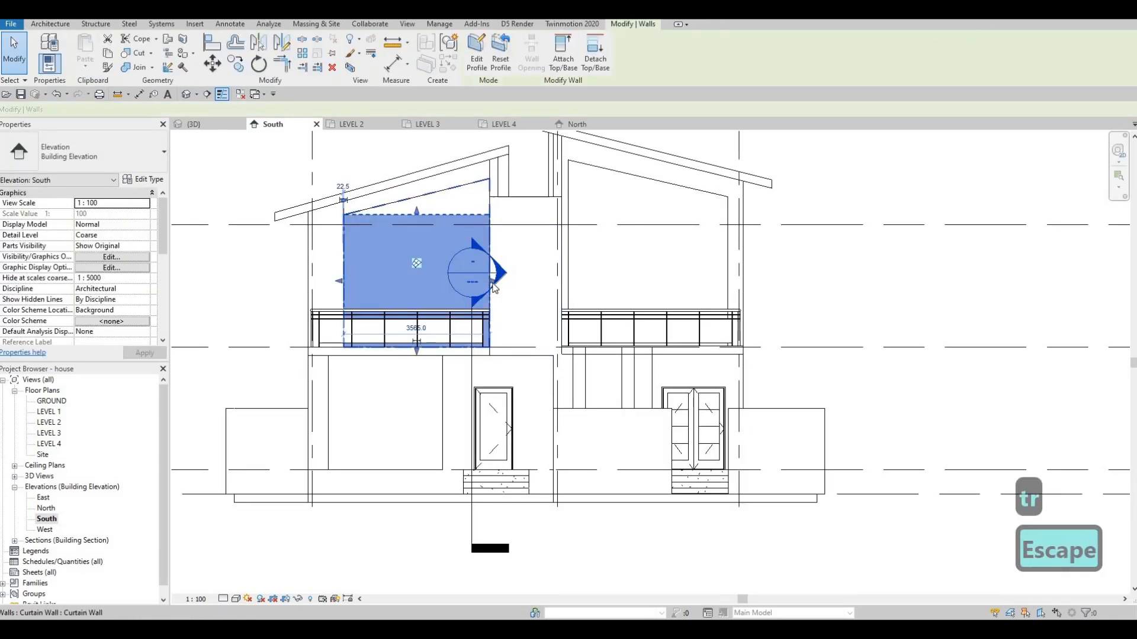
{"action": "left_click_drag", "start_coordinate": [504, 290], "coordinate": [486, 278]}
{"action": "key", "text": "ctrl+z"}
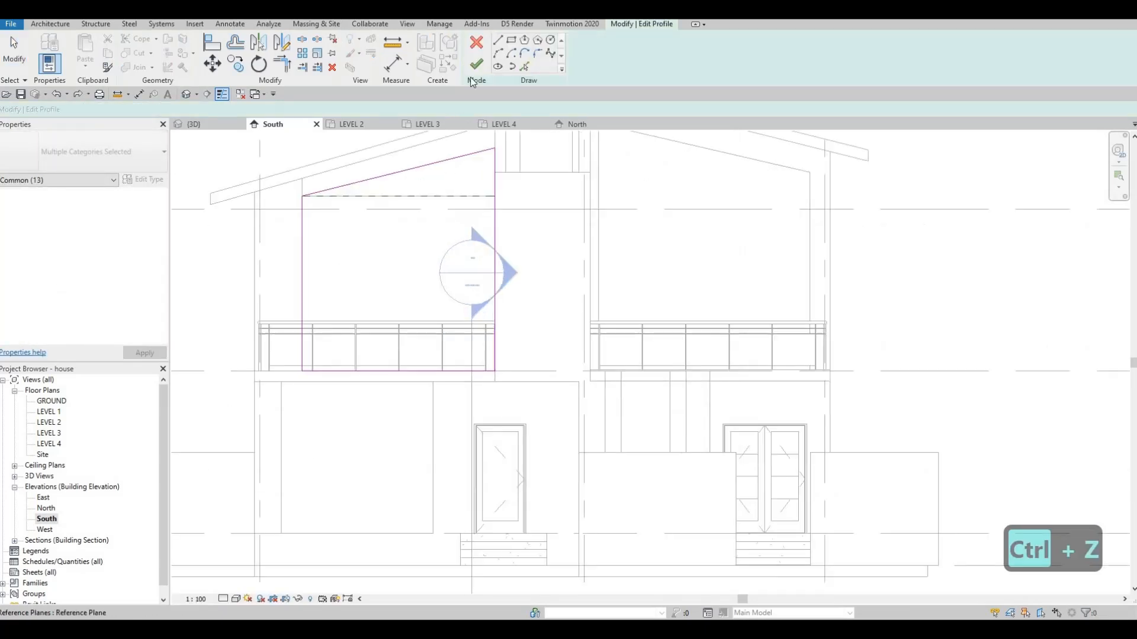
{"action": "key", "text": "Escape"}
{"action": "left_click", "coordinate": [476, 63]}
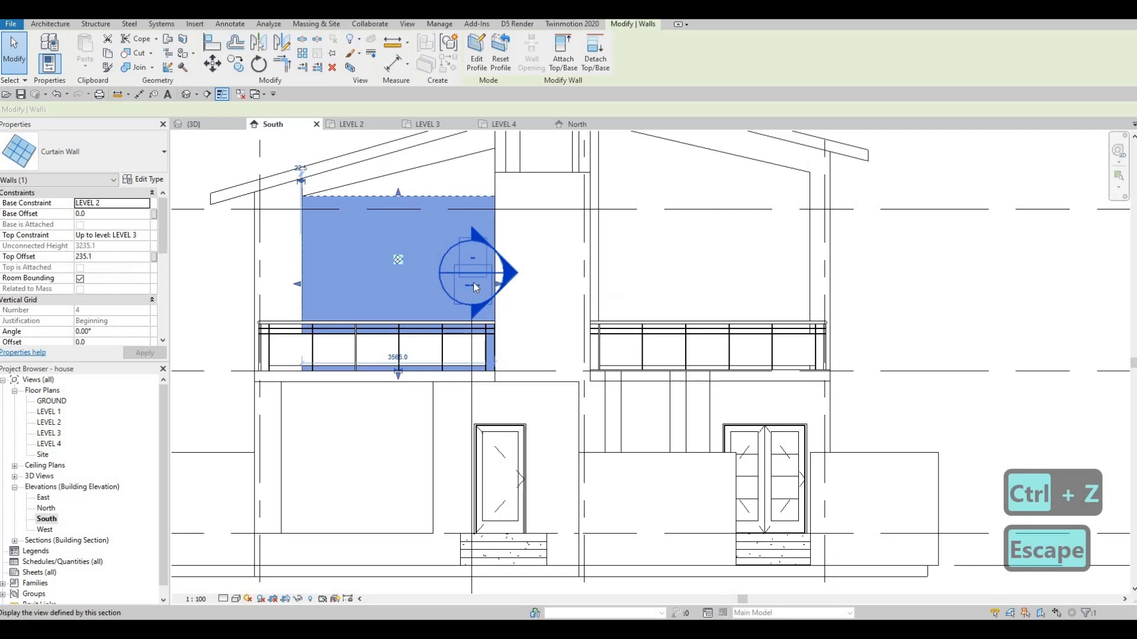
{"action": "left_click_drag", "start_coordinate": [487, 284], "coordinate": [483, 286]}
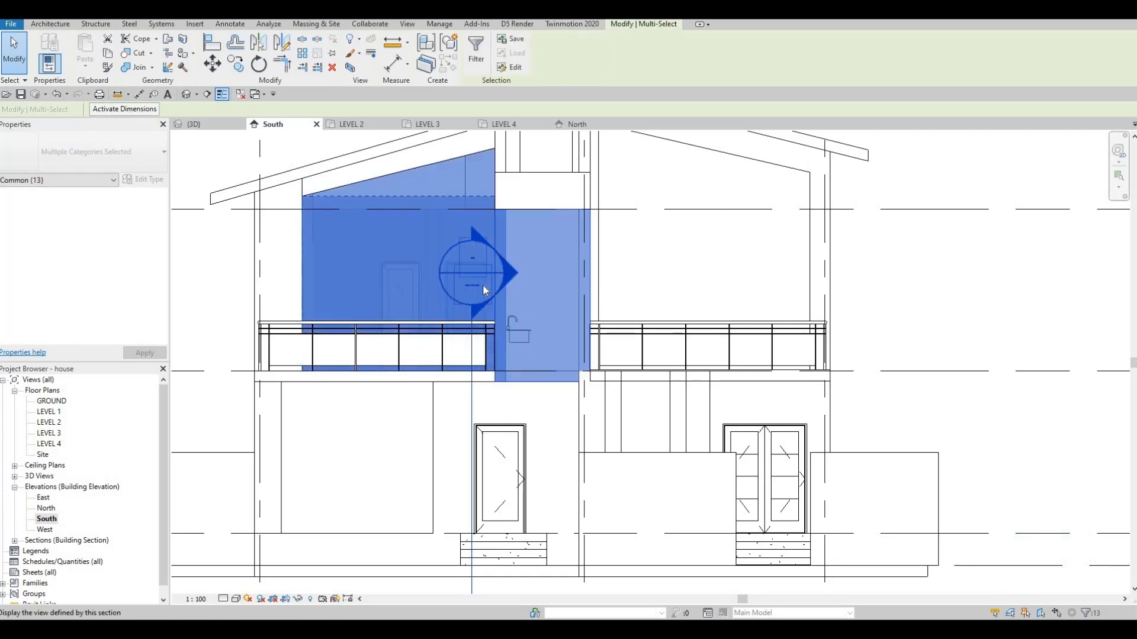
{"action": "key", "text": "ctrl+z"}
{"action": "key", "text": "Escape"}
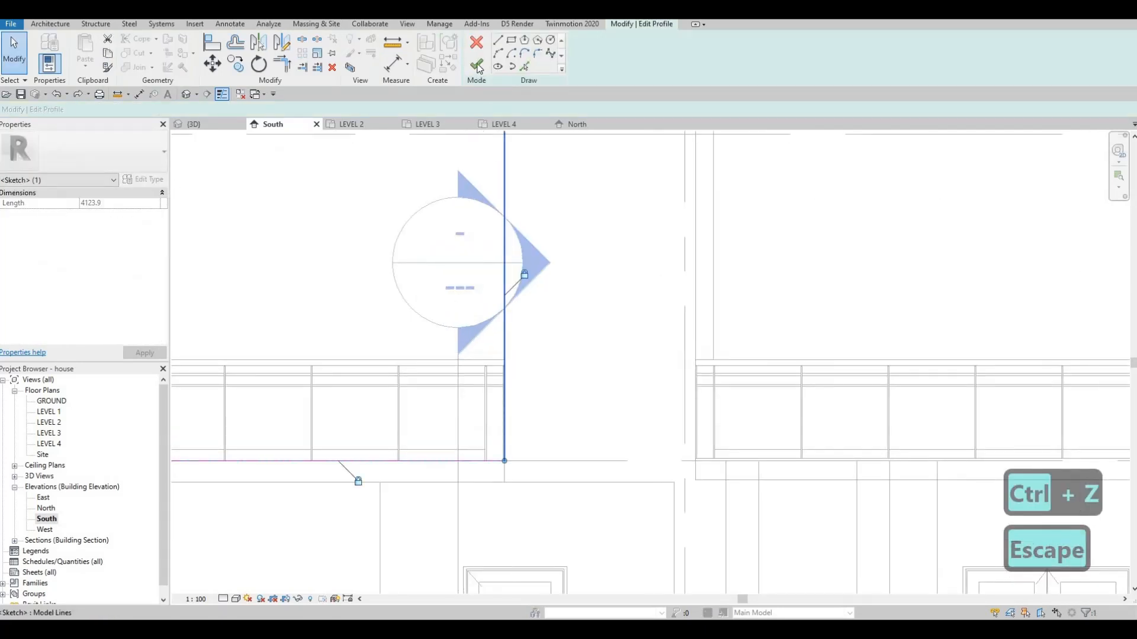
{"action": "key", "text": "Escape"}
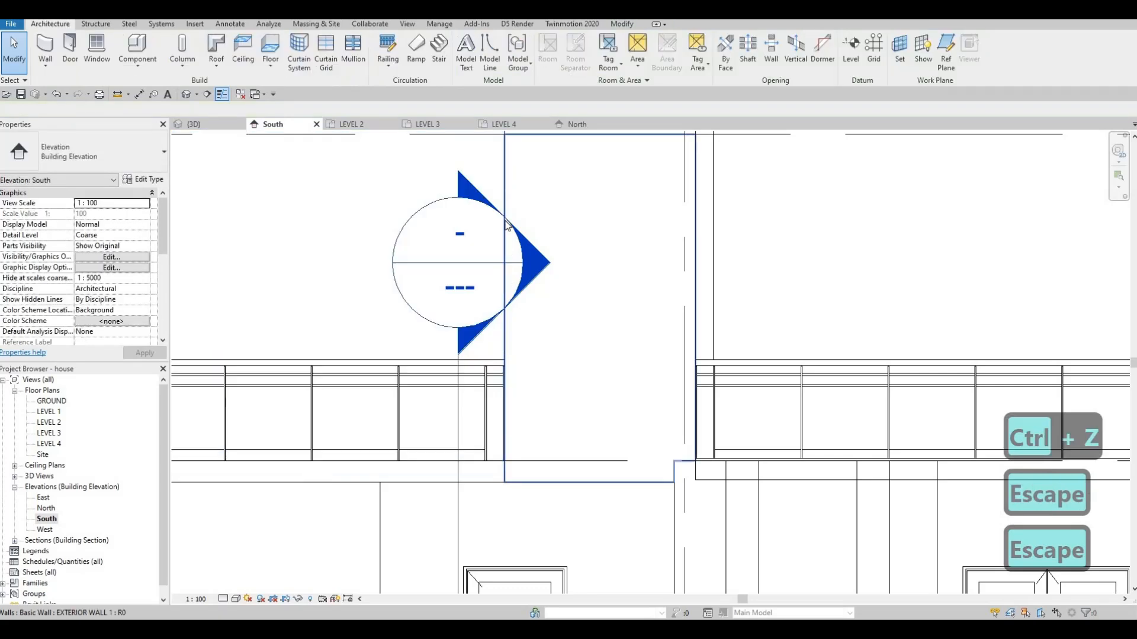
Step: Pull the left curtain wall's right end inward from the middle facade wall, shortening the curtain wall to about 3360
{"action": "scroll", "coordinate": [482, 255], "scroll_direction": "down", "scroll_amount": 4}
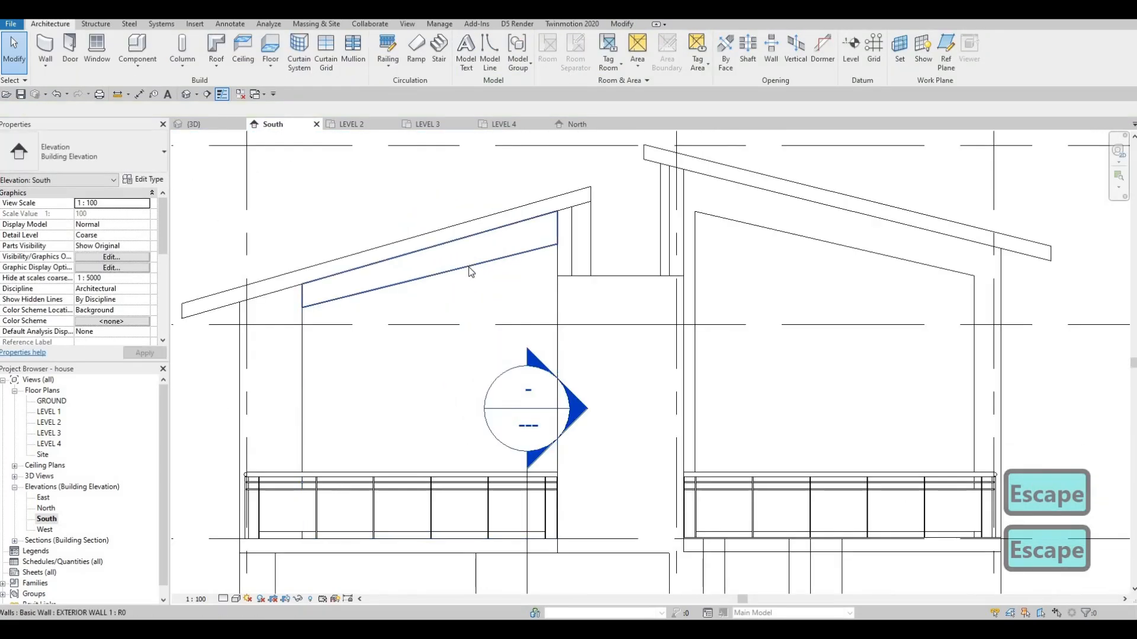
{"action": "left_click", "coordinate": [572, 464]}
{"action": "scroll", "coordinate": [574, 458], "scroll_direction": "up", "scroll_amount": 5}
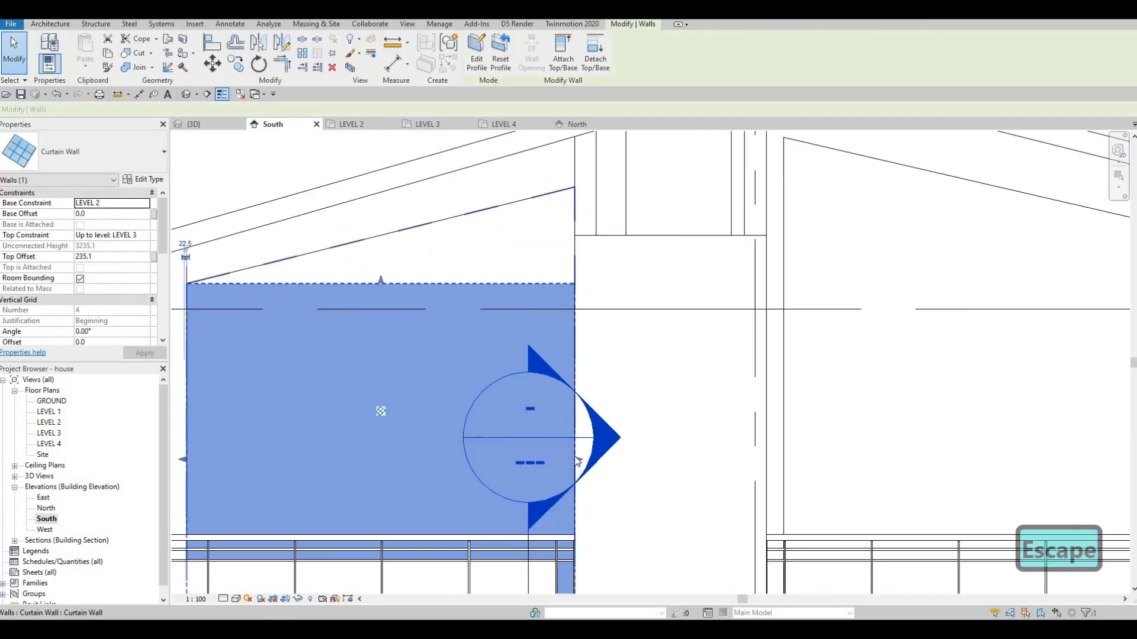
{"action": "scroll", "coordinate": [579, 454], "scroll_direction": "up", "scroll_amount": 3}
{"action": "left_click_drag", "start_coordinate": [541, 449], "coordinate": [520, 366]}
{"action": "scroll", "coordinate": [544, 451], "scroll_direction": "down", "scroll_amount": 2}
{"action": "scroll", "coordinate": [543, 451], "scroll_direction": "down", "scroll_amount": 2}
{"action": "scroll", "coordinate": [520, 366], "scroll_direction": "down", "scroll_amount": 3}
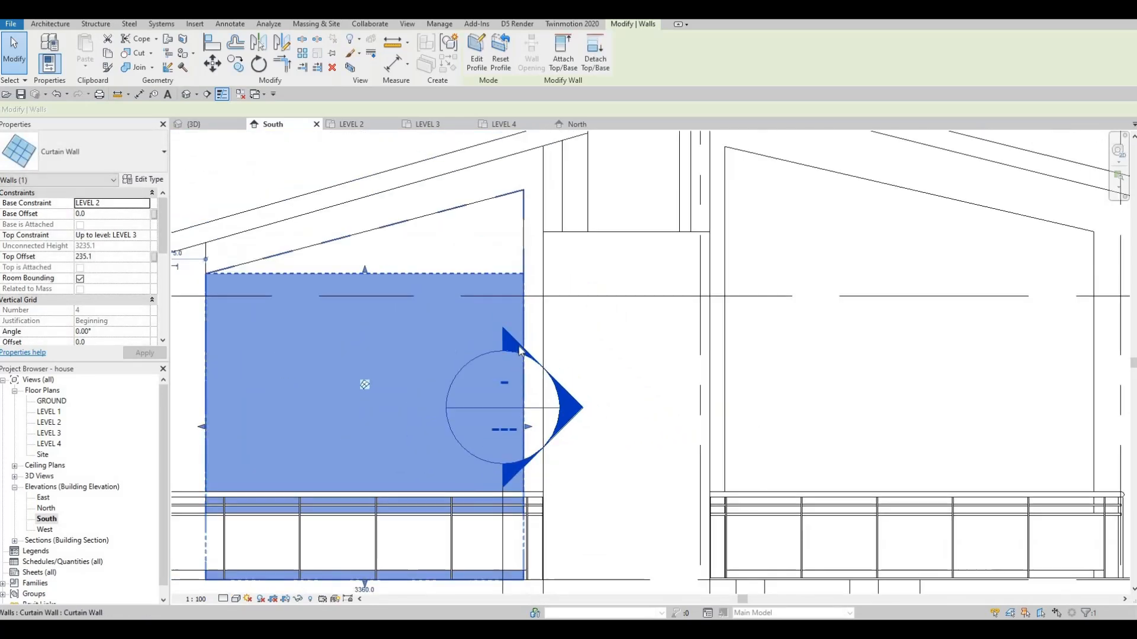
Step: Pull the left end of the left Level 2 curtain wall inward, away from the left facade wall
{"action": "scroll", "coordinate": [519, 366], "scroll_direction": "down", "scroll_amount": 2}
{"action": "left_click_drag", "start_coordinate": [304, 408], "coordinate": [326, 405]}
{"action": "key", "text": "Escape"}
{"action": "key", "text": "Escape"}
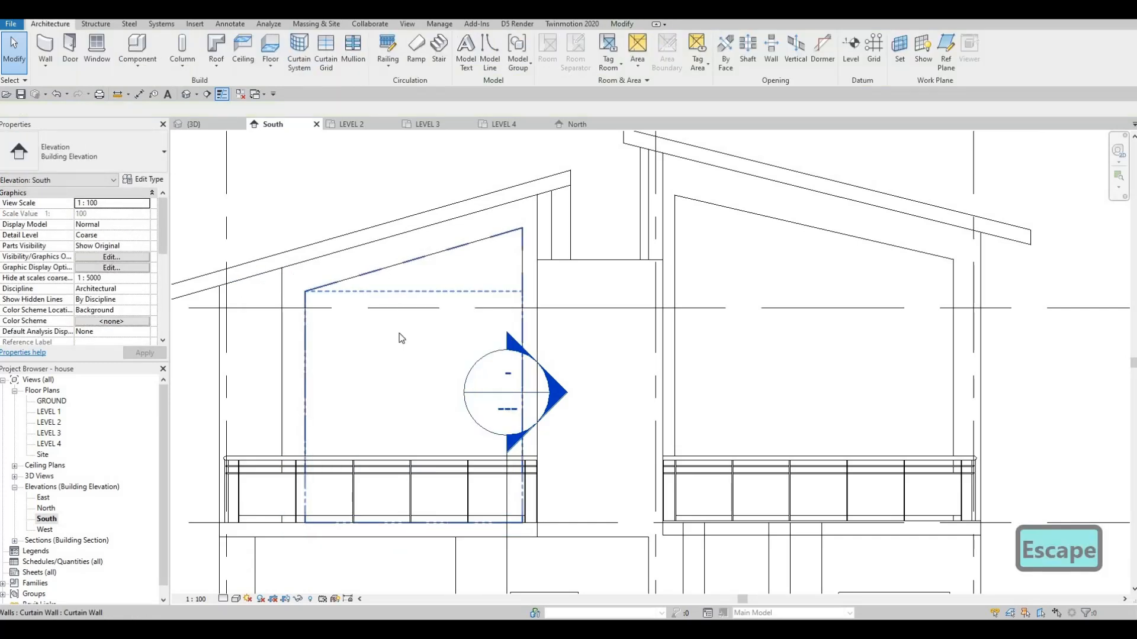
Step: Examine the front facade and its sloped upper-floor curtain walls from several angles in the 3D view
{"action": "scroll", "coordinate": [437, 373], "scroll_direction": "down", "scroll_amount": 2}
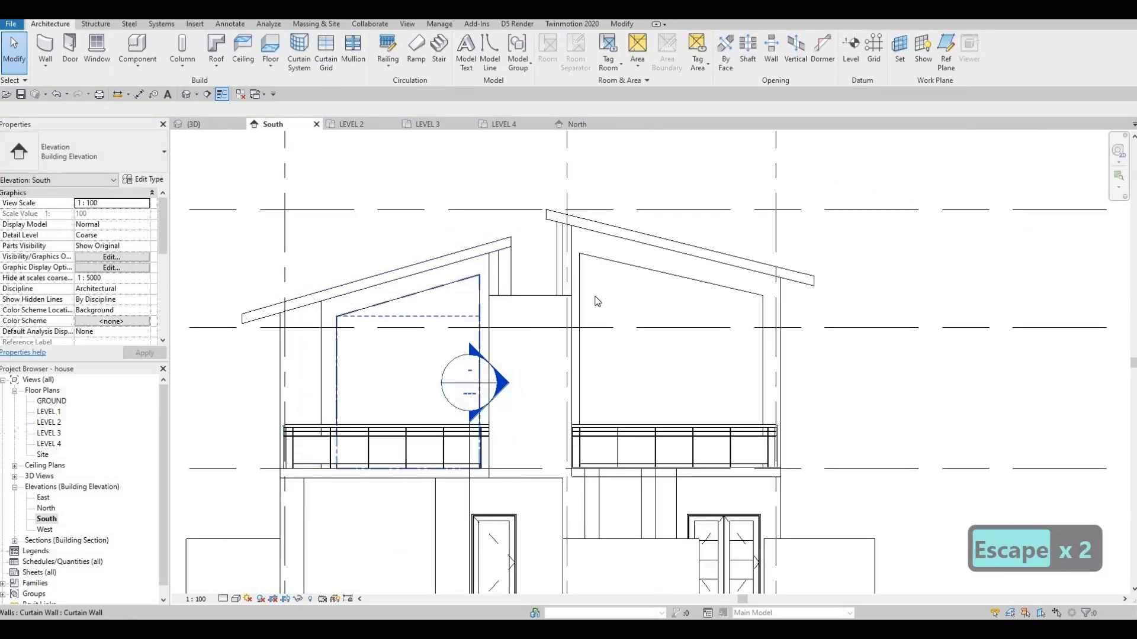
{"action": "left_click", "coordinate": [198, 126]}
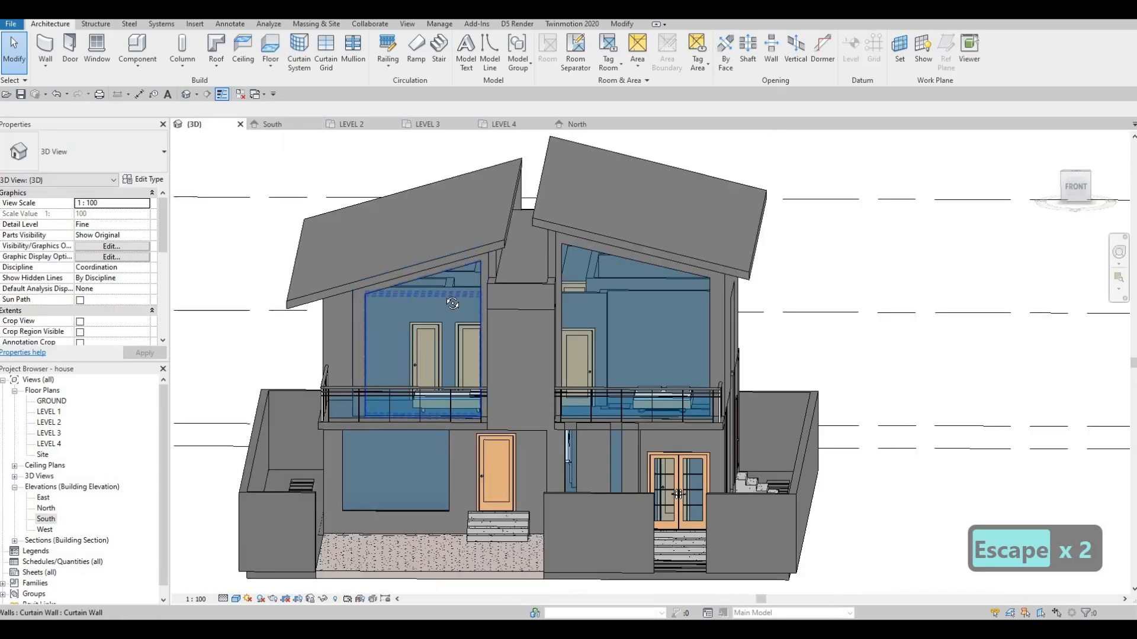
{"action": "middle_click_drag", "start_coordinate": [452, 304], "coordinate": [540, 322], "text": "shift"}
{"action": "scroll", "coordinate": [540, 324], "scroll_direction": "up", "scroll_amount": 3}
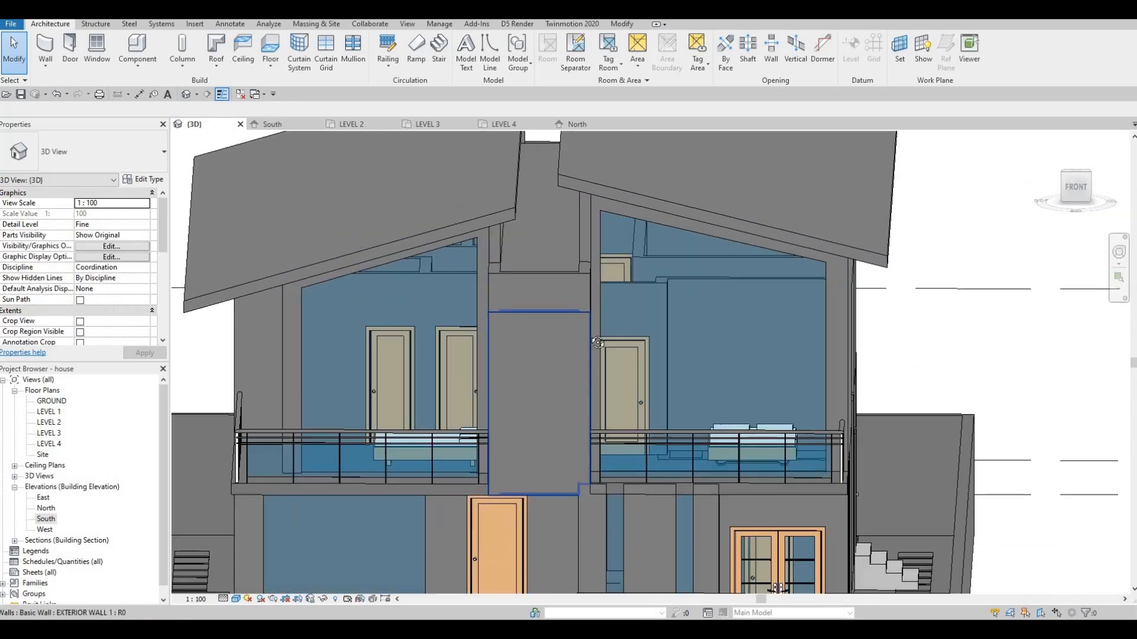
{"action": "scroll", "coordinate": [606, 276], "scroll_direction": "down", "scroll_amount": 4}
{"action": "middle_click_drag", "start_coordinate": [587, 349], "coordinate": [609, 405], "text": "shift"}
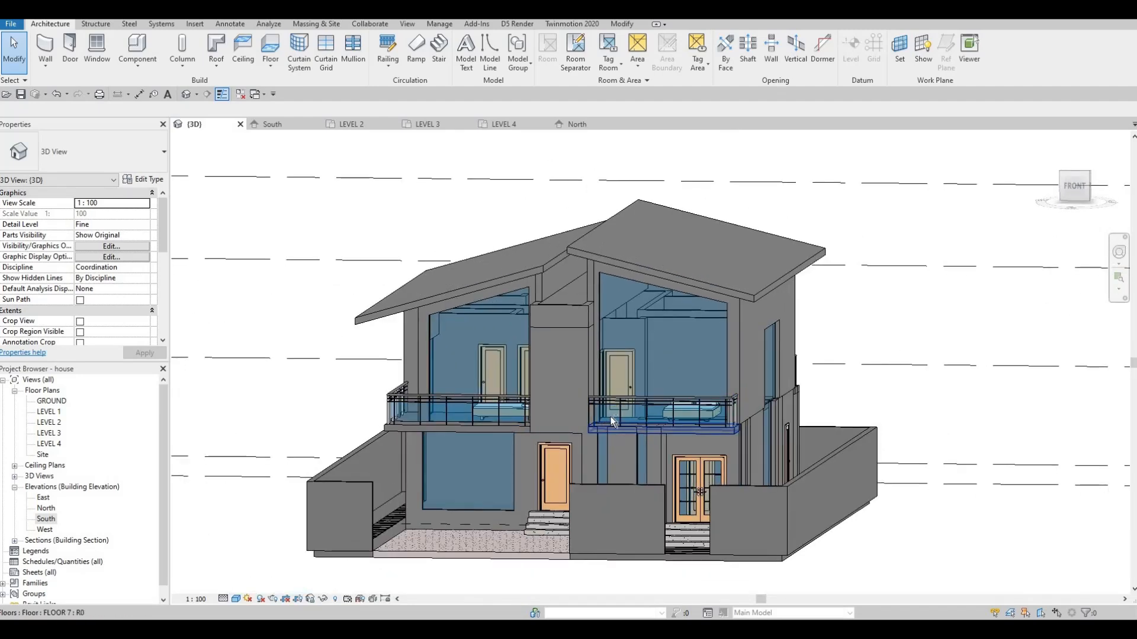
{"action": "middle_click_drag", "start_coordinate": [610, 416], "coordinate": [733, 369], "text": "shift"}
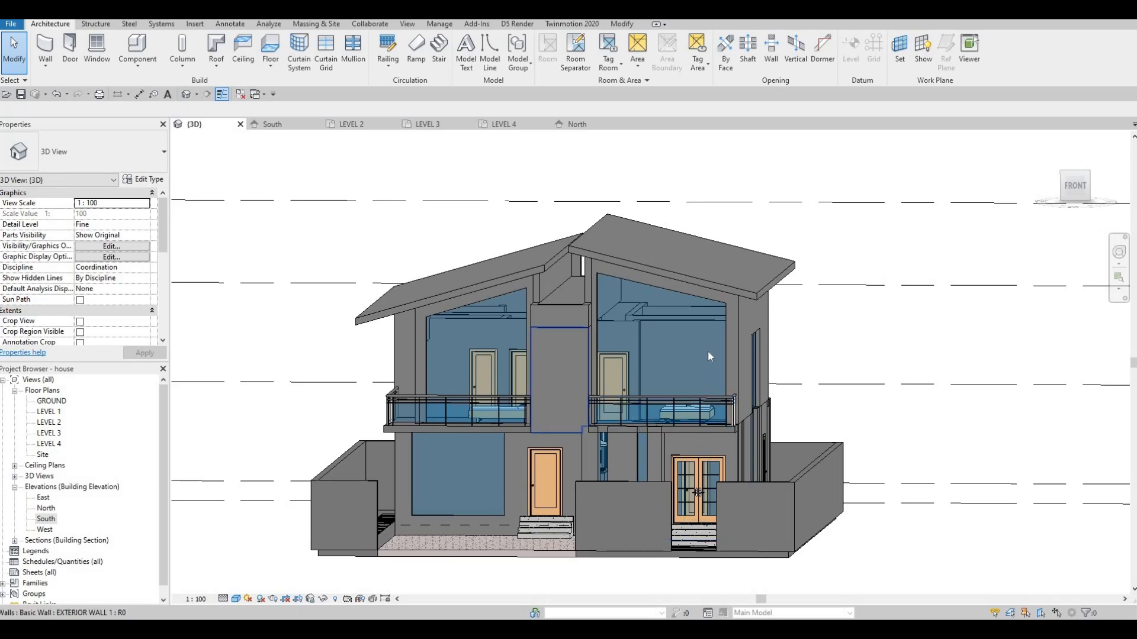
Step: Try the 900mm Rectangular type on both front balcony railings, and change them to 900mm Pipe
{"action": "left_click", "coordinate": [477, 404], "text": "ctrl"}
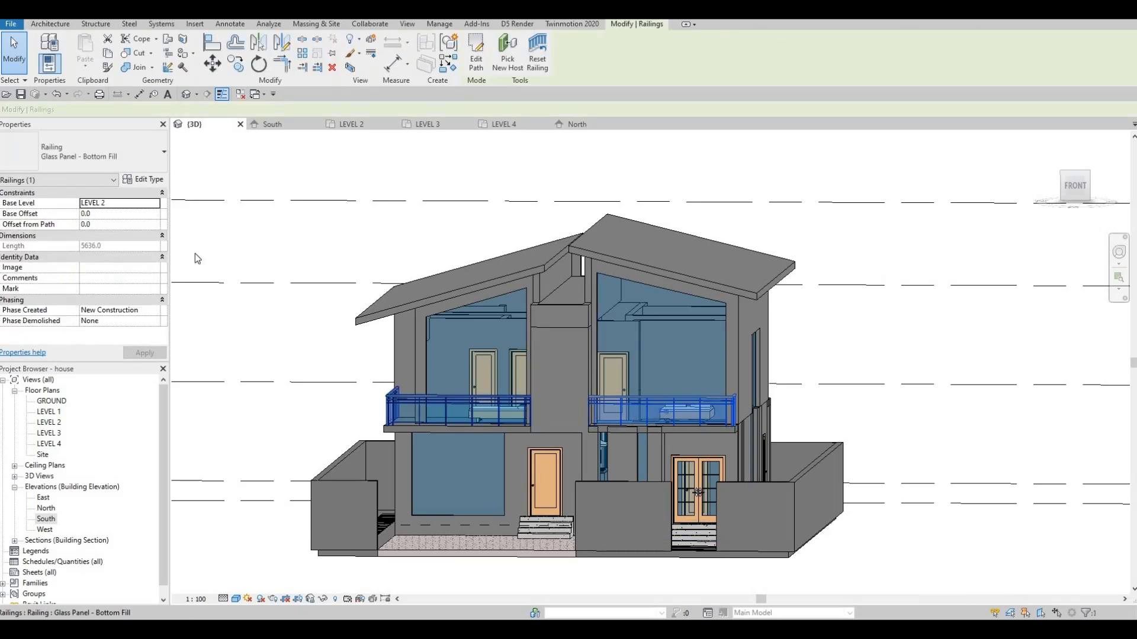
{"action": "left_click", "coordinate": [138, 166]}
{"action": "left_click", "coordinate": [112, 163]}
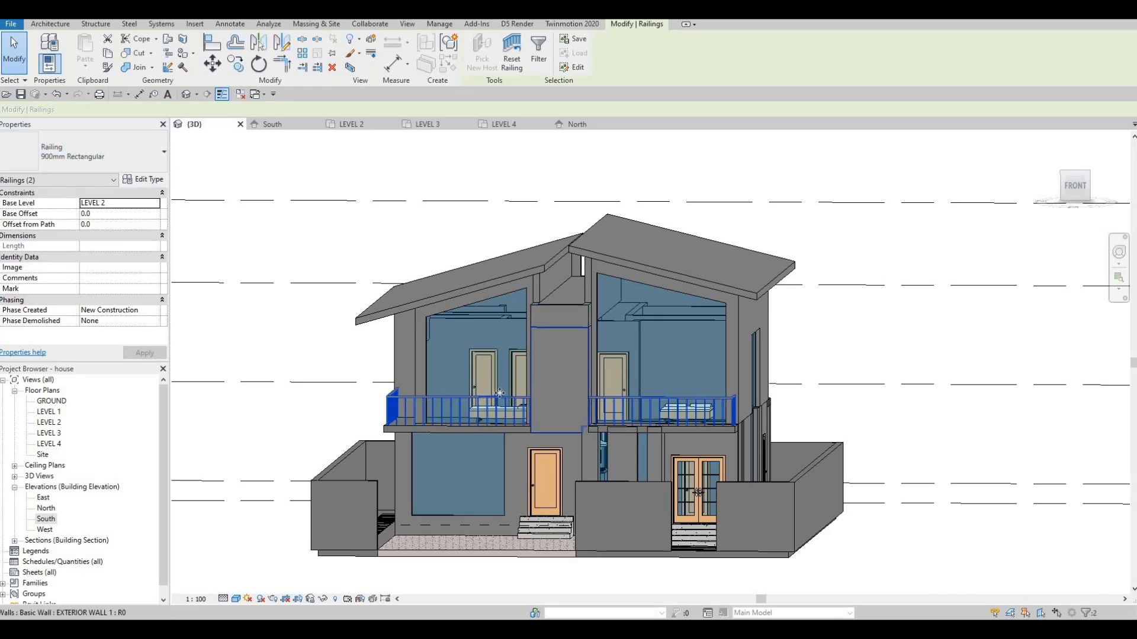
{"action": "left_click", "coordinate": [106, 159]}
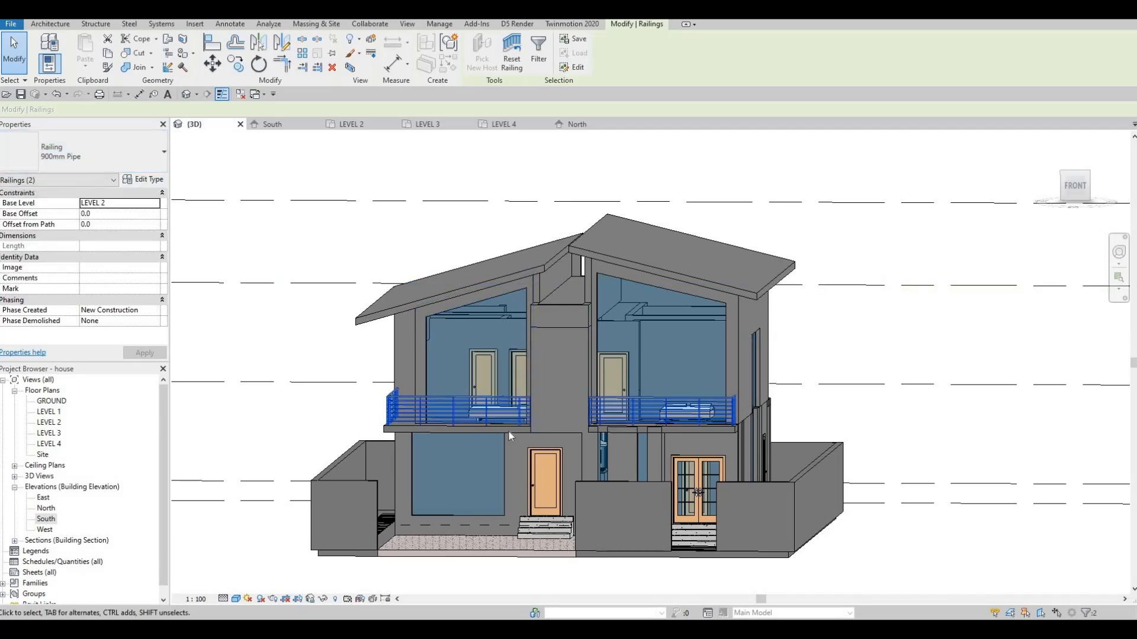
{"action": "scroll", "coordinate": [509, 432], "scroll_direction": "up", "scroll_amount": 5}
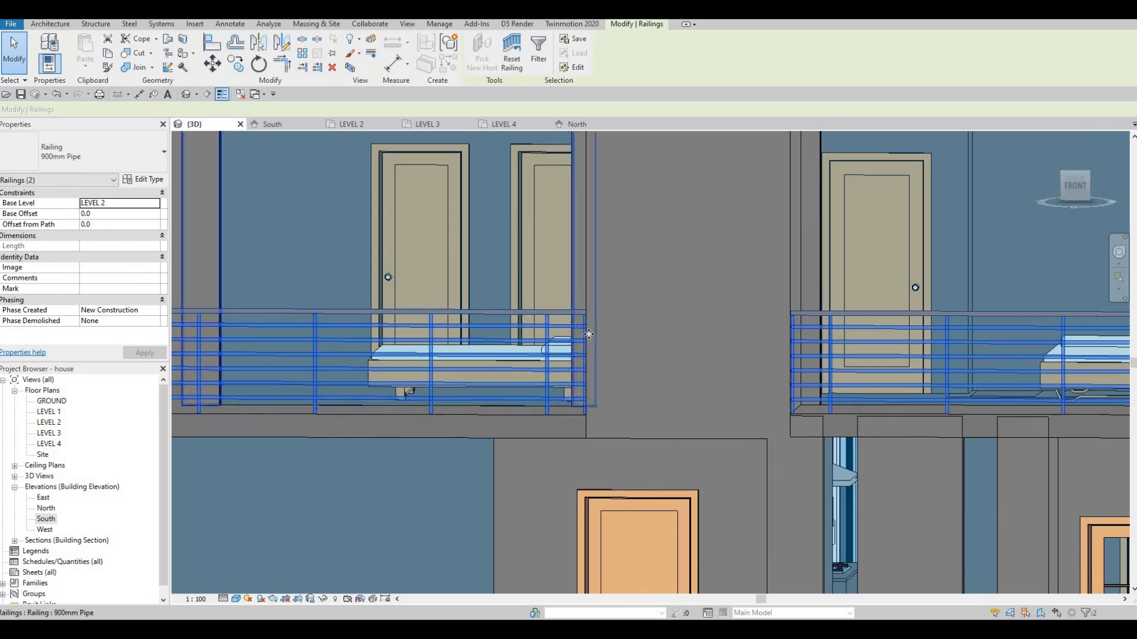
{"action": "scroll", "coordinate": [521, 344], "scroll_direction": "up", "scroll_amount": 2}
{"action": "scroll", "coordinate": [554, 353], "scroll_direction": "down", "scroll_amount": 3}
{"action": "scroll", "coordinate": [522, 368], "scroll_direction": "down", "scroll_amount": 3}
{"action": "key", "text": "Escape"}
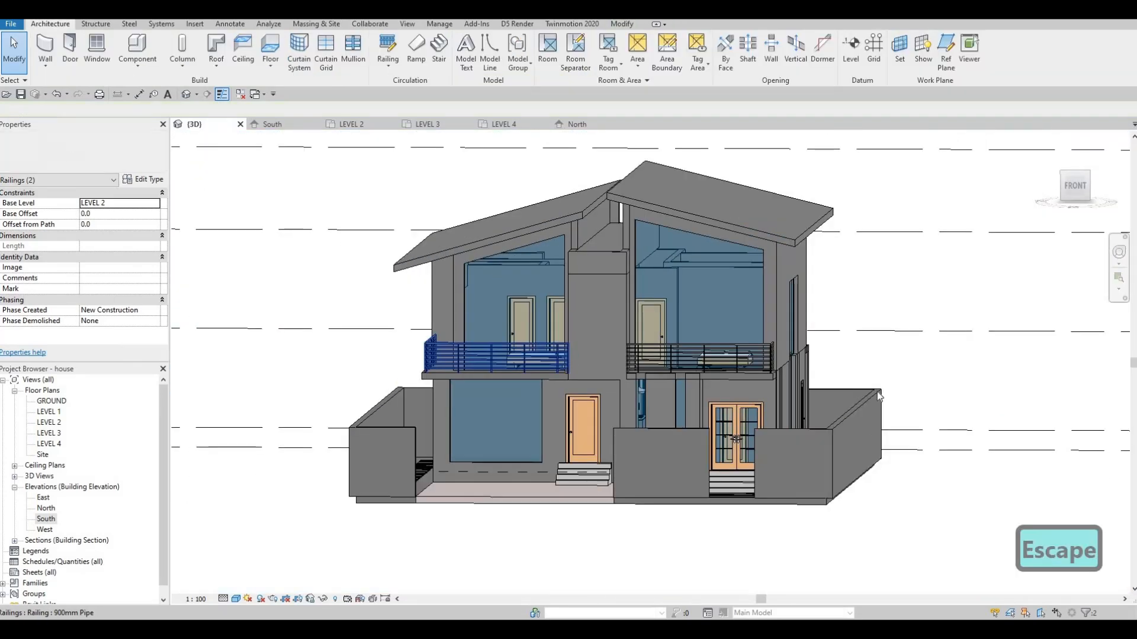
Step: Change the rear balcony railing on Level 2 to the 900mm Pipe type
{"action": "middle_click_drag", "start_coordinate": [450, 362], "coordinate": [601, 352], "text": "shift"}
{"action": "middle_click_drag", "start_coordinate": [503, 344], "coordinate": [550, 340], "text": "shift"}
{"action": "scroll", "coordinate": [549, 340], "scroll_direction": "down", "scroll_amount": 1}
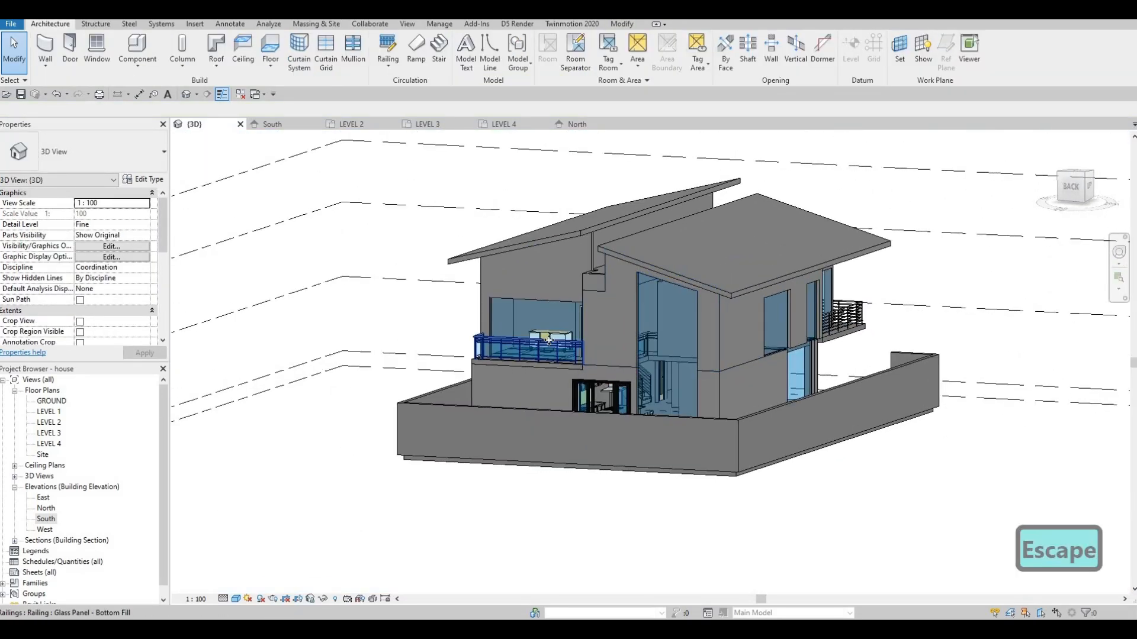
{"action": "left_click", "coordinate": [549, 341]}
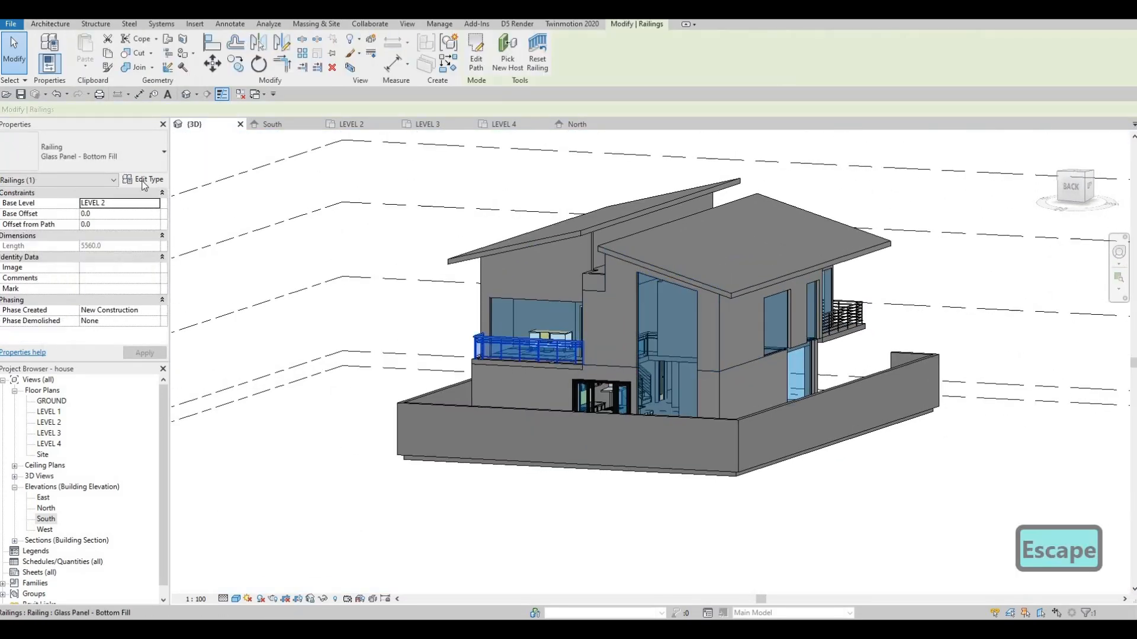
{"action": "left_click", "coordinate": [108, 161]}
{"action": "left_click", "coordinate": [40, 209]}
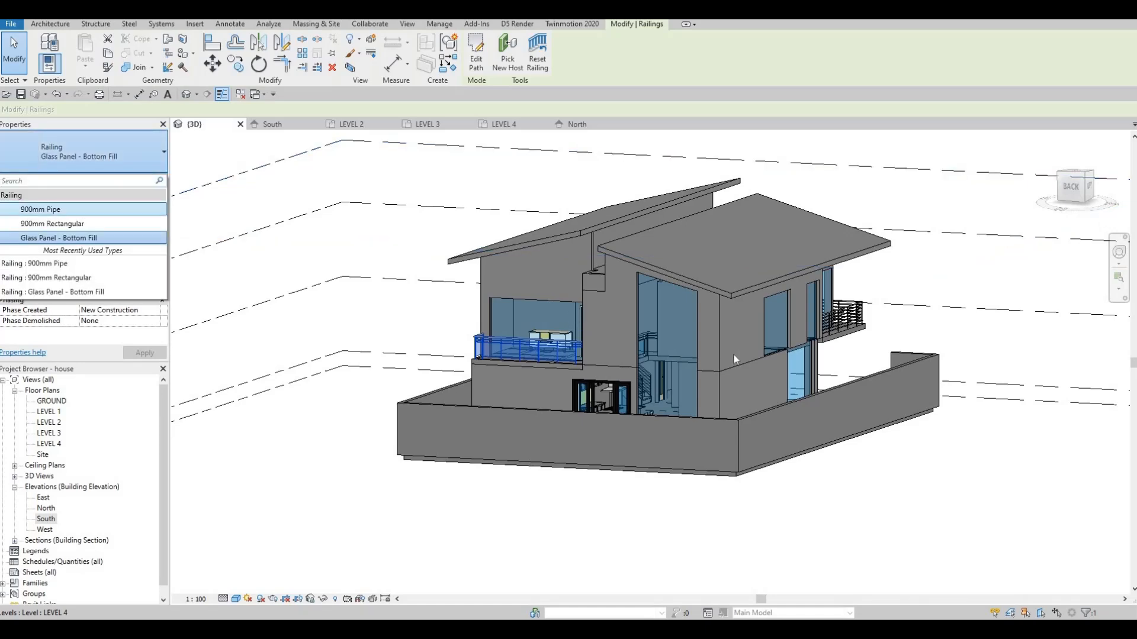
{"action": "key", "text": "Escape"}
Step: Change the interior upper landing railing to 900mm Pipe and check the adjoining stair railing's type
{"action": "scroll", "coordinate": [623, 356], "scroll_direction": "up", "scroll_amount": 3}
{"action": "scroll", "coordinate": [617, 336], "scroll_direction": "up", "scroll_amount": 3}
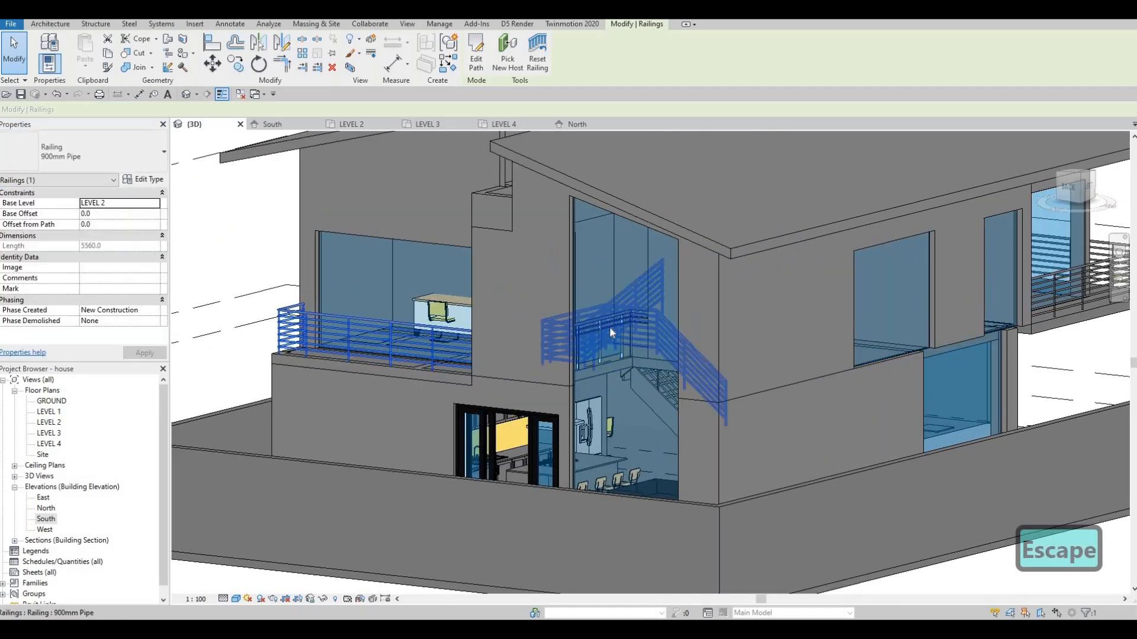
{"action": "left_click", "coordinate": [68, 164]}
{"action": "key", "text": "Escape"}
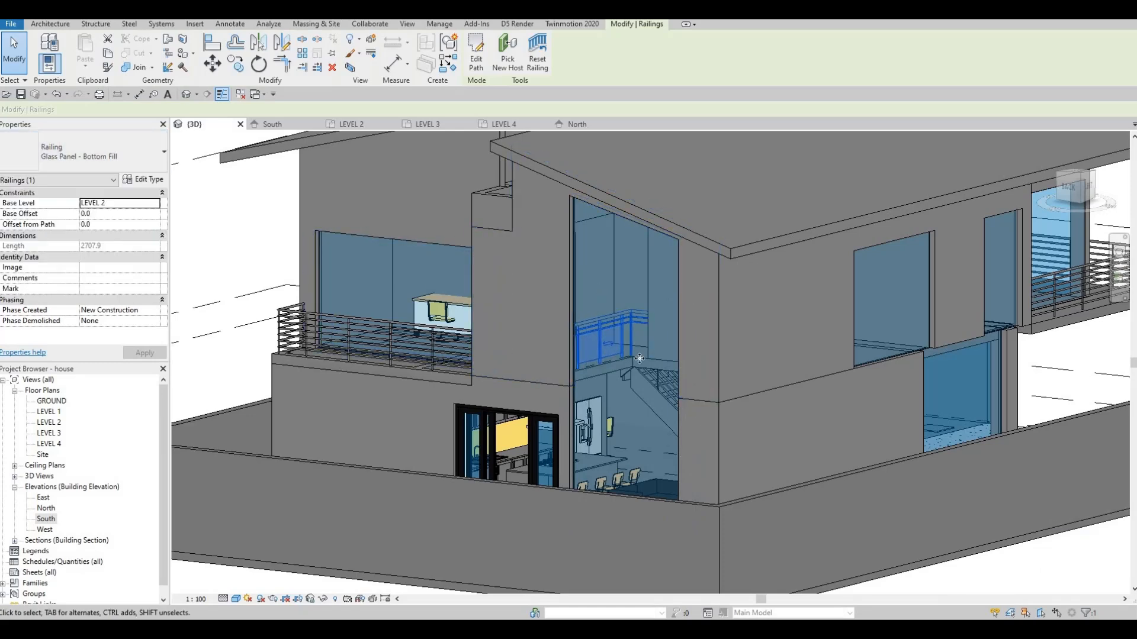
{"action": "middle_click_drag", "start_coordinate": [640, 358], "coordinate": [653, 432], "text": "shift"}
{"action": "left_click", "coordinate": [632, 416]}
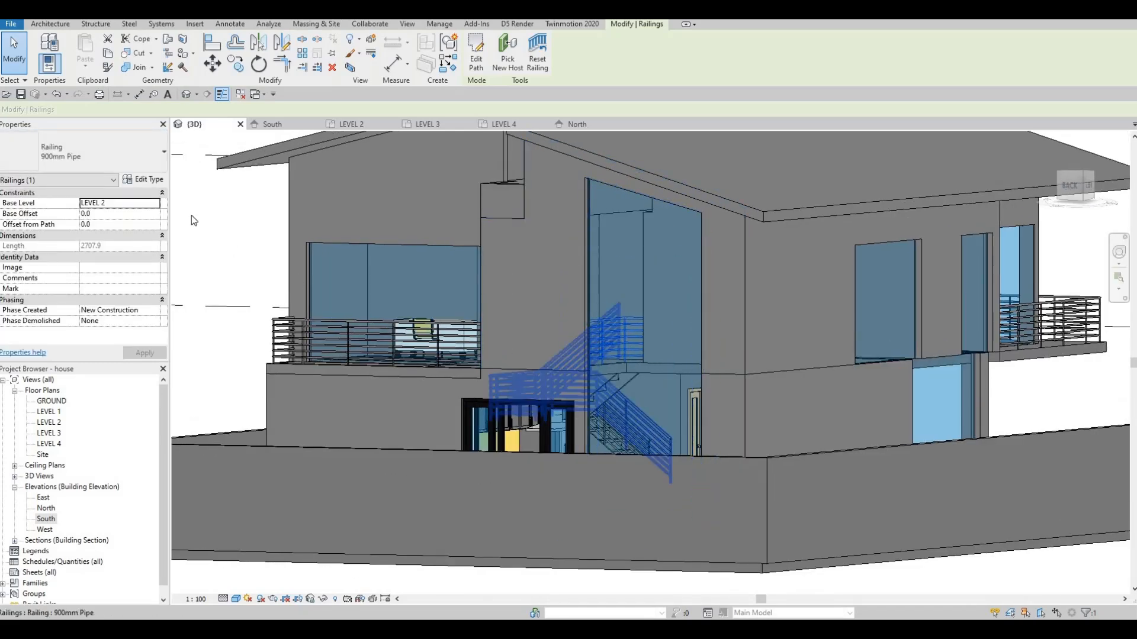
{"action": "left_click", "coordinate": [104, 156]}
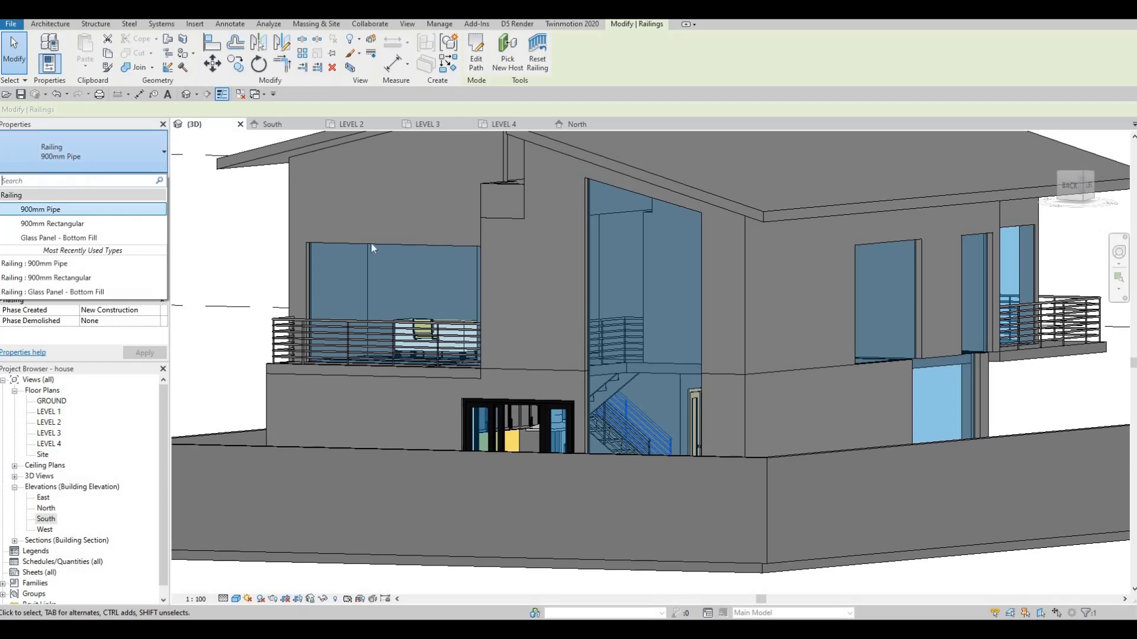
{"action": "key", "text": "Escape"}
{"action": "key", "text": "Escape"}
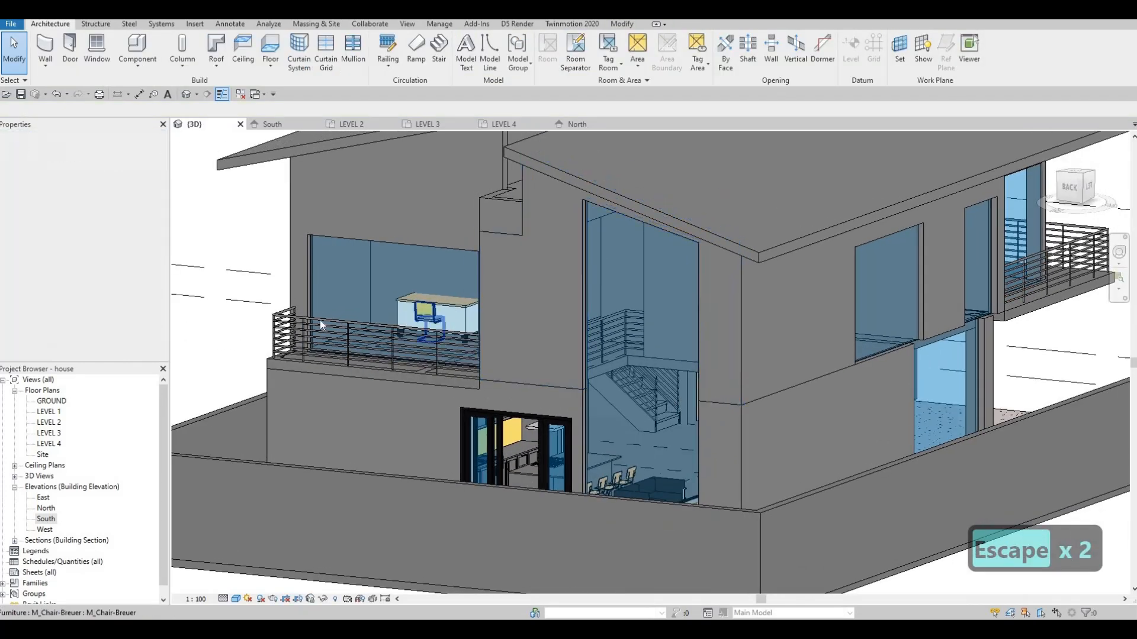
Step: In the rear balcony railing's 900mm Pipe rail structure, set the profile of Rails 1 to 3 to M_Rectangular Handrail : 50 x 50mm
{"action": "left_click", "coordinate": [320, 320]}
{"action": "scroll", "coordinate": [320, 314], "scroll_direction": "up", "scroll_amount": 5}
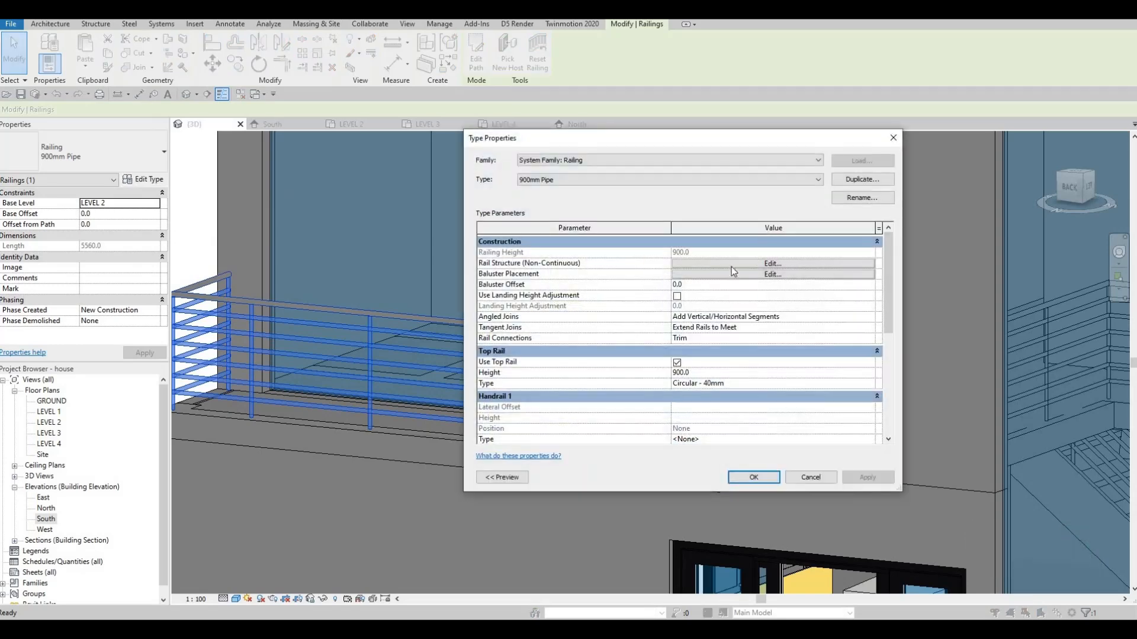
{"action": "left_click", "coordinate": [739, 265]}
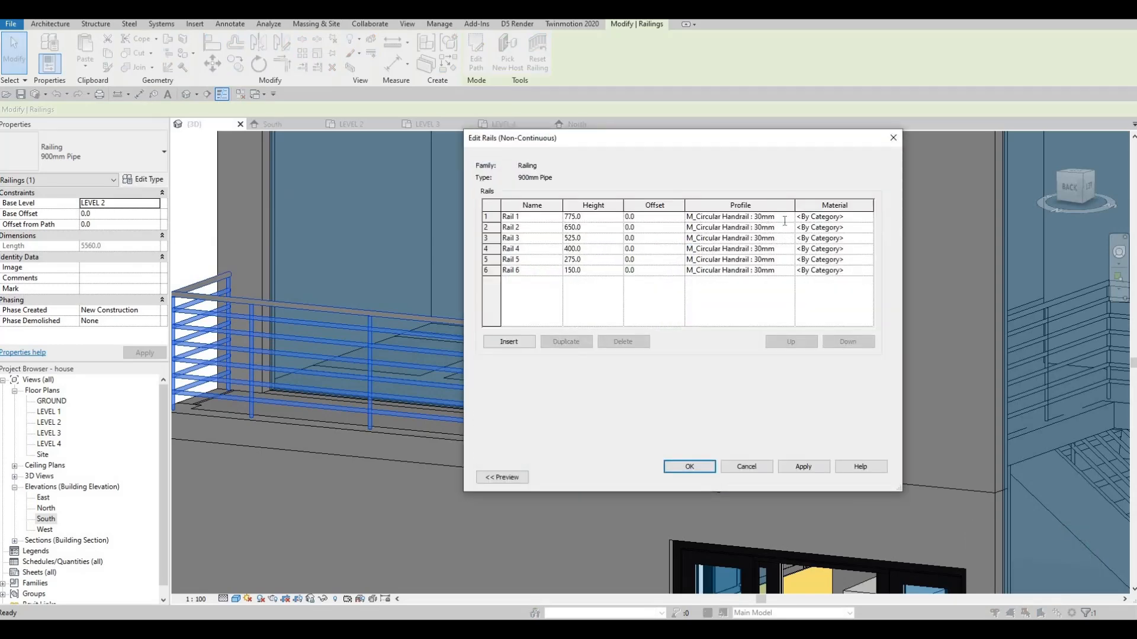
{"action": "left_click", "coordinate": [789, 217]}
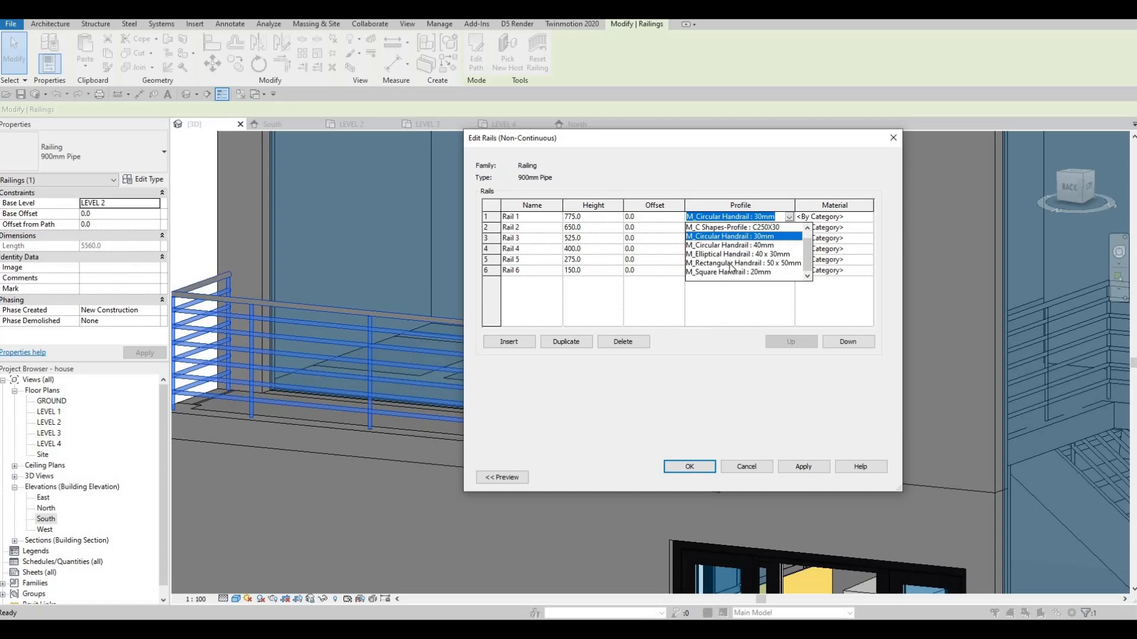
{"action": "left_click", "coordinate": [764, 263]}
{"action": "left_click", "coordinate": [785, 228]}
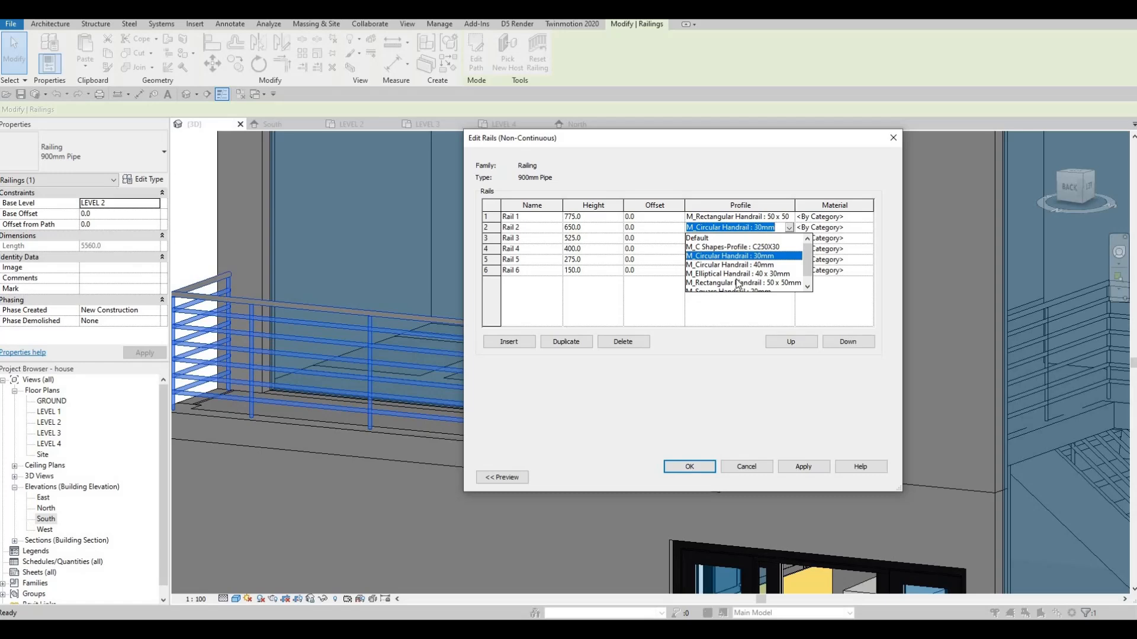
{"action": "left_click", "coordinate": [781, 282]}
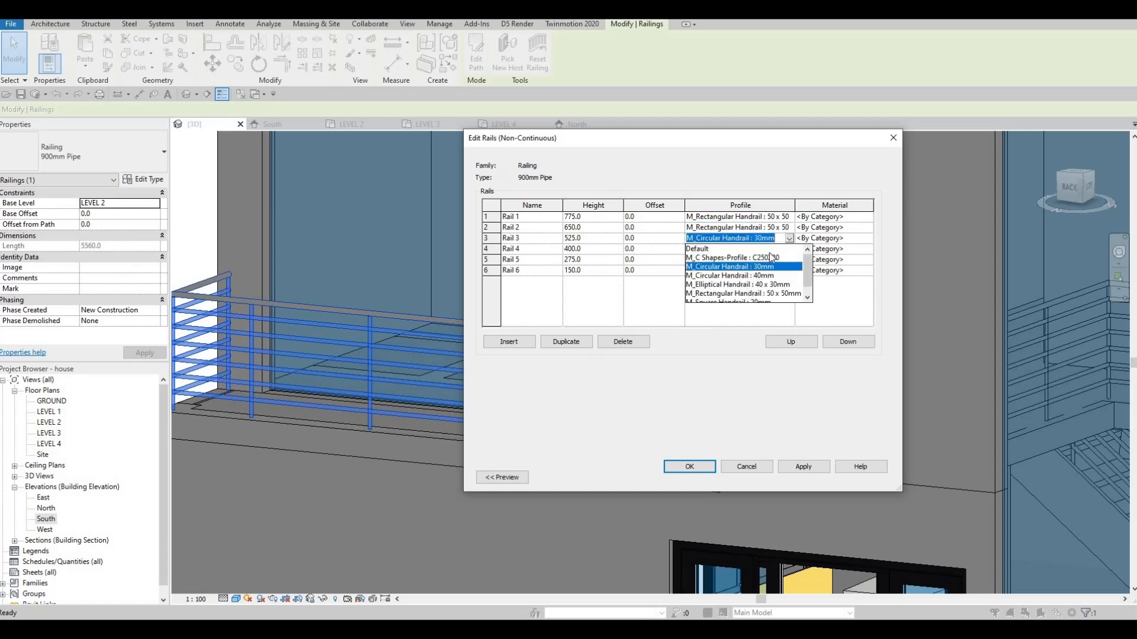
{"action": "left_click", "coordinate": [774, 293]}
Step: Set the profile of Rails 4 to 6 to M_Rectangular Handrail : 50 x 50mm and accept the railing type changes
{"action": "left_click", "coordinate": [791, 249]}
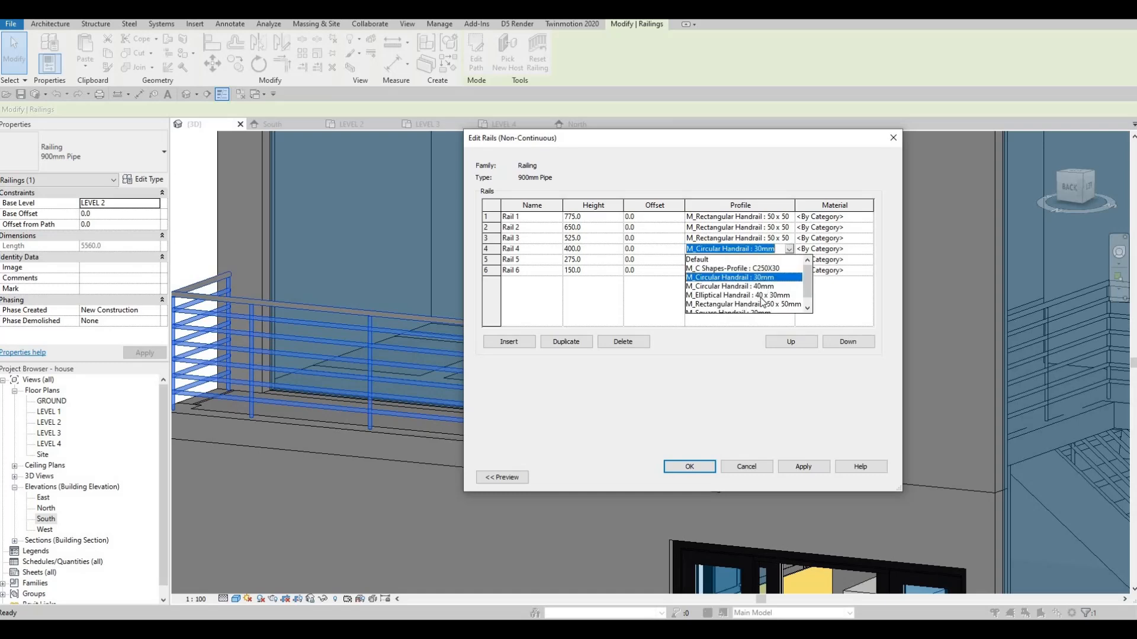
{"action": "left_click", "coordinate": [743, 304]}
{"action": "left_click", "coordinate": [788, 263]}
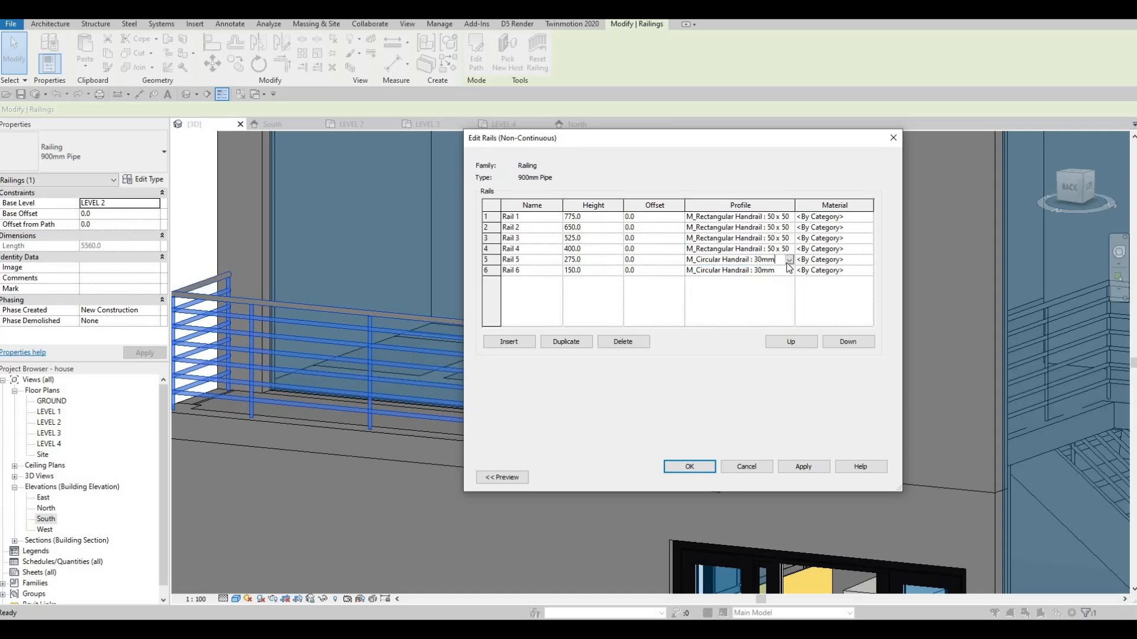
{"action": "scroll", "coordinate": [750, 309], "scroll_direction": "down", "scroll_amount": 1}
{"action": "left_click", "coordinate": [750, 309]}
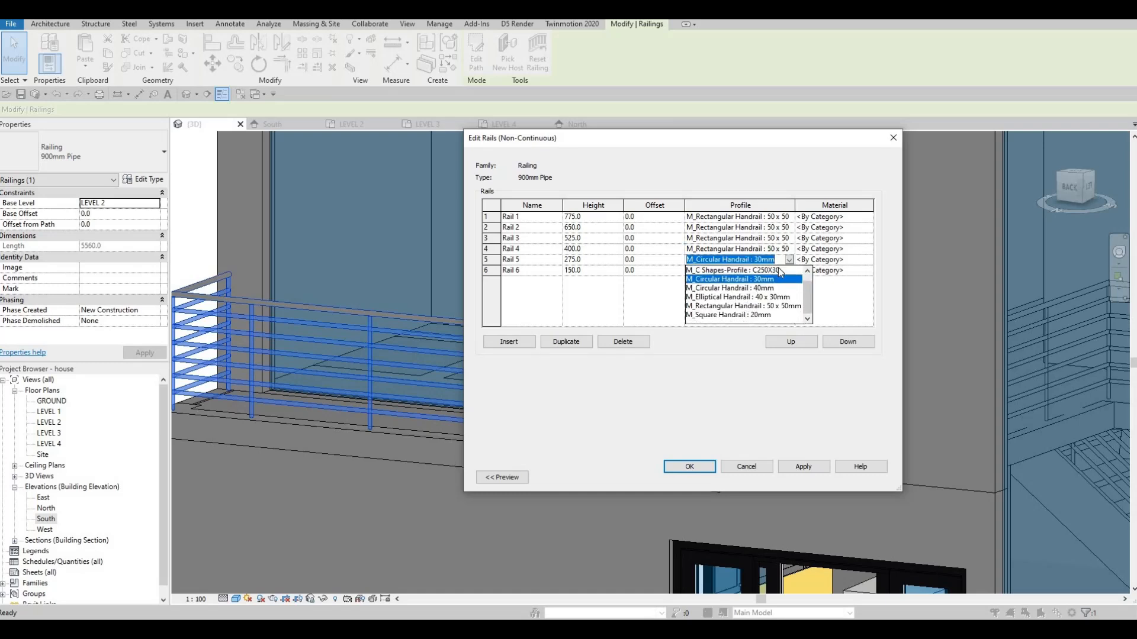
{"action": "left_click", "coordinate": [790, 272]}
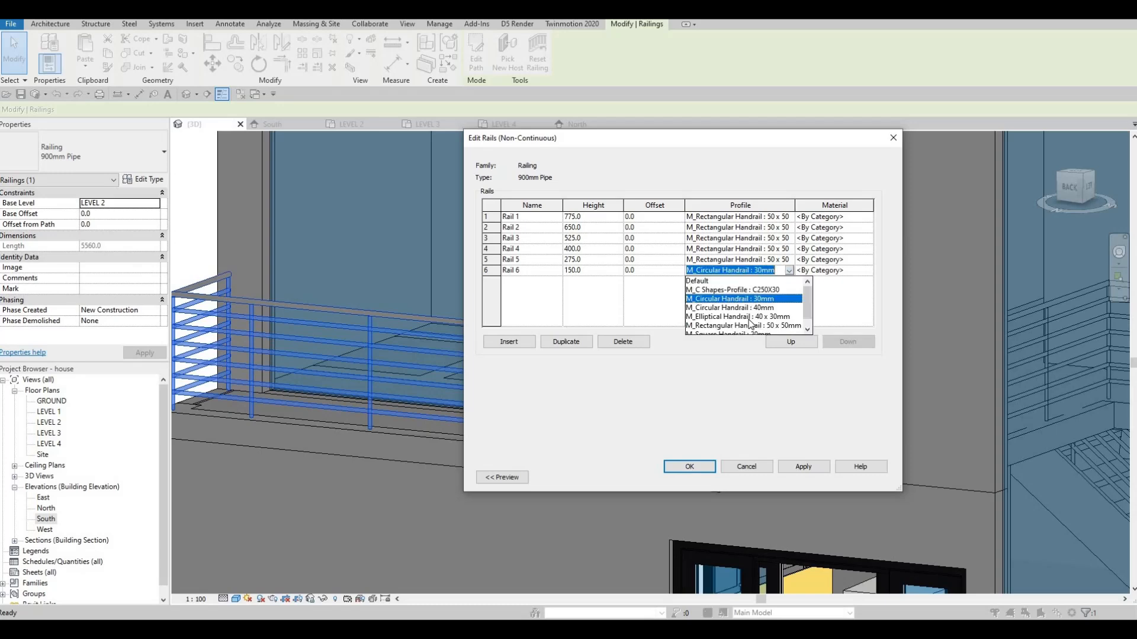
{"action": "scroll", "coordinate": [745, 318], "scroll_direction": "down", "scroll_amount": 1}
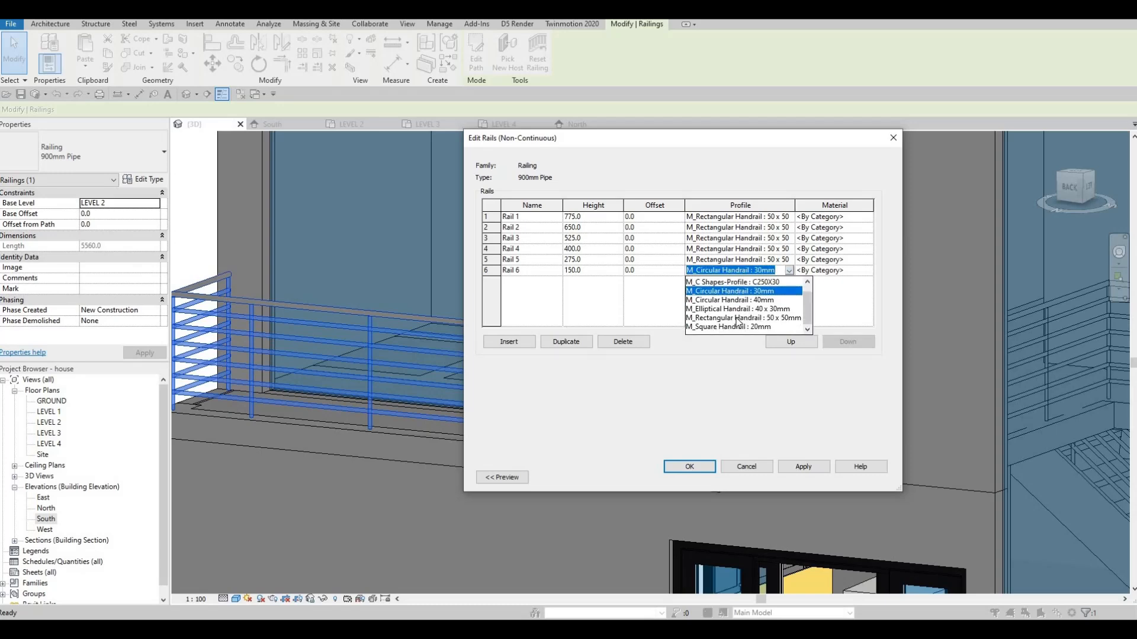
{"action": "left_click", "coordinate": [797, 332]}
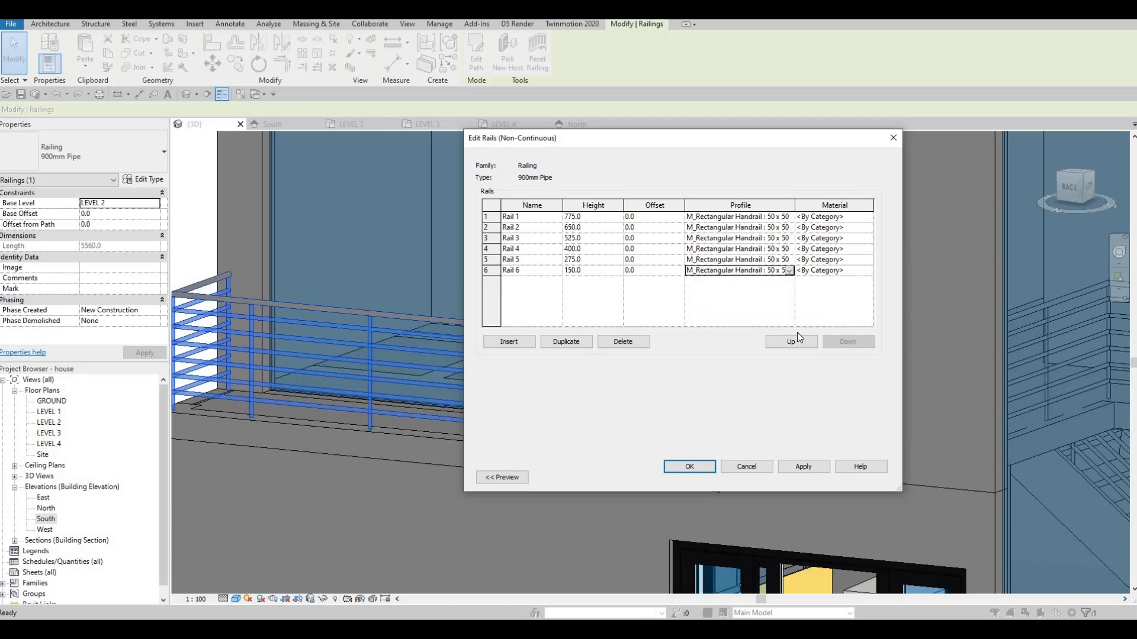
{"action": "left_click", "coordinate": [690, 468]}
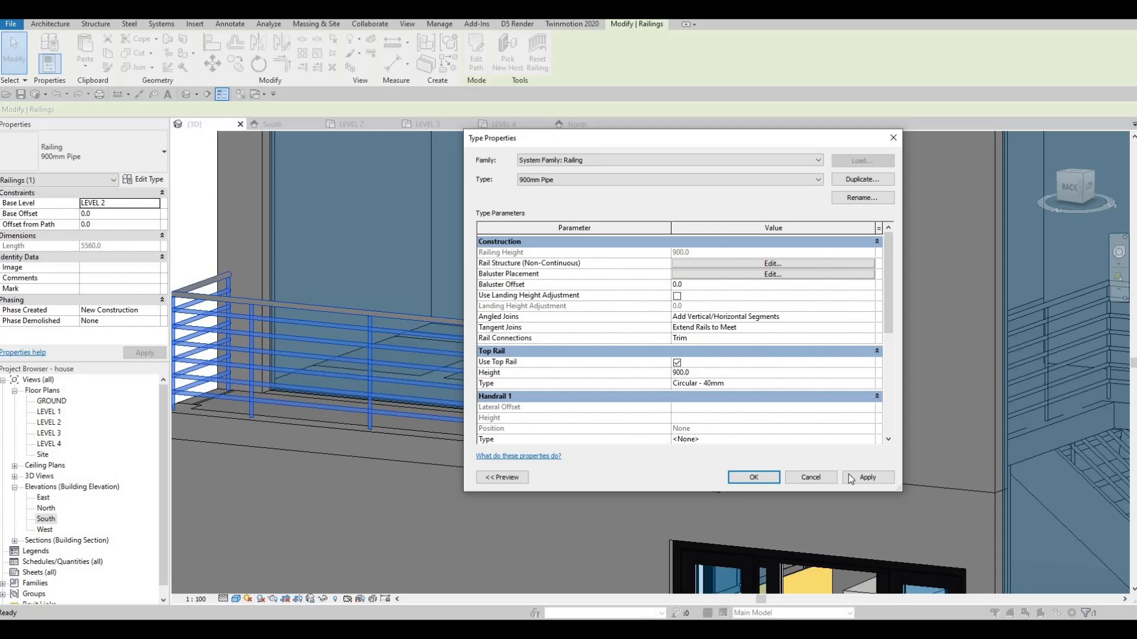
{"action": "left_click", "coordinate": [753, 477]}
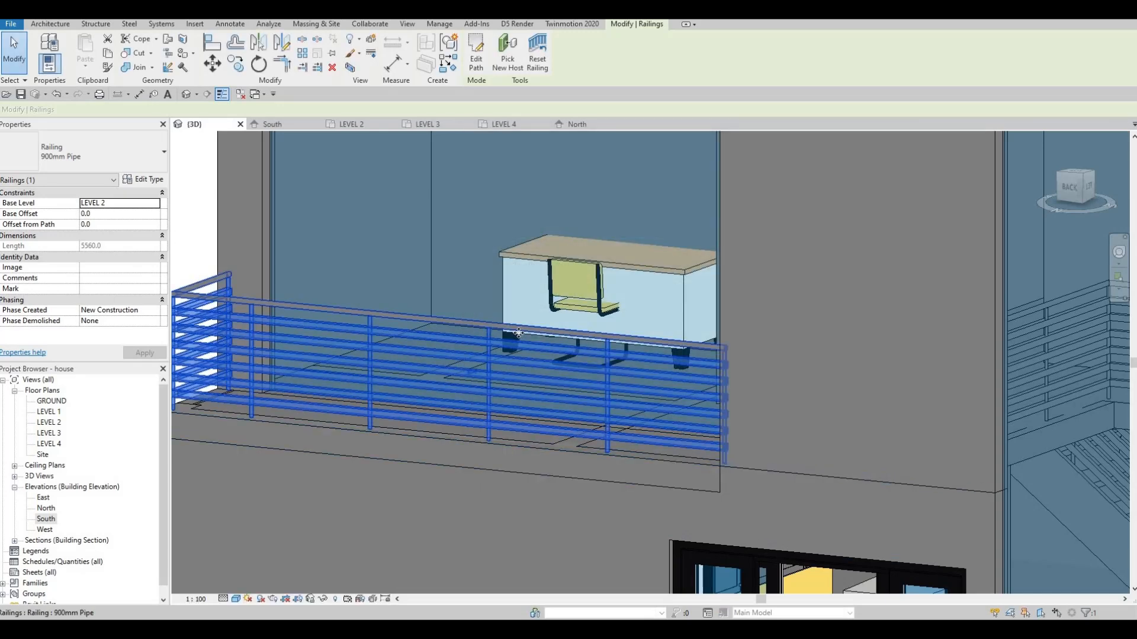
Step: In the rear balcony railing's 900mm Pipe baluster placement, set the Start Post family to M_Baluster - Square : 25mm
{"action": "scroll", "coordinate": [513, 333], "scroll_direction": "down", "scroll_amount": 3}
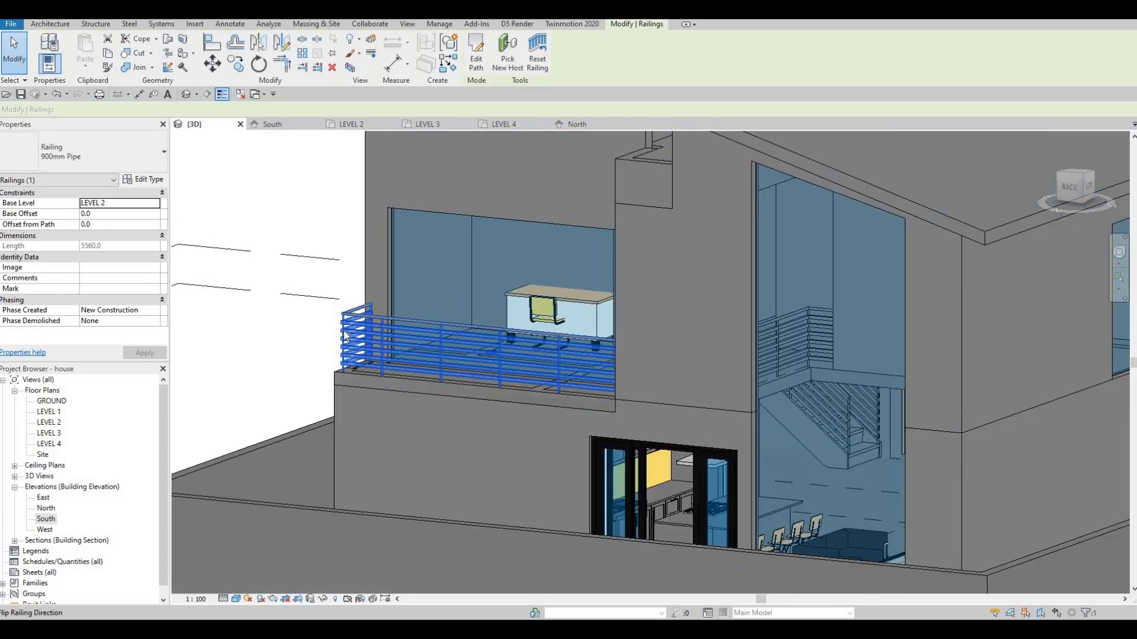
{"action": "scroll", "coordinate": [414, 321], "scroll_direction": "up", "scroll_amount": 3}
{"action": "scroll", "coordinate": [413, 321], "scroll_direction": "up", "scroll_amount": 4}
{"action": "key", "text": "Escape"}
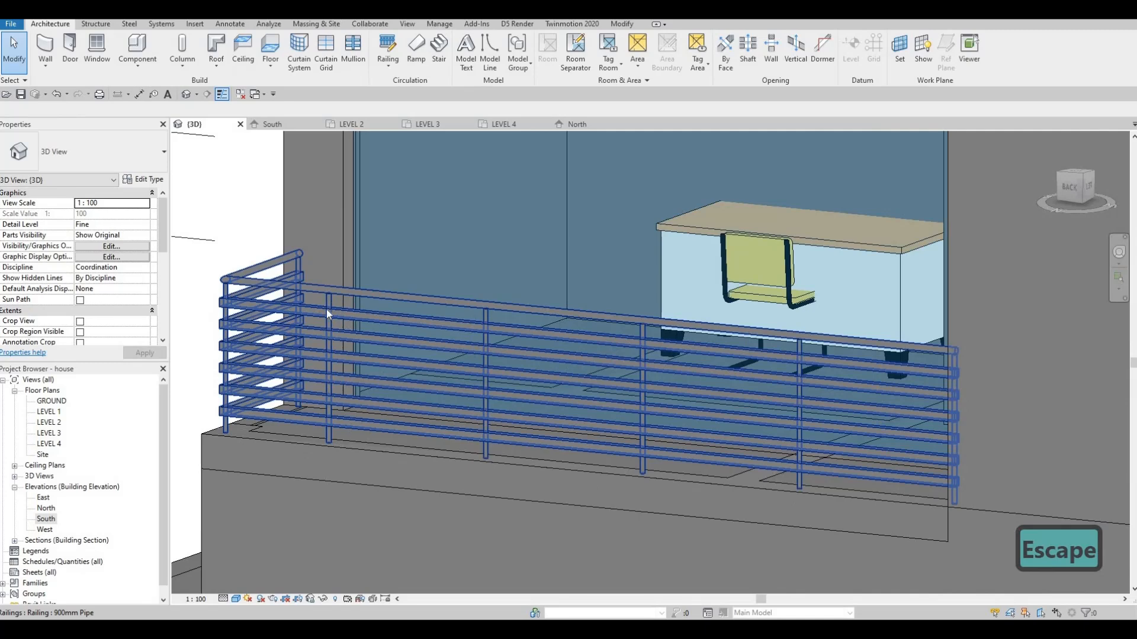
{"action": "left_click", "coordinate": [328, 313]}
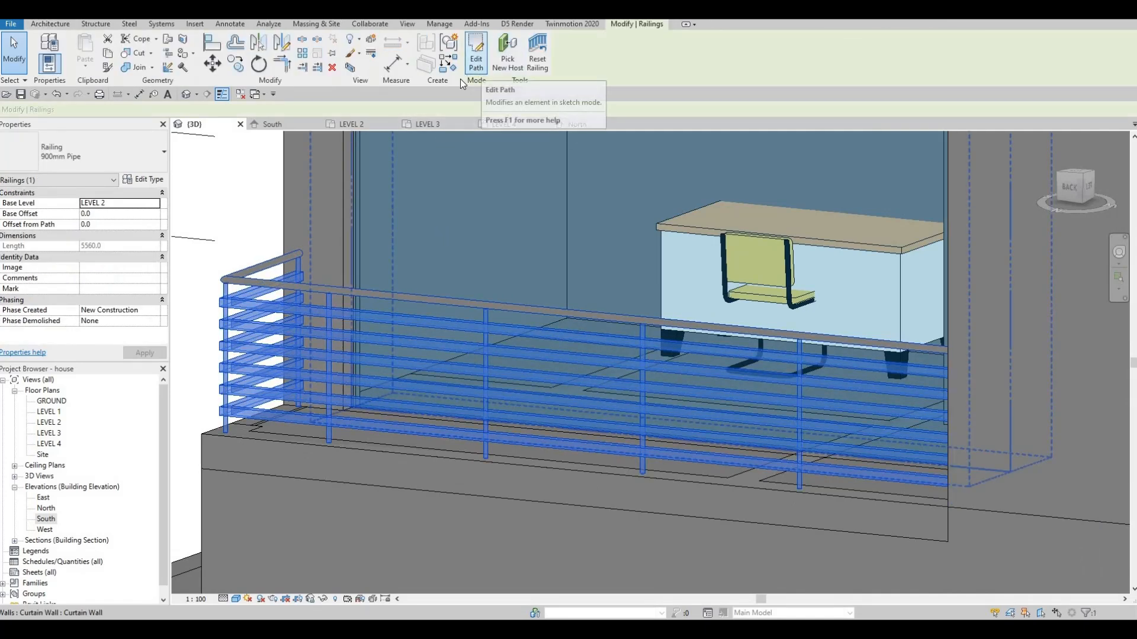
{"action": "key", "text": "F1"}
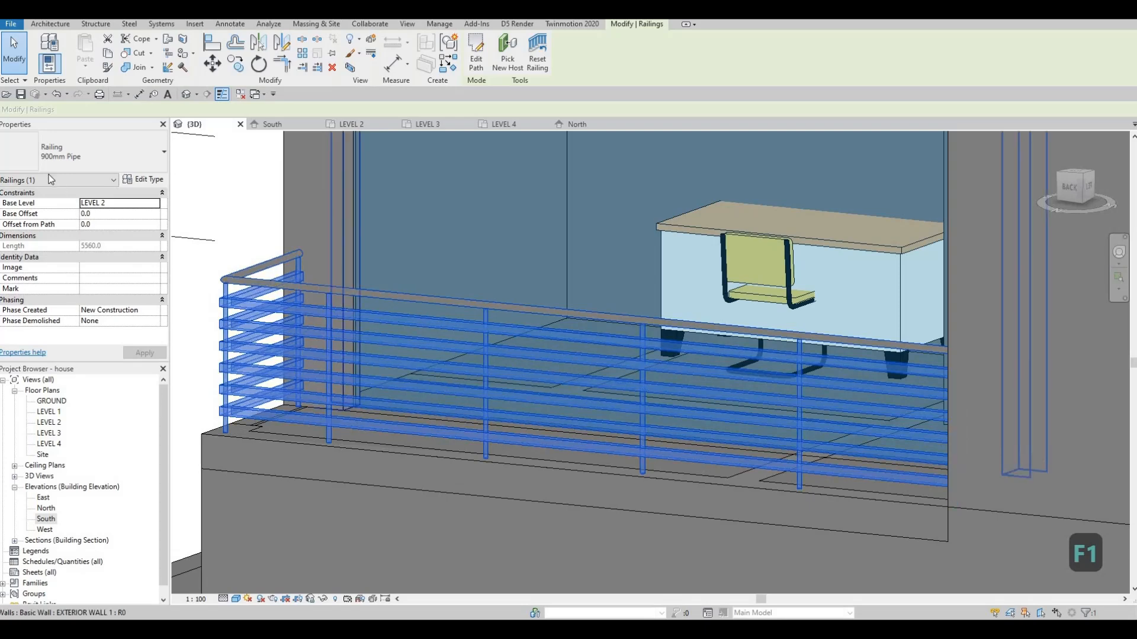
{"action": "left_click", "coordinate": [146, 181]}
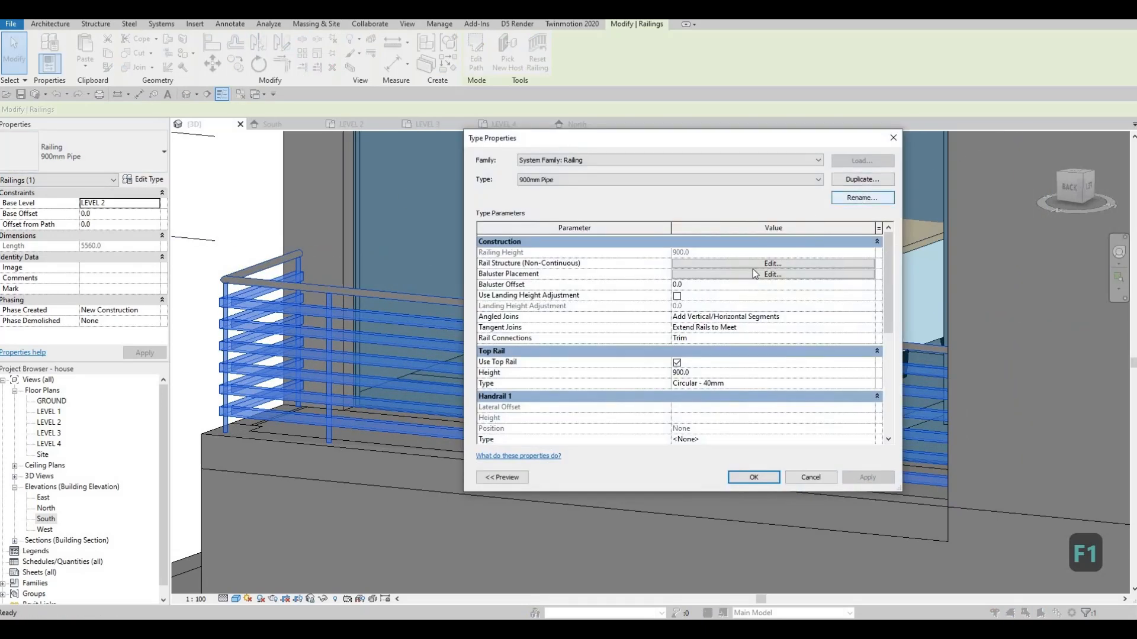
{"action": "left_click", "coordinate": [732, 275]}
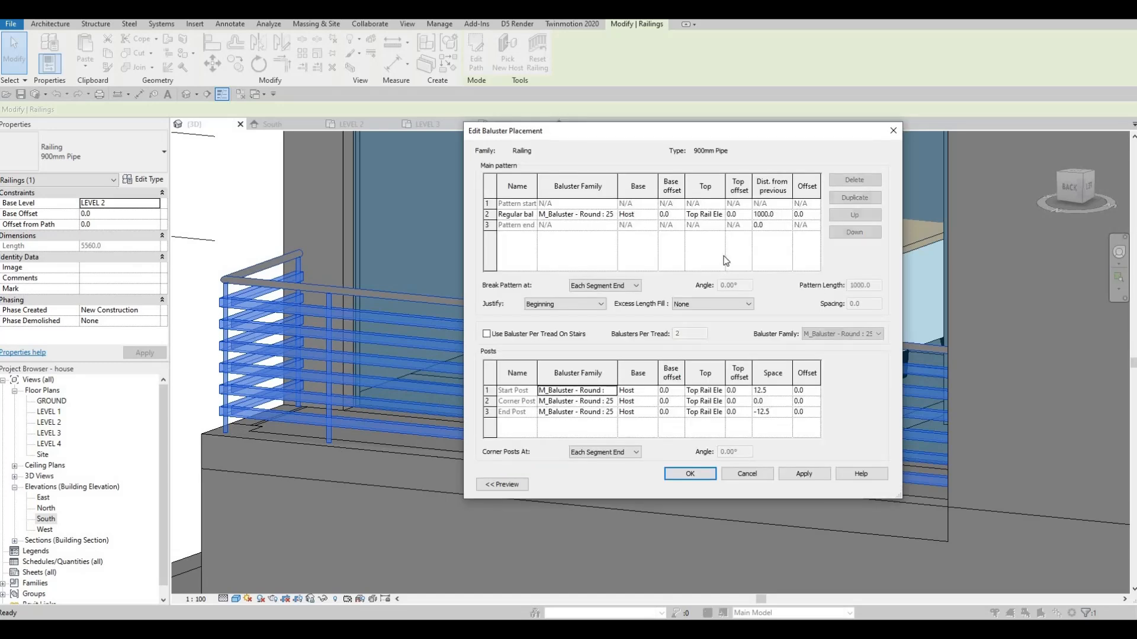
{"action": "left_click", "coordinate": [612, 391]}
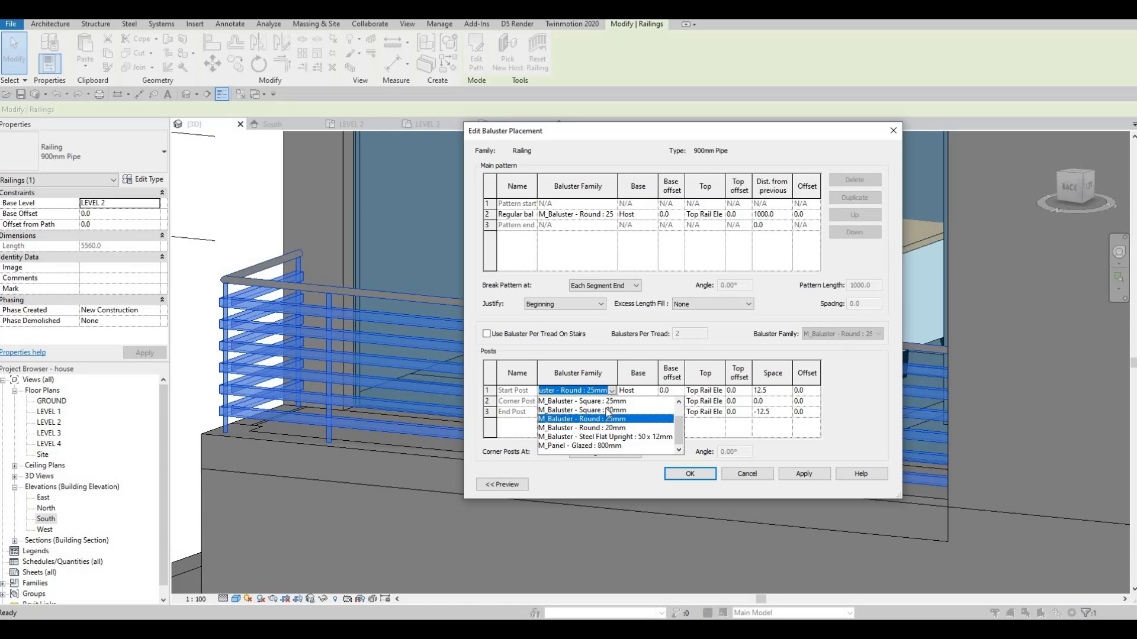
{"action": "left_click", "coordinate": [608, 402]}
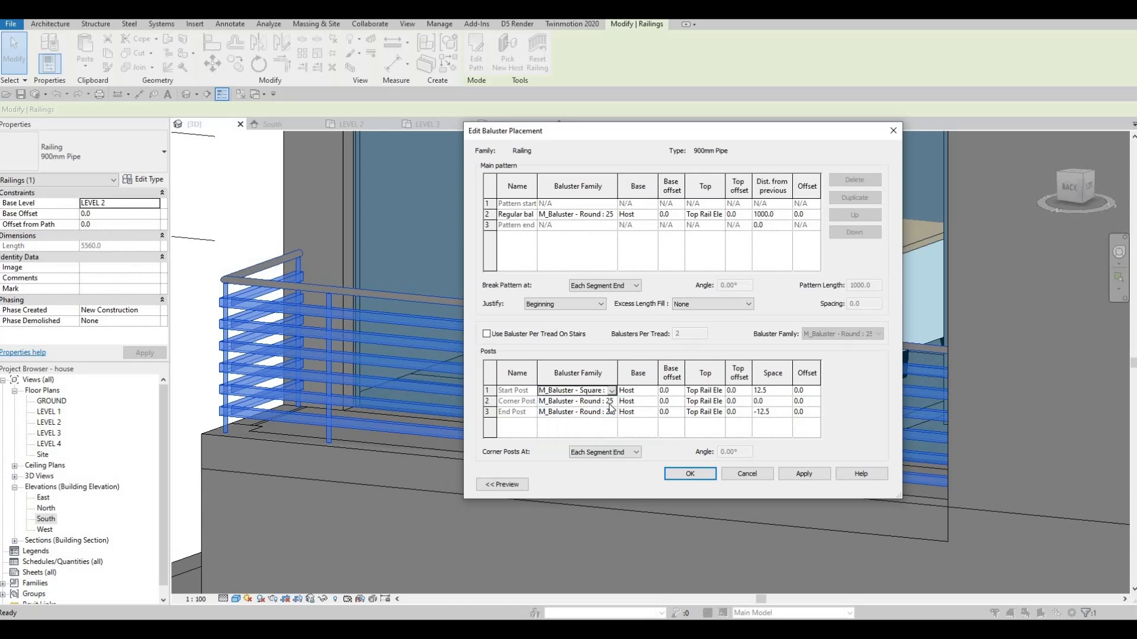
Step: Set the baluster family of the Corner Post and End Post to M_Baluster - Square : 25mm
{"action": "left_click", "coordinate": [610, 402]}
{"action": "left_click", "coordinate": [612, 401]}
{"action": "left_click", "coordinate": [606, 414]}
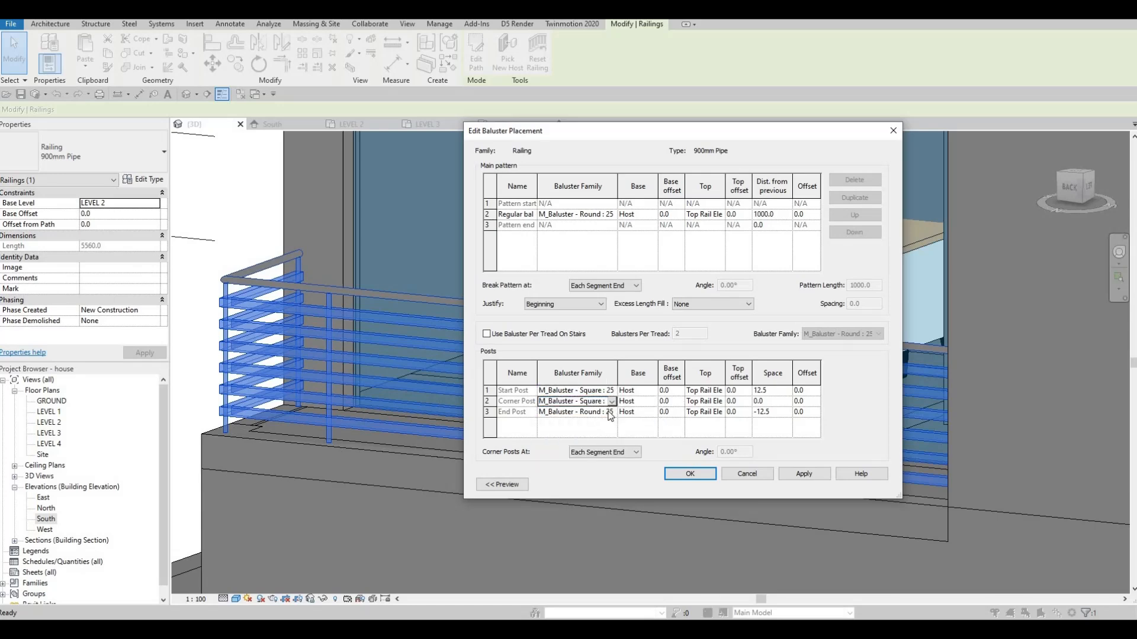
{"action": "left_click", "coordinate": [611, 412]}
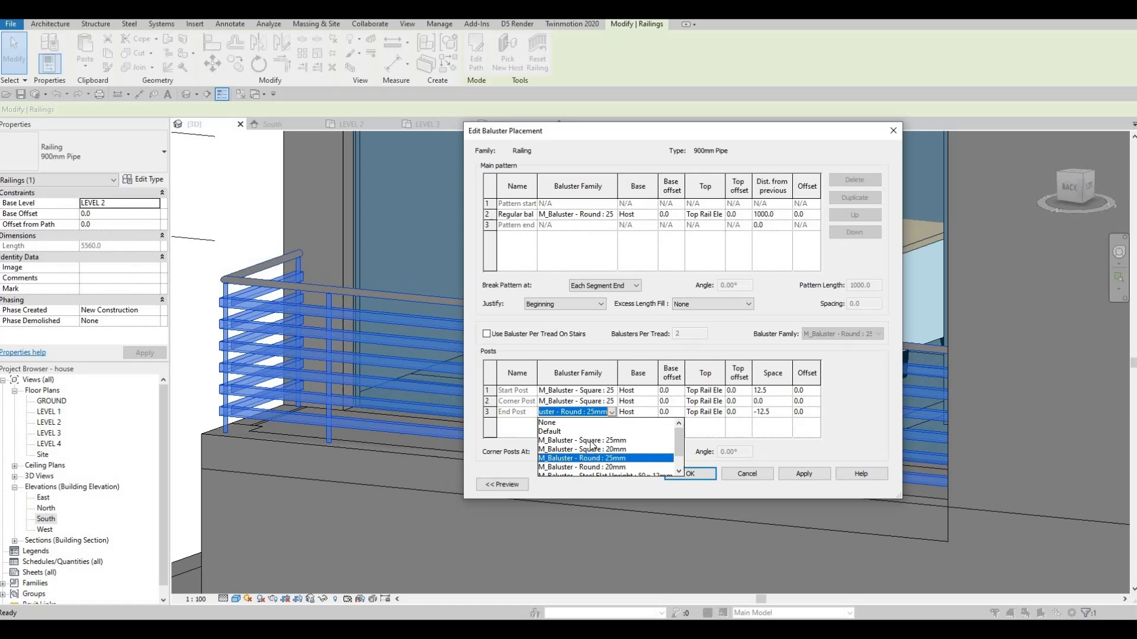
{"action": "left_click", "coordinate": [623, 442]}
Step: Change the regular baluster in the main pattern to the M_Baluster - Square family and accept the railing type changes
{"action": "left_click", "coordinate": [610, 218]}
{"action": "left_click", "coordinate": [610, 218]}
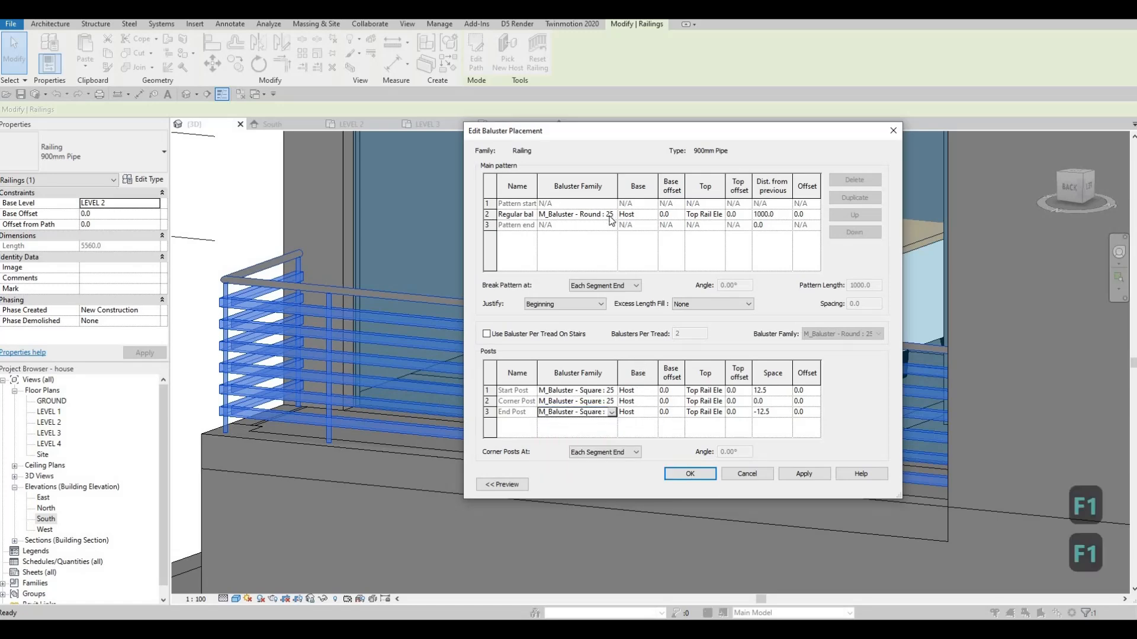
{"action": "left_click", "coordinate": [608, 233]}
{"action": "left_click", "coordinate": [811, 475]}
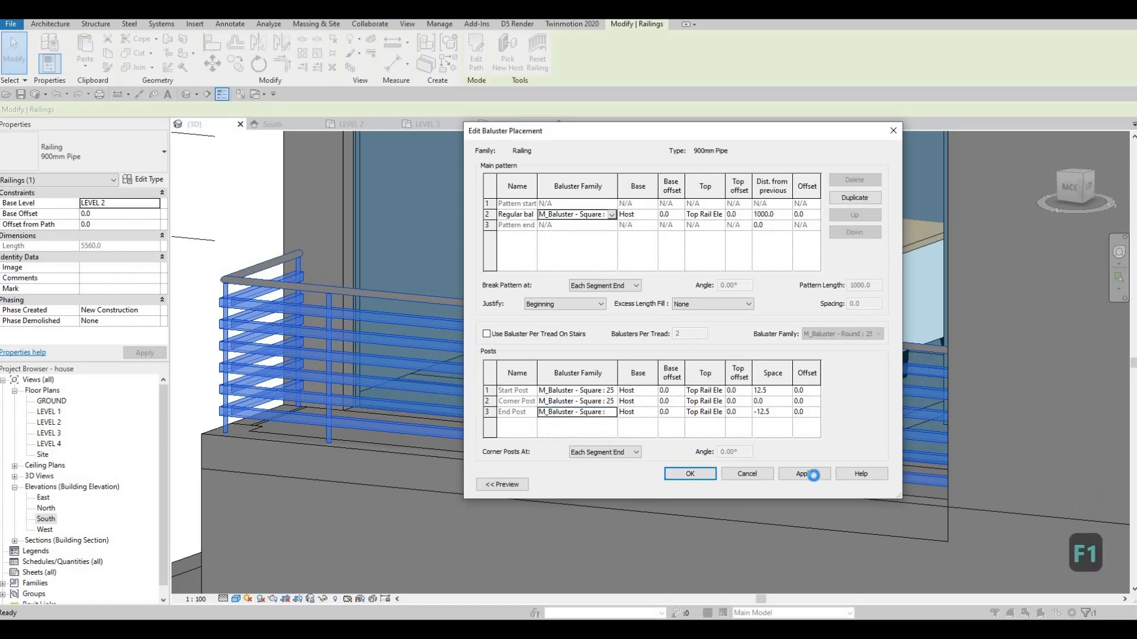
{"action": "left_click", "coordinate": [701, 478]}
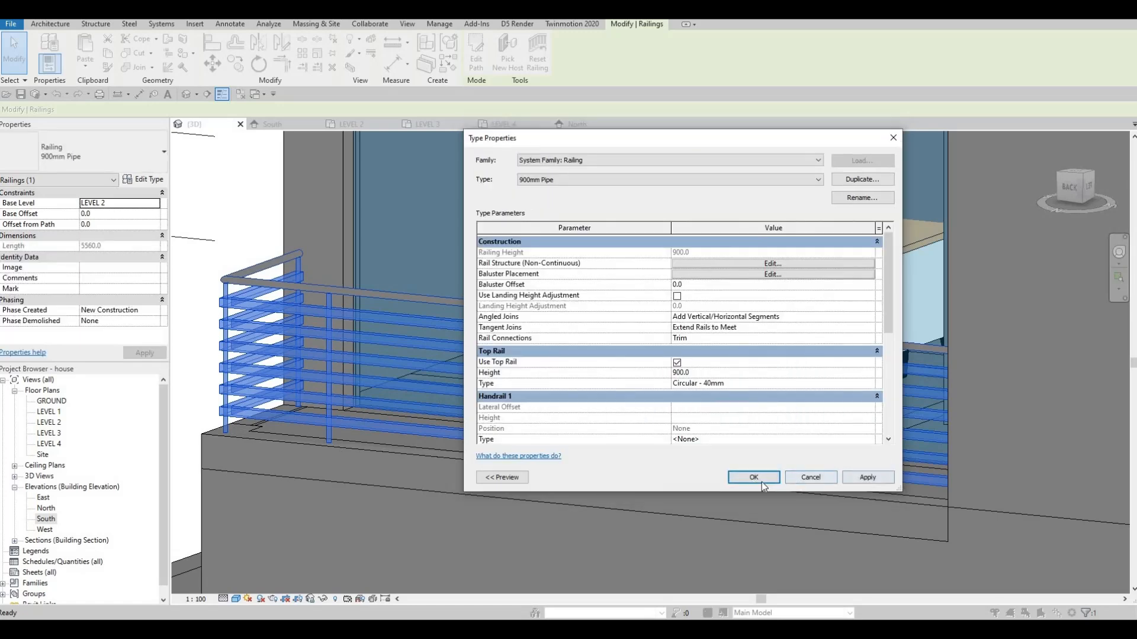
{"action": "left_click", "coordinate": [761, 482]}
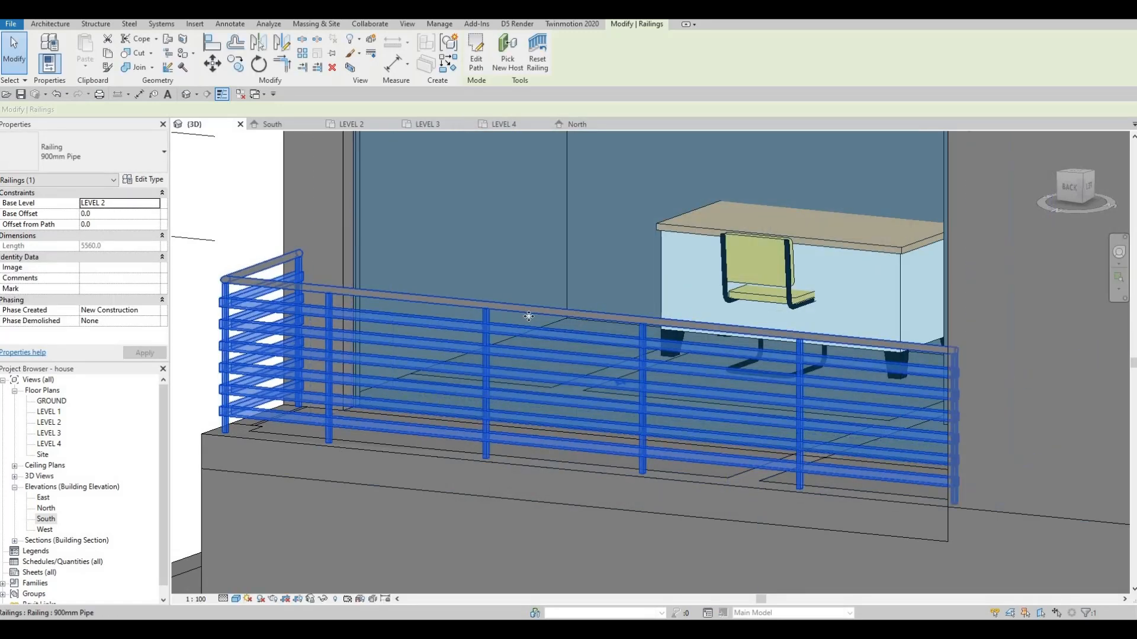
Step: Set the profile of the railing's Circular - 40mm top rail type to M_Rectangular Handrail : 50 x 50mm and accept the changes
{"action": "left_click", "coordinate": [143, 180]}
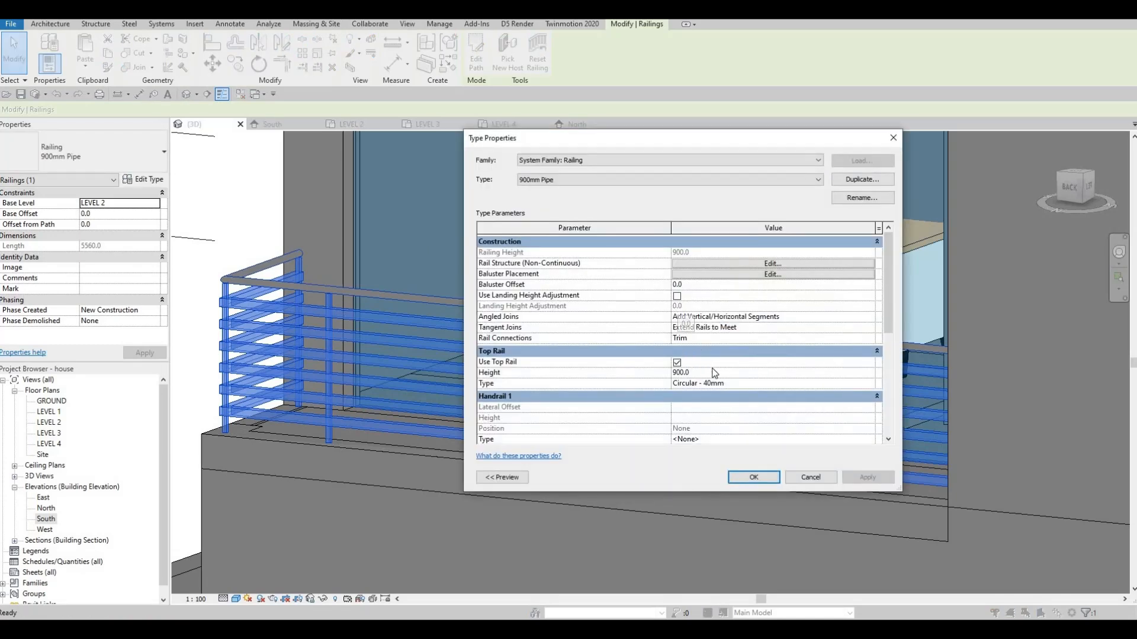
{"action": "left_click", "coordinate": [769, 382]}
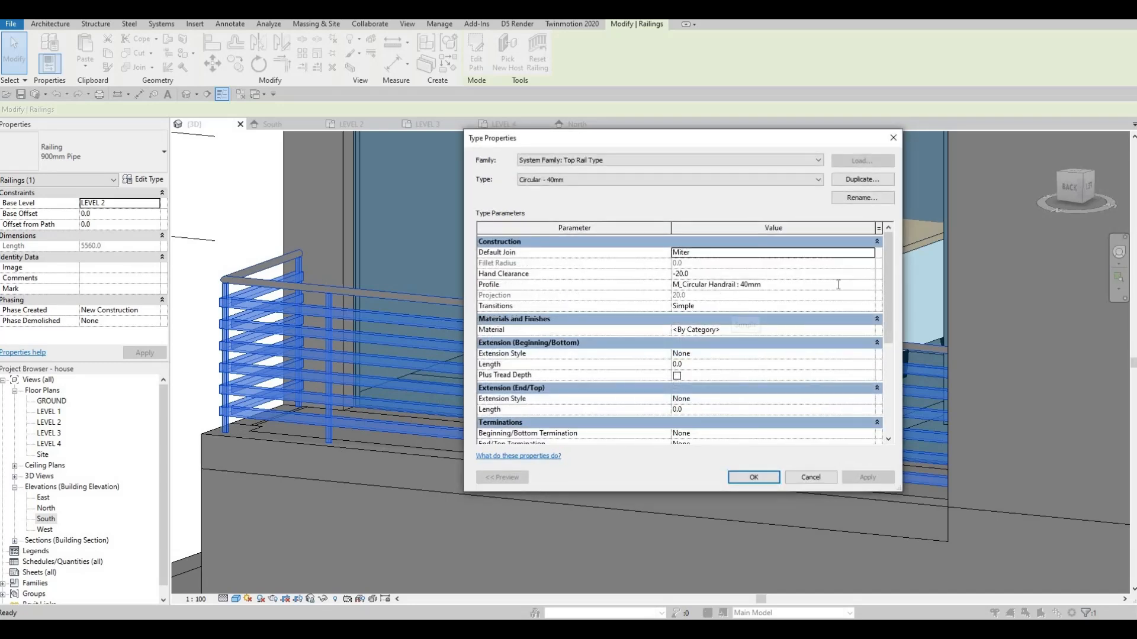
{"action": "left_click", "coordinate": [870, 286]}
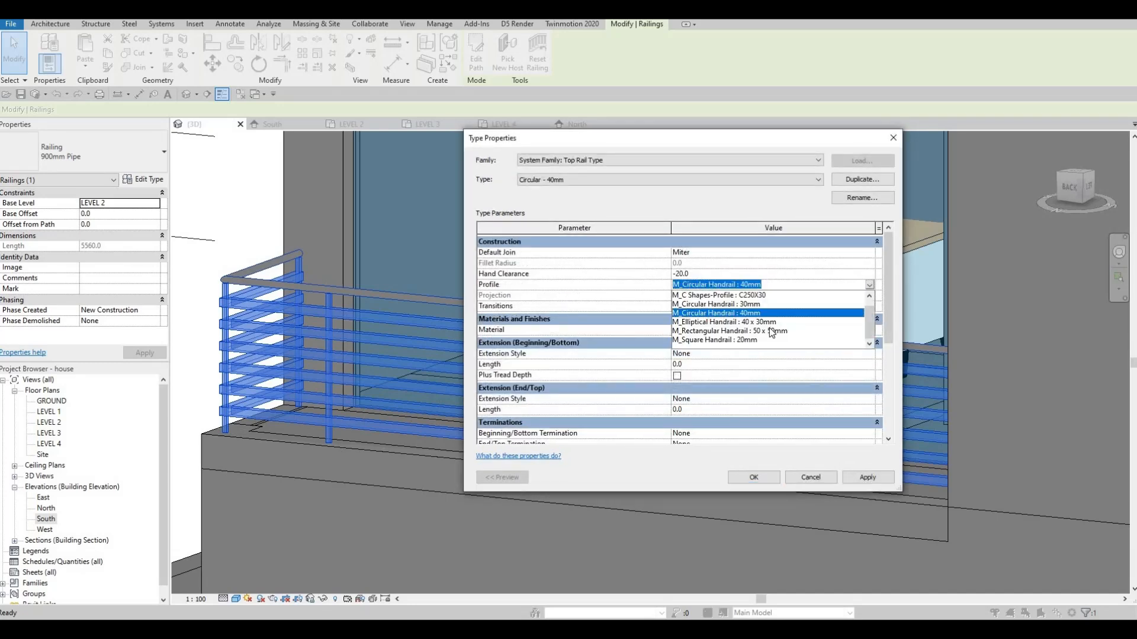
{"action": "left_click", "coordinate": [767, 331]}
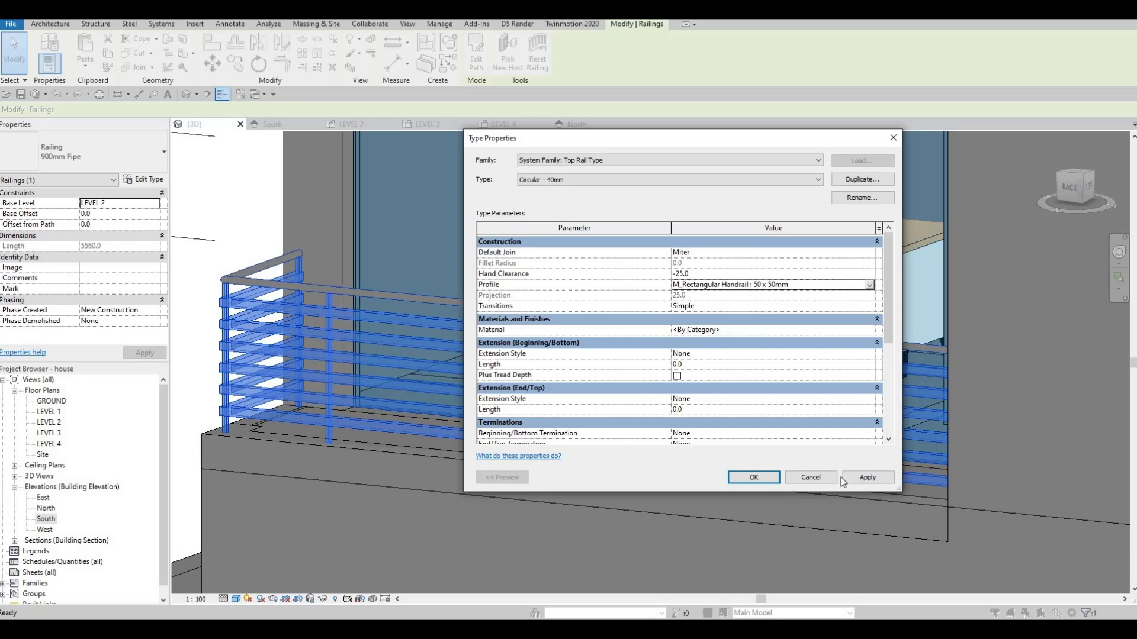
{"action": "left_click", "coordinate": [759, 478]}
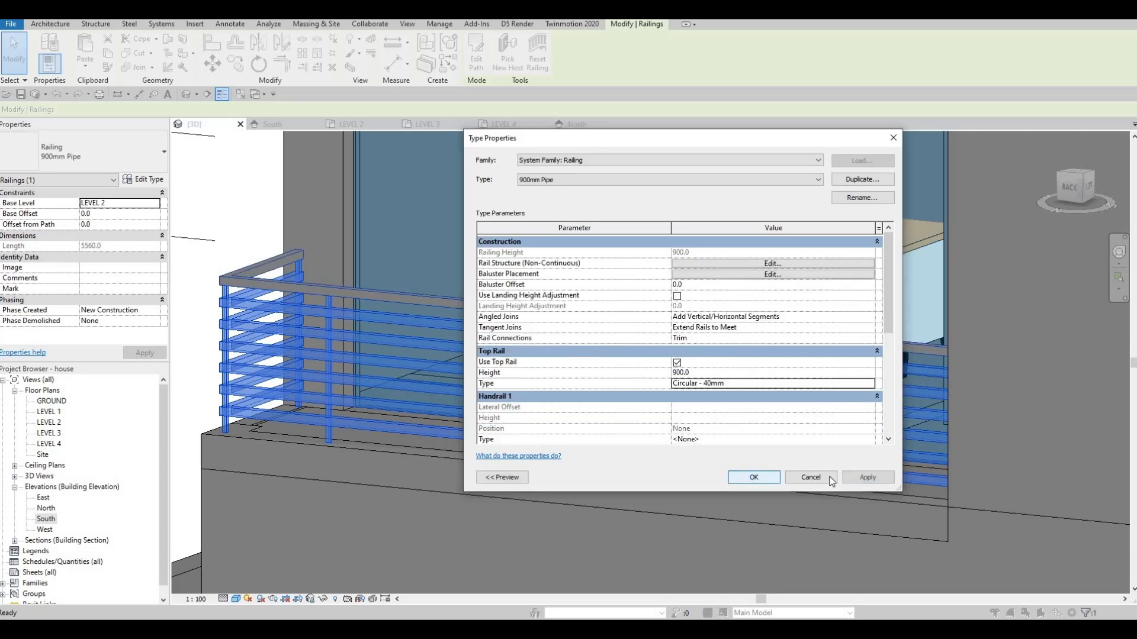
{"action": "left_click", "coordinate": [857, 477]}
{"action": "left_click", "coordinate": [762, 478]}
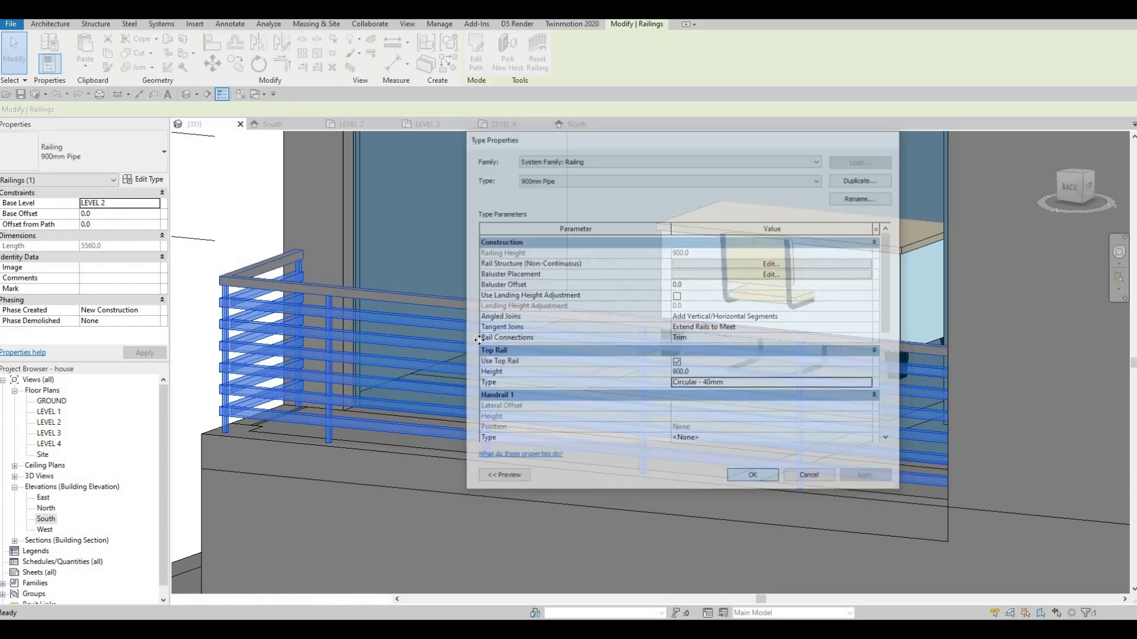
Step: Examine the restyled balcony railings and the upper-floor rooms from the front and side of the house
{"action": "scroll", "coordinate": [521, 351], "scroll_direction": "down", "scroll_amount": 6}
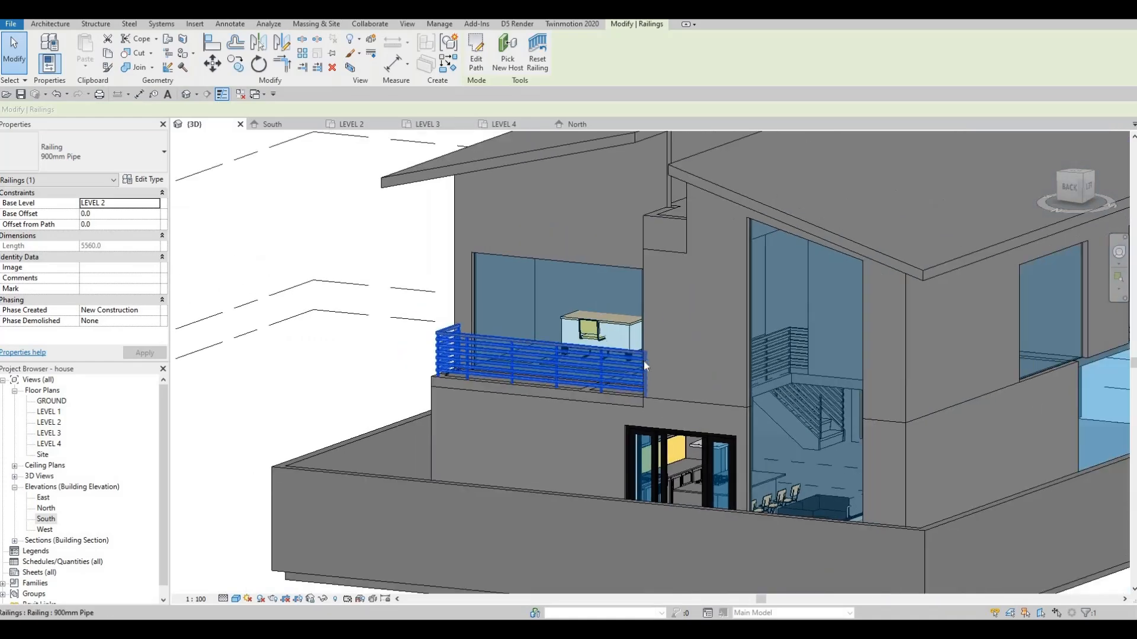
{"action": "middle_click_drag", "start_coordinate": [774, 363], "coordinate": [477, 371]}
{"action": "scroll", "coordinate": [644, 363], "scroll_direction": "down", "scroll_amount": 1}
{"action": "scroll", "coordinate": [477, 387], "scroll_direction": "up", "scroll_amount": 4}
{"action": "key", "text": "Escape"}
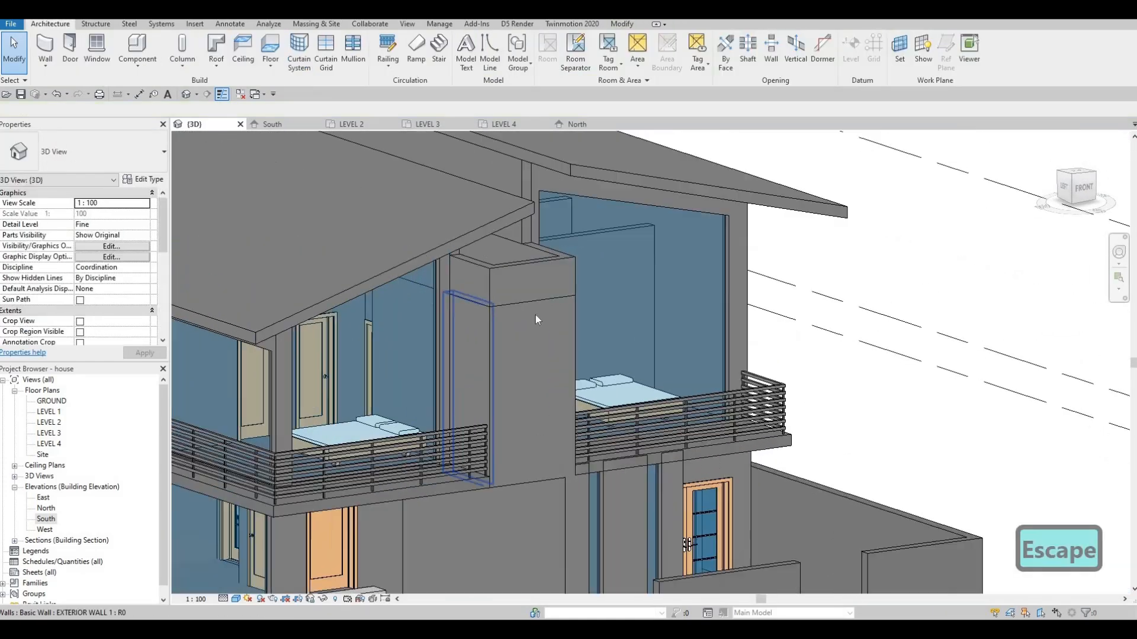
{"action": "scroll", "coordinate": [482, 364], "scroll_direction": "down", "scroll_amount": 3}
{"action": "scroll", "coordinate": [506, 359], "scroll_direction": "up", "scroll_amount": 3}
{"action": "scroll", "coordinate": [507, 359], "scroll_direction": "down", "scroll_amount": 3}
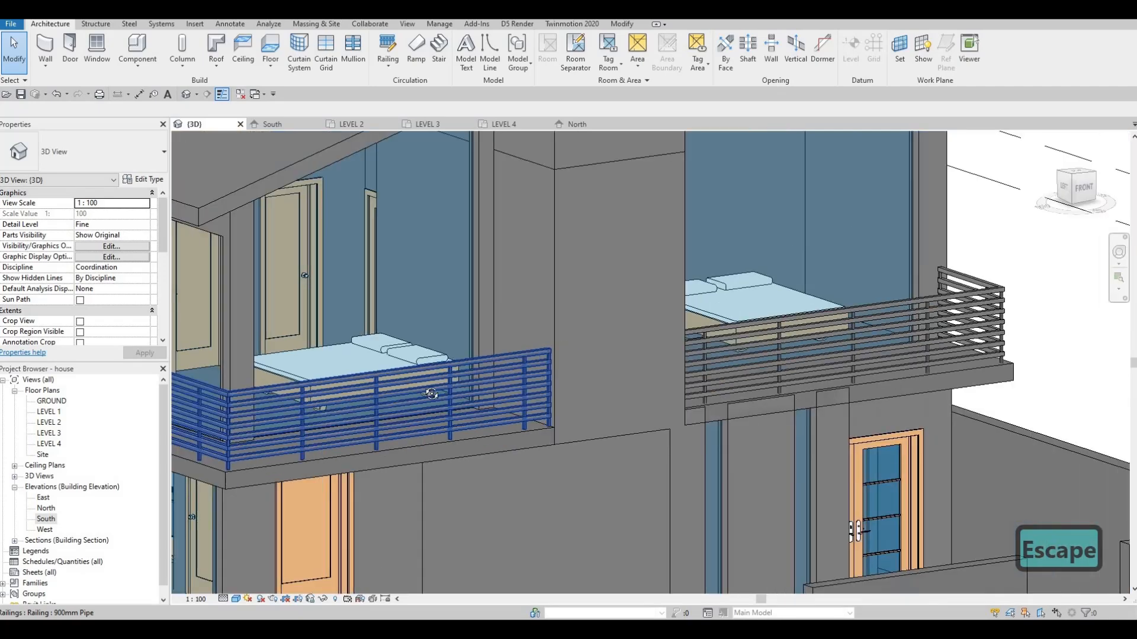
{"action": "middle_click_drag", "start_coordinate": [748, 312], "coordinate": [669, 292], "text": "shift"}
{"action": "key", "text": "F1"}
{"action": "scroll", "coordinate": [669, 292], "scroll_direction": "up", "scroll_amount": 2}
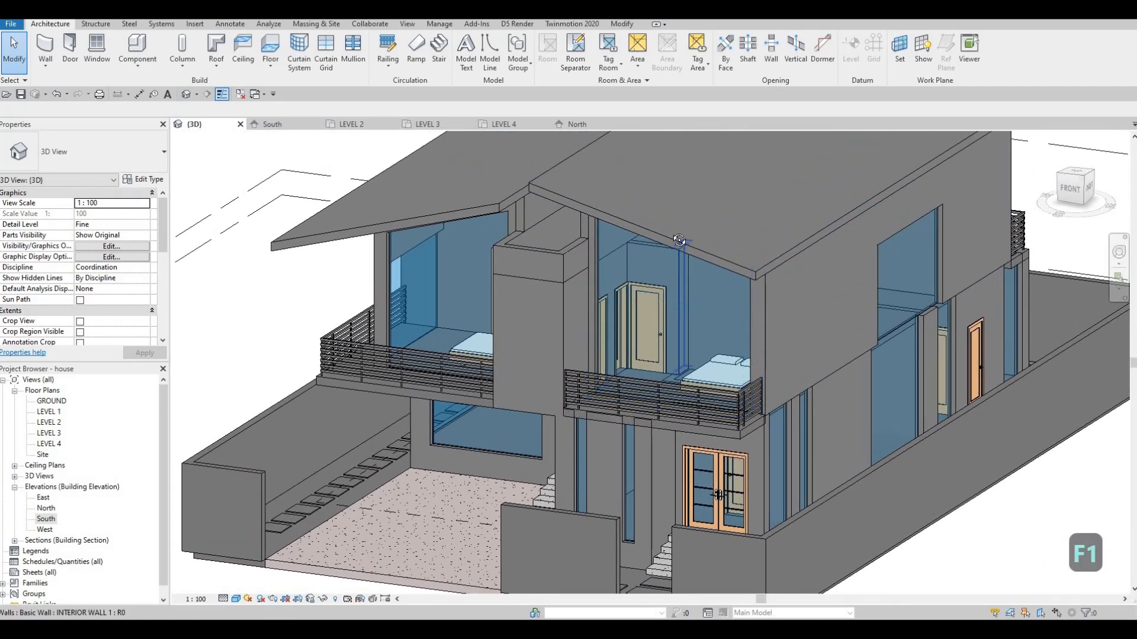
{"action": "middle_click_drag", "start_coordinate": [679, 240], "coordinate": [680, 298], "text": "shift"}
{"action": "scroll", "coordinate": [681, 298], "scroll_direction": "up", "scroll_amount": 5}
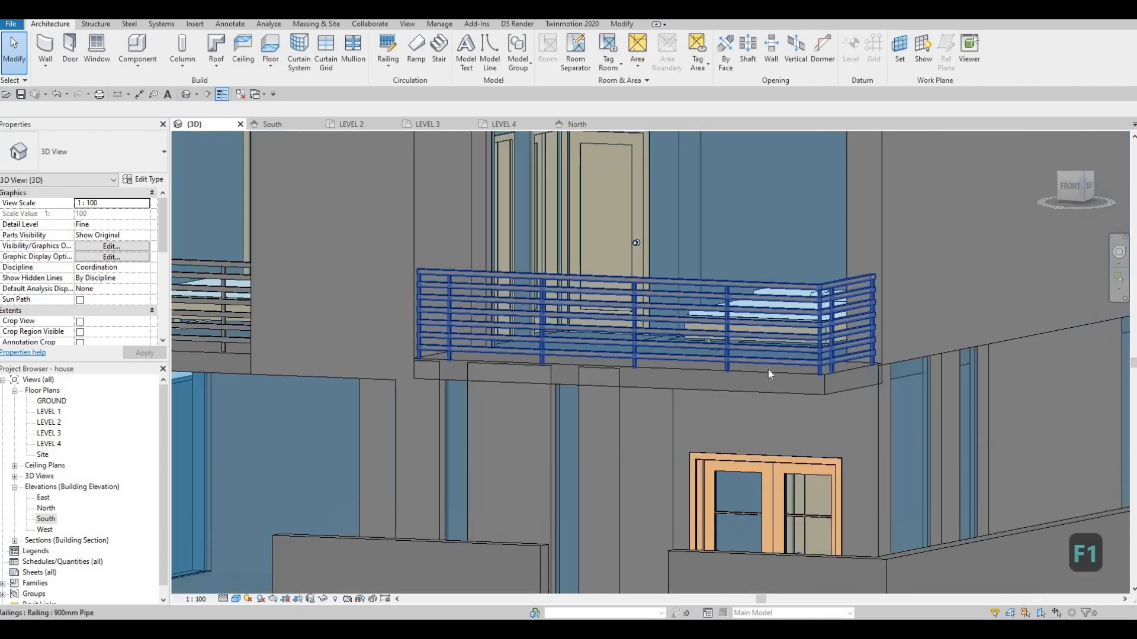
{"action": "scroll", "coordinate": [742, 347], "scroll_direction": "down", "scroll_amount": 6}
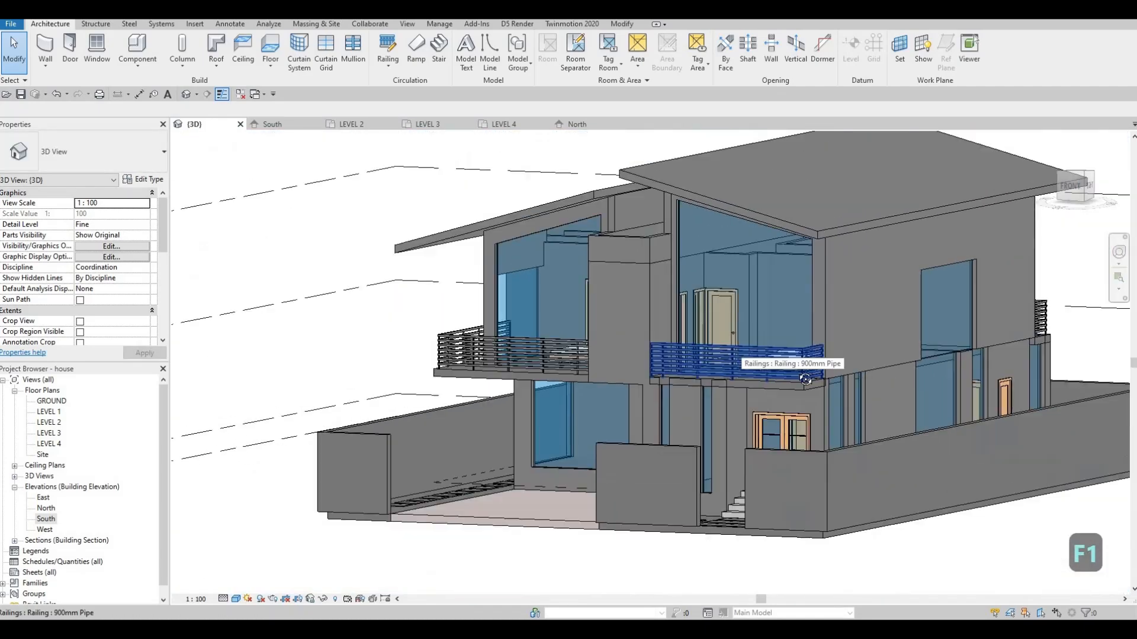
{"action": "middle_click_drag", "start_coordinate": [742, 347], "coordinate": [719, 277], "text": "shift"}
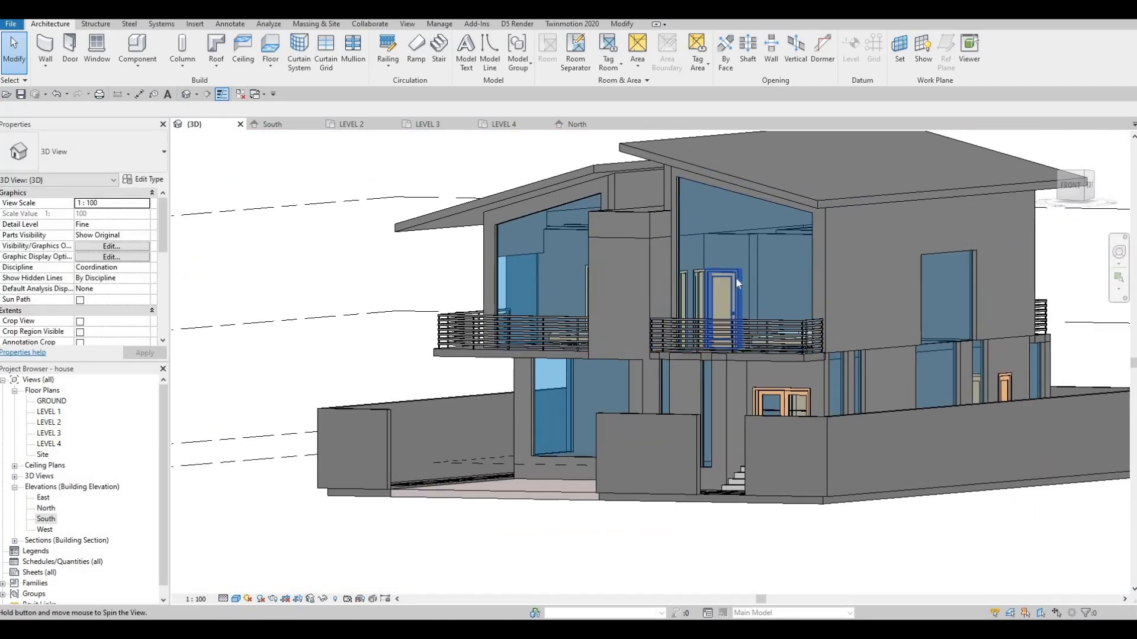
{"action": "scroll", "coordinate": [737, 278], "scroll_direction": "up", "scroll_amount": 4}
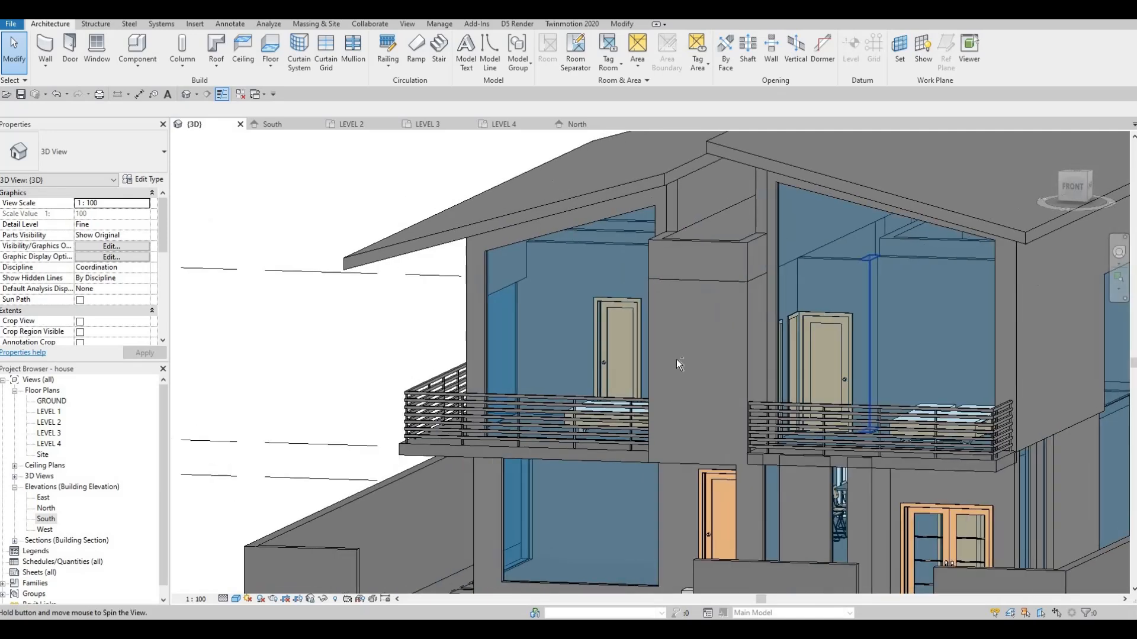
Step: Attach the tops of the two INTERIOR WALL 1 walls in the right-hand front bedroom to the sloped roof above
{"action": "middle_click_drag", "start_coordinate": [710, 322], "coordinate": [712, 275], "text": "shift"}
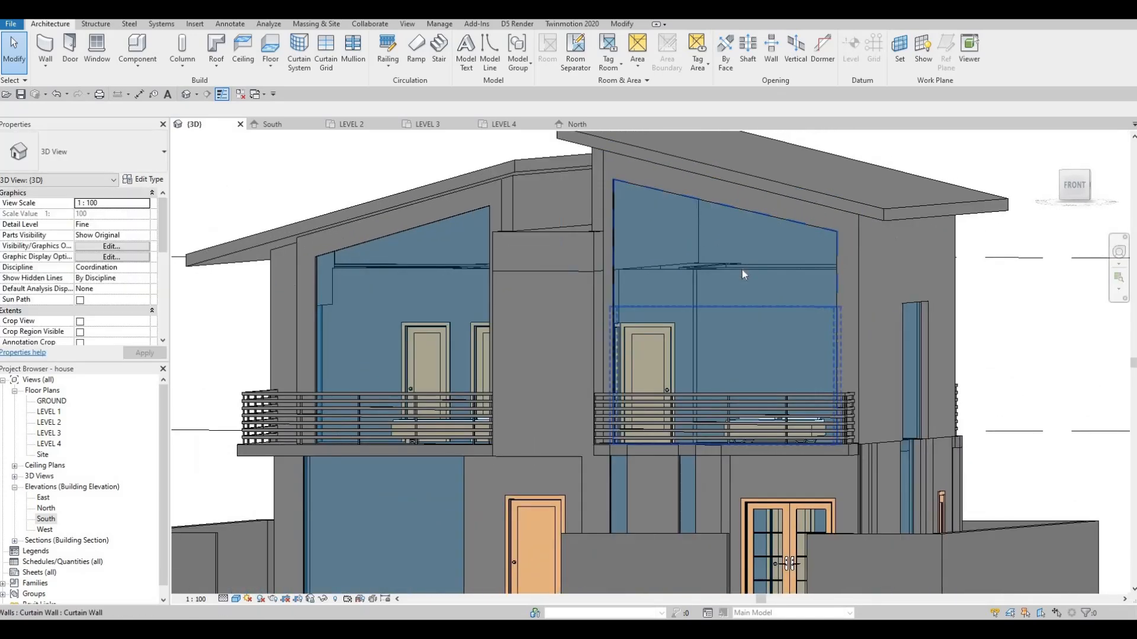
{"action": "left_click", "coordinate": [712, 275]}
{"action": "middle_click_drag", "start_coordinate": [685, 335], "coordinate": [692, 274], "text": "shift"}
{"action": "left_click", "coordinate": [668, 275], "text": "ctrl"}
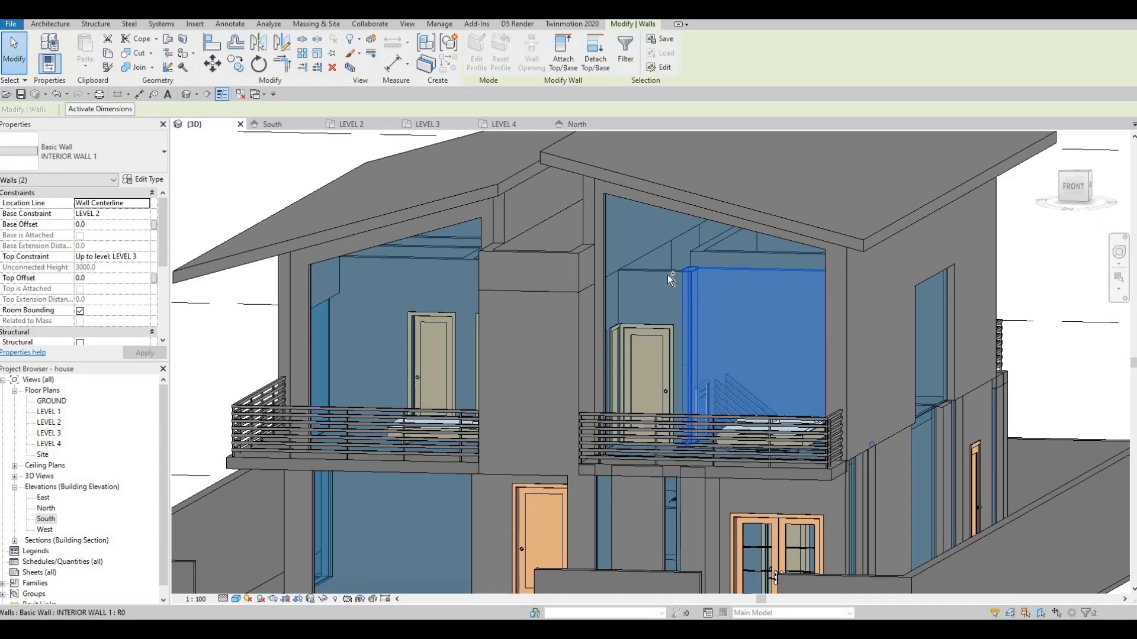
{"action": "left_click", "coordinate": [560, 59]}
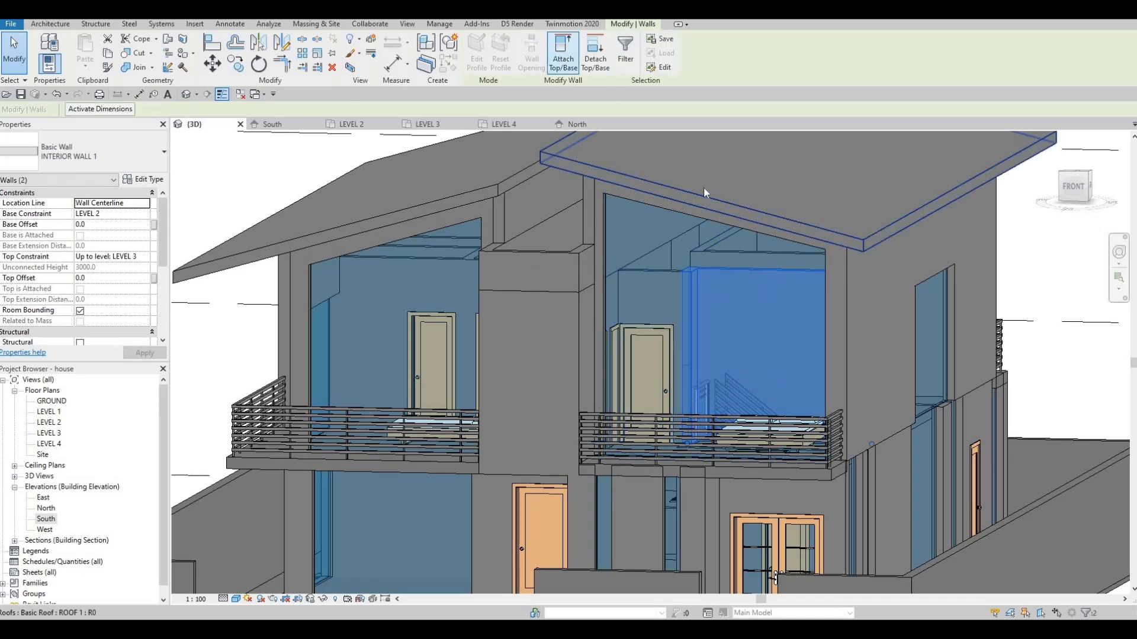
{"action": "left_click", "coordinate": [757, 270]}
{"action": "key", "text": "Escape"}
{"action": "key", "text": "Escape"}
Step: Attach the top of the INTERIOR WALL 1 at the back of the left-hand front bedroom to the sloped roof above it
{"action": "middle_click_drag", "start_coordinate": [719, 281], "coordinate": [509, 271], "text": "shift"}
{"action": "left_click", "coordinate": [542, 273]}
{"action": "key", "text": "Escape"}
{"action": "key", "text": "Escape"}
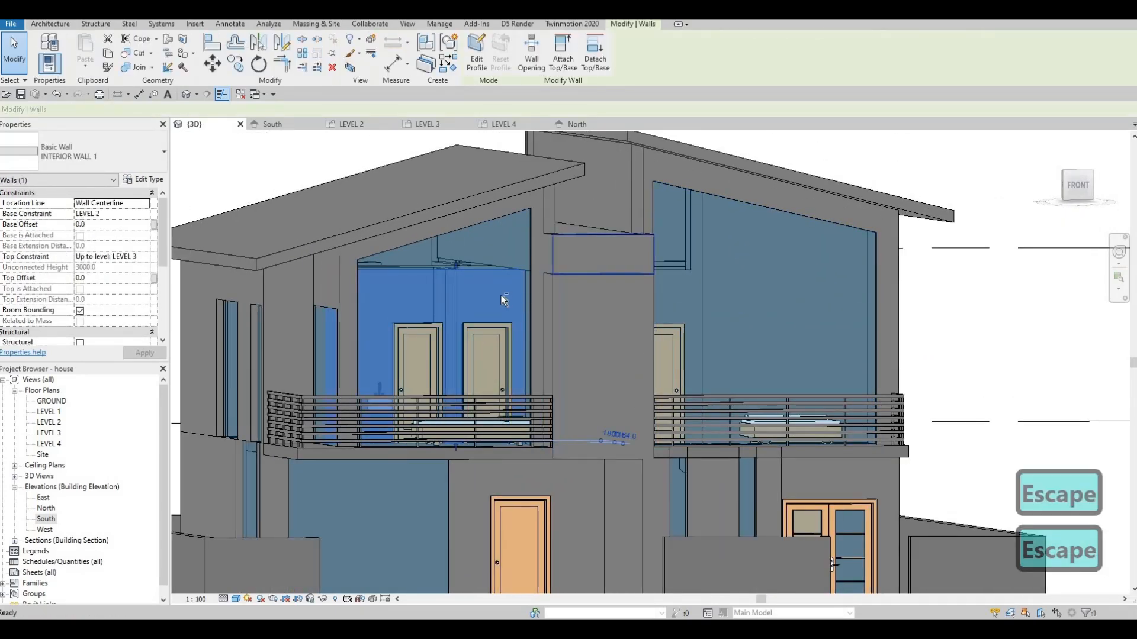
{"action": "middle_click_drag", "start_coordinate": [474, 311], "coordinate": [526, 70], "text": "shift"}
{"action": "left_click", "coordinate": [442, 283]}
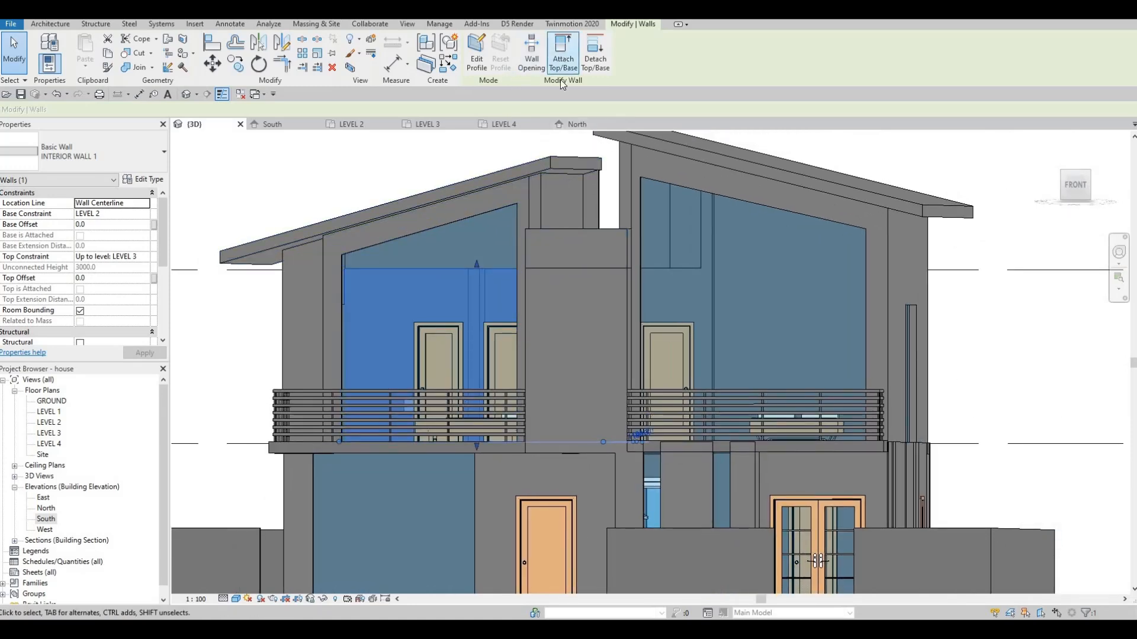
{"action": "middle_click_drag", "start_coordinate": [571, 275], "coordinate": [578, 251], "text": "shift"}
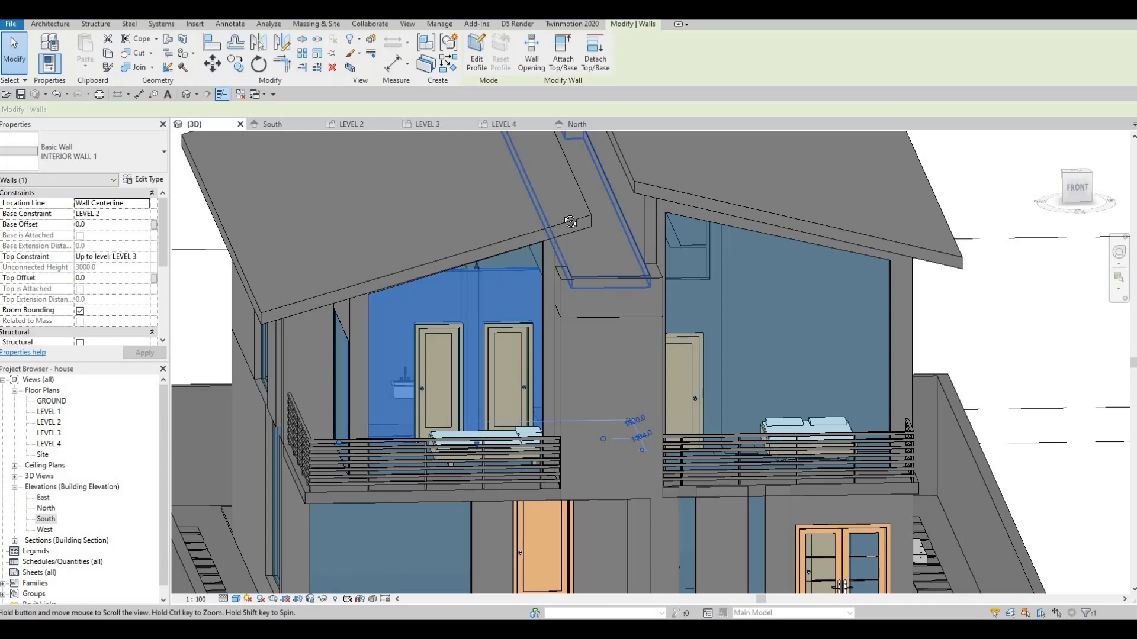
{"action": "middle_click_drag", "start_coordinate": [578, 223], "coordinate": [569, 232]}
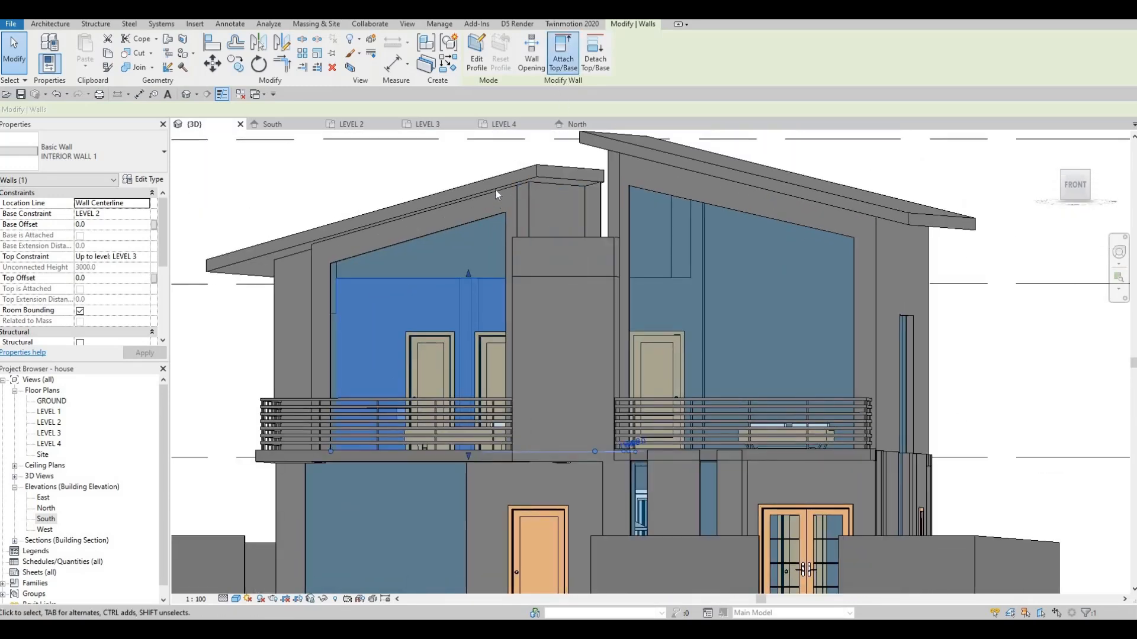
{"action": "left_click", "coordinate": [564, 59]}
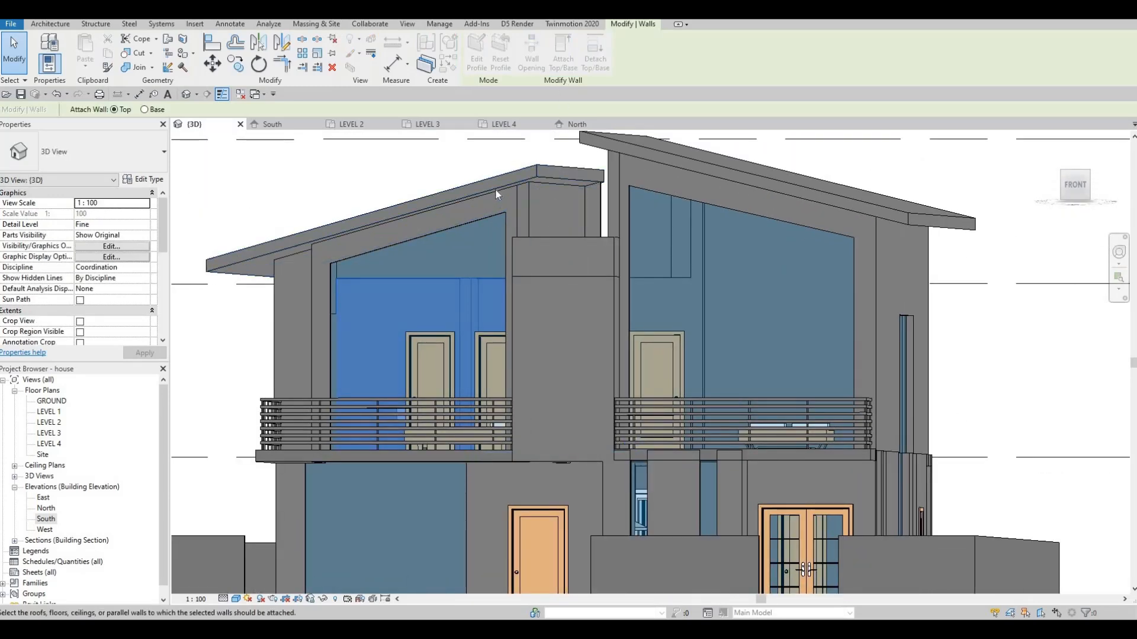
{"action": "left_click", "coordinate": [495, 212]}
Step: Attach the top of the INTERIOR WALL 1 containing the door behind the right-hand bedroom's curtain wall to the sloped roof above
{"action": "middle_click_drag", "start_coordinate": [495, 212], "coordinate": [637, 285], "text": "shift"}
{"action": "scroll", "coordinate": [554, 230], "scroll_direction": "up", "scroll_amount": 2}
{"action": "middle_click_drag", "start_coordinate": [694, 251], "coordinate": [693, 246], "text": "shift"}
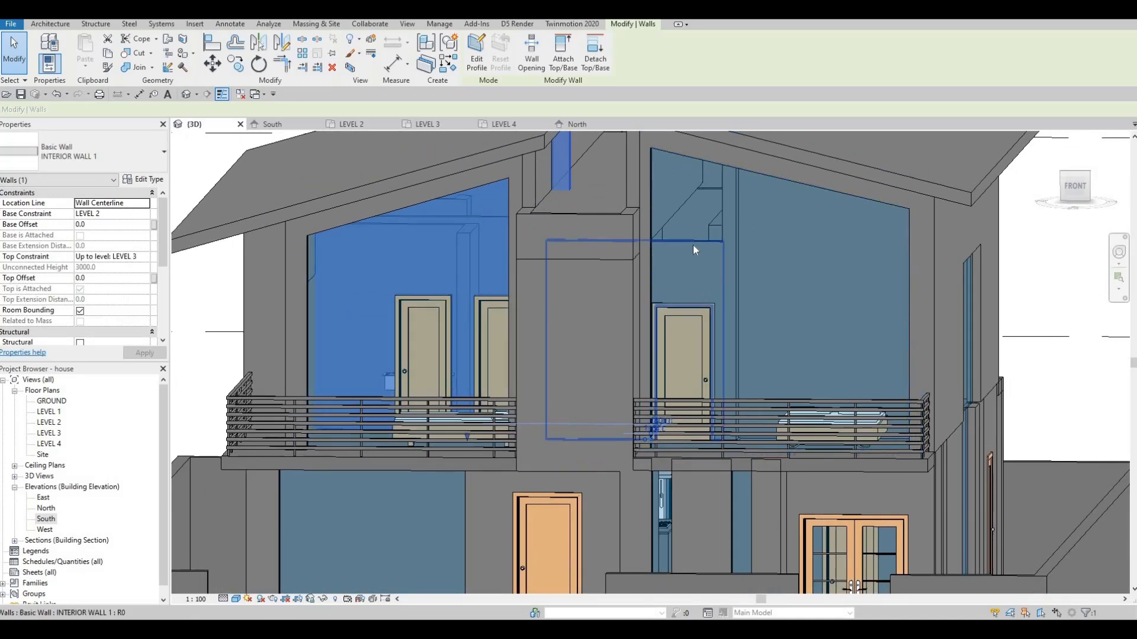
{"action": "key", "text": "Escape"}
{"action": "left_click", "coordinate": [693, 244]}
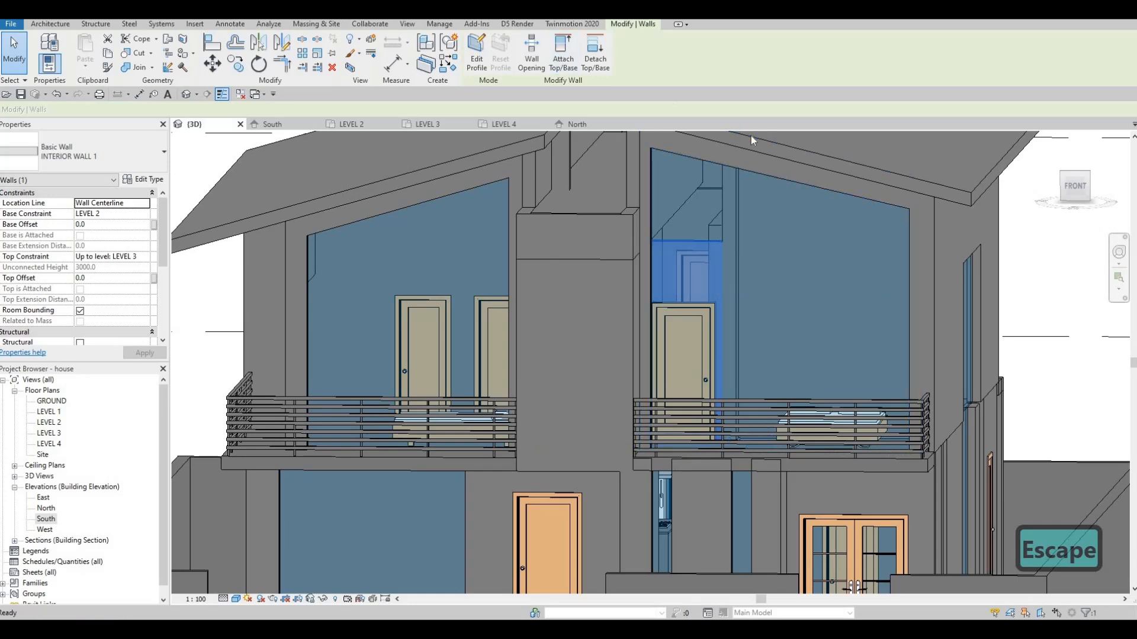
{"action": "middle_click_drag", "start_coordinate": [684, 327], "coordinate": [638, 269], "text": "shift"}
{"action": "key", "text": "Escape"}
Step: Open the right-hand bedroom's interior door wall for profile editing, leave it unedited, and undo the last two roof attachments
{"action": "left_click", "coordinate": [638, 269]}
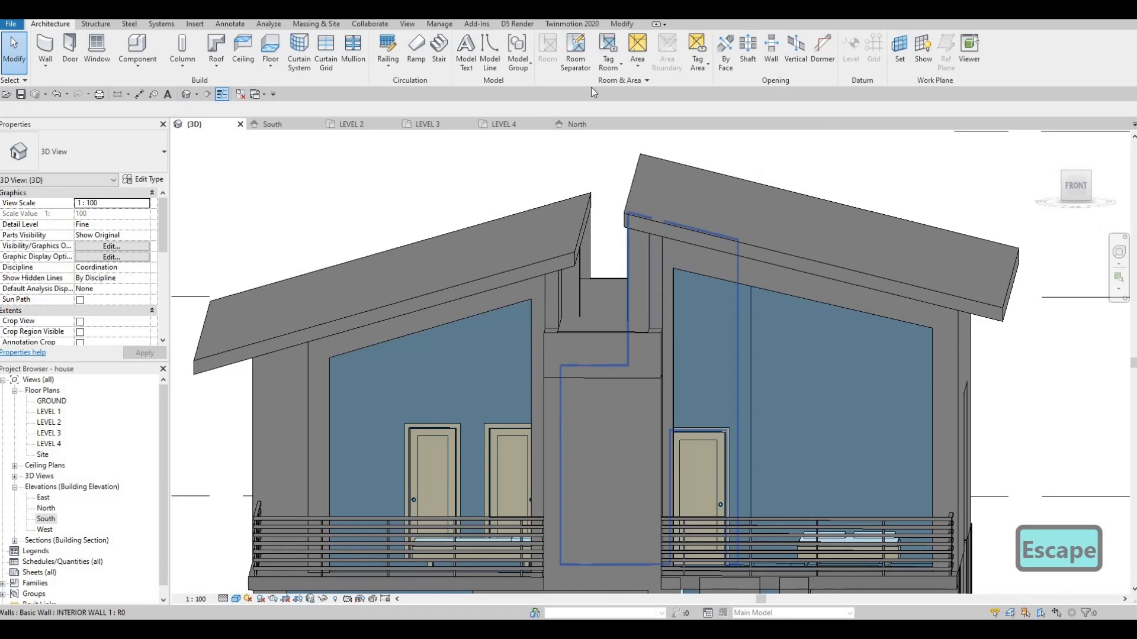
{"action": "left_click", "coordinate": [477, 52]}
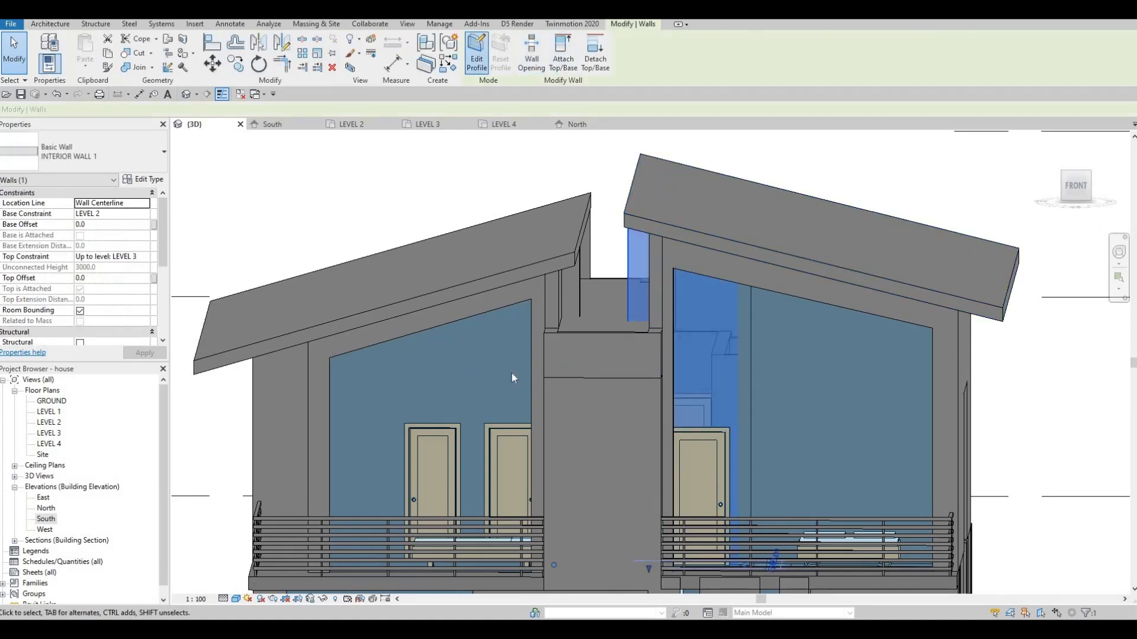
{"action": "left_click", "coordinate": [641, 324]}
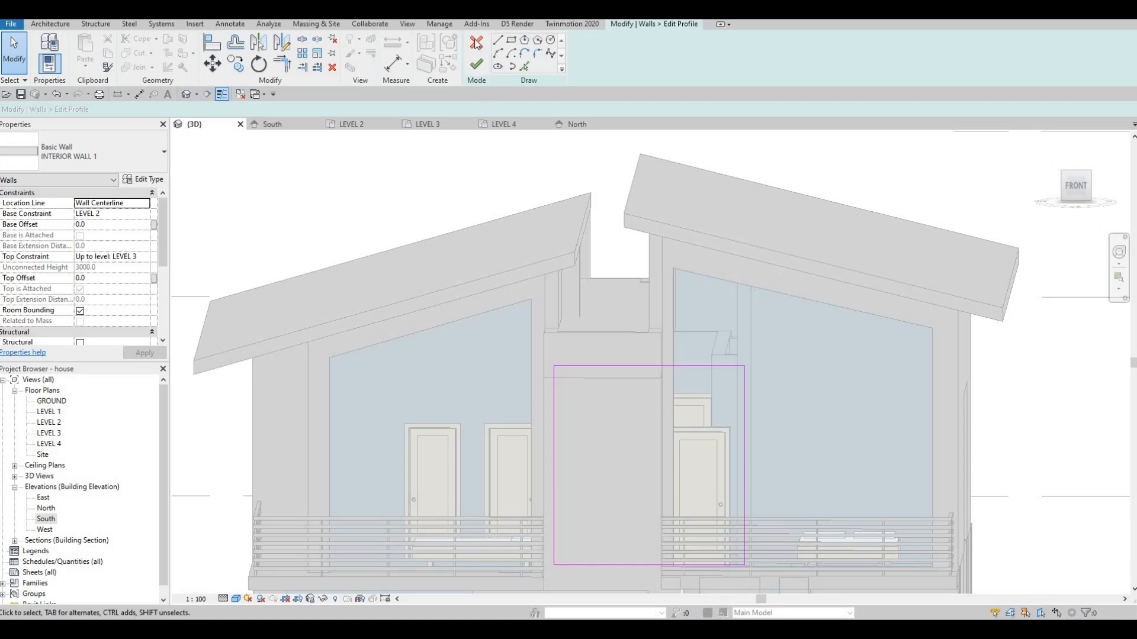
{"action": "key", "text": "Escape"}
{"action": "key", "text": "Escape"}
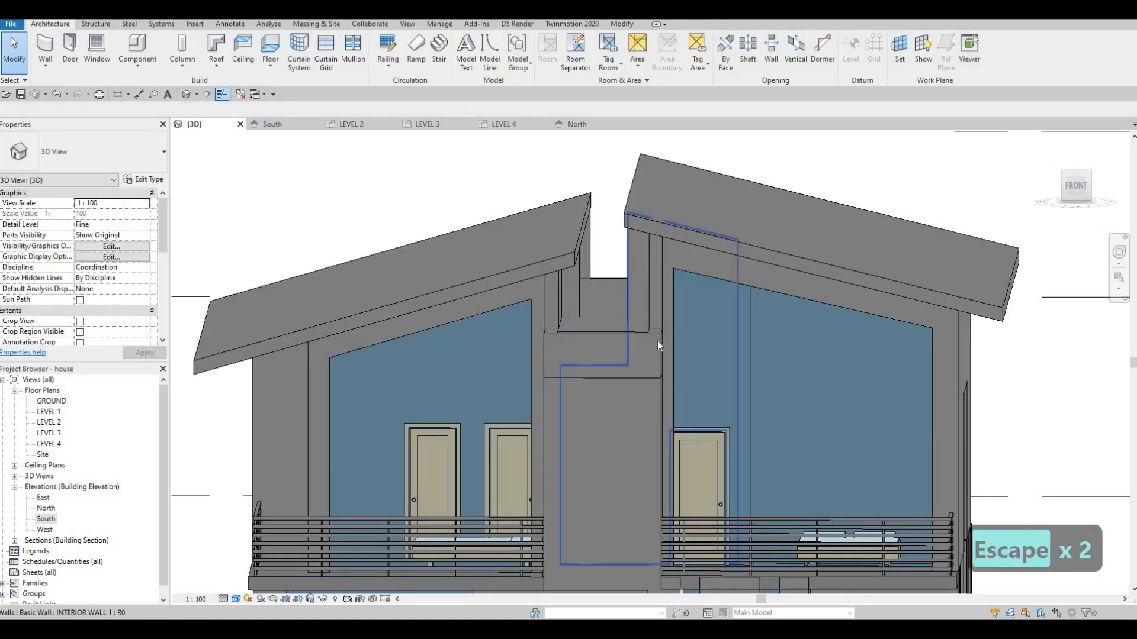
{"action": "key", "text": "ctrl+z"}
{"action": "key", "text": "ctrl+z"}
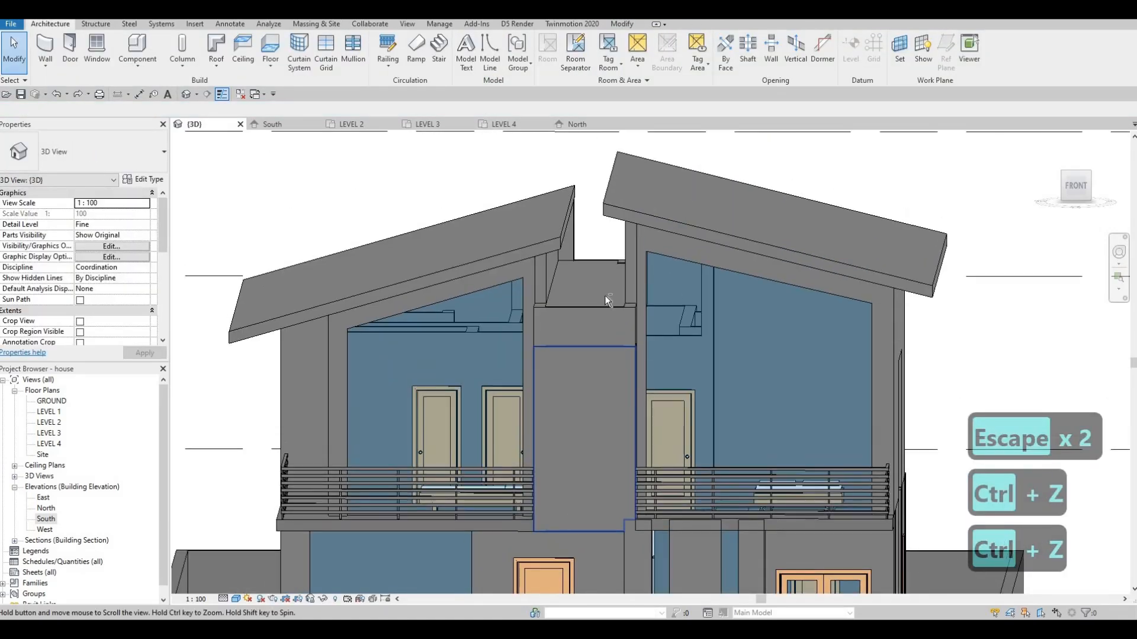
Step: Select the INTERIOR WALL 1 at the back of the left-hand front bedroom and locate it on the LEVEL 2 floor plan
{"action": "middle_click_drag", "start_coordinate": [584, 356], "coordinate": [474, 336], "text": "shift"}
{"action": "left_click", "coordinate": [474, 337]}
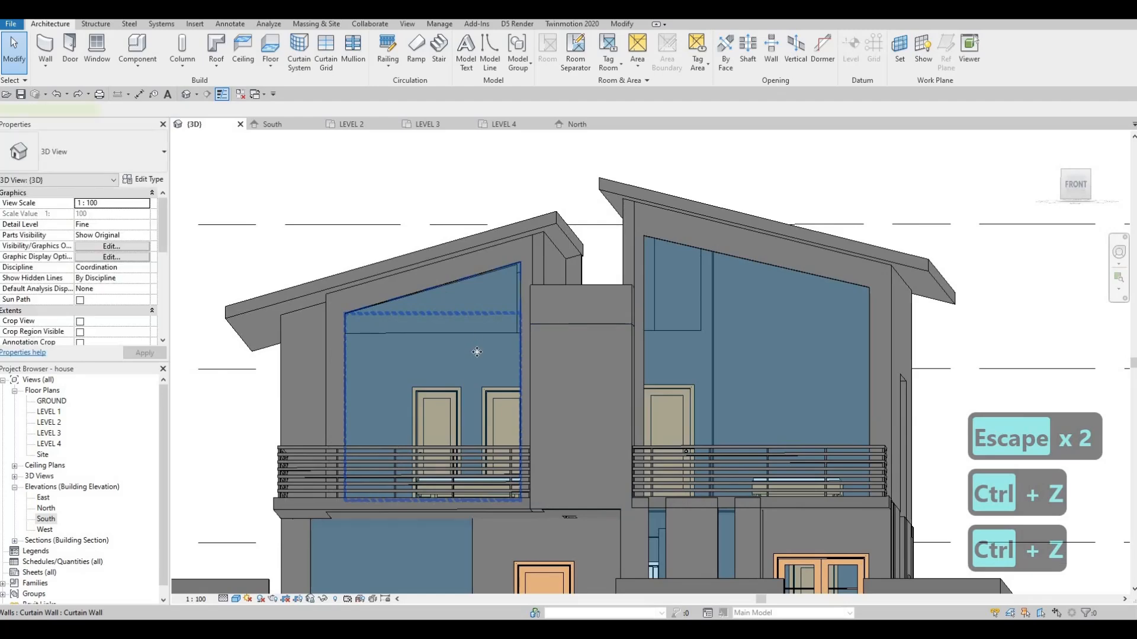
{"action": "middle_click_drag", "start_coordinate": [566, 430], "coordinate": [478, 325], "text": "shift"}
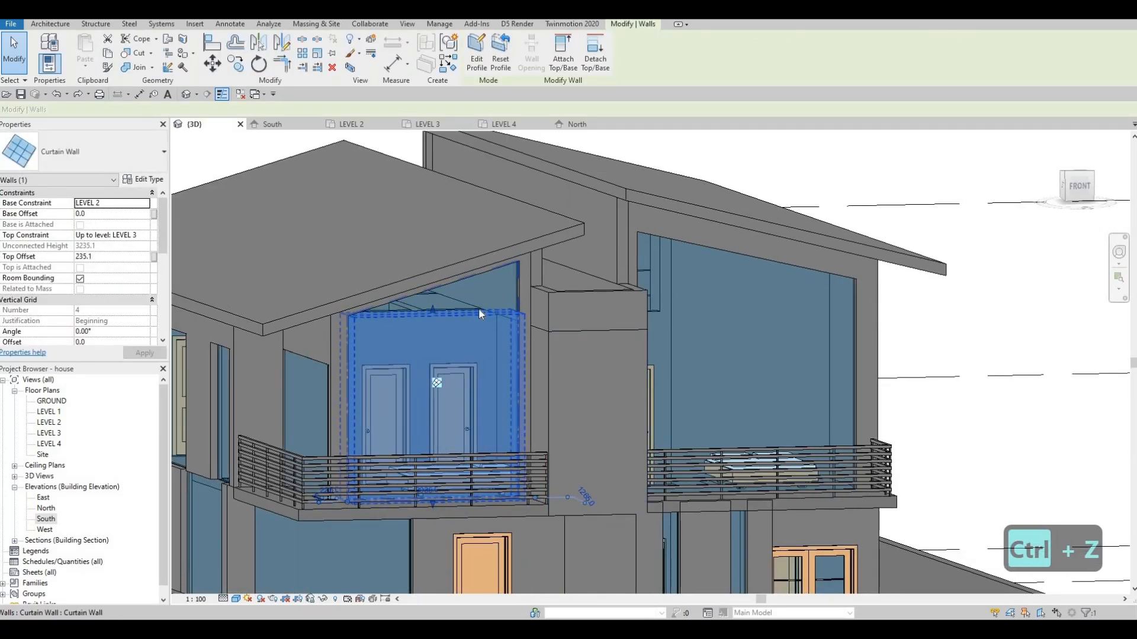
{"action": "key", "text": "Escape"}
{"action": "left_click", "coordinate": [479, 309]}
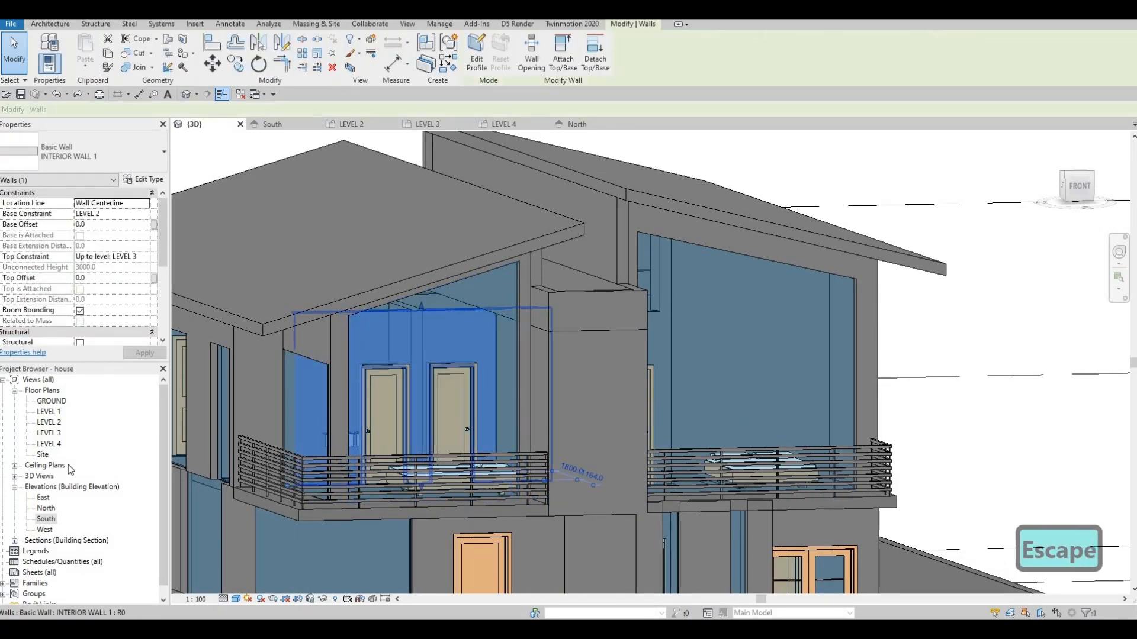
{"action": "double_click", "coordinate": [53, 423]}
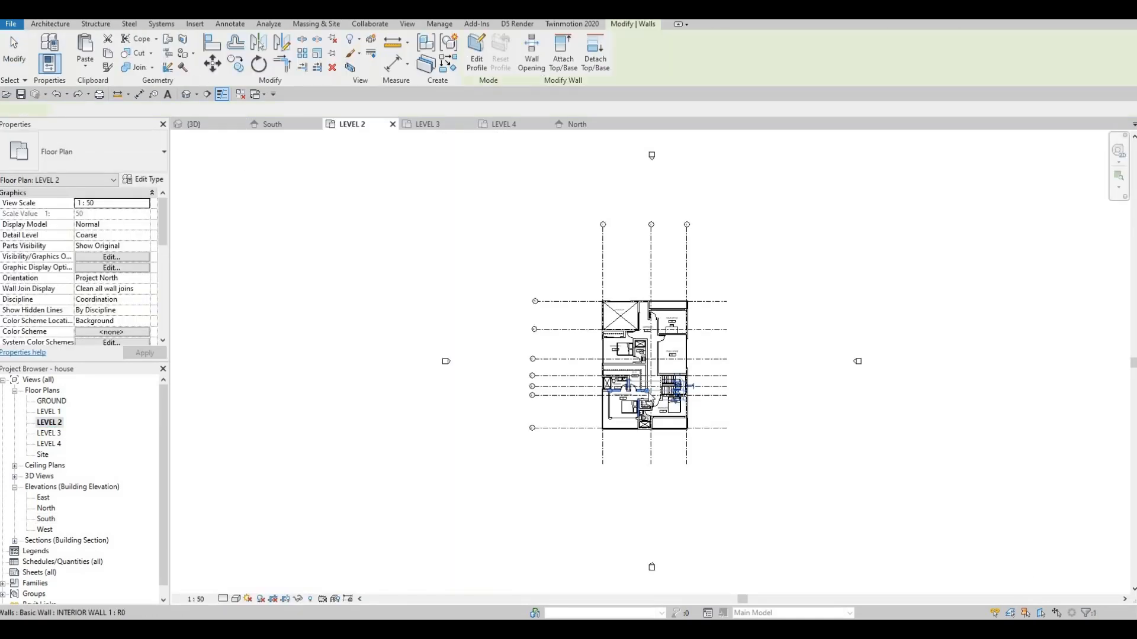
{"action": "scroll", "coordinate": [654, 370], "scroll_direction": "up", "scroll_amount": 6}
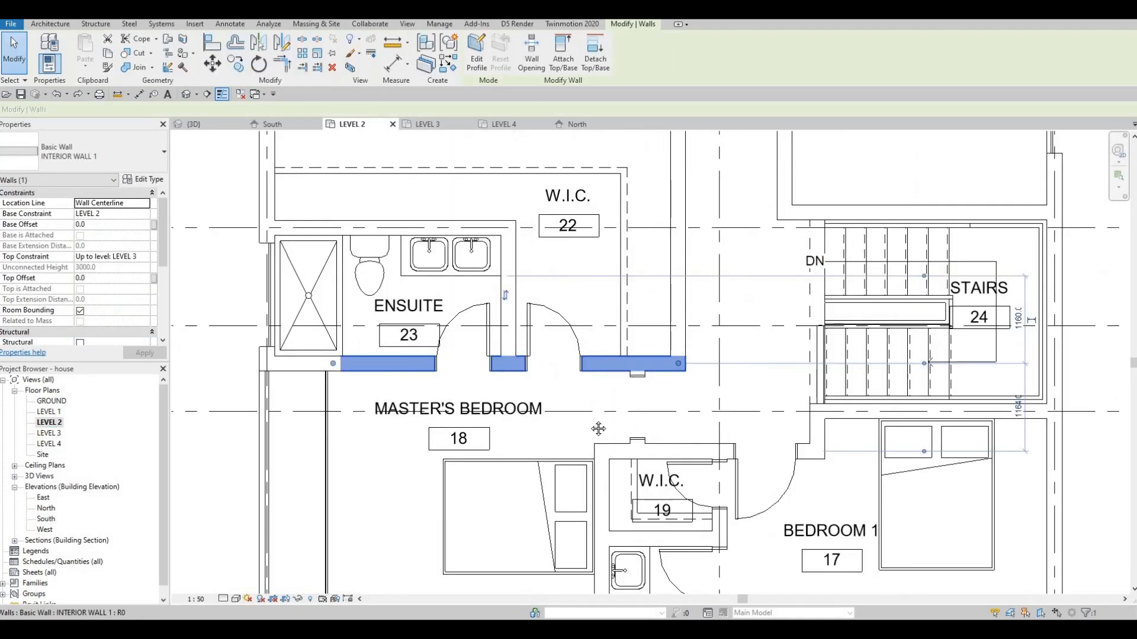
{"action": "scroll", "coordinate": [600, 418], "scroll_direction": "down", "scroll_amount": 4}
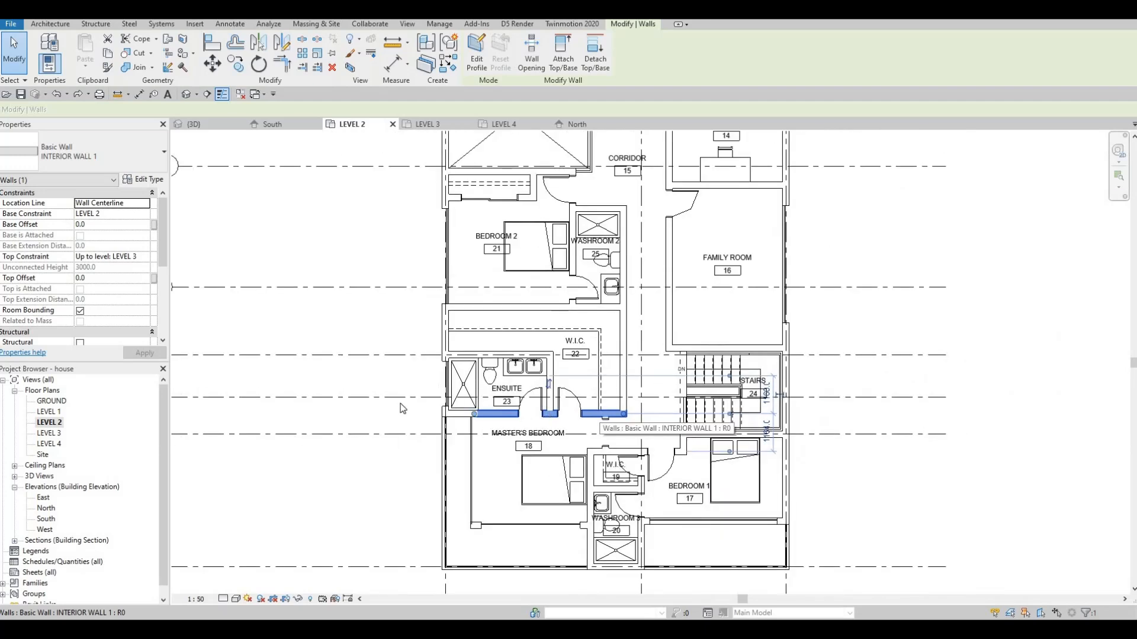
Step: On the LEVEL 3 plan, split the INTERIOR WALL 1 between the master's bedroom and walk-in closet just beside the closet door
{"action": "left_click", "coordinate": [427, 125]}
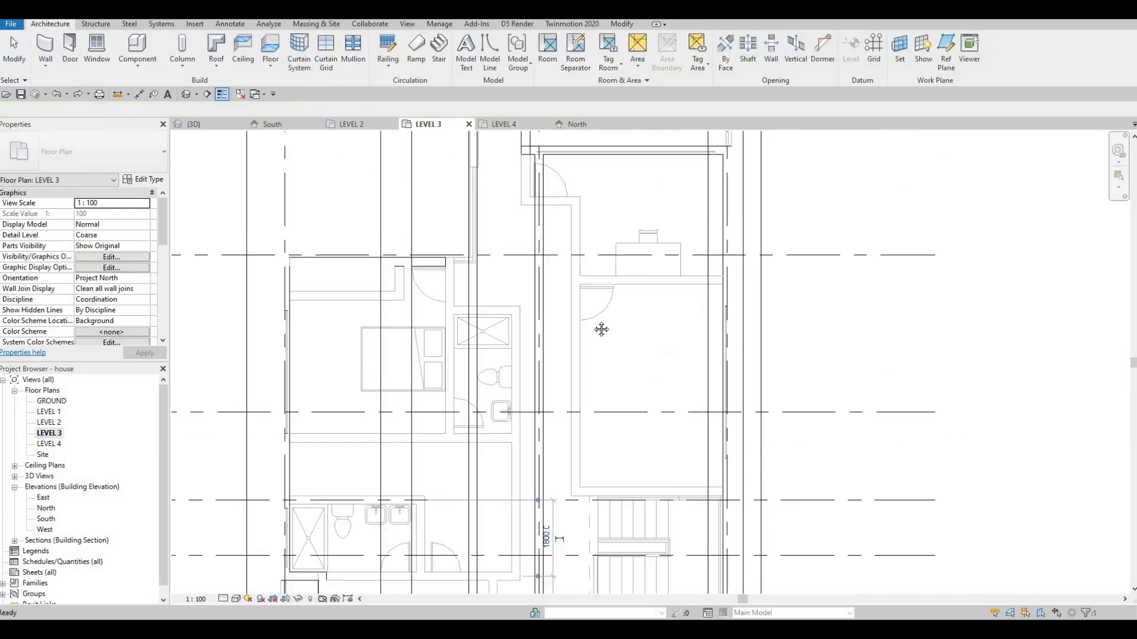
{"action": "scroll", "coordinate": [489, 425], "scroll_direction": "down", "scroll_amount": 2}
{"action": "middle_click_drag", "start_coordinate": [490, 426], "coordinate": [531, 301]}
{"action": "scroll", "coordinate": [496, 409], "scroll_direction": "up", "scroll_amount": 3}
{"action": "scroll", "coordinate": [522, 414], "scroll_direction": "up", "scroll_amount": 2}
{"action": "key", "text": "Escape"}
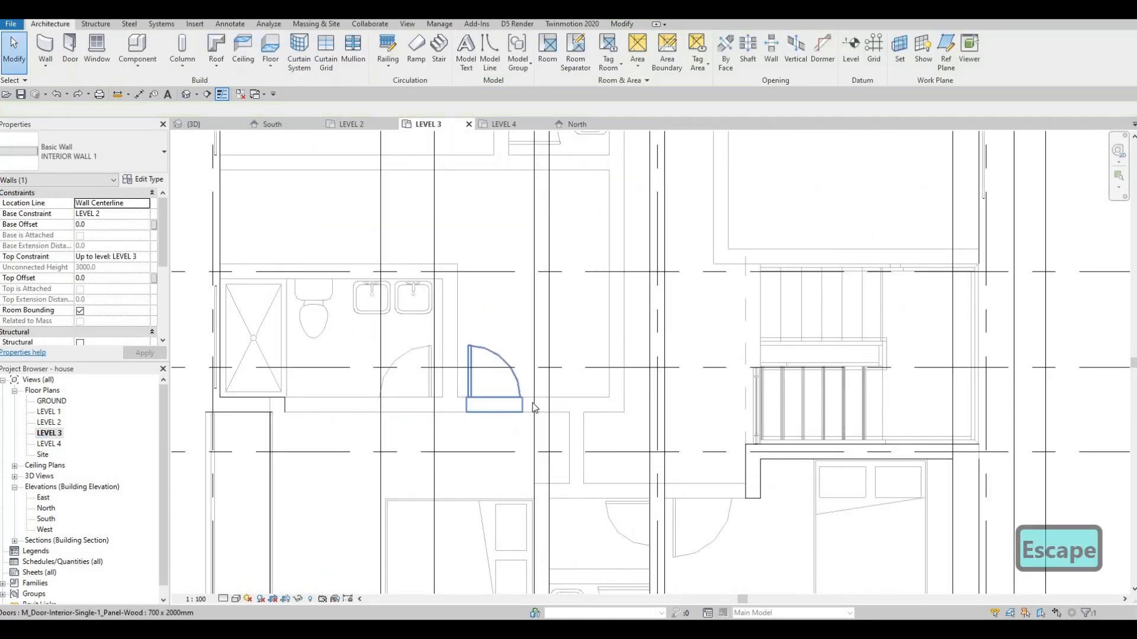
{"action": "key", "text": "Escape"}
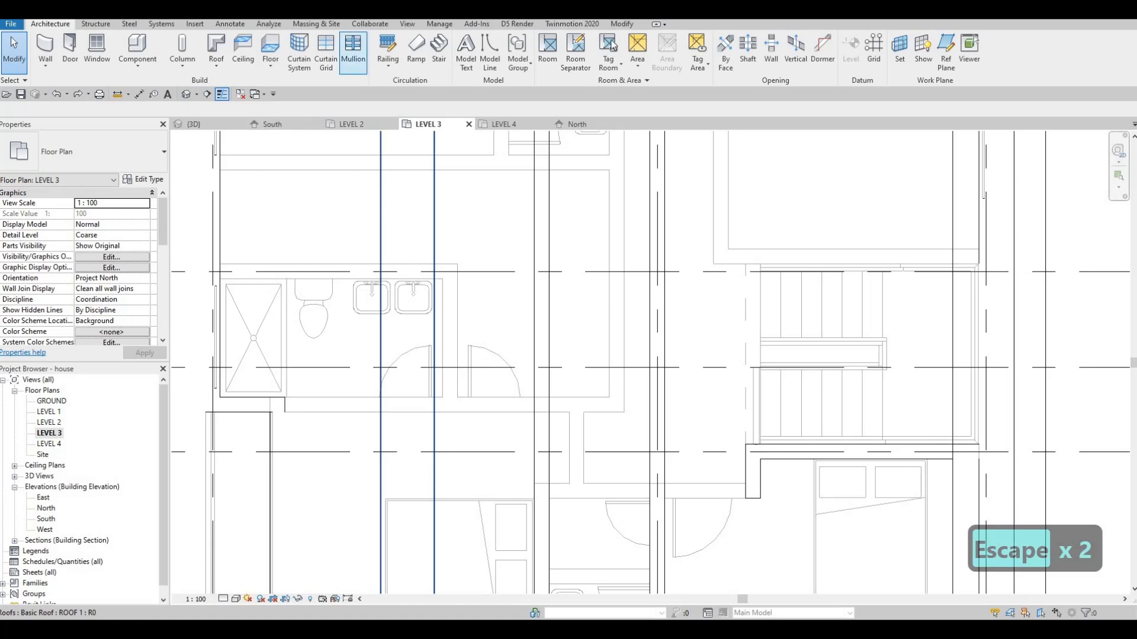
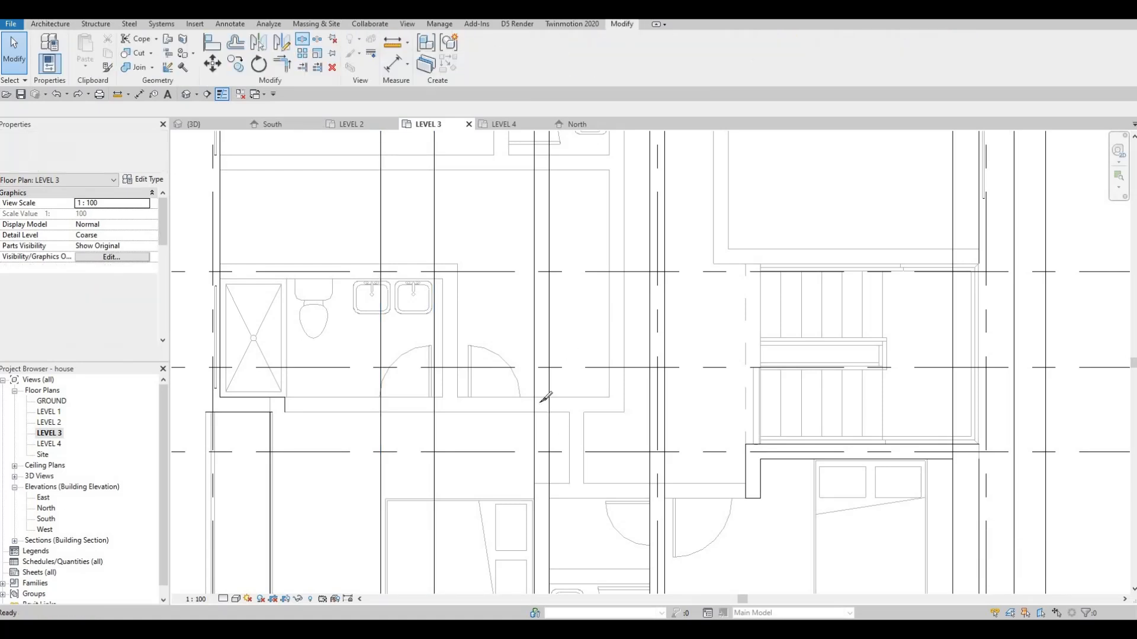
{"action": "left_click", "coordinate": [302, 39]}
{"action": "scroll", "coordinate": [533, 385], "scroll_direction": "up", "scroll_amount": 2}
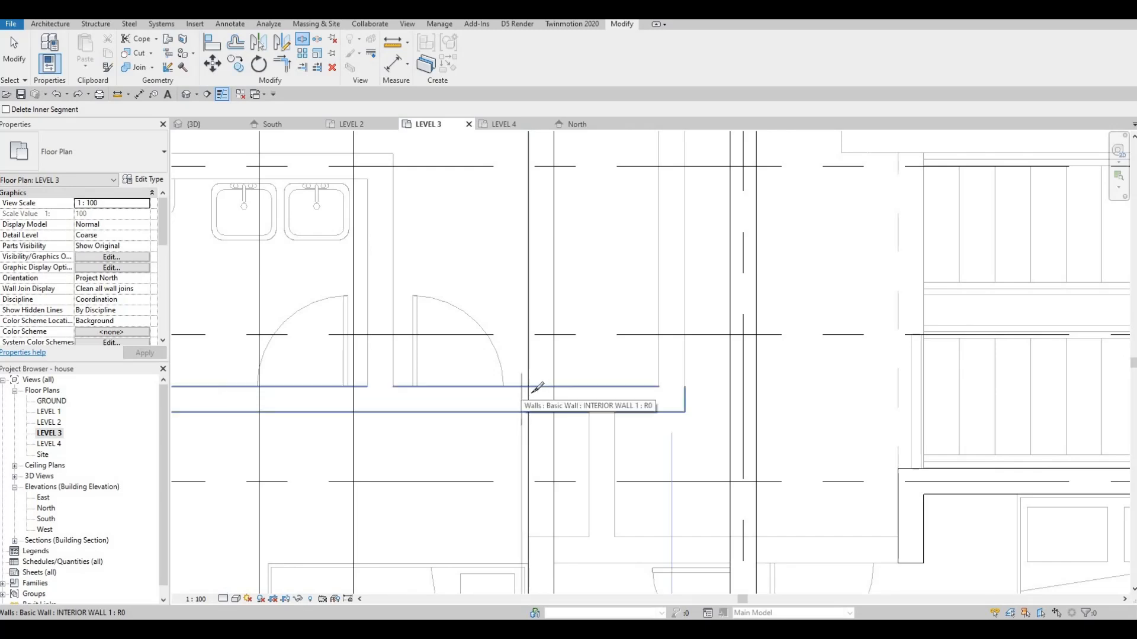
{"action": "scroll", "coordinate": [536, 384], "scroll_direction": "up", "scroll_amount": 3}
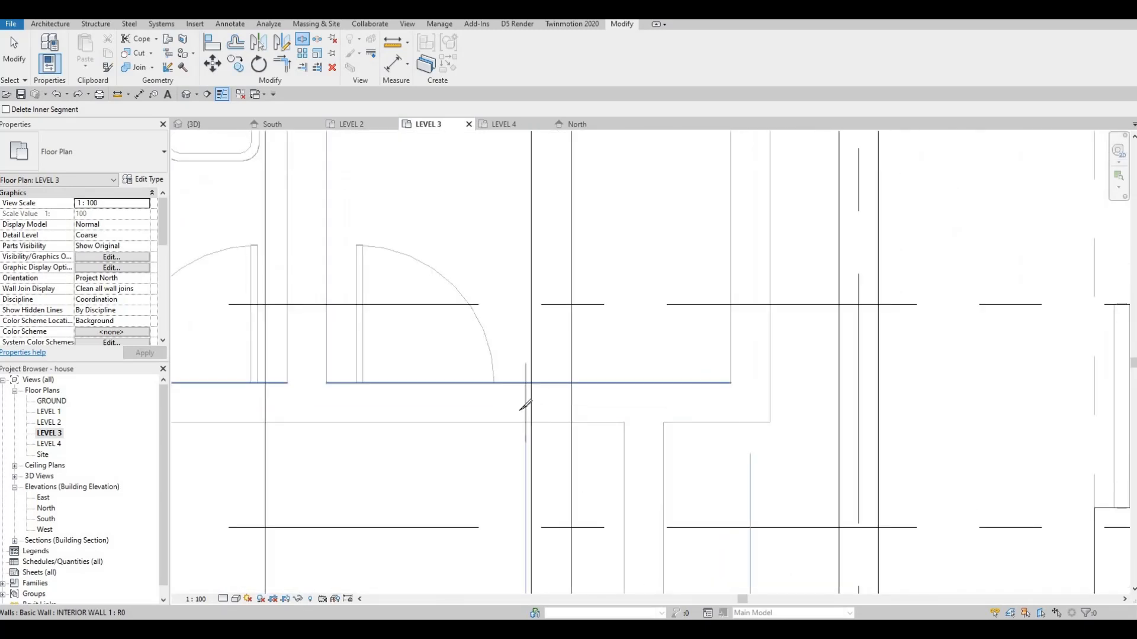
Step: Try to split the EXTERIOR WALL 1 at the entrance of bedroom 1 on the LEVEL 3 plan and end the split command
{"action": "scroll", "coordinate": [492, 408], "scroll_direction": "down", "scroll_amount": 1}
{"action": "middle_click_drag", "start_coordinate": [848, 422], "coordinate": [441, 423]}
{"action": "scroll", "coordinate": [473, 425], "scroll_direction": "down", "scroll_amount": 2}
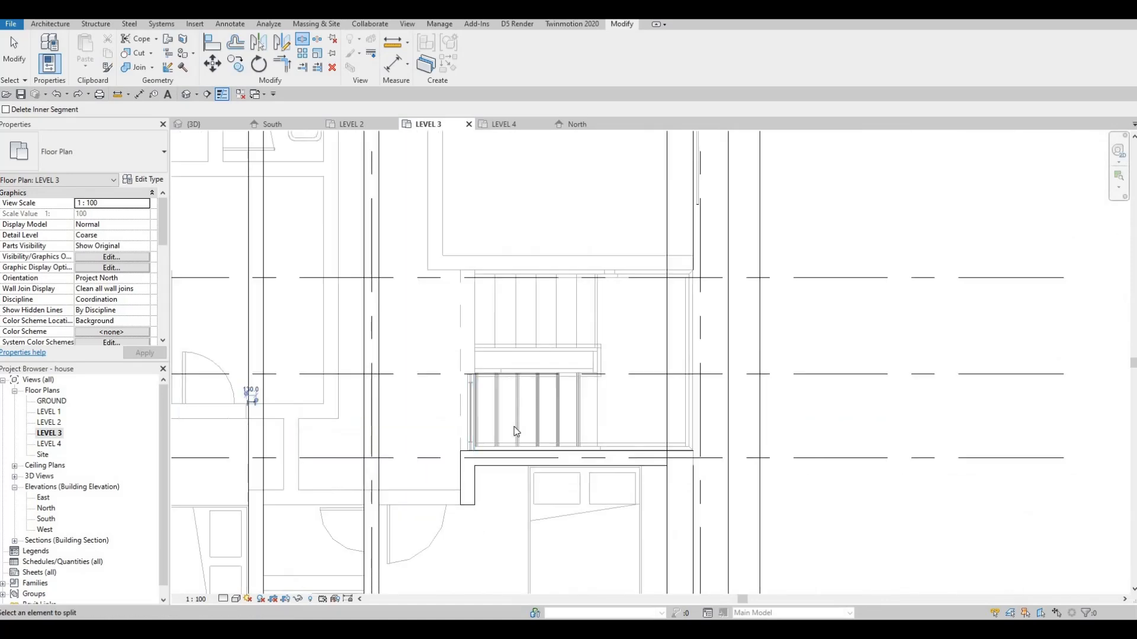
{"action": "scroll", "coordinate": [508, 444], "scroll_direction": "down", "scroll_amount": 2}
{"action": "middle_click_drag", "start_coordinate": [507, 461], "coordinate": [441, 446]}
{"action": "scroll", "coordinate": [503, 436], "scroll_direction": "down", "scroll_amount": 3}
{"action": "scroll", "coordinate": [440, 441], "scroll_direction": "up", "scroll_amount": 3}
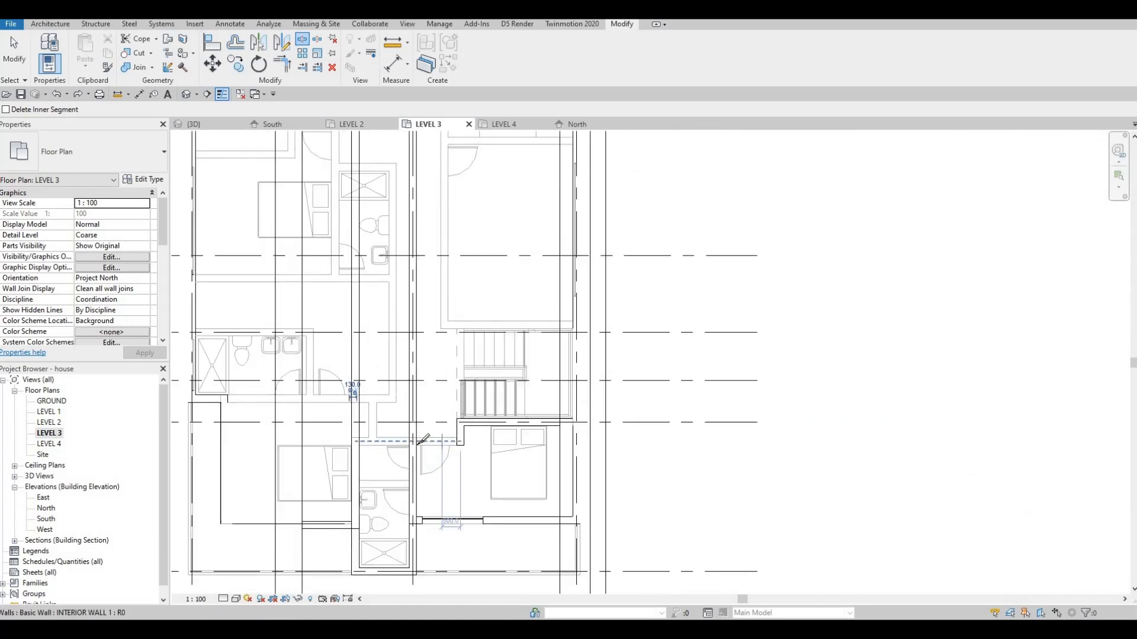
{"action": "scroll", "coordinate": [422, 437], "scroll_direction": "up", "scroll_amount": 1}
{"action": "scroll", "coordinate": [424, 431], "scroll_direction": "up", "scroll_amount": 4}
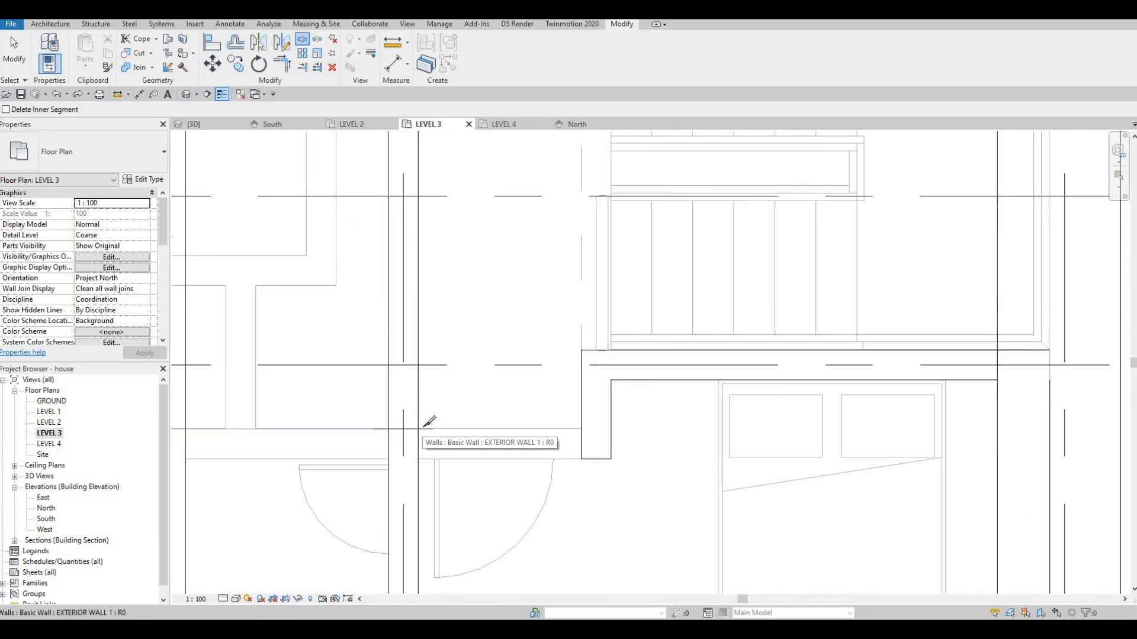
{"action": "key", "text": "Escape"}
{"action": "key", "text": "Escape"}
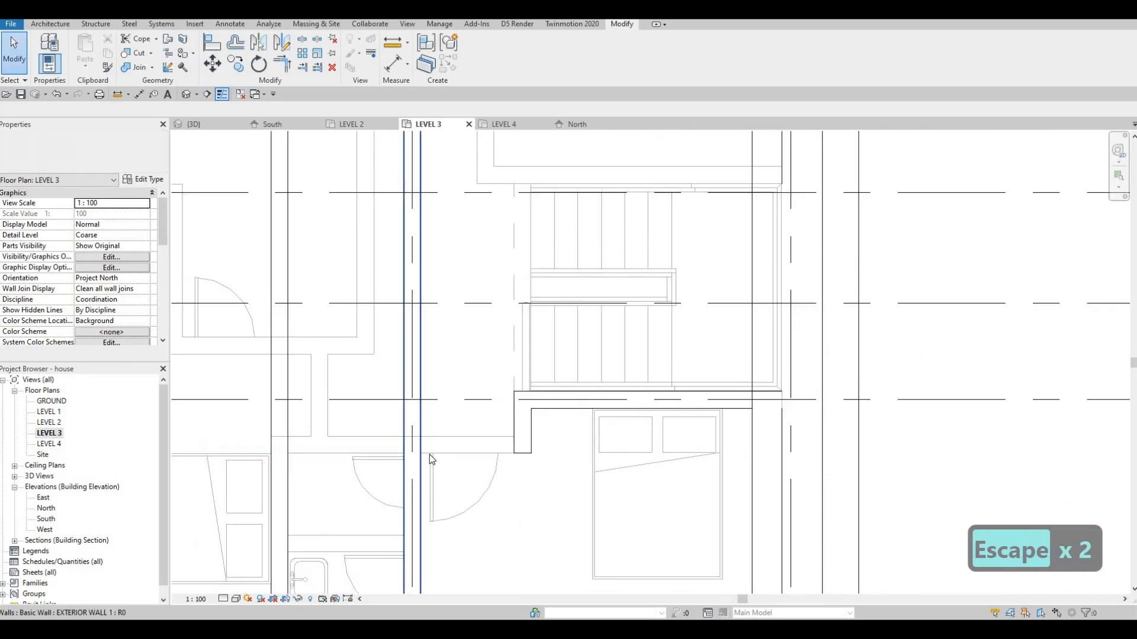
{"action": "key", "text": "Escape"}
{"action": "left_click", "coordinate": [429, 452]}
{"action": "key", "text": "Escape"}
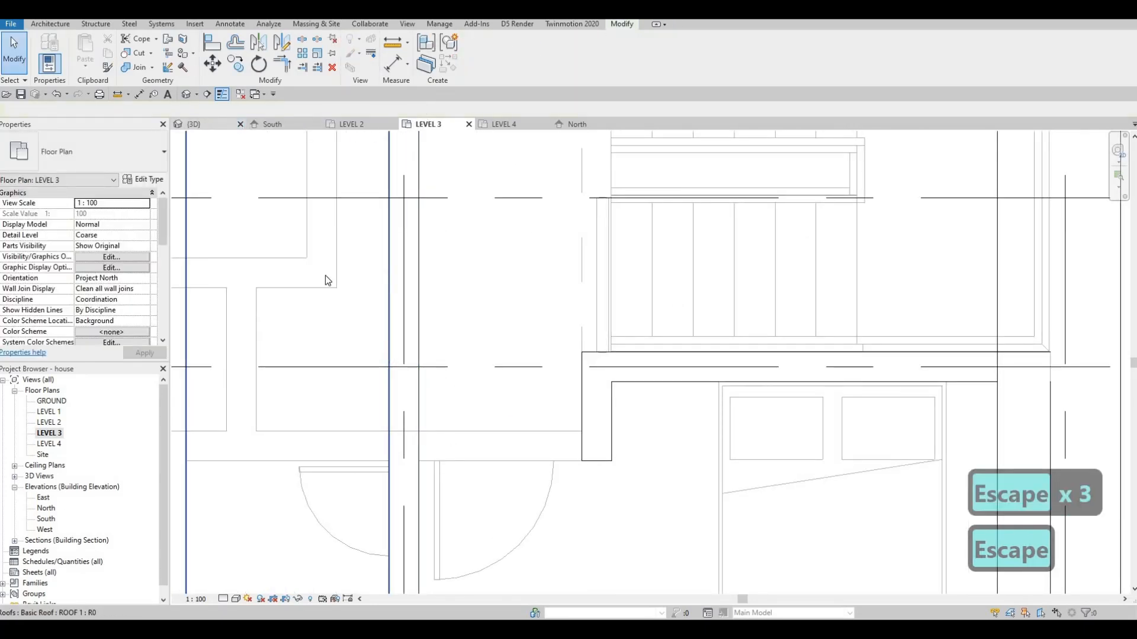
Step: Try to attach the left-hand front bedroom's curtain wall to the sloped roof in 3D, unjoining the elements, and undo the attachment
{"action": "left_click", "coordinate": [209, 124]}
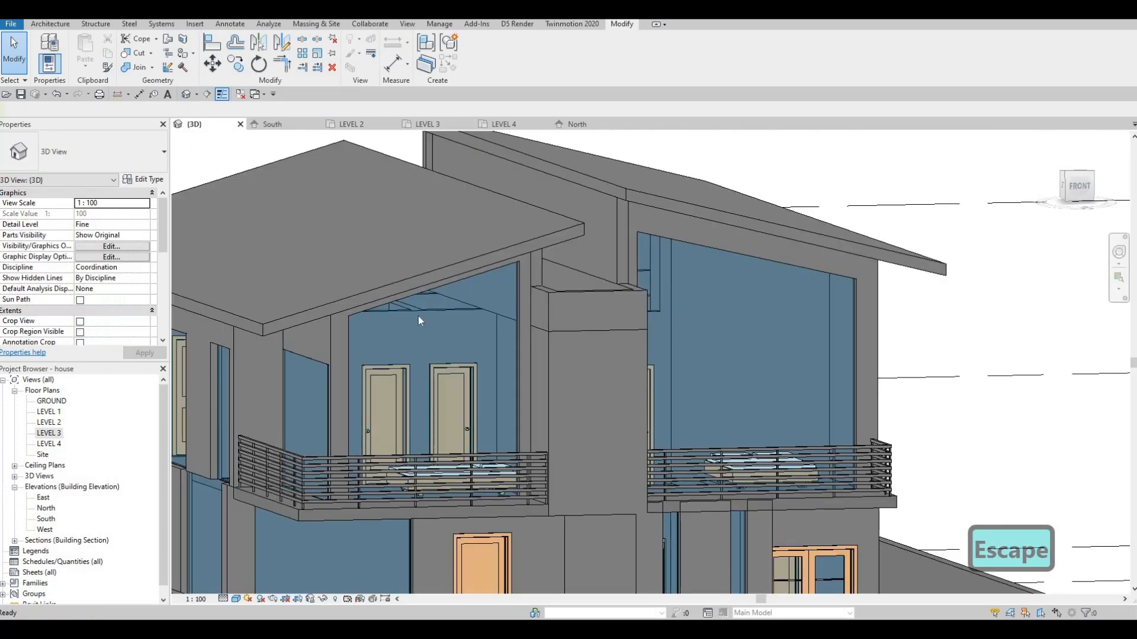
{"action": "key", "text": "Escape"}
{"action": "left_click", "coordinate": [418, 316]}
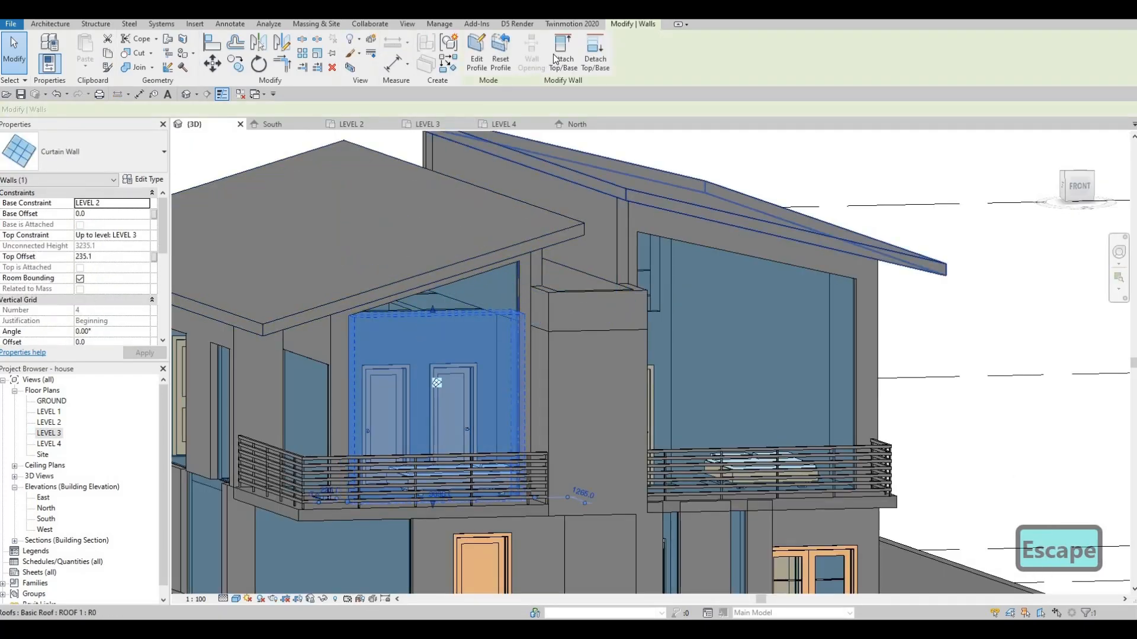
{"action": "left_click", "coordinate": [496, 252]}
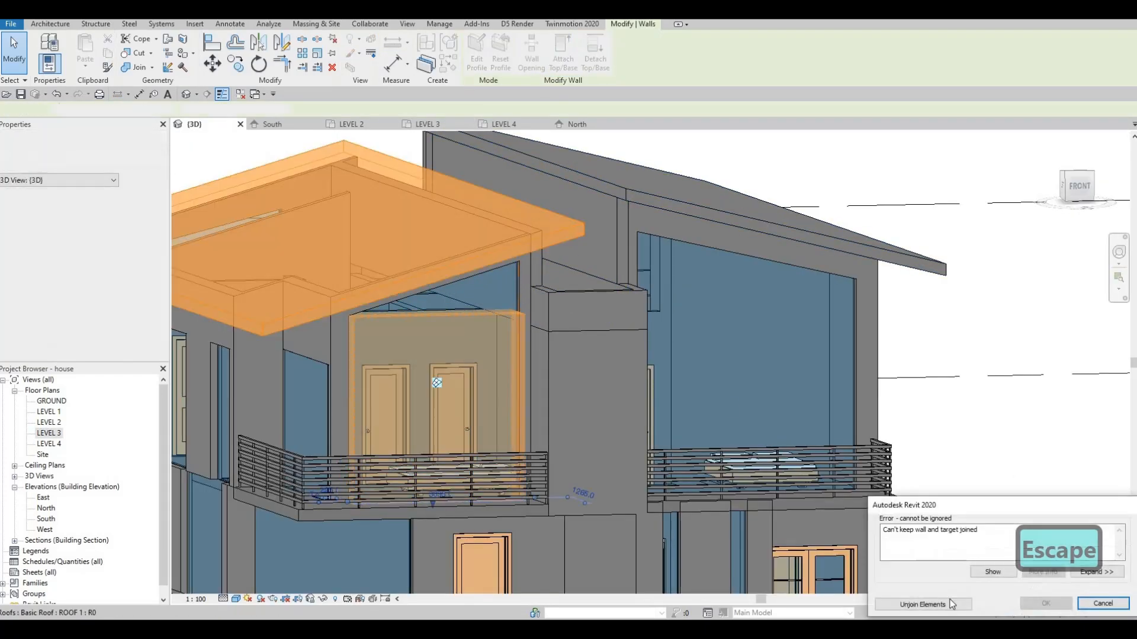
{"action": "left_click", "coordinate": [941, 608]}
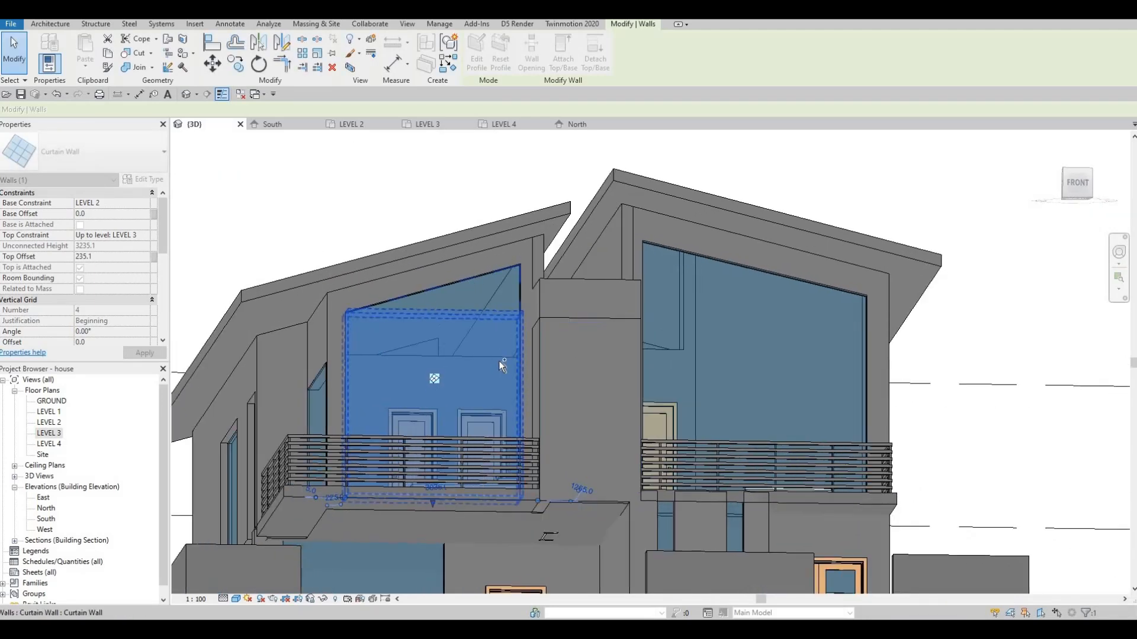
{"action": "key", "text": "Escape"}
{"action": "key", "text": "ctrl+z"}
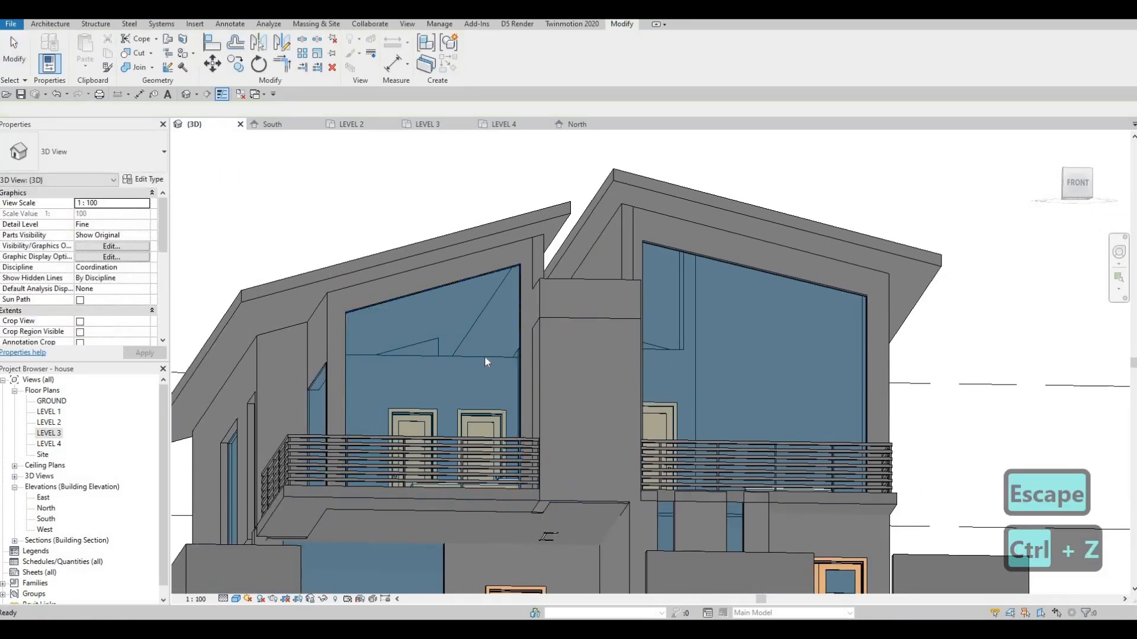
Step: Attach the top of INTERIOR WALL 1 behind the left-hand front bedroom's curtain wall to the sloped roof
{"action": "key", "text": "Escape"}
{"action": "left_click", "coordinate": [485, 356]}
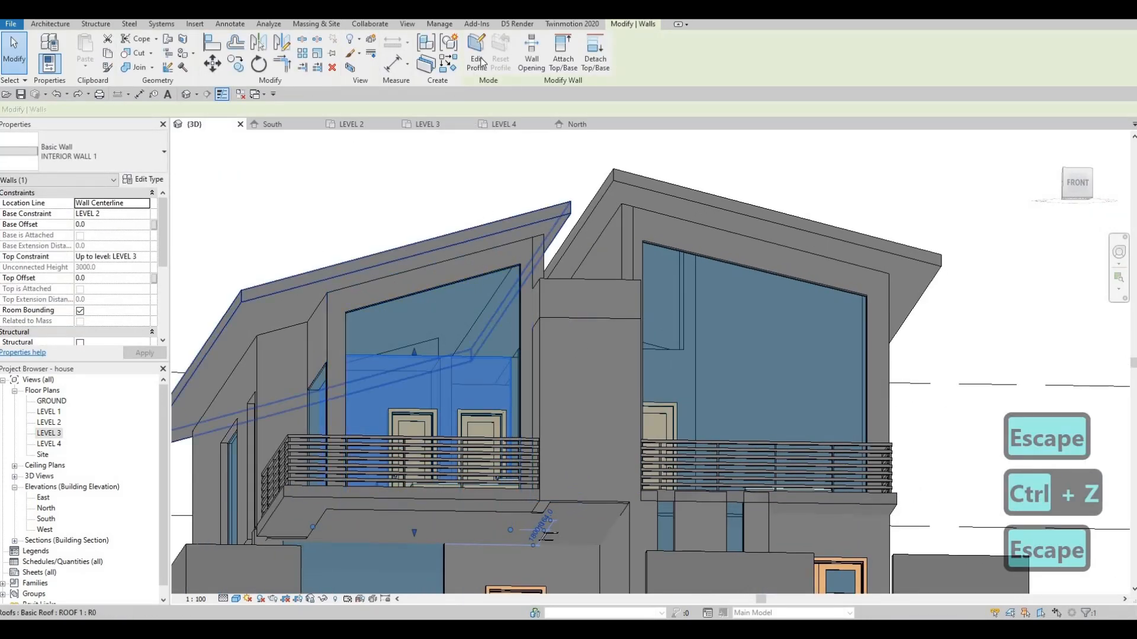
{"action": "left_click", "coordinate": [480, 244]}
{"action": "key", "text": "Escape"}
Step: Attach the top of INTERIOR WALL 1 containing the door behind the right-hand front bedroom's curtain wall to the sloped roof
{"action": "middle_click_drag", "start_coordinate": [544, 410], "coordinate": [616, 392], "text": "shift"}
{"action": "scroll", "coordinate": [514, 324], "scroll_direction": "up", "scroll_amount": 1}
{"action": "scroll", "coordinate": [533, 337], "scroll_direction": "up", "scroll_amount": 3}
{"action": "middle_click_drag", "start_coordinate": [557, 349], "coordinate": [813, 336], "text": "shift"}
{"action": "scroll", "coordinate": [592, 379], "scroll_direction": "down", "scroll_amount": 2}
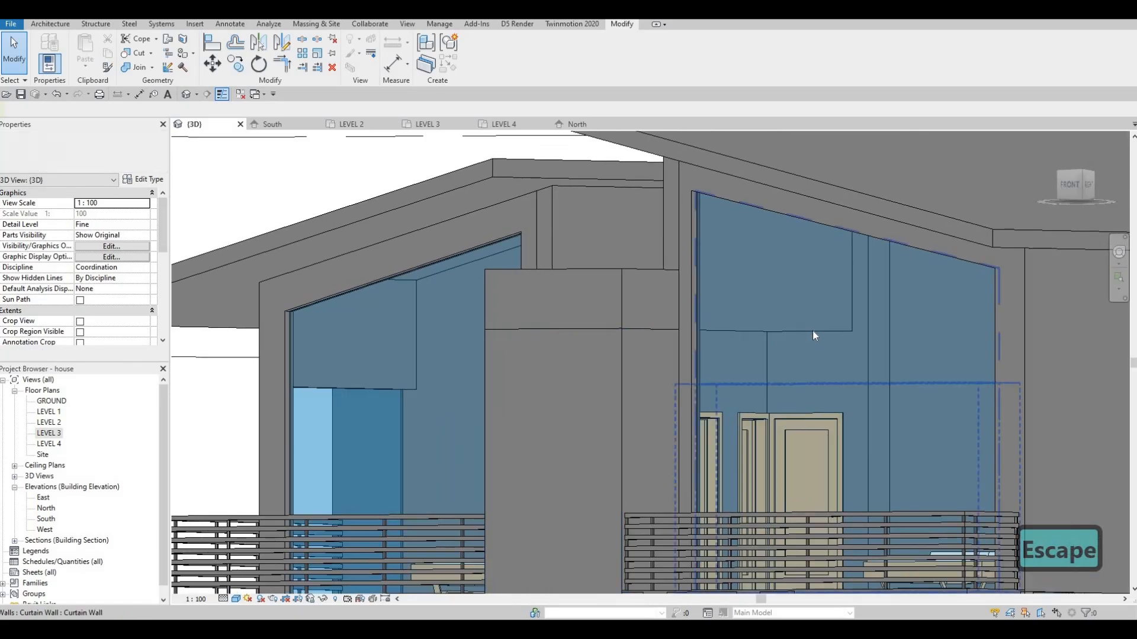
{"action": "key", "text": "Tab"}
{"action": "key", "text": "Tab"}
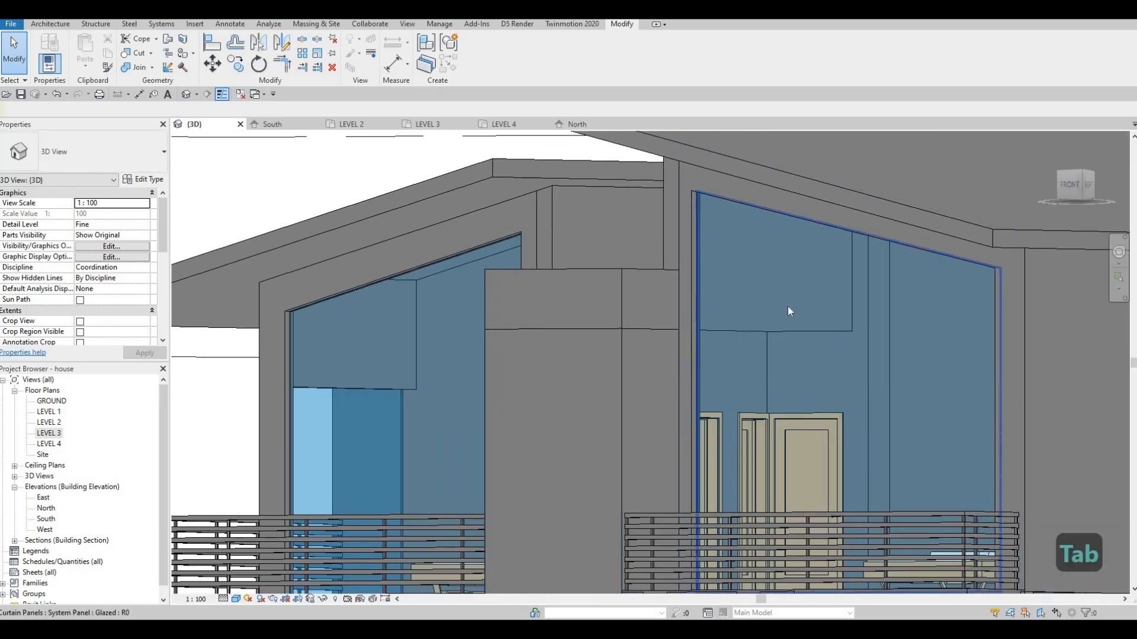
{"action": "left_click", "coordinate": [787, 308]}
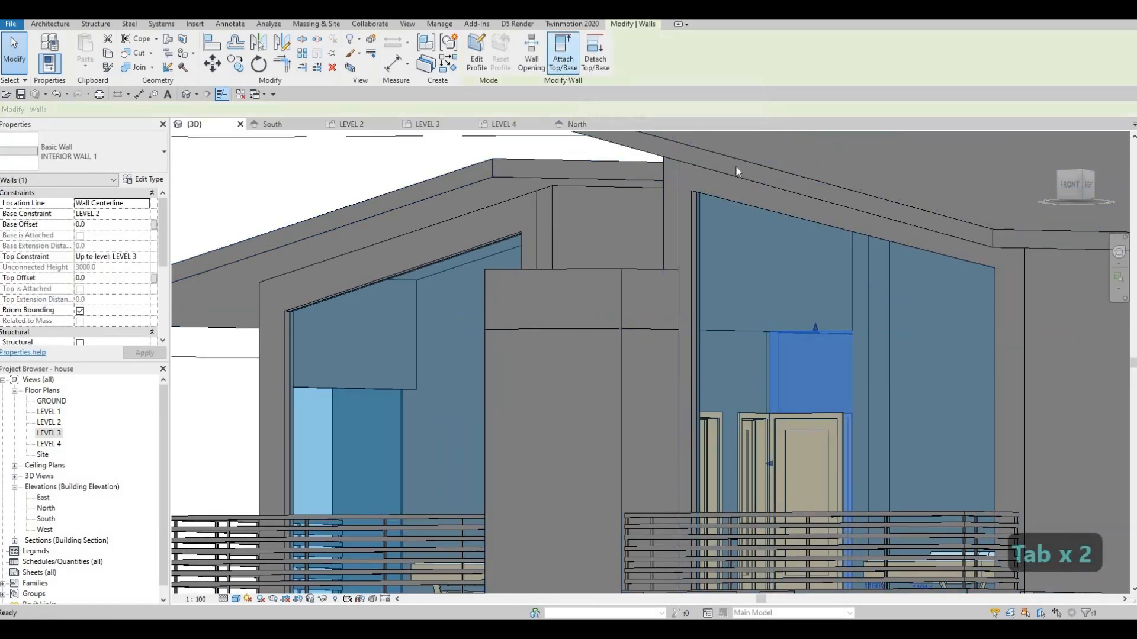
{"action": "left_click", "coordinate": [733, 226]}
{"action": "scroll", "coordinate": [822, 354], "scroll_direction": "down", "scroll_amount": 2}
{"action": "middle_click_drag", "start_coordinate": [807, 331], "coordinate": [760, 318], "text": "shift"}
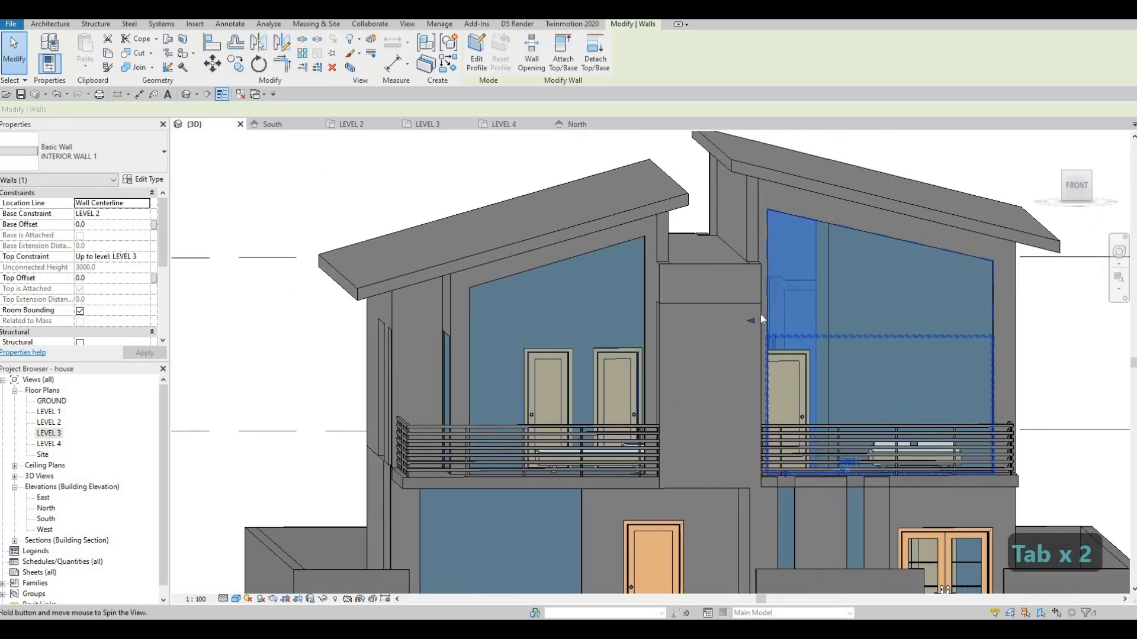
Step: Examine the interior walls behind both front curtain walls and their fit beneath the sloped roofs
{"action": "scroll", "coordinate": [757, 313], "scroll_direction": "up", "scroll_amount": 6}
{"action": "key", "text": "Escape"}
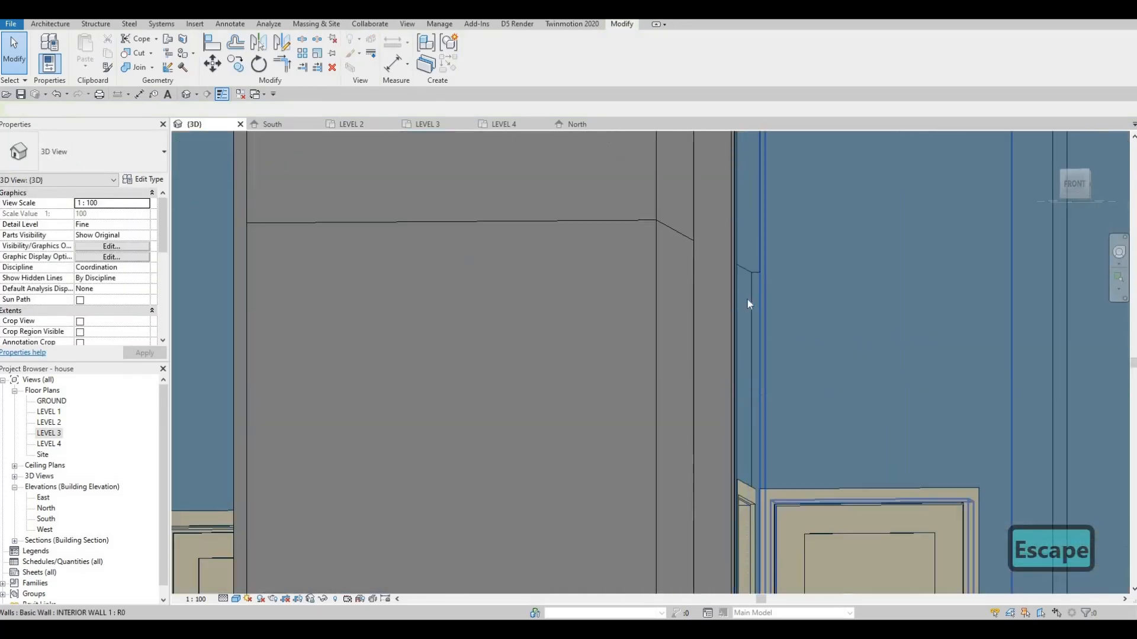
{"action": "scroll", "coordinate": [734, 335], "scroll_direction": "down", "scroll_amount": 8}
{"action": "middle_click_drag", "start_coordinate": [707, 340], "coordinate": [494, 343], "text": "shift"}
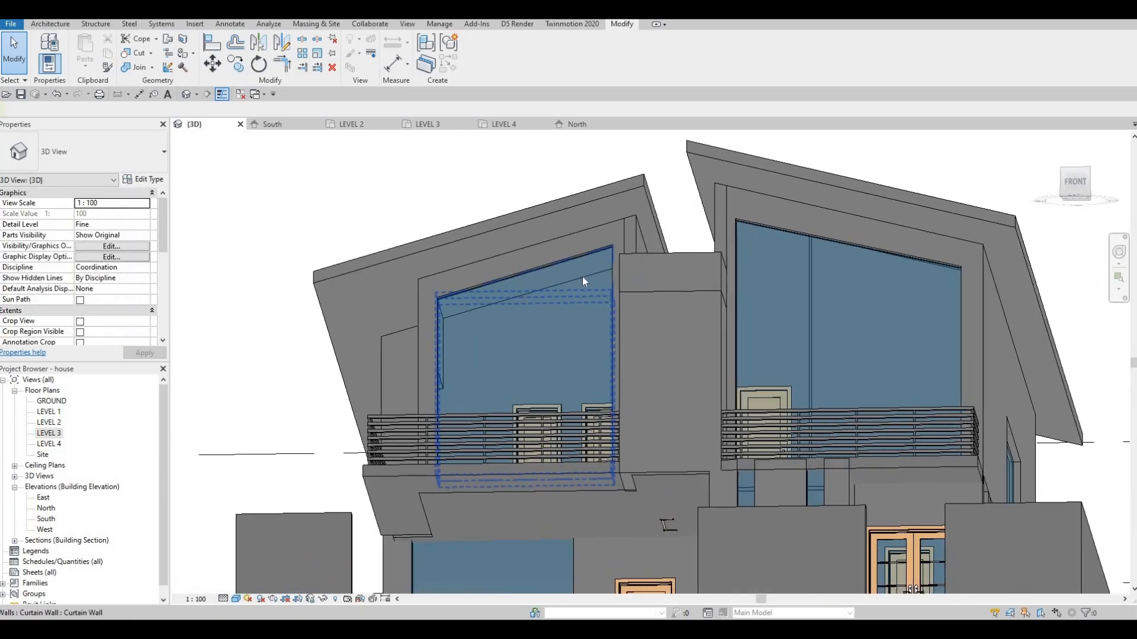
{"action": "scroll", "coordinate": [595, 251], "scroll_direction": "down", "scroll_amount": 5}
{"action": "key", "text": "Escape"}
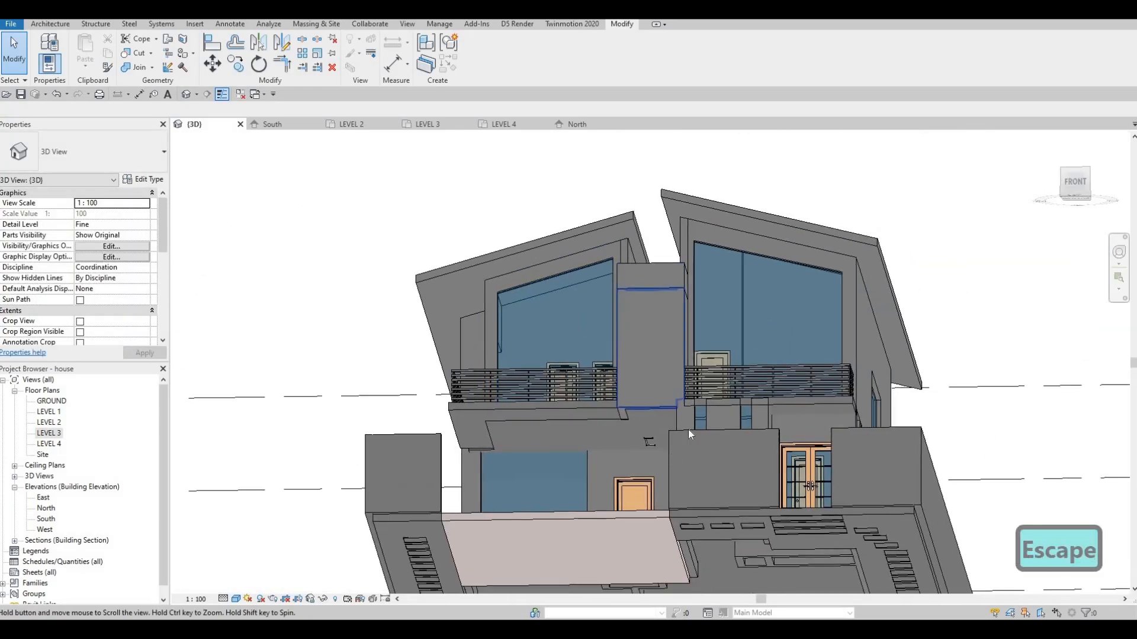
{"action": "middle_click_drag", "start_coordinate": [688, 430], "coordinate": [681, 507], "text": "shift"}
{"action": "middle_click_drag", "start_coordinate": [729, 341], "coordinate": [708, 406], "text": "shift"}
{"action": "scroll", "coordinate": [724, 301], "scroll_direction": "up", "scroll_amount": 2}
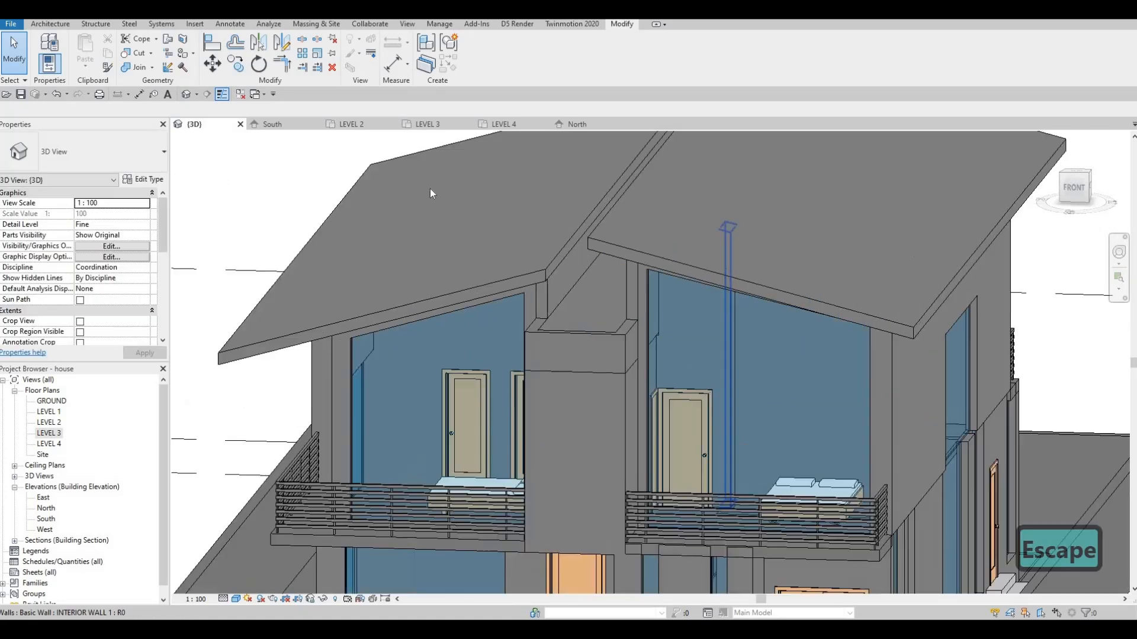
Step: On the LEVEL 3 plan, nudge the INTERIOR WALL 1 segment at bedroom 1's entrance left to close the gap at its end
{"action": "left_click", "coordinate": [453, 125]}
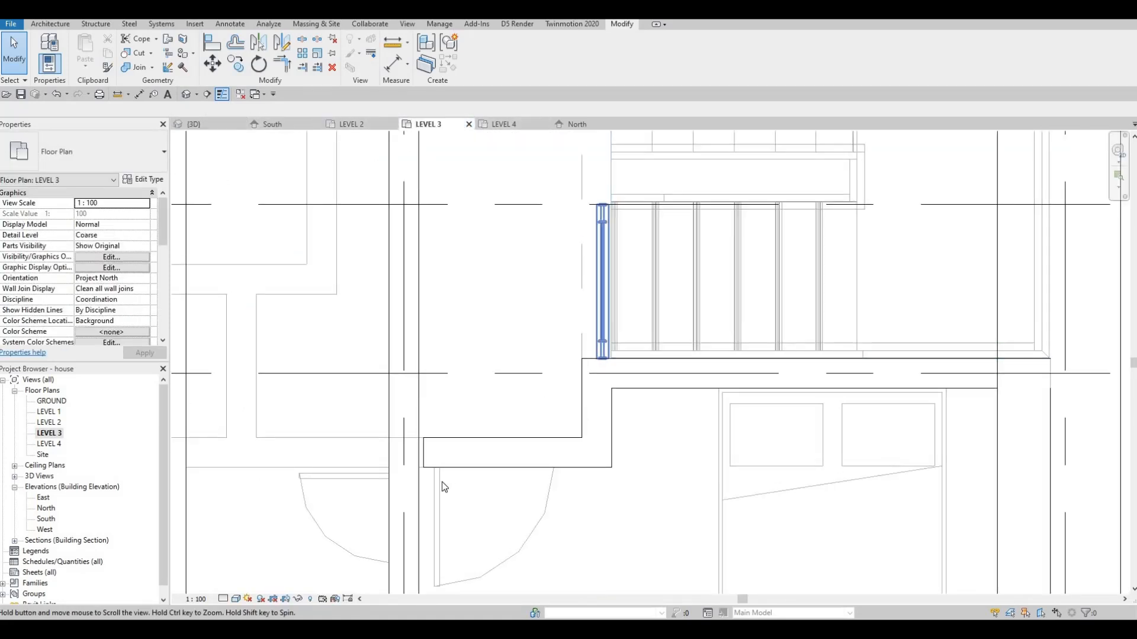
{"action": "scroll", "coordinate": [396, 467], "scroll_direction": "up", "scroll_amount": 3}
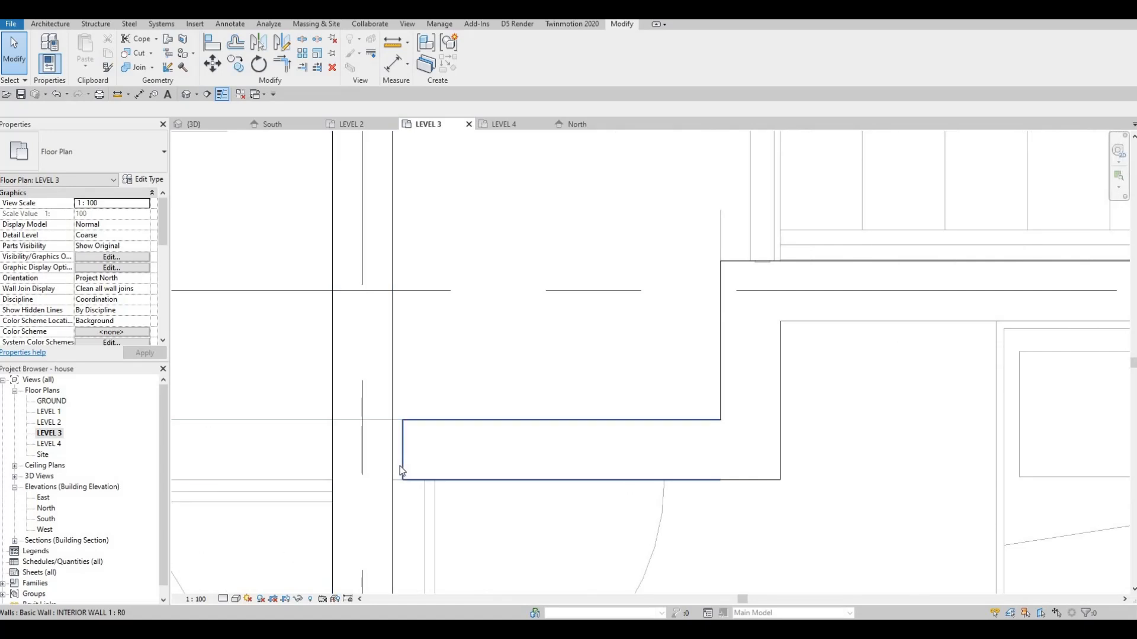
{"action": "left_click", "coordinate": [400, 465]}
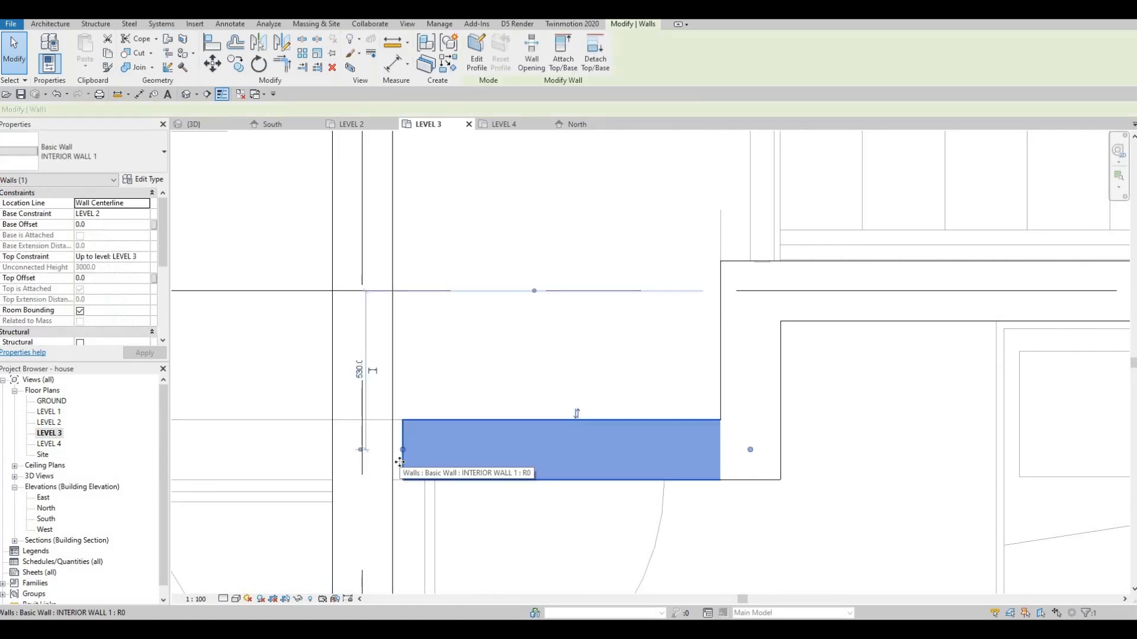
{"action": "key", "text": "Left"}
{"action": "key", "text": "Left"}
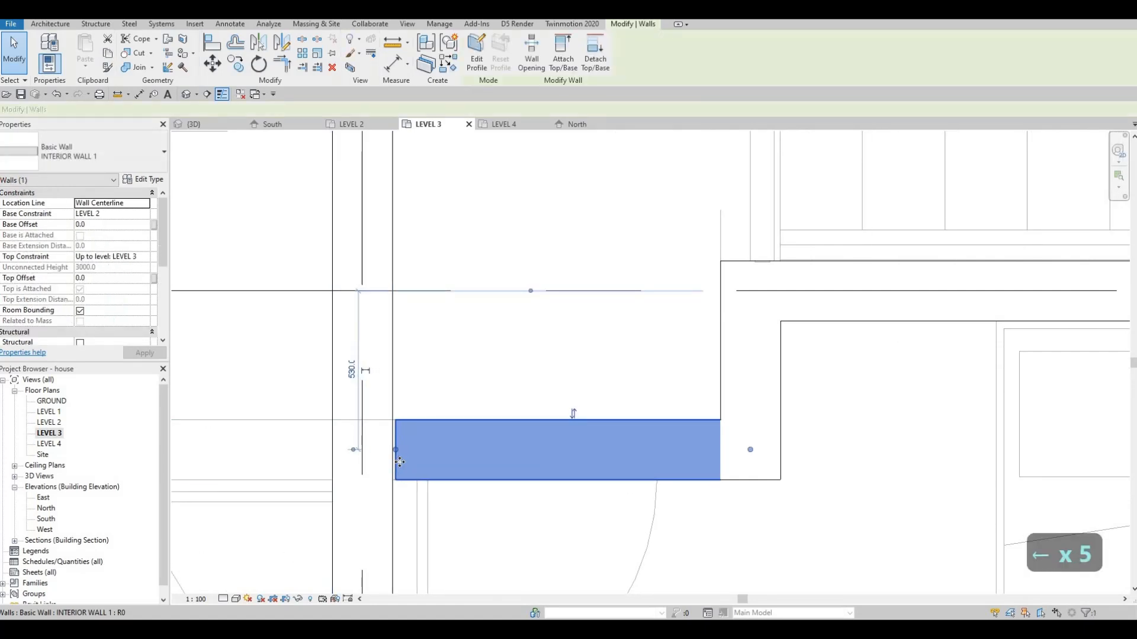
{"action": "key", "text": "Escape"}
Step: Nudge the split INTERIOR WALL 1 segment between the master's bedroom and walk-in closet right to close the gap at its end
{"action": "scroll", "coordinate": [400, 463], "scroll_direction": "down", "scroll_amount": 3}
{"action": "middle_click_drag", "start_coordinate": [400, 463], "coordinate": [941, 359]}
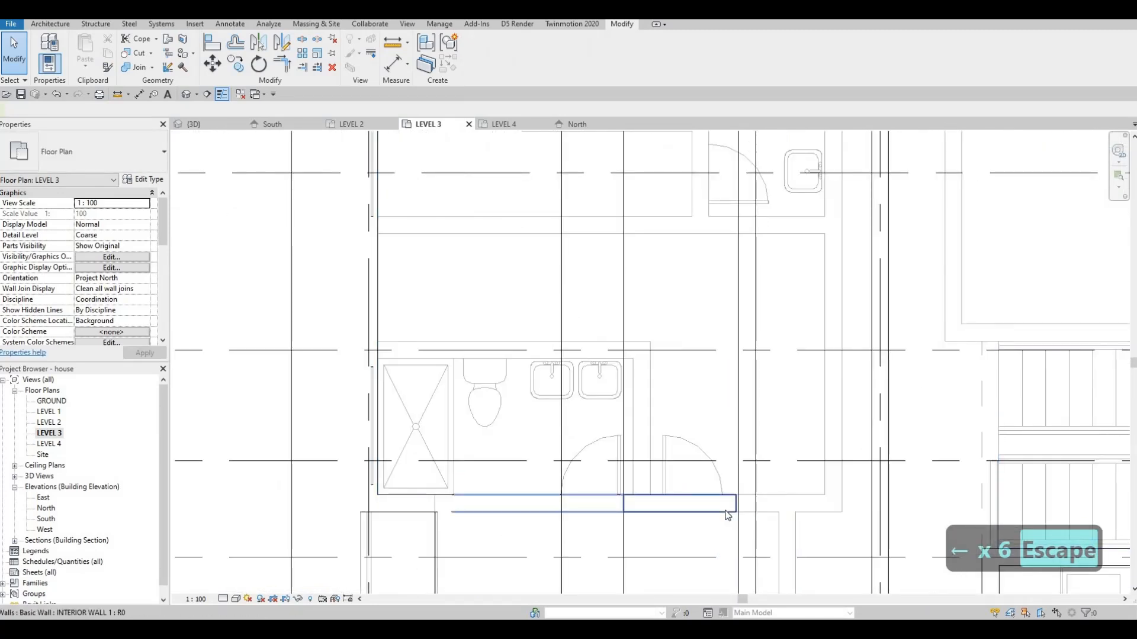
{"action": "scroll", "coordinate": [728, 514], "scroll_direction": "up", "scroll_amount": 4}
{"action": "left_click", "coordinate": [725, 510]}
{"action": "key", "text": "Right"}
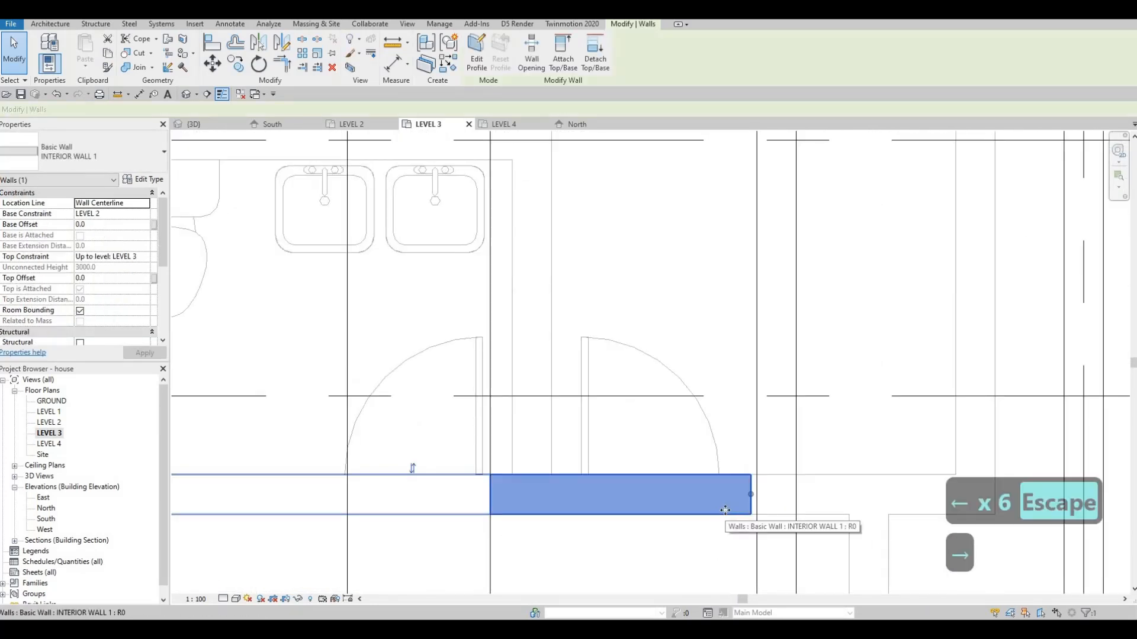
{"action": "key", "text": "Right"}
{"action": "key", "text": "Right"}
{"action": "key", "text": "Escape"}
{"action": "key", "text": "Escape"}
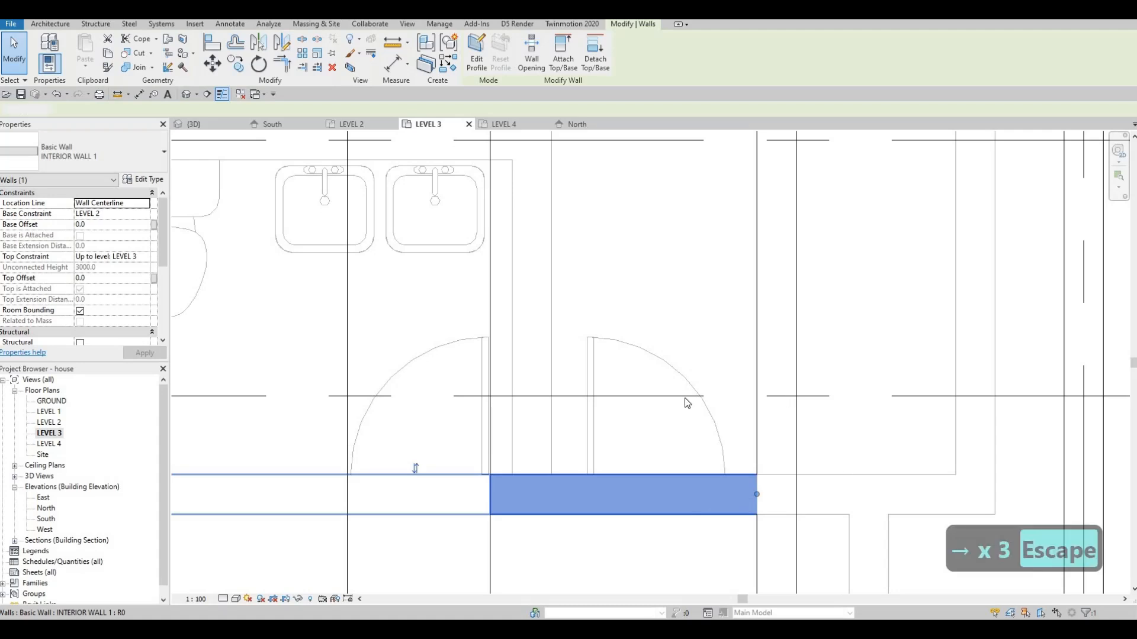
Step: Nudge the walk-in closet door two increments left along its wall
{"action": "left_click", "coordinate": [670, 364]}
{"action": "key", "text": "Left"}
{"action": "key", "text": "Left"}
{"action": "key", "text": "Escape"}
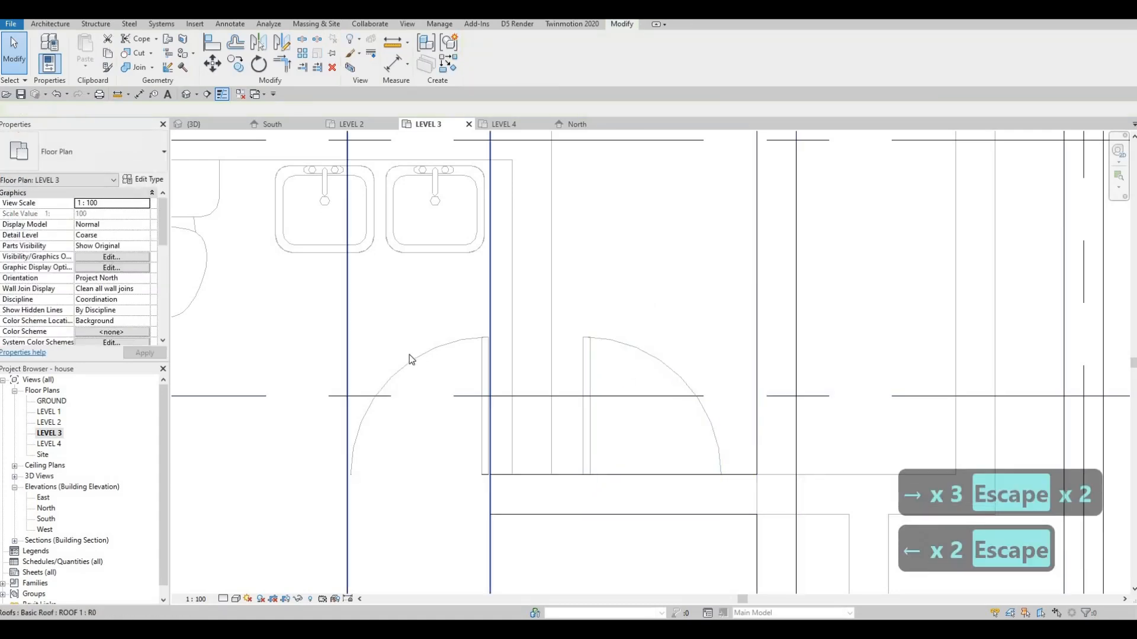
Step: Nudge the 700 x 2000mm bathroom door beside the double sinks four increments left along its wall
{"action": "key", "text": "Tab"}
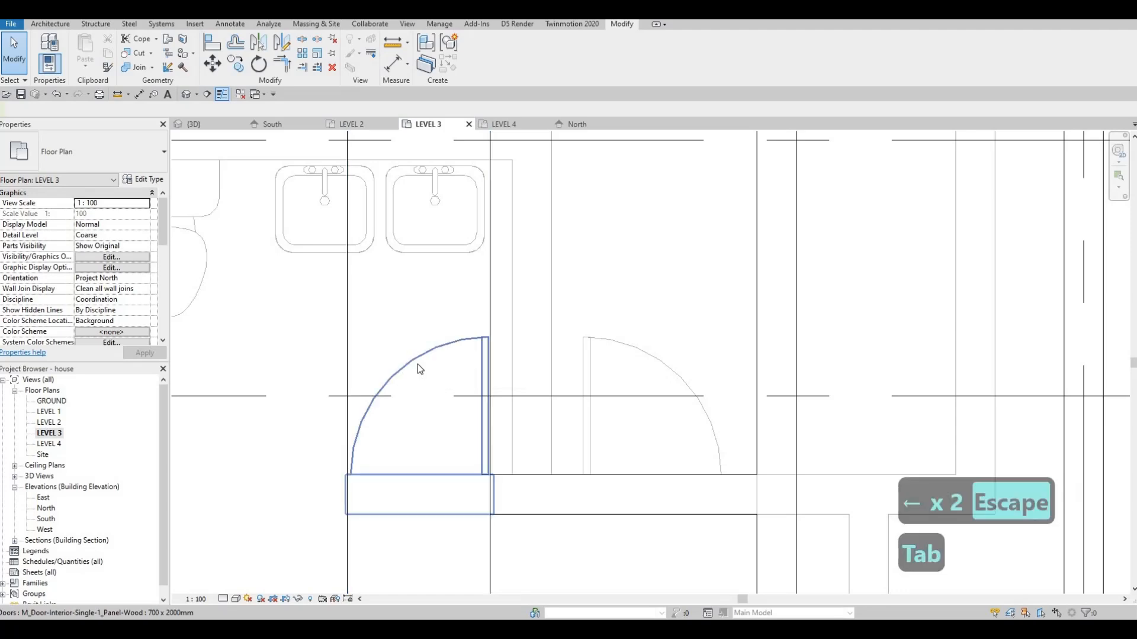
{"action": "left_click", "coordinate": [417, 364]}
{"action": "key", "text": "Left"}
{"action": "key", "text": "Left"}
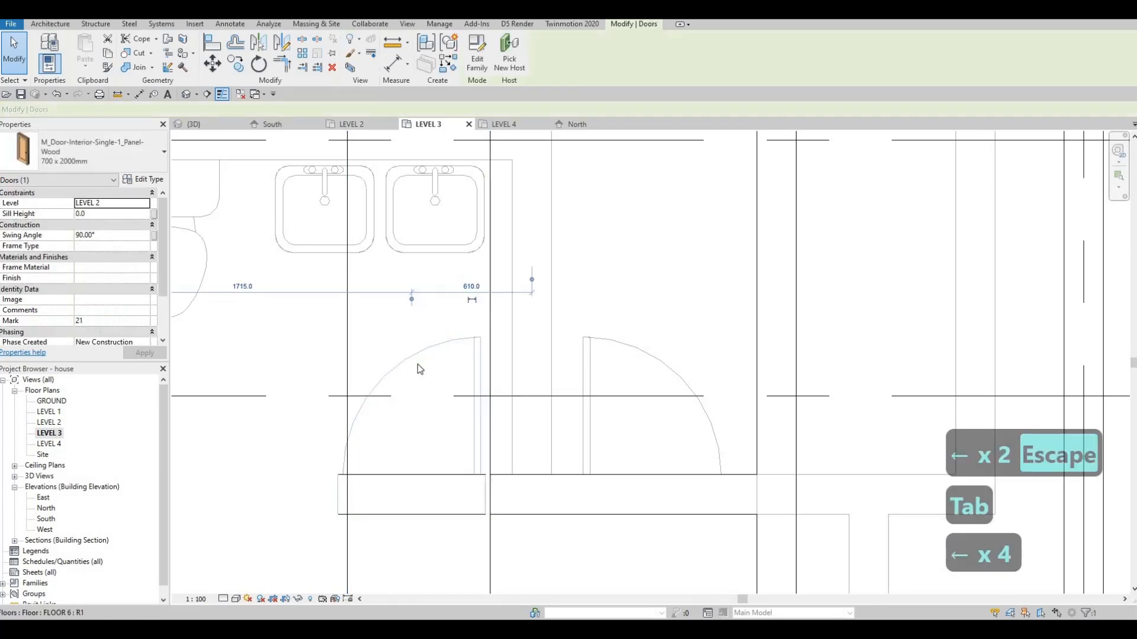
{"action": "key", "text": "Escape"}
{"action": "scroll", "coordinate": [415, 382], "scroll_direction": "down", "scroll_amount": 3}
{"action": "scroll", "coordinate": [432, 394], "scroll_direction": "down", "scroll_amount": 2}
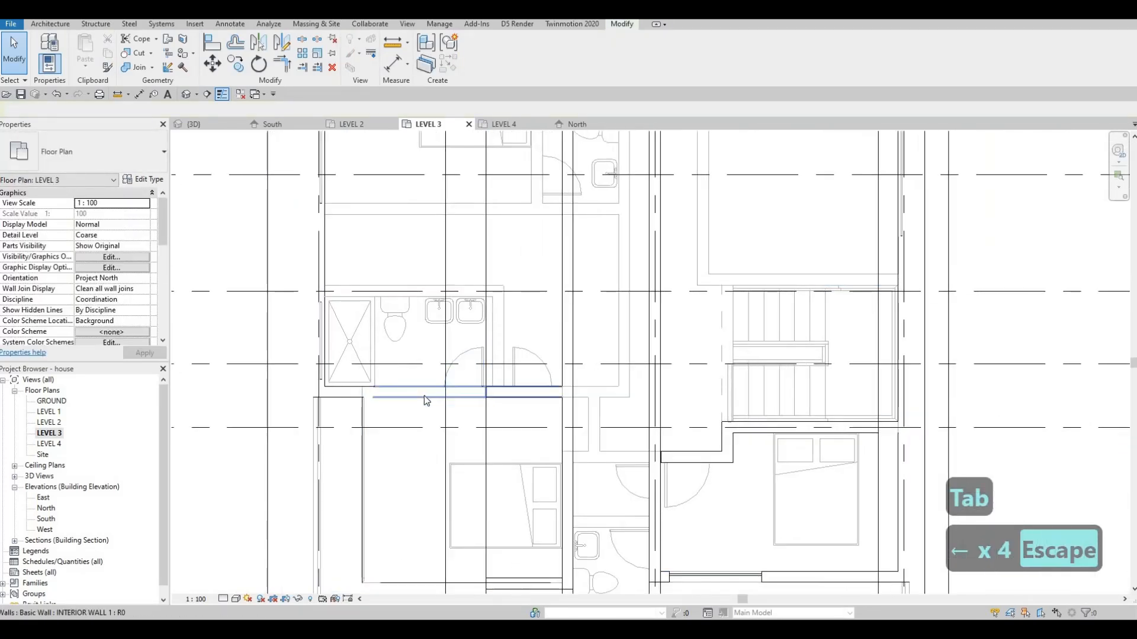
{"action": "left_click", "coordinate": [524, 392]}
{"action": "key", "text": "Escape"}
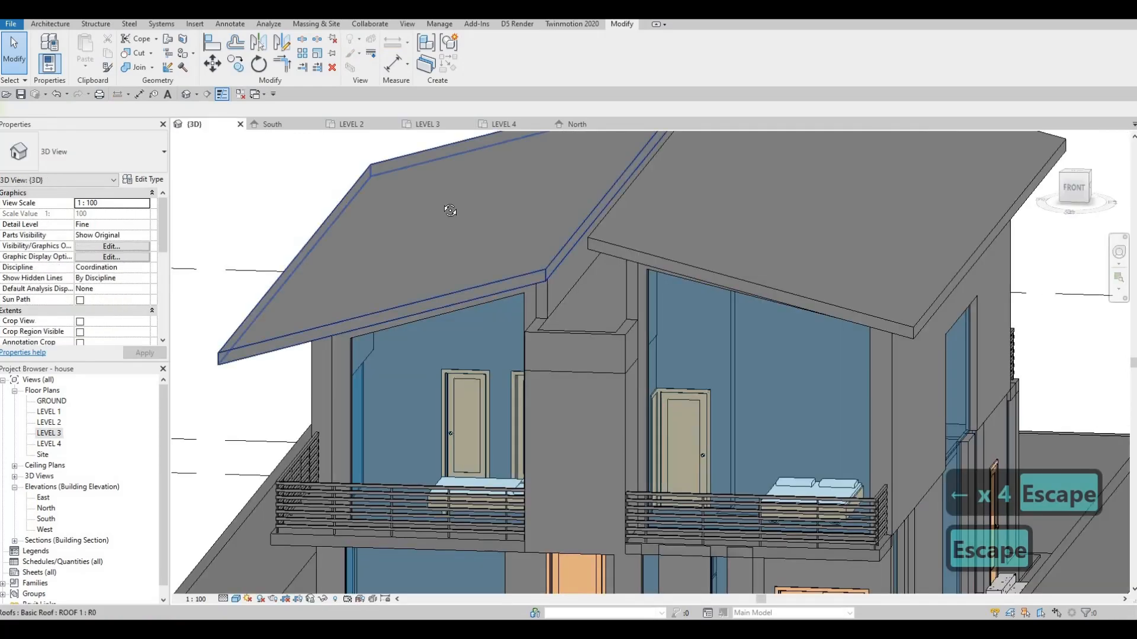
Step: In the 3D view, attach the top of INTERIOR WALL 1 behind the back balcony's curtain wall to the sloped roof
{"action": "middle_click_drag", "start_coordinate": [448, 209], "coordinate": [648, 303], "text": "shift"}
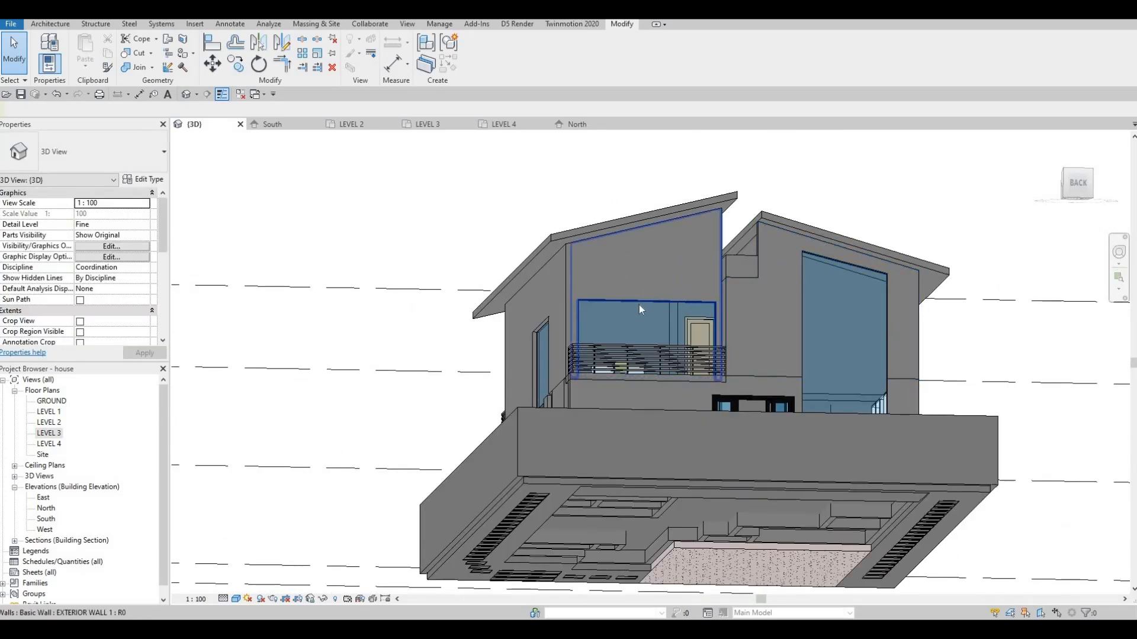
{"action": "left_click", "coordinate": [638, 304]}
{"action": "key", "text": "Escape"}
{"action": "left_click", "coordinate": [648, 320]}
{"action": "key", "text": "Escape"}
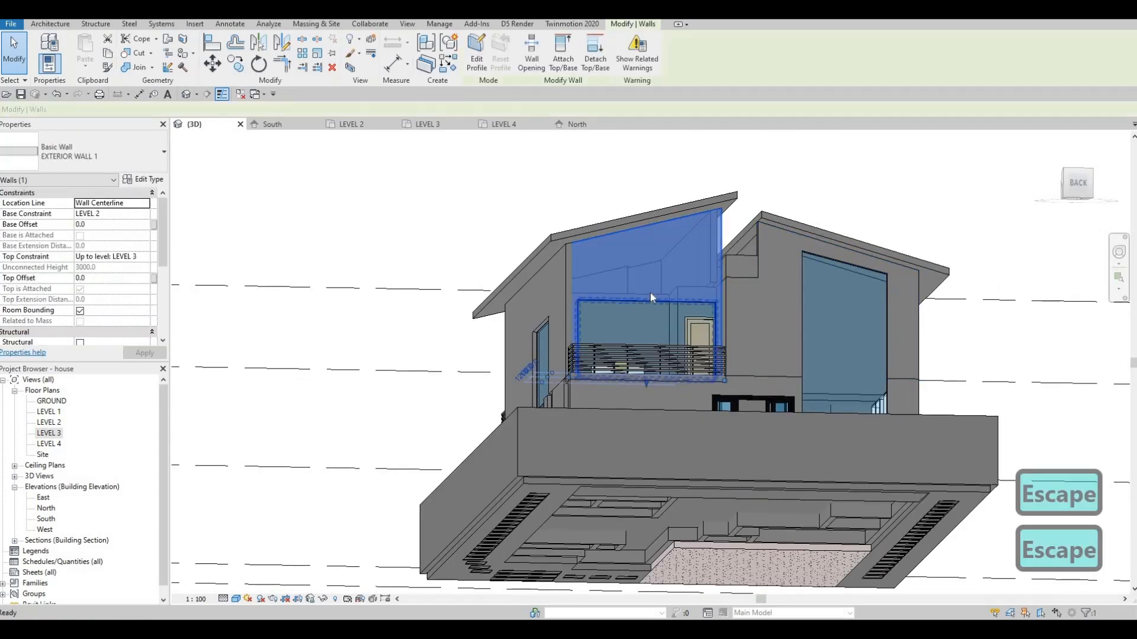
{"action": "middle_click_drag", "start_coordinate": [646, 267], "coordinate": [631, 255], "text": "shift"}
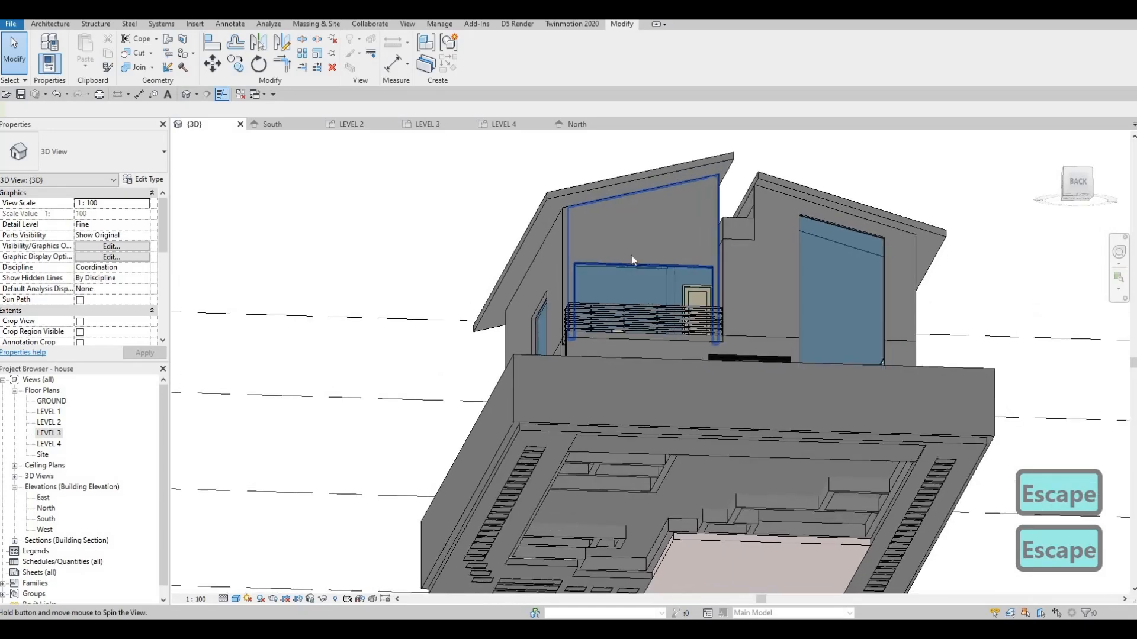
{"action": "key", "text": "Tab"}
{"action": "key", "text": "Tab"}
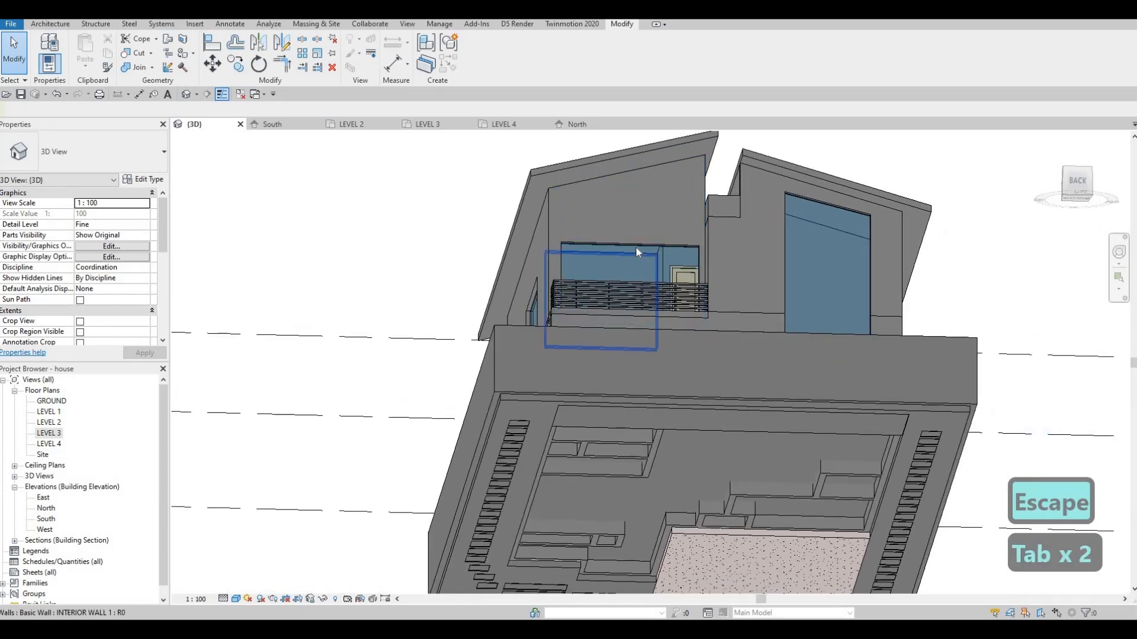
{"action": "left_click", "coordinate": [636, 249]}
{"action": "left_click", "coordinate": [532, 62]}
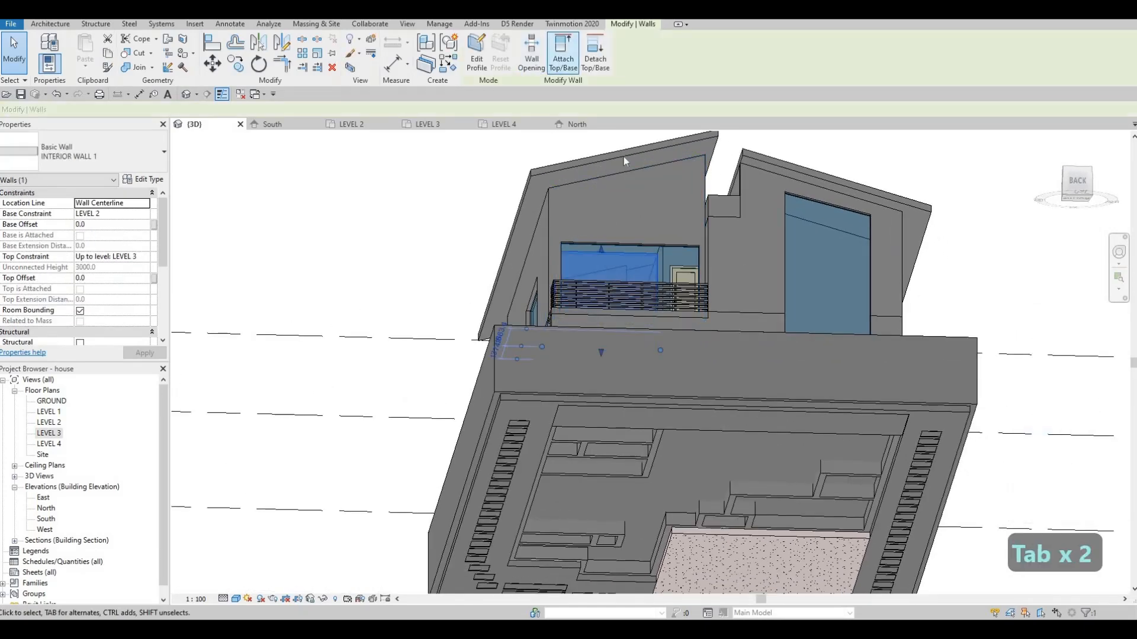
{"action": "key", "text": "Escape"}
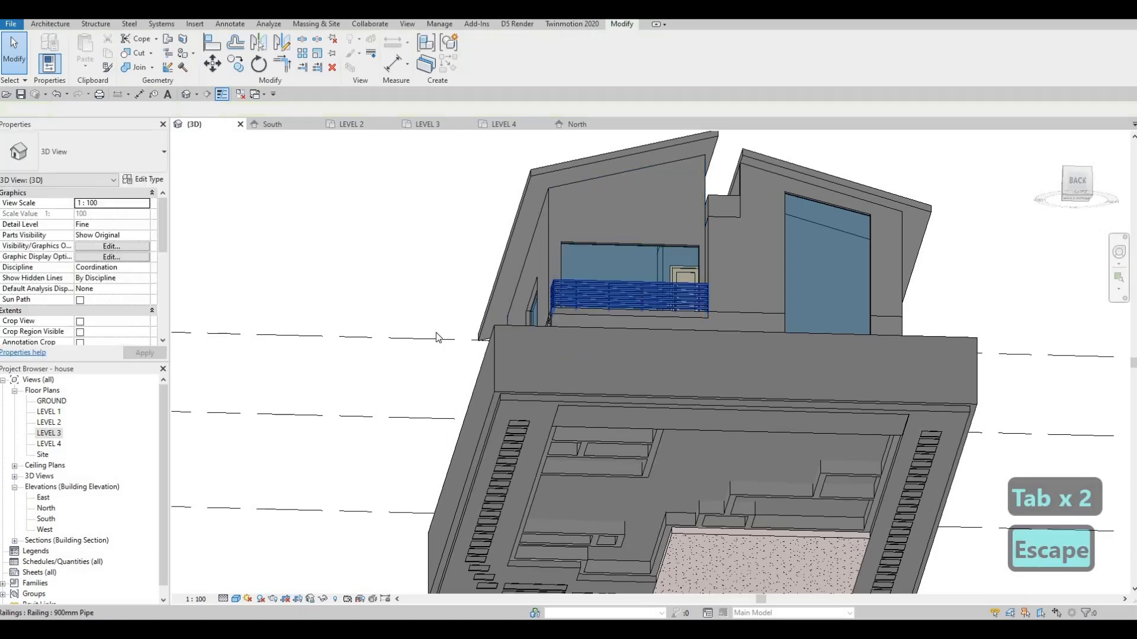
Step: On the North elevation, pull in the right-hand edge of the balcony's curtain wall, making it 4160 mm wide
{"action": "scroll", "coordinate": [642, 286], "scroll_direction": "down", "scroll_amount": 2}
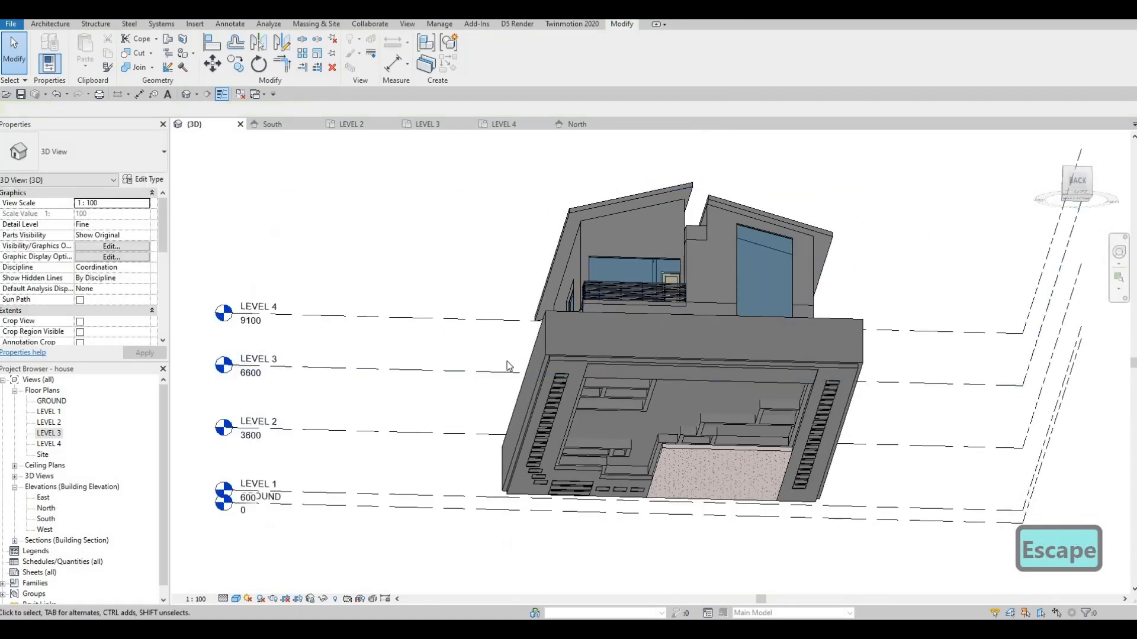
{"action": "left_click", "coordinate": [577, 124]}
{"action": "middle_click_drag", "start_coordinate": [548, 340], "coordinate": [916, 328]}
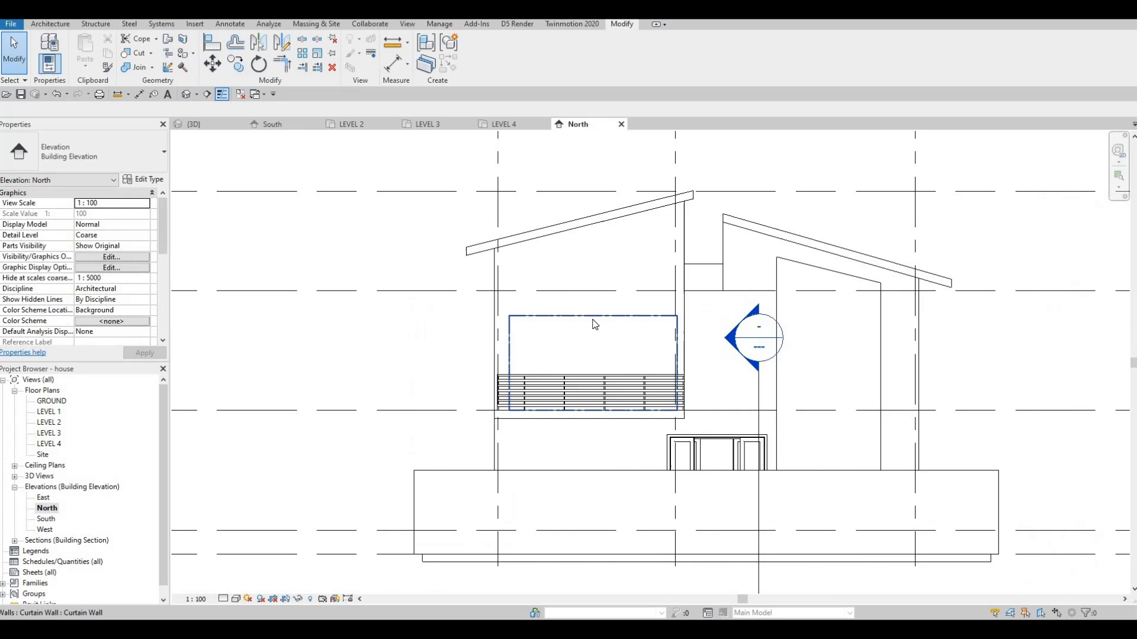
{"action": "left_click", "coordinate": [654, 337]}
{"action": "scroll", "coordinate": [675, 379], "scroll_direction": "up", "scroll_amount": 4}
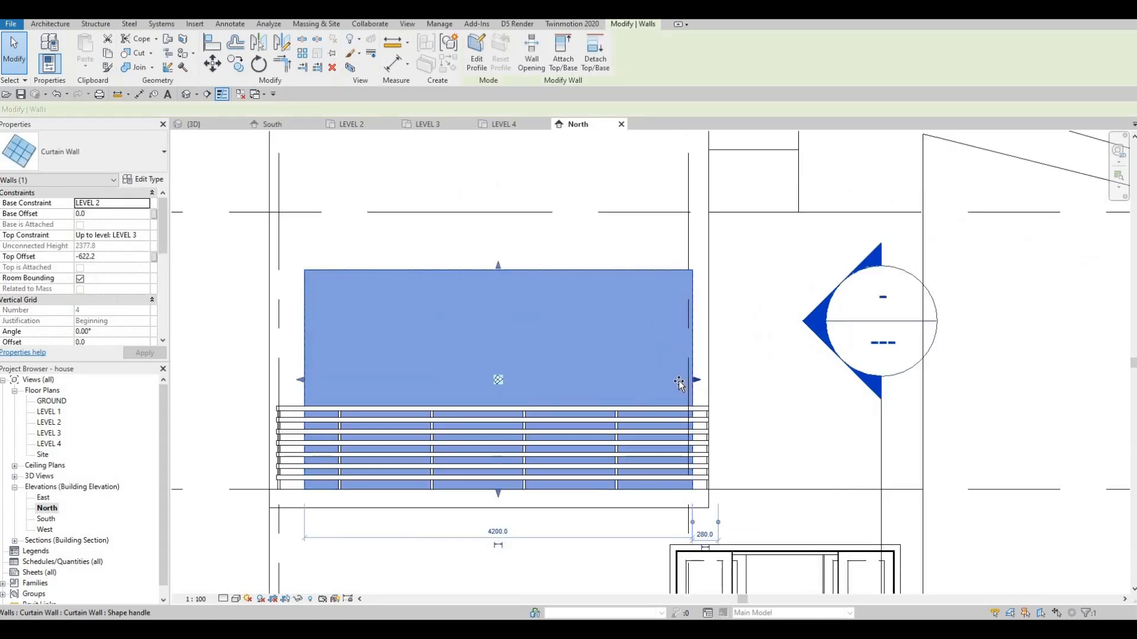
{"action": "left_click_drag", "start_coordinate": [679, 382], "coordinate": [665, 382]}
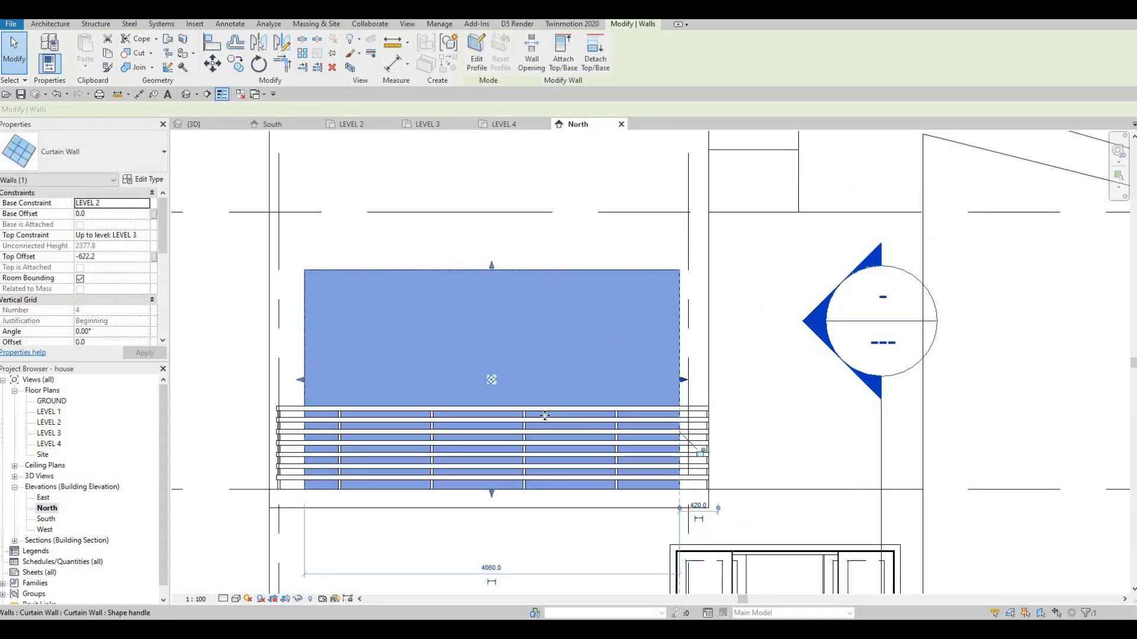
{"action": "scroll", "coordinate": [577, 393], "scroll_direction": "down", "scroll_amount": 2}
{"action": "scroll", "coordinate": [637, 483], "scroll_direction": "up", "scroll_amount": 2}
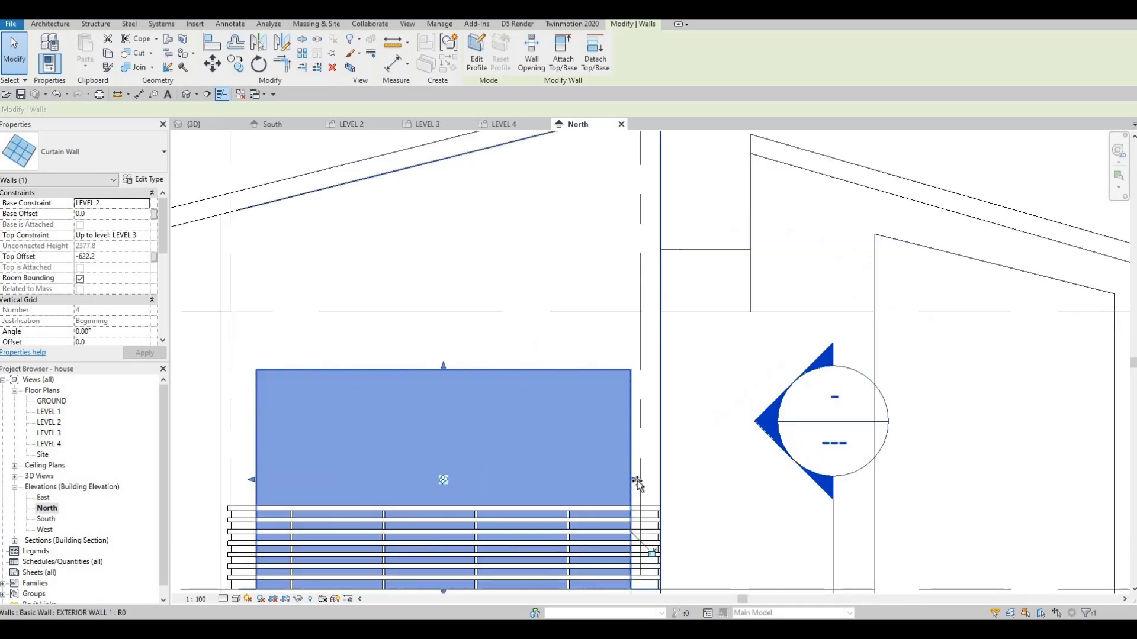
{"action": "scroll", "coordinate": [581, 363], "scroll_direction": "down", "scroll_amount": 1}
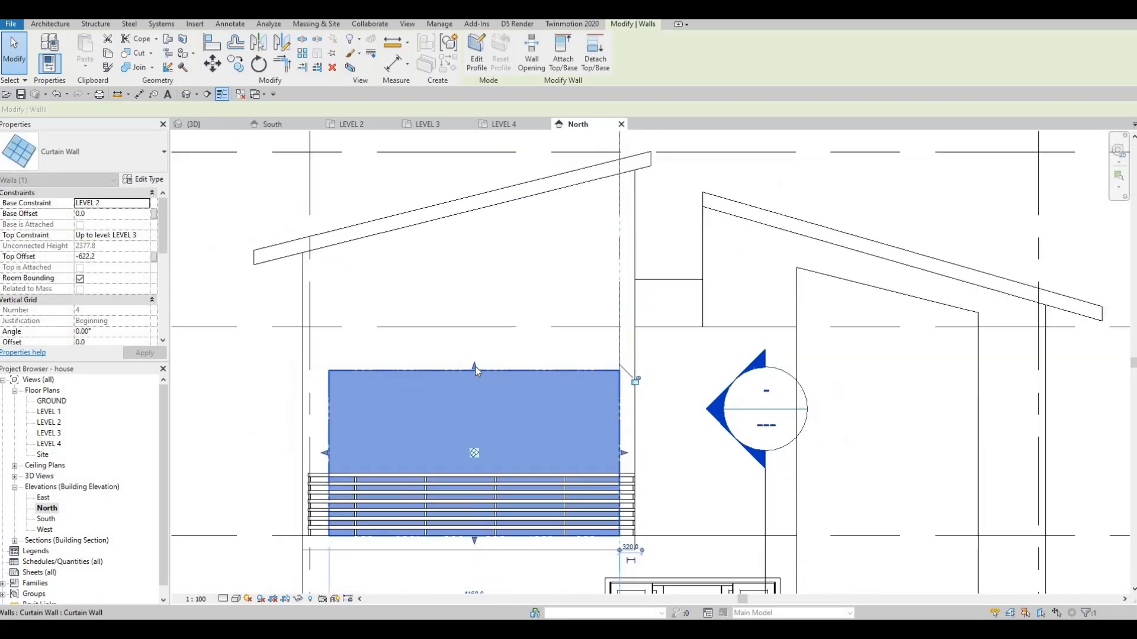
Step: Raise the back balcony curtain wall's top to 776 mm above LEVEL 3 and slope its profile's top edge parallel to the roof, removing blocking constraints
{"action": "left_click_drag", "start_coordinate": [472, 265], "coordinate": [461, 279]}
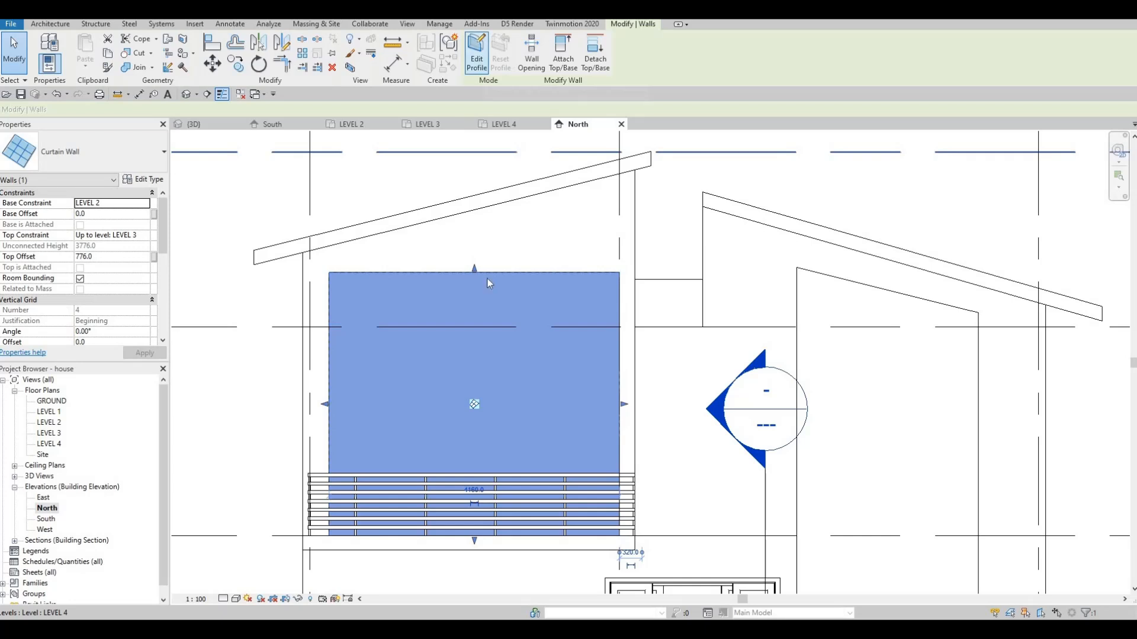
{"action": "left_click", "coordinate": [610, 273]}
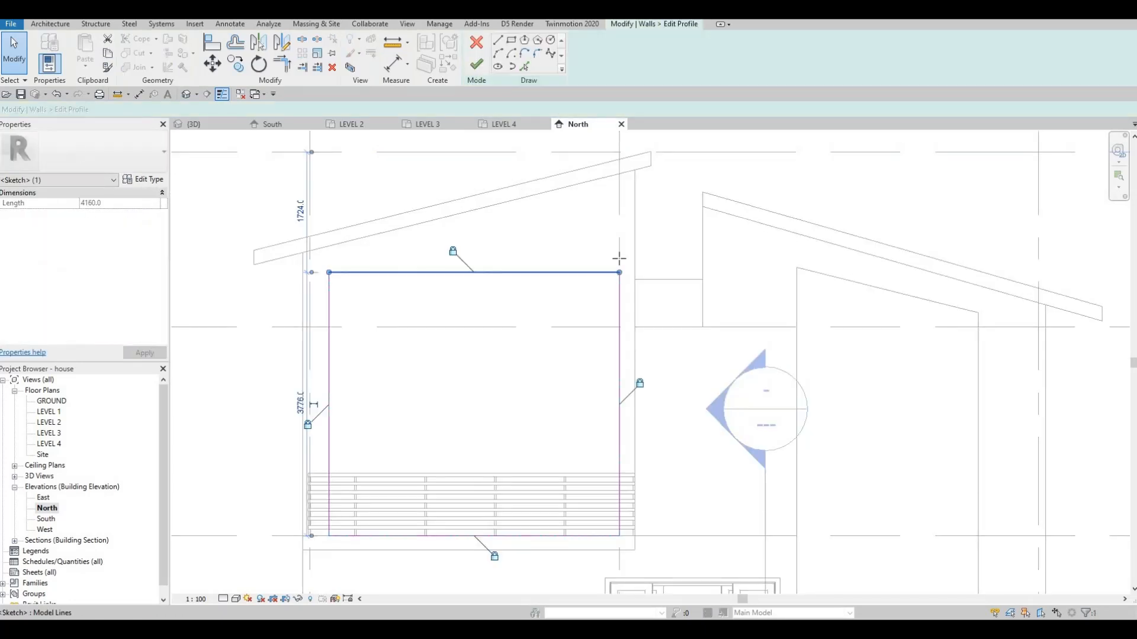
{"action": "left_click_drag", "start_coordinate": [612, 221], "coordinate": [612, 202]}
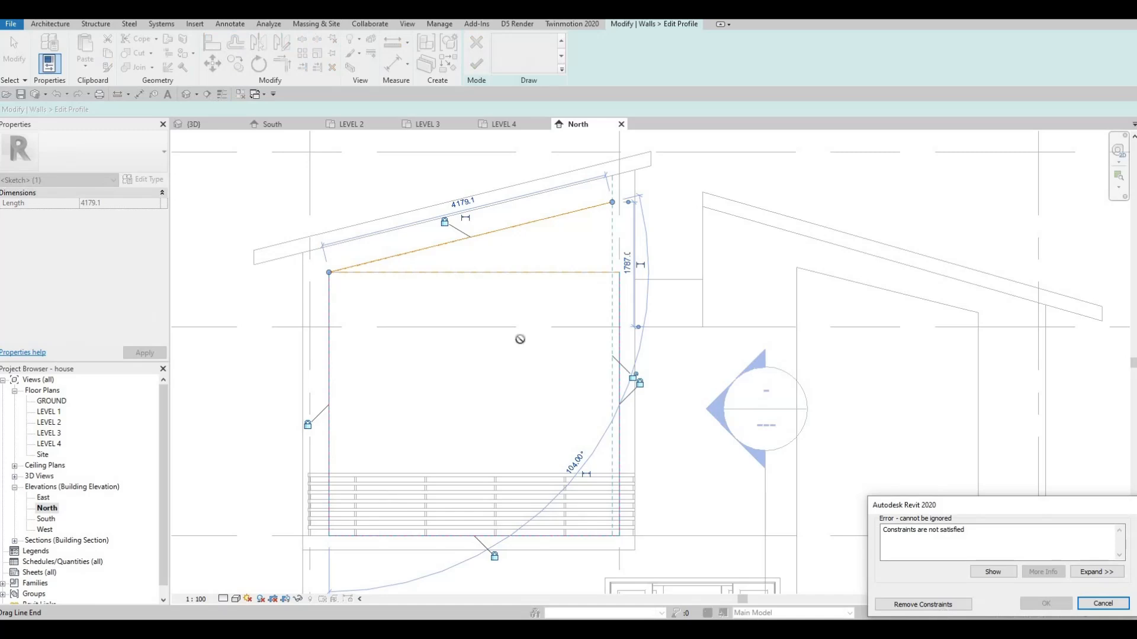
{"action": "key", "text": "Return"}
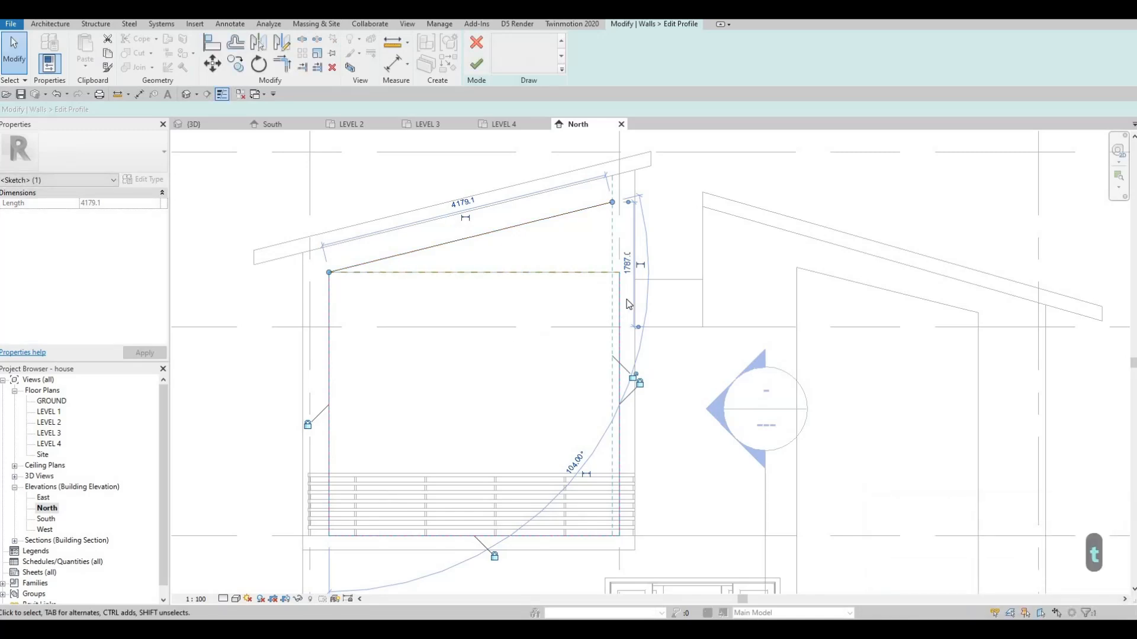
Step: Trim the sloped top edge and the right vertical edge into a corner and finish the curtain wall's profile
{"action": "left_click", "coordinate": [580, 224]}
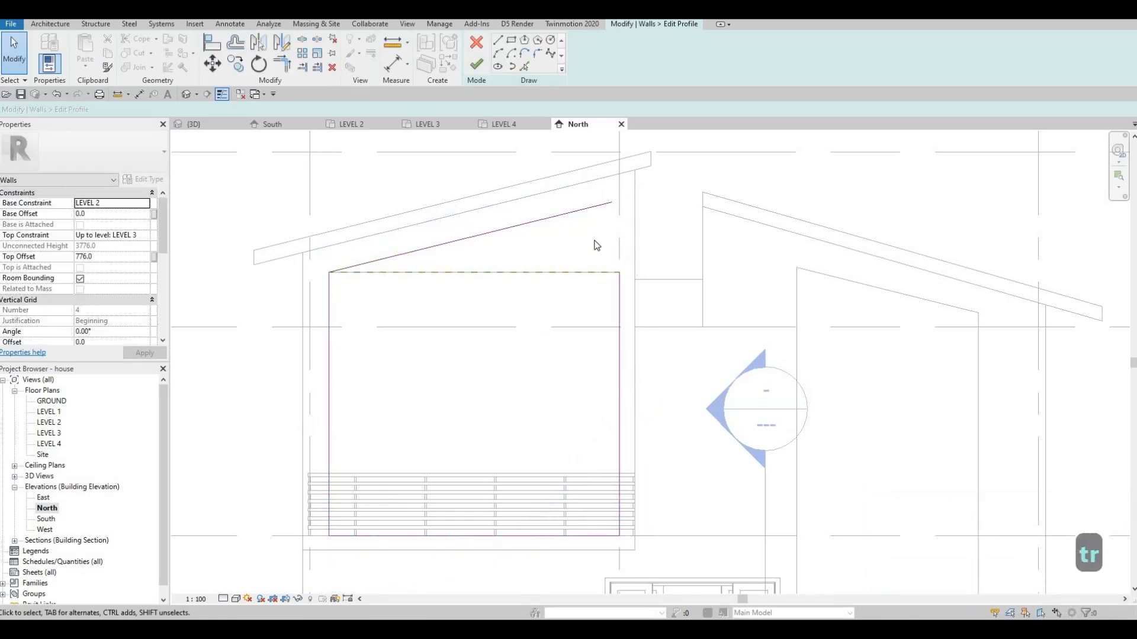
{"action": "key", "text": "Escape"}
{"action": "key", "text": "Escape"}
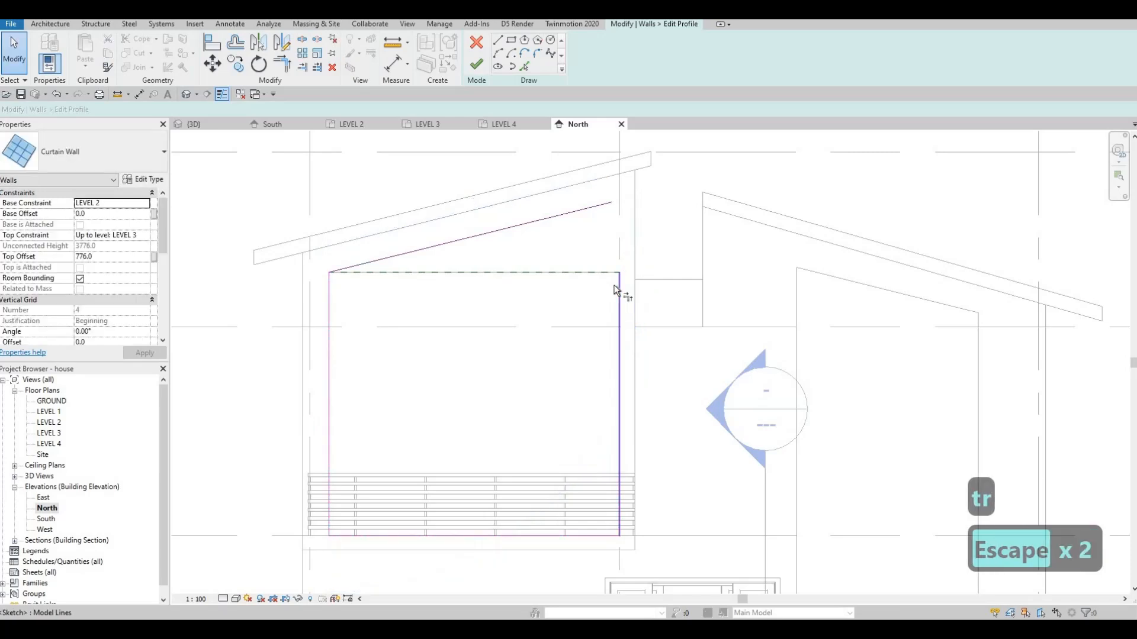
{"action": "left_click", "coordinate": [563, 224]}
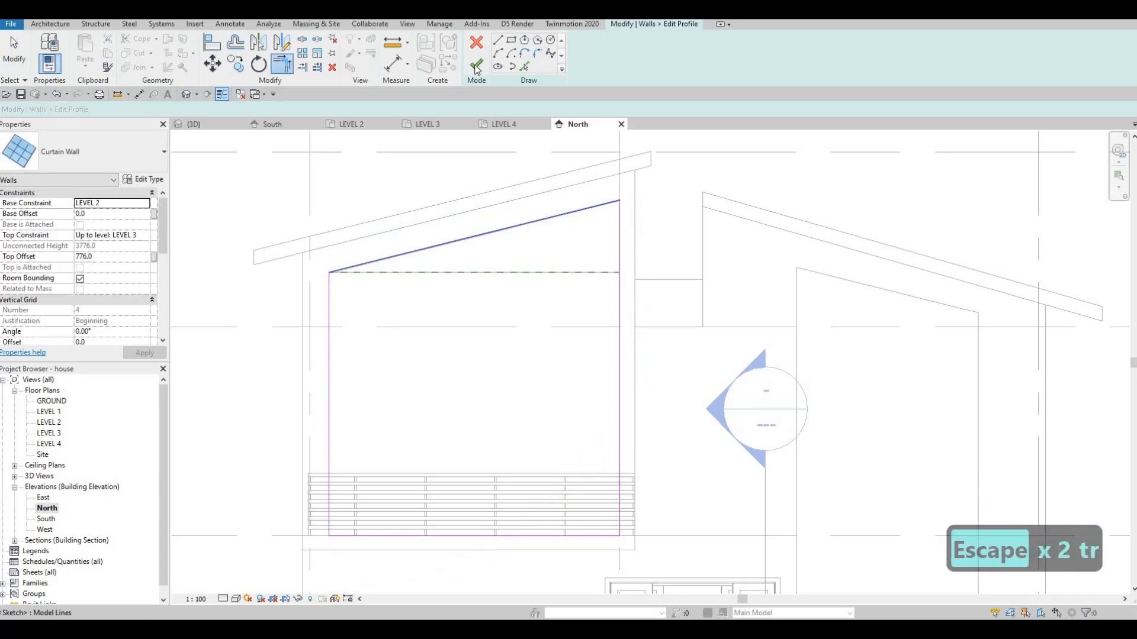
{"action": "left_click", "coordinate": [620, 242]}
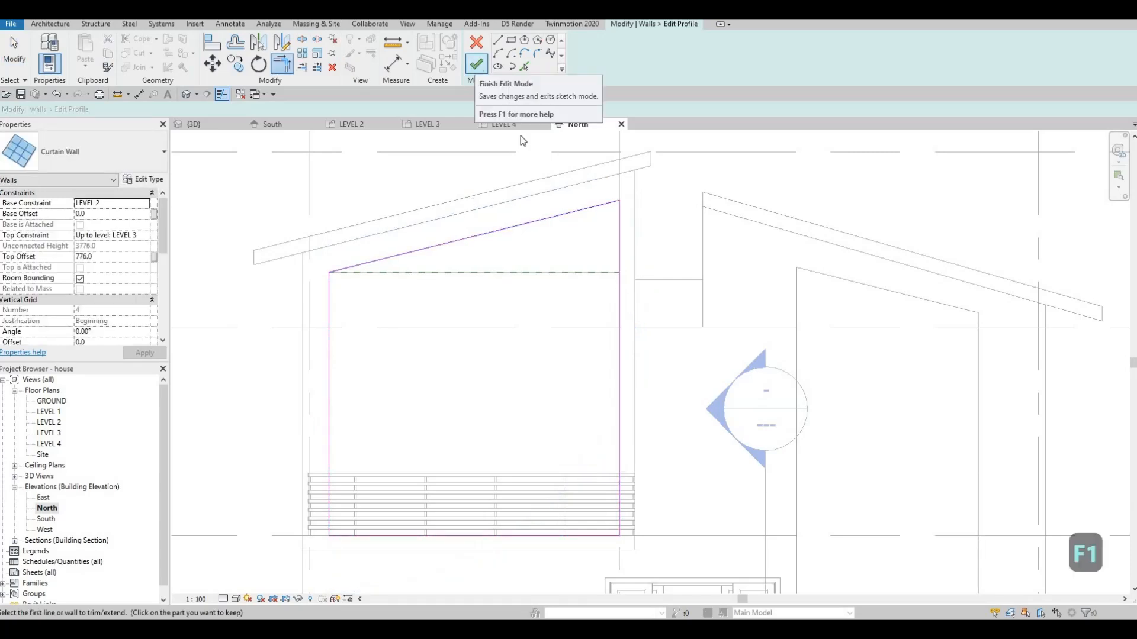
{"action": "key", "text": "Escape"}
{"action": "key", "text": "Escape"}
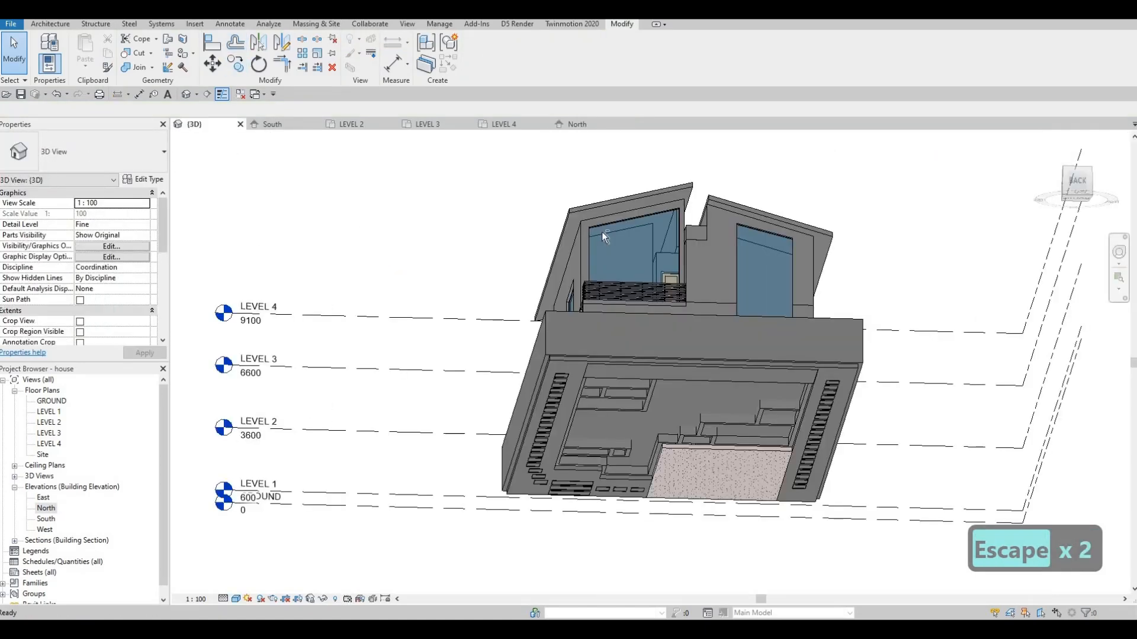
Step: In the 3D view, delete the short side segment from the right front balcony's 900mm Pipe railing path and finish the railing
{"action": "middle_click_drag", "start_coordinate": [569, 359], "coordinate": [677, 320], "text": "shift"}
{"action": "scroll", "coordinate": [671, 333], "scroll_direction": "up", "scroll_amount": 3}
{"action": "scroll", "coordinate": [753, 367], "scroll_direction": "down", "scroll_amount": 2}
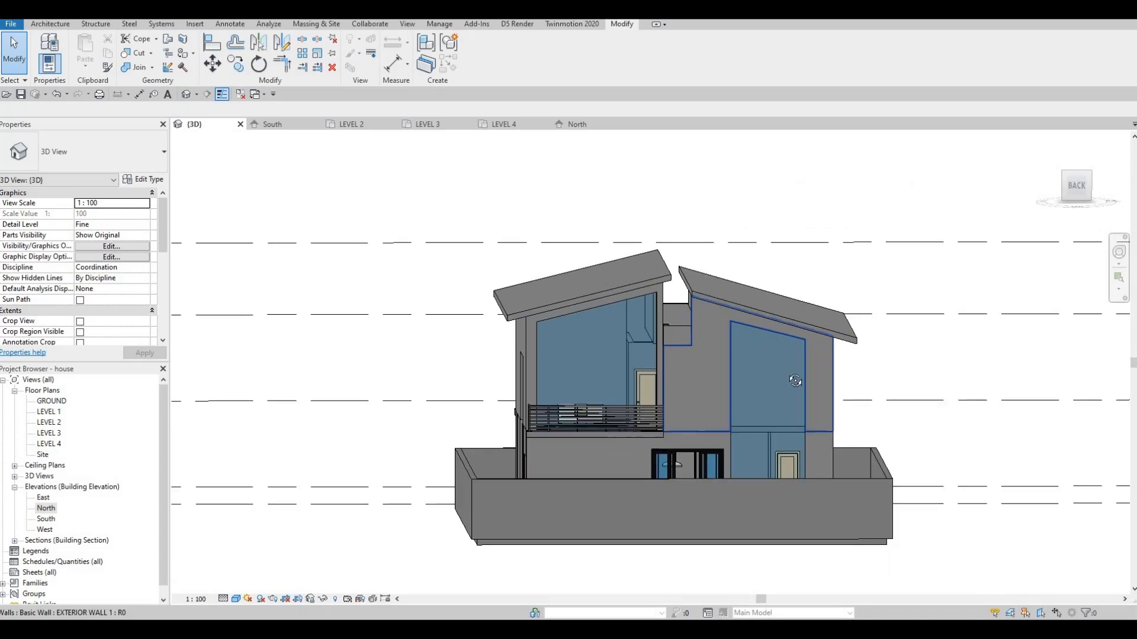
{"action": "middle_click_drag", "start_coordinate": [741, 374], "coordinate": [567, 416], "text": "shift"}
{"action": "scroll", "coordinate": [568, 416], "scroll_direction": "up", "scroll_amount": 4}
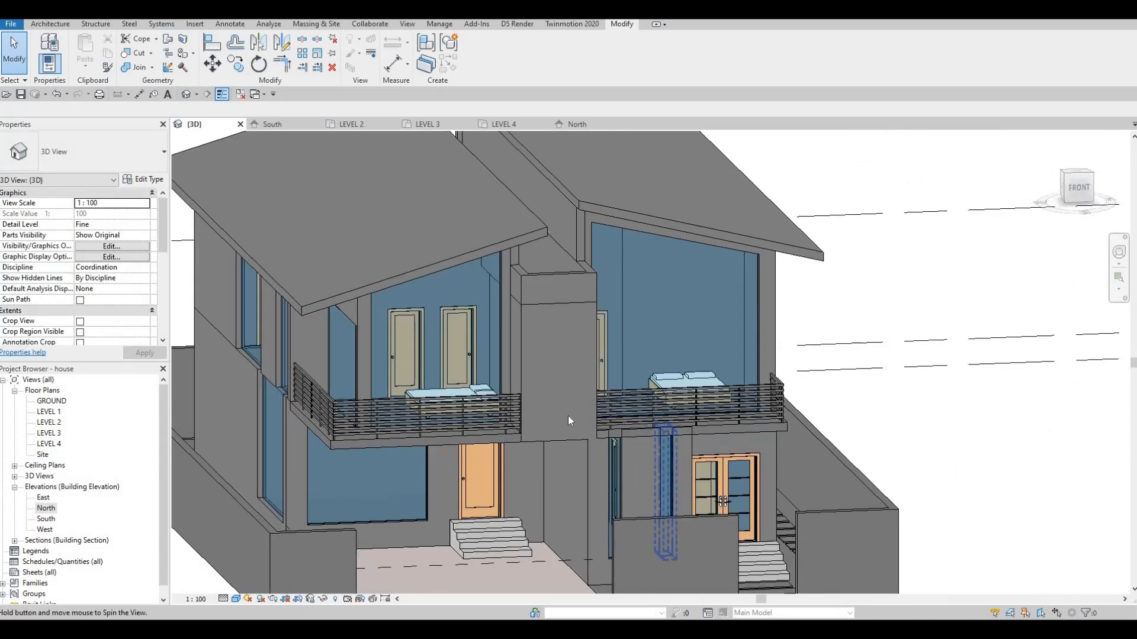
{"action": "scroll", "coordinate": [570, 416], "scroll_direction": "up", "scroll_amount": 3}
{"action": "left_click", "coordinate": [570, 415]}
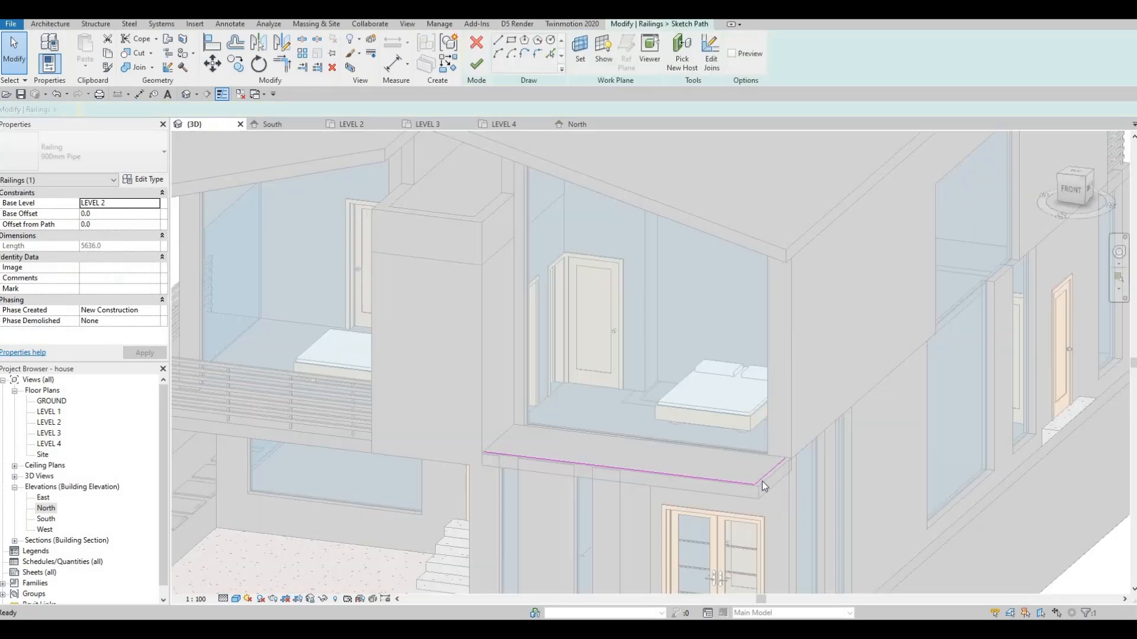
{"action": "left_click", "coordinate": [764, 478]}
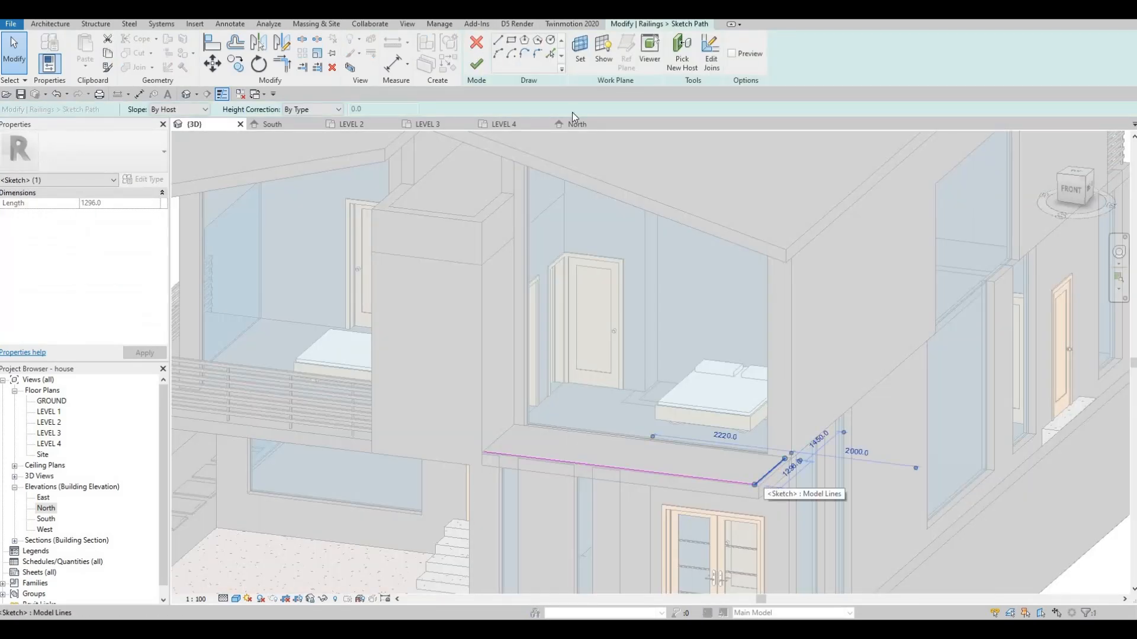
{"action": "key", "text": "Delete"}
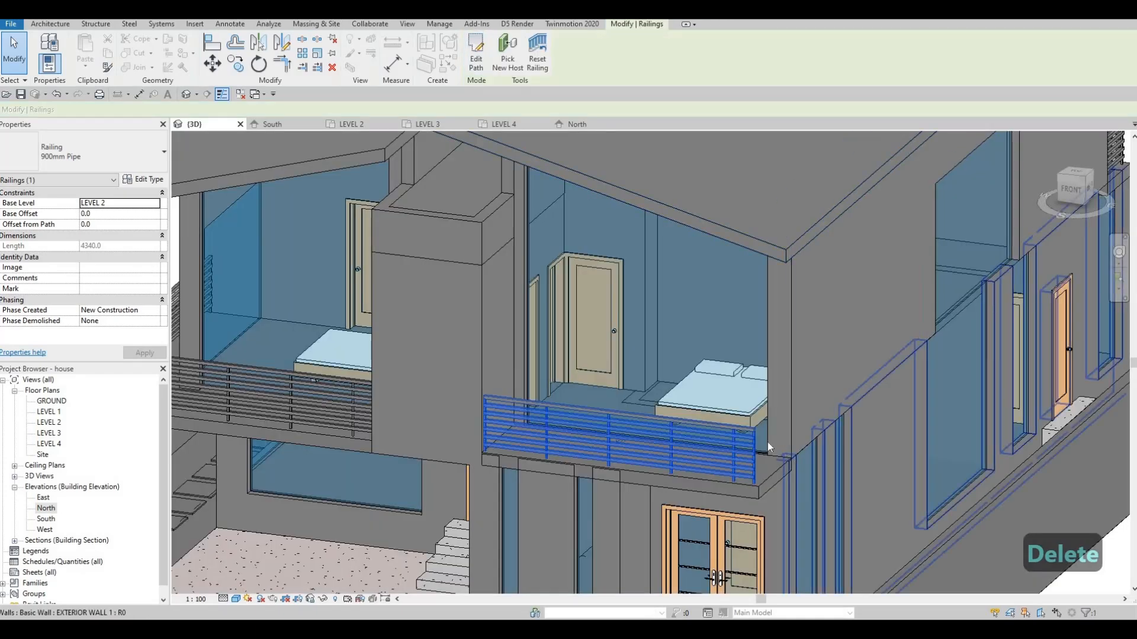
{"action": "key", "text": "Escape"}
Step: Raise the top of the left front balcony's side curtain wall in stages until it sits close beneath the sloped roof
{"action": "mouse_move", "coordinate": [794, 355]}
{"action": "middle_mouse_down", "text": "shift"}
{"action": "mouse_move", "coordinate": [803, 205]}
{"action": "mouse_move", "coordinate": [798, 438]}
{"action": "middle_mouse_up", "text": "shift"}
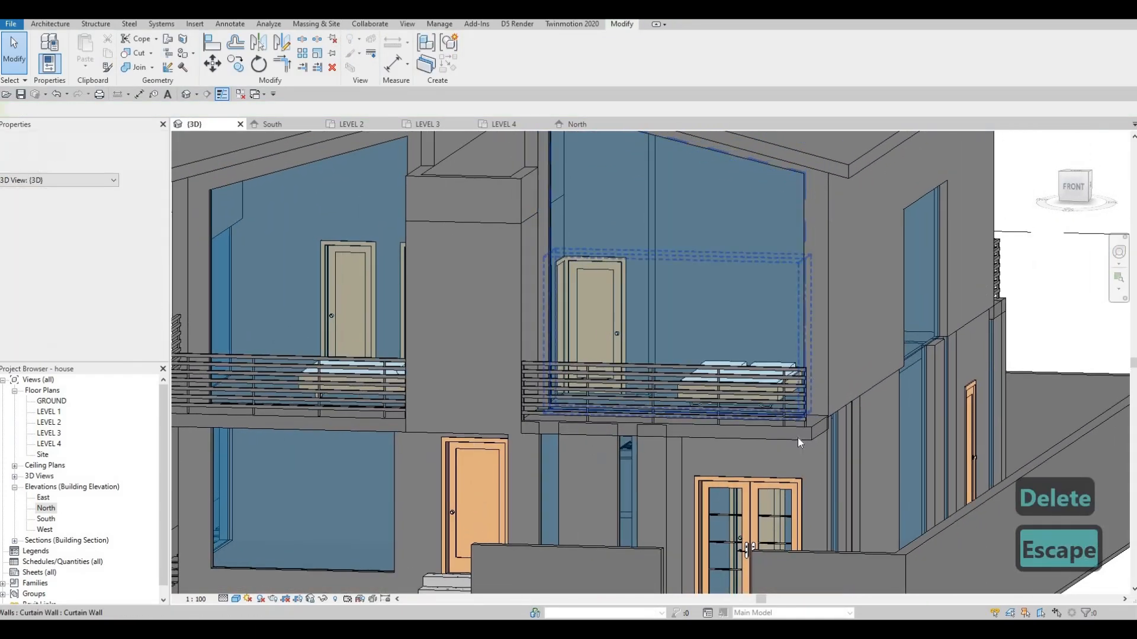
{"action": "middle_click_drag", "start_coordinate": [303, 436], "coordinate": [479, 437]}
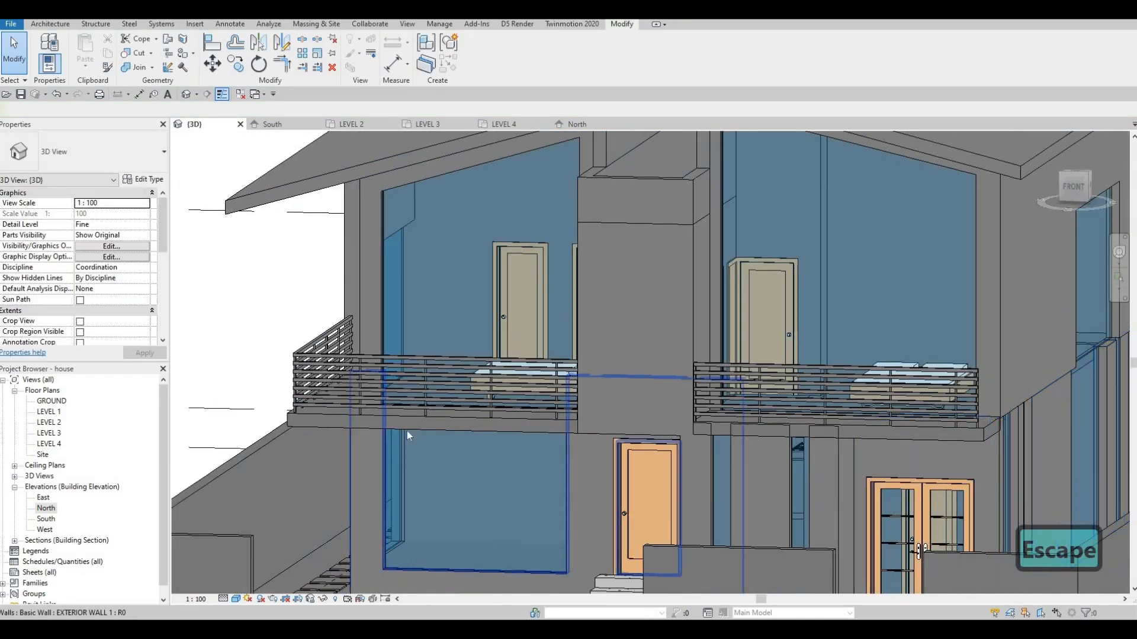
{"action": "middle_click_drag", "start_coordinate": [406, 434], "coordinate": [859, 241], "text": "shift"}
{"action": "left_click", "coordinate": [855, 237]}
{"action": "key", "text": "Escape"}
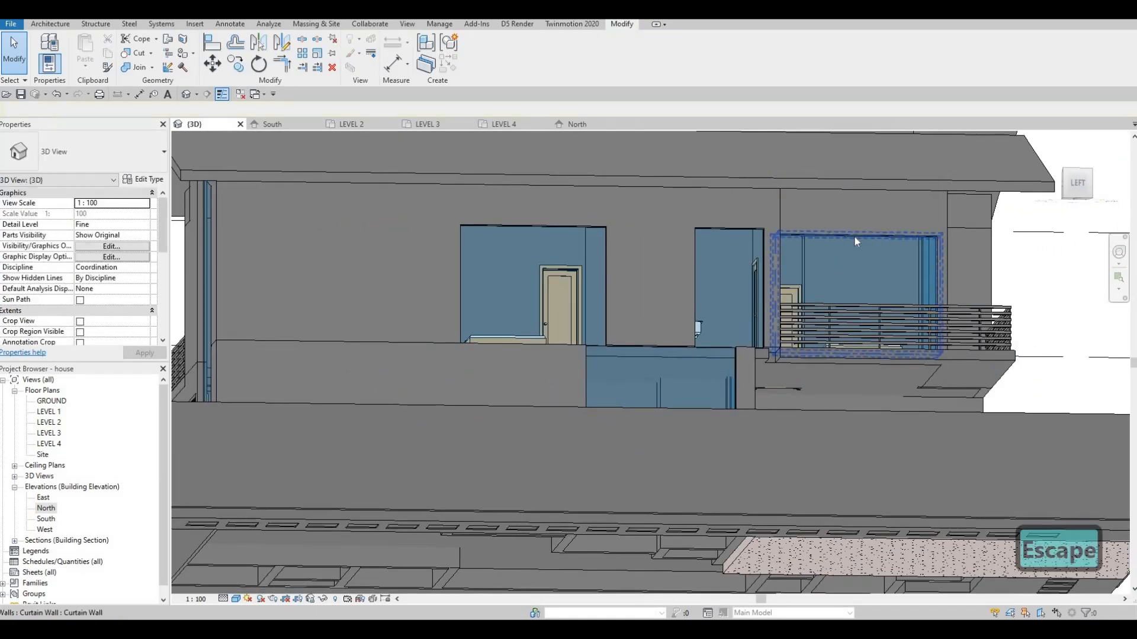
{"action": "left_click", "coordinate": [858, 234]}
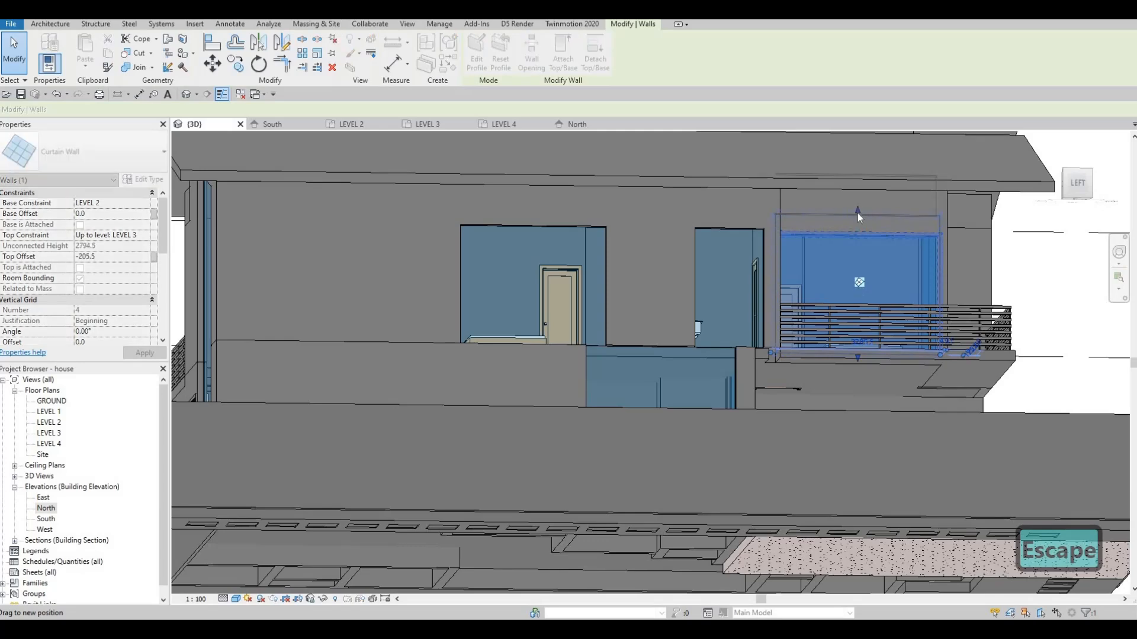
{"action": "key", "text": "Escape"}
{"action": "middle_click_drag", "start_coordinate": [748, 301], "coordinate": [546, 239], "text": "shift"}
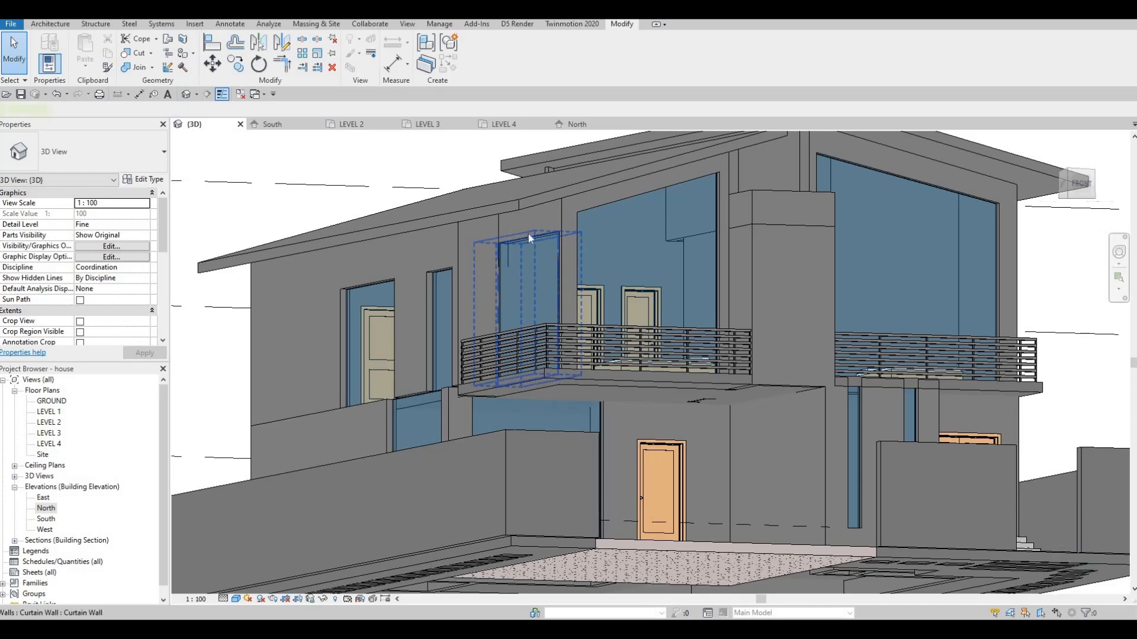
{"action": "left_click", "coordinate": [528, 233]}
{"action": "scroll", "coordinate": [528, 233], "scroll_direction": "up", "scroll_amount": 2}
{"action": "left_click_drag", "start_coordinate": [528, 221], "coordinate": [530, 223]}
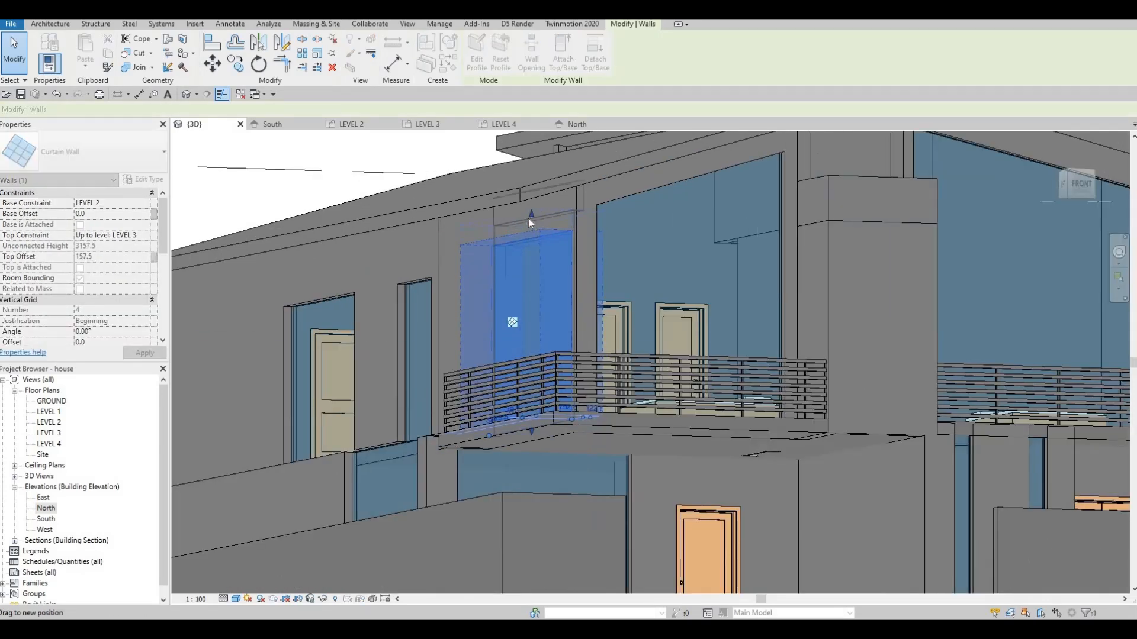
{"action": "key", "text": "Escape"}
Step: Examine the front balconies, curtain walls and roof overhangs from both sides of the house in 3D
{"action": "mouse_move", "coordinate": [613, 288]}
{"action": "middle_mouse_down", "text": "shift"}
{"action": "mouse_move", "coordinate": [597, 327]}
{"action": "mouse_move", "coordinate": [579, 202]}
{"action": "mouse_move", "coordinate": [522, 224]}
{"action": "mouse_move", "coordinate": [615, 219]}
{"action": "mouse_move", "coordinate": [691, 199]}
{"action": "mouse_move", "coordinate": [588, 269]}
{"action": "mouse_move", "coordinate": [595, 284]}
{"action": "middle_mouse_up", "text": "shift"}
{"action": "scroll", "coordinate": [639, 333], "scroll_direction": "down", "scroll_amount": 3}
{"action": "middle_click_drag", "start_coordinate": [710, 355], "coordinate": [675, 423], "text": "shift"}
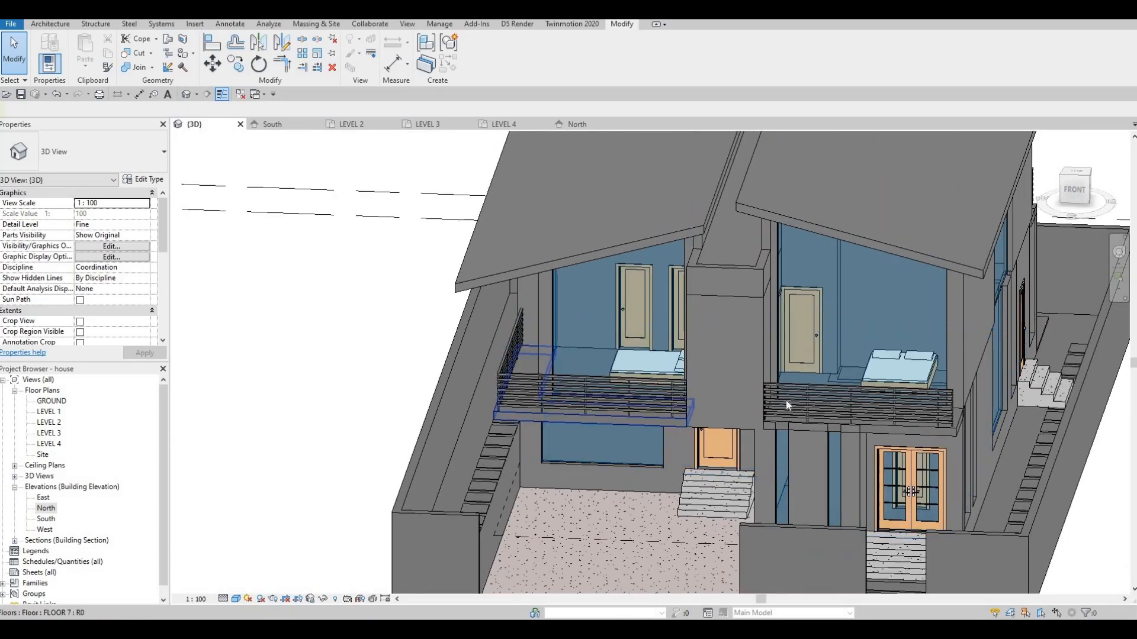
{"action": "middle_click_drag", "start_coordinate": [575, 411], "coordinate": [647, 422], "text": "shift"}
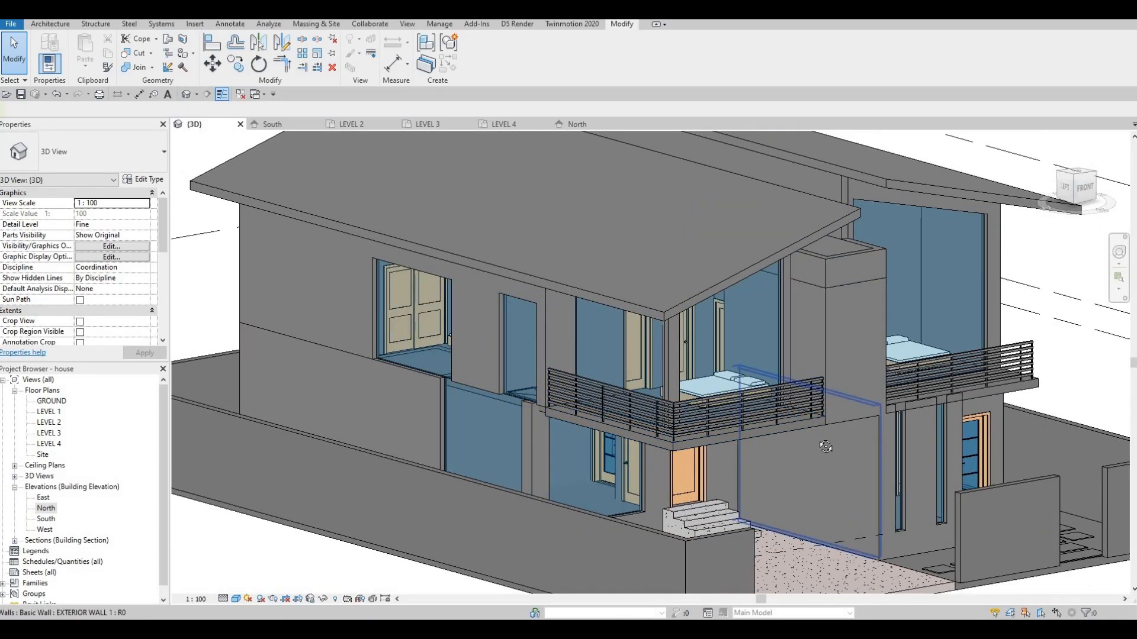
{"action": "scroll", "coordinate": [825, 447], "scroll_direction": "down", "scroll_amount": 2}
{"action": "middle_click_drag", "start_coordinate": [888, 441], "coordinate": [745, 387], "text": "shift"}
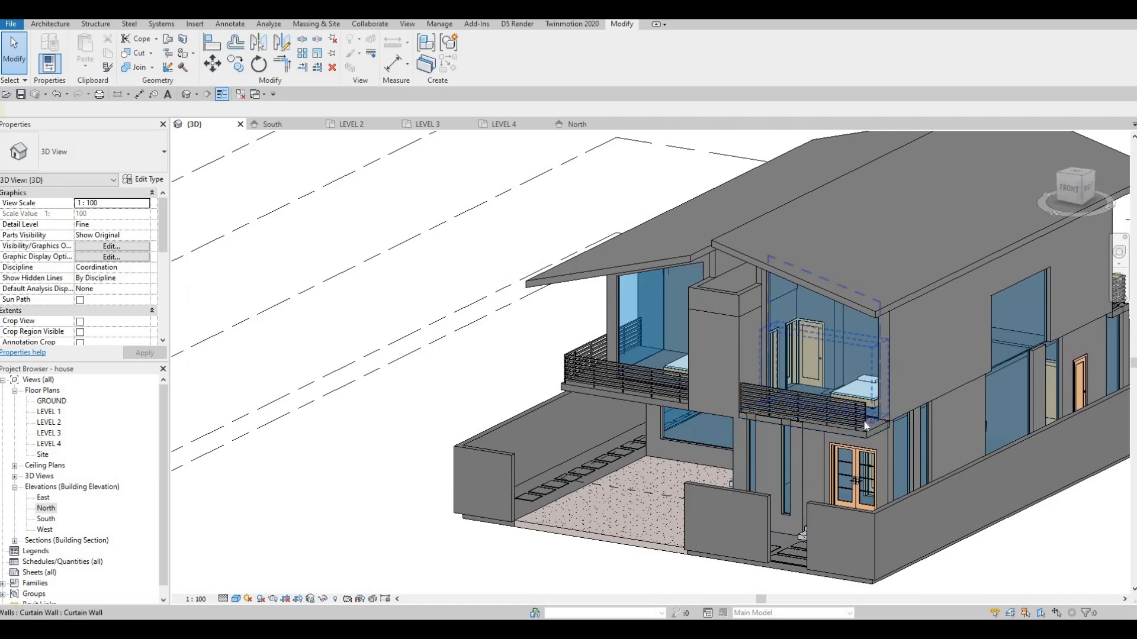
{"action": "middle_click_drag", "start_coordinate": [914, 292], "coordinate": [774, 437], "text": "shift"}
{"action": "scroll", "coordinate": [811, 465], "scroll_direction": "up", "scroll_amount": 3}
{"action": "scroll", "coordinate": [783, 422], "scroll_direction": "down", "scroll_amount": 4}
{"action": "scroll", "coordinate": [795, 422], "scroll_direction": "up", "scroll_amount": 2}
Step: Shorten the 16° roof's front overhang to an extrusion start of 1299.2 and adjust its rear end to an extrusion end of -15522.2
{"action": "middle_click_drag", "start_coordinate": [900, 387], "coordinate": [943, 231], "text": "shift"}
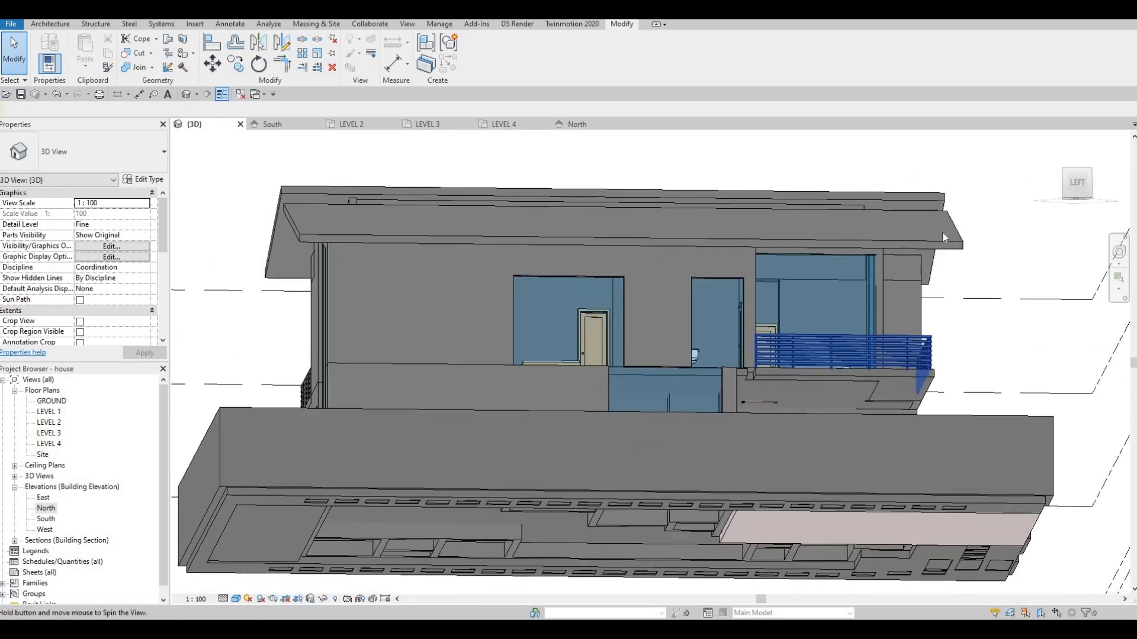
{"action": "left_click", "coordinate": [951, 230]}
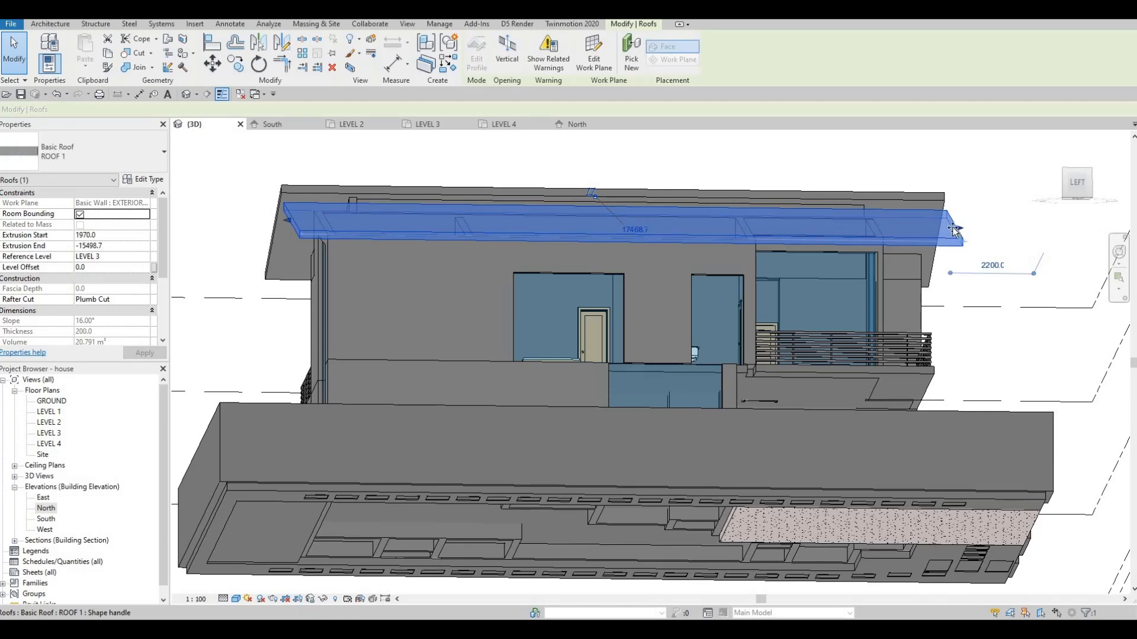
{"action": "left_click_drag", "start_coordinate": [931, 229], "coordinate": [932, 230]}
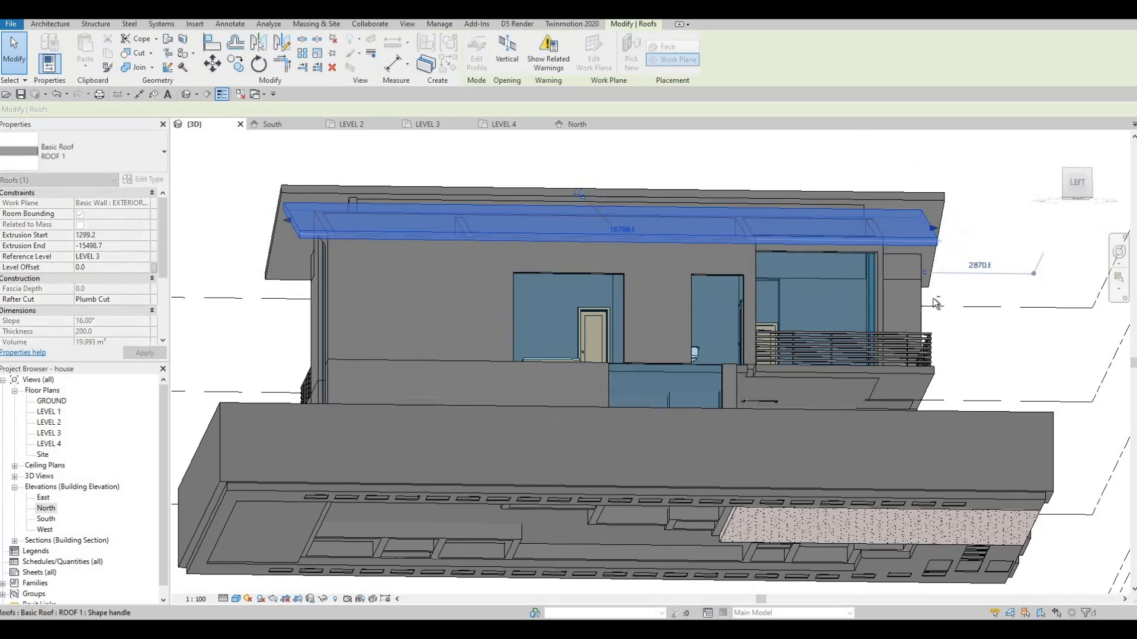
{"action": "middle_click_drag", "start_coordinate": [934, 314], "coordinate": [913, 314], "text": "shift"}
{"action": "middle_click_drag", "start_coordinate": [912, 258], "coordinate": [926, 223], "text": "shift"}
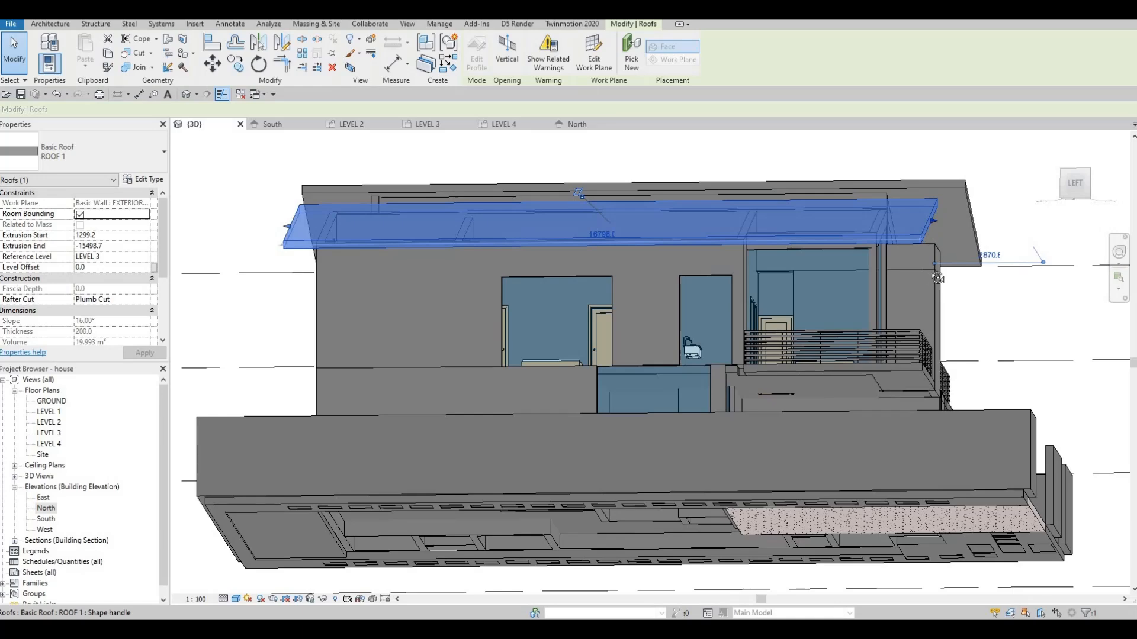
{"action": "middle_click_drag", "start_coordinate": [922, 271], "coordinate": [917, 269], "text": "shift"}
{"action": "middle_click_drag", "start_coordinate": [301, 263], "coordinate": [286, 219], "text": "shift"}
{"action": "left_click_drag", "start_coordinate": [292, 218], "coordinate": [290, 219]}
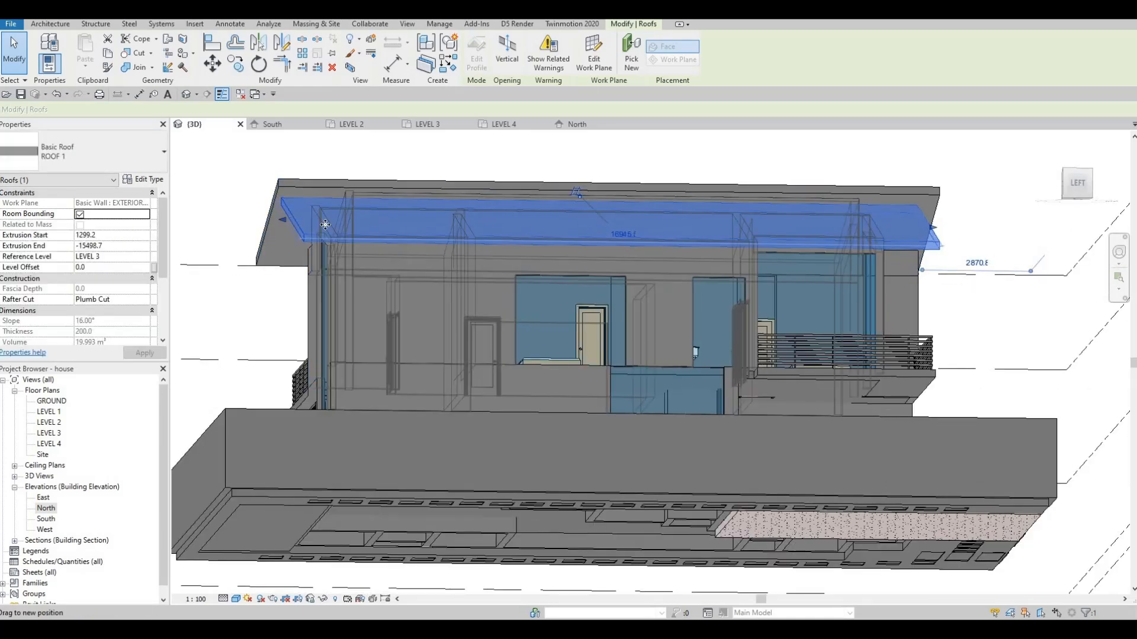
Step: Shorten the front overhang of the 14° roof to an extrusion start of 1751.5
{"action": "scroll", "coordinate": [521, 275], "scroll_direction": "down", "scroll_amount": 2}
{"action": "middle_click_drag", "start_coordinate": [730, 329], "coordinate": [862, 236], "text": "shift"}
{"action": "scroll", "coordinate": [862, 231], "scroll_direction": "up", "scroll_amount": 1}
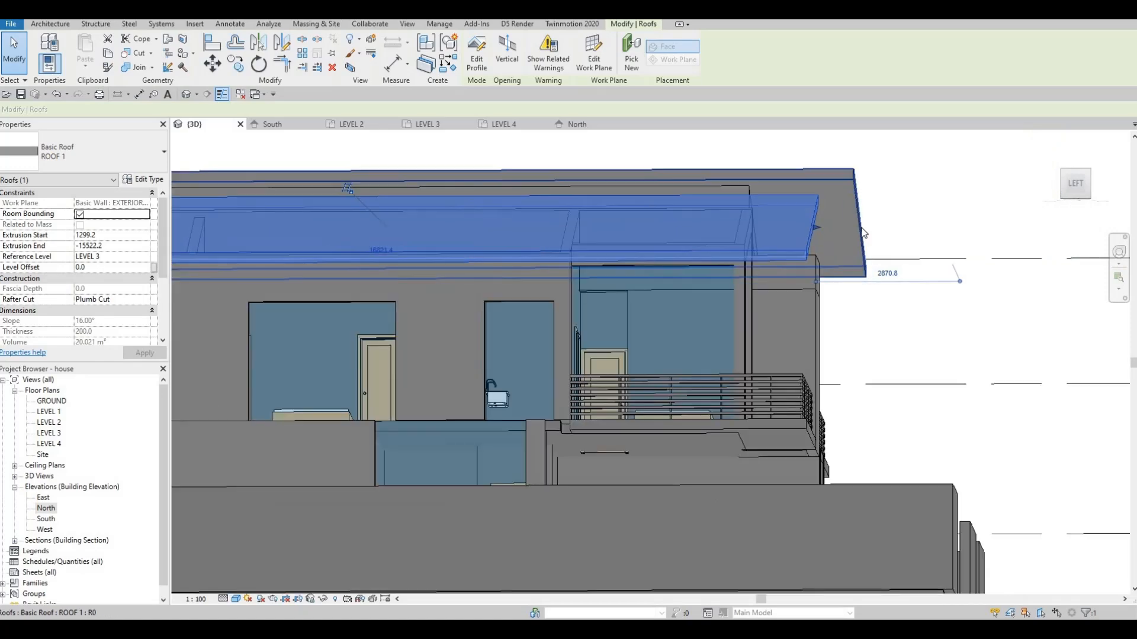
{"action": "left_click", "coordinate": [862, 230]}
{"action": "left_click_drag", "start_coordinate": [862, 224], "coordinate": [843, 227]}
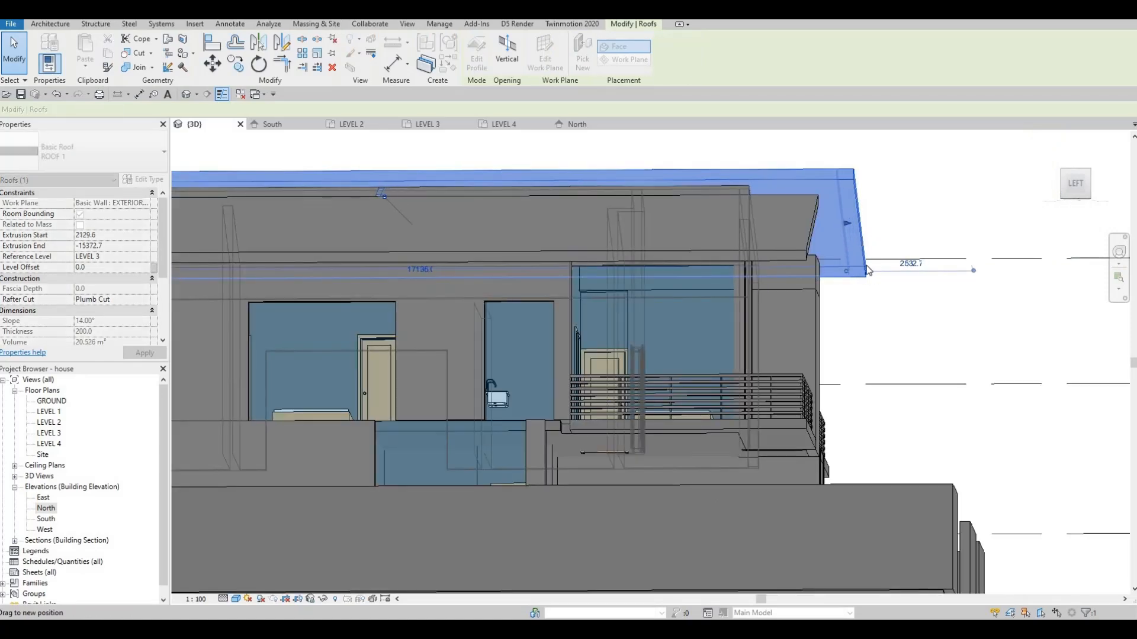
{"action": "left_click_drag", "start_coordinate": [867, 271], "coordinate": [858, 272]}
Step: Shorten the rear overhang of the 14° roof to an extrusion end of -15004.0
{"action": "middle_click_drag", "start_coordinate": [829, 347], "coordinate": [532, 392], "text": "shift"}
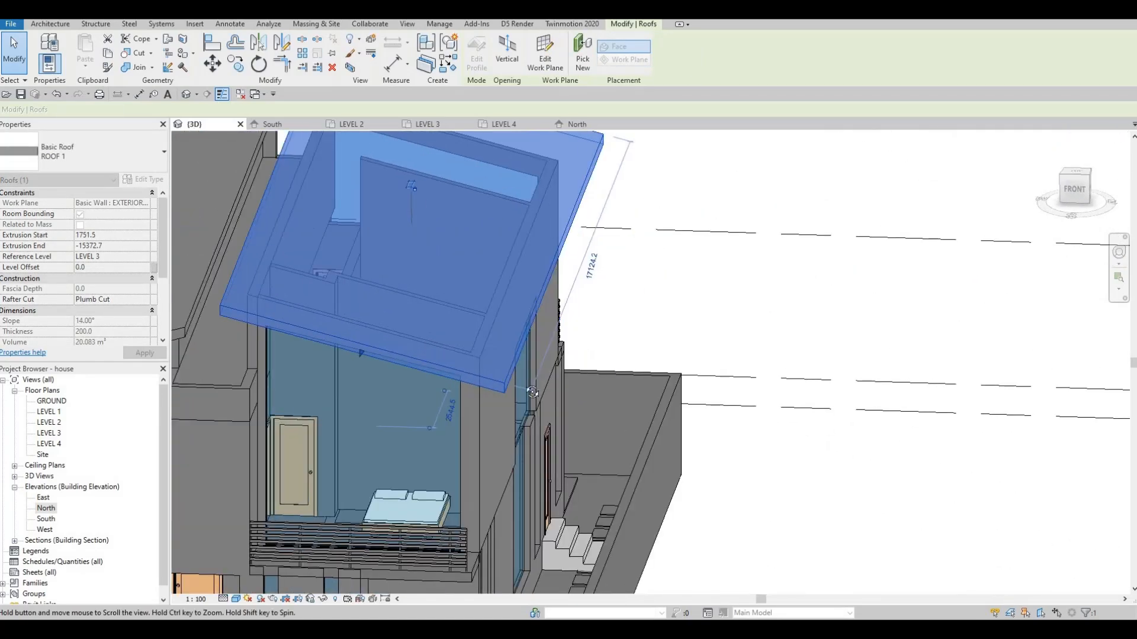
{"action": "scroll", "coordinate": [556, 349], "scroll_direction": "down", "scroll_amount": 2}
{"action": "middle_click_drag", "start_coordinate": [1060, 288], "coordinate": [842, 314], "text": "shift"}
{"action": "middle_click_drag", "start_coordinate": [651, 266], "coordinate": [845, 223], "text": "shift"}
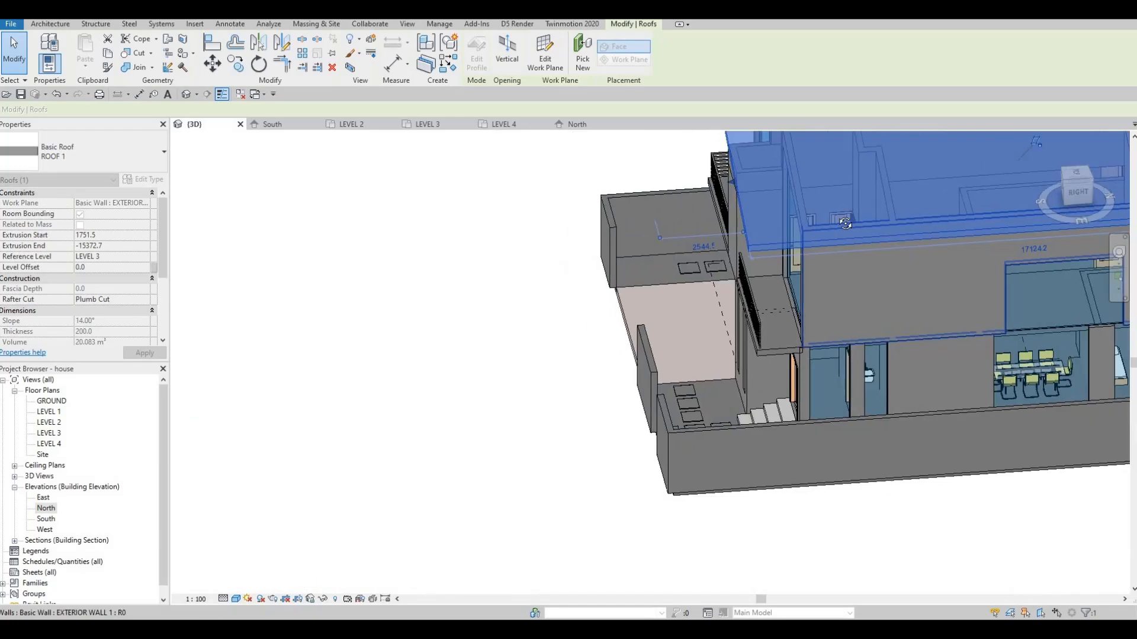
{"action": "middle_click_drag", "start_coordinate": [755, 254], "coordinate": [758, 209], "text": "shift"}
{"action": "middle_click_drag", "start_coordinate": [765, 294], "coordinate": [749, 319], "text": "shift"}
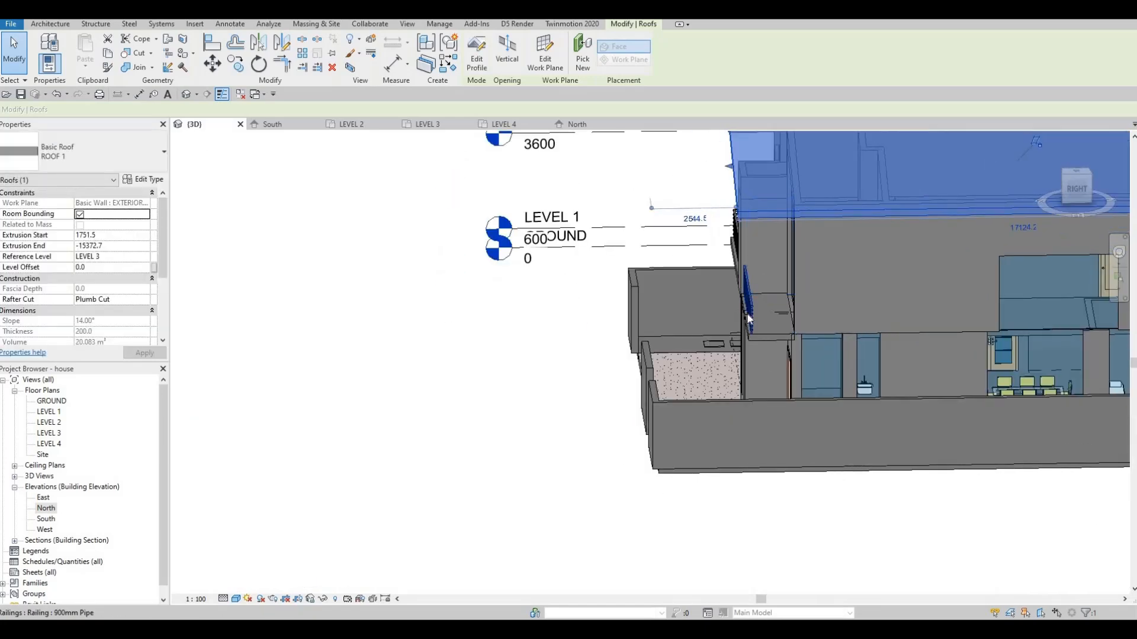
{"action": "scroll", "coordinate": [758, 361], "scroll_direction": "down", "scroll_amount": 2}
{"action": "middle_click_drag", "start_coordinate": [1051, 288], "coordinate": [918, 214]}
{"action": "scroll", "coordinate": [854, 252], "scroll_direction": "up", "scroll_amount": 3}
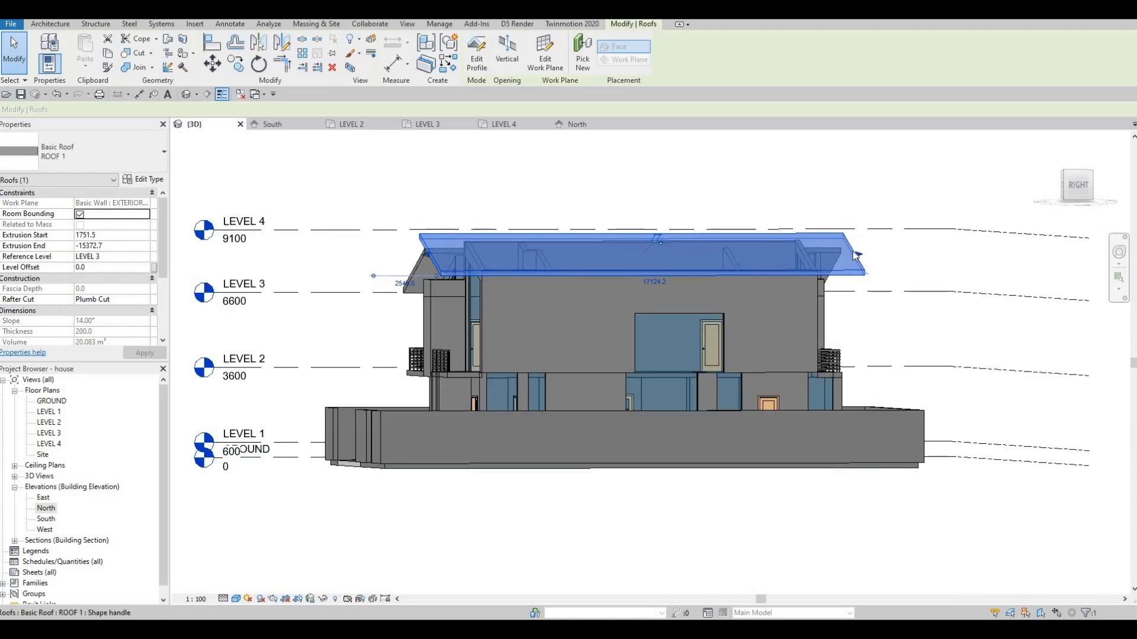
{"action": "left_click_drag", "start_coordinate": [849, 253], "coordinate": [843, 254]}
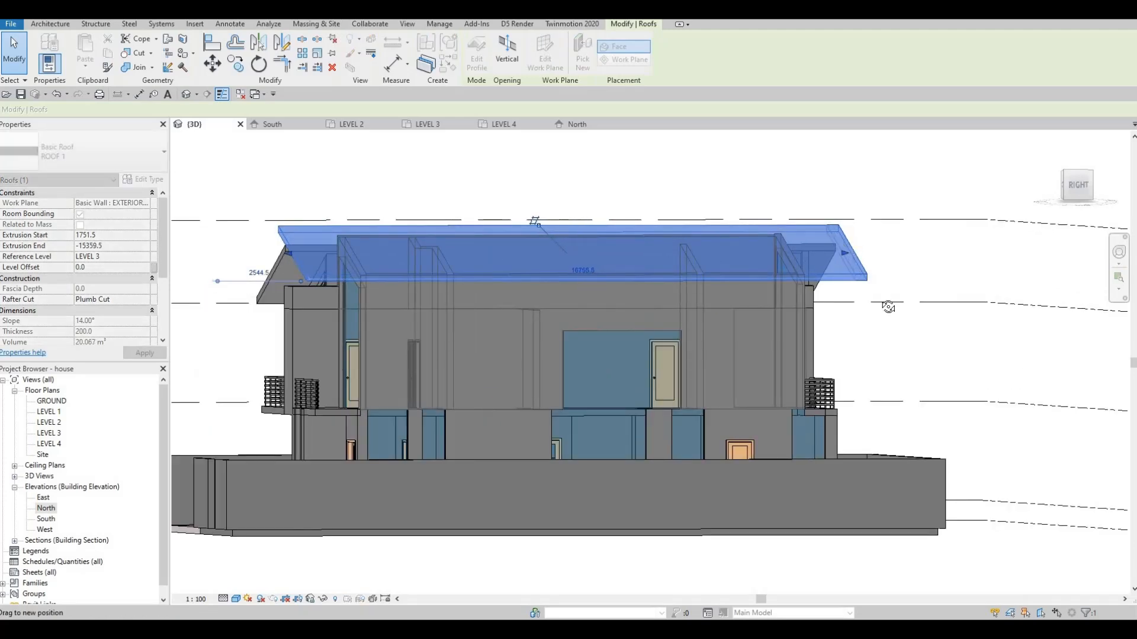
{"action": "middle_click_drag", "start_coordinate": [888, 307], "coordinate": [872, 269], "text": "shift"}
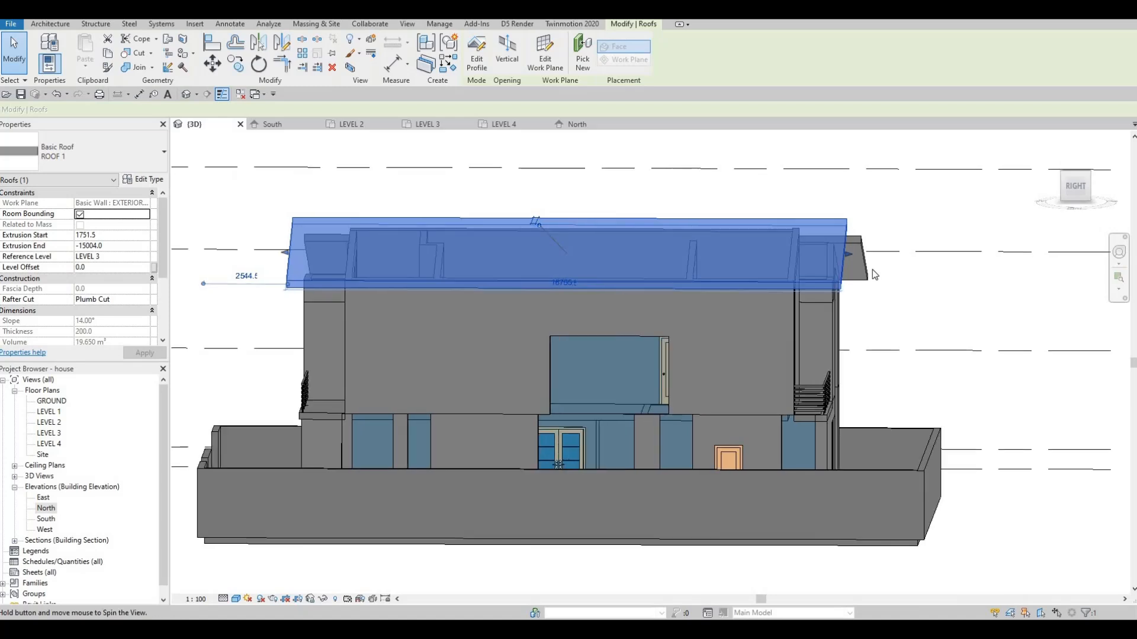
{"action": "scroll", "coordinate": [872, 269], "scroll_direction": "up", "scroll_amount": 2}
{"action": "middle_click_drag", "start_coordinate": [836, 311], "coordinate": [835, 283], "text": "shift"}
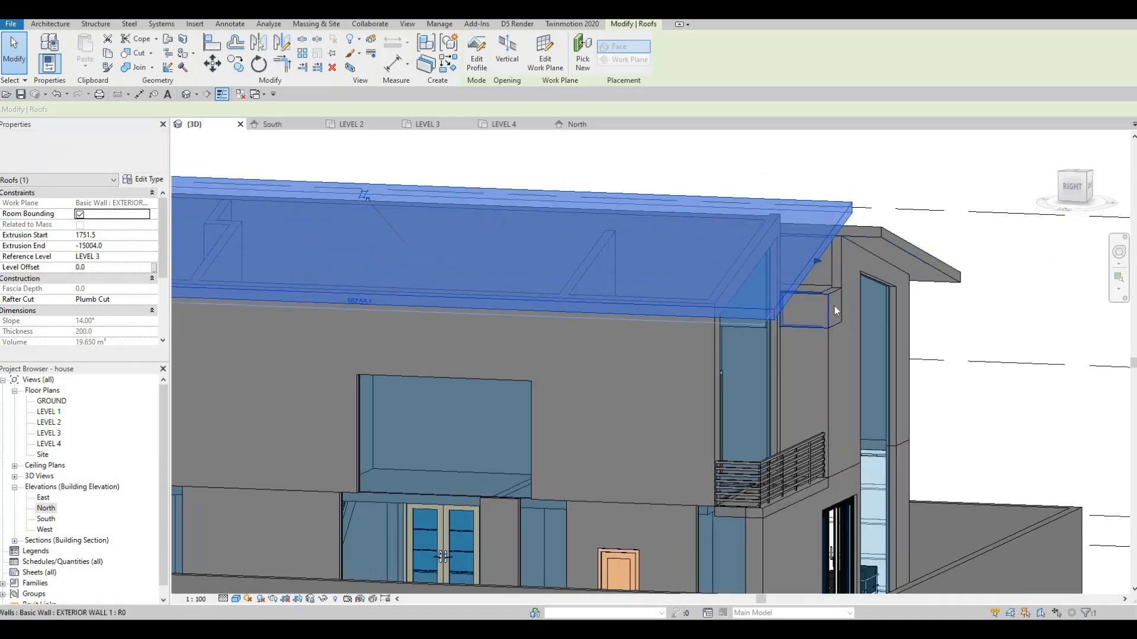
Step: Align the rear ends of the two sloped roofs with each other, dismissing the save reminder without saving
{"action": "key", "text": "l"}
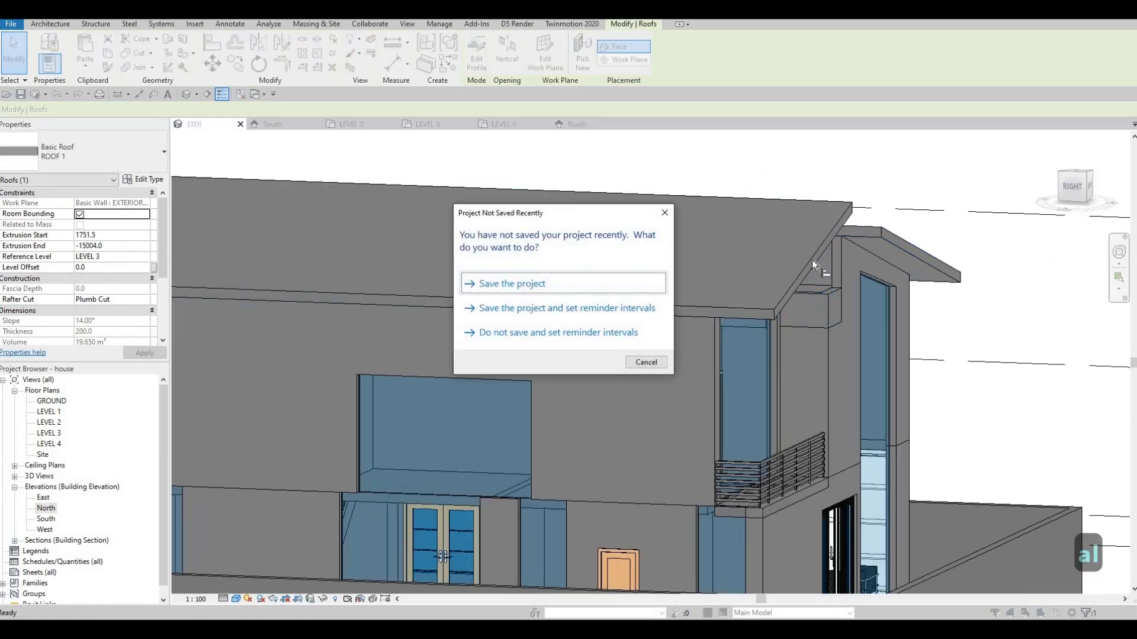
{"action": "key", "text": "Escape"}
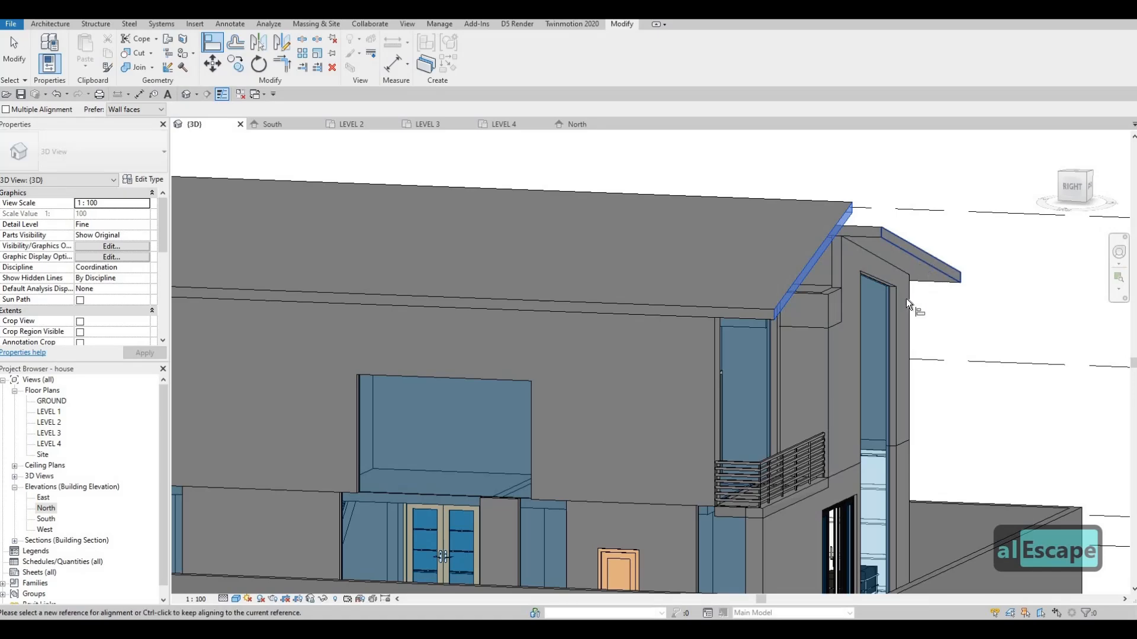
{"action": "scroll", "coordinate": [942, 278], "scroll_direction": "down", "scroll_amount": 5}
{"action": "middle_click_drag", "start_coordinate": [977, 267], "coordinate": [918, 408], "text": "shift"}
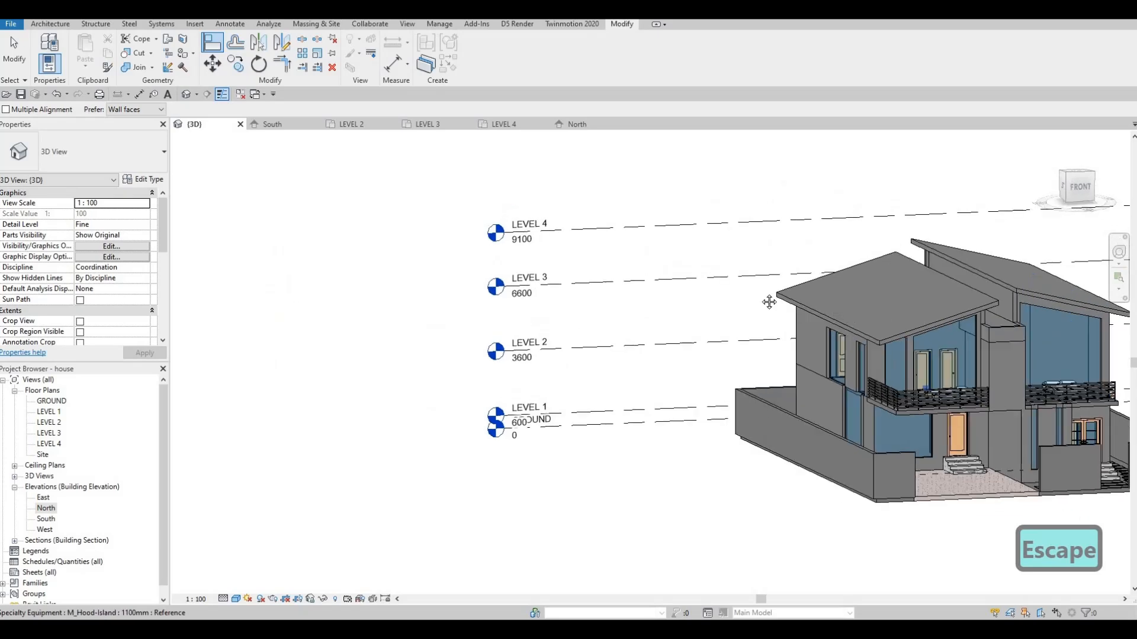
{"action": "middle_click_drag", "start_coordinate": [769, 301], "coordinate": [692, 311], "text": "shift"}
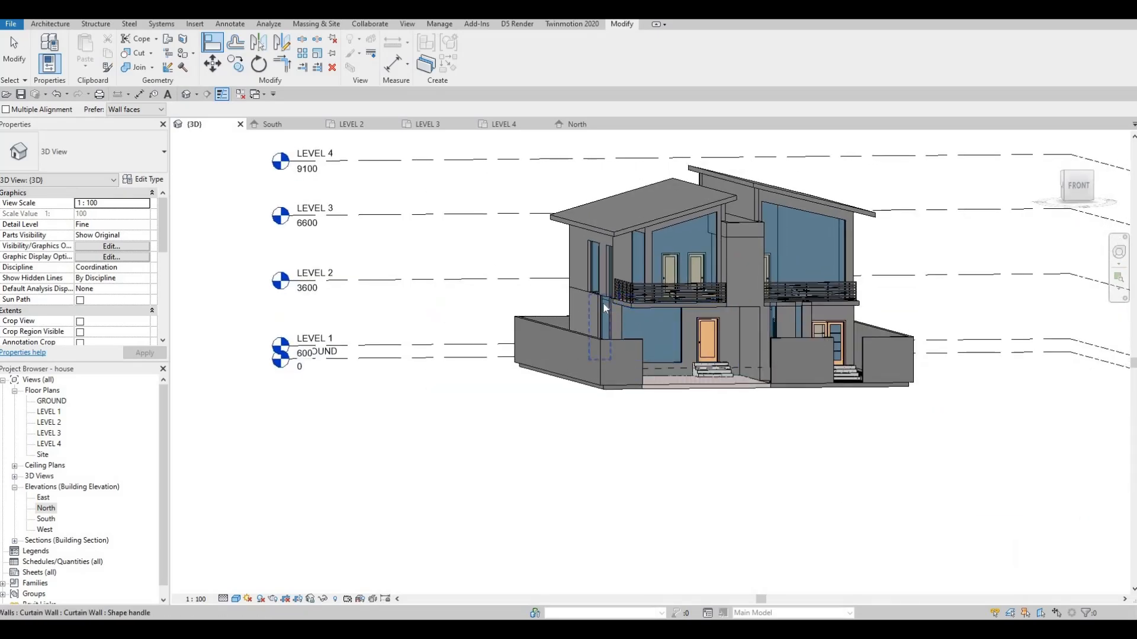
{"action": "scroll", "coordinate": [603, 302], "scroll_direction": "up", "scroll_amount": 4}
{"action": "key", "text": "Escape"}
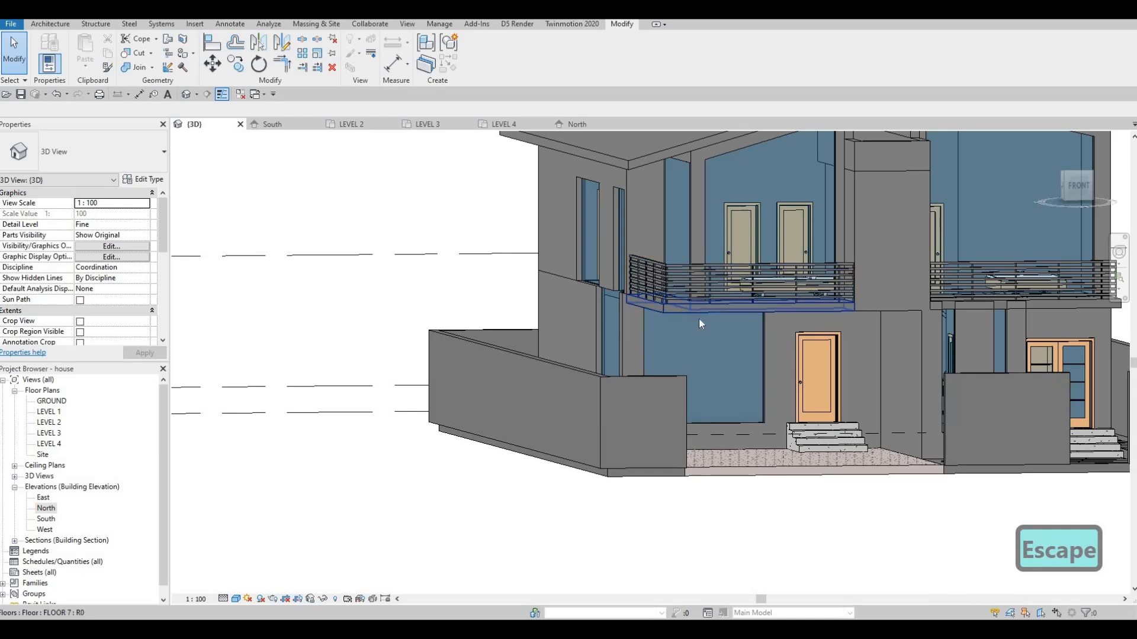
Step: Attach the top of the short ground-floor exterior wall beside the double entrance door to the right front balcony's floor slab
{"action": "scroll", "coordinate": [699, 323], "scroll_direction": "down", "scroll_amount": 6}
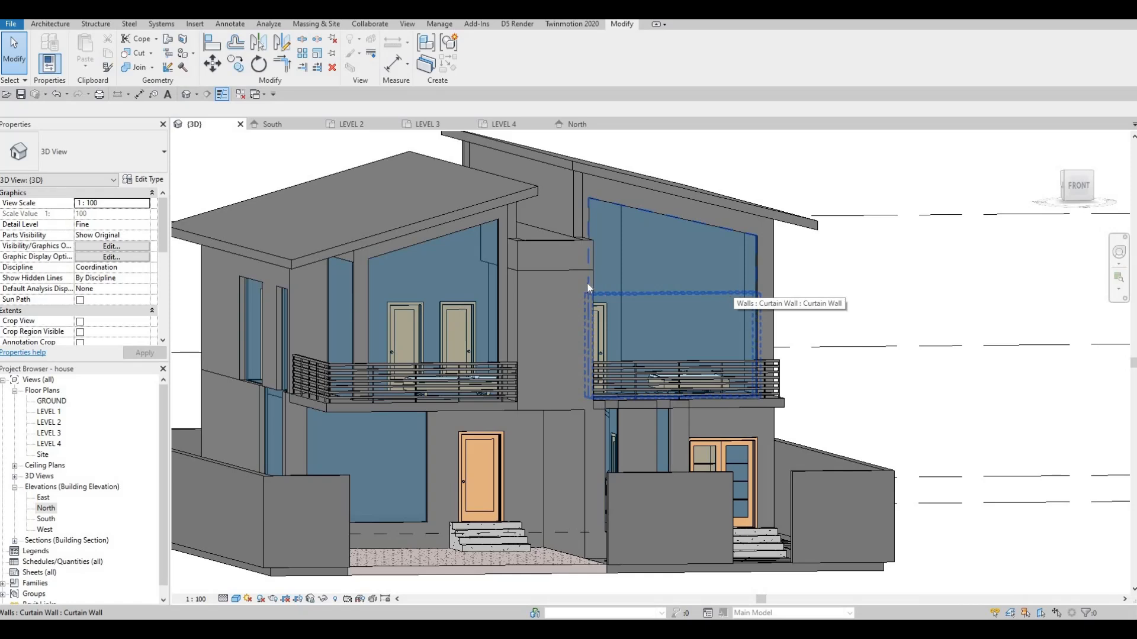
{"action": "middle_click_drag", "start_coordinate": [570, 312], "coordinate": [495, 426], "text": "shift"}
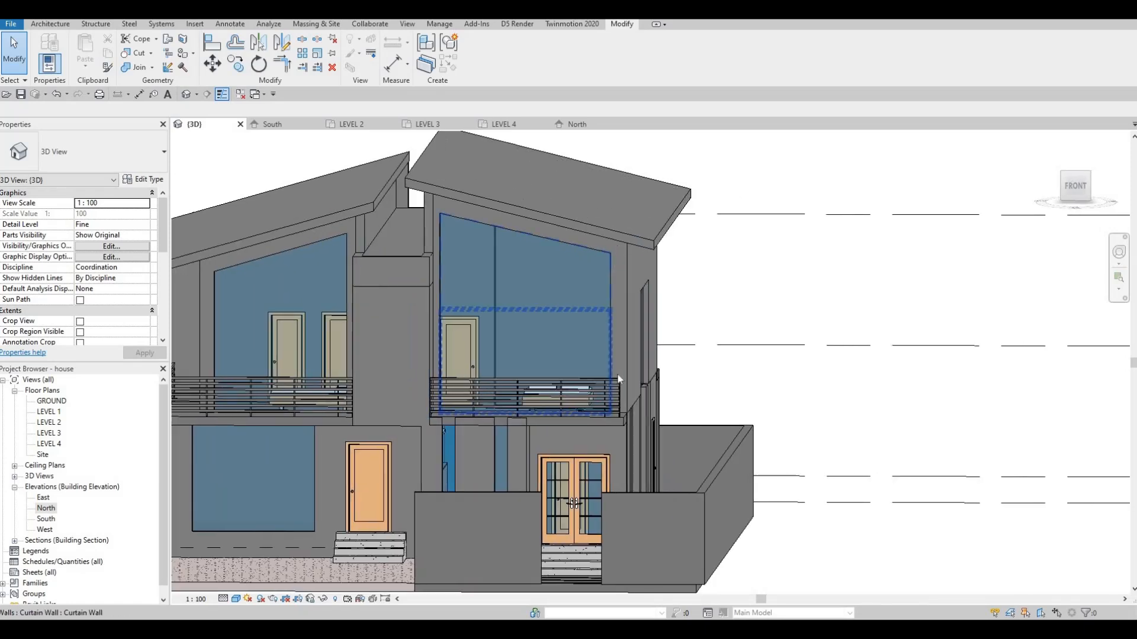
{"action": "left_click", "coordinate": [599, 423]}
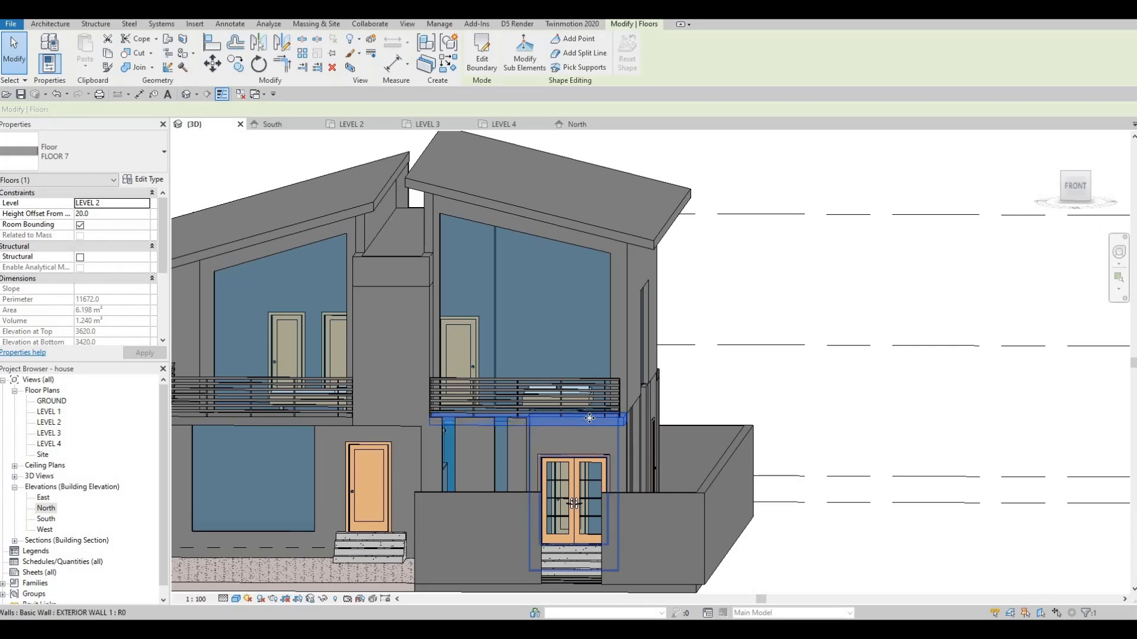
{"action": "middle_click_drag", "start_coordinate": [589, 418], "coordinate": [573, 395], "text": "shift"}
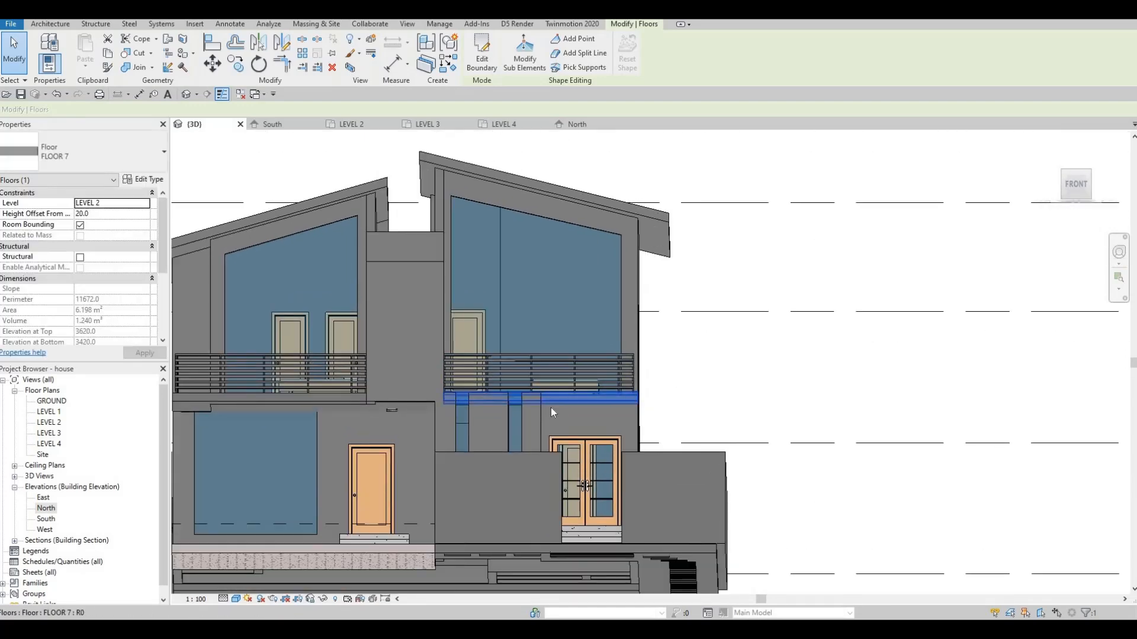
{"action": "scroll", "coordinate": [562, 402], "scroll_direction": "up", "scroll_amount": 3}
{"action": "middle_click_drag", "start_coordinate": [504, 347], "coordinate": [468, 391], "text": "shift"}
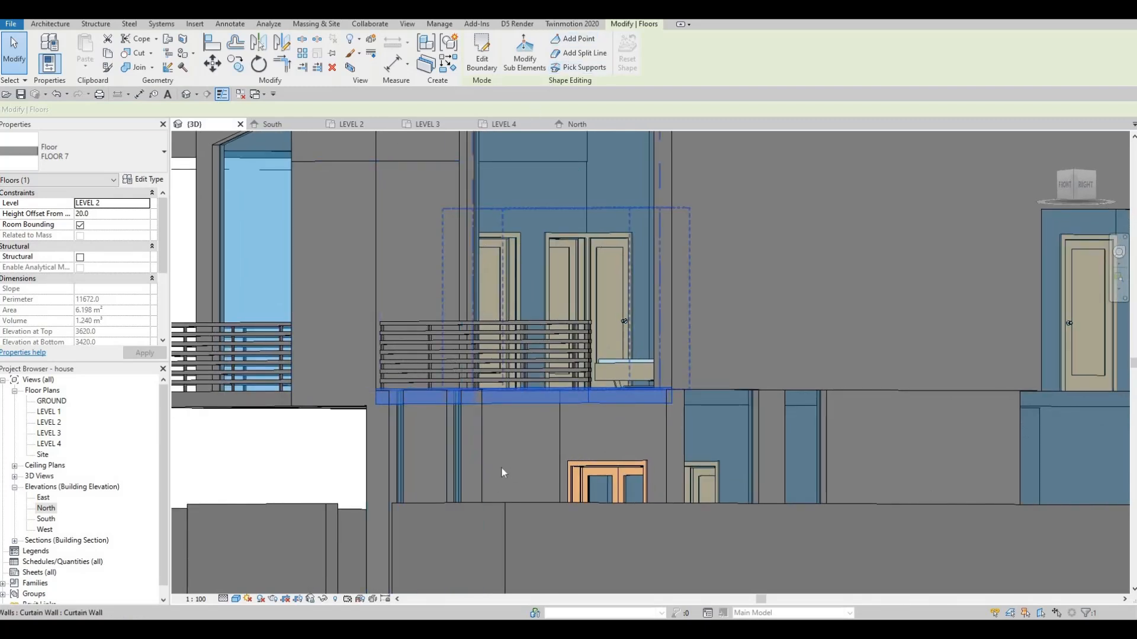
{"action": "key", "text": "Escape"}
{"action": "left_click", "coordinate": [527, 453]}
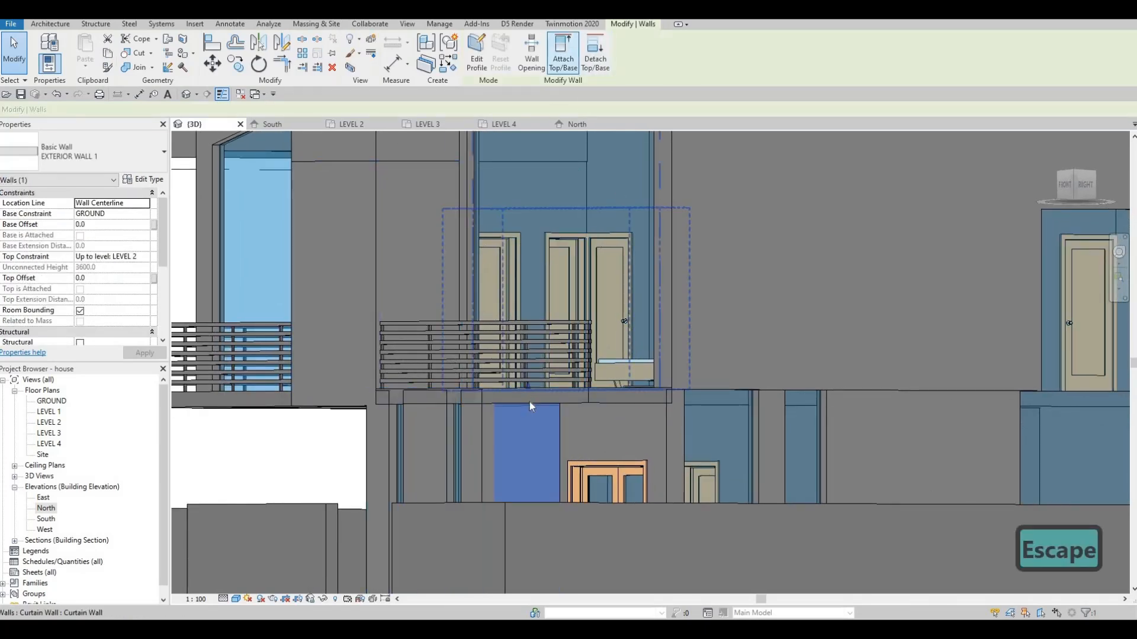
{"action": "left_click", "coordinate": [512, 416]}
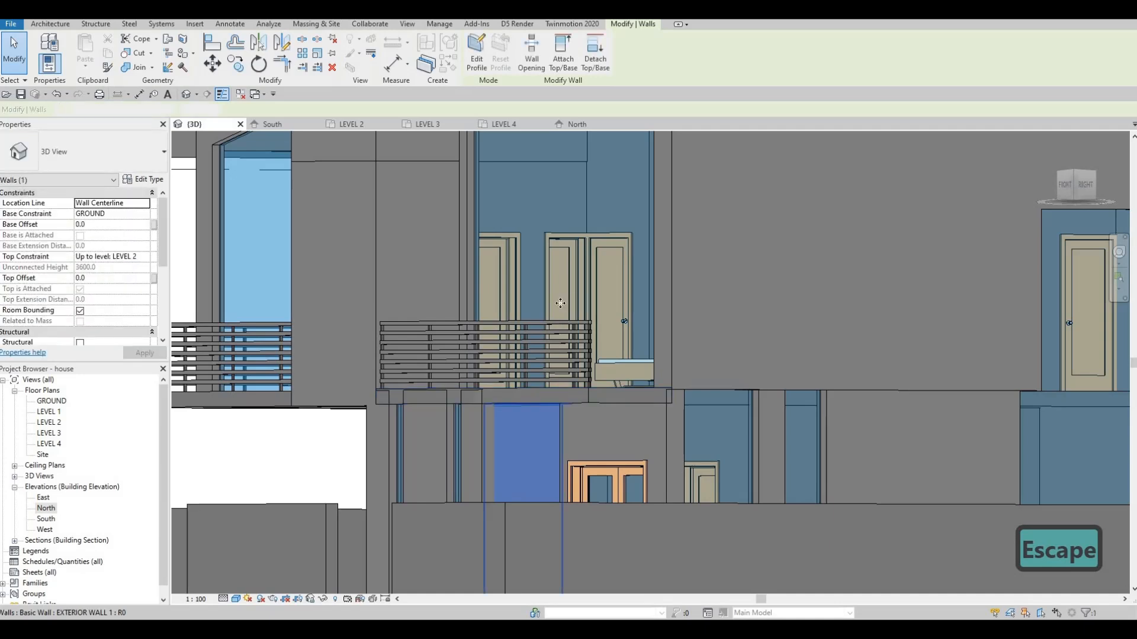
{"action": "middle_click_drag", "start_coordinate": [557, 412], "coordinate": [610, 269]}
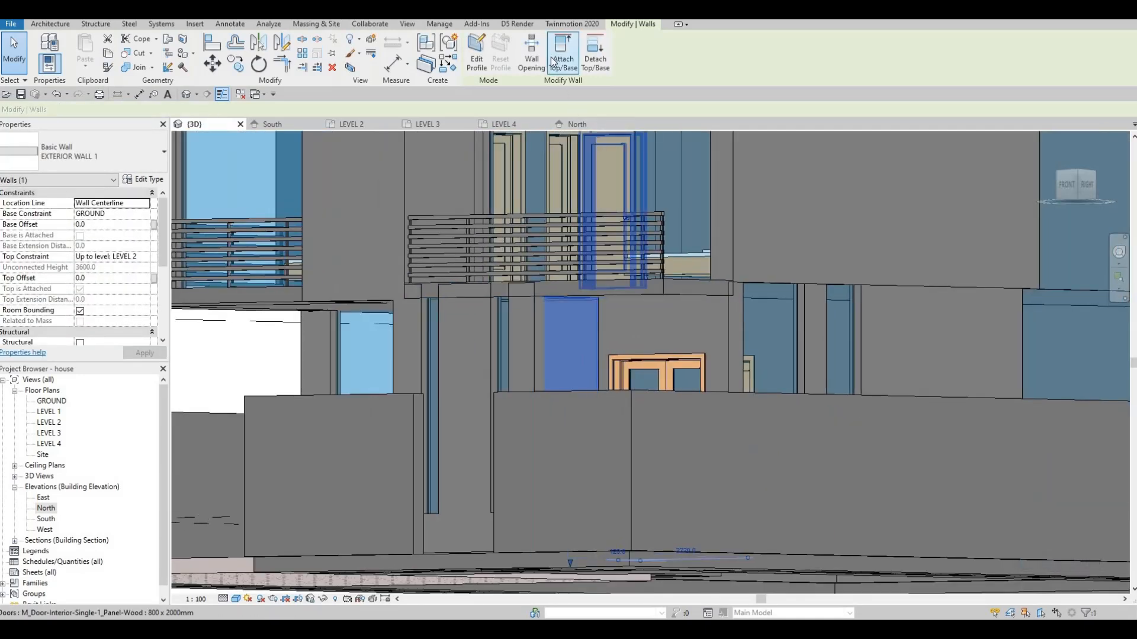
Step: Attach the top of the neighbouring ground-floor wall with the tall narrow windows to the same balcony slab
{"action": "left_click", "coordinate": [528, 308]}
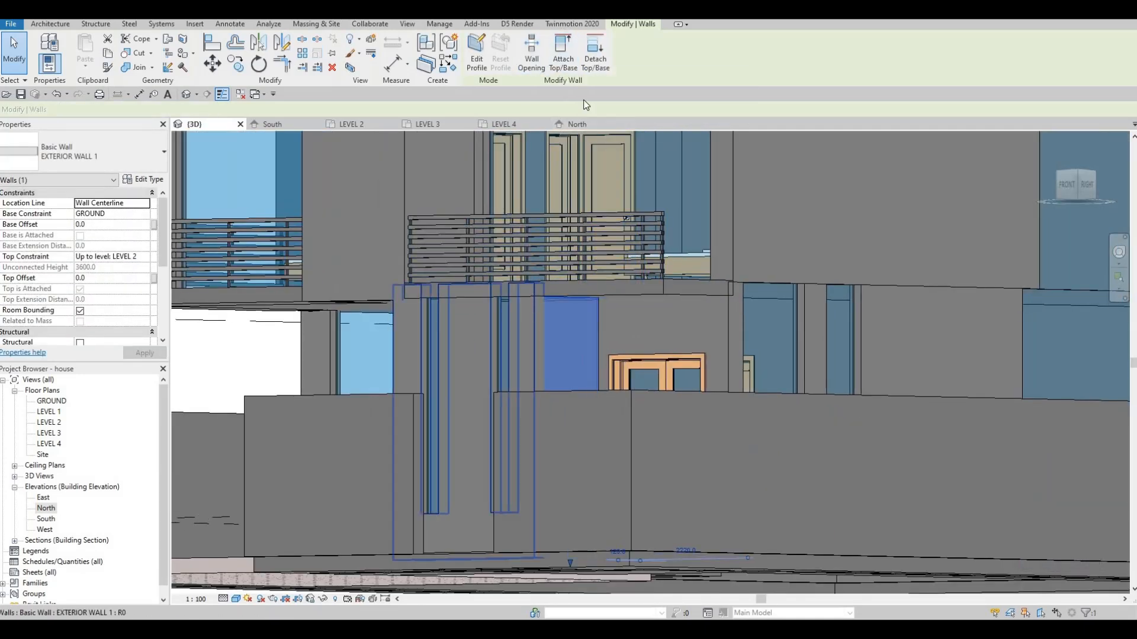
{"action": "left_click", "coordinate": [563, 60]}
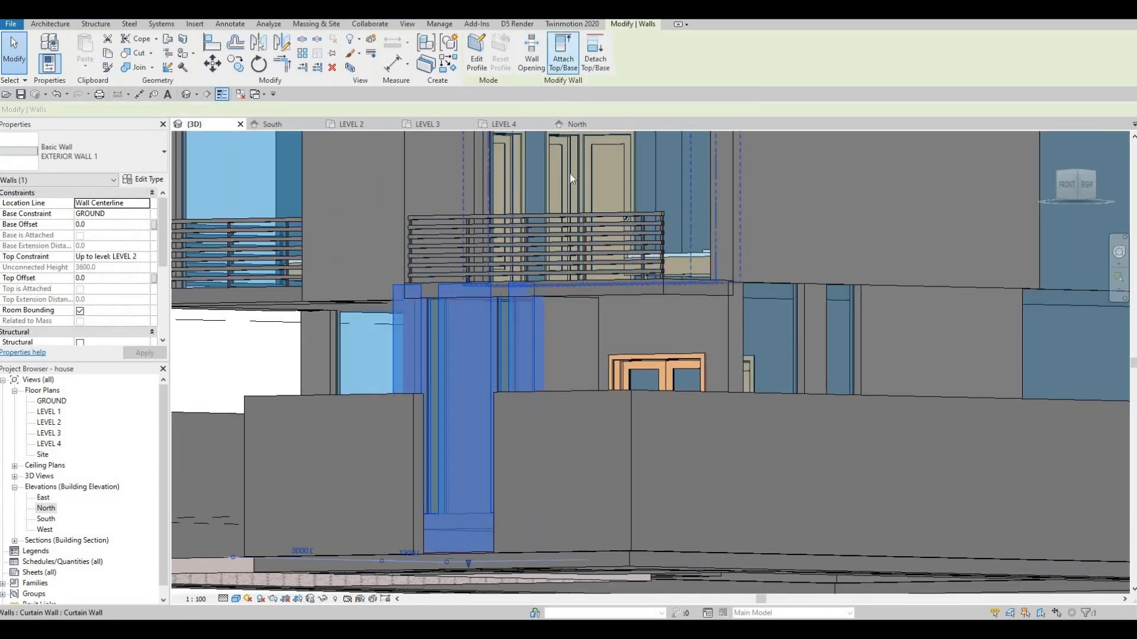
{"action": "left_click", "coordinate": [558, 285]}
{"action": "key", "text": "Escape"}
Step: Examine the undersides of the balconies, the ground-floor walls and the front facade from both sides of the house
{"action": "scroll", "coordinate": [655, 393], "scroll_direction": "down", "scroll_amount": 2}
{"action": "middle_click_drag", "start_coordinate": [560, 363], "coordinate": [859, 296], "text": "shift"}
{"action": "middle_click_drag", "start_coordinate": [583, 325], "coordinate": [618, 325], "text": "shift"}
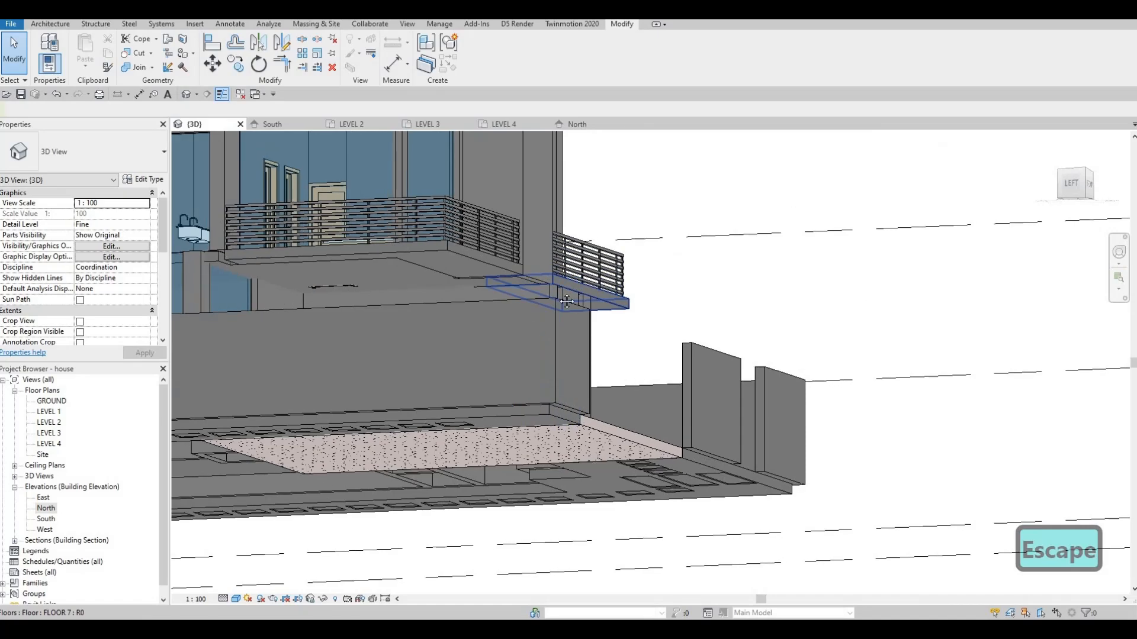
{"action": "middle_click_drag", "start_coordinate": [561, 296], "coordinate": [772, 267], "text": "shift"}
{"action": "middle_click_drag", "start_coordinate": [320, 346], "coordinate": [770, 310]}
{"action": "scroll", "coordinate": [688, 289], "scroll_direction": "down", "scroll_amount": 3}
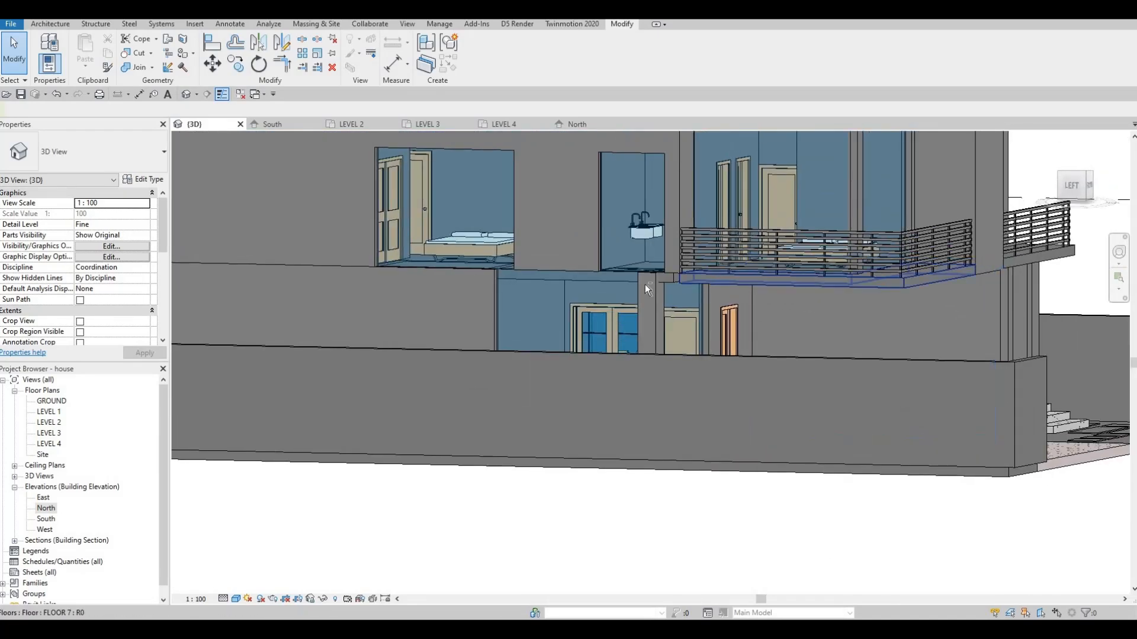
{"action": "scroll", "coordinate": [644, 285], "scroll_direction": "up", "scroll_amount": 6}
{"action": "scroll", "coordinate": [587, 289], "scroll_direction": "down", "scroll_amount": 4}
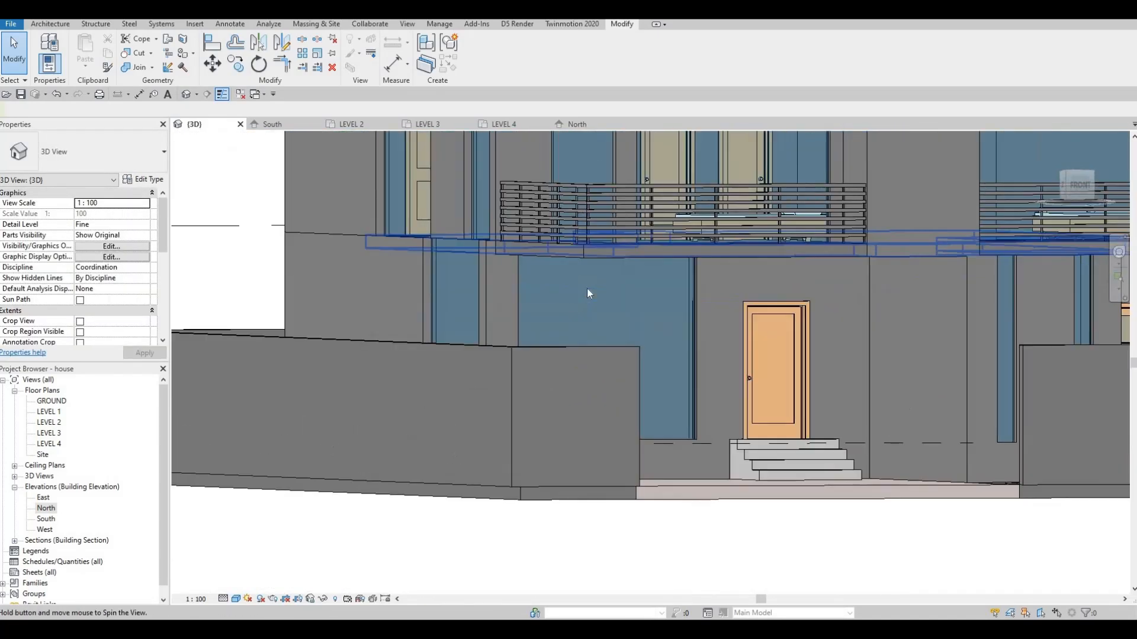
{"action": "scroll", "coordinate": [599, 292], "scroll_direction": "down", "scroll_amount": 2}
{"action": "middle_click_drag", "start_coordinate": [716, 333], "coordinate": [668, 385], "text": "shift"}
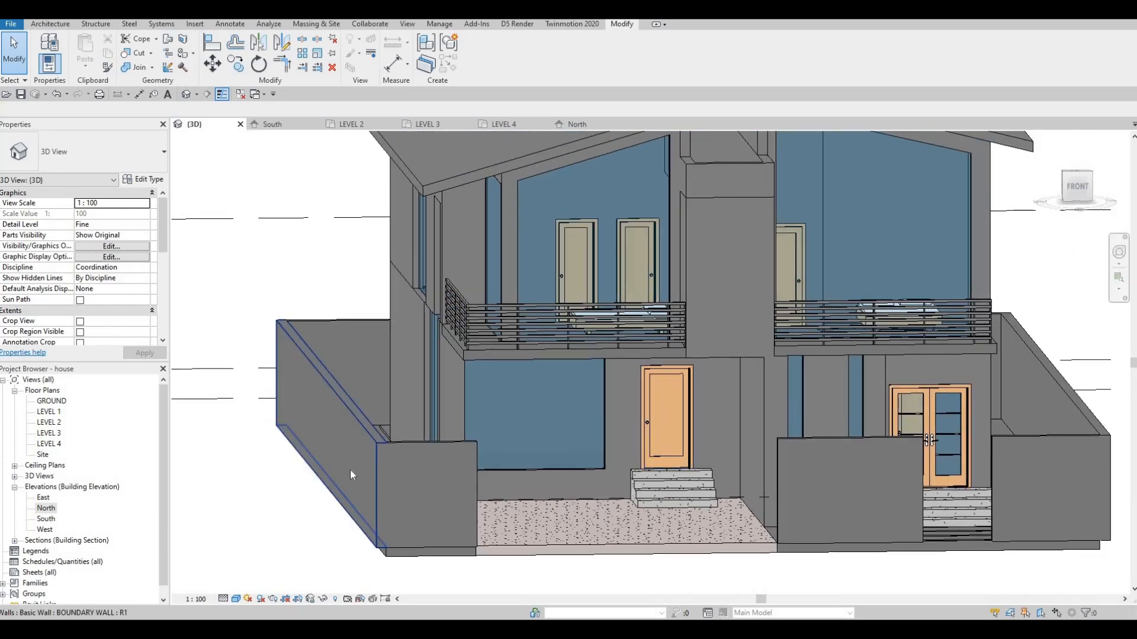
{"action": "middle_click_drag", "start_coordinate": [351, 469], "coordinate": [324, 527]}
{"action": "scroll", "coordinate": [394, 455], "scroll_direction": "down", "scroll_amount": 2}
{"action": "middle_click_drag", "start_coordinate": [400, 453], "coordinate": [388, 480], "text": "shift"}
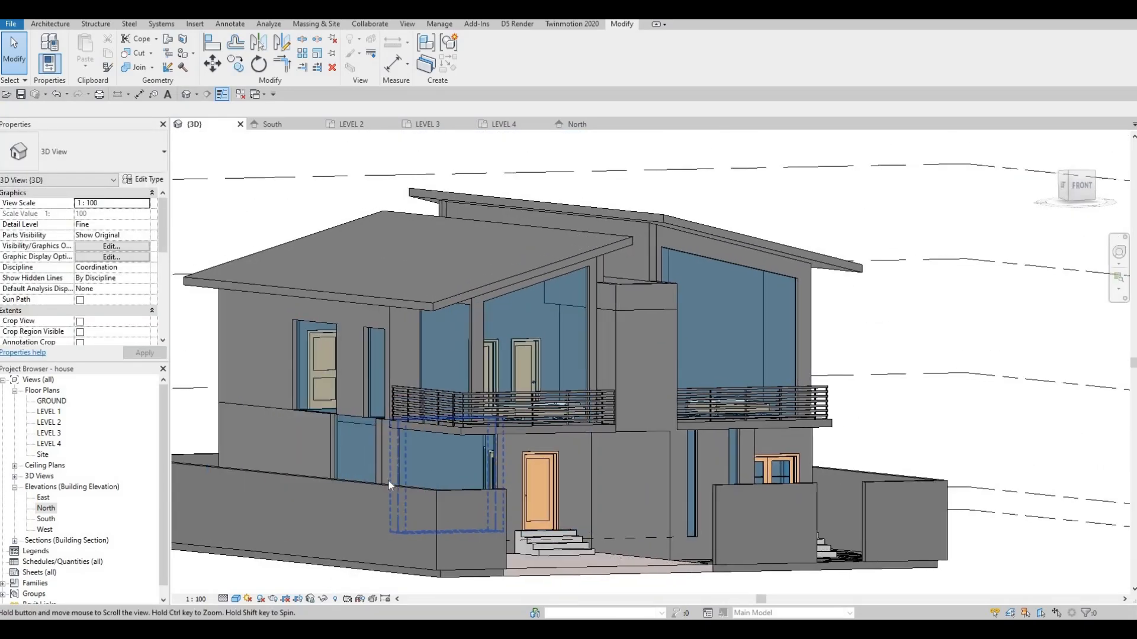